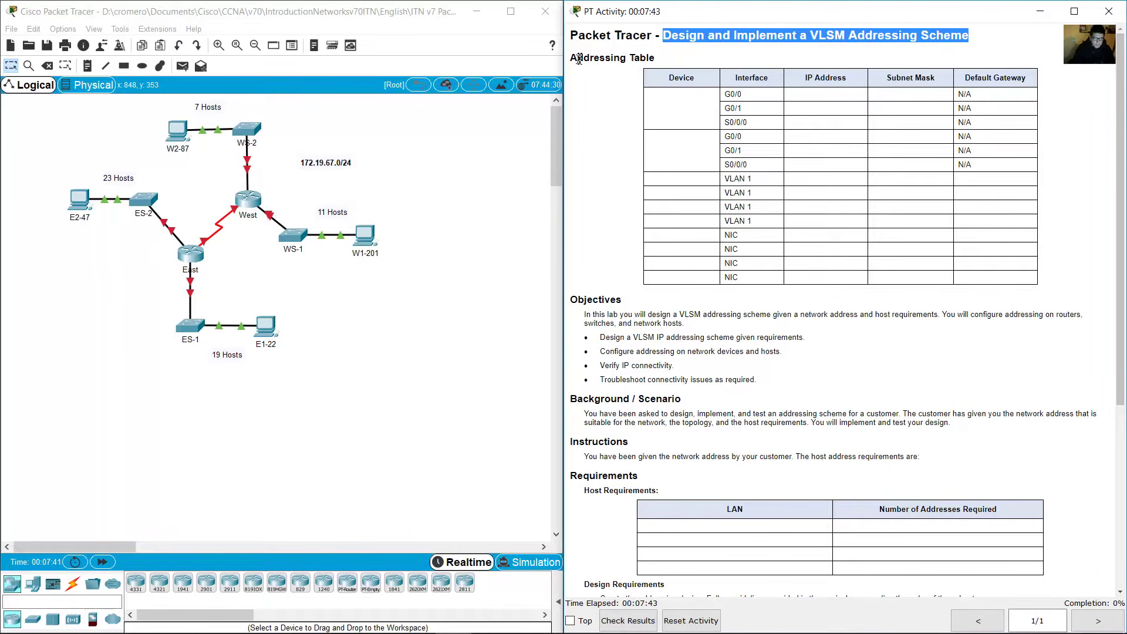
Review the activity's addressing table, instructions and host requirements table.
{"action": "left_click_drag", "start_coordinate": [578, 58], "coordinate": [970, 290]}
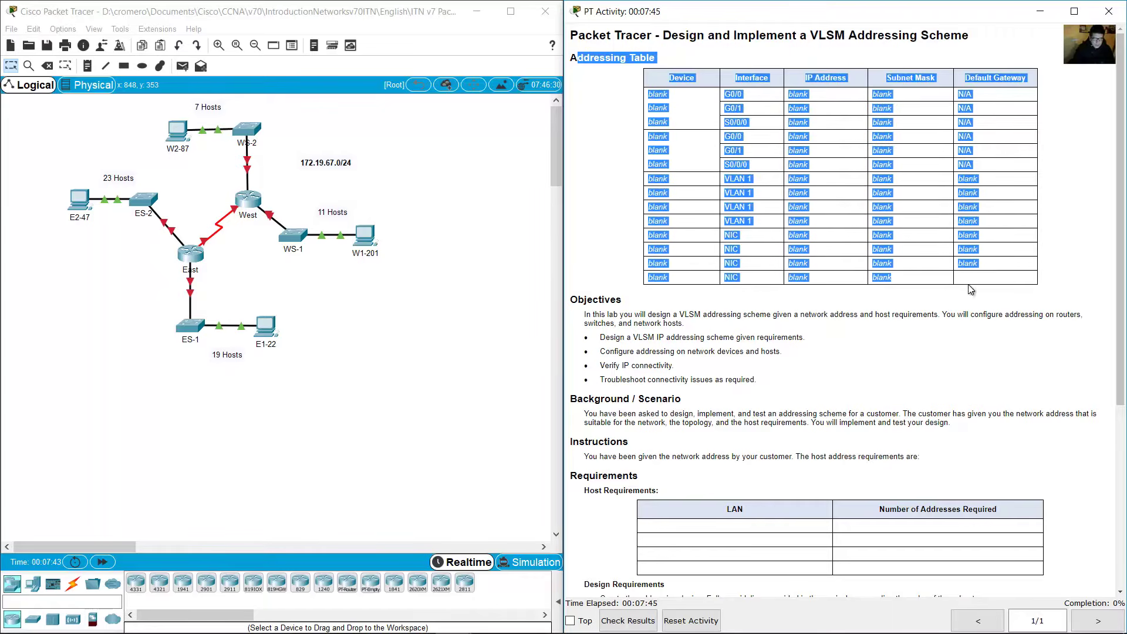
{"action": "left_click", "coordinate": [967, 290]}
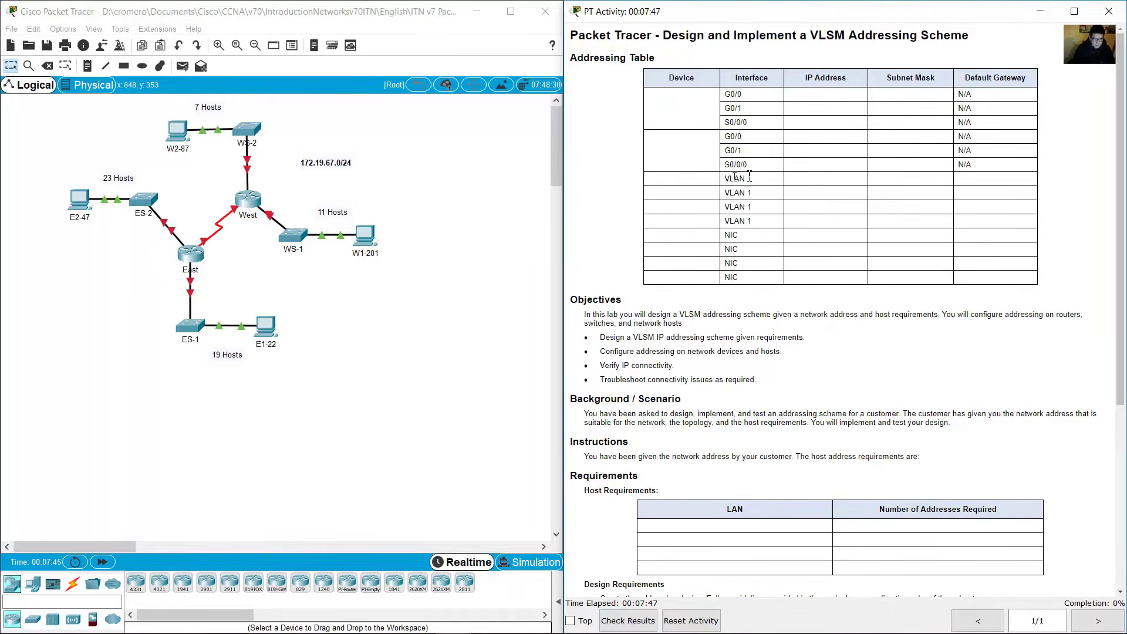
{"action": "scroll", "coordinate": [763, 182], "scroll_direction": "down", "scroll_amount": 3}
{"action": "scroll", "coordinate": [775, 183], "scroll_direction": "down", "scroll_amount": 5}
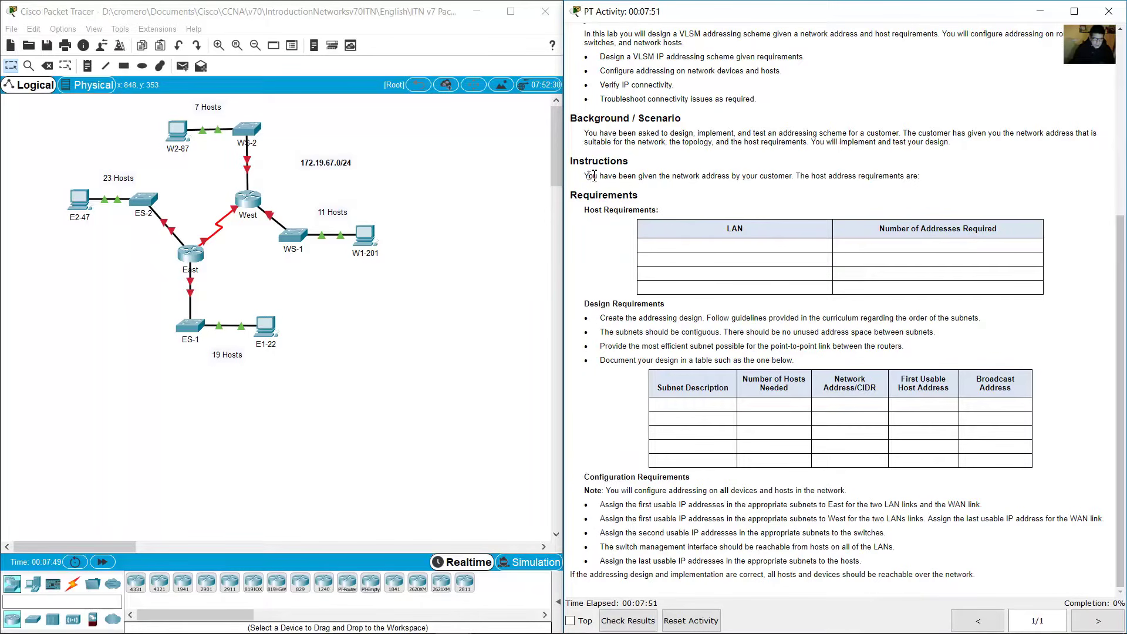
{"action": "left_click_drag", "start_coordinate": [589, 177], "coordinate": [799, 177]}
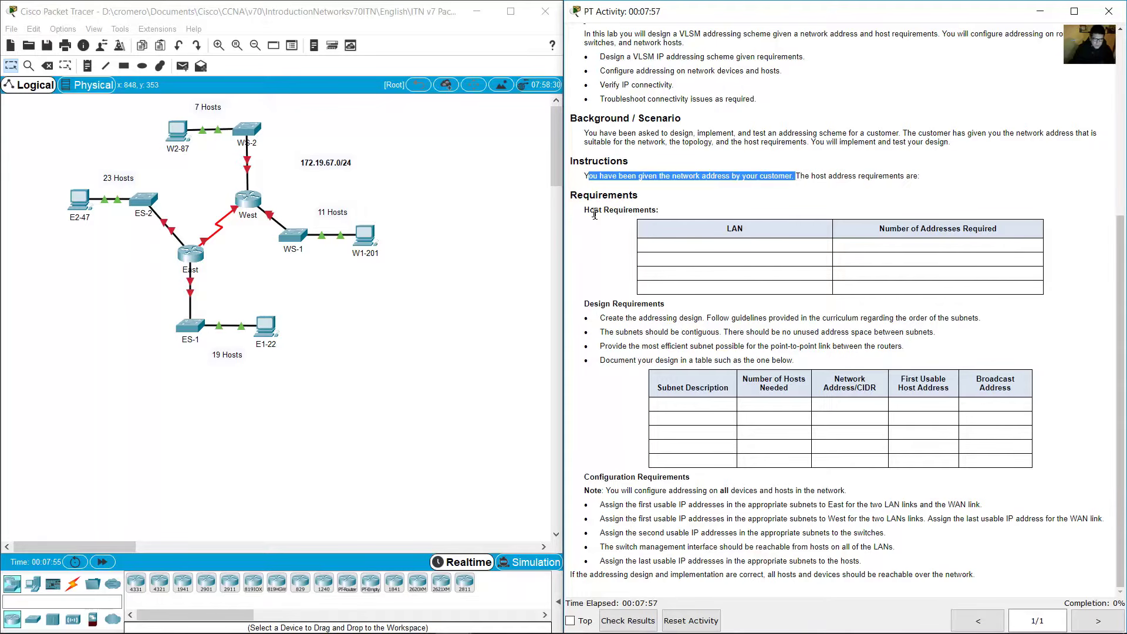
{"action": "left_click_drag", "start_coordinate": [595, 213], "coordinate": [663, 213]}
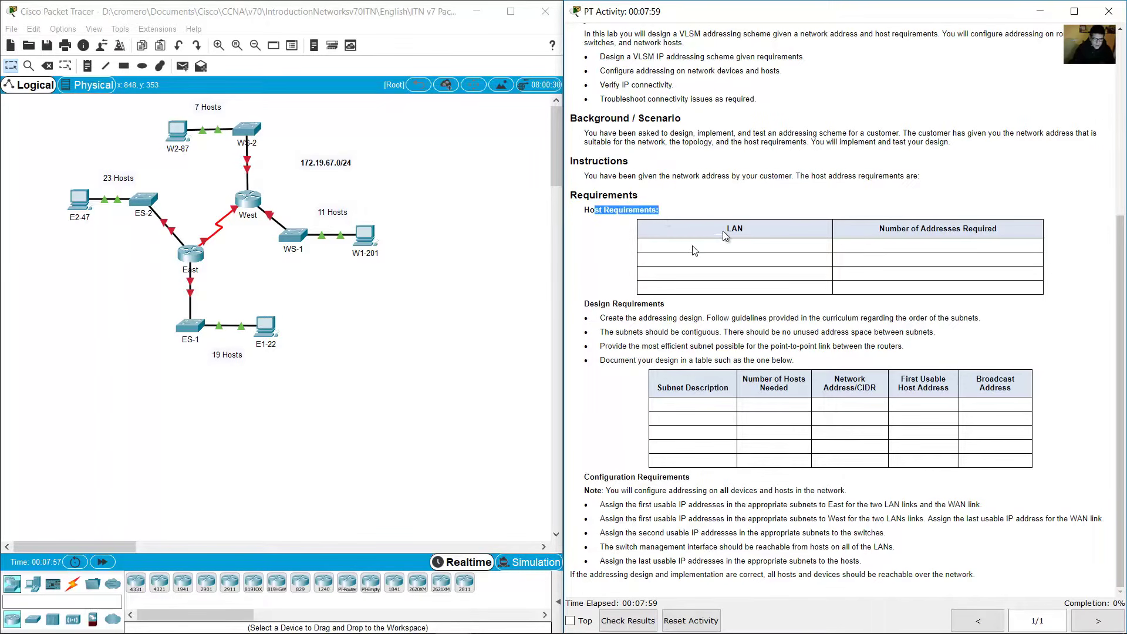
{"action": "left_click_drag", "start_coordinate": [726, 229], "coordinate": [1003, 241]}
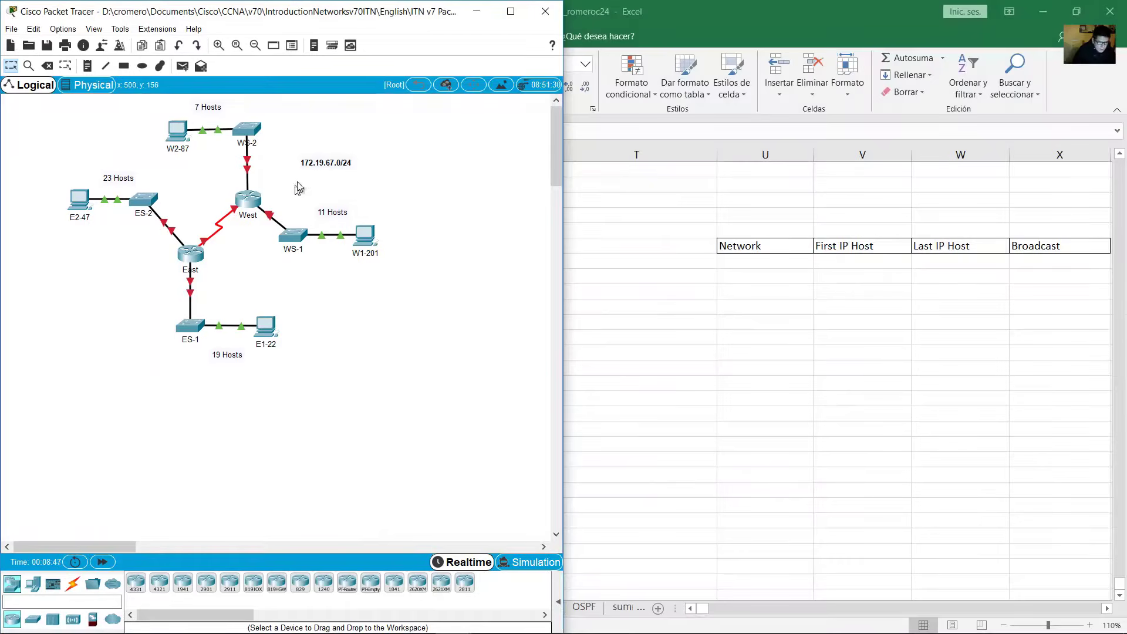
Switch to Excel and enter the network address 172.19.67.0/24 in cell A1106 of the subnetting ipv4 sheet.
{"action": "double_click", "coordinate": [320, 166]}
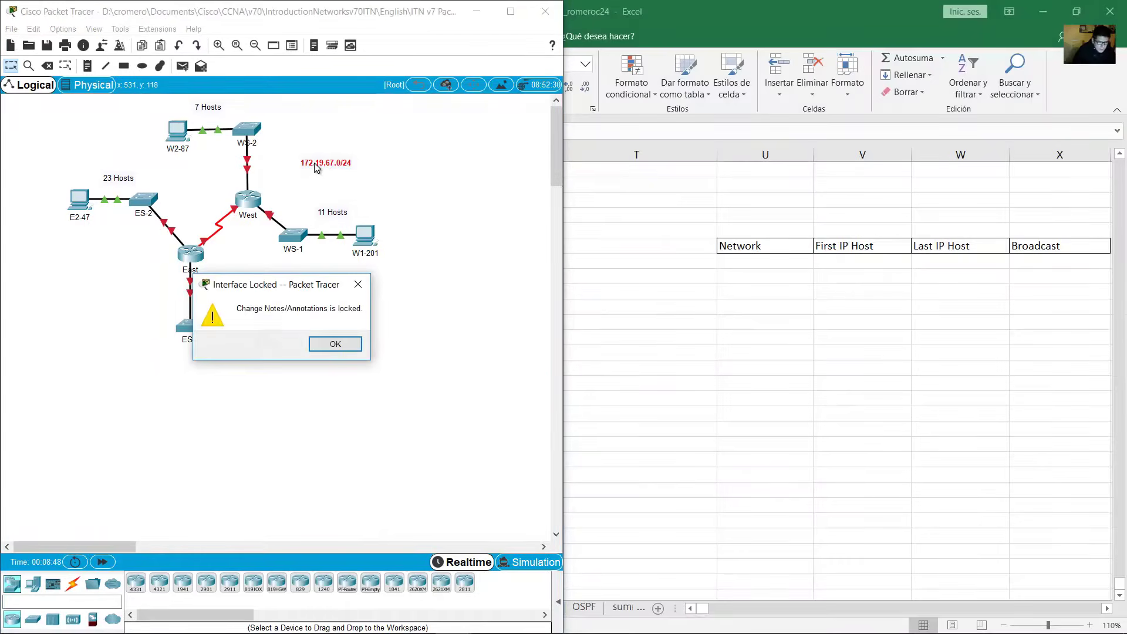
{"action": "left_click", "coordinate": [335, 345]}
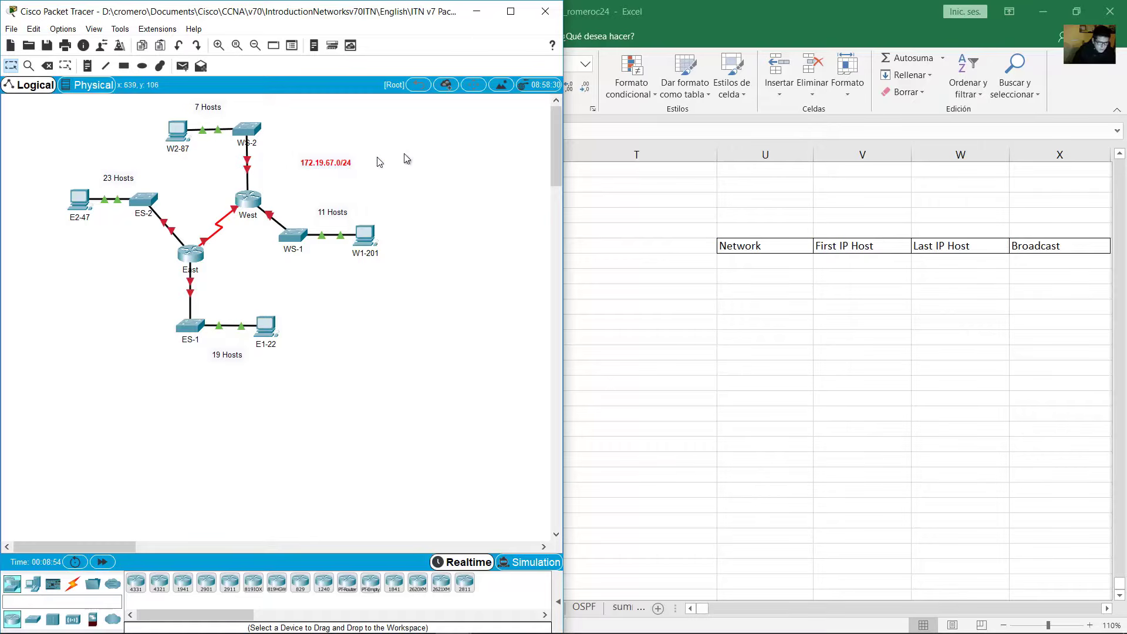
{"action": "left_click", "coordinate": [624, 6]}
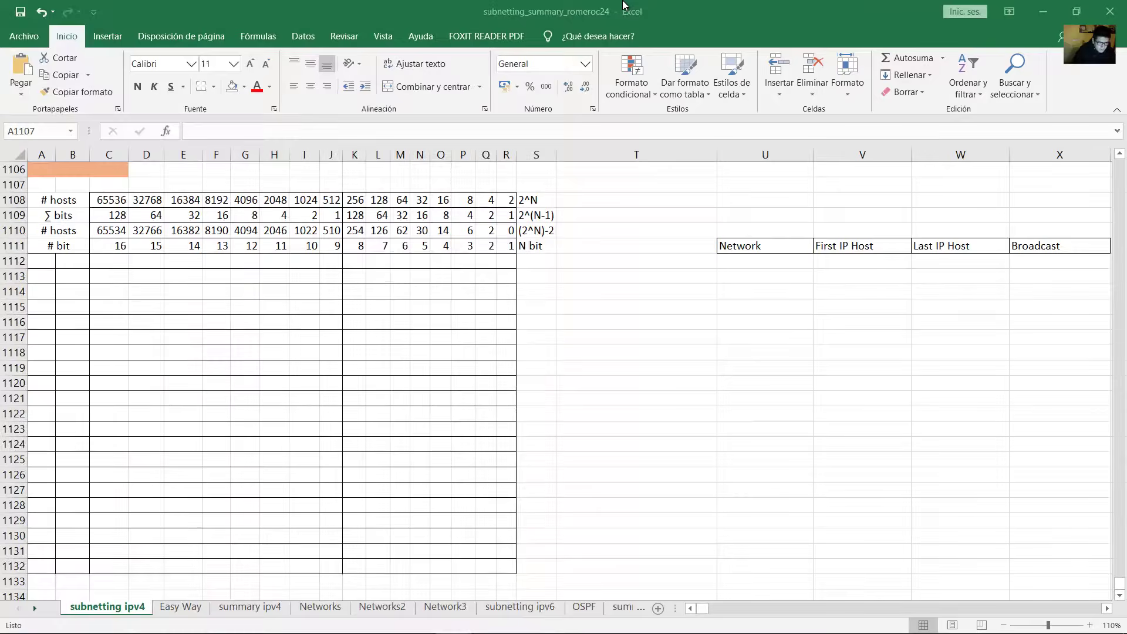
{"action": "left_click", "coordinate": [35, 168]}
{"action": "type", "text": "172"}
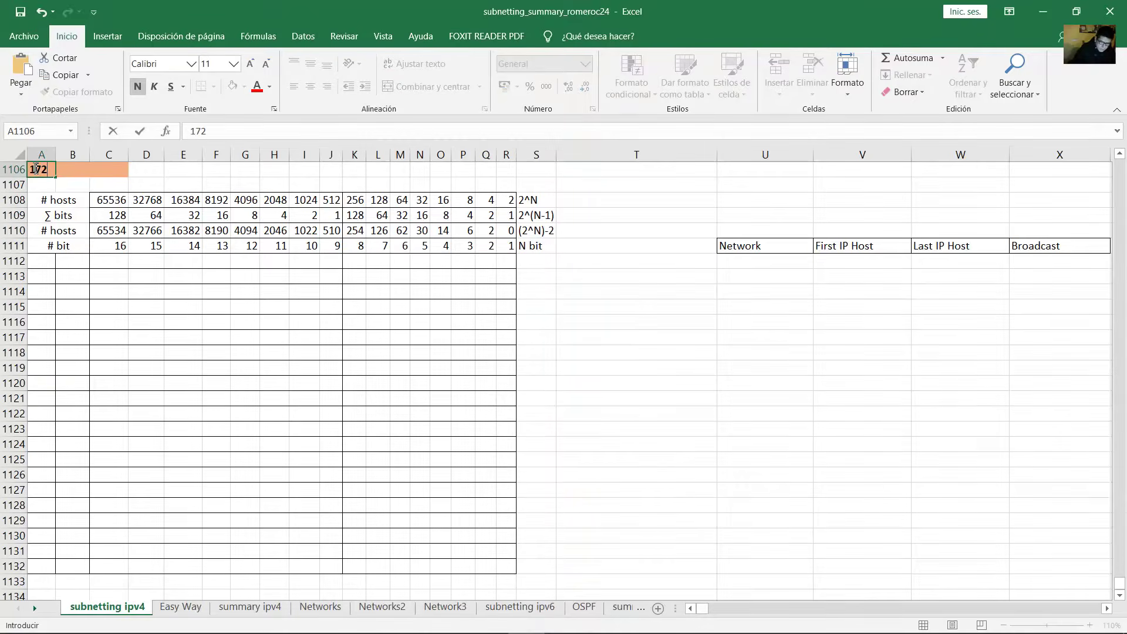
{"action": "key", "text": "BackSpace"}
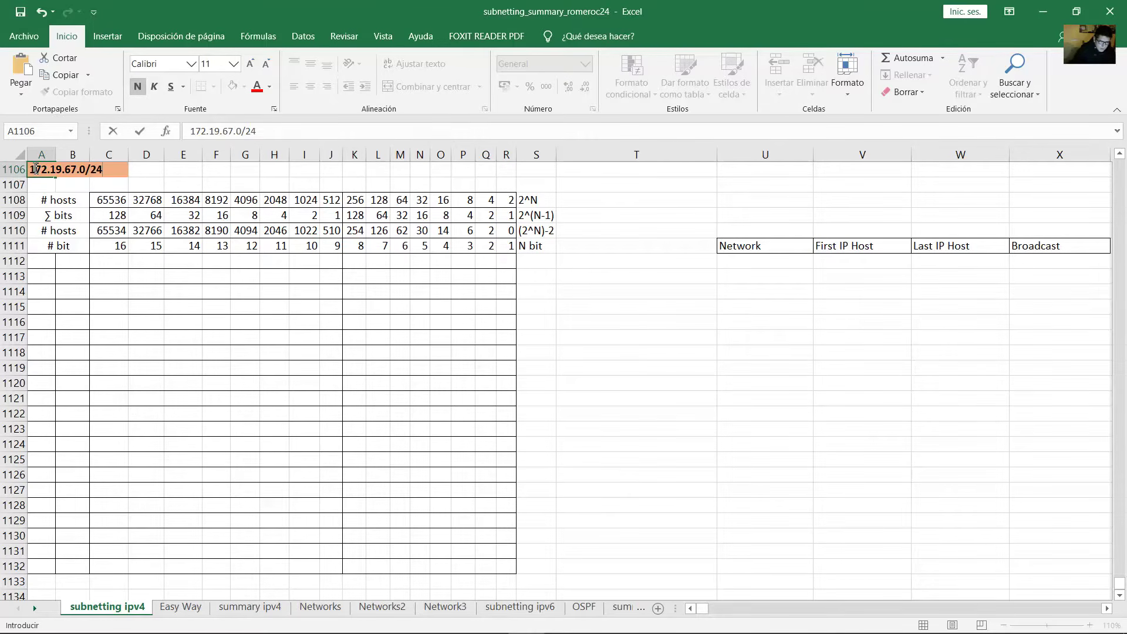
{"action": "left_click", "coordinate": [156, 176]}
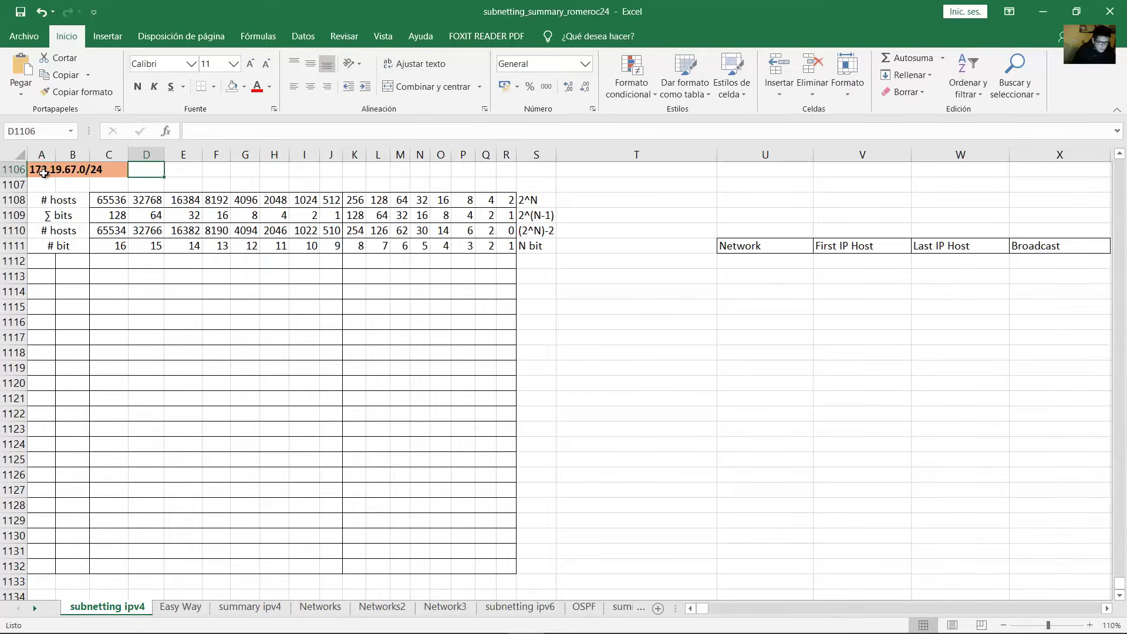
{"action": "left_click_drag", "start_coordinate": [43, 173], "coordinate": [108, 171]}
{"action": "left_click", "coordinate": [146, 170]}
Return to Packet Tracer and examine the host requirements and the 23-host LAN behind switch ES-2 on the East router.
{"action": "left_click", "coordinate": [636, 260]}
{"action": "left_click_drag", "start_coordinate": [590, 210], "coordinate": [904, 292]}
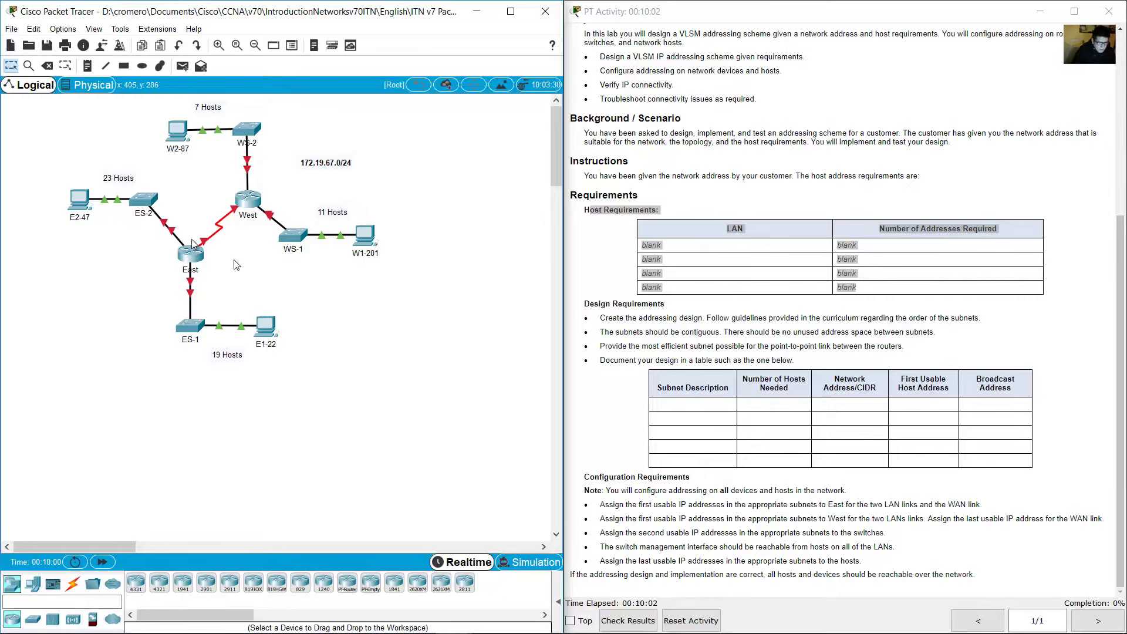
{"action": "left_click_drag", "start_coordinate": [41, 157], "coordinate": [164, 258]}
{"action": "left_click", "coordinate": [139, 231]}
{"action": "left_click_drag", "start_coordinate": [176, 170], "coordinate": [59, 254]}
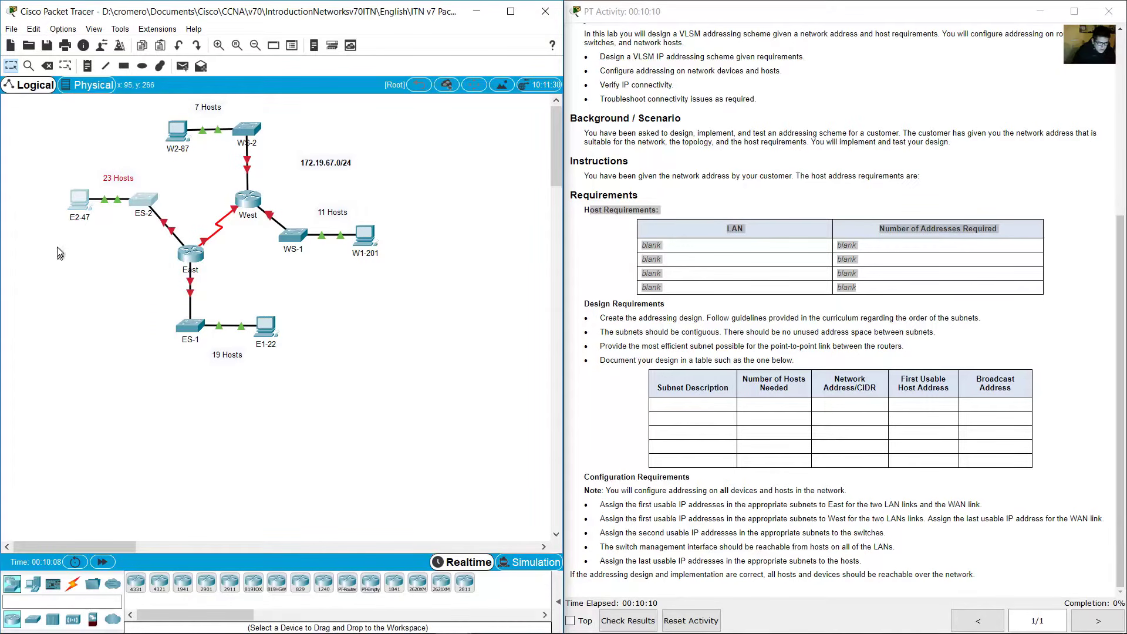
{"action": "left_click", "coordinate": [158, 188]}
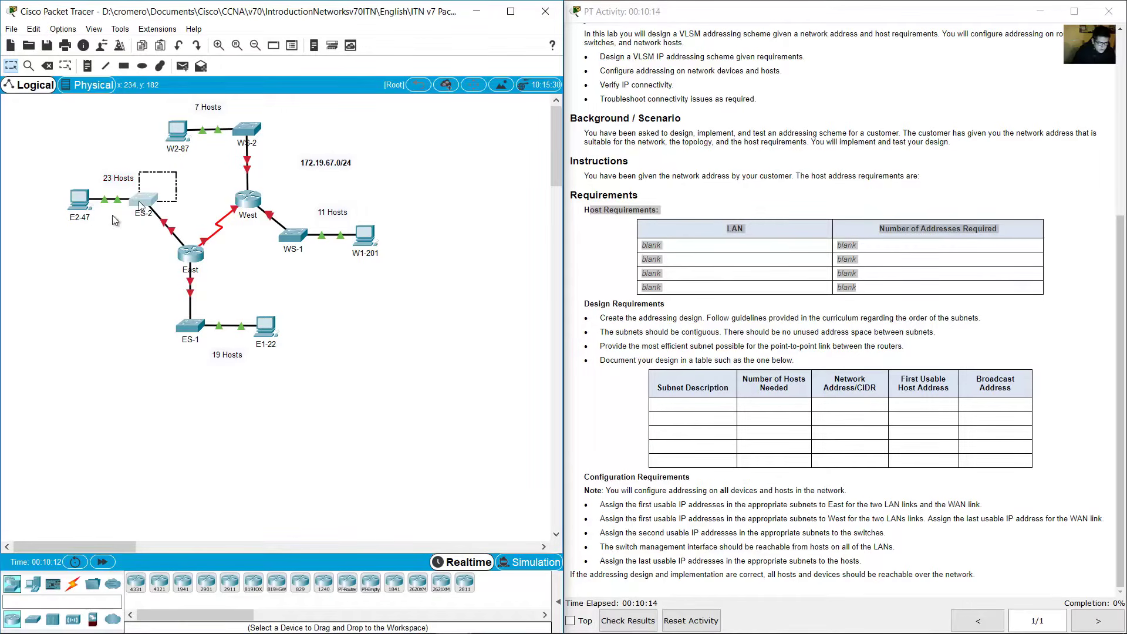
{"action": "left_click_drag", "start_coordinate": [140, 202], "coordinate": [57, 235]}
{"action": "left_click", "coordinate": [166, 234]}
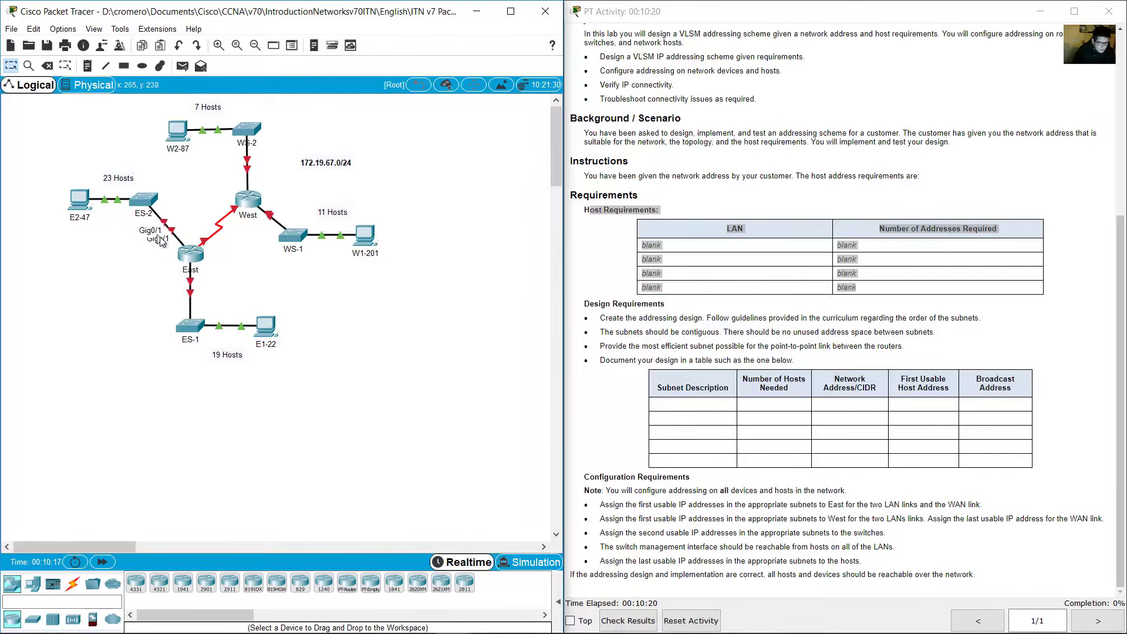
Switch to Excel and enter the subnet label "East - G0/1 - 23 hosts" in cell T1112.
{"action": "mouse_move", "coordinate": [313, 614]}
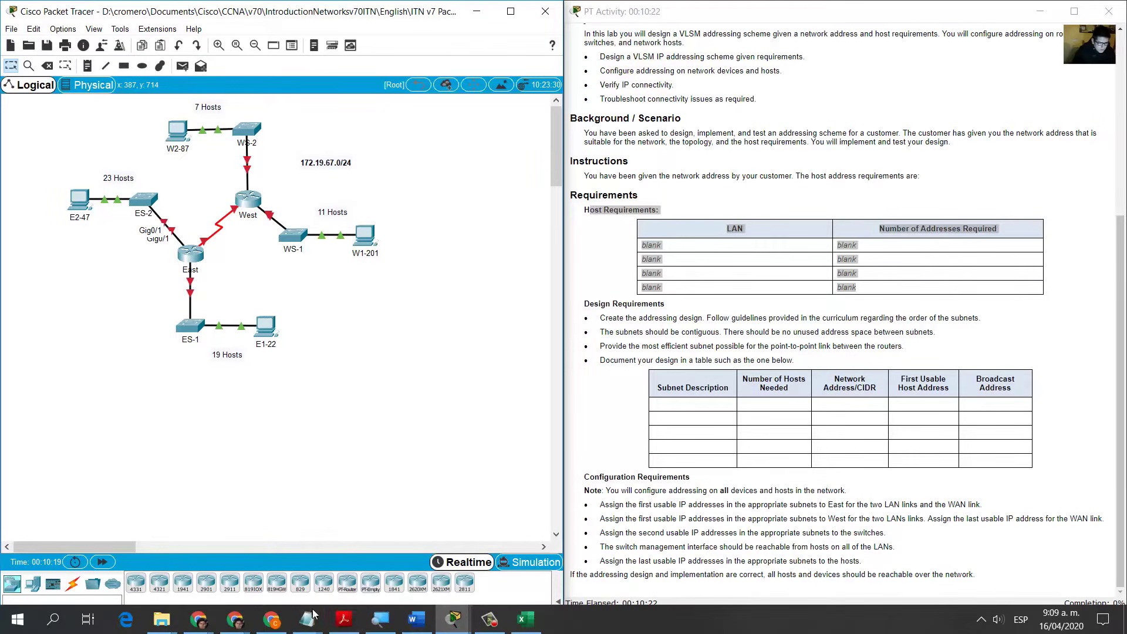
{"action": "left_click", "coordinate": [526, 619]}
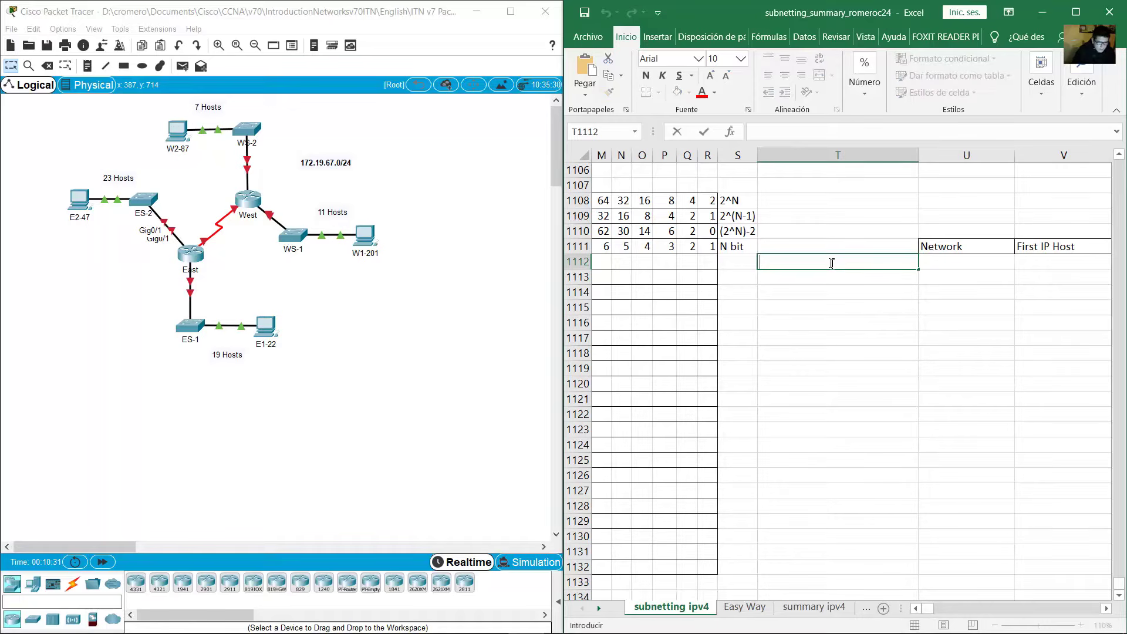
{"action": "type", "text": "East - G0/1 - 2"}
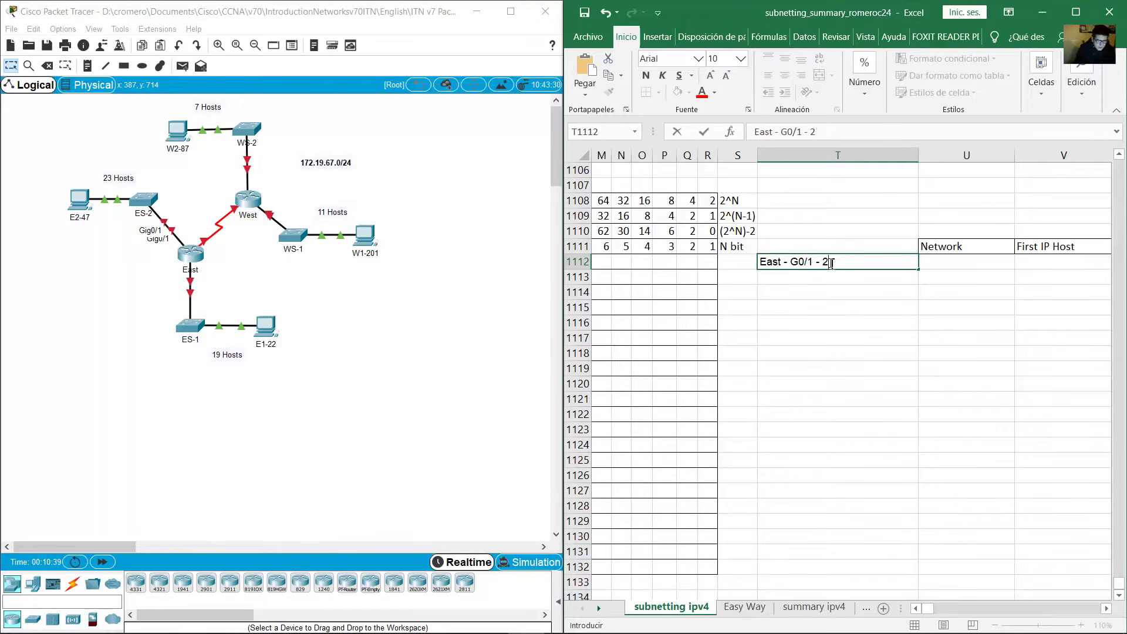
{"action": "type", "text": "3 hosts"}
{"action": "key", "text": "Return"}
{"action": "key", "text": "Return"}
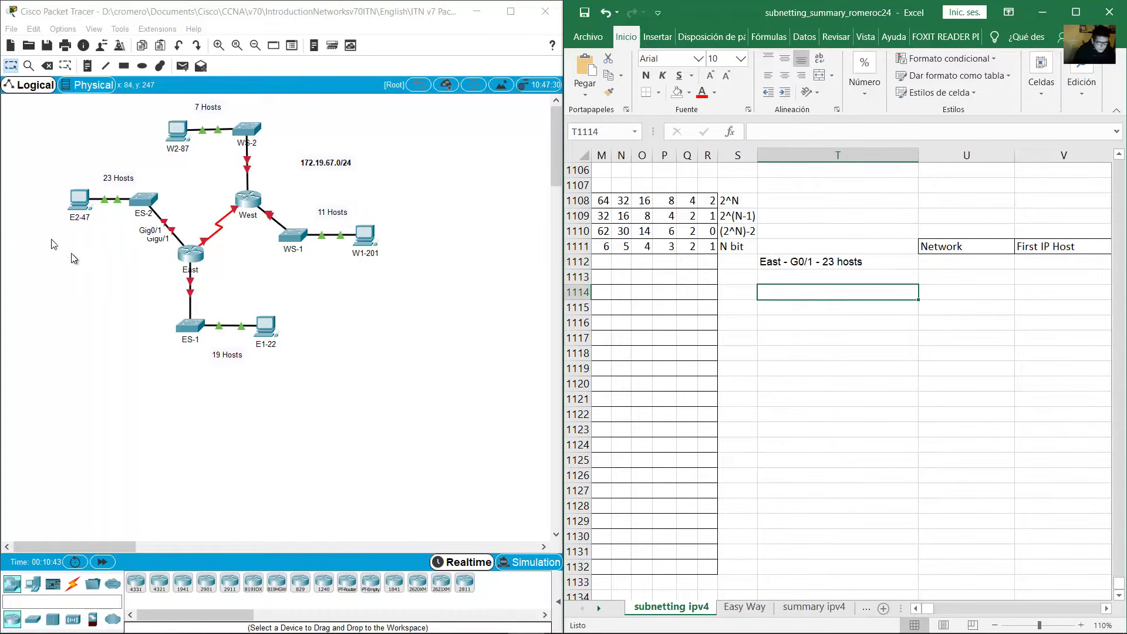
Check the East router's interface to the 19-host LAN and copy the T1112 label into cell T1114.
{"action": "left_click", "coordinate": [91, 270]}
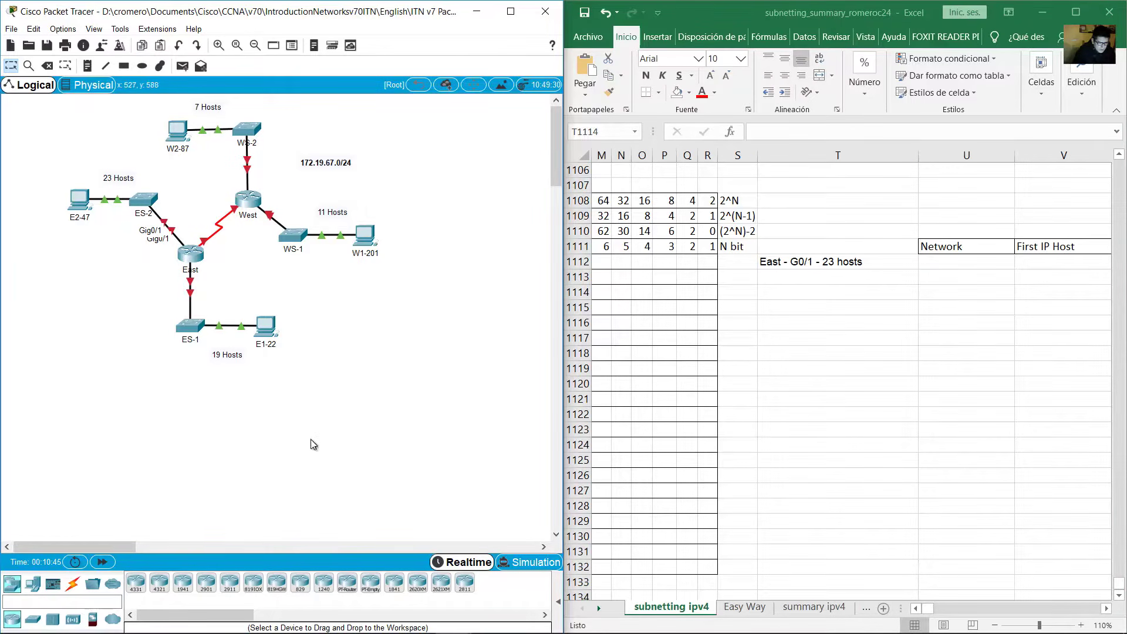
{"action": "left_click_drag", "start_coordinate": [310, 439], "coordinate": [125, 315]}
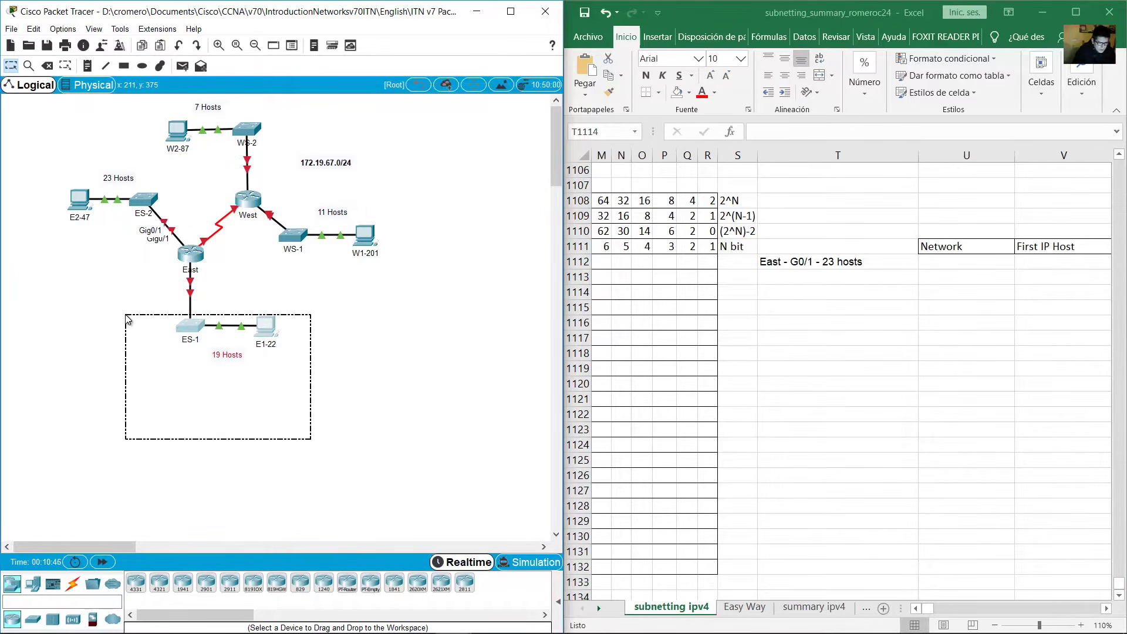
{"action": "left_click", "coordinate": [239, 372]}
{"action": "mouse_move", "coordinate": [191, 283]}
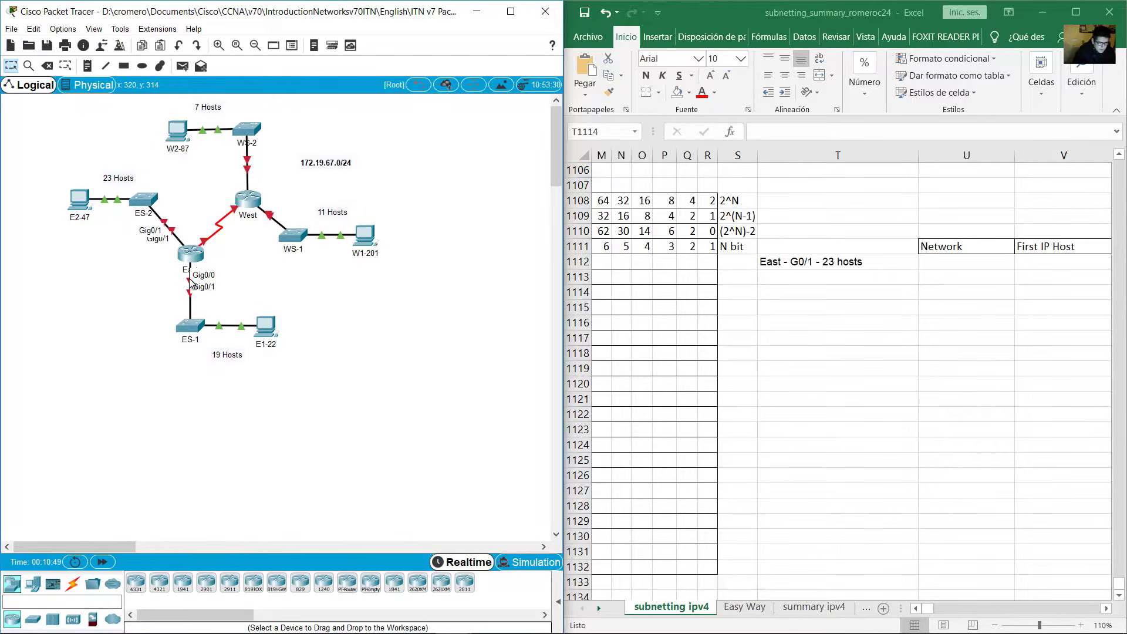
{"action": "left_click", "coordinate": [783, 284]}
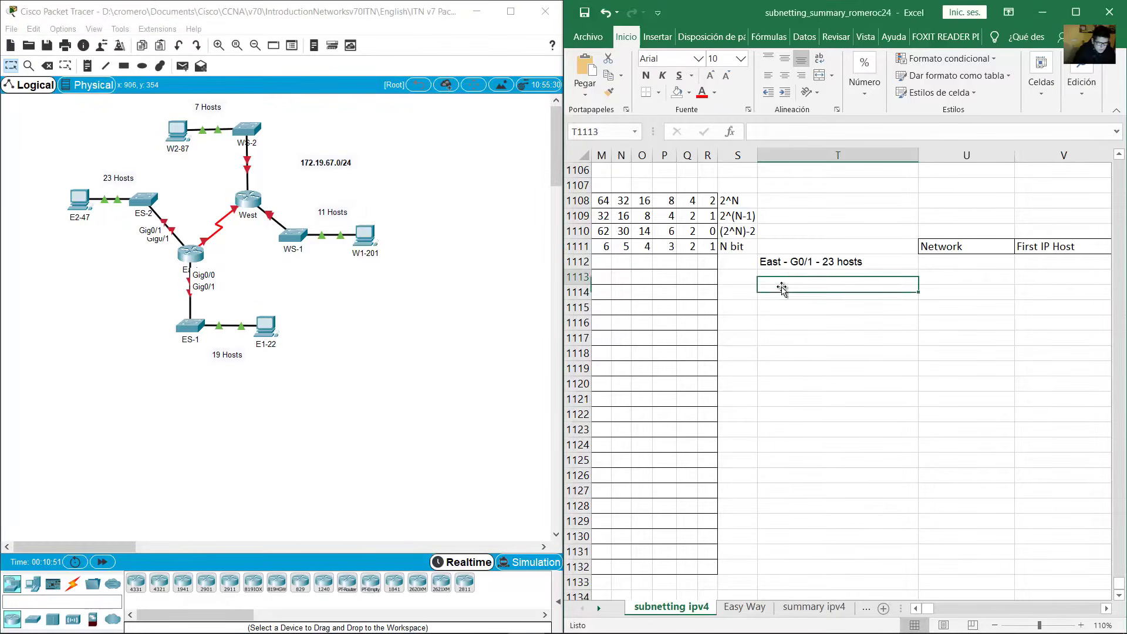
{"action": "double_click", "coordinate": [876, 261]}
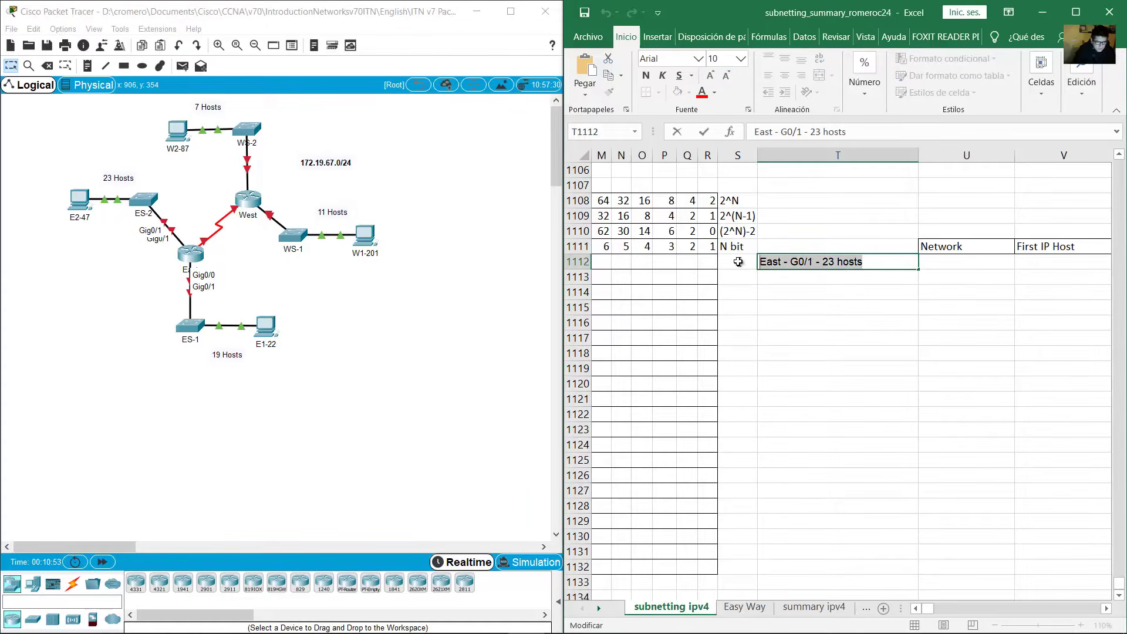
{"action": "key", "text": "Return"}
{"action": "double_click", "coordinate": [779, 298]}
{"action": "type", "text": "East - G0/1 - 23 hosts"}
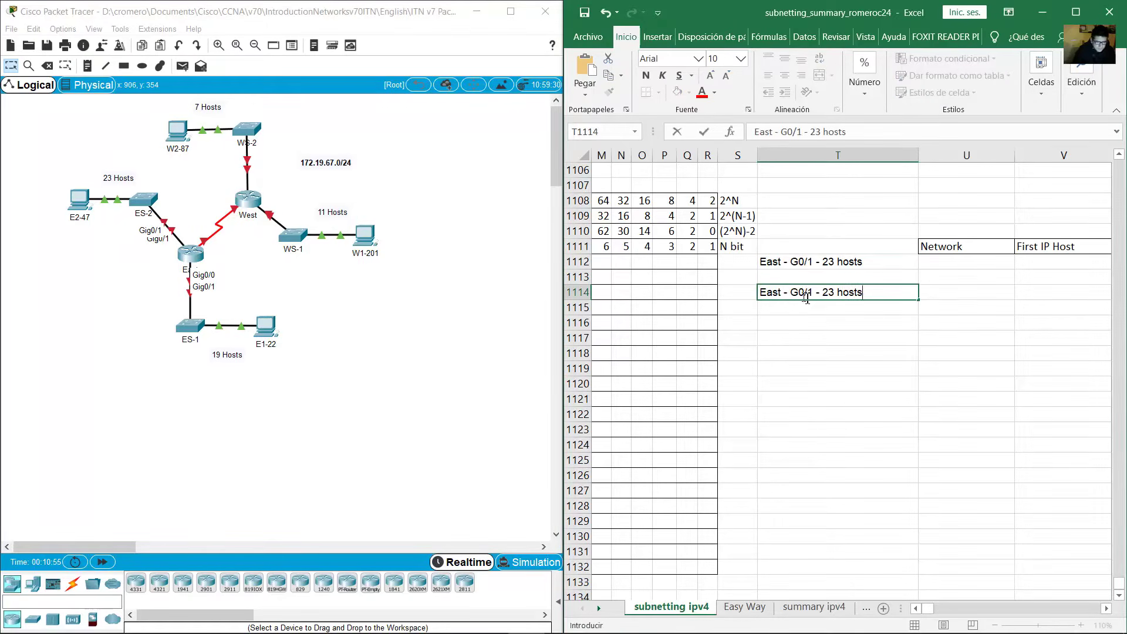
Change the label in cell T1114 to "East - G0/0 - 19 hosts".
{"action": "left_click", "coordinate": [813, 292]}
{"action": "key", "text": "BackSpace"}
{"action": "type", "text": "0 - "}
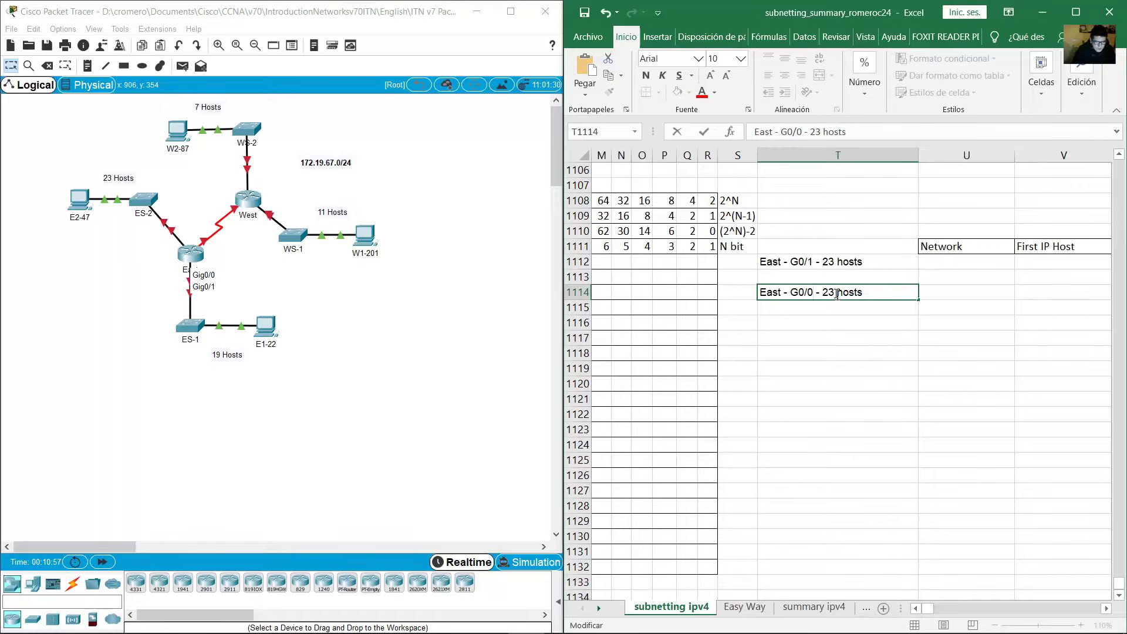
{"action": "type", "text": "19"}
{"action": "left_click", "coordinate": [813, 317]}
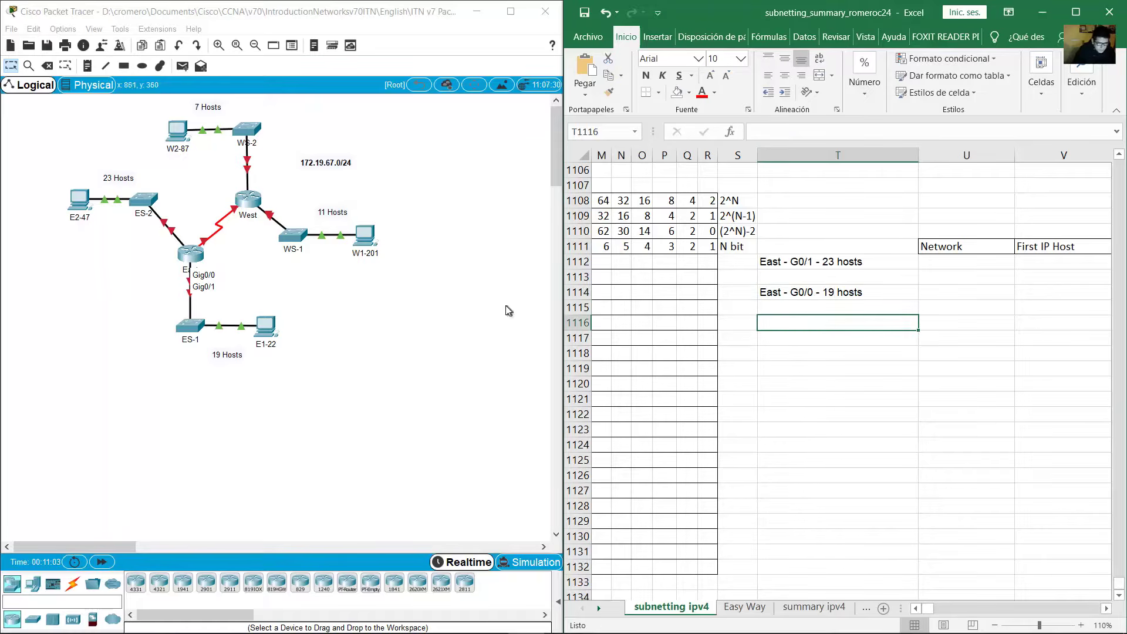
Examine the West router's interfaces and its 11-host LAN behind switch WS-1 in the topology.
{"action": "left_click", "coordinate": [411, 283]}
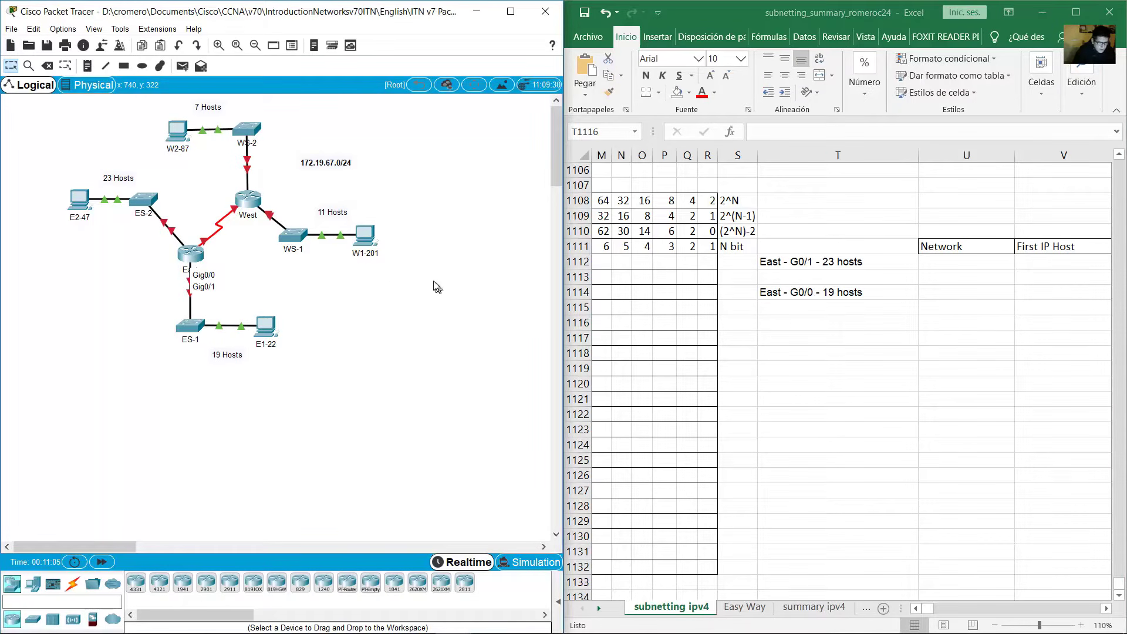
{"action": "left_click_drag", "start_coordinate": [420, 281], "coordinate": [287, 193]}
{"action": "mouse_move", "coordinate": [248, 173]}
{"action": "left_click", "coordinate": [220, 45]}
{"action": "left_click", "coordinate": [552, 102]}
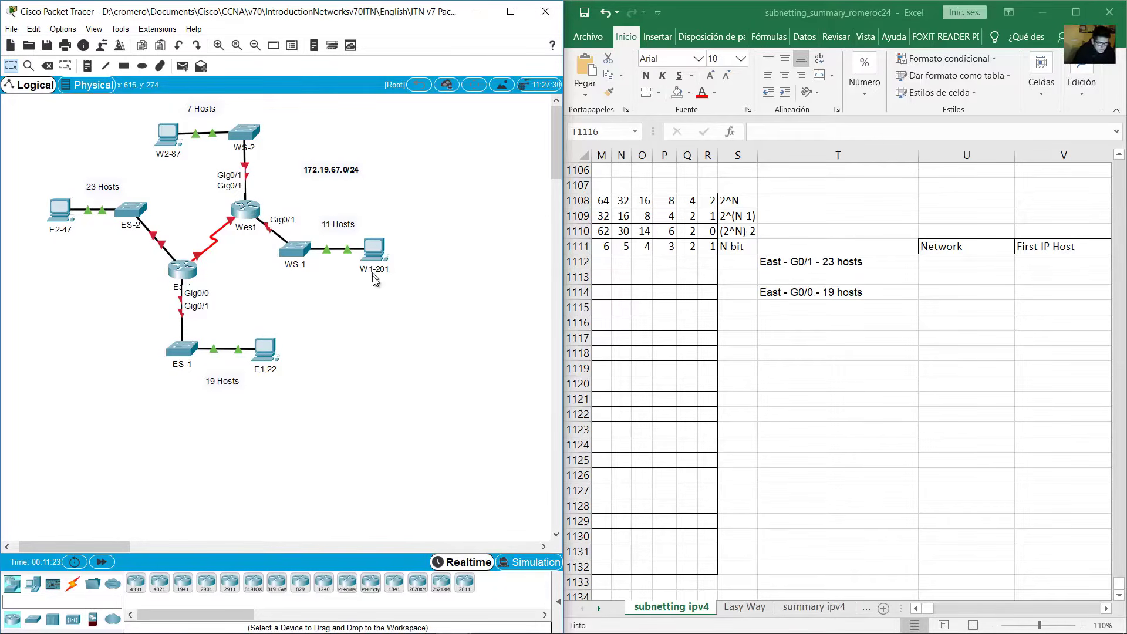
{"action": "left_click", "coordinate": [374, 249]}
{"action": "left_click", "coordinate": [723, 138]}
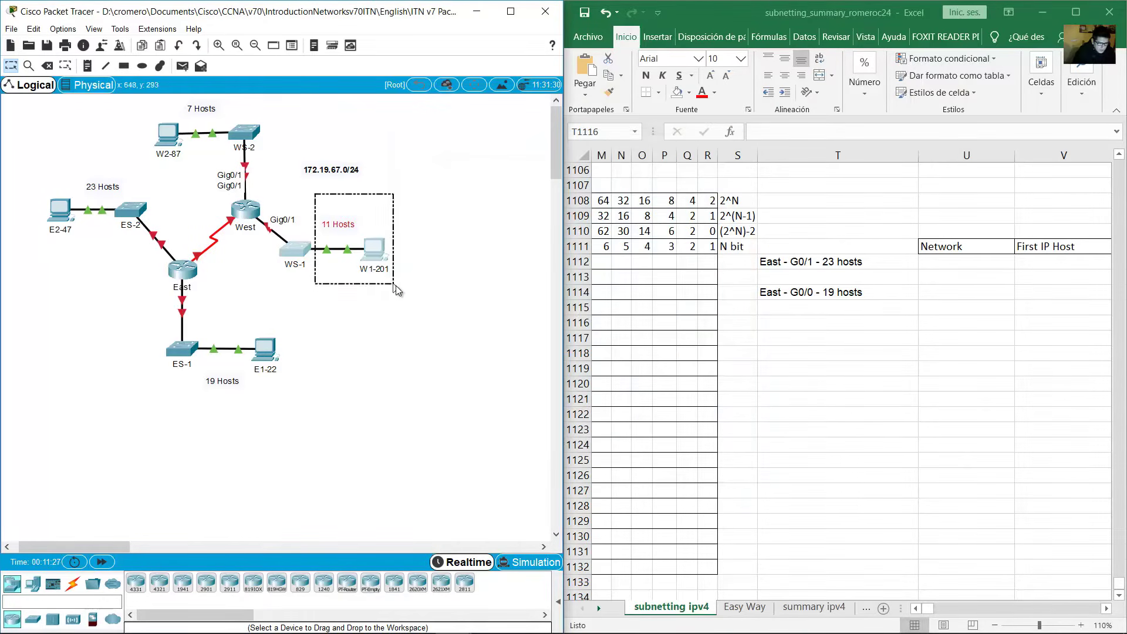
Copy the first subnet label into cell T1116 and change it to "West - G0/0 - 11 hosts".
{"action": "double_click", "coordinate": [775, 323]}
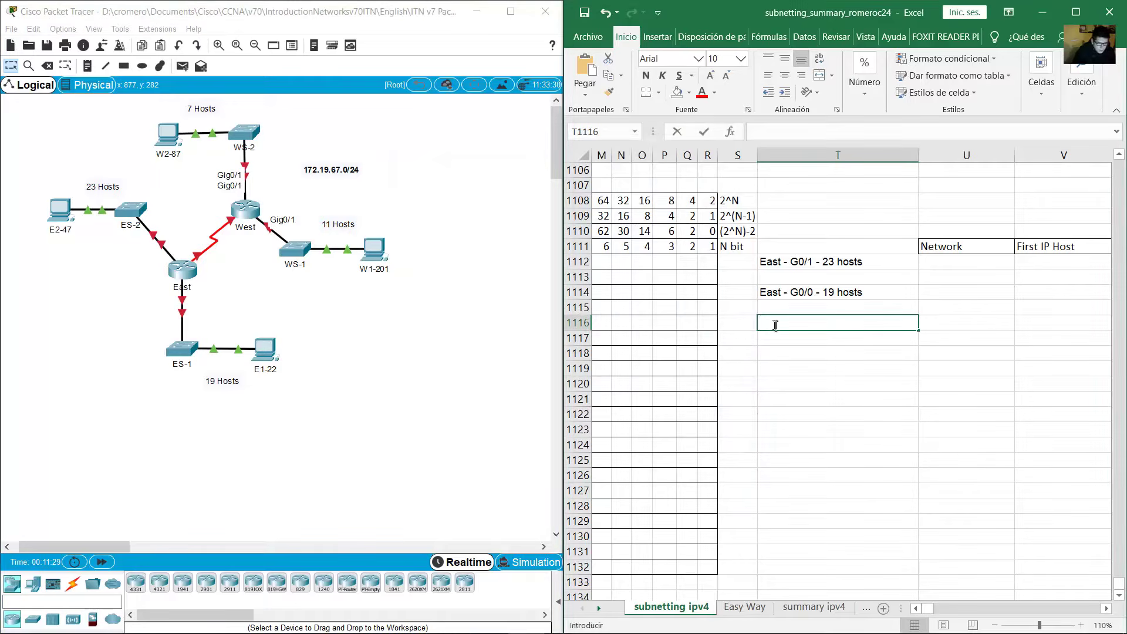
{"action": "type", "text": "East - G0/1 - 23 hosts"}
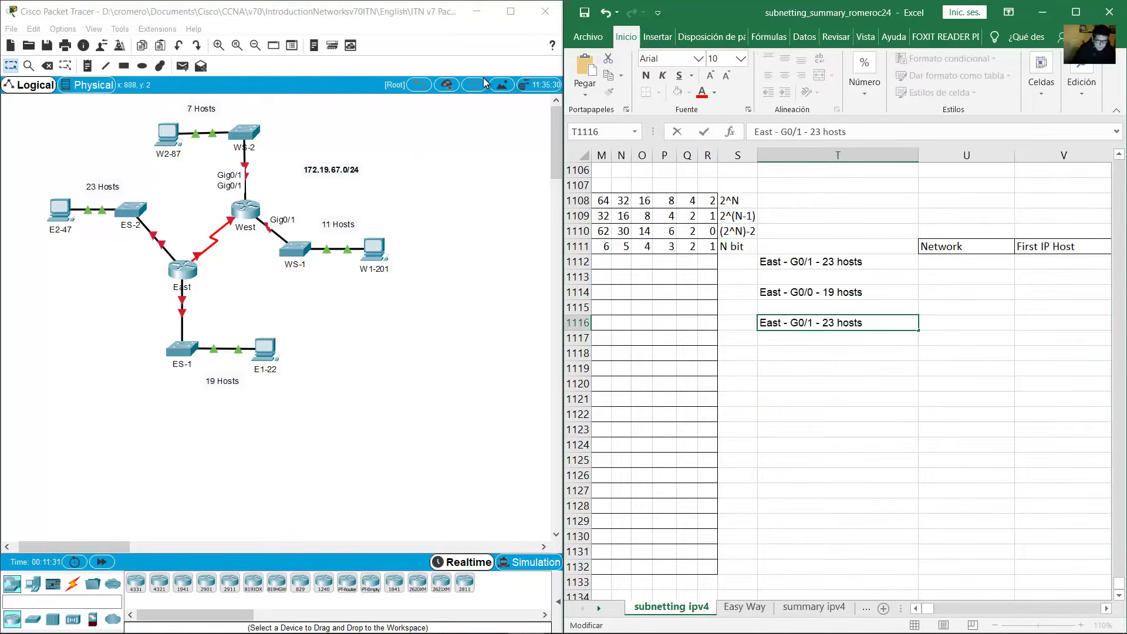
{"action": "key", "text": "Delete"}
{"action": "type", "text": "1"}
{"action": "key", "text": "BackSpace"}
{"action": "type", "text": "0"}
{"action": "key", "text": "Left"}
{"action": "key", "text": "BackSpace"}
{"action": "key", "text": "BackSpace"}
{"action": "type", "text": "We"}
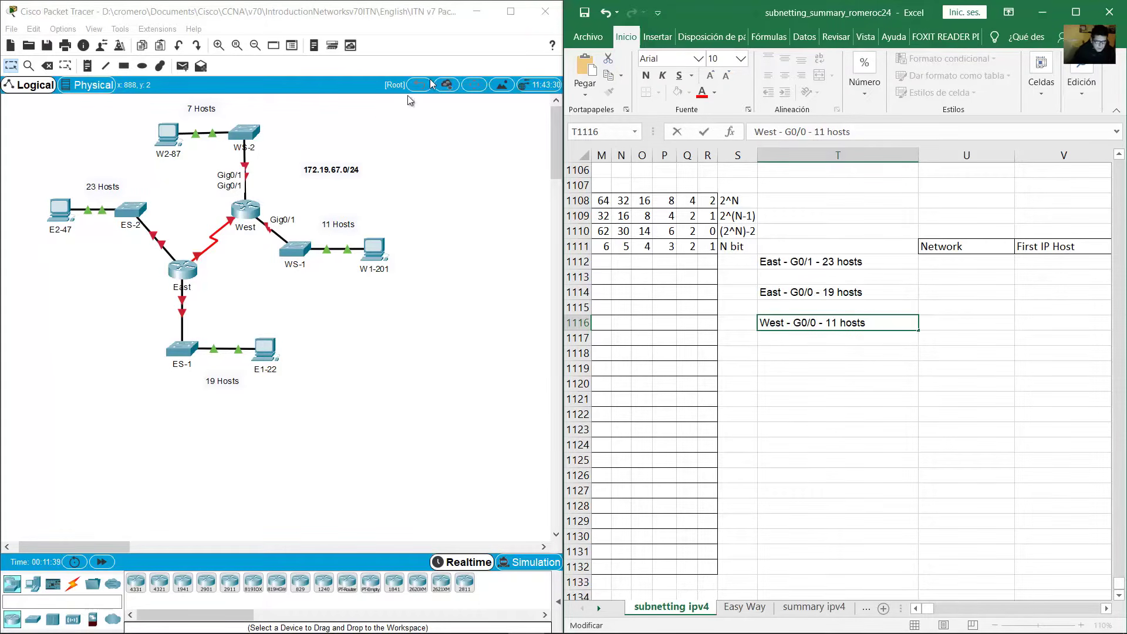
Check the West router's interface to the 7-host LAN and copy the first subnet label into cell T1118.
{"action": "left_click", "coordinate": [277, 182]}
{"action": "left_click_drag", "start_coordinate": [271, 100], "coordinate": [165, 148]}
{"action": "left_click", "coordinate": [264, 173]}
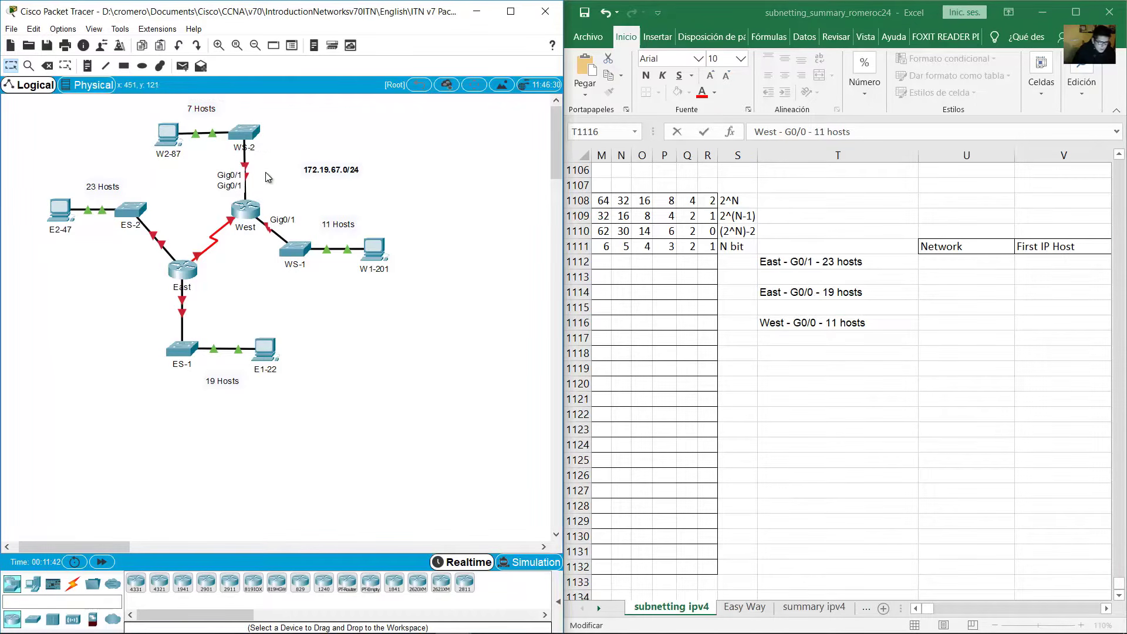
{"action": "left_click", "coordinate": [833, 352]}
{"action": "type", "text": "East - G0/1 - 23 hosts"}
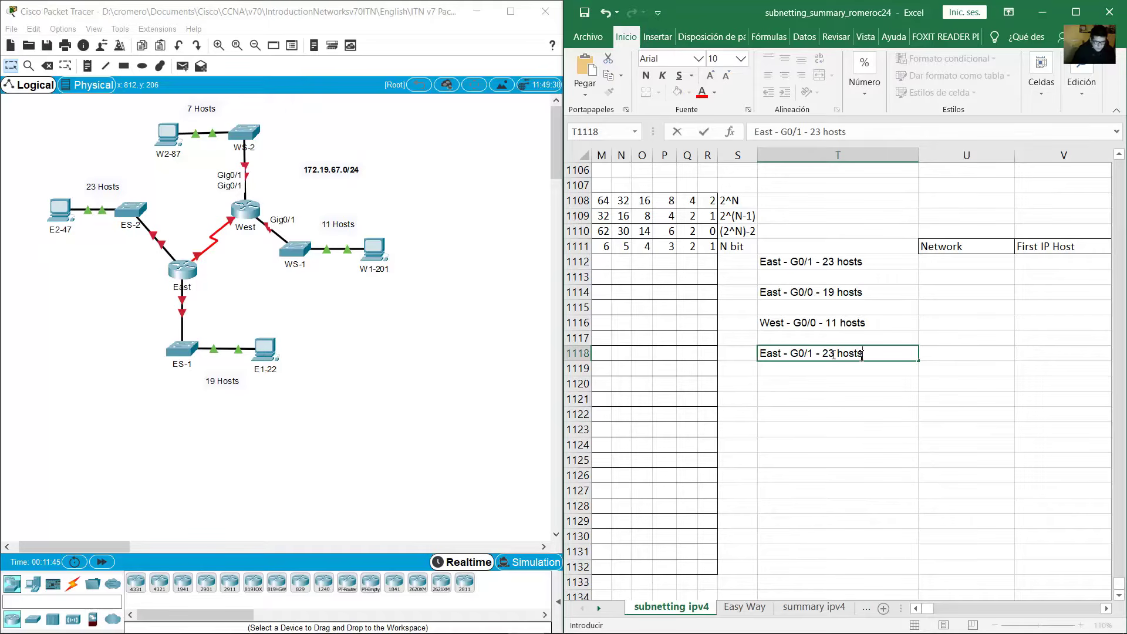
{"action": "key", "text": "Left"}
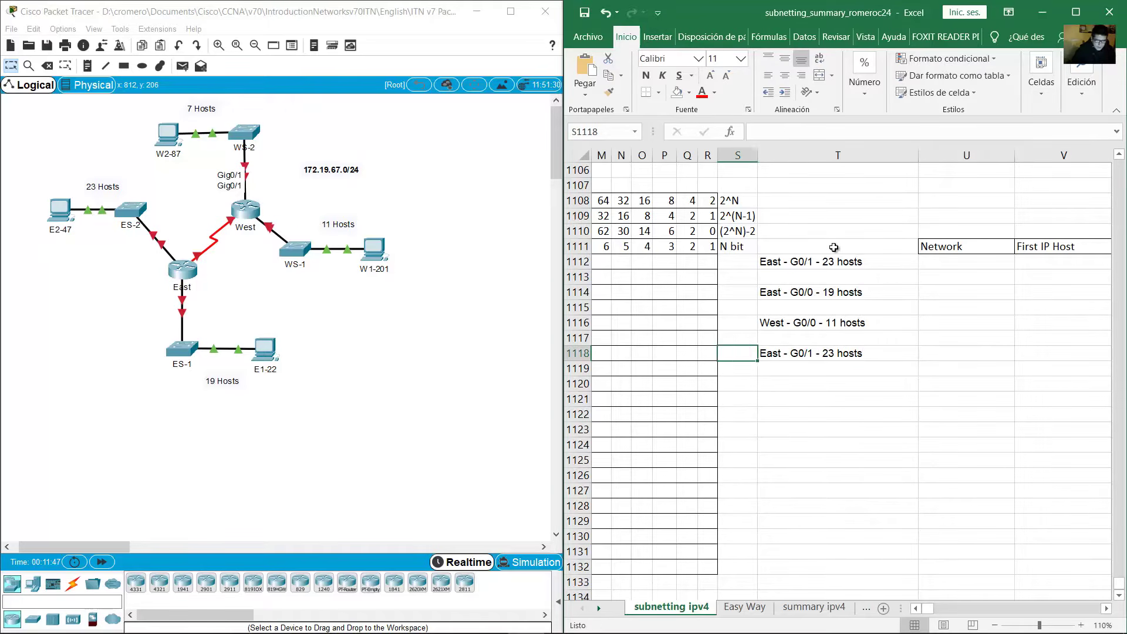
Change the label in cell T1118 to "West - G0/1 - 7 hosts".
{"action": "key", "text": "Right"}
{"action": "key", "text": "F2"}
{"action": "key", "text": "Left"}
{"action": "key", "text": "Left"}
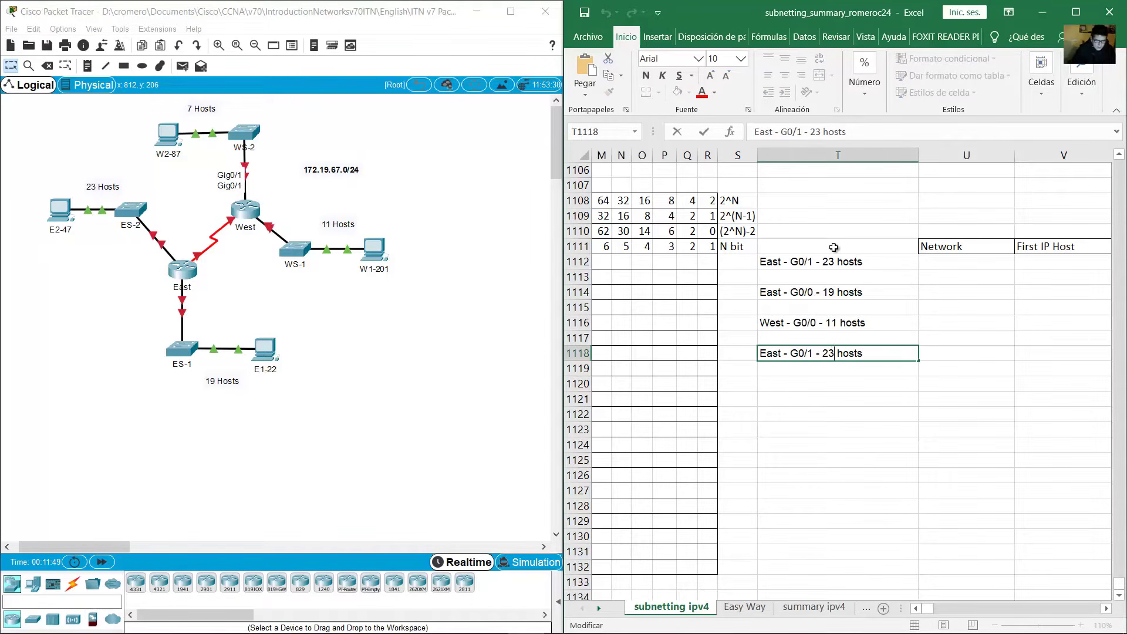
{"action": "key", "text": "BackSpace"}
{"action": "key", "text": "BackSpace"}
{"action": "type", "text": "7"}
{"action": "key", "text": "Left"}
{"action": "key", "text": "Left"}
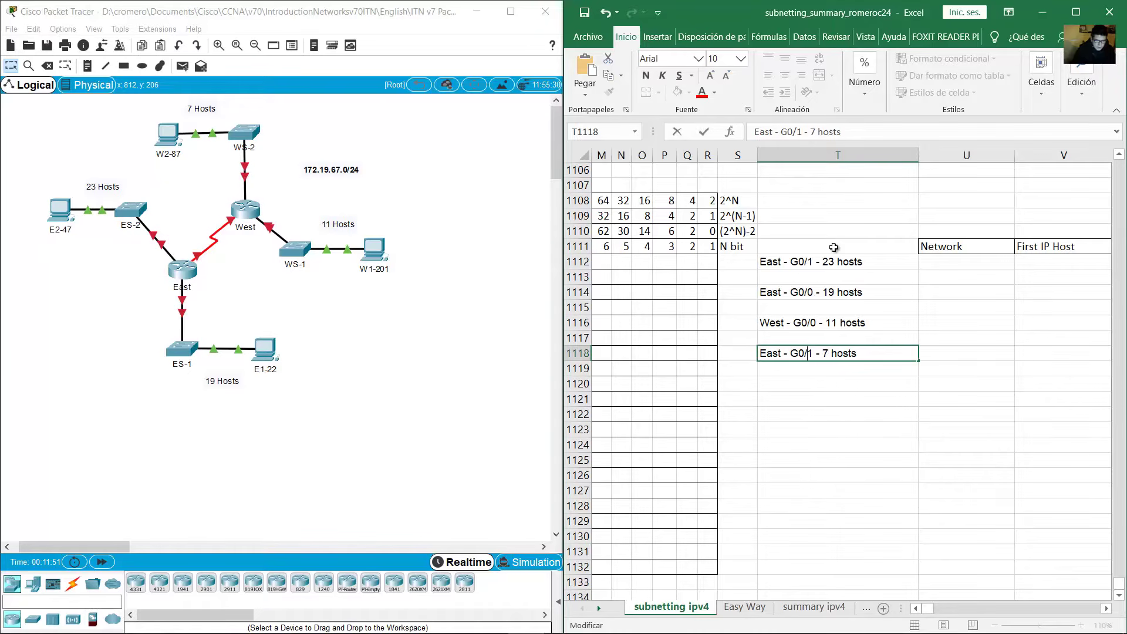
{"action": "key", "text": "Left"}
{"action": "key", "text": "Left"}
{"action": "key", "text": "Left"}
{"action": "key", "text": "Left"}
{"action": "key", "text": "Left"}
{"action": "key", "text": "BackSpace"}
{"action": "key", "text": "BackSpace"}
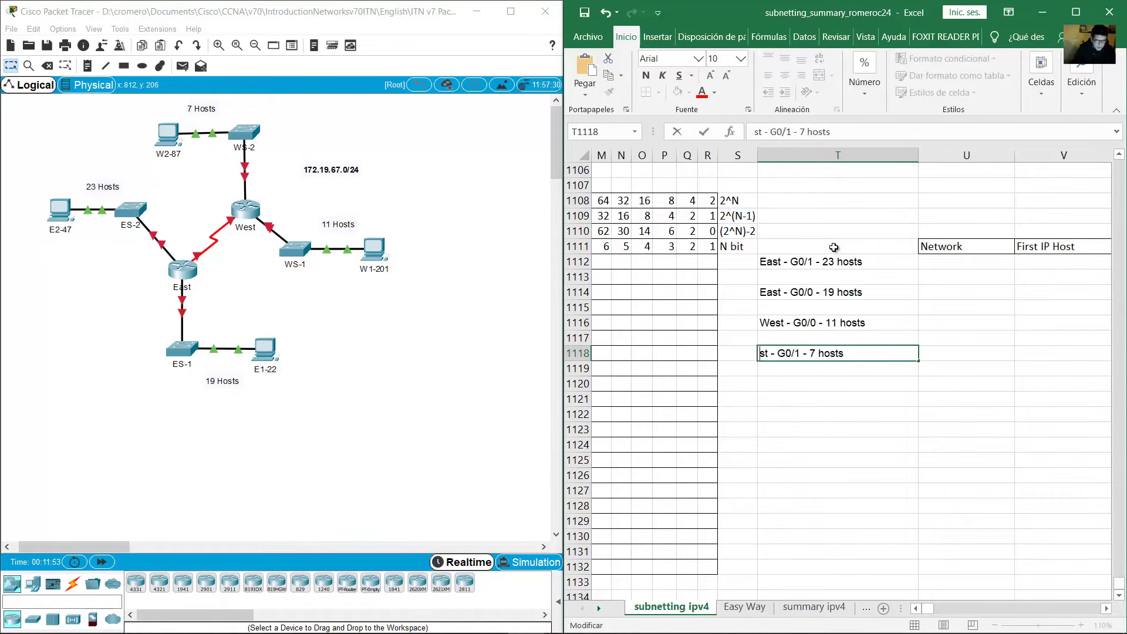
{"action": "type", "text": "We"}
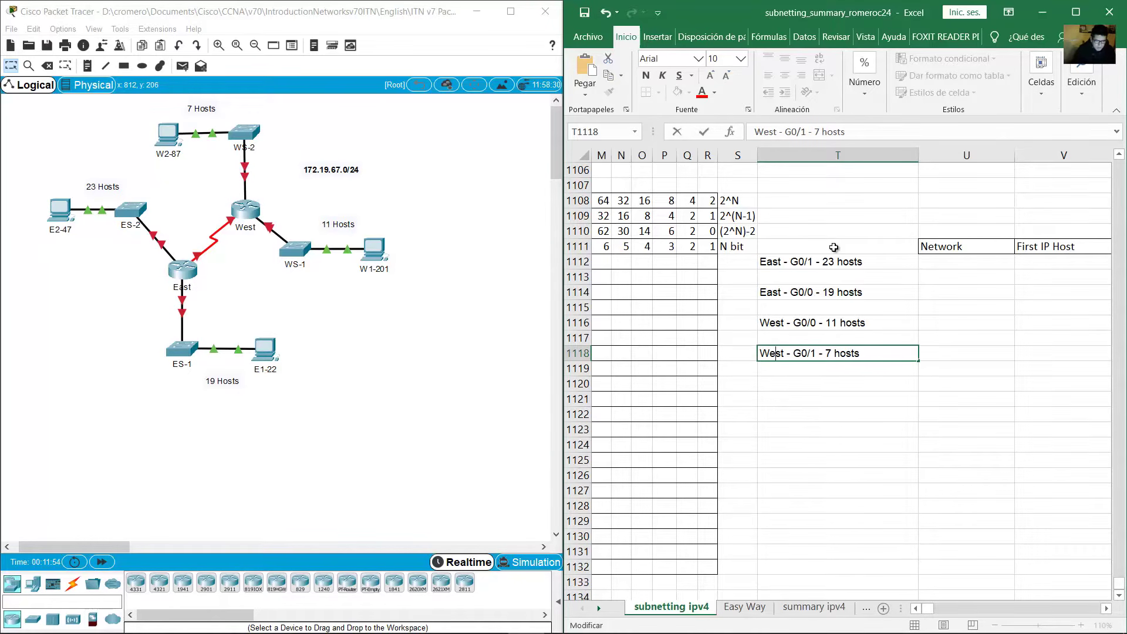
{"action": "left_click", "coordinate": [858, 385]}
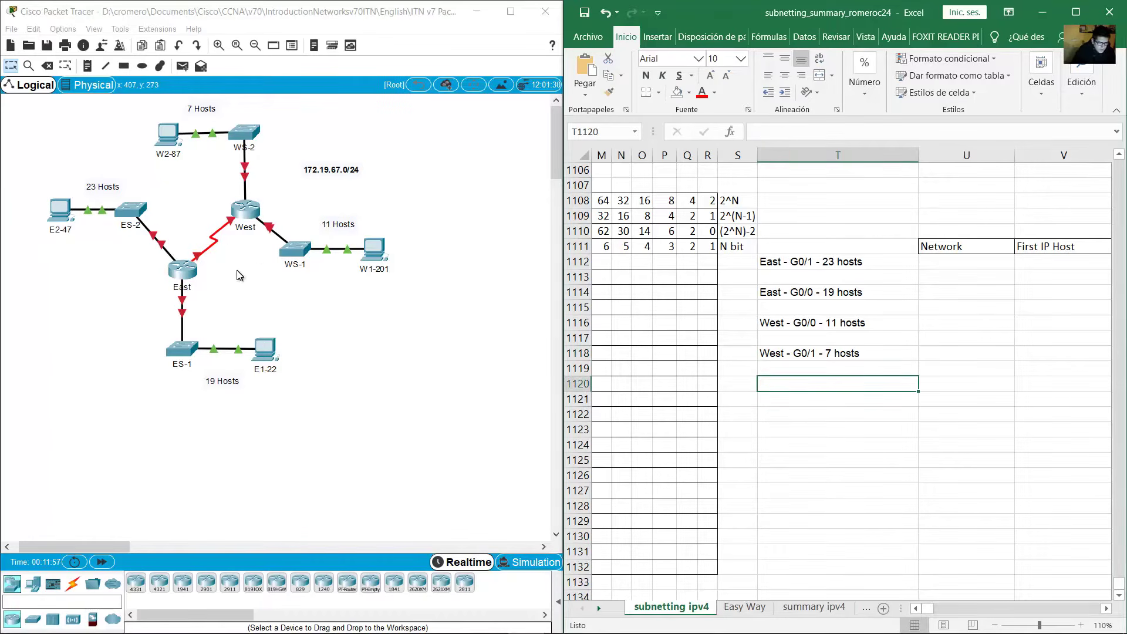
Check the serial link between the East and West routers and enter "East West - 2 hosts" in cell T1120.
{"action": "left_click", "coordinate": [228, 251]}
{"action": "left_click_drag", "start_coordinate": [238, 255], "coordinate": [186, 220]}
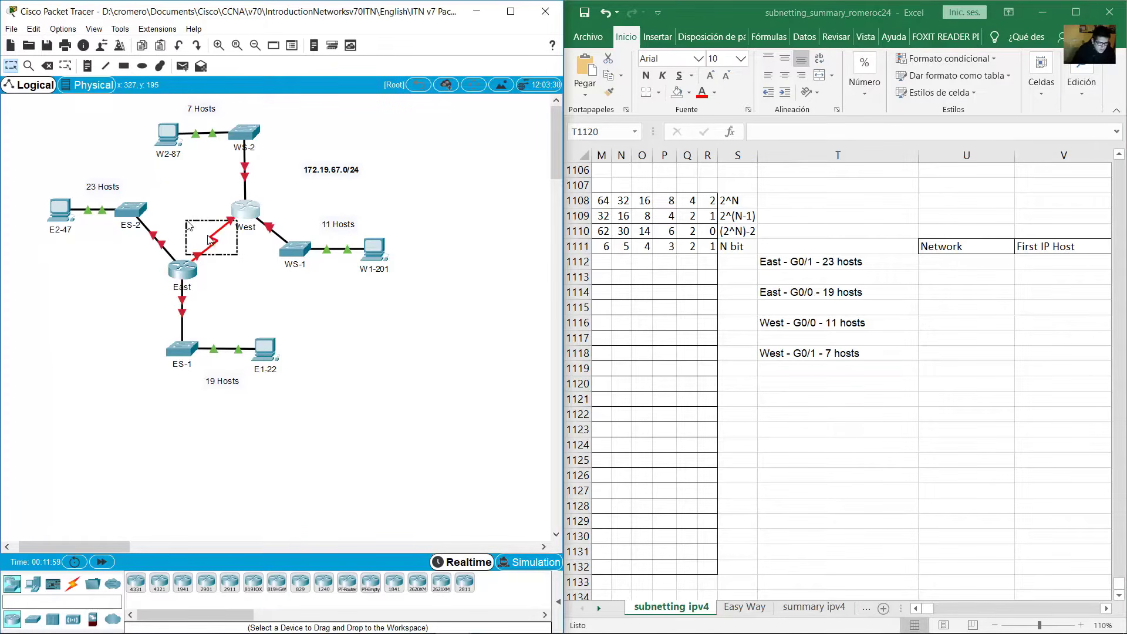
{"action": "left_click", "coordinate": [203, 215]}
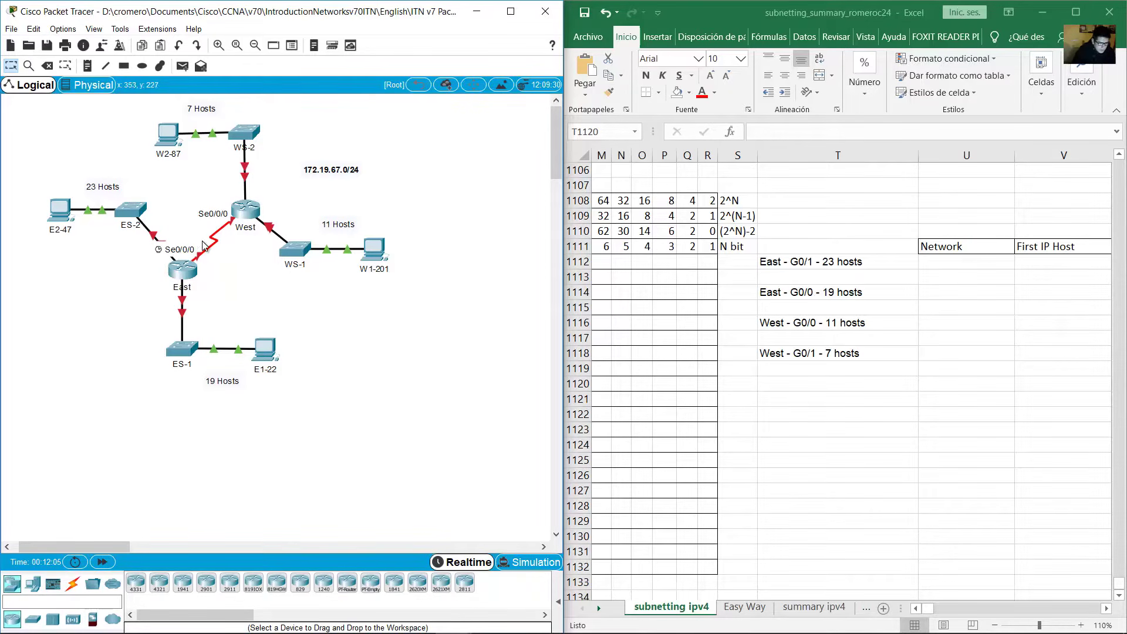
{"action": "left_click", "coordinate": [787, 385]}
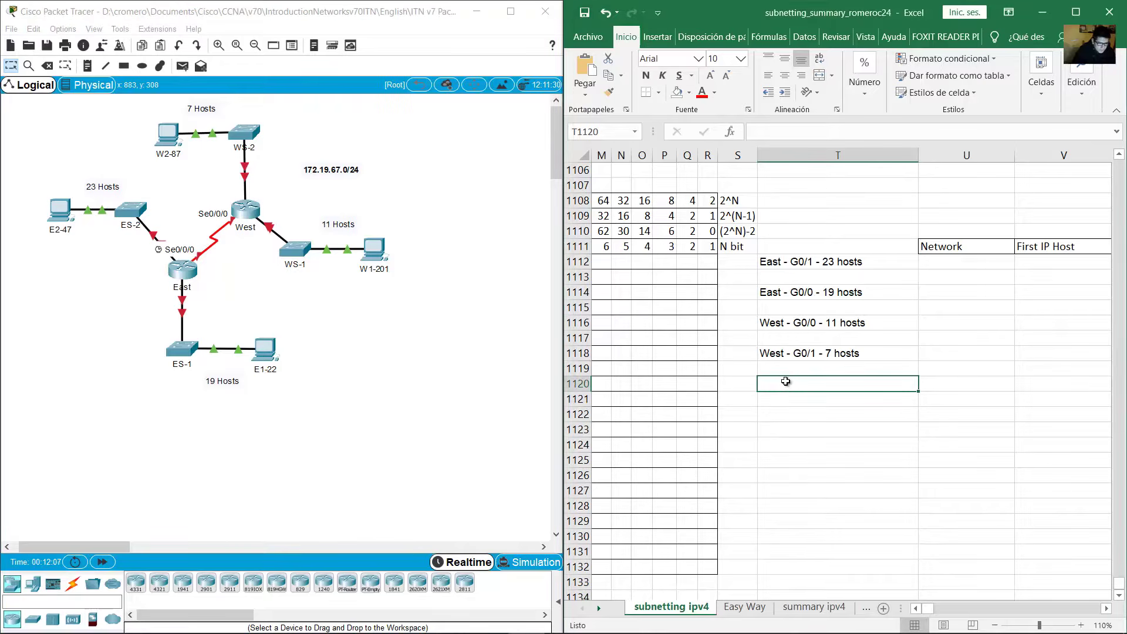
{"action": "double_click", "coordinate": [786, 382]}
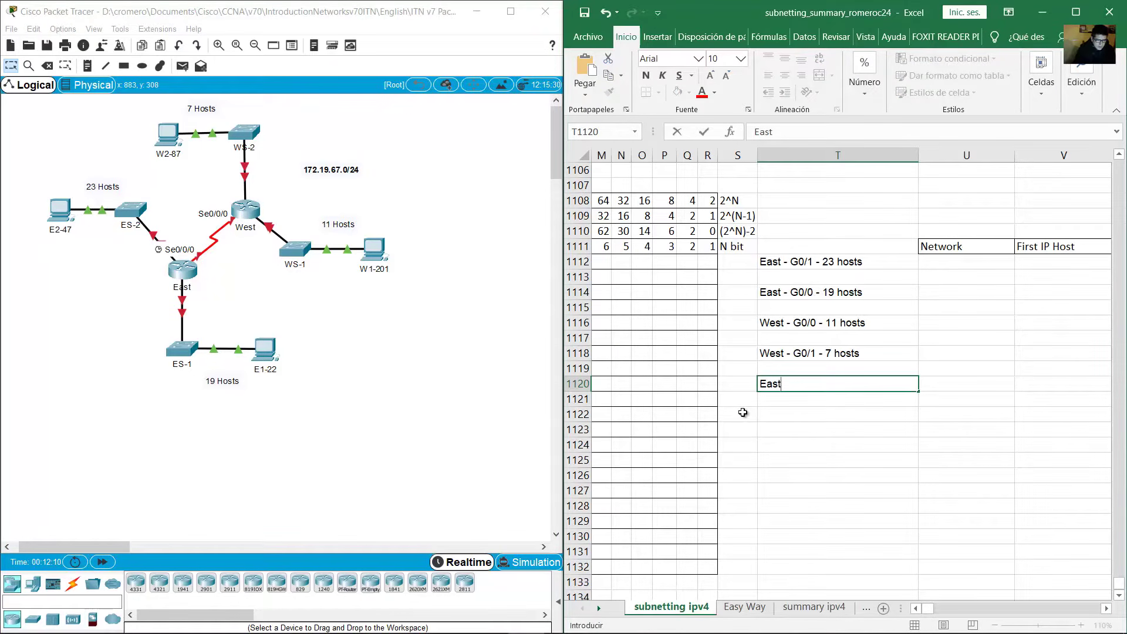
{"action": "type", "text": "East West - 2 hos"}
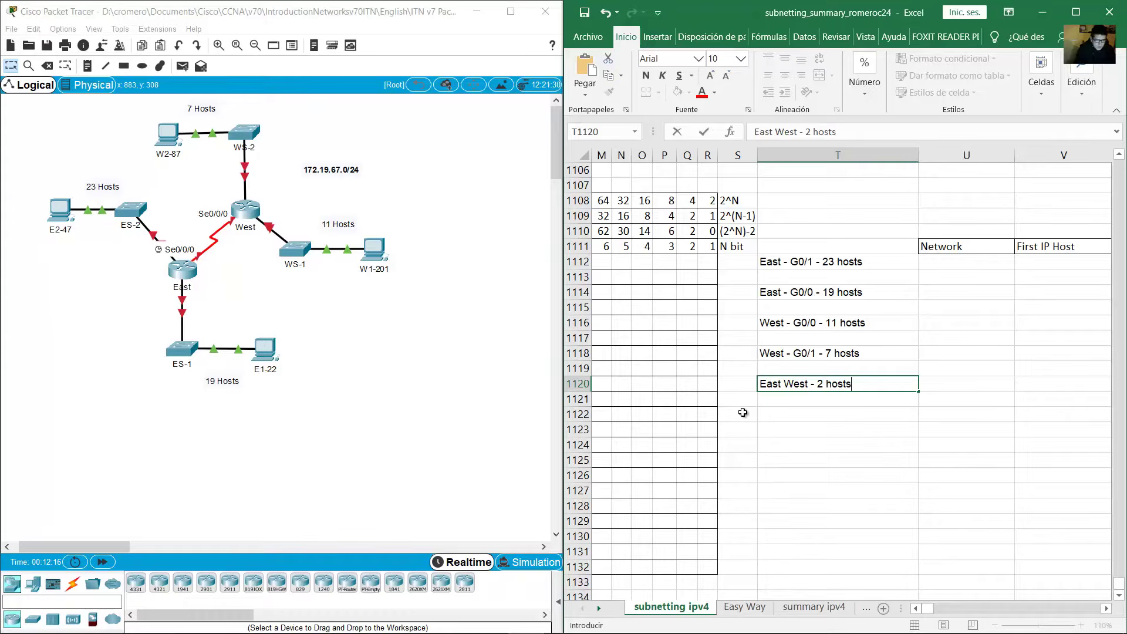
{"action": "type", "text": "ts"}
{"action": "key", "text": "Return"}
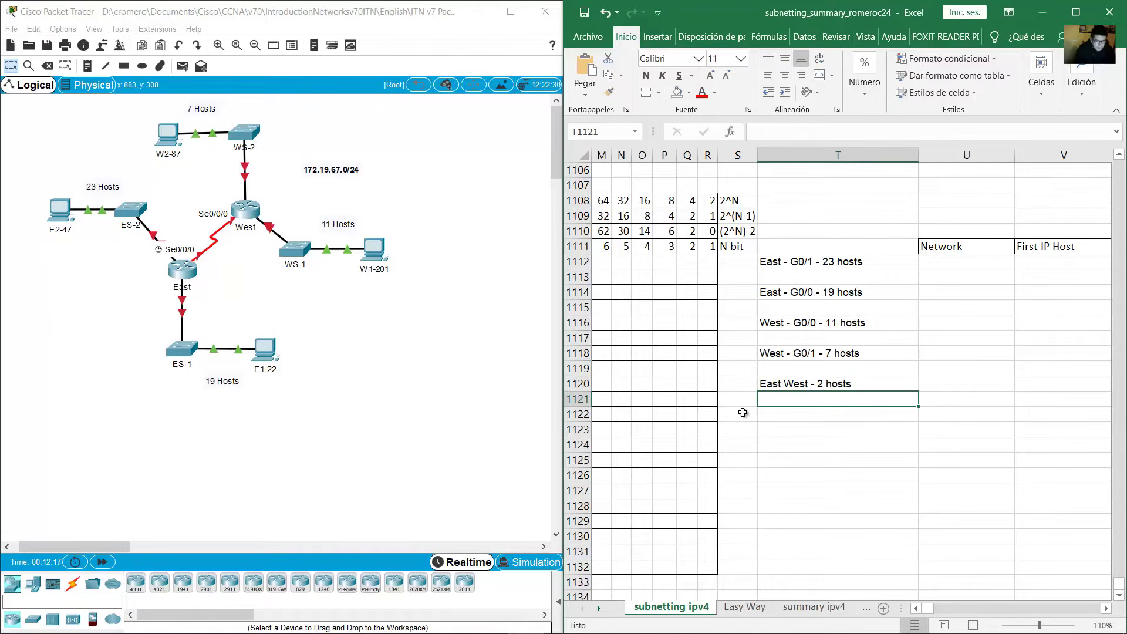
Review the subnet labels in T1112:T1120 against the East–West link in the topology.
{"action": "left_click", "coordinate": [226, 249]}
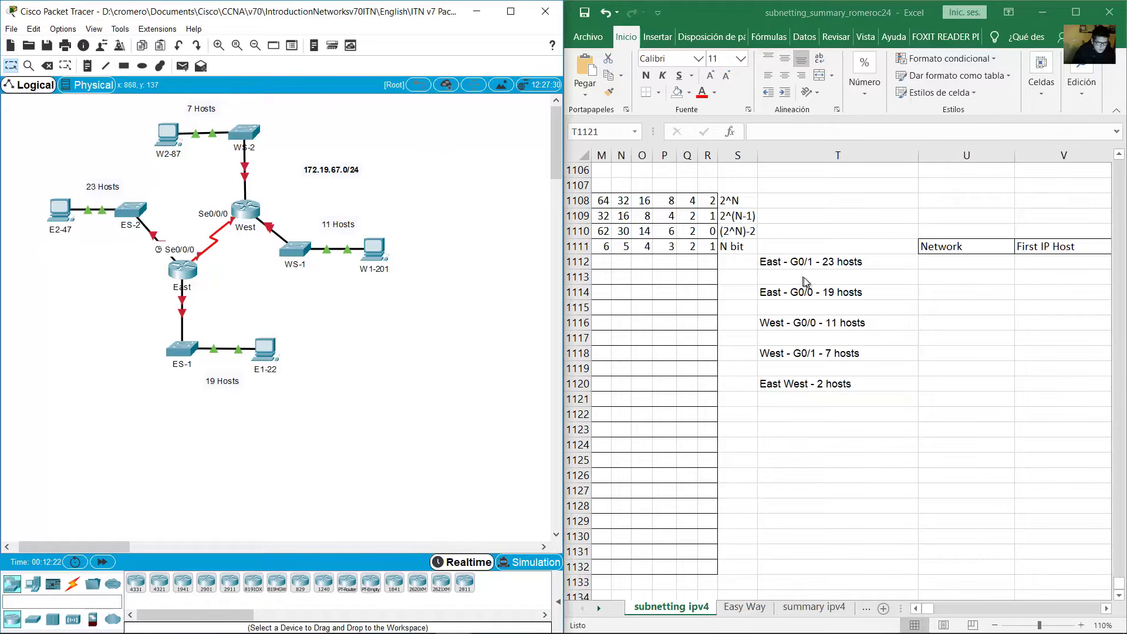
{"action": "key", "text": "alt+Tab"}
{"action": "left_click_drag", "start_coordinate": [840, 265], "coordinate": [845, 380]}
Switch to the PT Activity instructions and read the host requirements, the design requirements and the layout of the addressing table.
{"action": "mouse_move", "coordinate": [449, 623]}
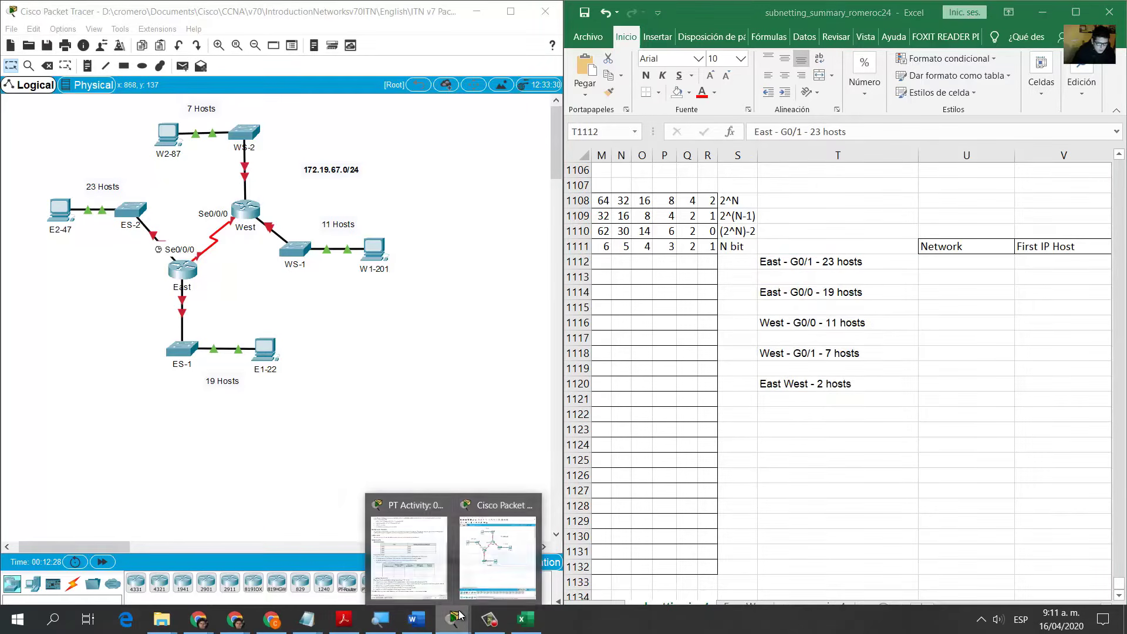
{"action": "left_click", "coordinate": [410, 549]}
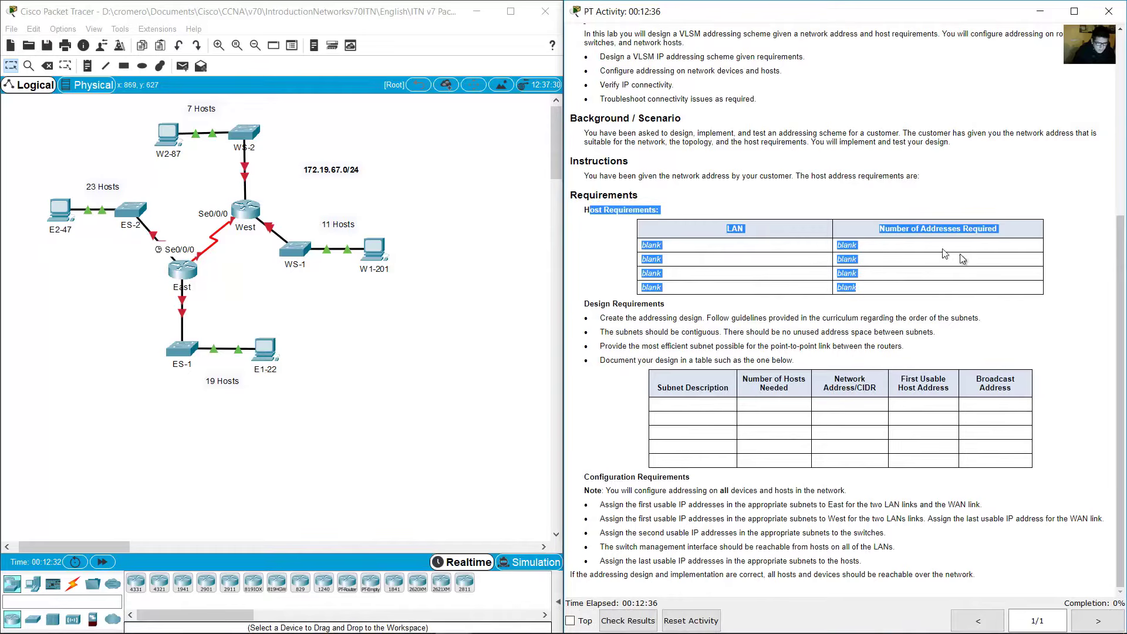
{"action": "left_click", "coordinate": [684, 330]}
{"action": "left_click_drag", "start_coordinate": [588, 306], "coordinate": [693, 320]}
{"action": "left_click", "coordinate": [606, 322]}
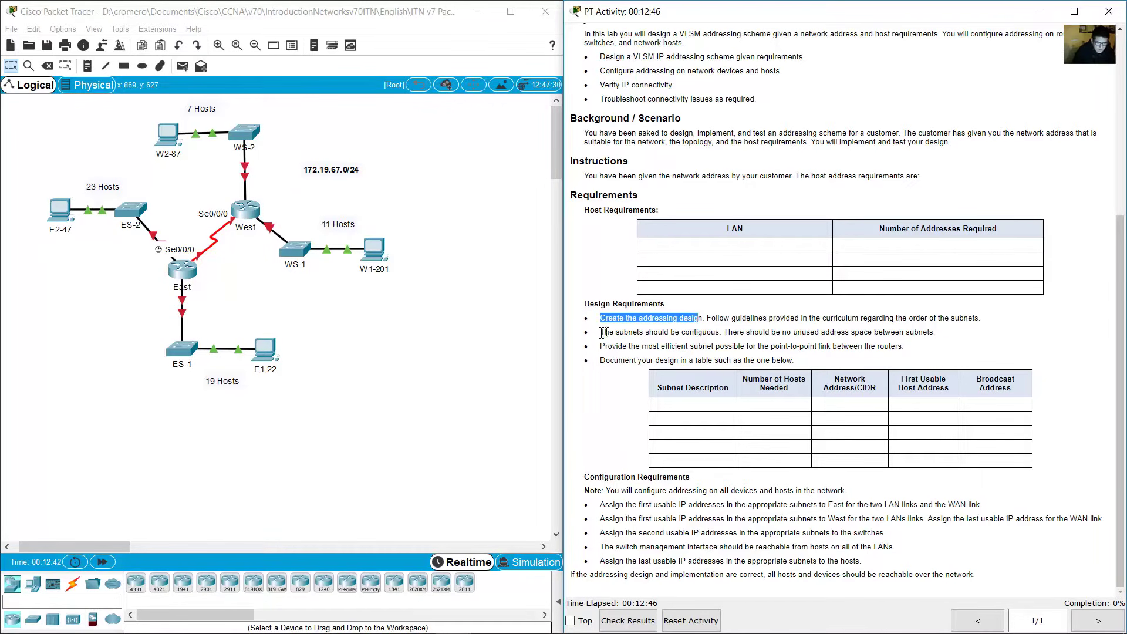
{"action": "left_click_drag", "start_coordinate": [603, 333], "coordinate": [726, 330]}
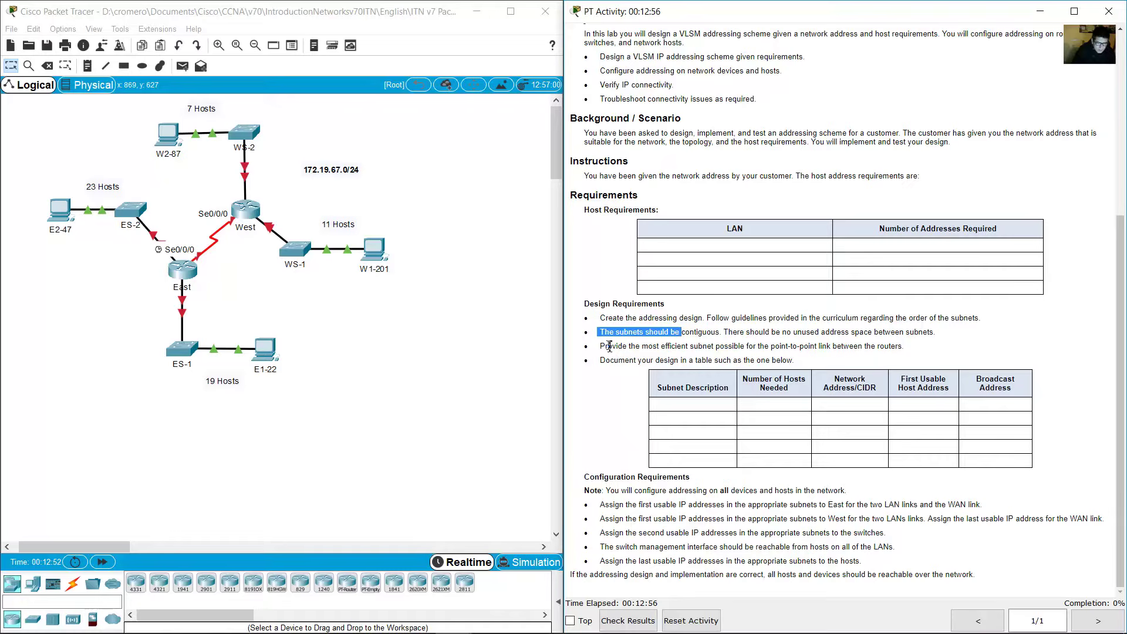
{"action": "left_click_drag", "start_coordinate": [608, 346], "coordinate": [906, 344]}
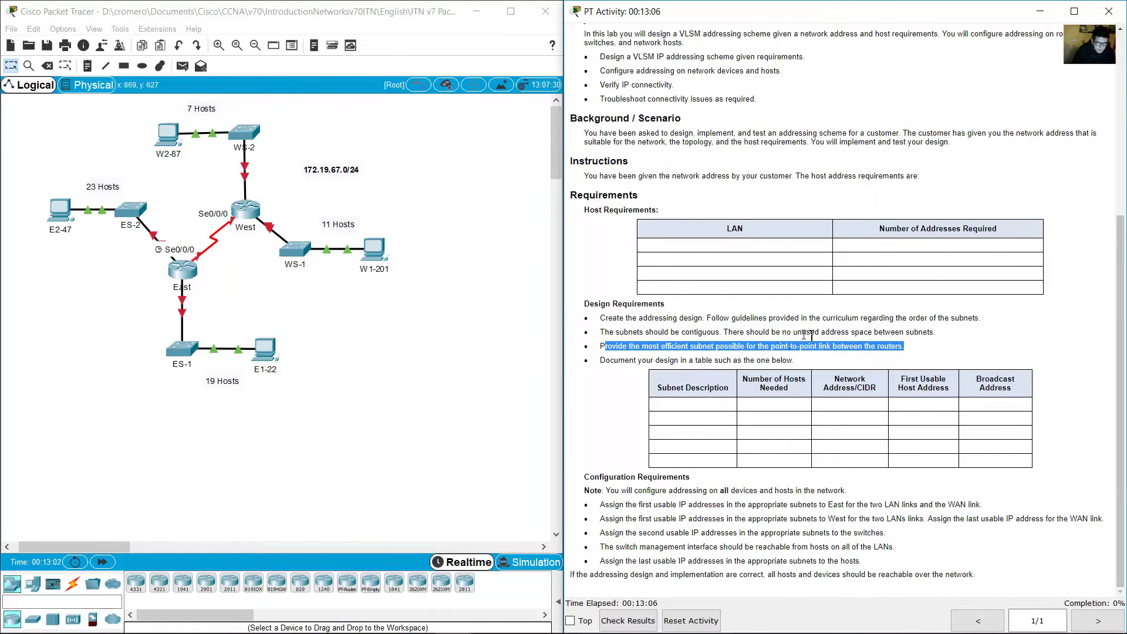
{"action": "left_click_drag", "start_coordinate": [239, 283], "coordinate": [188, 221]}
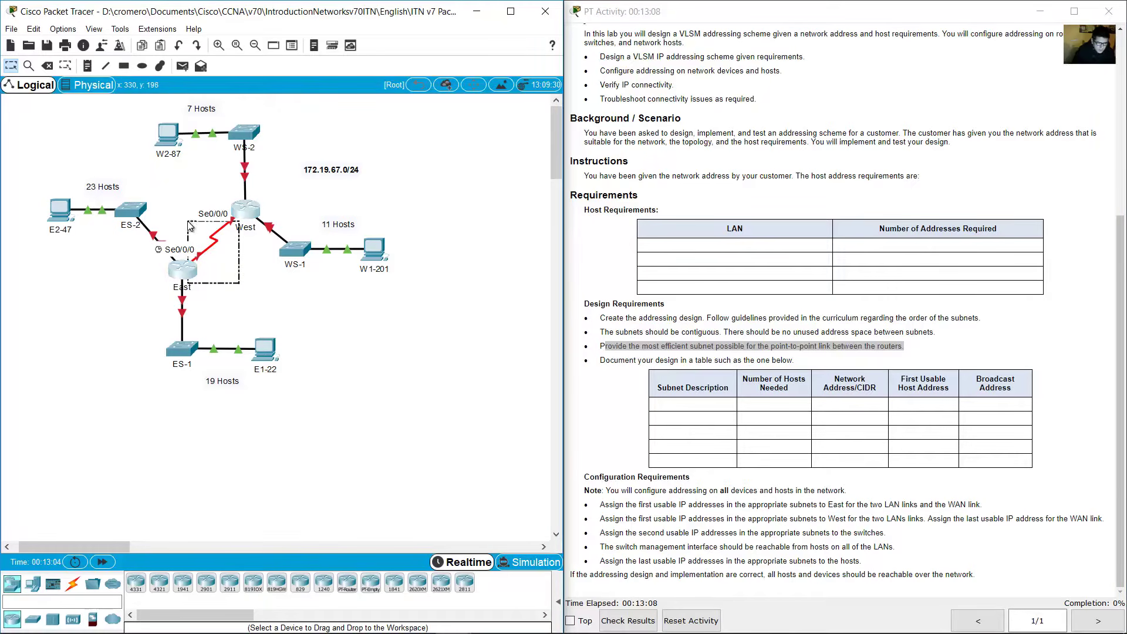
{"action": "left_click", "coordinate": [211, 271]}
{"action": "left_click_drag", "start_coordinate": [614, 361], "coordinate": [1018, 465]}
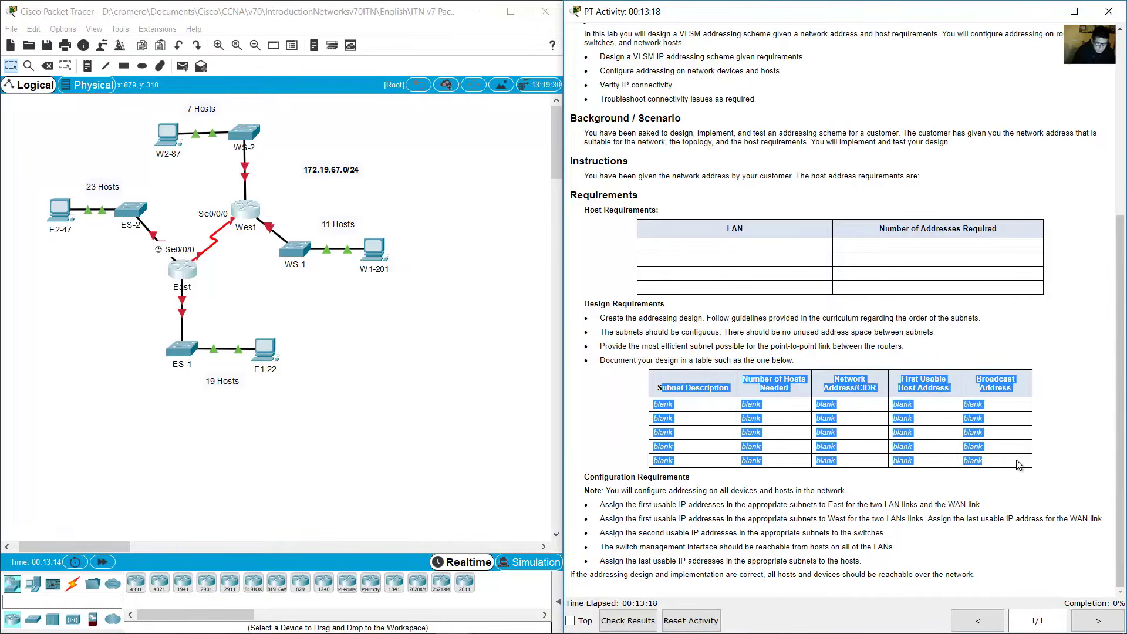
{"action": "left_click", "coordinate": [1080, 404]}
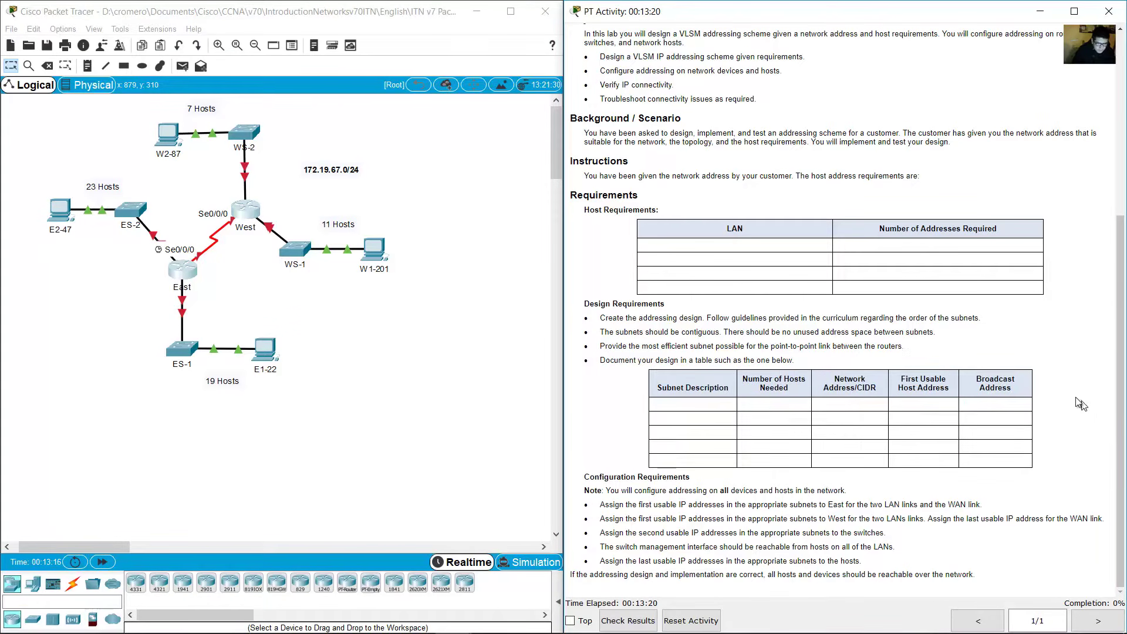
Switch to the Excel subnetting sheet and enter the first two network octets, 172 in A1112 and 19 in B1112.
{"action": "key", "text": "alt+Tab"}
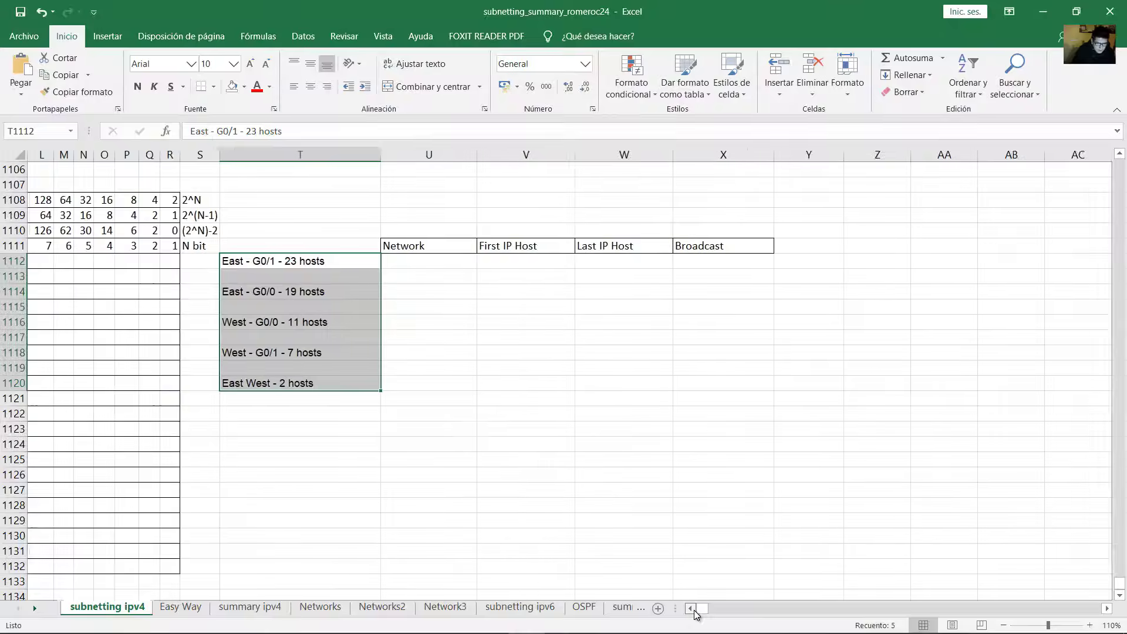
{"action": "left_click", "coordinate": [693, 610]}
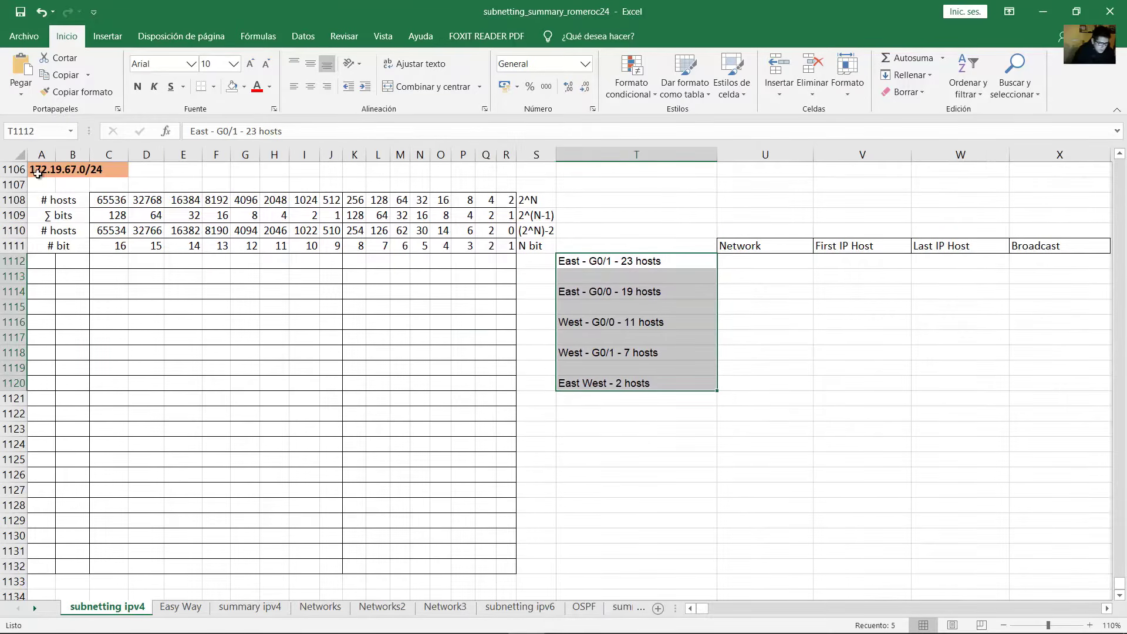
{"action": "left_click", "coordinate": [37, 171]}
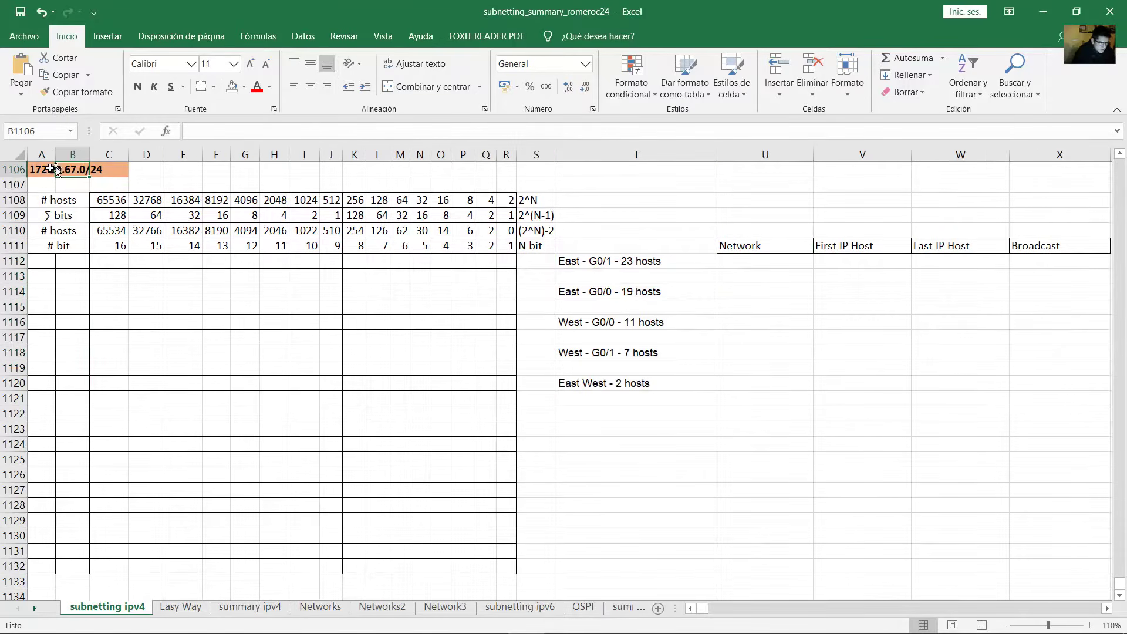
{"action": "left_click", "coordinate": [42, 265]}
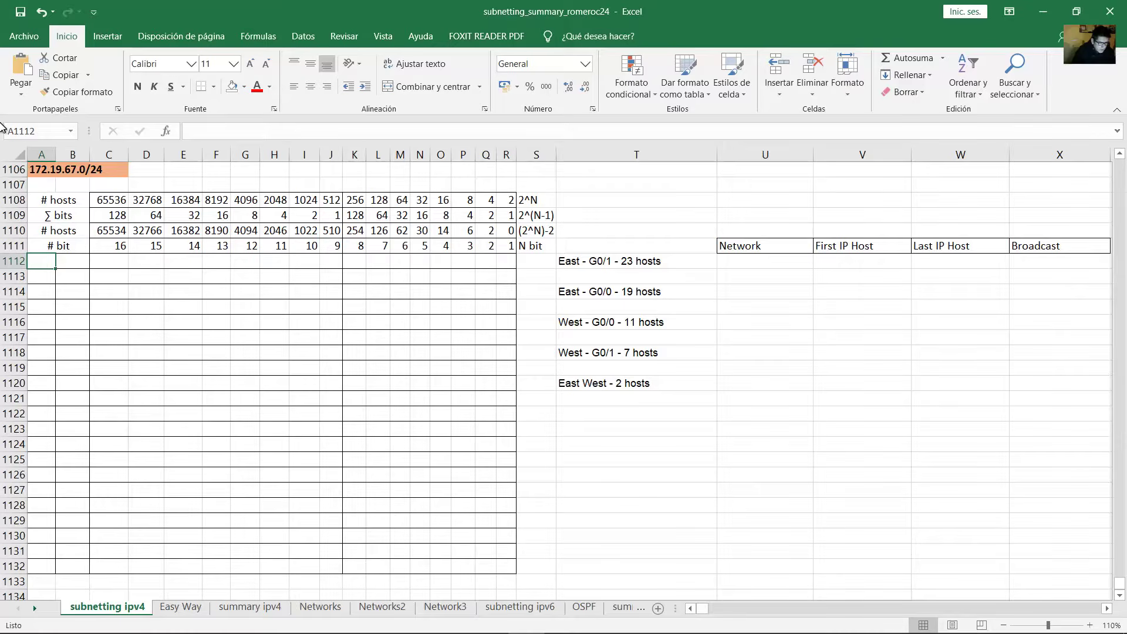
{"action": "type", "text": "172"}
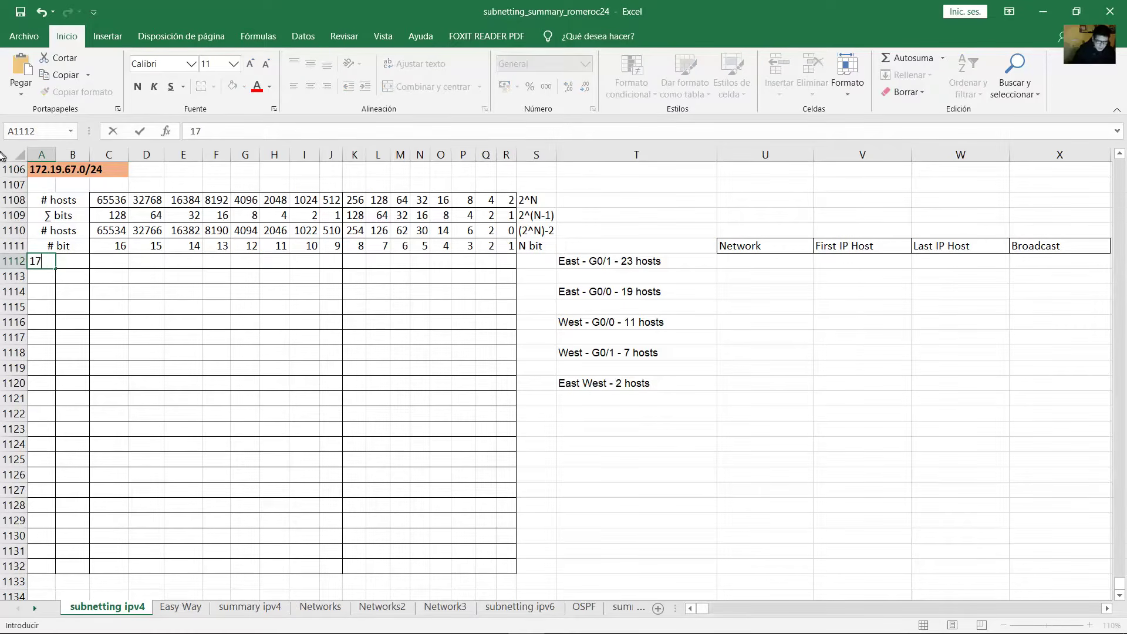
{"action": "key", "text": "Tab"}
{"action": "type", "text": "19"}
{"action": "key", "text": "Tab"}
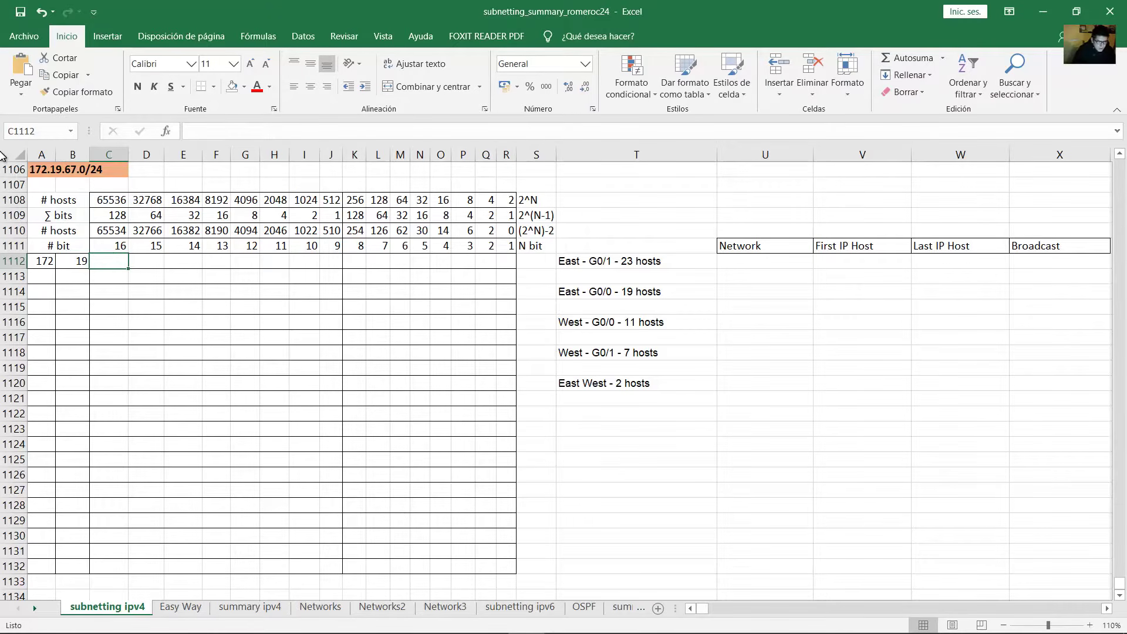
Enter the third octet, 67, in binary as 0 1 0 0 0 0 1 1 across cells C1112 to J1112.
{"action": "type", "text": "0"}
{"action": "key", "text": "Tab"}
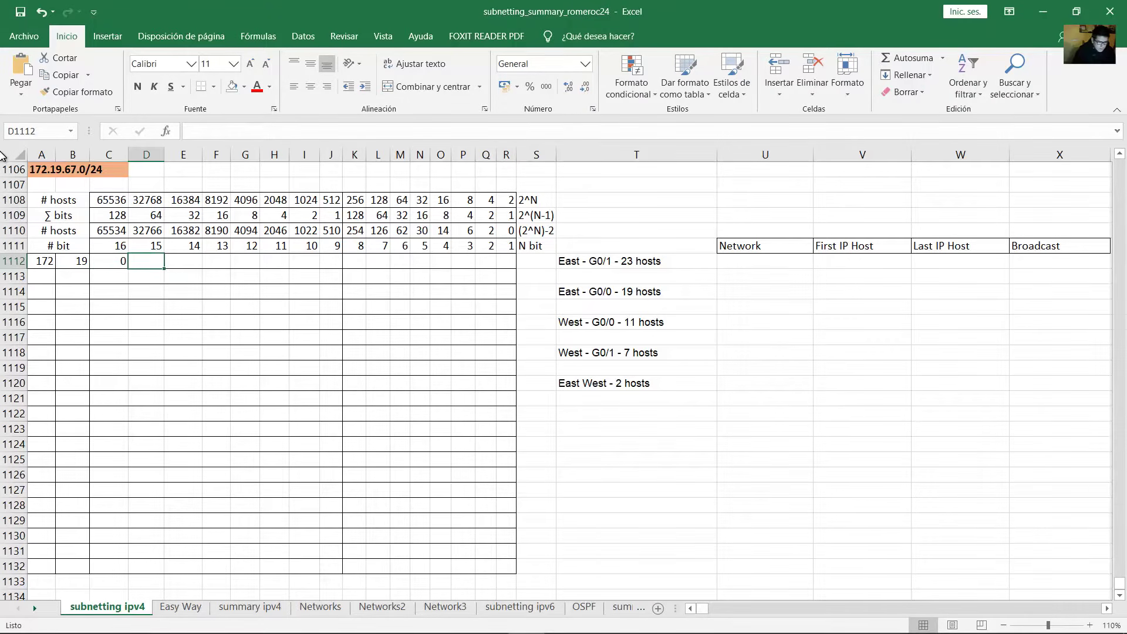
{"action": "type", "text": "0"}
{"action": "key", "text": "Tab"}
{"action": "type", "text": "0"}
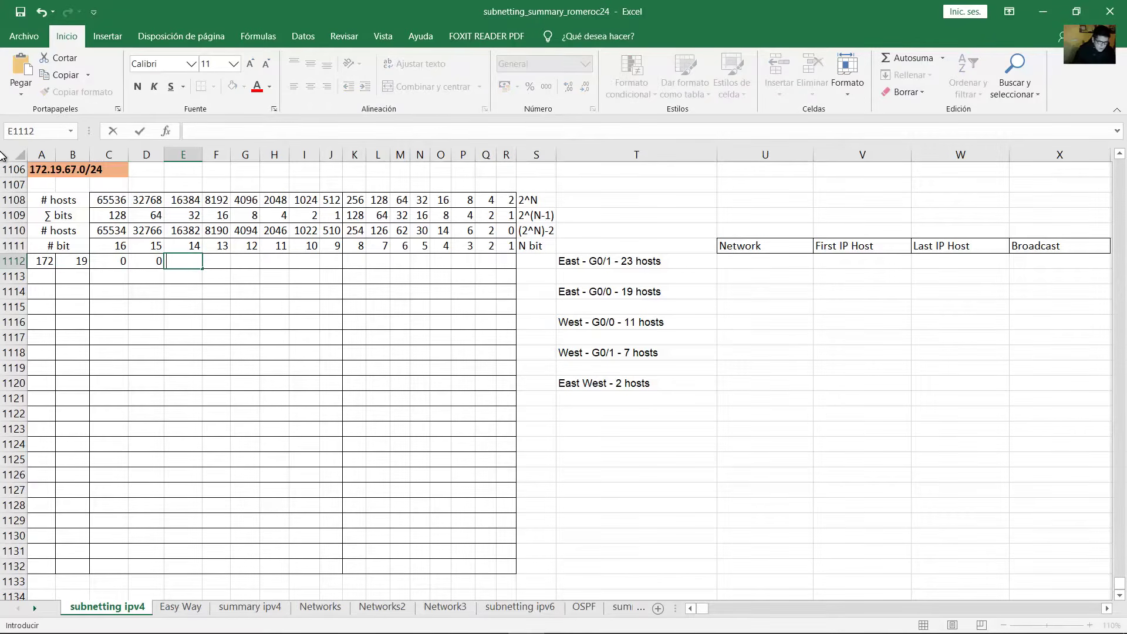
{"action": "key", "text": "shift+Tab"}
{"action": "type", "text": "1"}
{"action": "key", "text": "Tab"}
{"action": "key", "text": "Tab"}
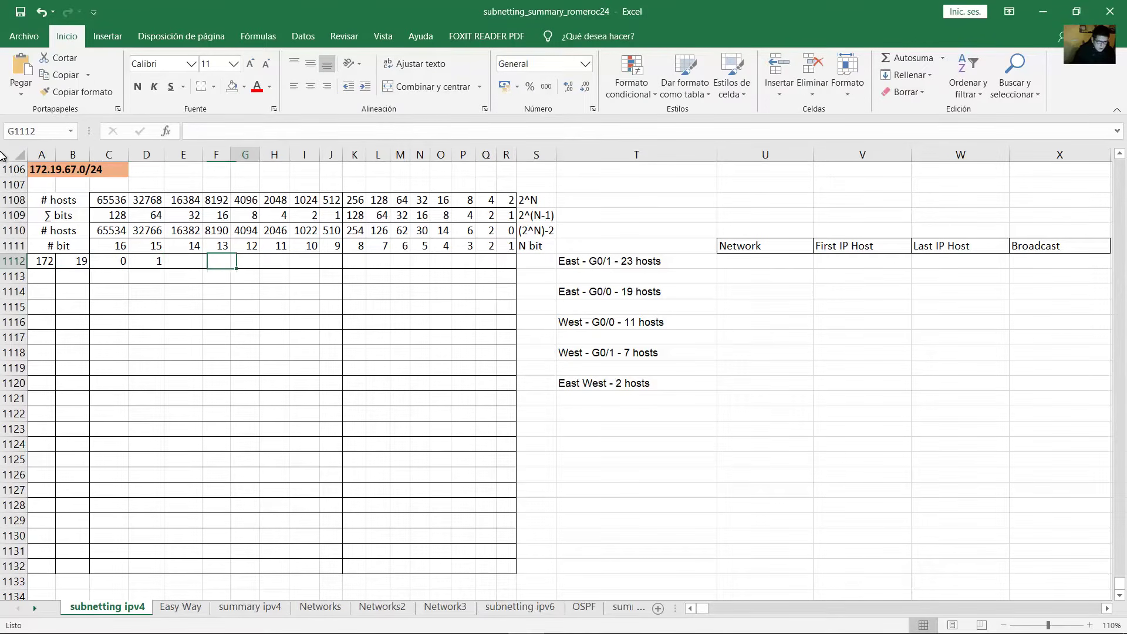
{"action": "key", "text": "shift+Tab"}
{"action": "type", "text": "0"}
{"action": "key", "text": "Tab"}
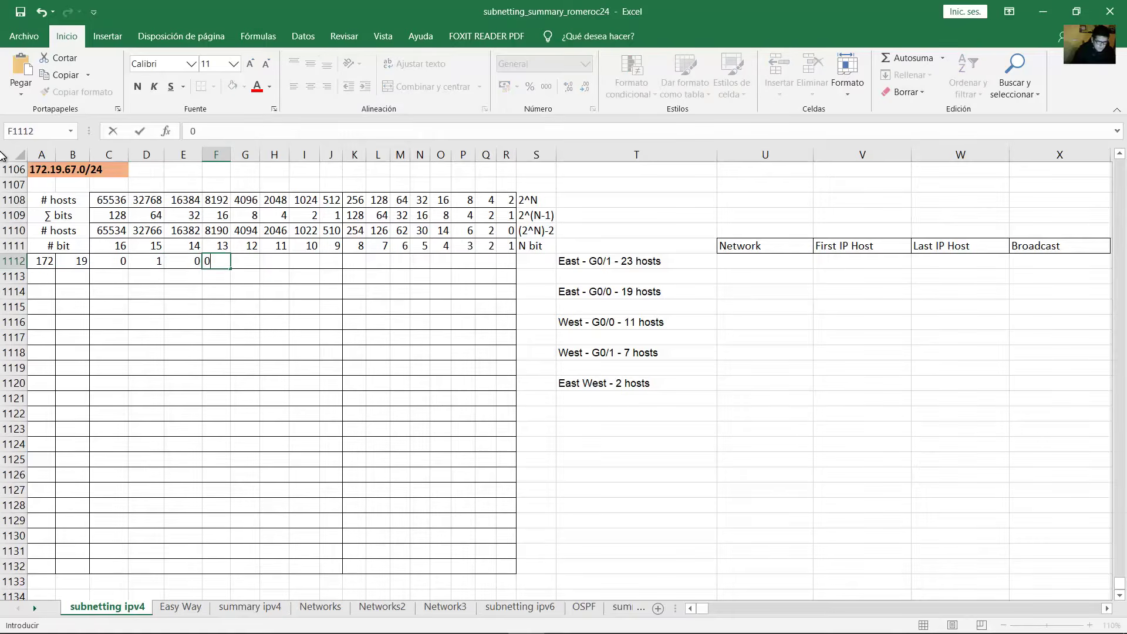
{"action": "key", "text": "0"}
{"action": "key", "text": "Tab"}
{"action": "key", "text": "0"}
{"action": "key", "text": "Tab"}
{"action": "type", "text": "0"}
{"action": "key", "text": "Tab"}
{"action": "type", "text": "1"}
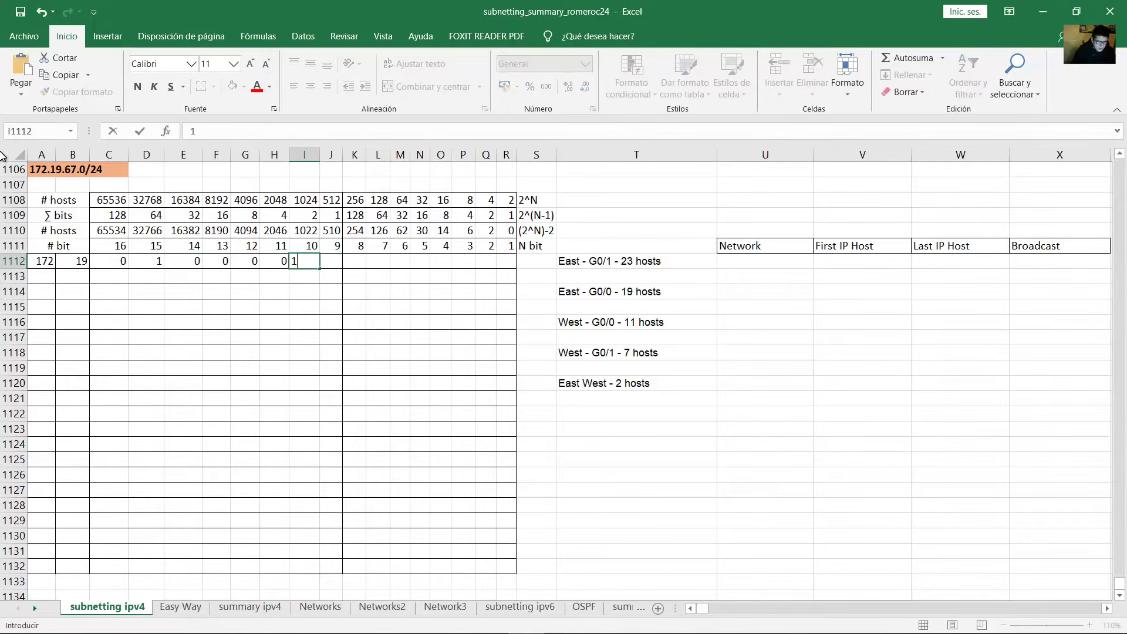
{"action": "key", "text": "Tab"}
{"action": "type", "text": "1"}
{"action": "key", "text": "Tab"}
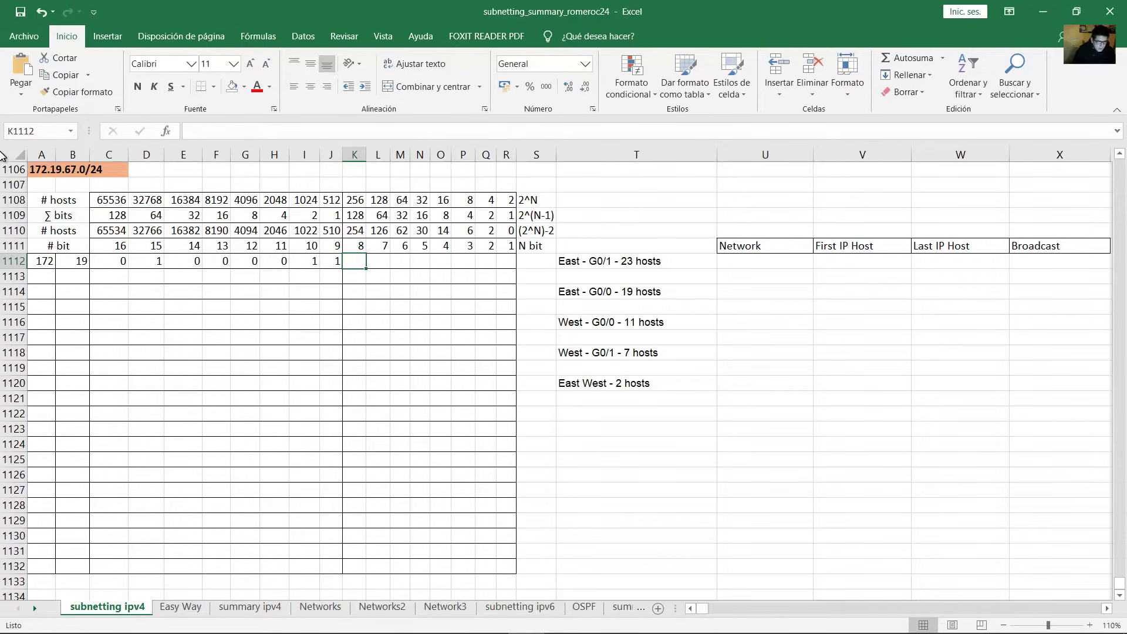
Enter the fourth octet as eight binary zeros across cells K1112 to R1112.
{"action": "key", "text": "0"}
{"action": "key", "text": "Tab"}
{"action": "key", "text": "0"}
{"action": "key", "text": "Tab"}
{"action": "key", "text": "0"}
{"action": "key", "text": "Tab"}
{"action": "key", "text": "0"}
{"action": "key", "text": "Tab"}
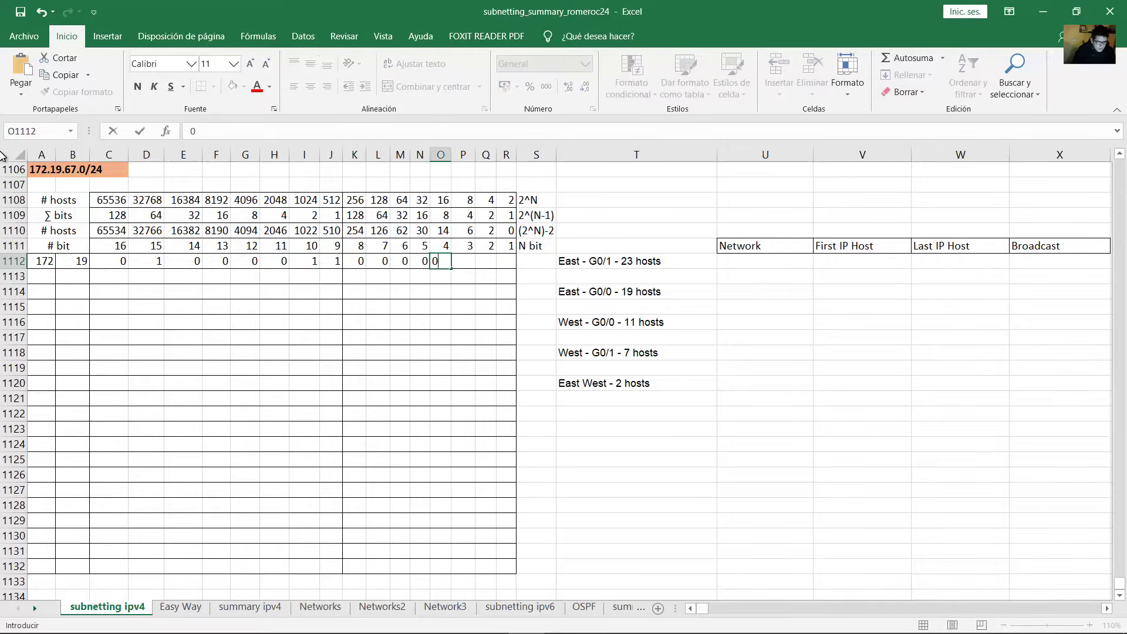
{"action": "key", "text": "0"}
{"action": "key", "text": "Tab"}
{"action": "key", "text": "0"}
{"action": "key", "text": "Tab"}
{"action": "key", "text": "0"}
{"action": "key", "text": "Tab"}
{"action": "type", "text": "0"}
{"action": "key", "text": "Tab"}
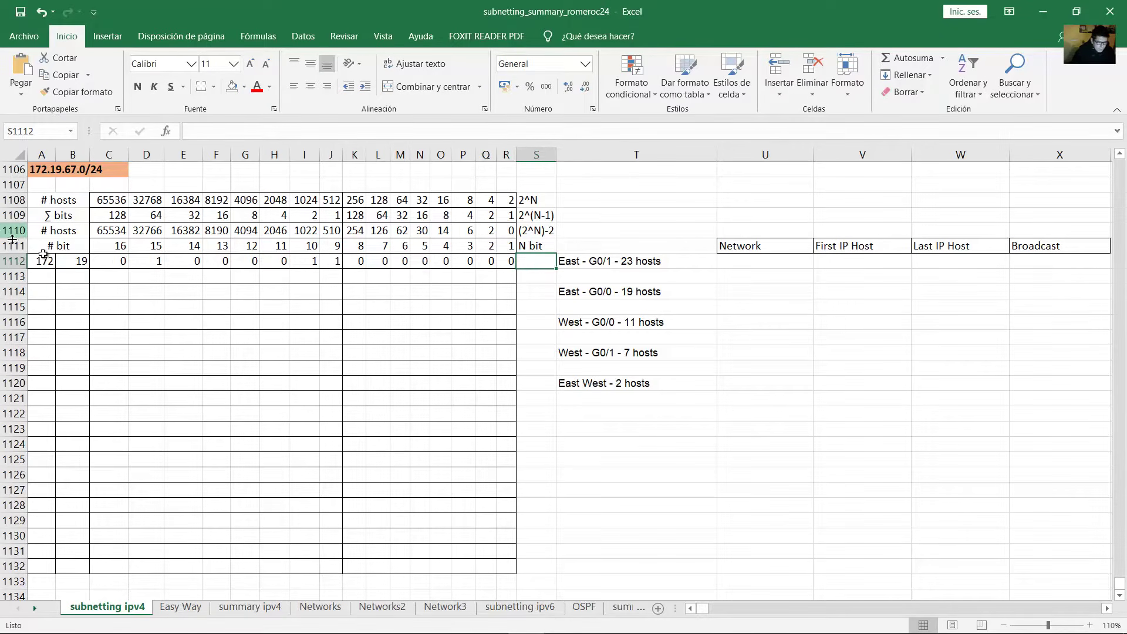
Check the octet bits in row 1112 and compare the 23-host requirement of East G0/1 with the usable host counts in row 1110.
{"action": "left_click_drag", "start_coordinate": [118, 263], "coordinate": [338, 268]}
{"action": "left_click", "coordinate": [155, 216]}
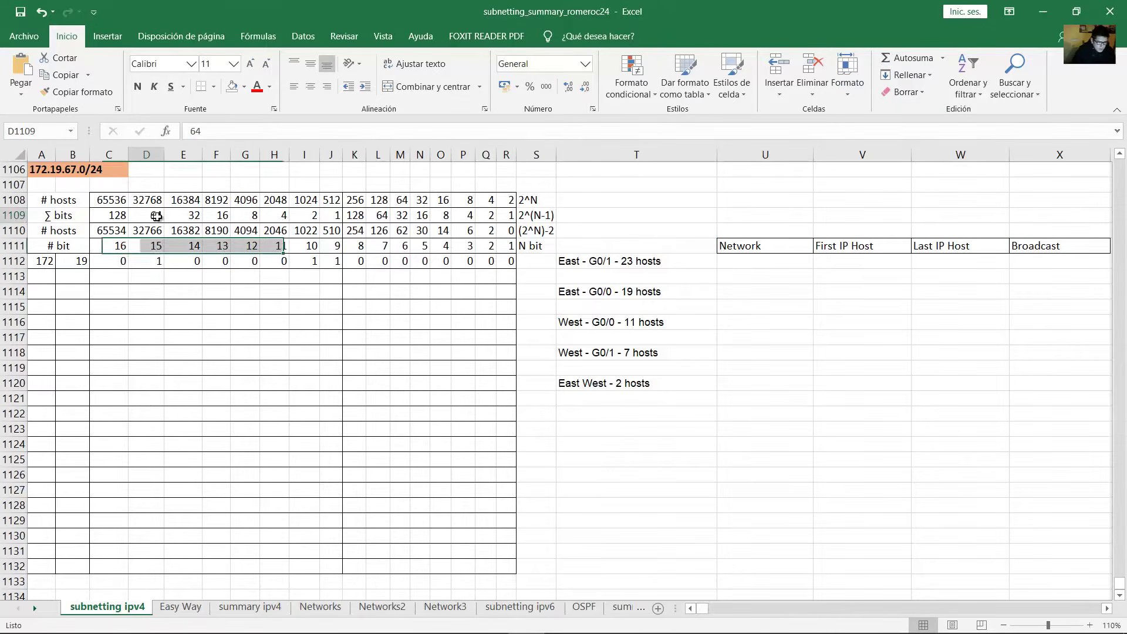
{"action": "left_click", "coordinate": [310, 216]}
{"action": "left_click_drag", "start_coordinate": [361, 261], "coordinate": [493, 273]}
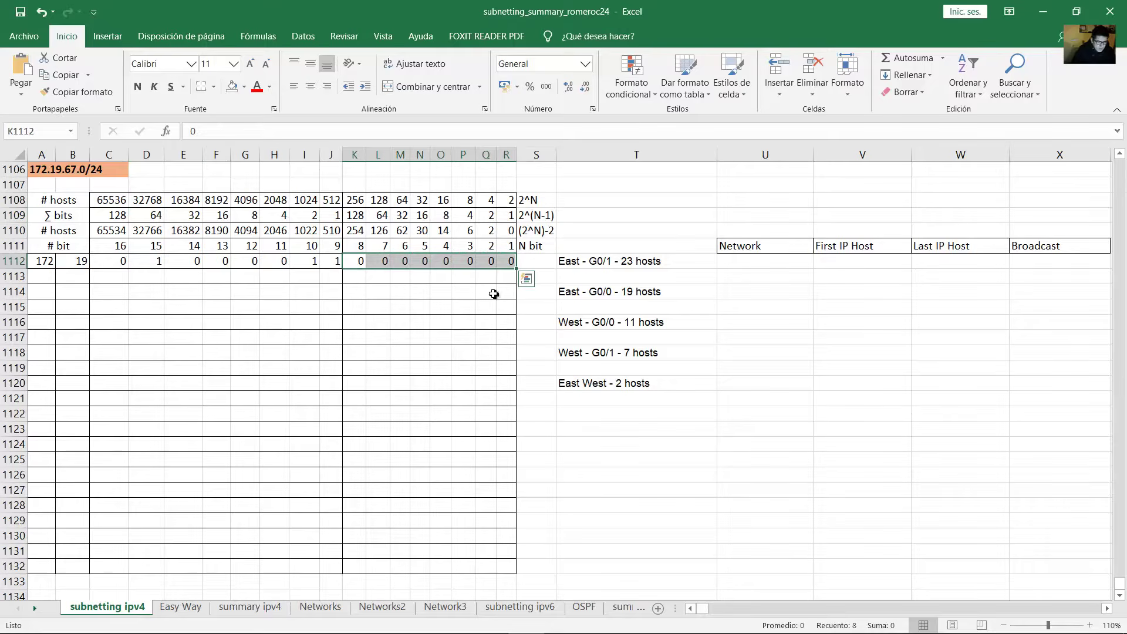
{"action": "left_click", "coordinate": [646, 261]}
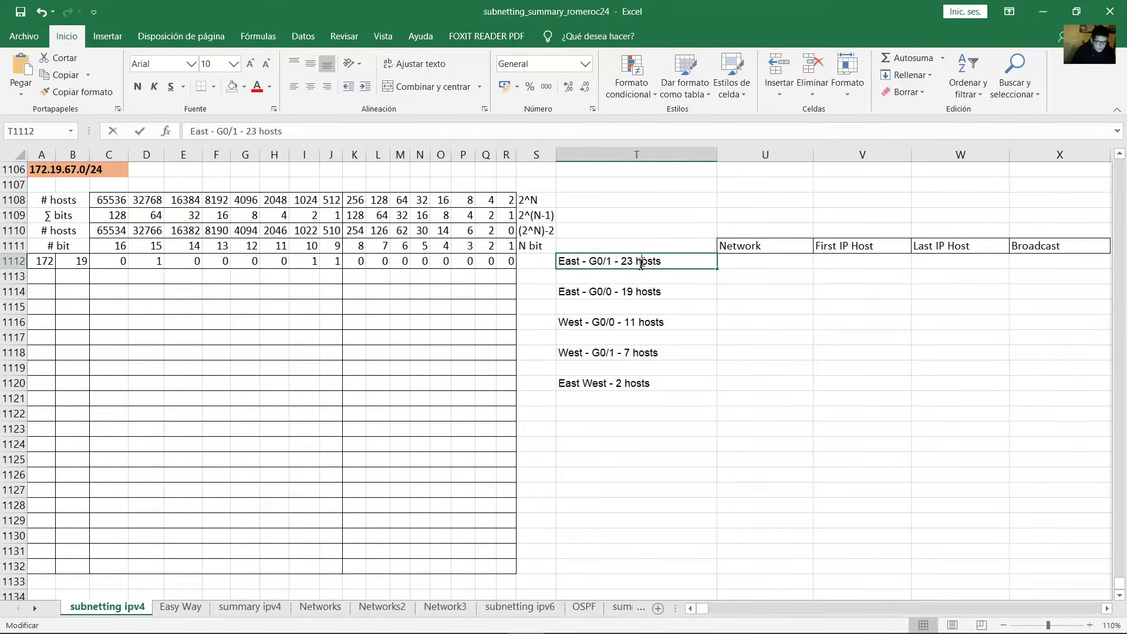
{"action": "left_click_drag", "start_coordinate": [619, 262], "coordinate": [701, 268]}
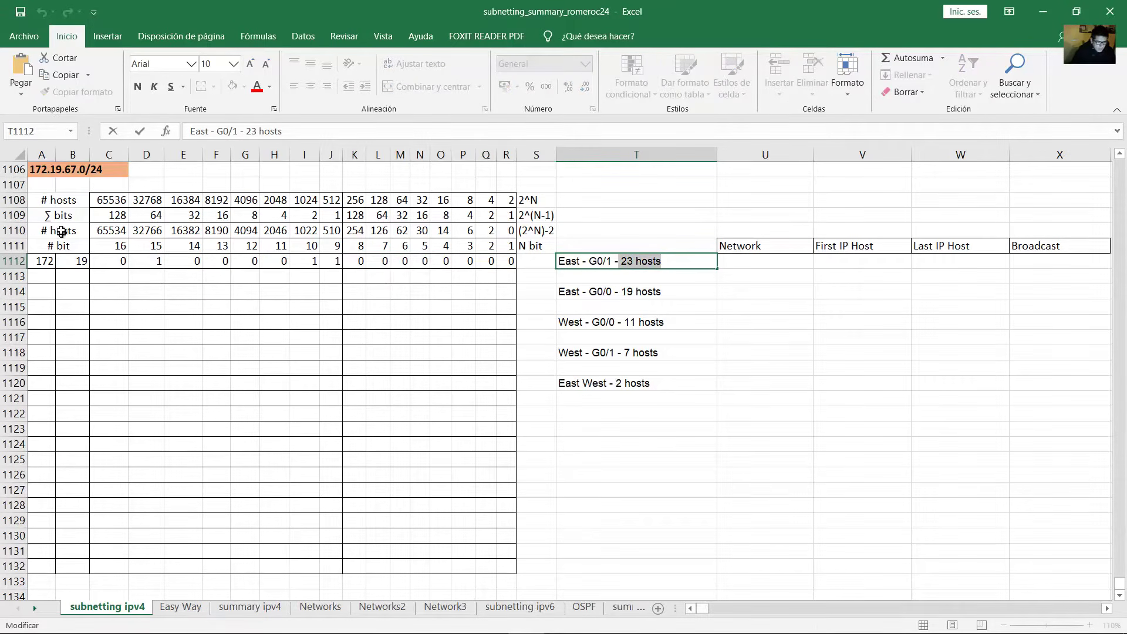
{"action": "left_click_drag", "start_coordinate": [59, 231], "coordinate": [51, 260]}
{"action": "left_click", "coordinate": [423, 229]}
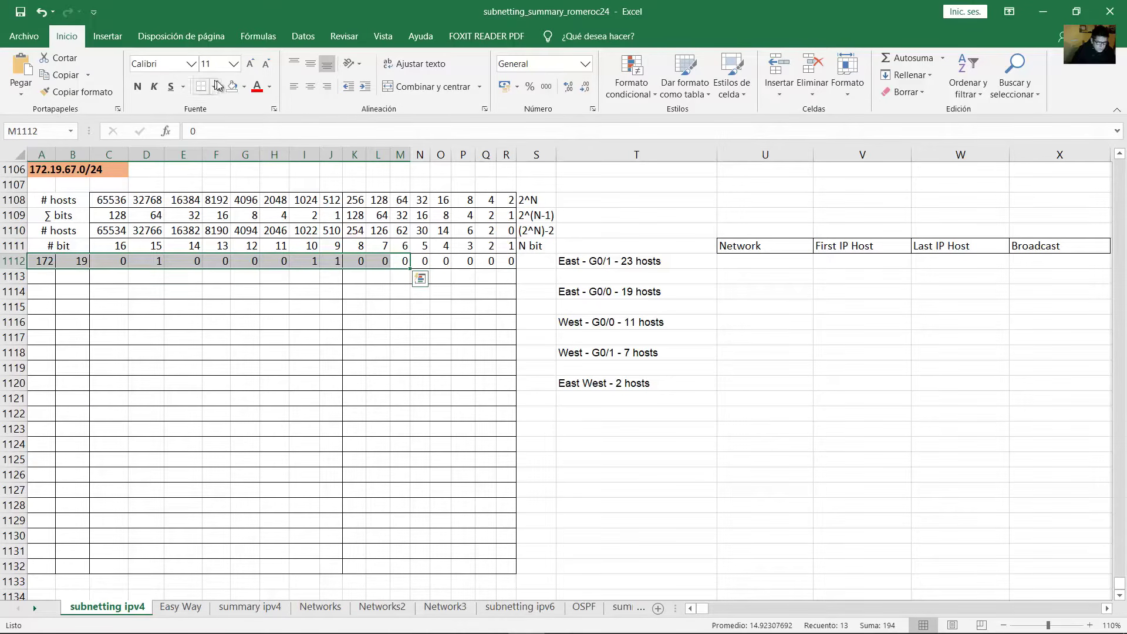
Fill the network bits A1112:M1112 with orange and copy them down to row 1113.
{"action": "left_click", "coordinate": [244, 89]}
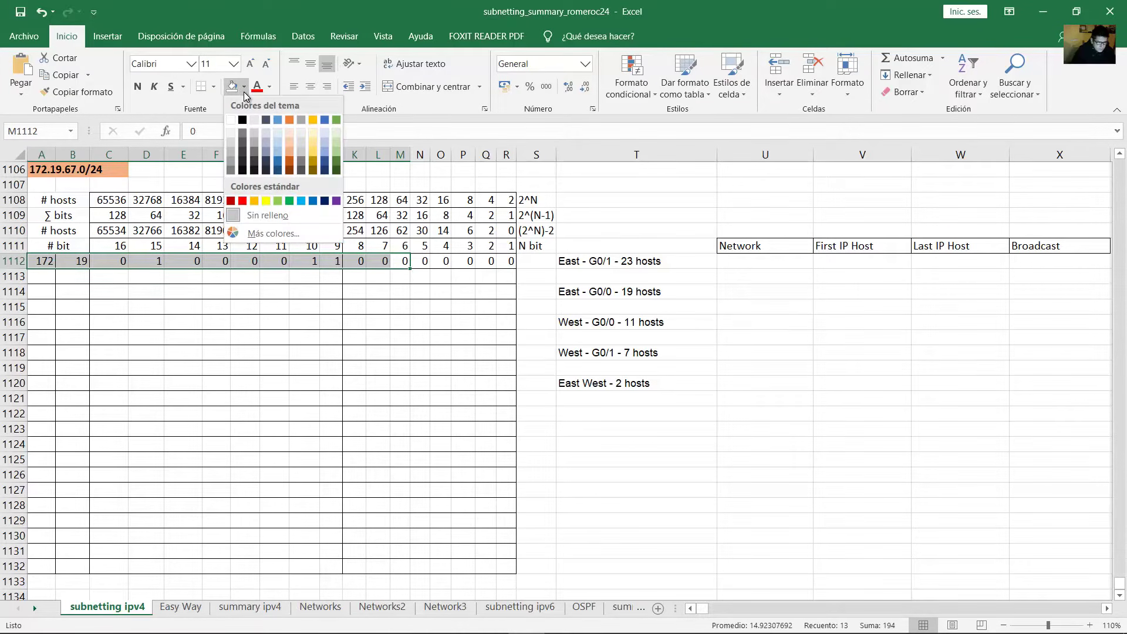
{"action": "left_click", "coordinate": [255, 202]}
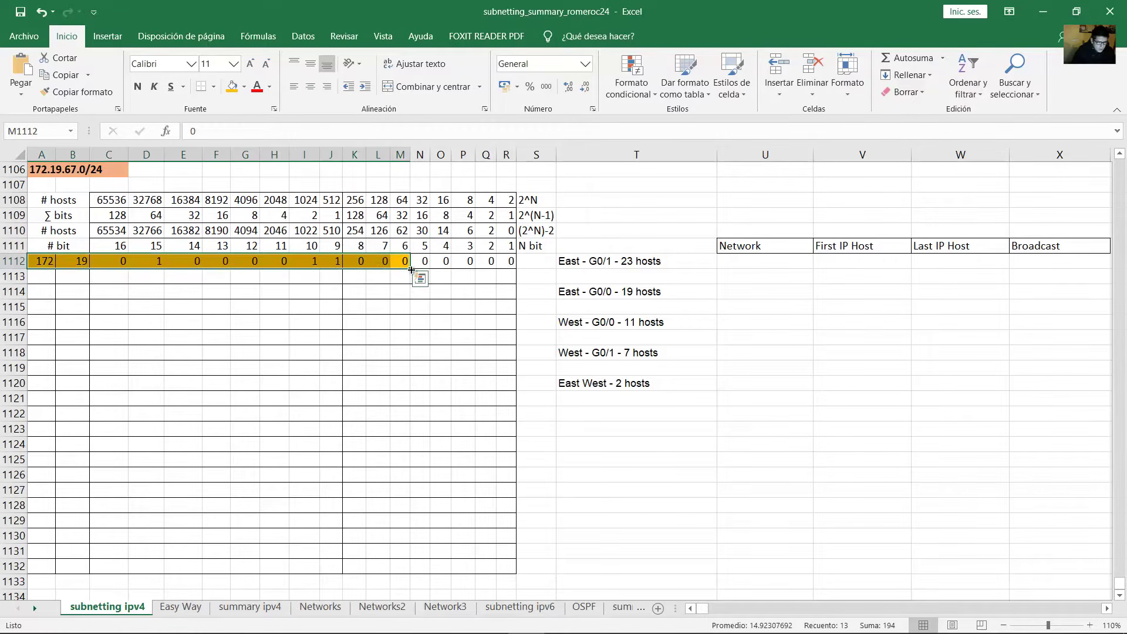
{"action": "left_click_drag", "start_coordinate": [411, 269], "coordinate": [413, 283]}
Set all five host bits to 1 in cells N1113 to R1113.
{"action": "left_click", "coordinate": [448, 272]}
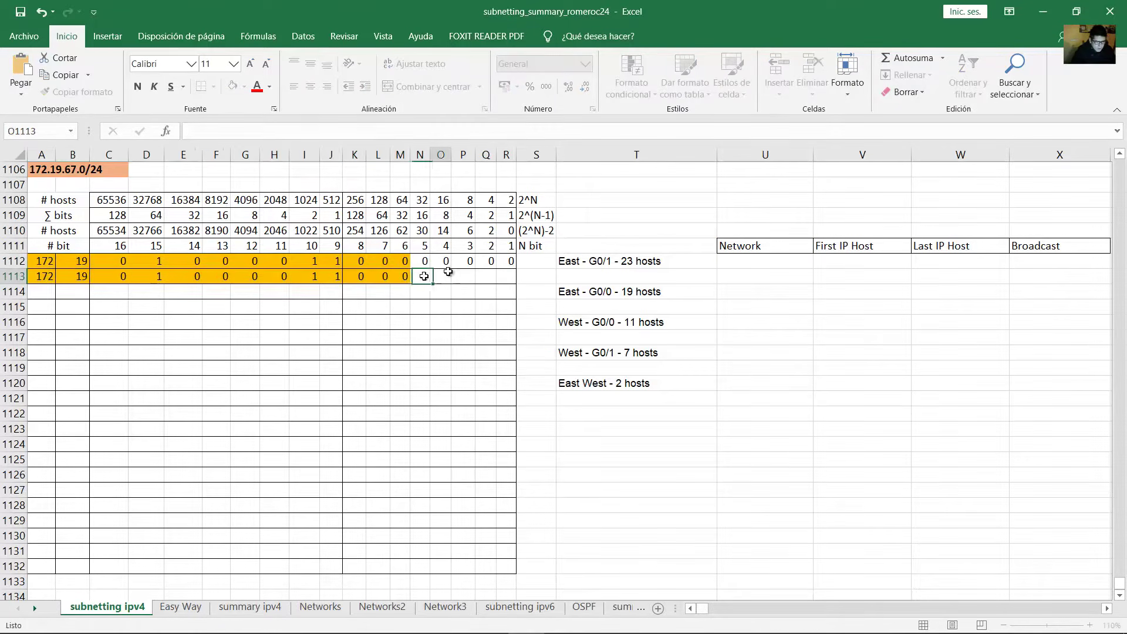
{"action": "type", "text": "1"}
{"action": "key", "text": "Right"}
{"action": "type", "text": "1"}
{"action": "key", "text": "Right"}
{"action": "type", "text": "1"}
{"action": "key", "text": "Right"}
{"action": "type", "text": "1"}
{"action": "key", "text": "BackSpace"}
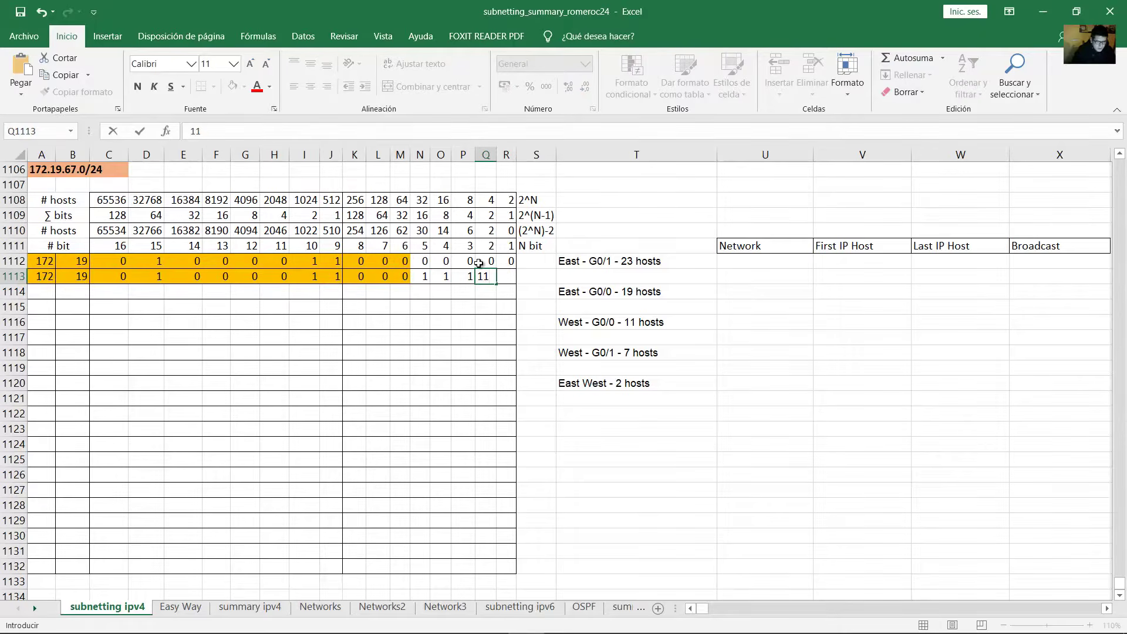
{"action": "key", "text": "Right"}
{"action": "type", "text": "1"}
{"action": "key", "text": "Right"}
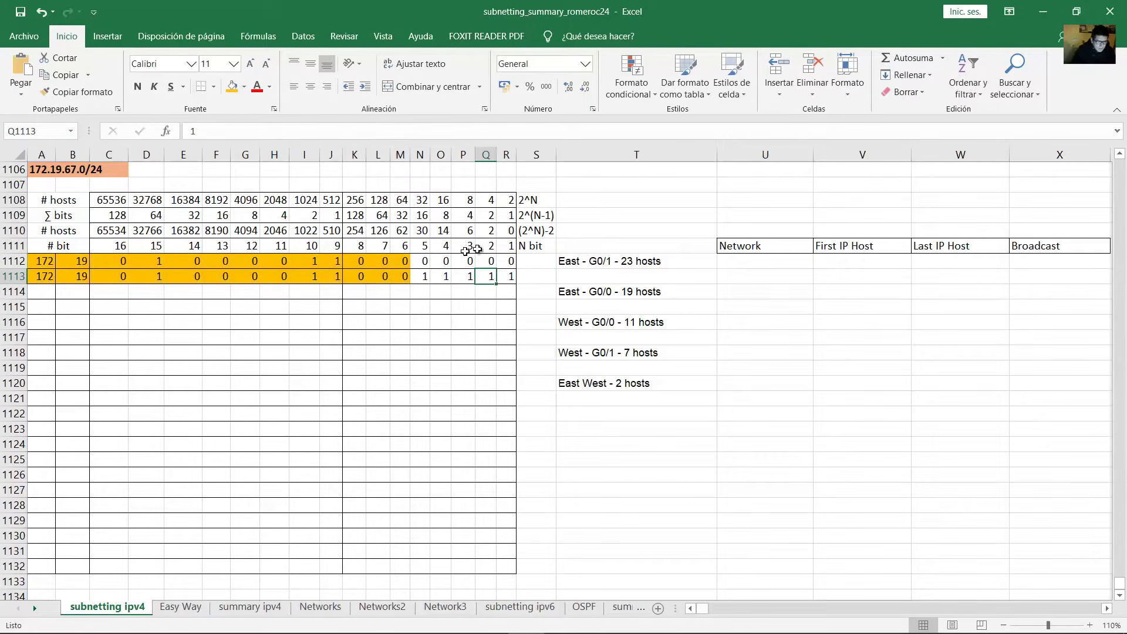
Enter the East G0/1 network address 172.19.67.0/ in U1112, leaving the prefix length open.
{"action": "left_click_drag", "start_coordinate": [508, 261], "coordinate": [44, 263]}
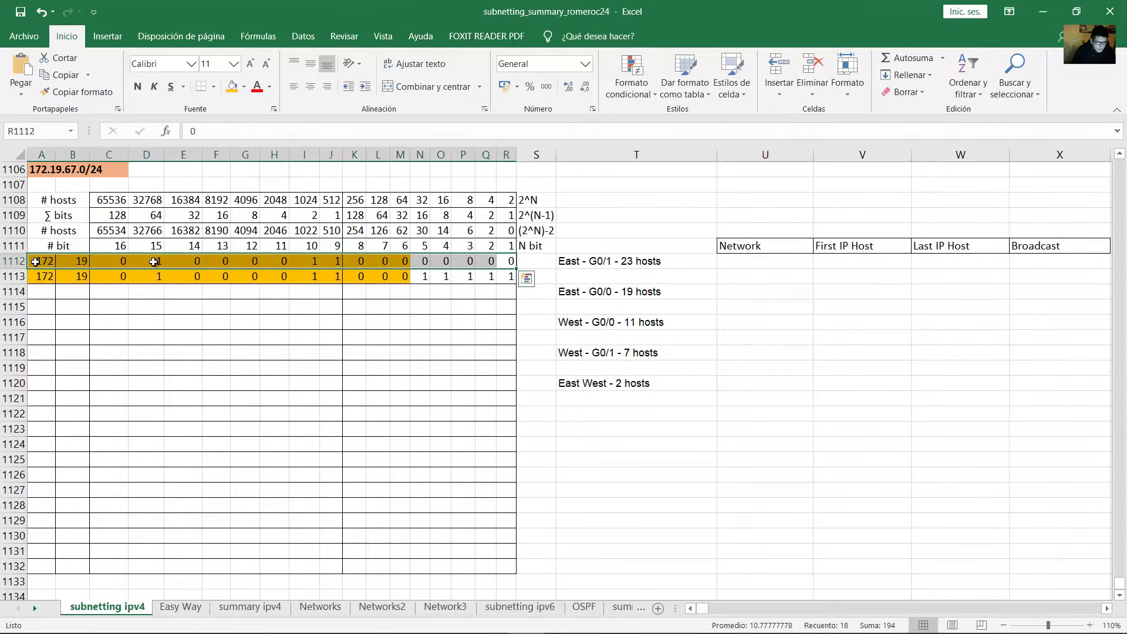
{"action": "left_click", "coordinate": [759, 258]}
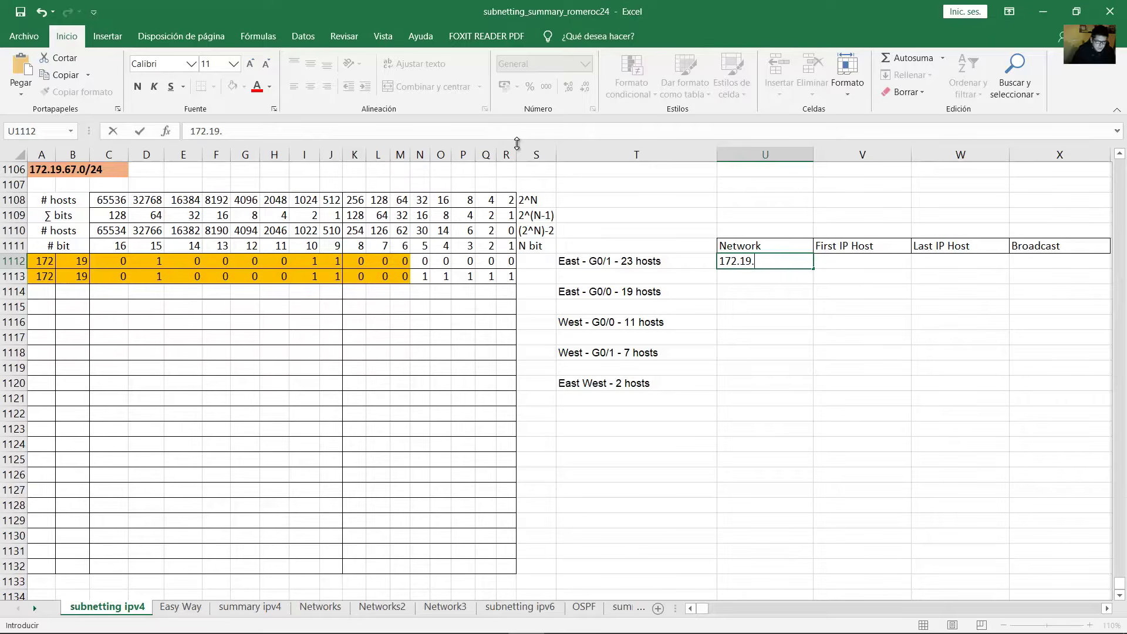
{"action": "left_click_drag", "start_coordinate": [103, 265], "coordinate": [509, 265]}
{"action": "left_click", "coordinate": [774, 266]}
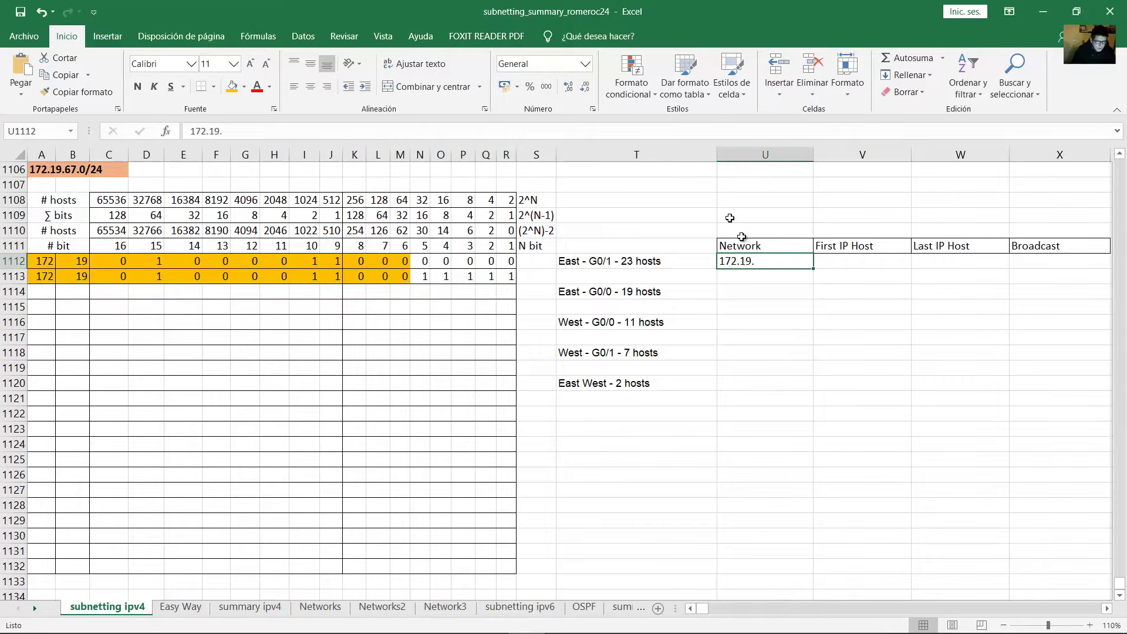
{"action": "double_click", "coordinate": [764, 265]}
{"action": "type", "text": "67.0/"}
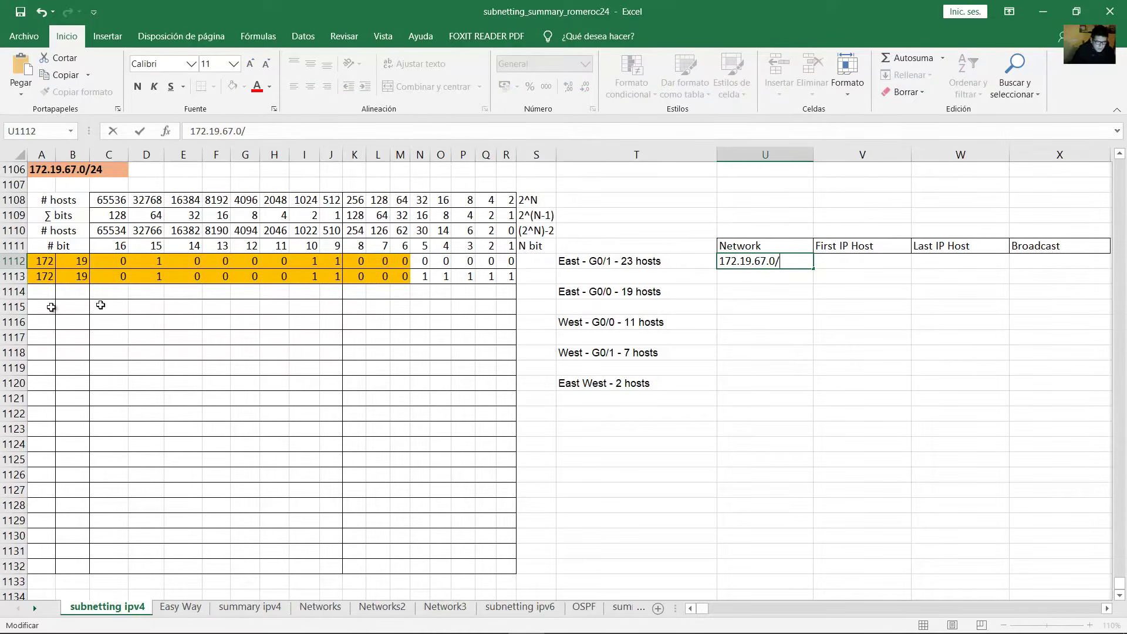
Count the network bits in A1112:M1112 and complete the network address in U1112 with prefix length 27.
{"action": "left_click", "coordinate": [44, 263]}
{"action": "left_click", "coordinate": [61, 261]}
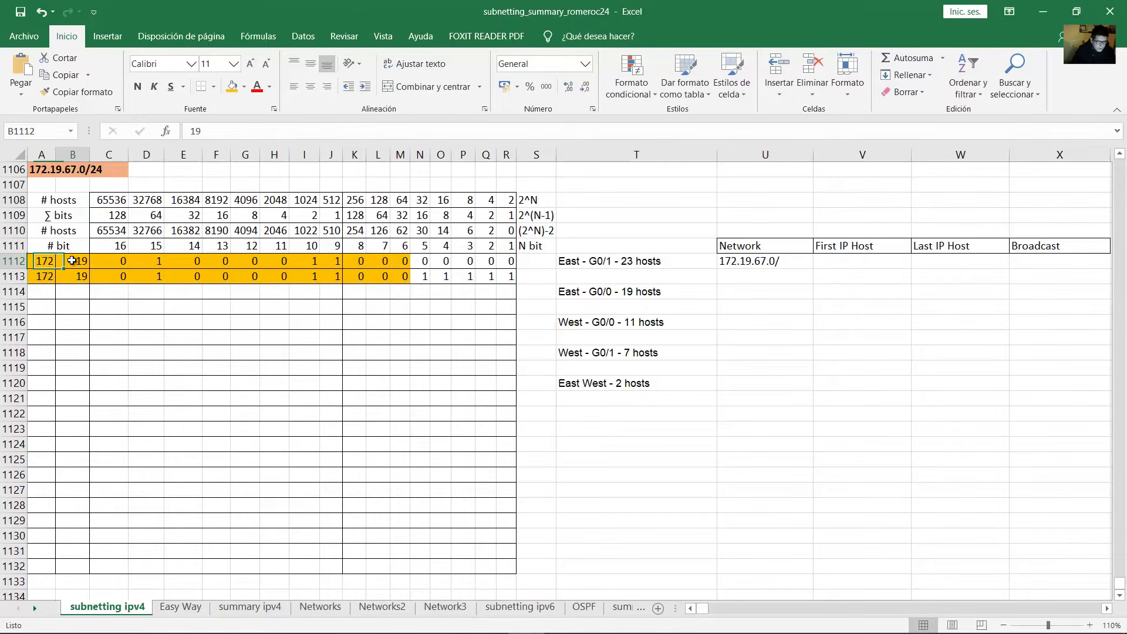
{"action": "left_click_drag", "start_coordinate": [95, 260], "coordinate": [335, 263]}
{"action": "left_click", "coordinate": [356, 262]}
{"action": "left_click", "coordinate": [379, 261]}
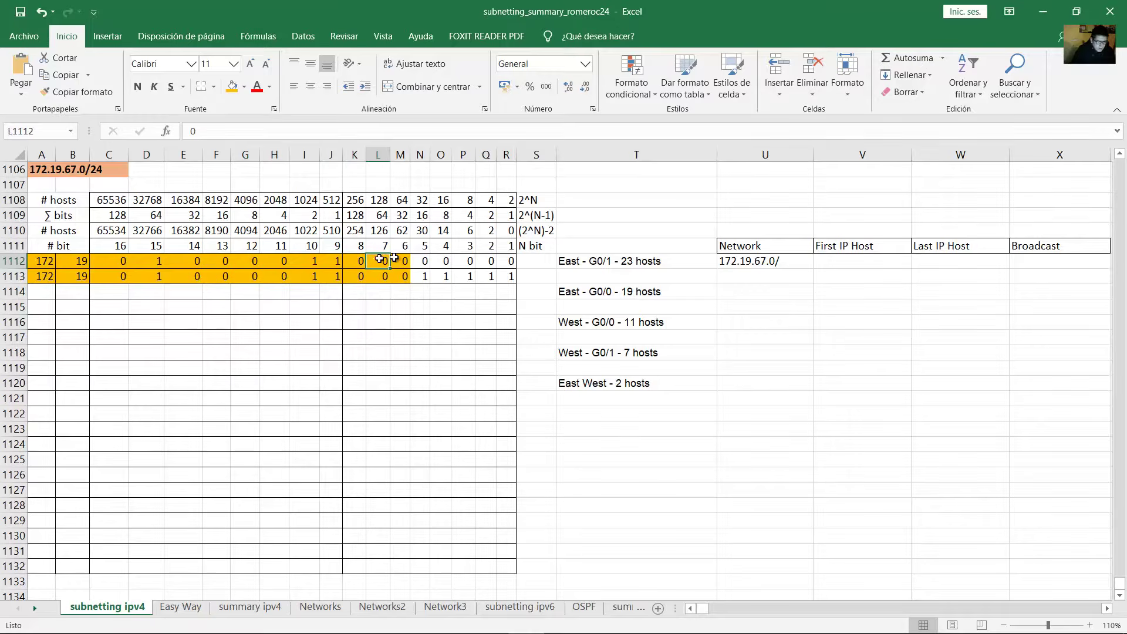
{"action": "left_click", "coordinate": [400, 262]}
{"action": "double_click", "coordinate": [789, 259]}
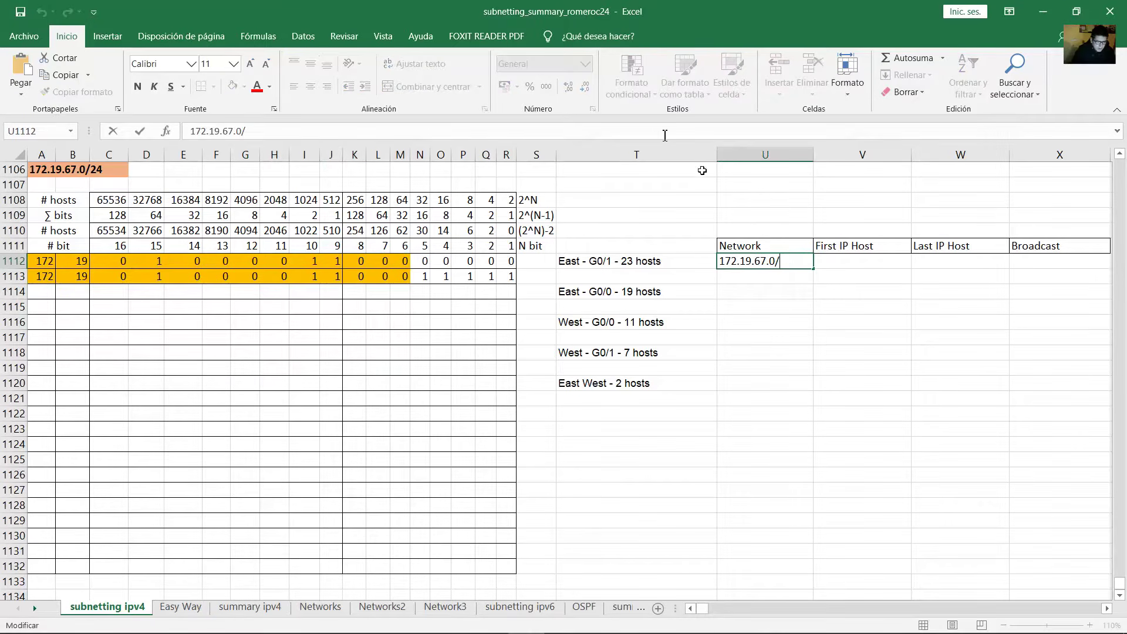
{"action": "type", "text": "27"}
{"action": "key", "text": "Return"}
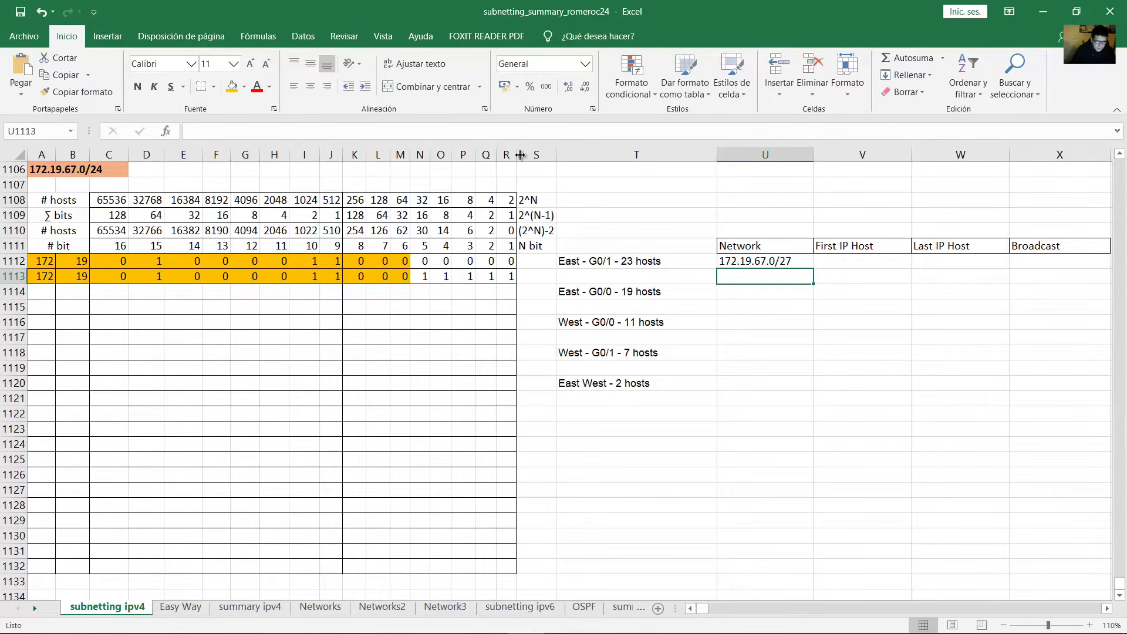
Work out the broadcast address from the bits in row 1113 and enter 172.19.67.31/27 in X1112.
{"action": "left_click_drag", "start_coordinate": [508, 277], "coordinate": [41, 279]}
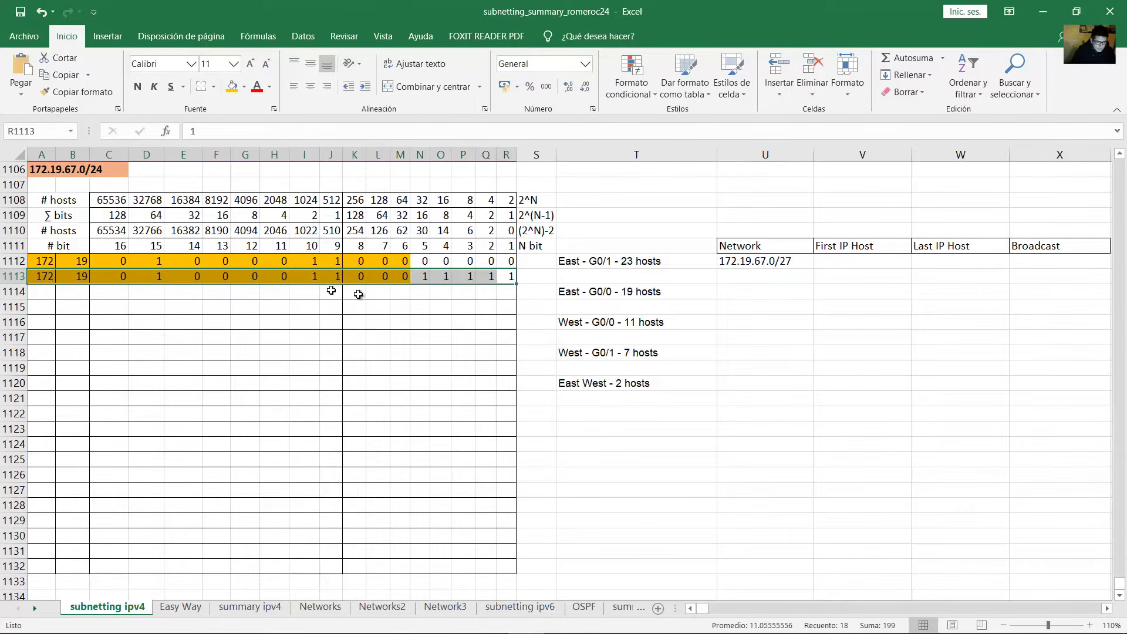
{"action": "left_click", "coordinate": [407, 279]}
{"action": "left_click_drag", "start_coordinate": [415, 276], "coordinate": [506, 277]}
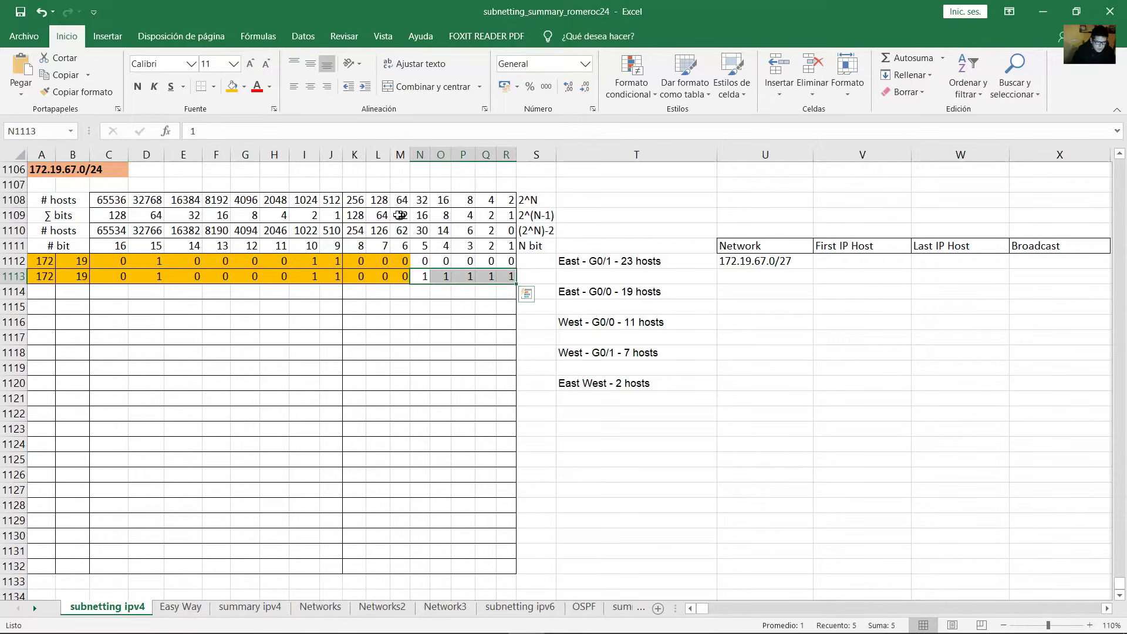
{"action": "left_click_drag", "start_coordinate": [402, 215], "coordinate": [506, 278]}
{"action": "double_click", "coordinate": [1031, 261]}
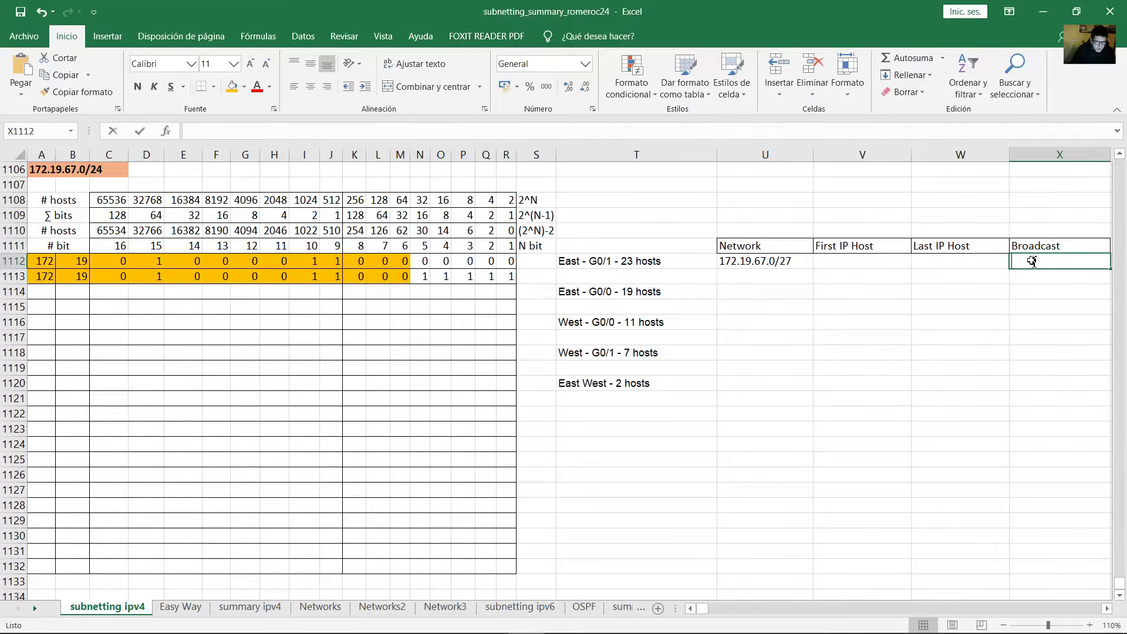
{"action": "type", "text": "172.19.67.31/27"}
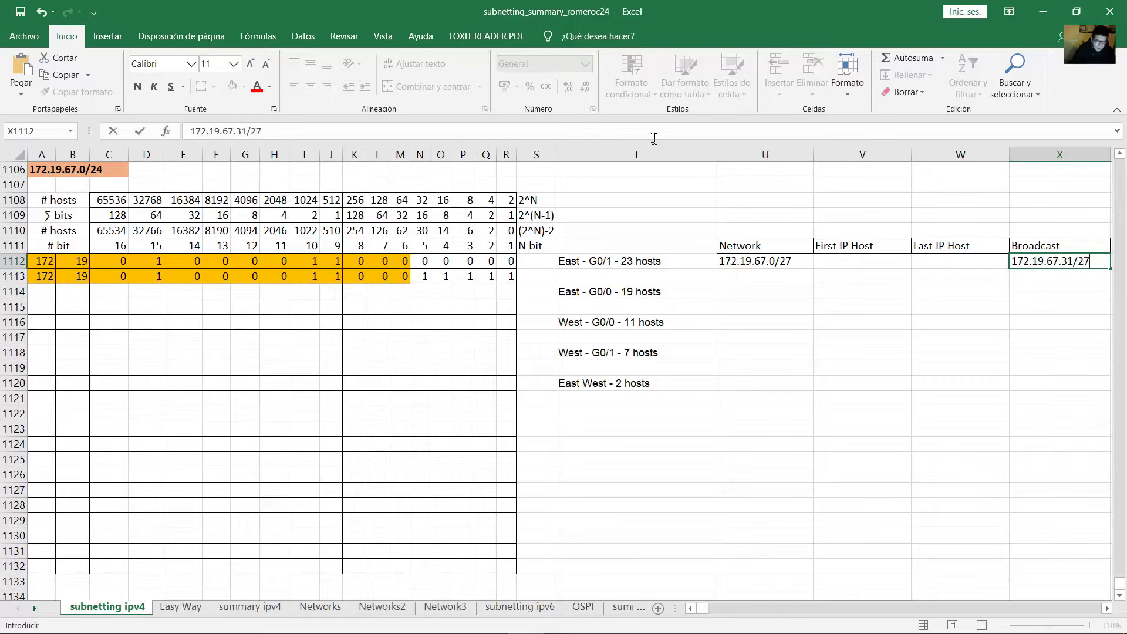
Enter the first host address 172.19.67.1/27 in V1112 and the last host address 172.19.67.30/27 in W1112.
{"action": "key", "text": "Left"}
{"action": "key", "text": "Left"}
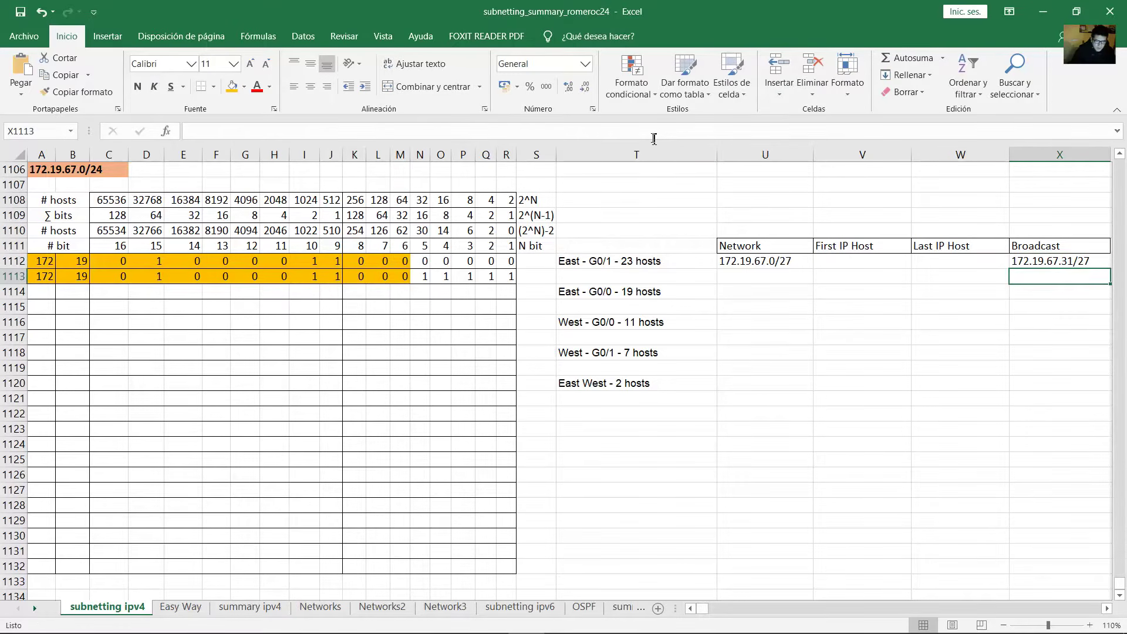
{"action": "type", "text": "172.19.67."}
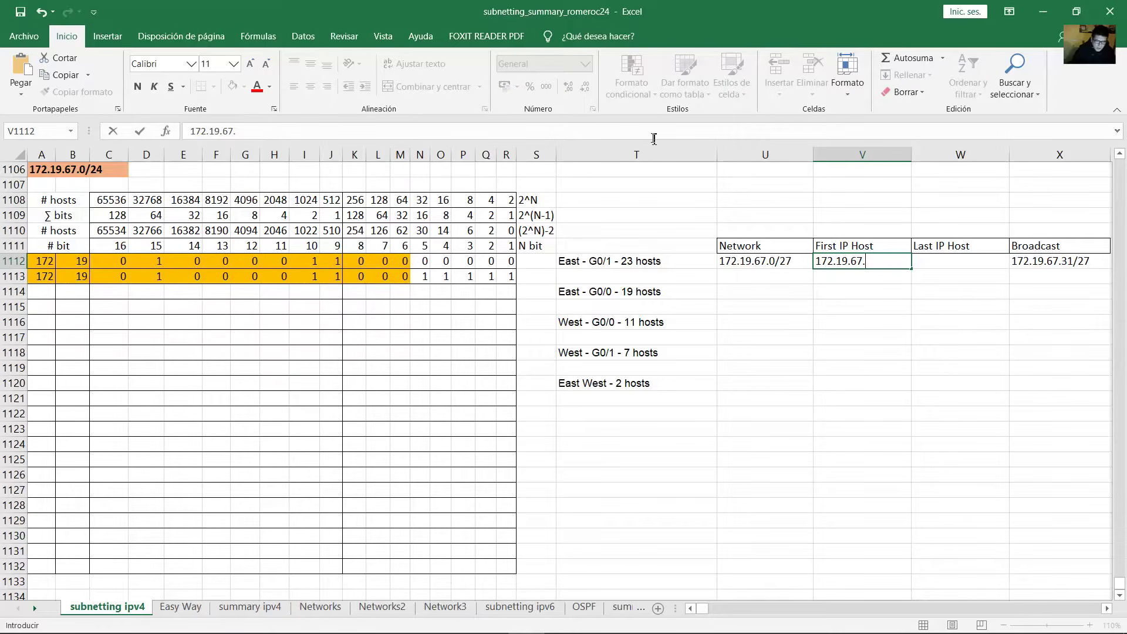
{"action": "type", "text": "1/27"}
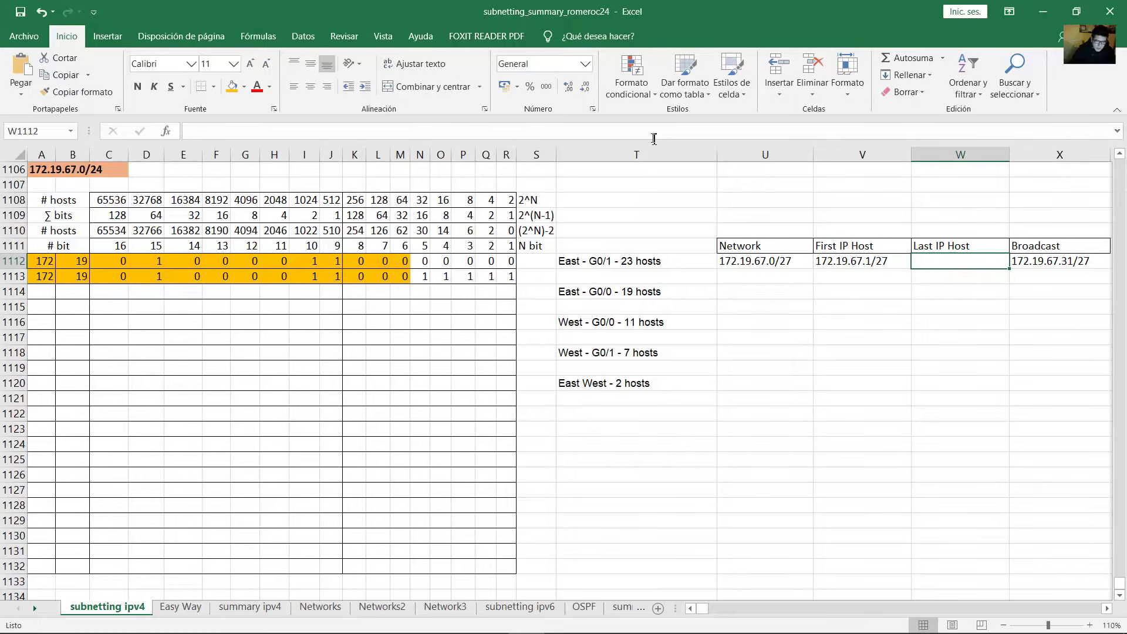
{"action": "key", "text": "Tab"}
{"action": "type", "text": "172"}
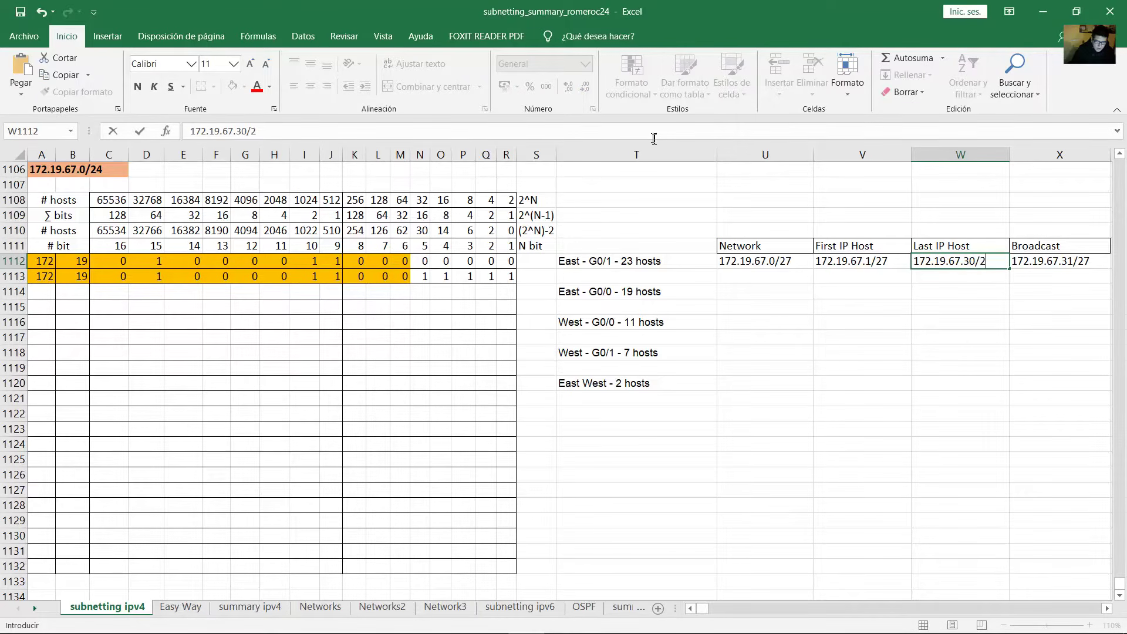
{"action": "key", "text": "Return"}
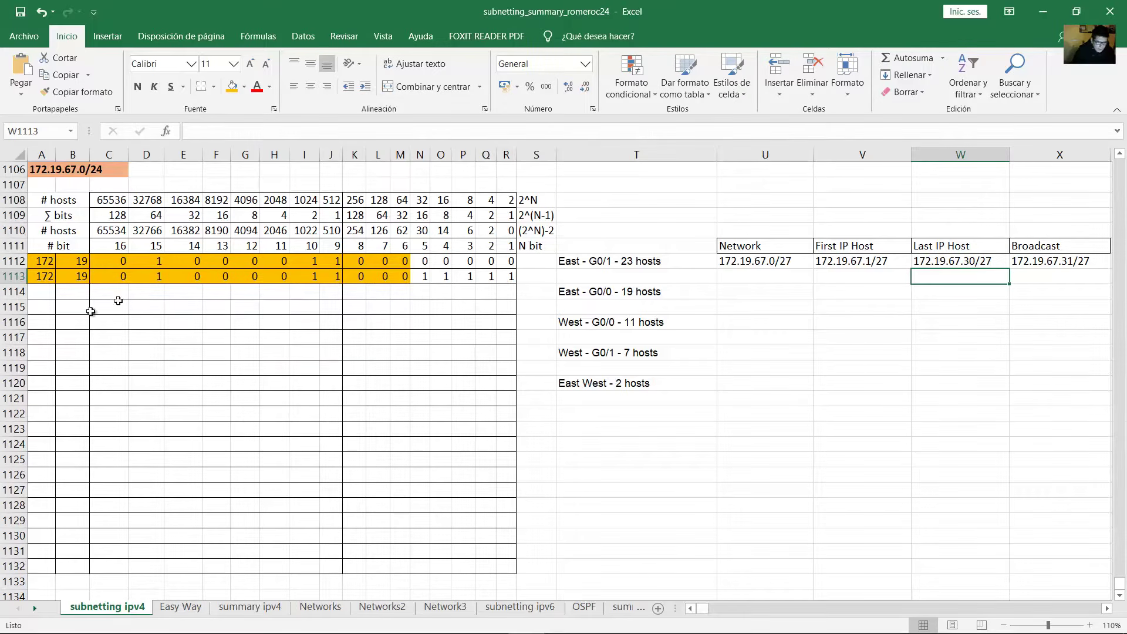
Begin the East G0/0 subnet row with the octets 172 in A1114 and 19 in B1114.
{"action": "left_click", "coordinate": [39, 294]}
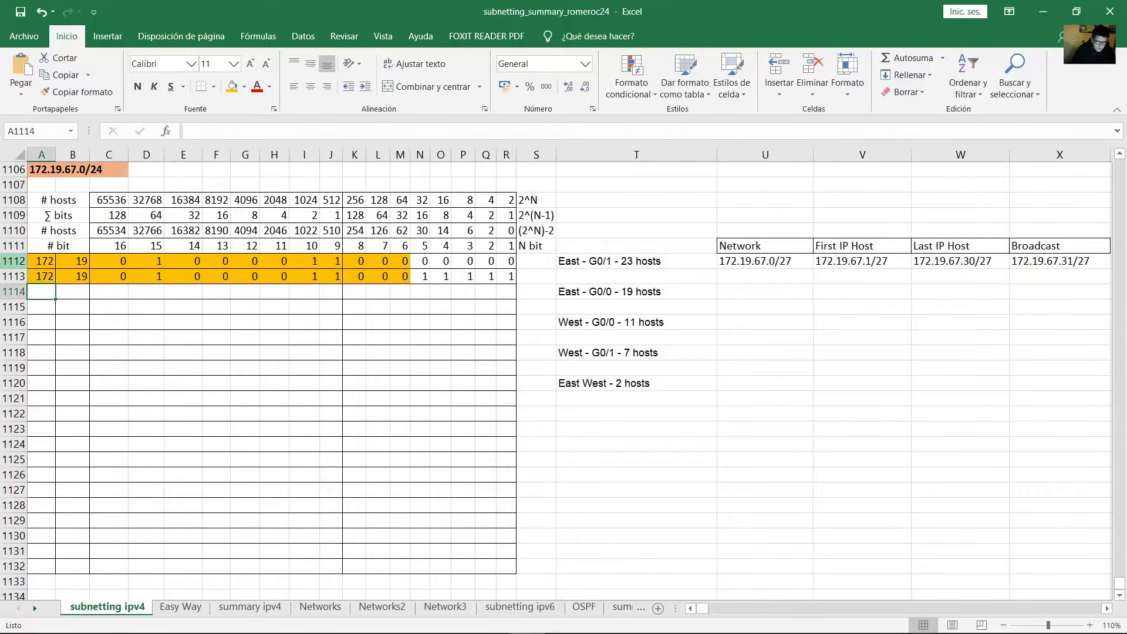
{"action": "type", "text": "172"}
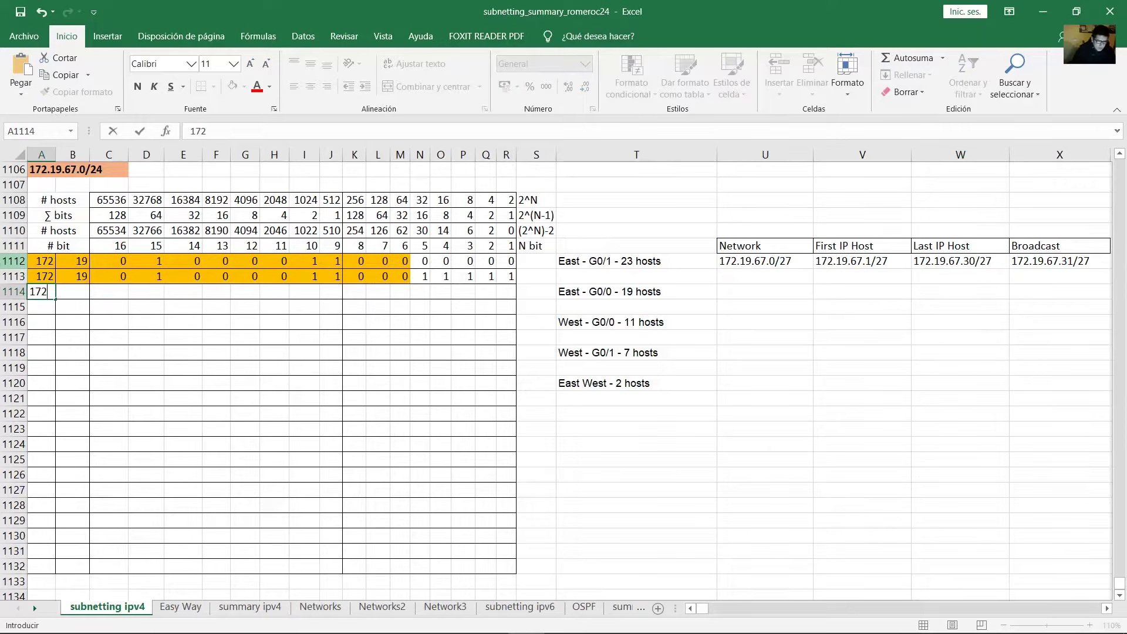
{"action": "key", "text": "Tab"}
{"action": "type", "text": "19"}
{"action": "key", "text": "Tab"}
Enter the third octet, 67, in binary as 0 1 0 0 0 0 1 1 across cells C1114 to J1114.
{"action": "type", "text": "0"}
{"action": "key", "text": "Tab"}
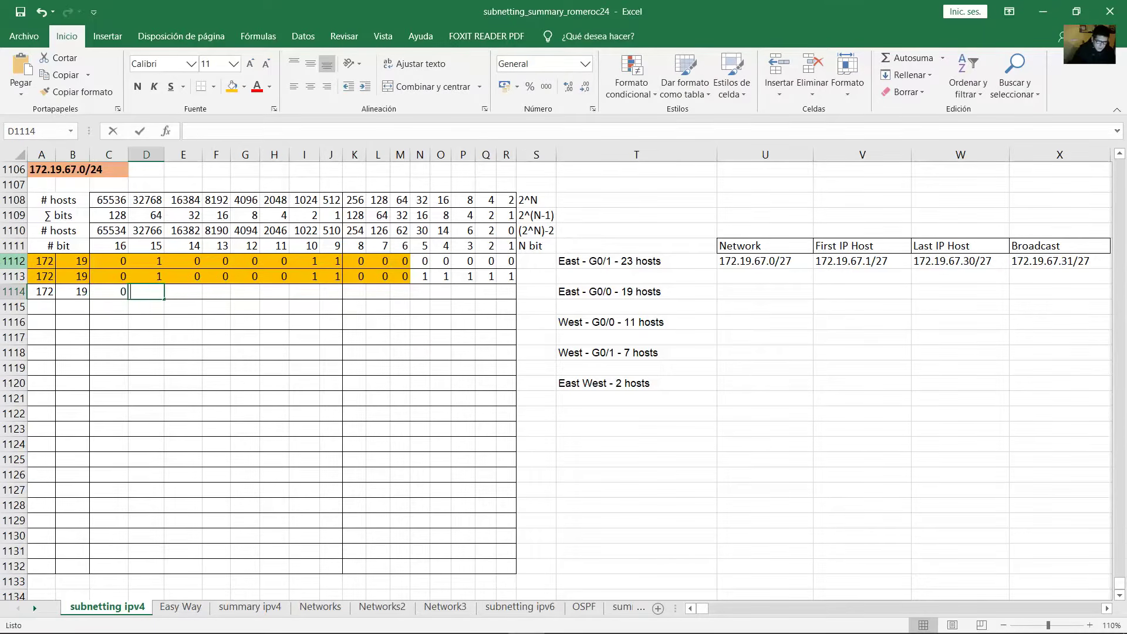
{"action": "type", "text": "1\t0\t0\t0\t0"}
{"action": "key", "text": "Tab"}
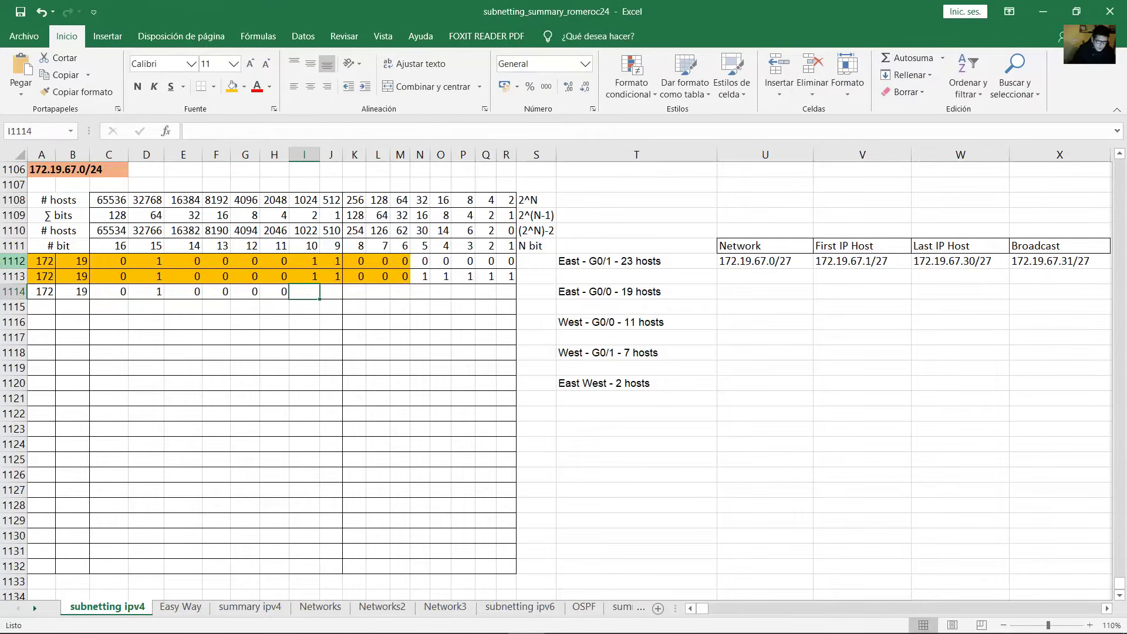
{"action": "type", "text": "1"}
{"action": "key", "text": "Tab"}
{"action": "type", "text": "1"}
{"action": "key", "text": "Tab"}
Enter the fourth octet's bits for the East G0/0 network as 0 0 1 0 0 0 0 0 across cells K1114 to R1114.
{"action": "type", "text": "0"}
{"action": "key", "text": "Tab"}
{"action": "type", "text": "0"}
{"action": "key", "text": "Tab"}
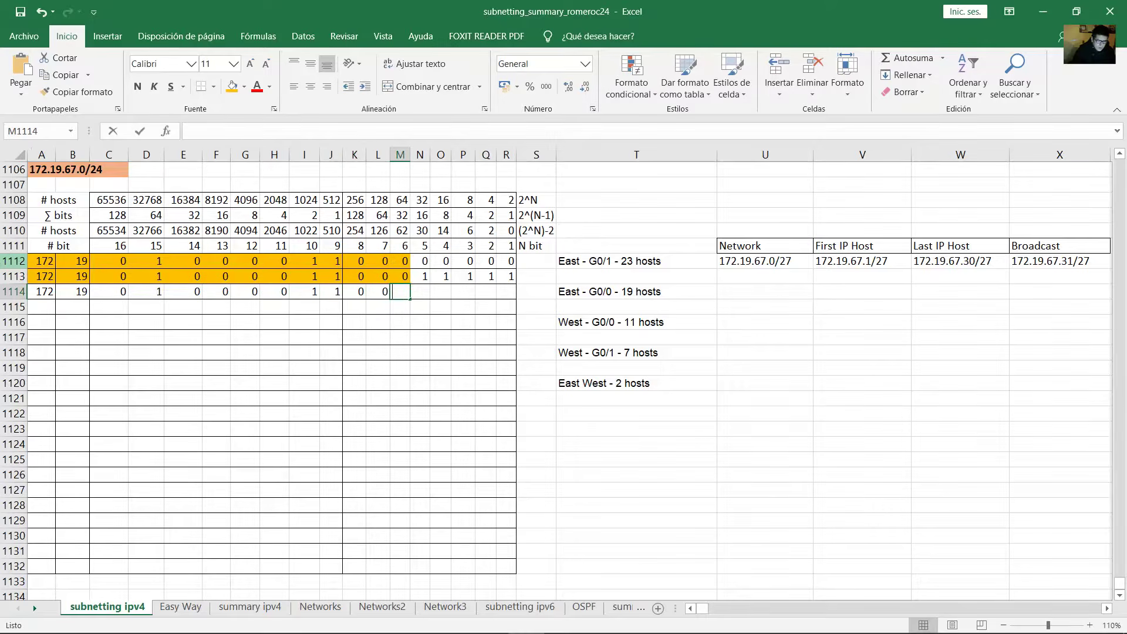
{"action": "key", "text": "BackSpace"}
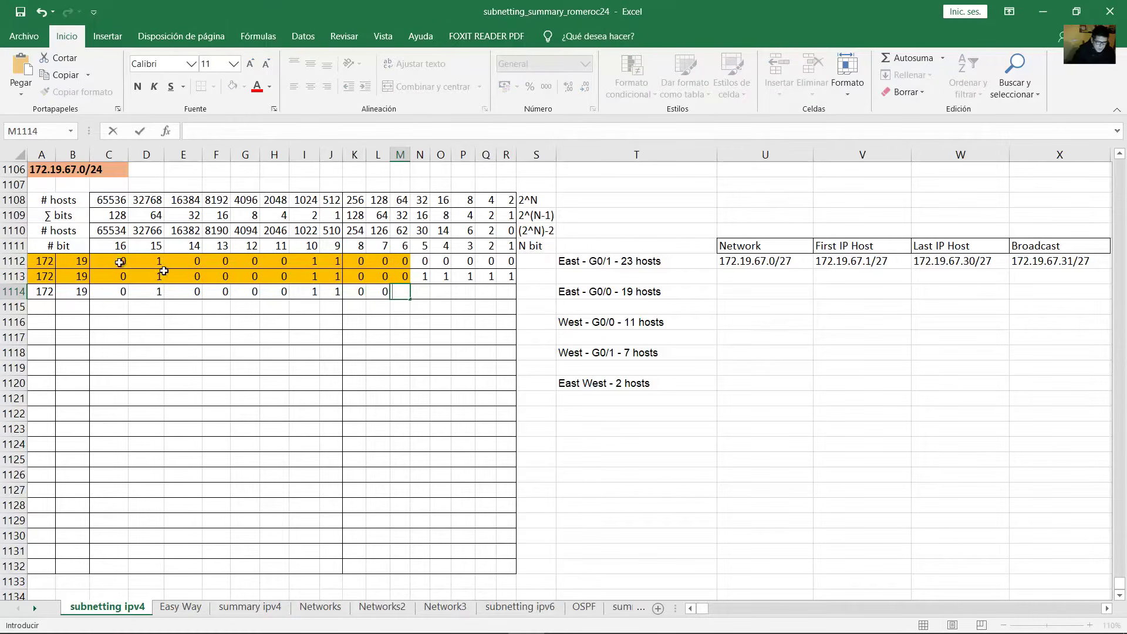
{"action": "left_click_drag", "start_coordinate": [510, 278], "coordinate": [427, 286]}
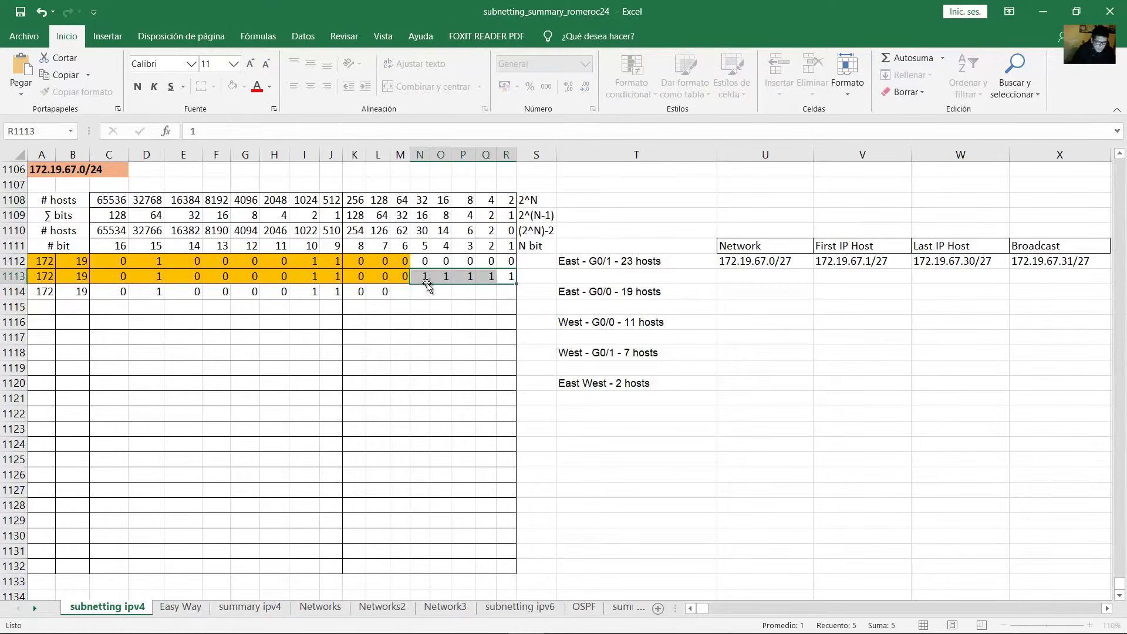
{"action": "left_click", "coordinate": [402, 292]}
{"action": "type", "text": "1"}
{"action": "key", "text": "Tab"}
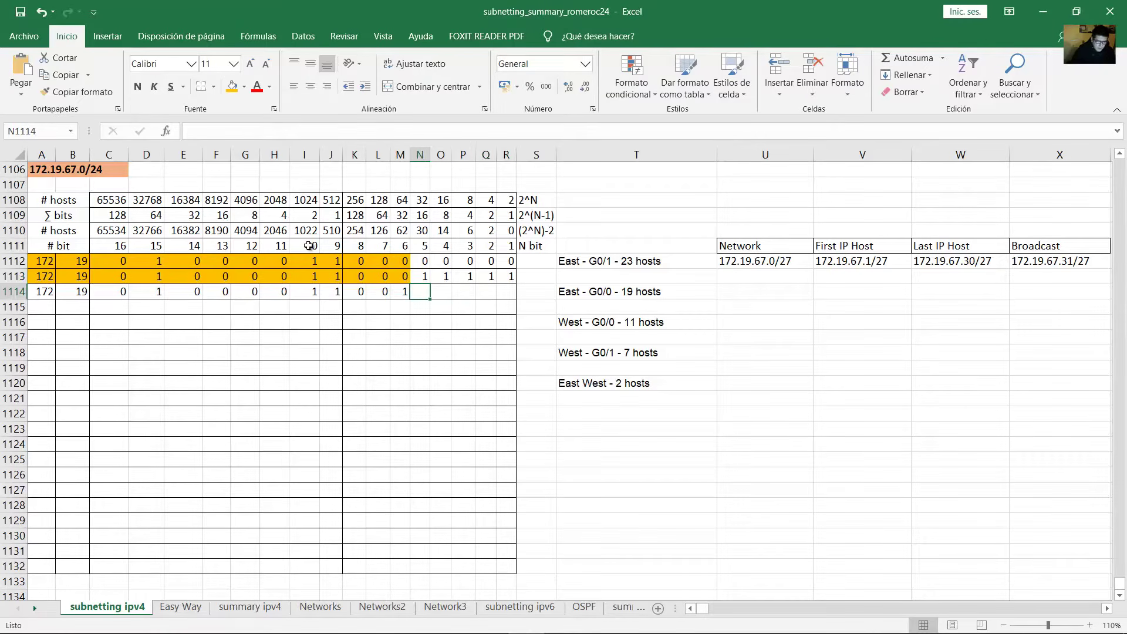
{"action": "type", "text": "0\t0\t0\t0\t0"}
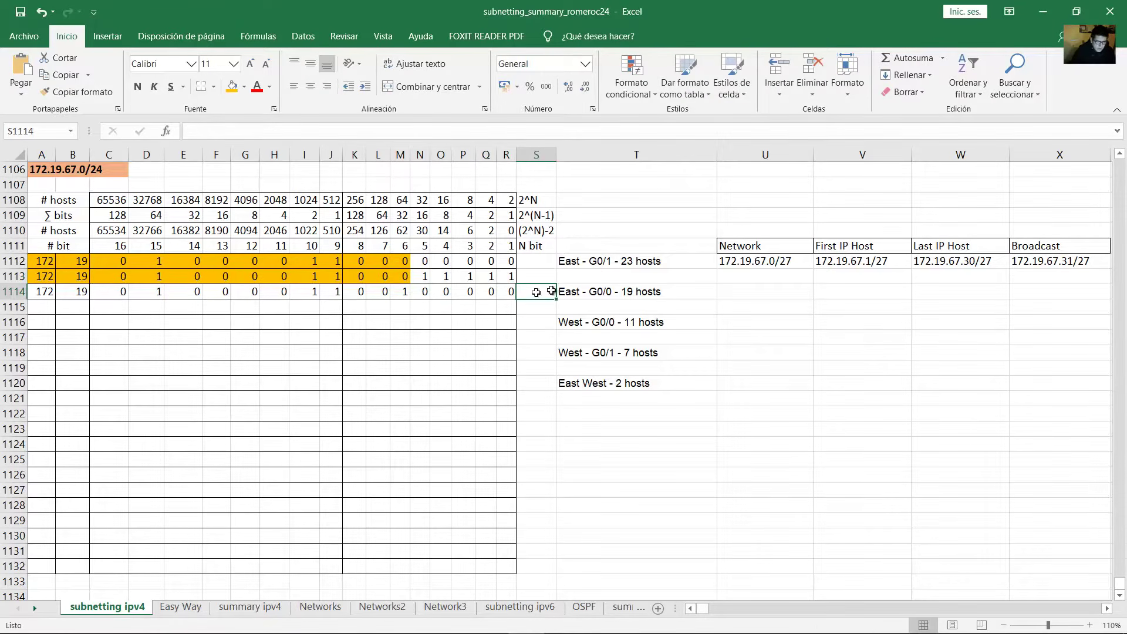
Check the East G0/0 requirement of 19 hosts against the host counts and shade the network portion A1114:M1114 orange.
{"action": "double_click", "coordinate": [634, 294]}
{"action": "left_click_drag", "start_coordinate": [677, 294], "coordinate": [620, 293]}
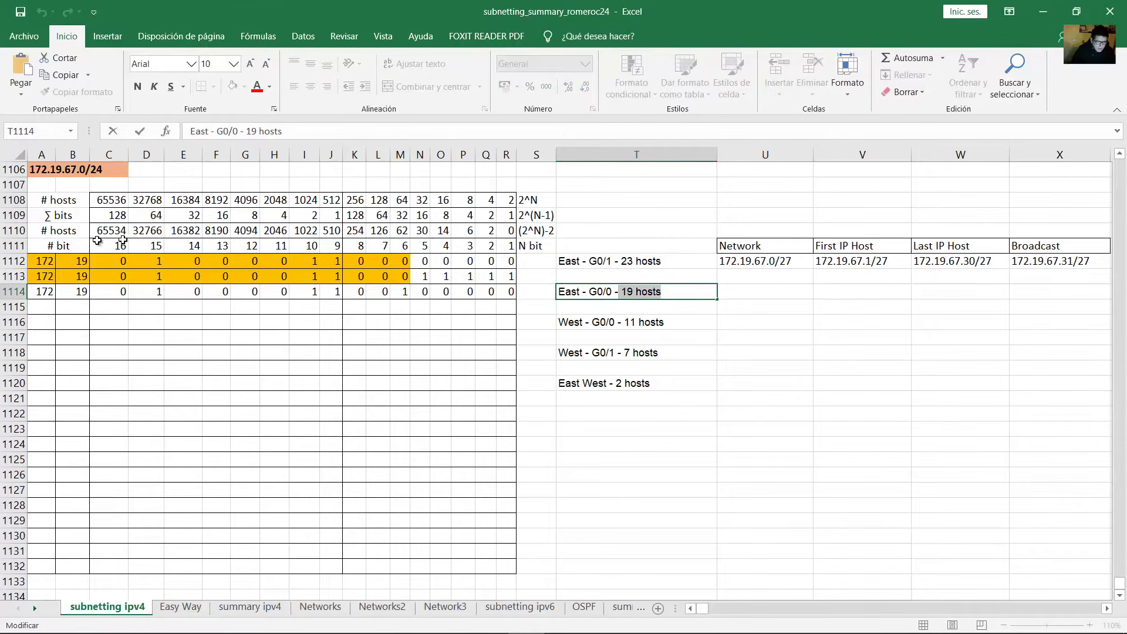
{"action": "left_click_drag", "start_coordinate": [68, 235], "coordinate": [43, 293]}
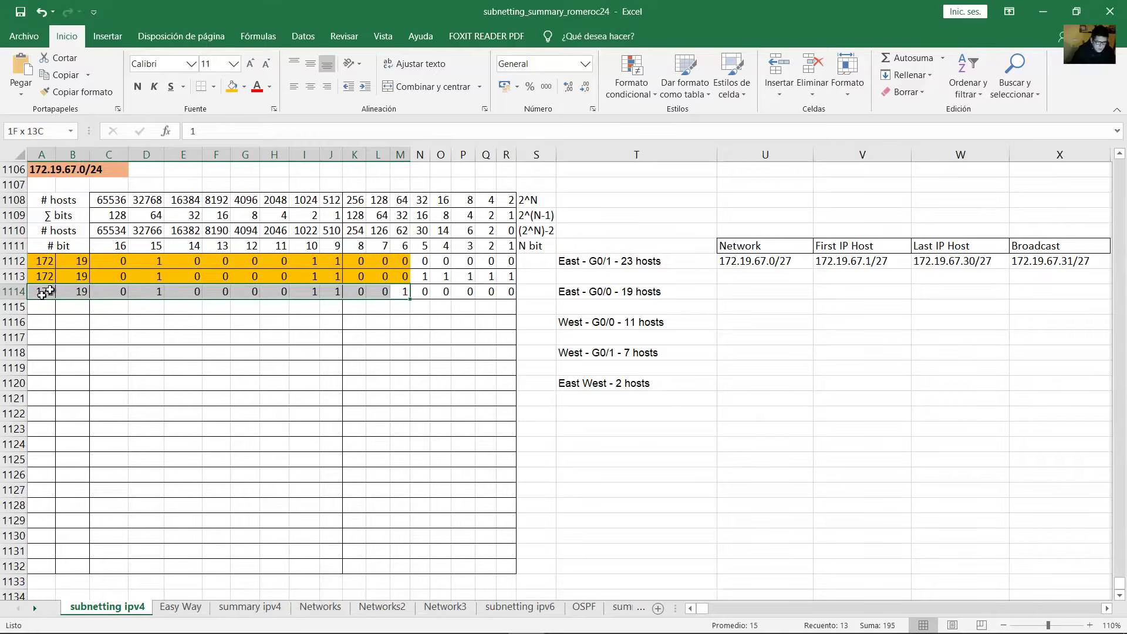
{"action": "left_click", "coordinate": [232, 86]}
Copy the shaded network portion down to row 1115 and set the host bits N1115 to R1115 all to 1.
{"action": "left_click_drag", "start_coordinate": [405, 302], "coordinate": [413, 316]}
{"action": "left_click", "coordinate": [420, 306]}
{"action": "type", "text": "1\t"}
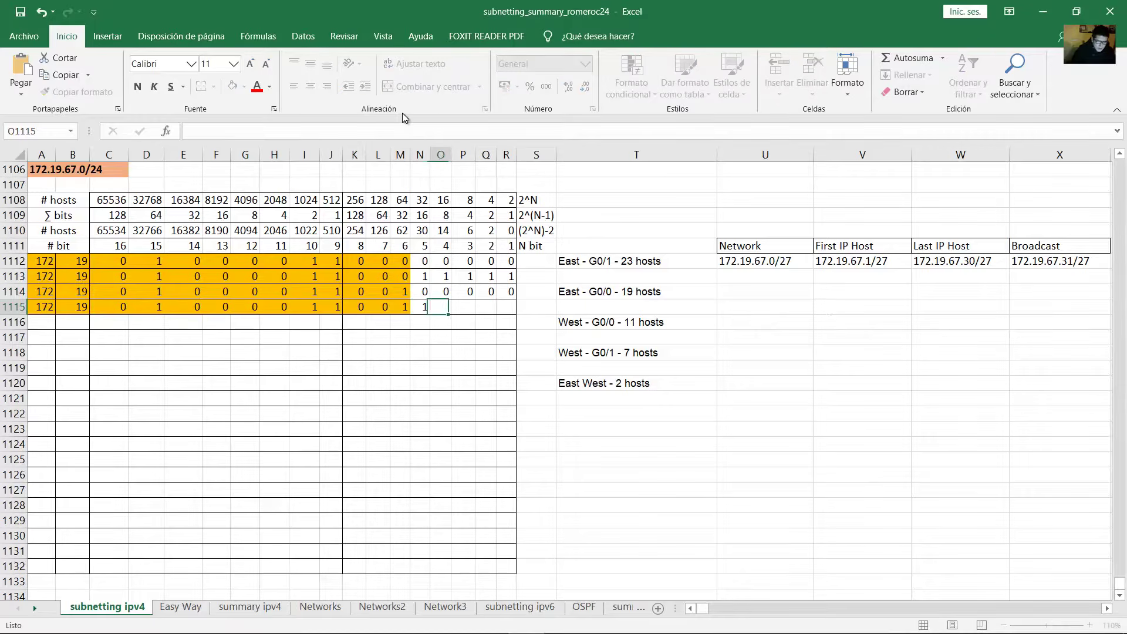
{"action": "type", "text": "1\t1\t1\t1"}
Work out the East G0/0 network address from the bits in row 1114 and enter 172.19.67.32/27 in U1114.
{"action": "left_click_drag", "start_coordinate": [507, 291], "coordinate": [52, 291]}
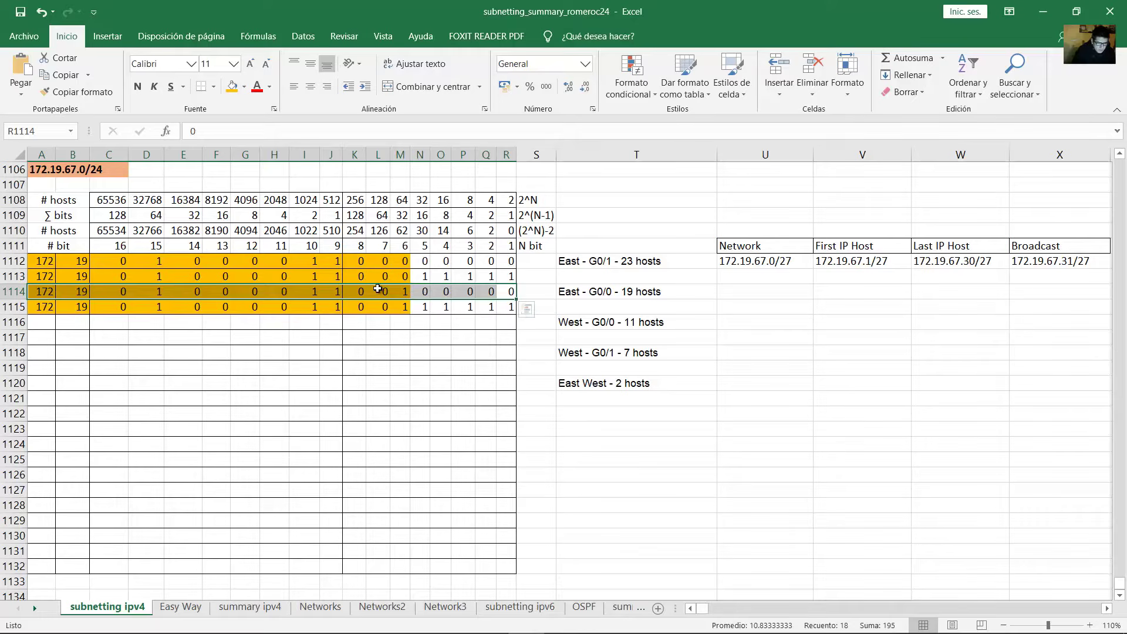
{"action": "key", "text": "Left"}
{"action": "key", "text": "Left"}
{"action": "key", "text": "Left"}
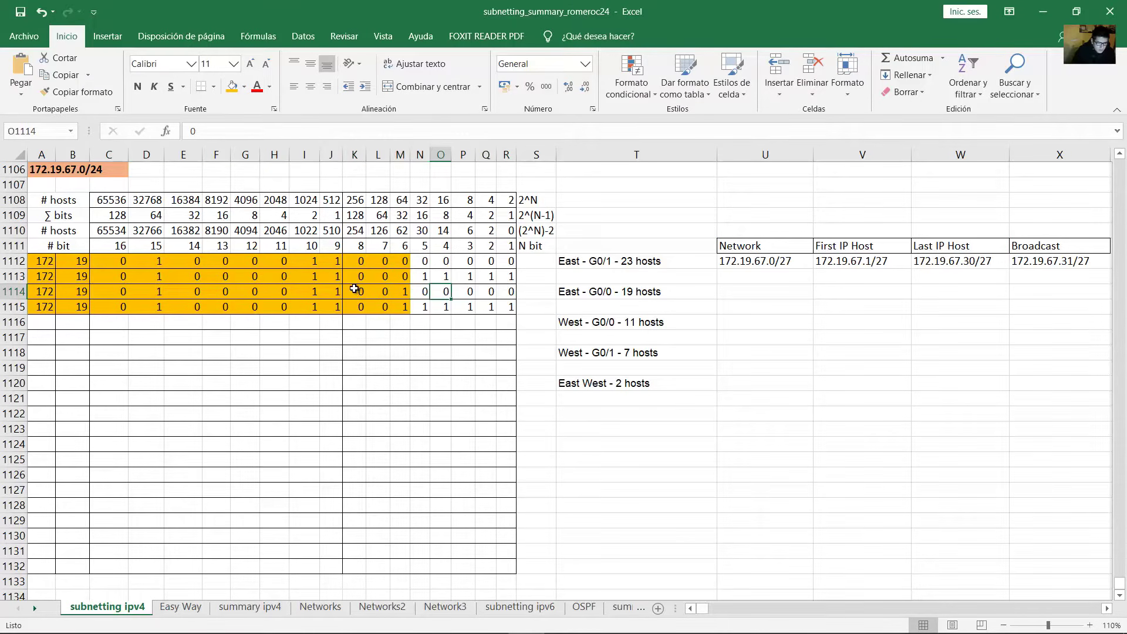
{"action": "left_click_drag", "start_coordinate": [355, 289], "coordinate": [511, 297]}
{"action": "left_click_drag", "start_coordinate": [404, 218], "coordinate": [408, 295]}
{"action": "left_click", "coordinate": [458, 291]}
{"action": "double_click", "coordinate": [754, 291]}
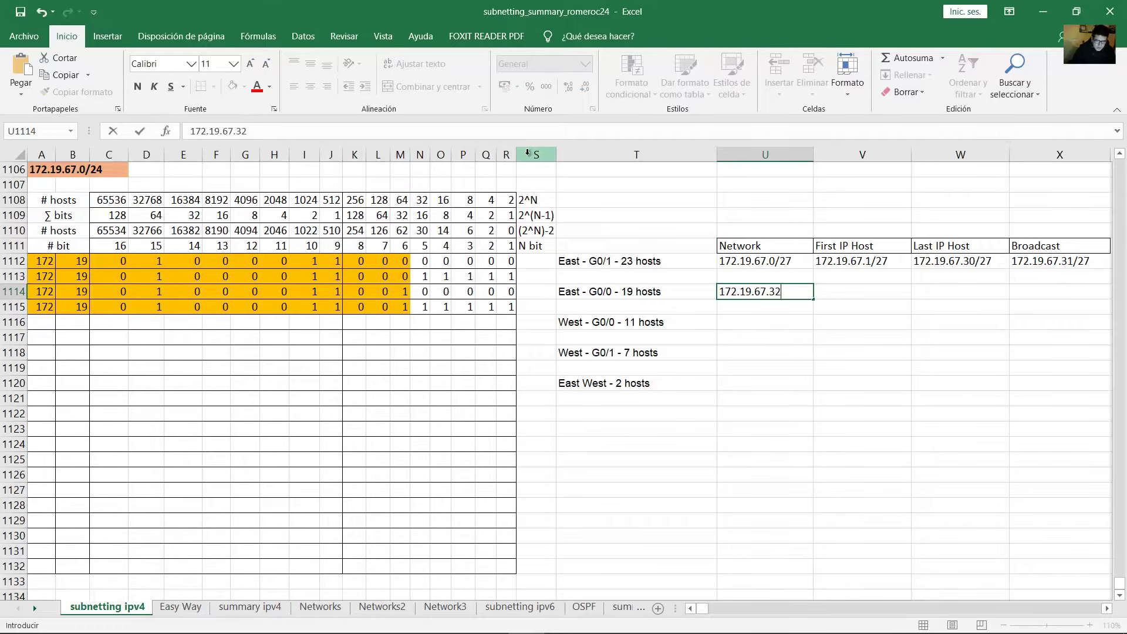
{"action": "left_click", "coordinate": [359, 290]}
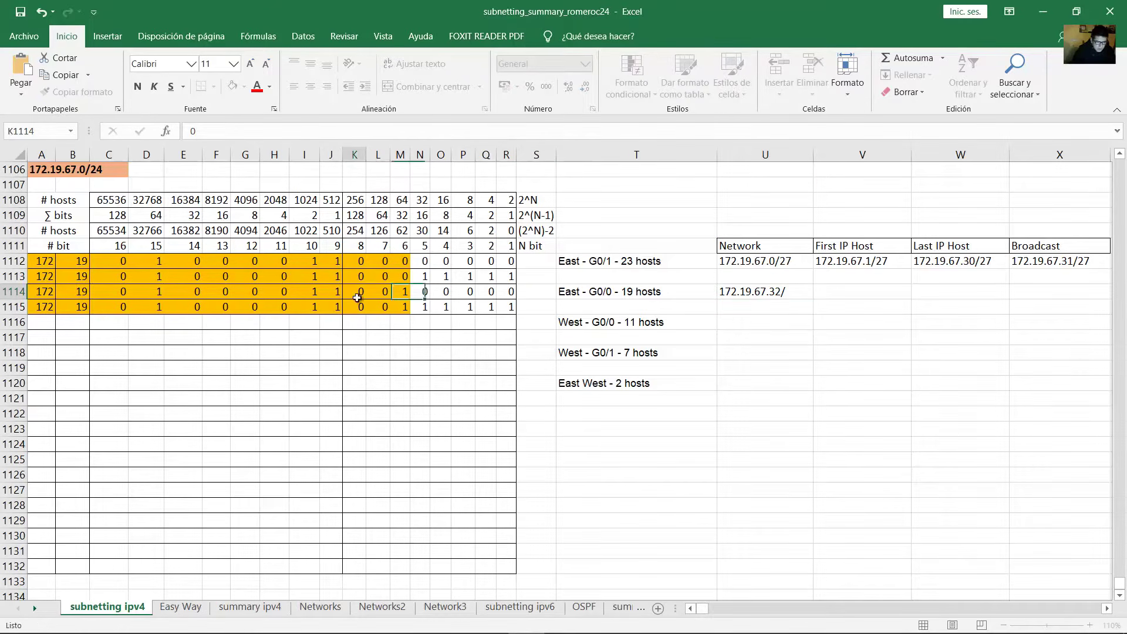
{"action": "left_click", "coordinate": [383, 293]}
{"action": "left_click", "coordinate": [397, 292]}
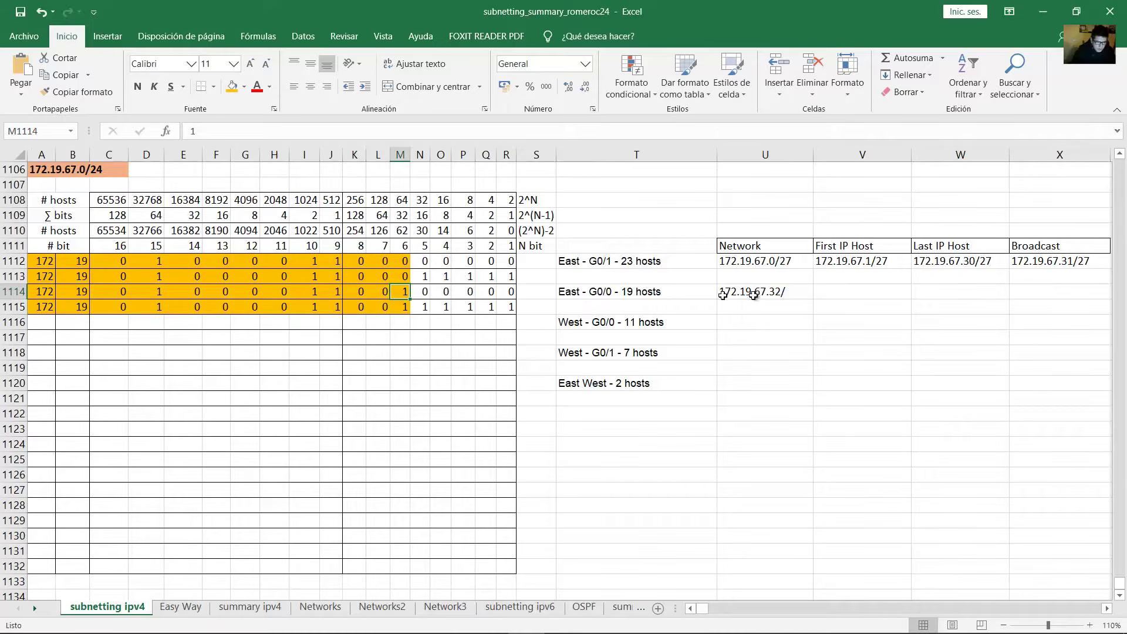
{"action": "double_click", "coordinate": [802, 291]}
{"action": "type", "text": "27"}
{"action": "key", "text": "Return"}
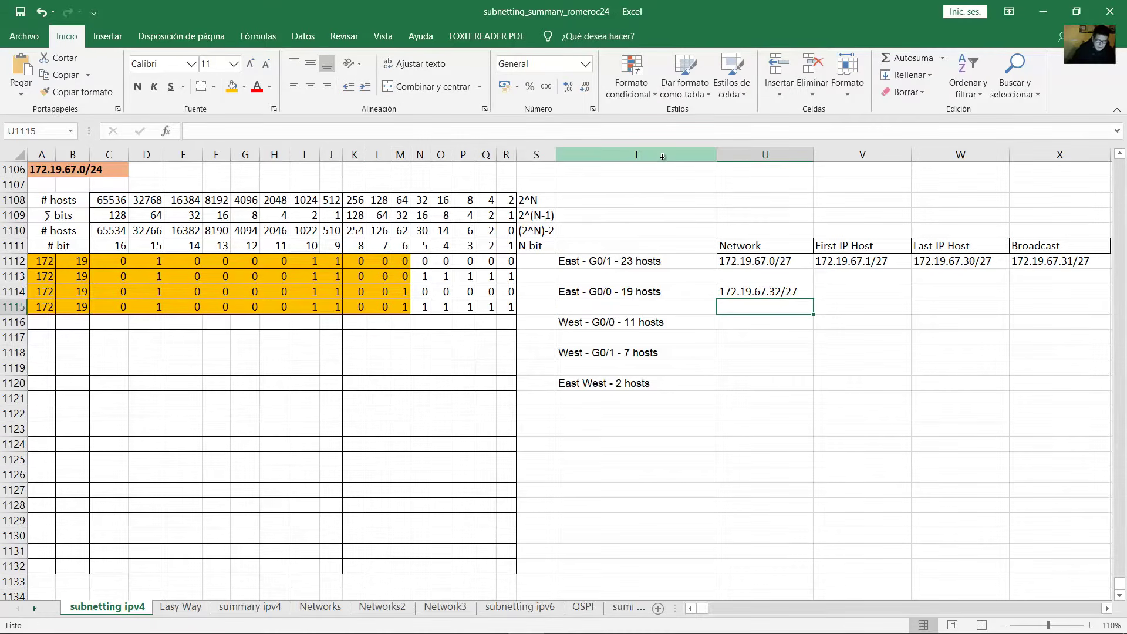
Work out the broadcast address from the bits in row 1115 and enter 172.19.67.63/27 in X1114.
{"action": "left_click_drag", "start_coordinate": [510, 306], "coordinate": [42, 307]}
{"action": "left_click", "coordinate": [400, 309]}
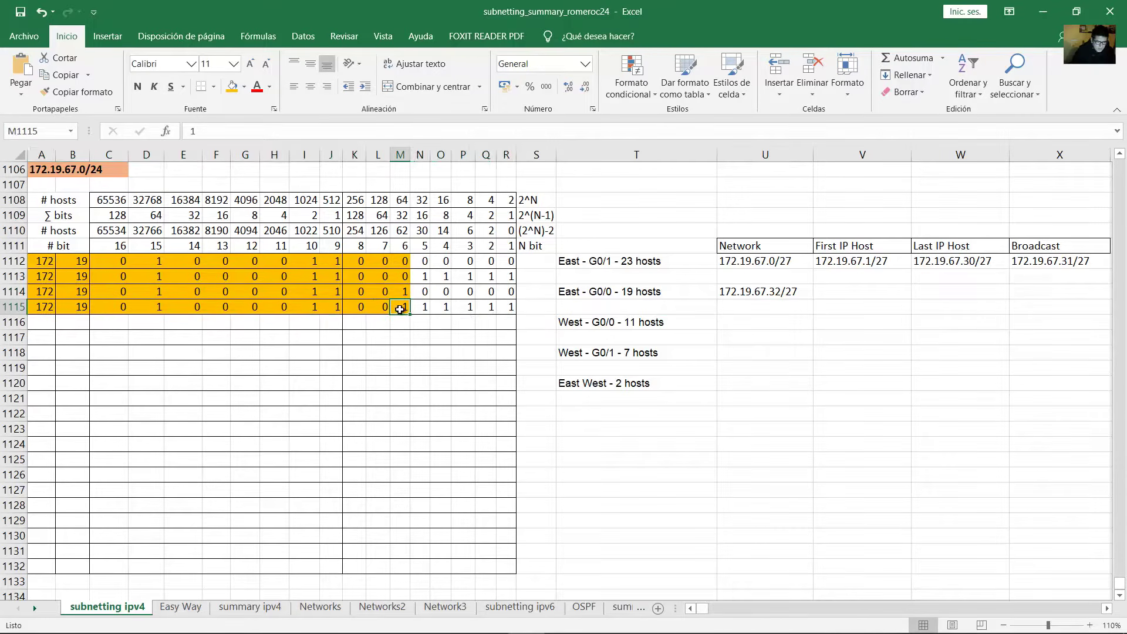
{"action": "left_click_drag", "start_coordinate": [400, 310], "coordinate": [510, 307]}
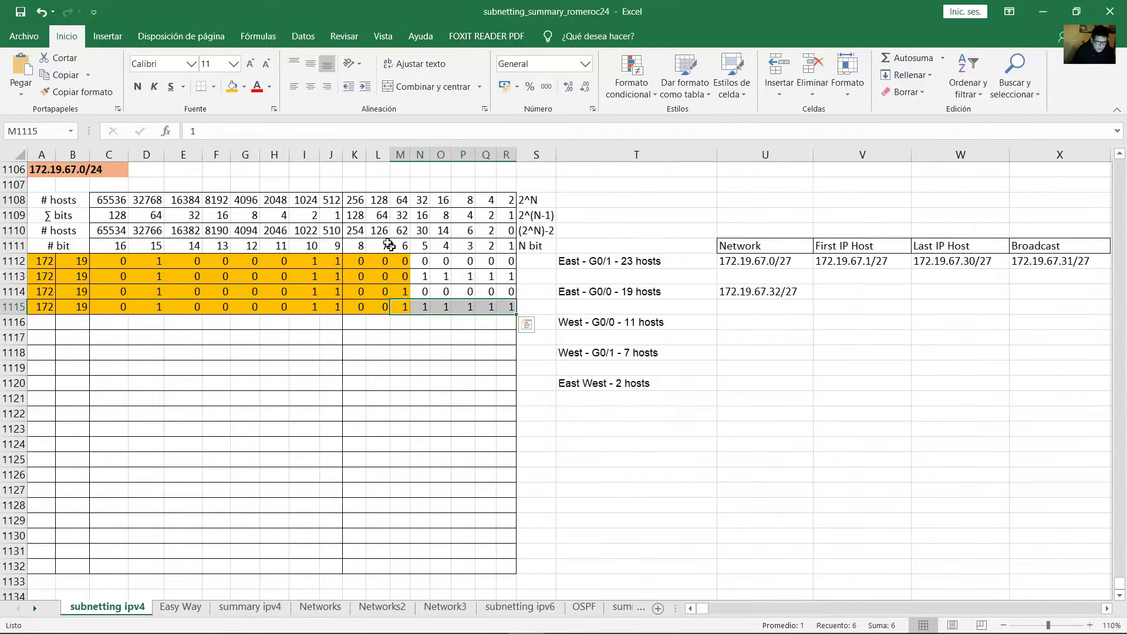
{"action": "left_click_drag", "start_coordinate": [400, 307], "coordinate": [509, 307]}
{"action": "left_click", "coordinate": [1044, 294]}
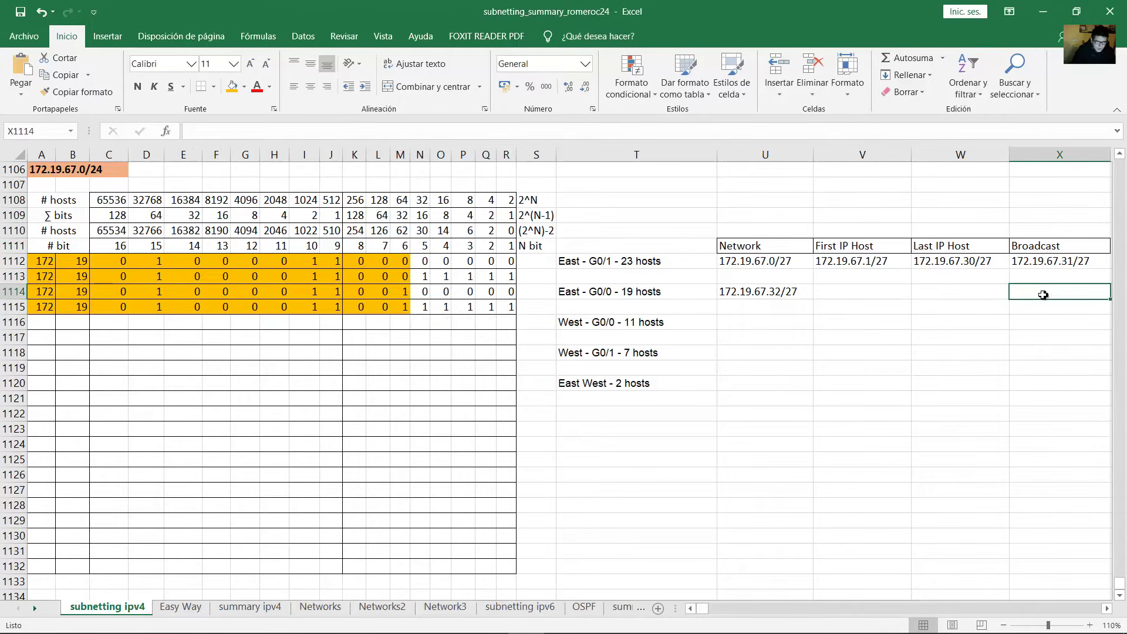
{"action": "type", "text": "172.19.67.63/27"}
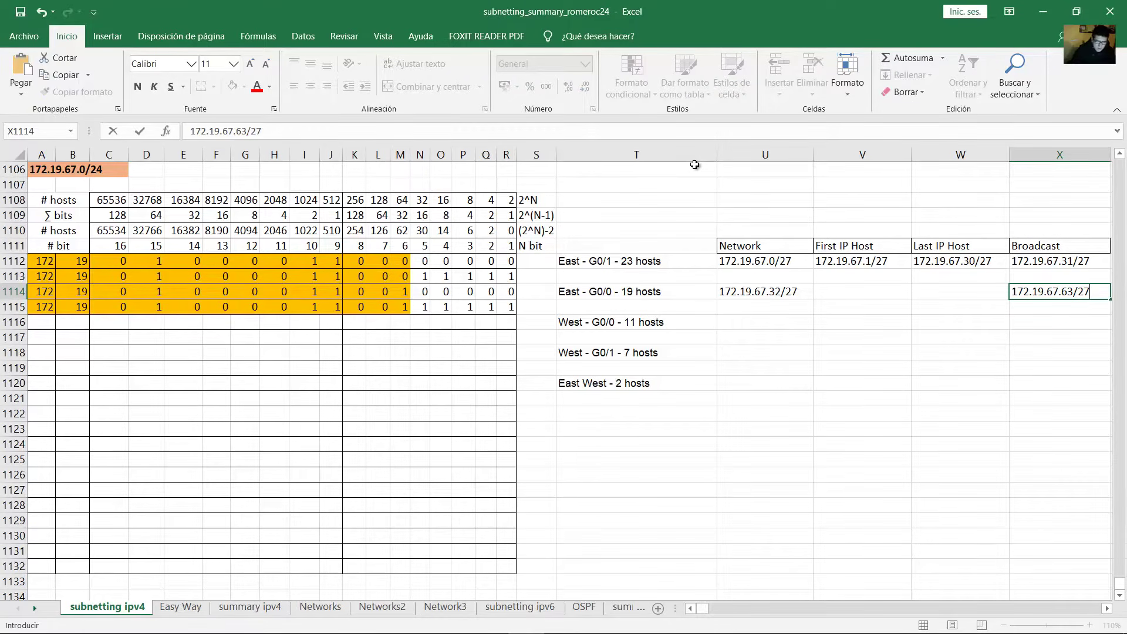
{"action": "key", "text": "Return"}
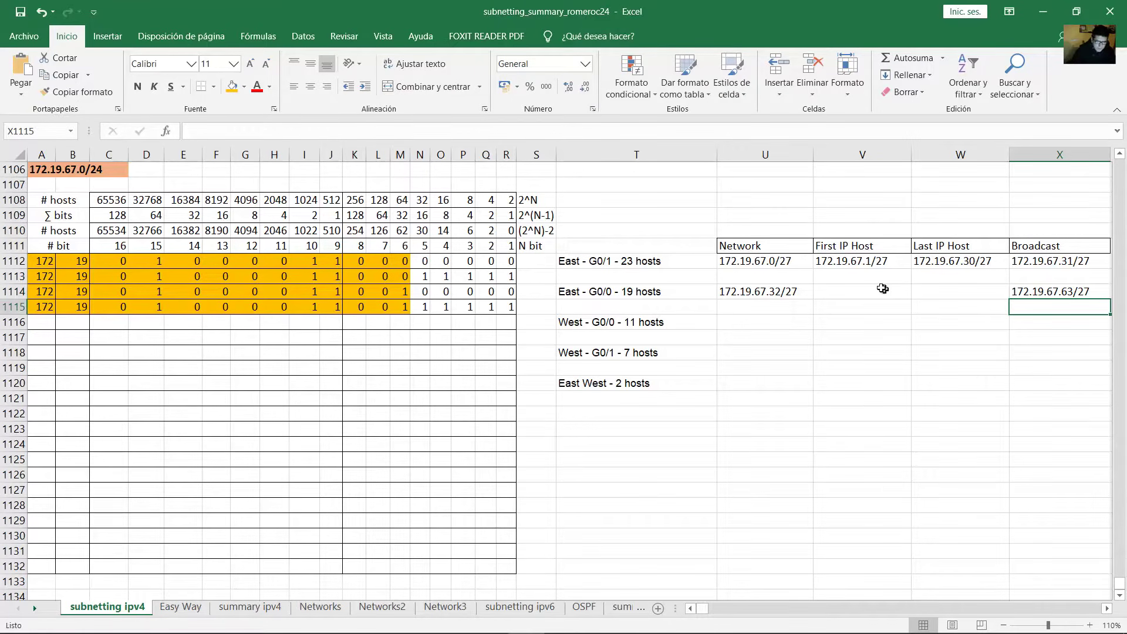
Enter the first host address 172.19.67.33/27 in V1114 and the last host address 172.19.67.62/27 in W1114.
{"action": "left_click", "coordinate": [882, 289]}
{"action": "type", "text": "172.19.67.33/27"}
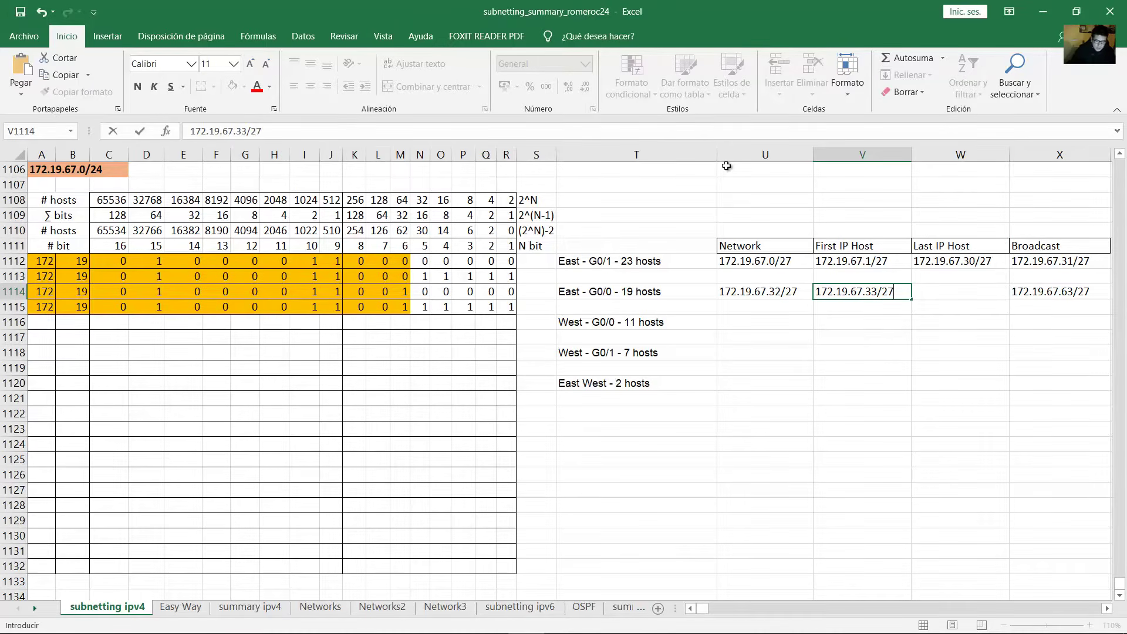
{"action": "key", "text": "Tab"}
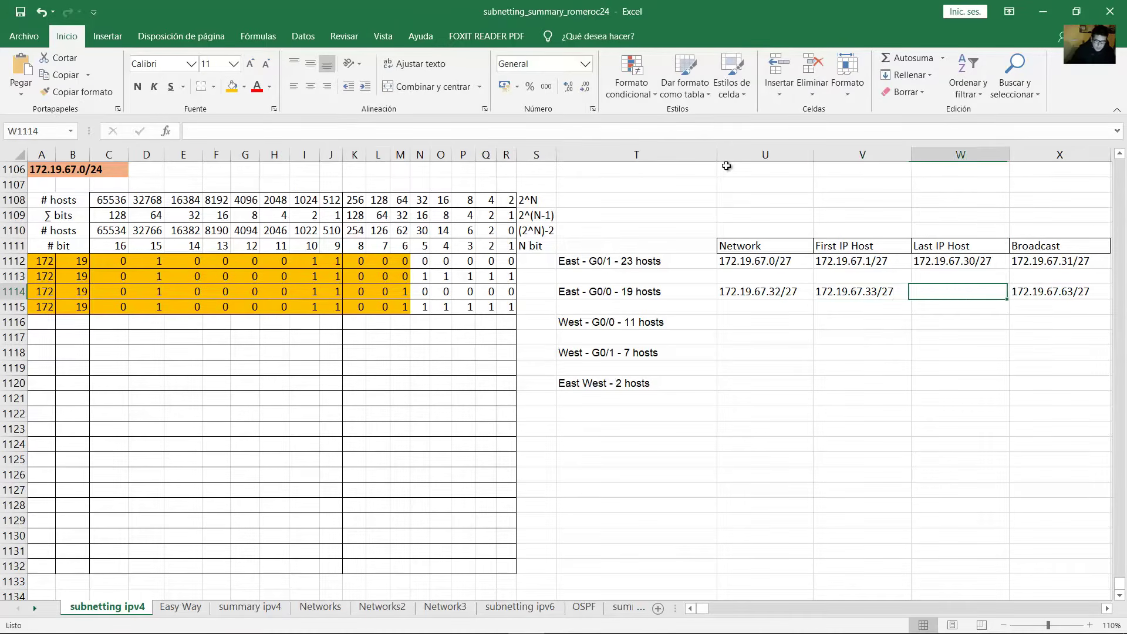
{"action": "type", "text": "172.19.67.62/27"}
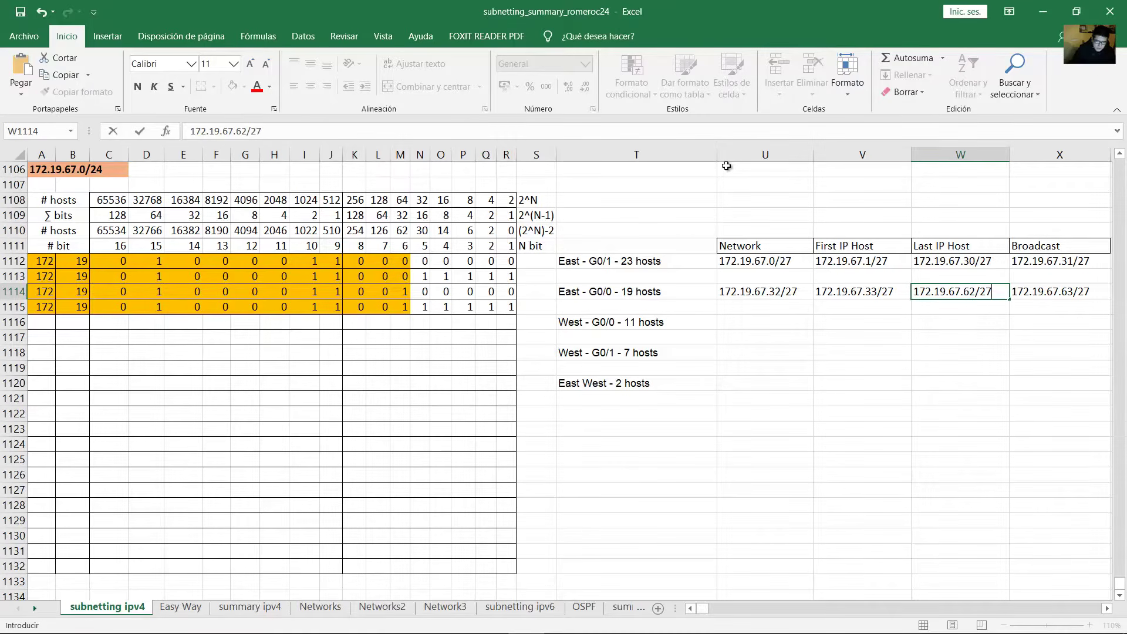
{"action": "key", "text": "Return"}
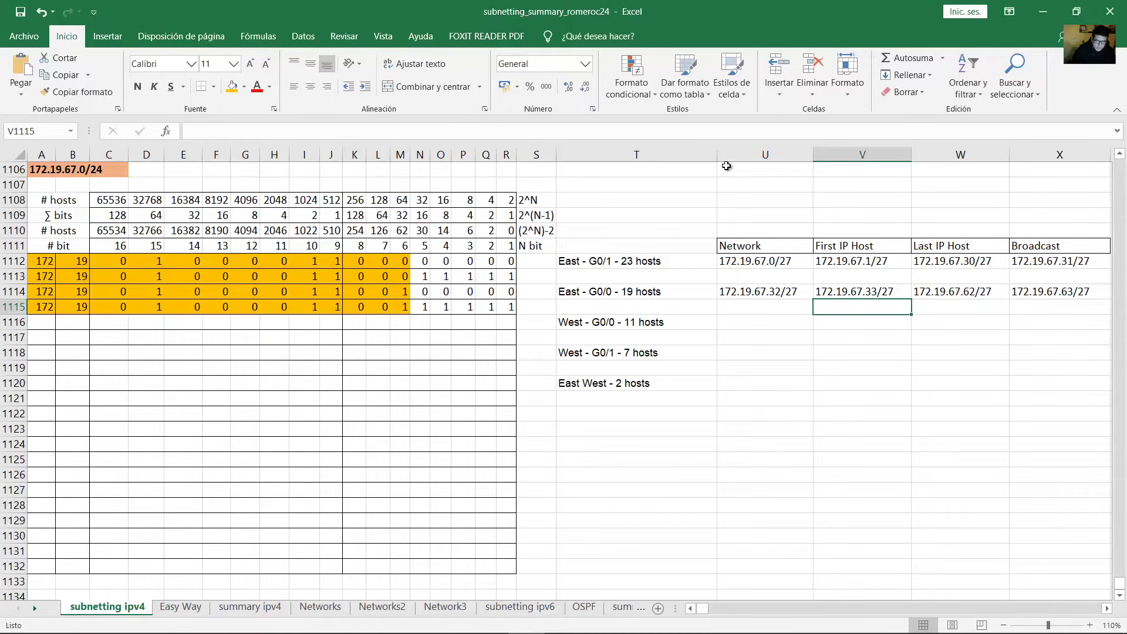
Begin the West G0/0 subnet row with the octets 172 in A1116 and 19 in B1116.
{"action": "left_click", "coordinate": [45, 322]}
{"action": "type", "text": "172"}
{"action": "key", "text": "Tab"}
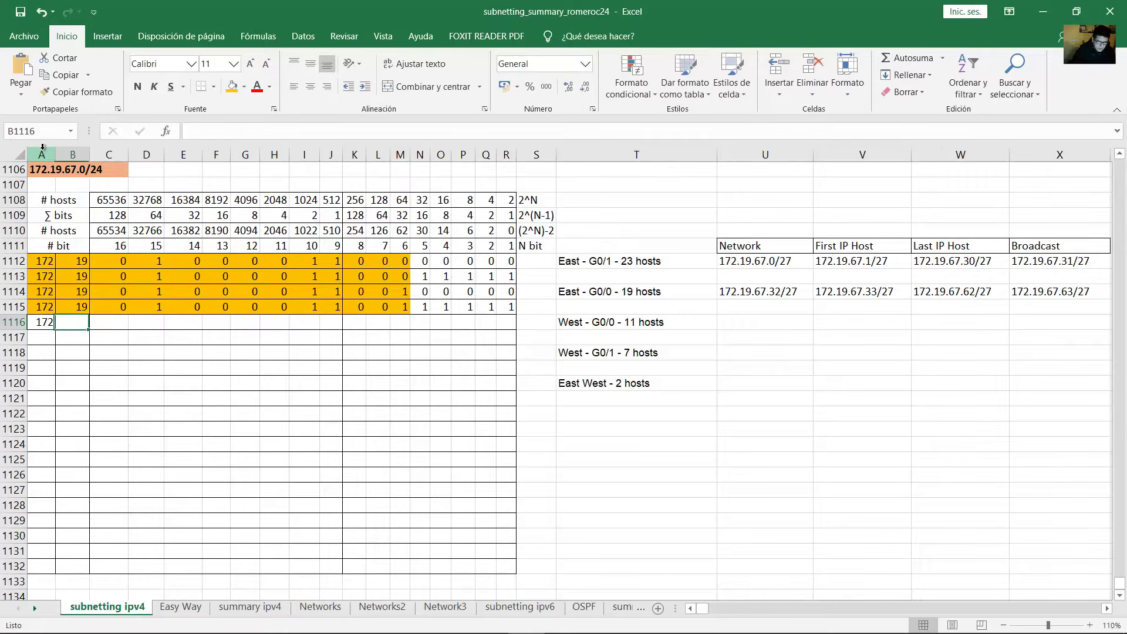
{"action": "type", "text": "19"}
{"action": "key", "text": "Tab"}
Enter the third octet's bits 0 1 0 0 0 0 1 1 across C1116 to J1116 and a 0 in K1116.
{"action": "type", "text": "0"}
{"action": "key", "text": "Tab"}
{"action": "type", "text": "1"}
{"action": "key", "text": "Tab"}
{"action": "type", "text": "0"}
{"action": "key", "text": "Tab"}
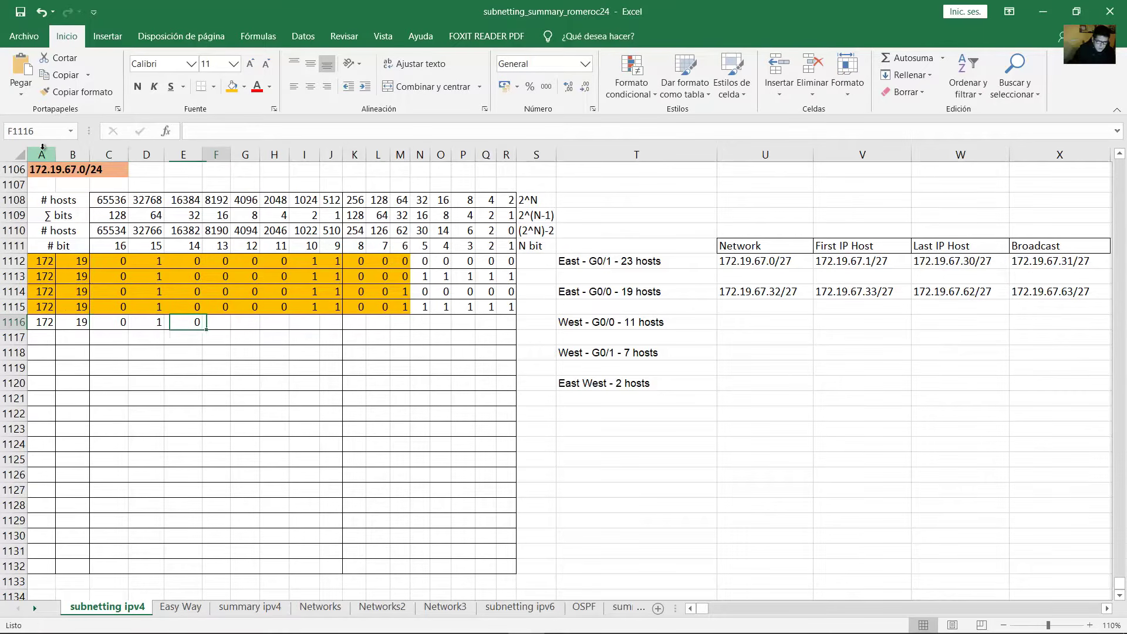
{"action": "type", "text": "0\t0\t0\t1\t1\t0"}
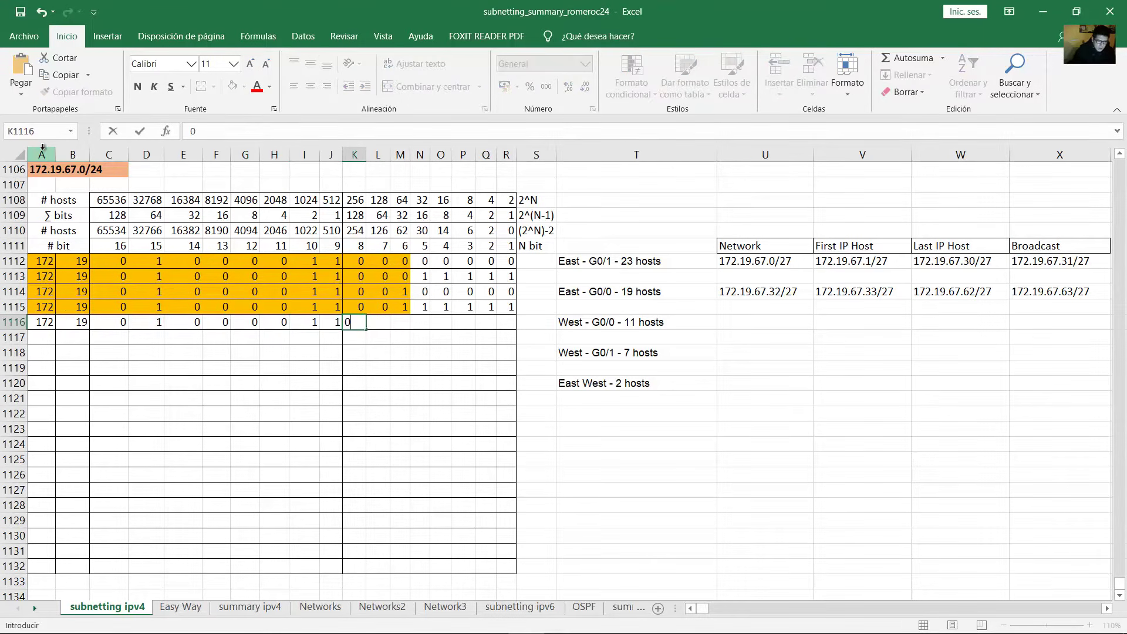
{"action": "key", "text": "Tab"}
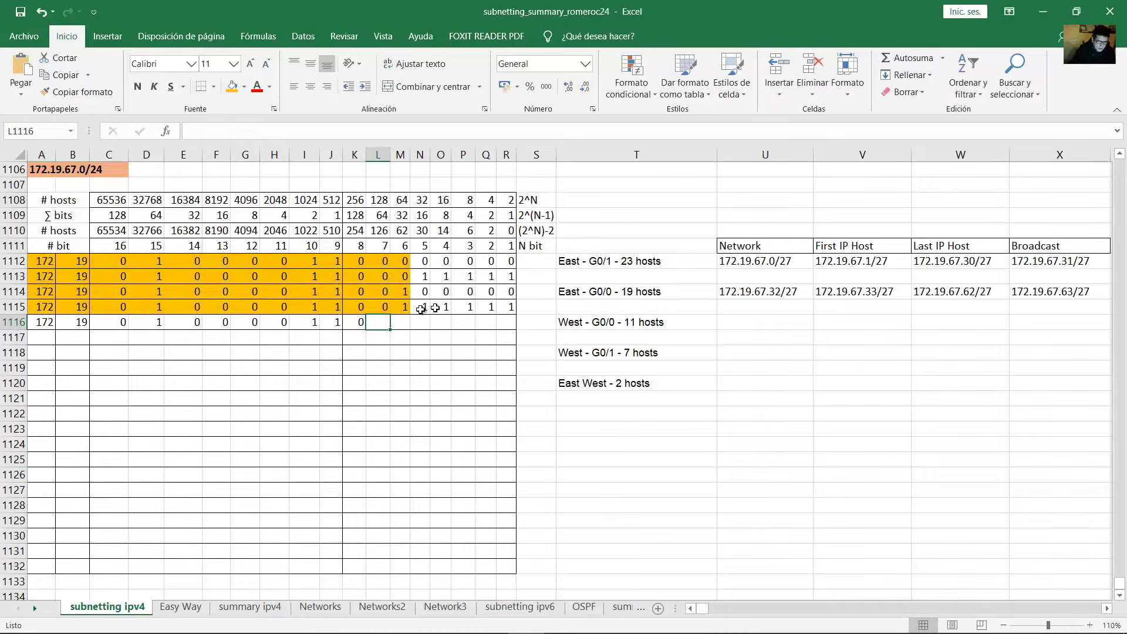
Complete the West G0/0 network's fourth octet with the bits 1 0 0 0 0 0 0 across cells L1116 to R1116.
{"action": "left_click_drag", "start_coordinate": [401, 307], "coordinate": [506, 307]}
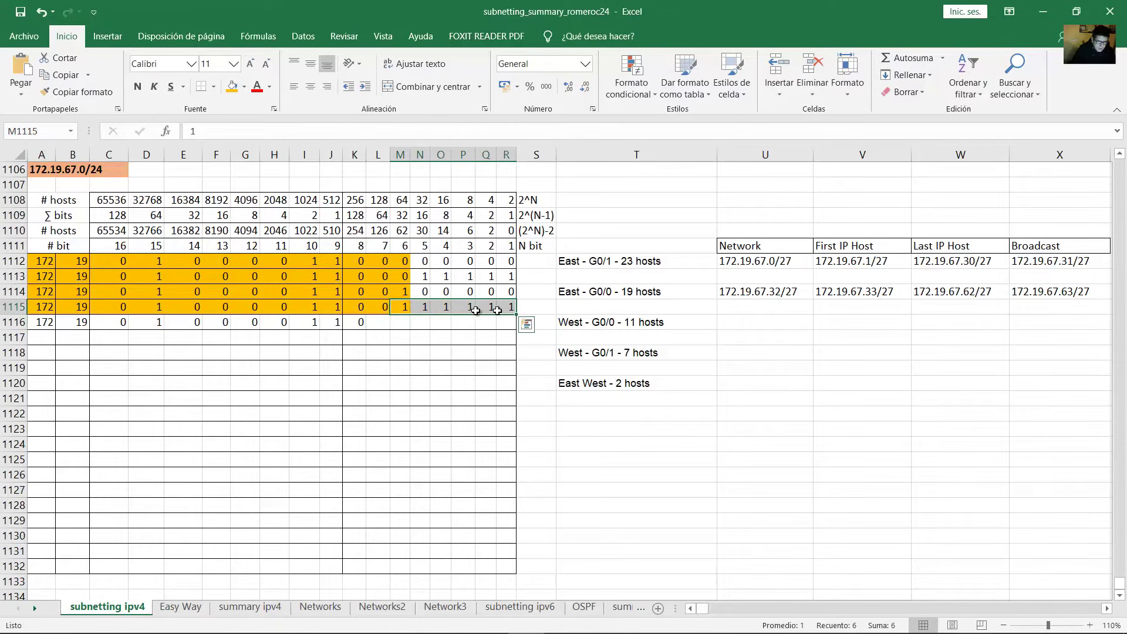
{"action": "left_click", "coordinate": [382, 318]}
{"action": "type", "text": "1\t"}
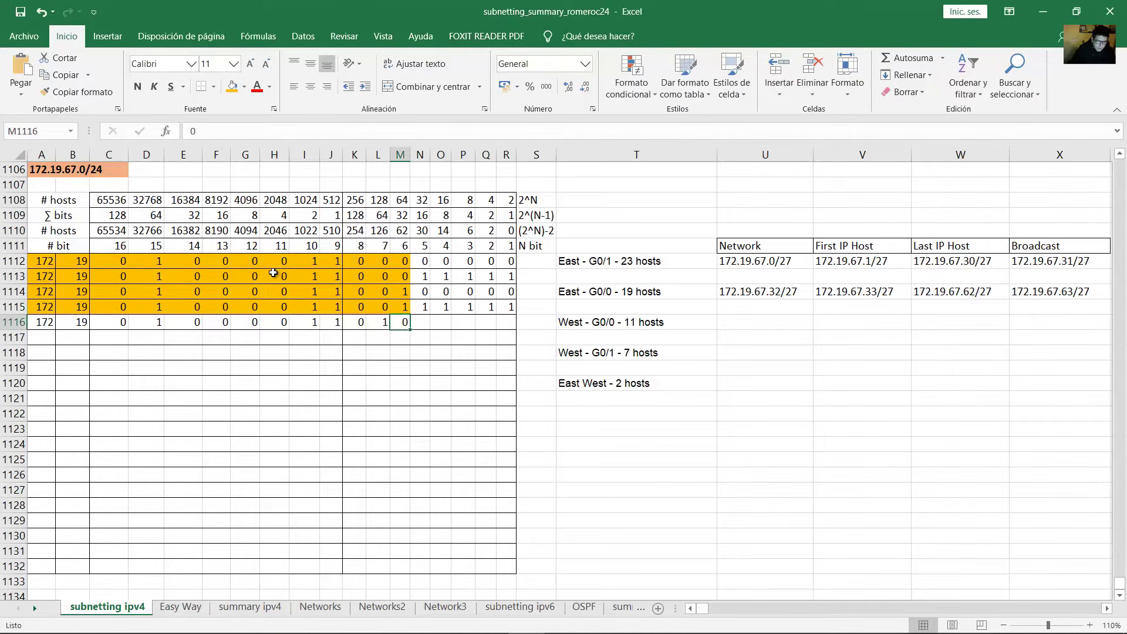
{"action": "type", "text": "0\t1\t0\t0\t0\t0\t0"}
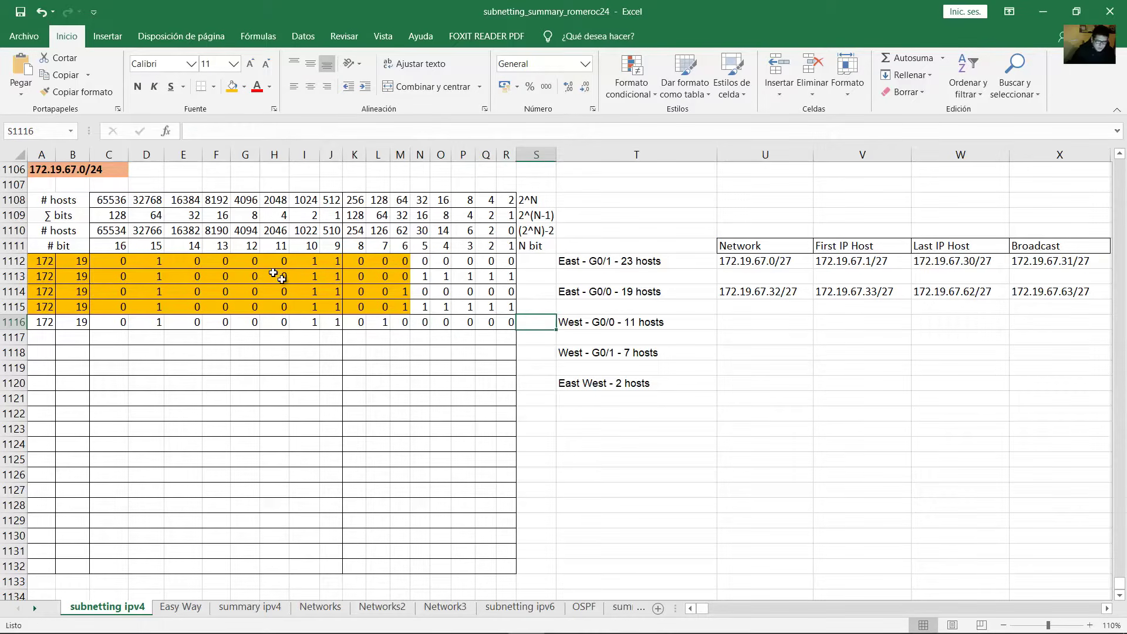
Check the West G0/0 requirement of 11 hosts against the host counts and shade the network portion A1116:N1116 orange.
{"action": "left_click", "coordinate": [643, 320]}
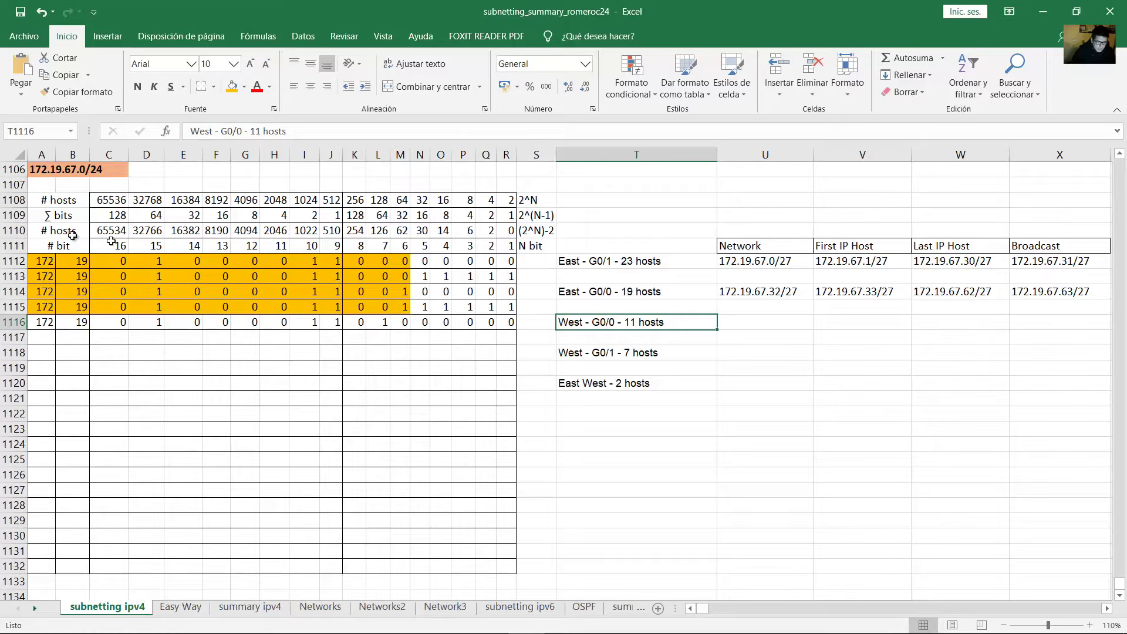
{"action": "left_click_drag", "start_coordinate": [68, 234], "coordinate": [41, 321]}
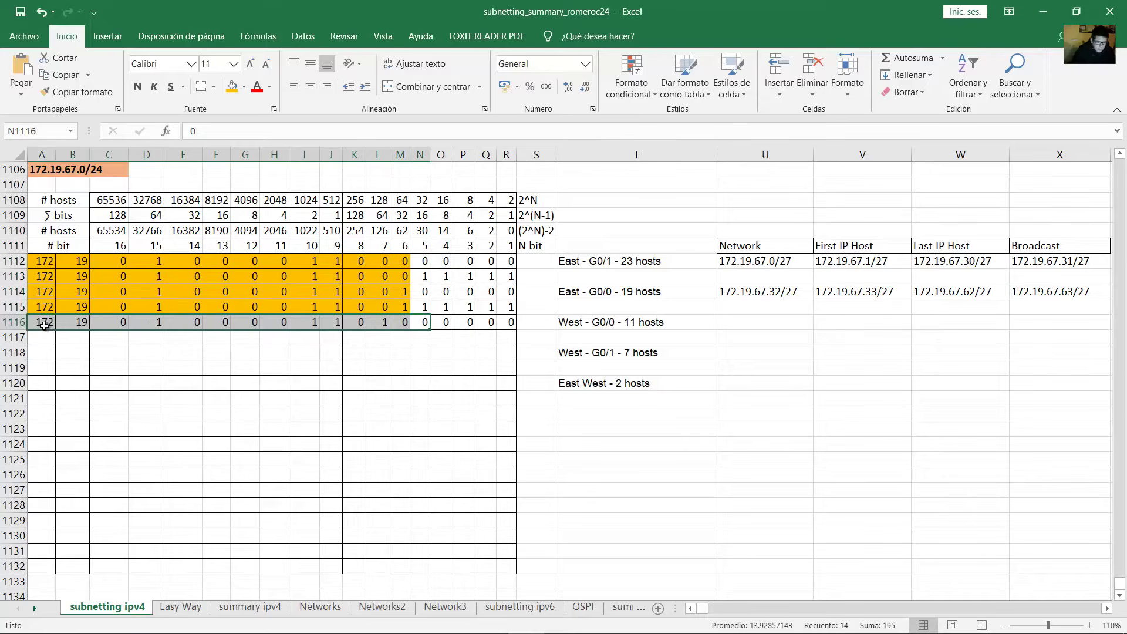
{"action": "left_click", "coordinate": [233, 88]}
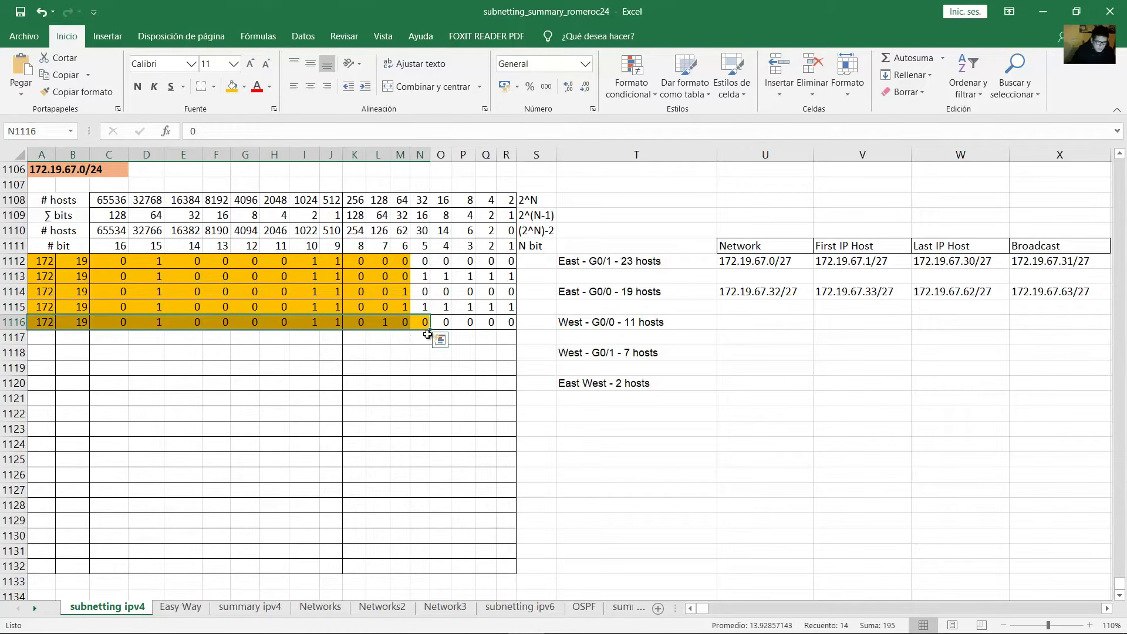
Copy the shaded network portion down to row 1117 and set the host bits O1117 to R1117 all to 1.
{"action": "left_click_drag", "start_coordinate": [429, 329], "coordinate": [431, 345]}
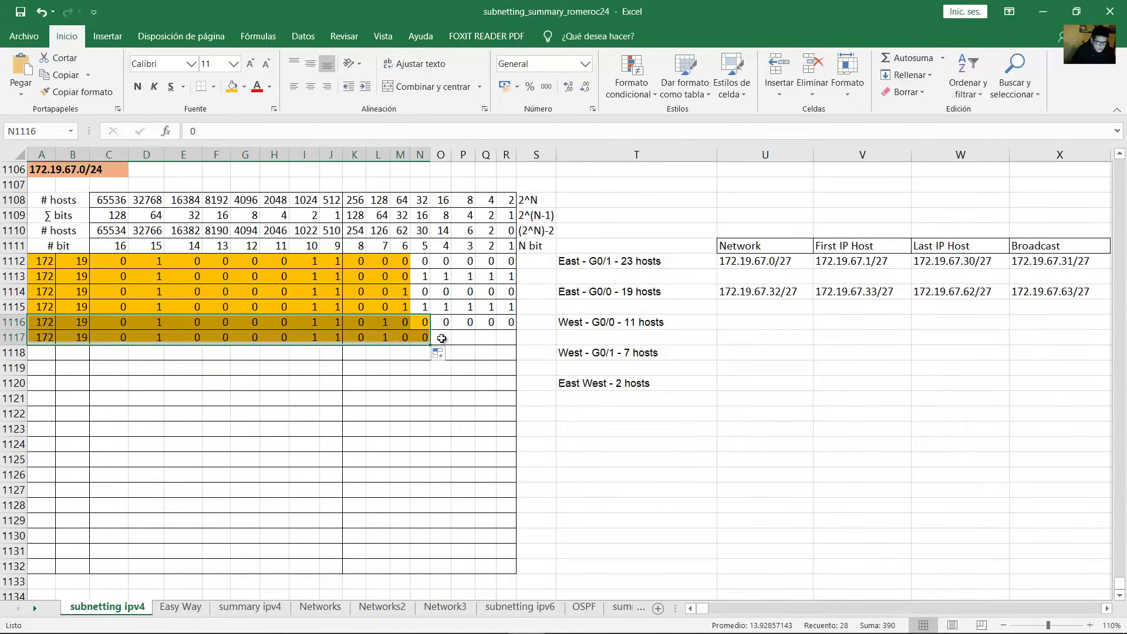
{"action": "left_click", "coordinate": [441, 337]}
{"action": "type", "text": "1"}
{"action": "key", "text": "Tab"}
{"action": "type", "text": "1"}
{"action": "key", "text": "Tab"}
{"action": "type", "text": "1"}
{"action": "key", "text": "Tab"}
{"action": "type", "text": "1"}
{"action": "key", "text": "Tab"}
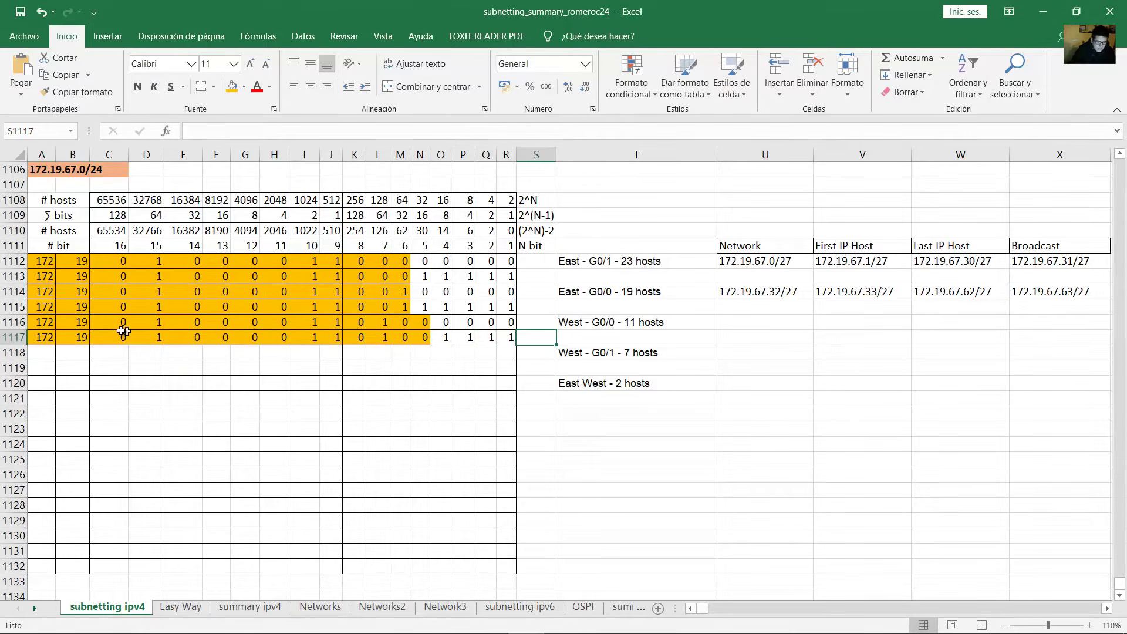
Read the bits of row 1116 and start the West G0/0 network address in U1116 with 172.19.67.64/.
{"action": "left_click", "coordinate": [49, 322]}
{"action": "left_click", "coordinate": [75, 322]}
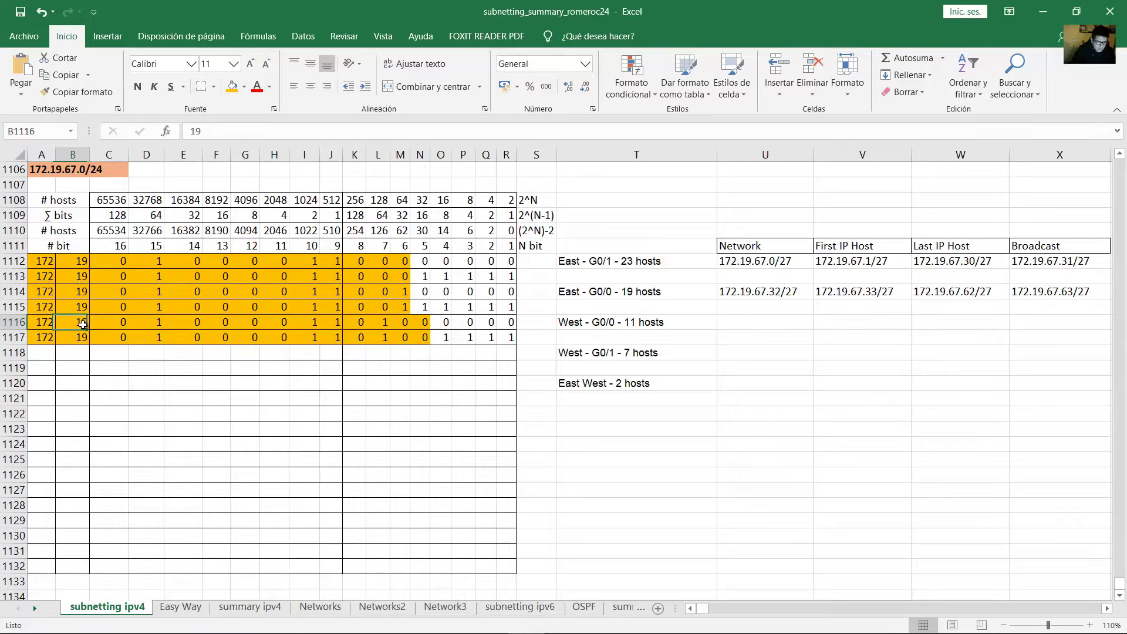
{"action": "left_click", "coordinate": [113, 321]}
{"action": "left_click_drag", "start_coordinate": [153, 322], "coordinate": [512, 322]}
{"action": "left_click", "coordinate": [752, 322]}
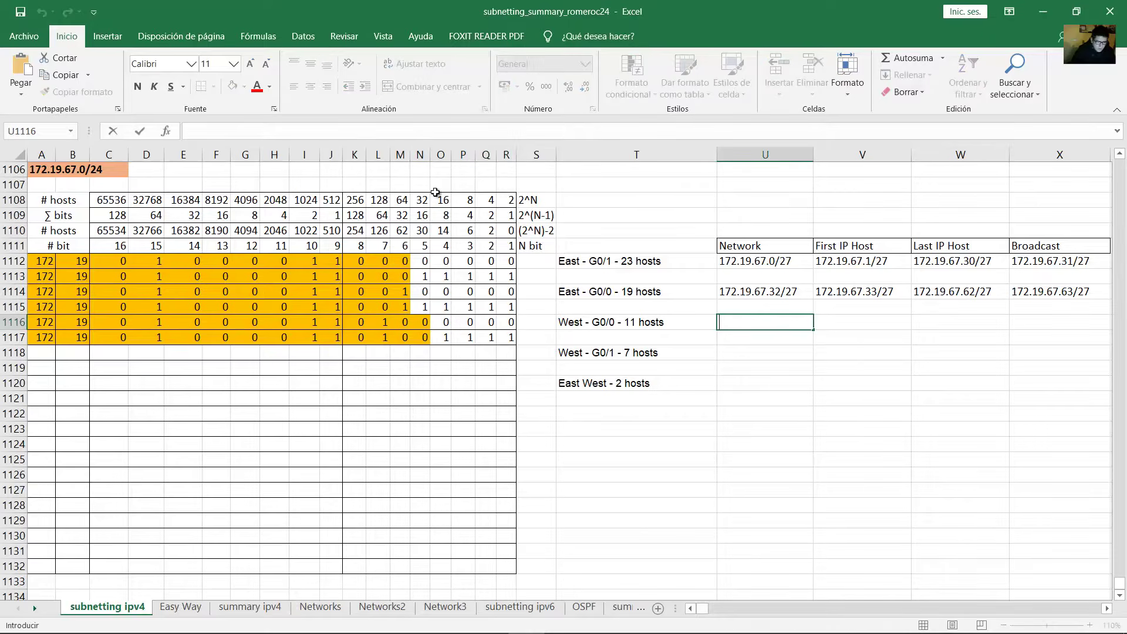
{"action": "type", "text": "172.19.67.64/"}
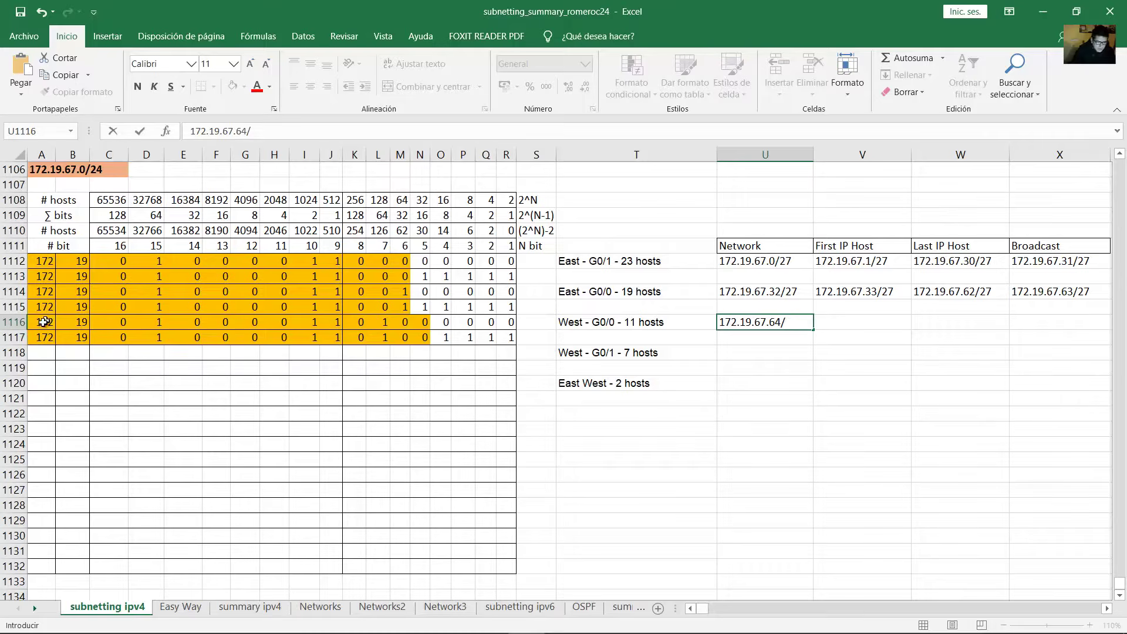
Count the shaded network bits in row 1116 and complete the address in U1116 with the prefix length 28.
{"action": "left_click", "coordinate": [77, 322]}
{"action": "left_click", "coordinate": [116, 325]}
{"action": "left_click_drag", "start_coordinate": [115, 325], "coordinate": [339, 324]}
{"action": "left_click", "coordinate": [355, 323]}
{"action": "left_click", "coordinate": [381, 323]}
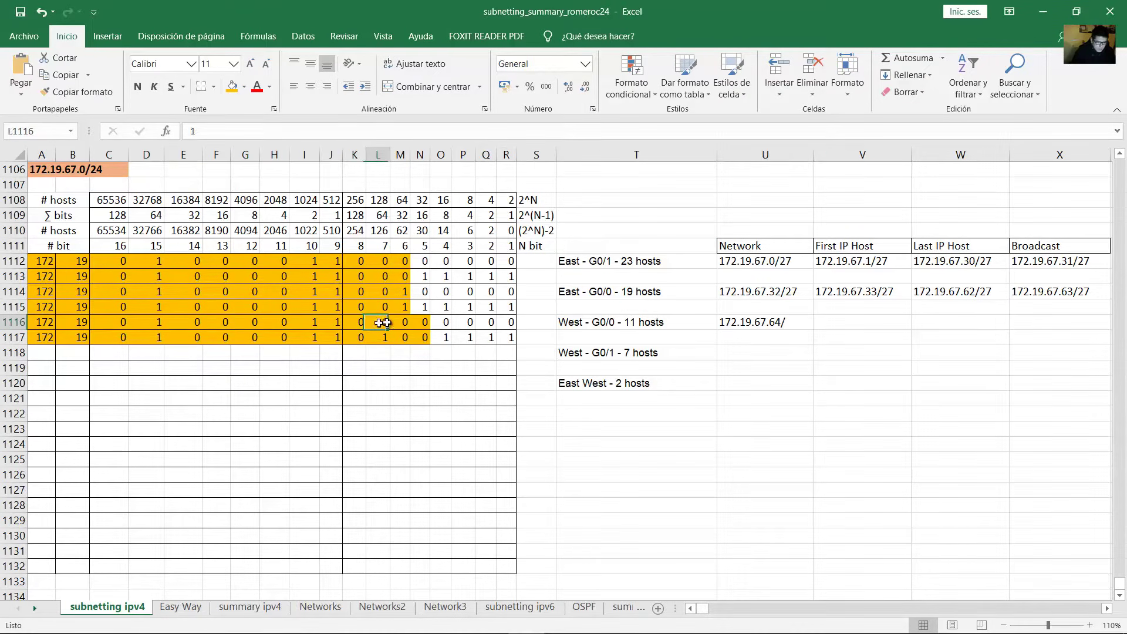
{"action": "left_click", "coordinate": [402, 323]}
{"action": "left_click", "coordinate": [432, 321]}
{"action": "left_click", "coordinate": [417, 320]}
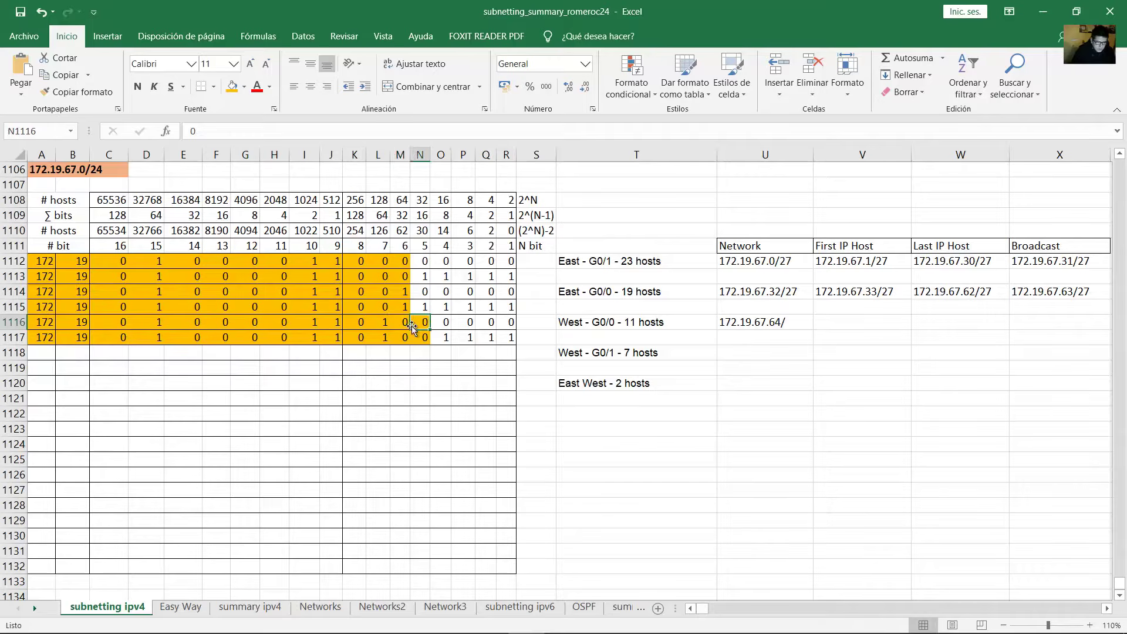
{"action": "double_click", "coordinate": [800, 323]}
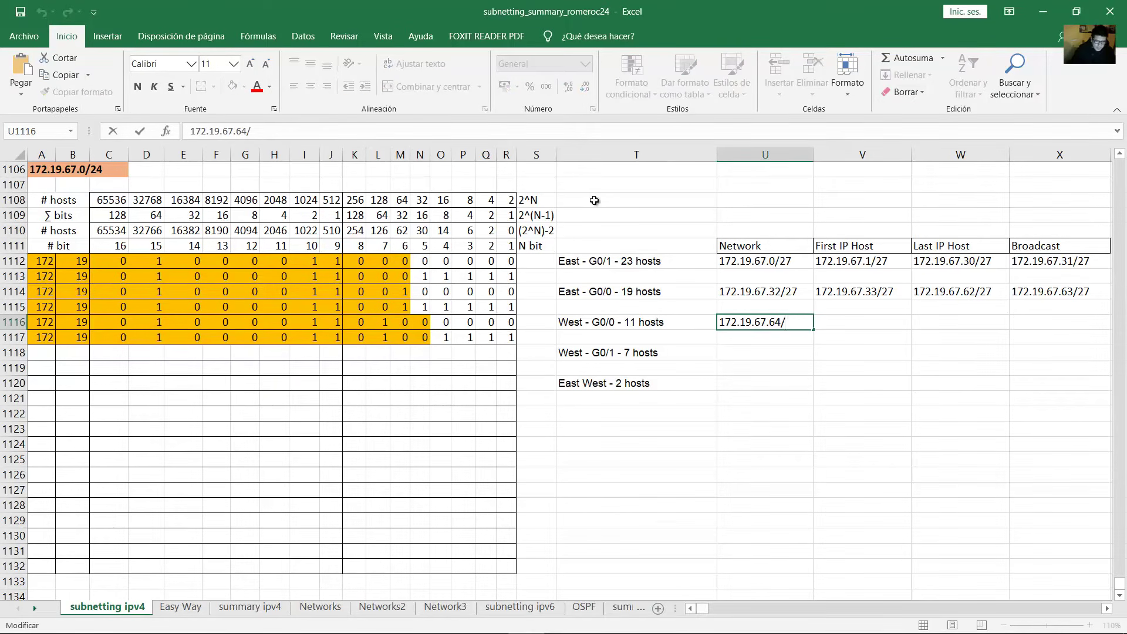
{"action": "type", "text": "28"}
{"action": "key", "text": "Tab"}
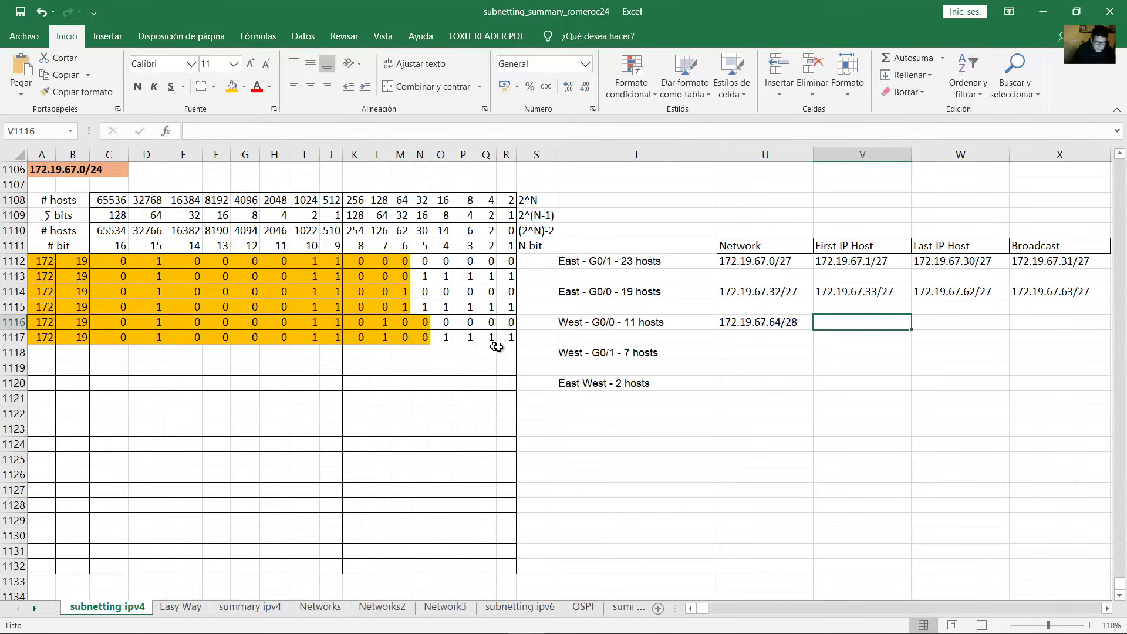
Add up the fourth-octet bits of row 1117 and enter the West G0/0 broadcast address 172.19.67.79/28 in X1116.
{"action": "left_click_drag", "start_coordinate": [506, 341], "coordinate": [42, 341]}
{"action": "left_click", "coordinate": [376, 338]}
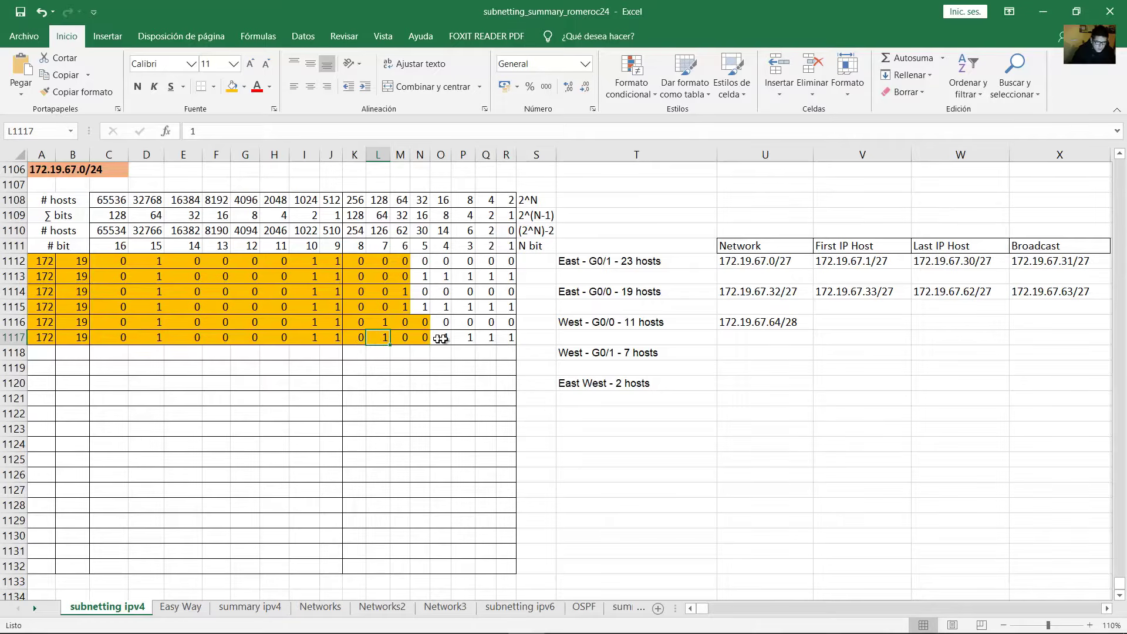
{"action": "left_click_drag", "start_coordinate": [441, 339], "coordinate": [510, 339]}
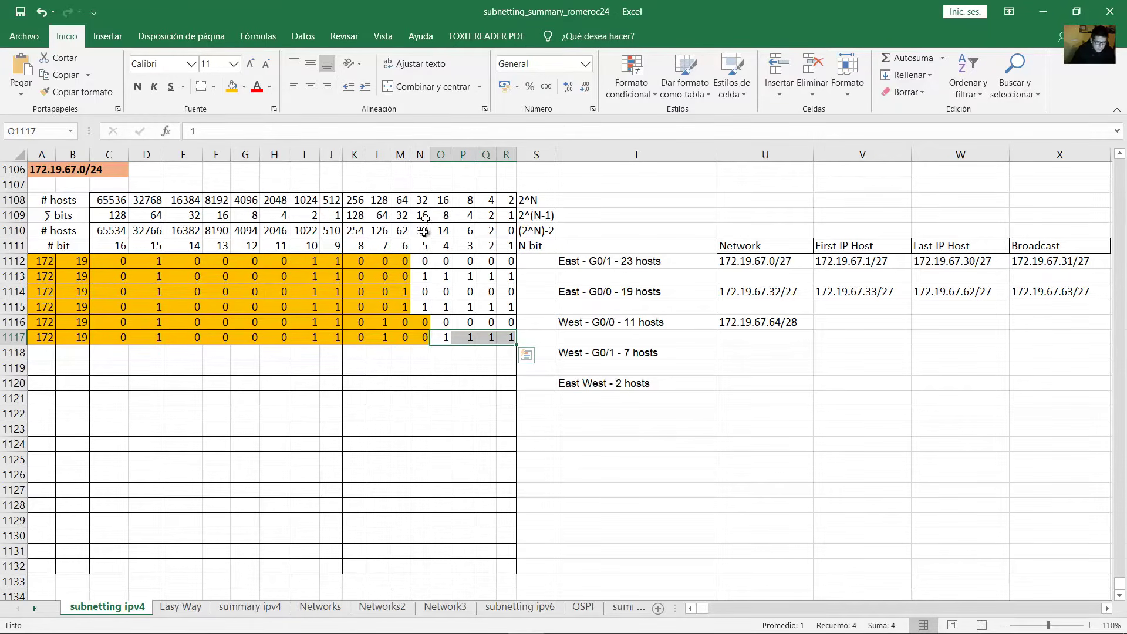
{"action": "left_click_drag", "start_coordinate": [425, 218], "coordinate": [502, 342]}
{"action": "left_click", "coordinate": [387, 339]}
{"action": "left_click", "coordinate": [1057, 323]}
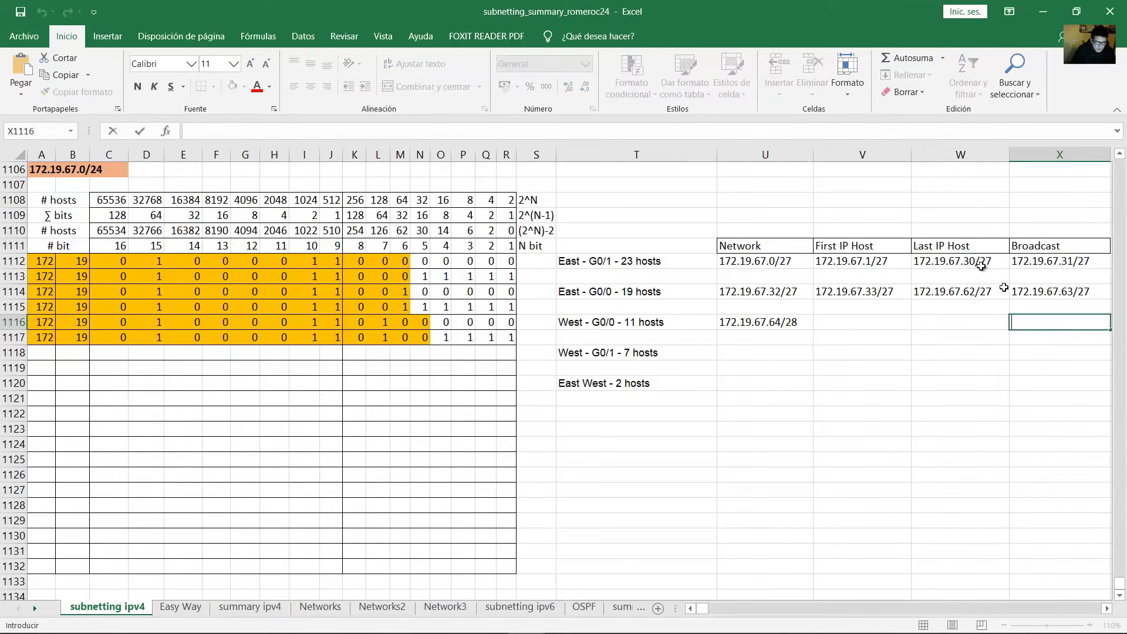
{"action": "type", "text": "172."}
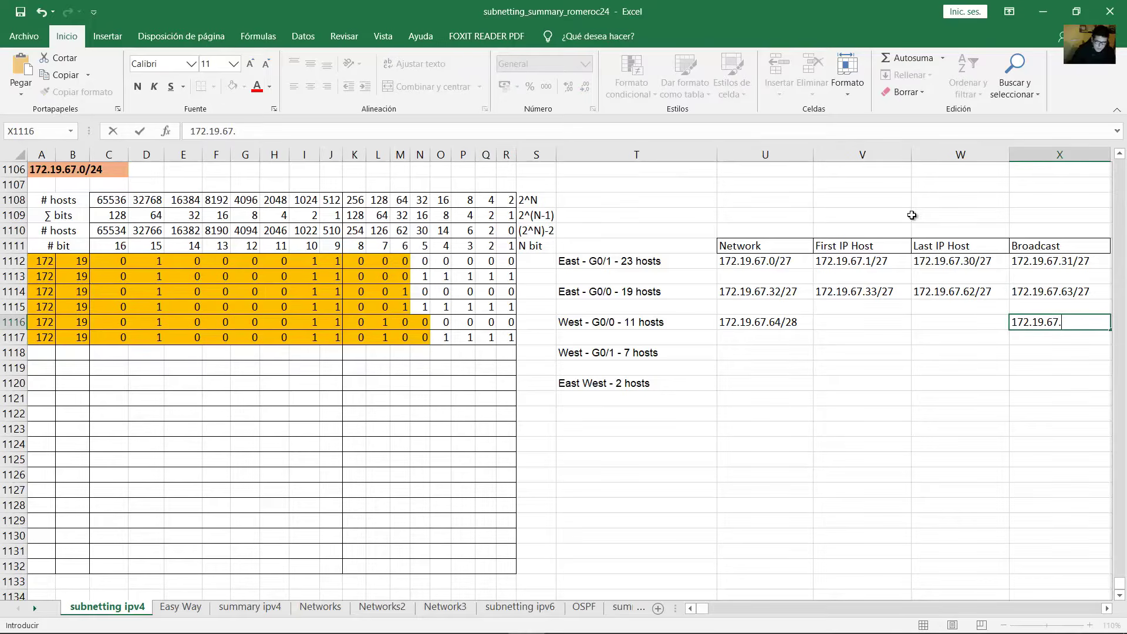
{"action": "type", "text": "19.67.79/28"}
{"action": "key", "text": "Return"}
{"action": "key", "text": "Up"}
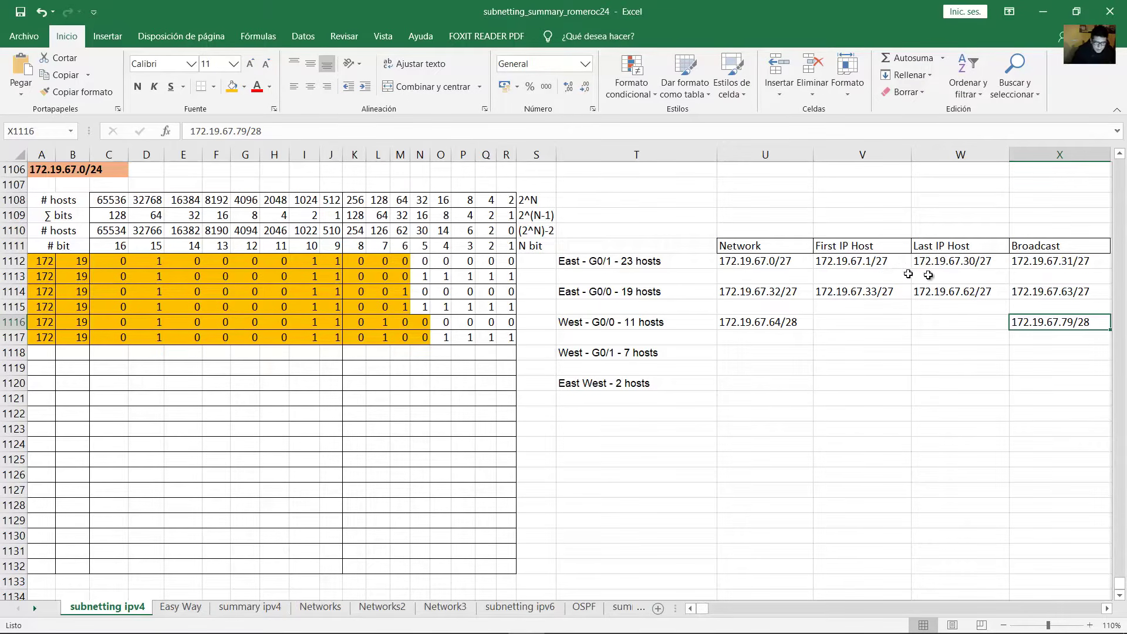
Compare the East G0/0 broadcast with the West G0/0 network address, and enter the first host 172.19.67.65/28 in V1116.
{"action": "left_click", "coordinate": [1062, 292]}
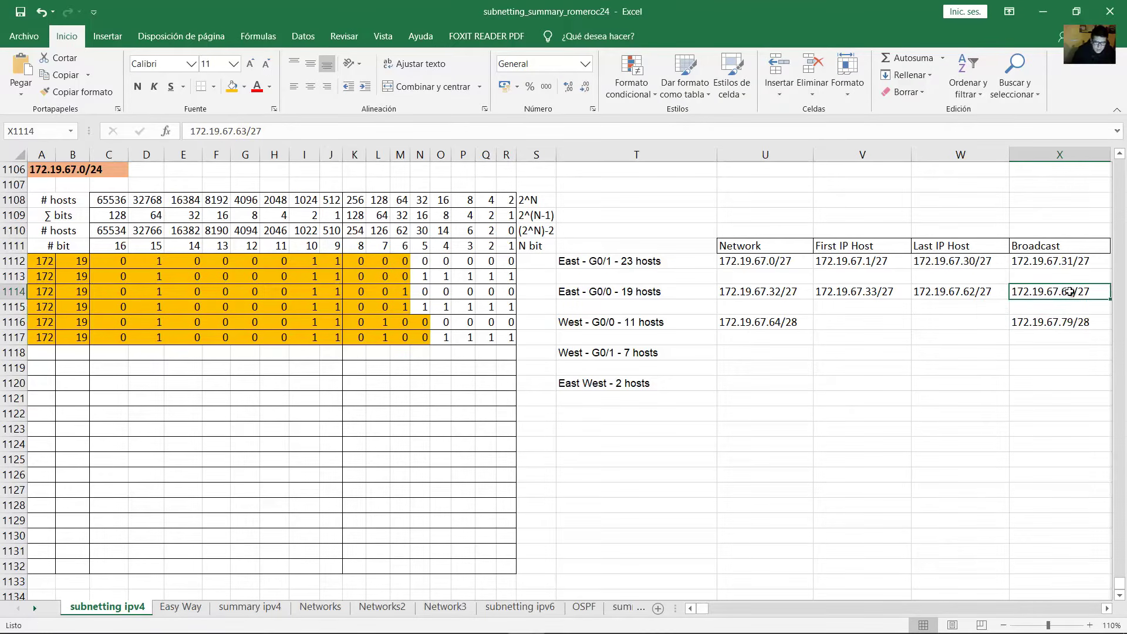
{"action": "double_click", "coordinate": [1074, 294]}
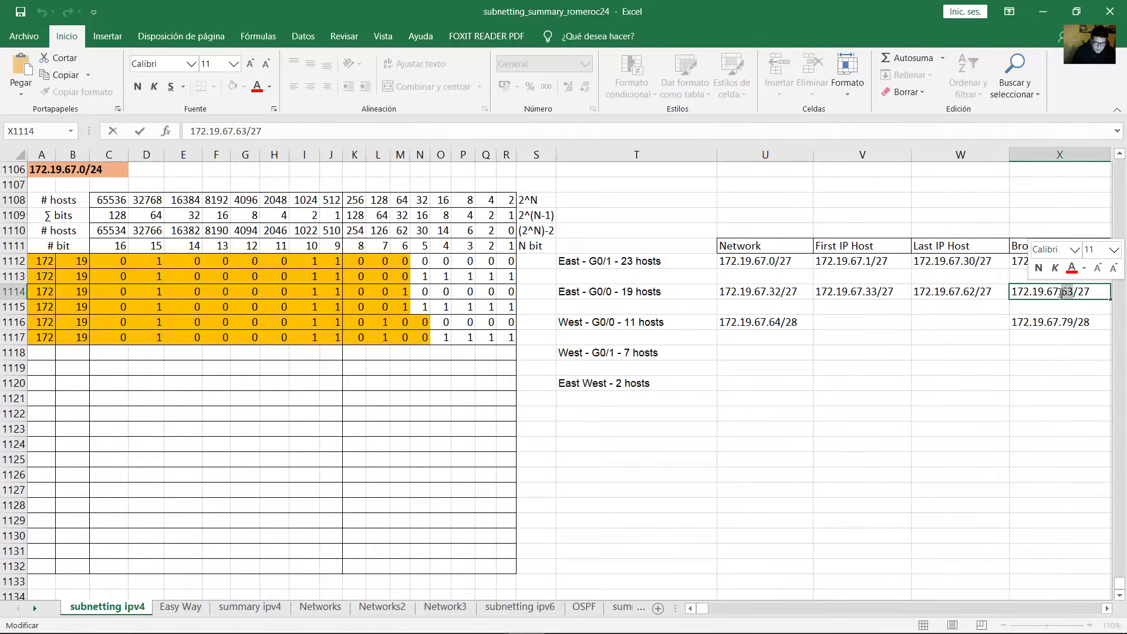
{"action": "left_click", "coordinate": [776, 322]}
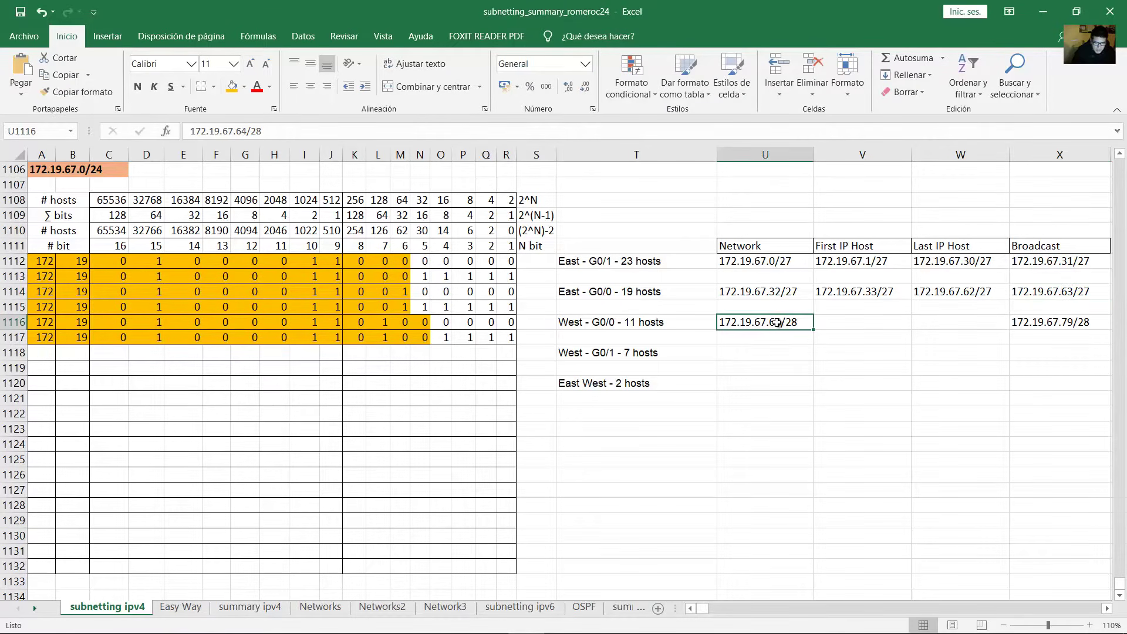
{"action": "double_click", "coordinate": [779, 323]}
{"action": "left_click_drag", "start_coordinate": [770, 325], "coordinate": [768, 324]}
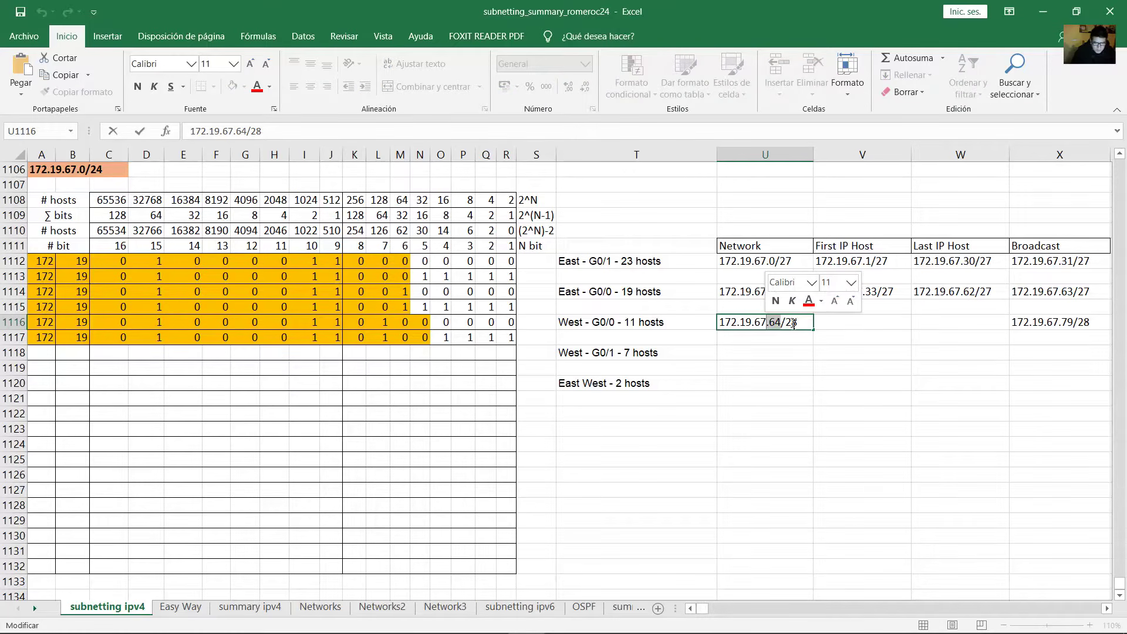
{"action": "left_click", "coordinate": [883, 326]}
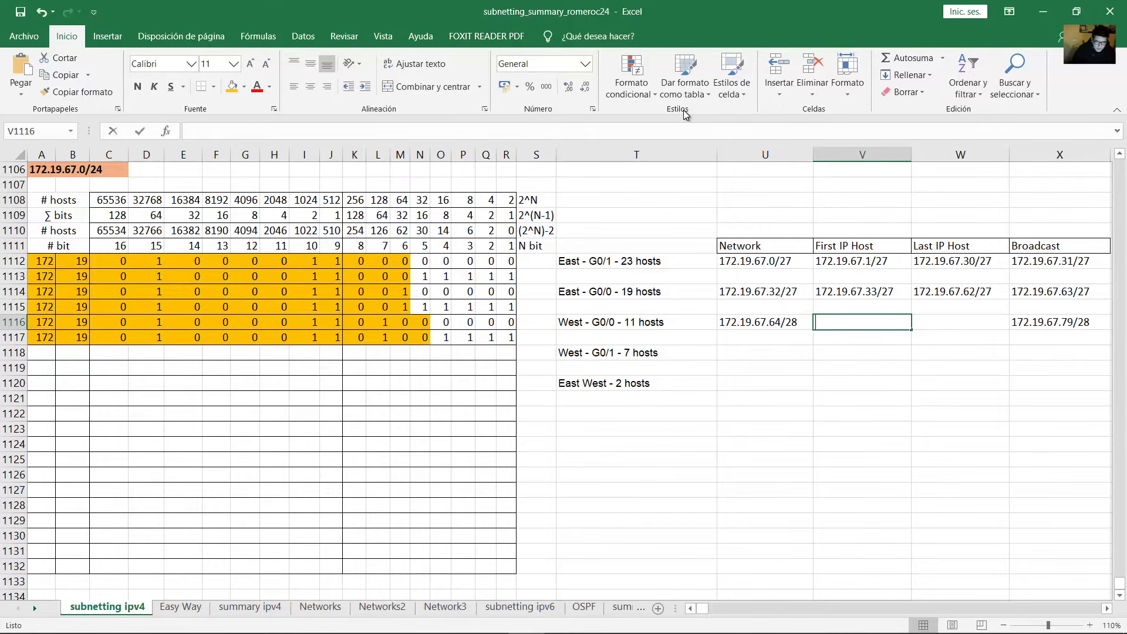
{"action": "type", "text": "172.19.67.65/28"}
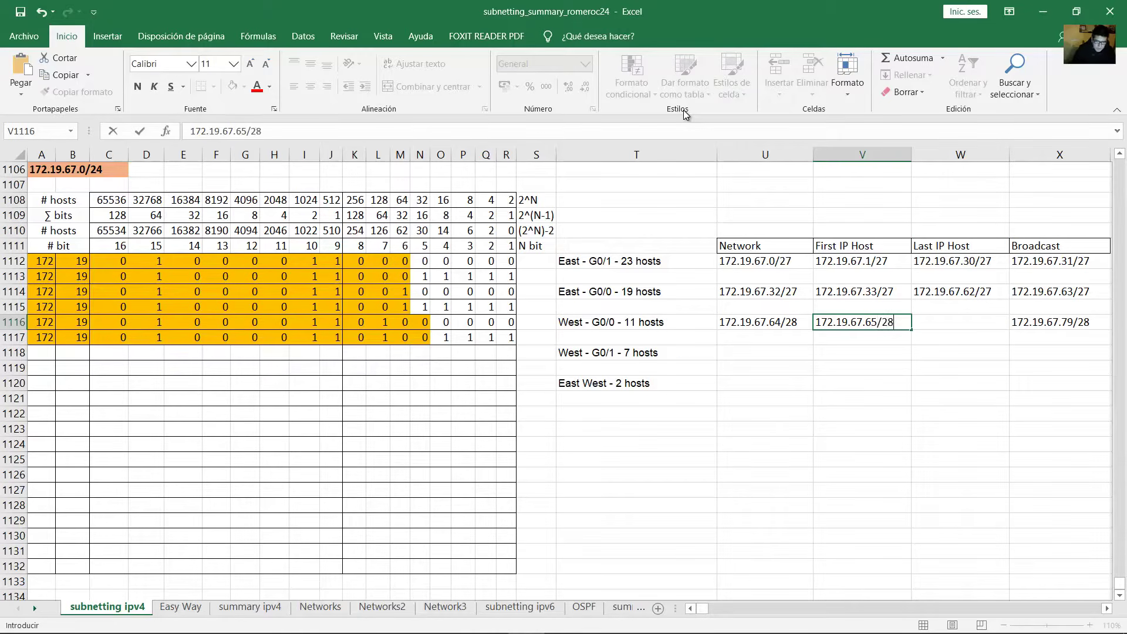
Enter the West G0/0 last host address 172.19.67.78/28 in W1116.
{"action": "key", "text": "Tab"}
{"action": "type", "text": "17"}
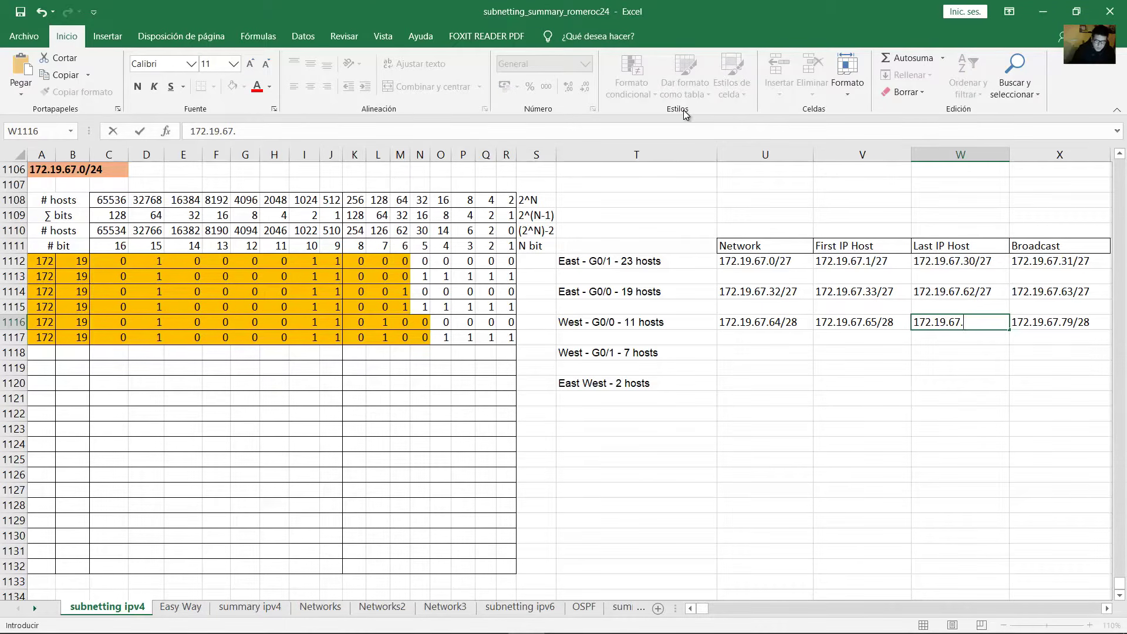
{"action": "type", "text": "28"}
{"action": "key", "text": "Return"}
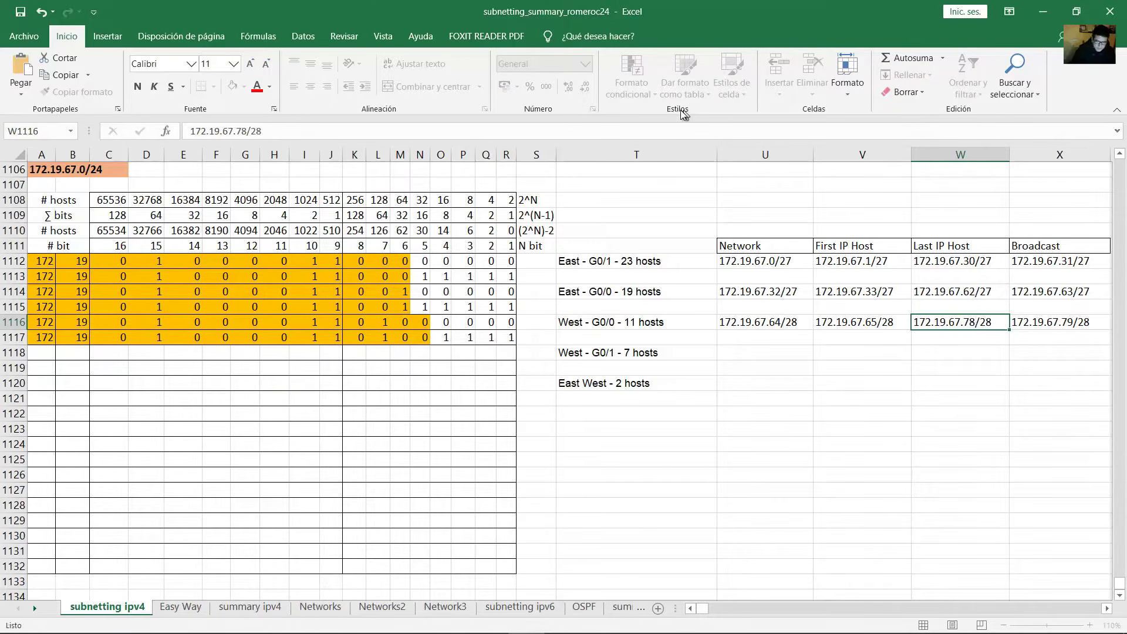
{"action": "key", "text": "Left"}
{"action": "left_click", "coordinate": [46, 357]}
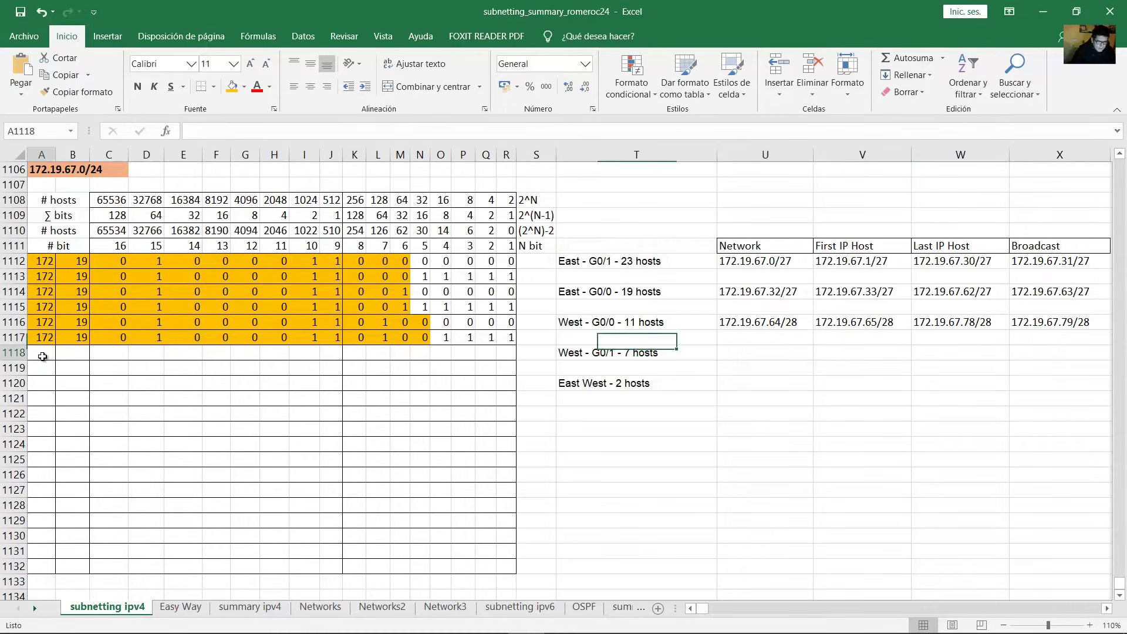
{"action": "type", "text": "172"}
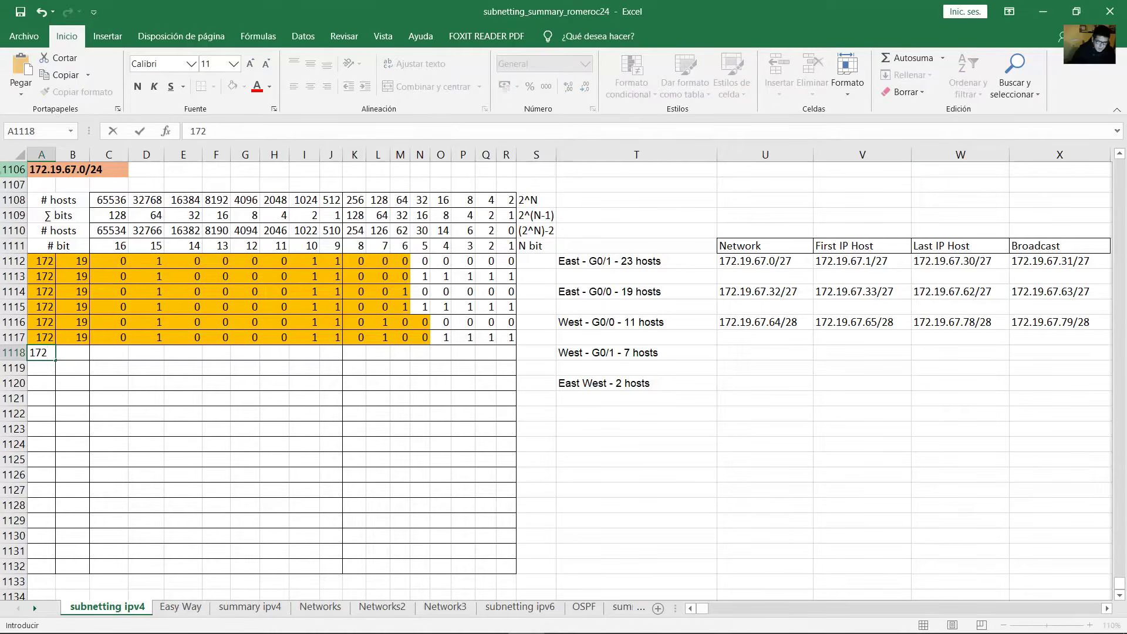
{"action": "key", "text": "Tab"}
{"action": "type", "text": "19"}
{"action": "key", "text": "Tab"}
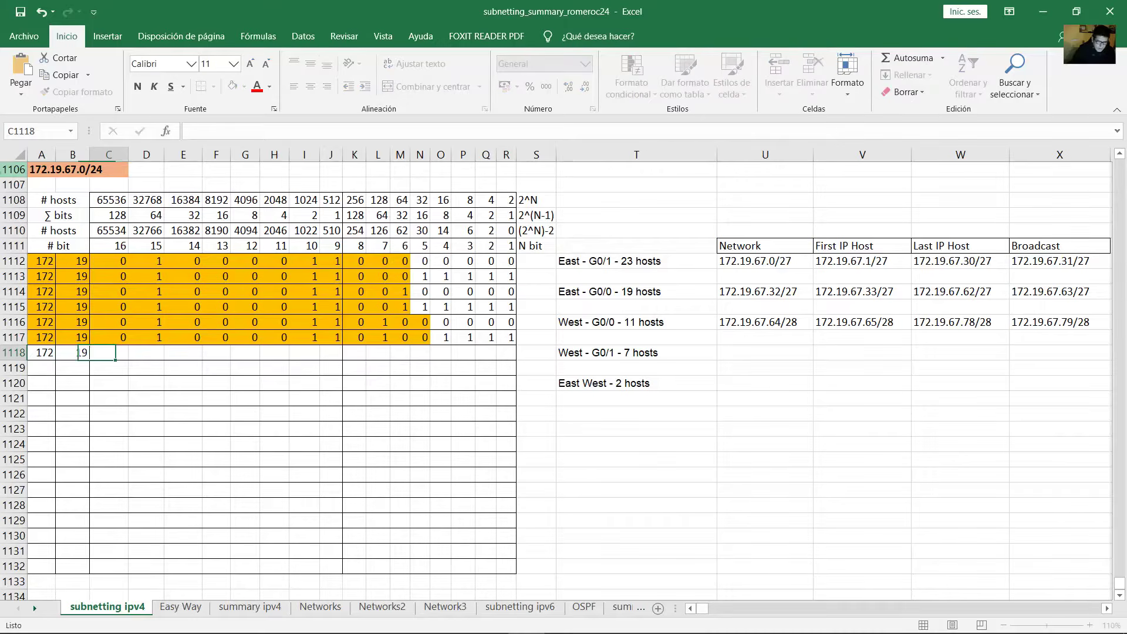
{"action": "type", "text": "0\t1\t0\t0\t0\t0"}
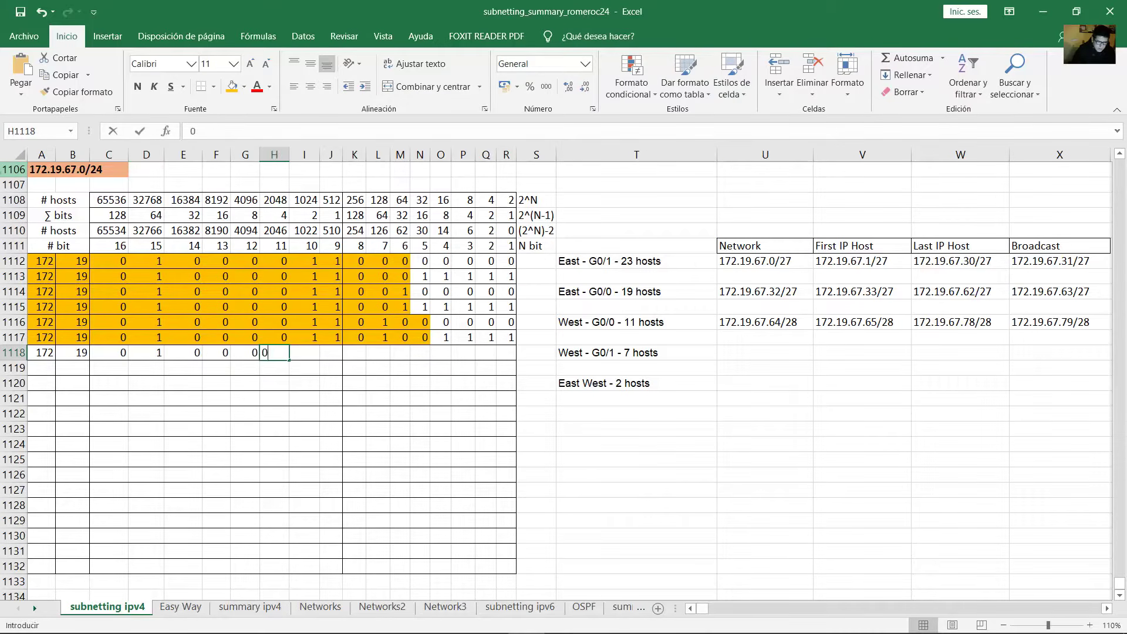
{"action": "type", "text": "\t1"}
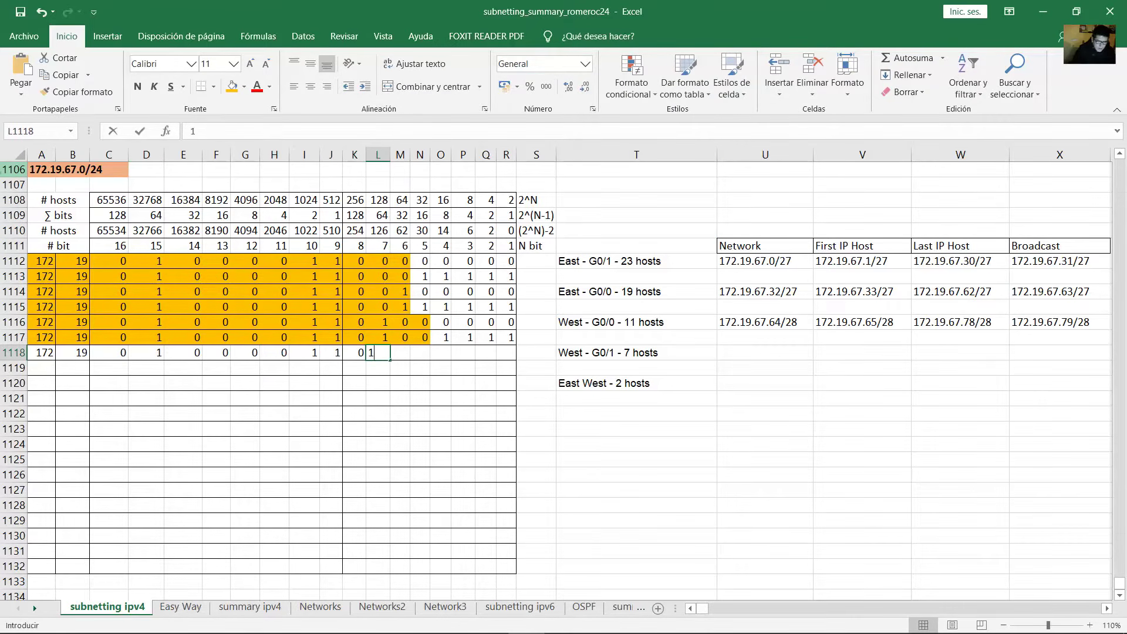
{"action": "type", "text": "\t1\t0\t1\t0"}
{"action": "key", "text": "Tab"}
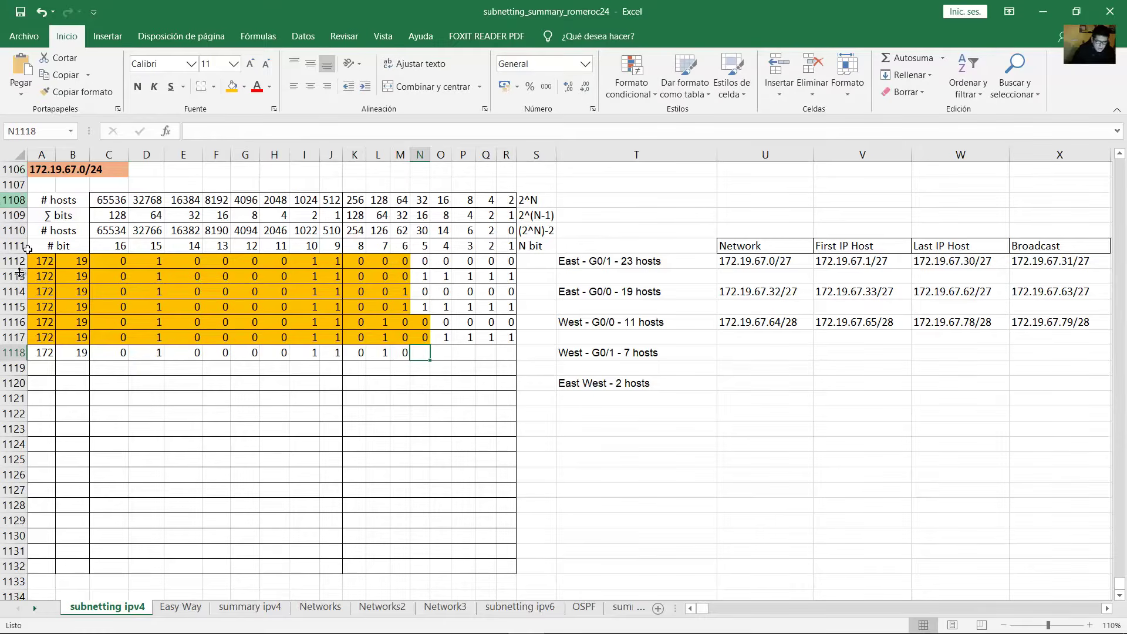
Complete the West G0/1 network's fourth octet with the bits 1 0 0 0 0 across N1118 to R1118.
{"action": "left_click_drag", "start_coordinate": [428, 339], "coordinate": [506, 352]}
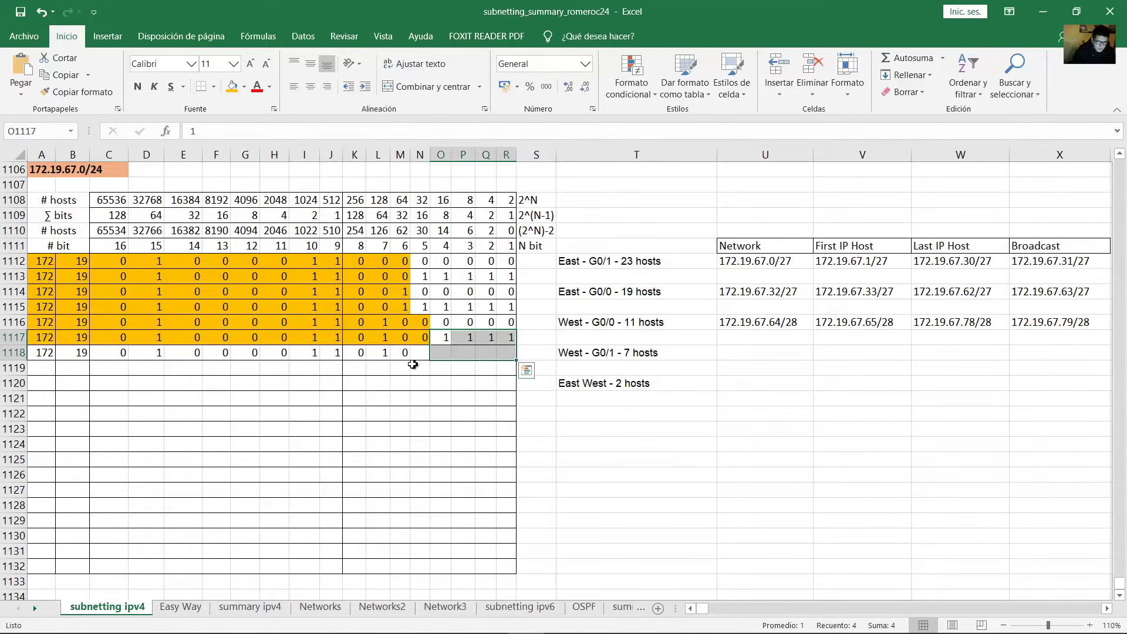
{"action": "left_click", "coordinate": [425, 356]}
{"action": "type", "text": "1\t0\t0\t0\t0"}
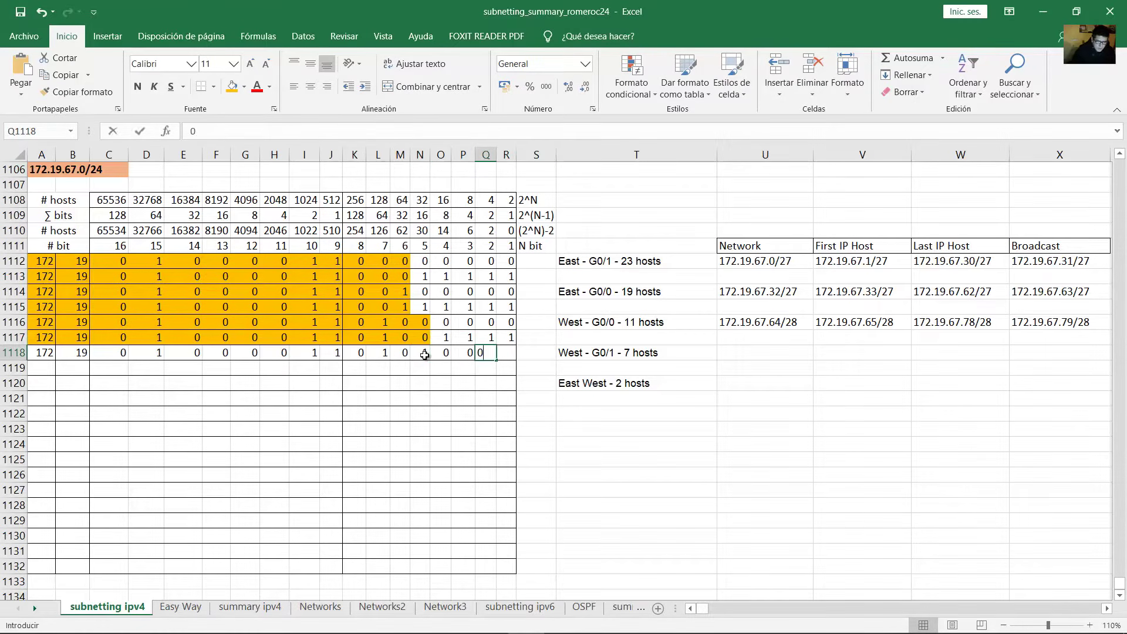
{"action": "left_click", "coordinate": [476, 382]}
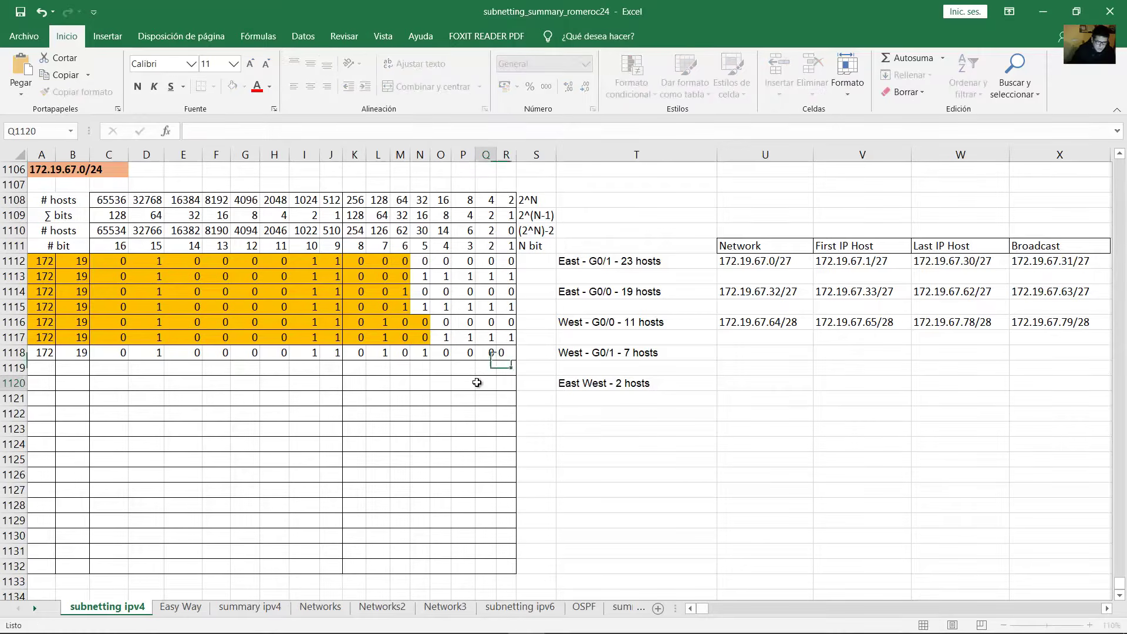
Check the West G0/1 requirement of 7 hosts against the host counts and shade the network portion A1118:N1118 orange.
{"action": "left_click", "coordinate": [631, 353]}
{"action": "double_click", "coordinate": [635, 355]}
{"action": "left_click_drag", "start_coordinate": [624, 354], "coordinate": [639, 354]}
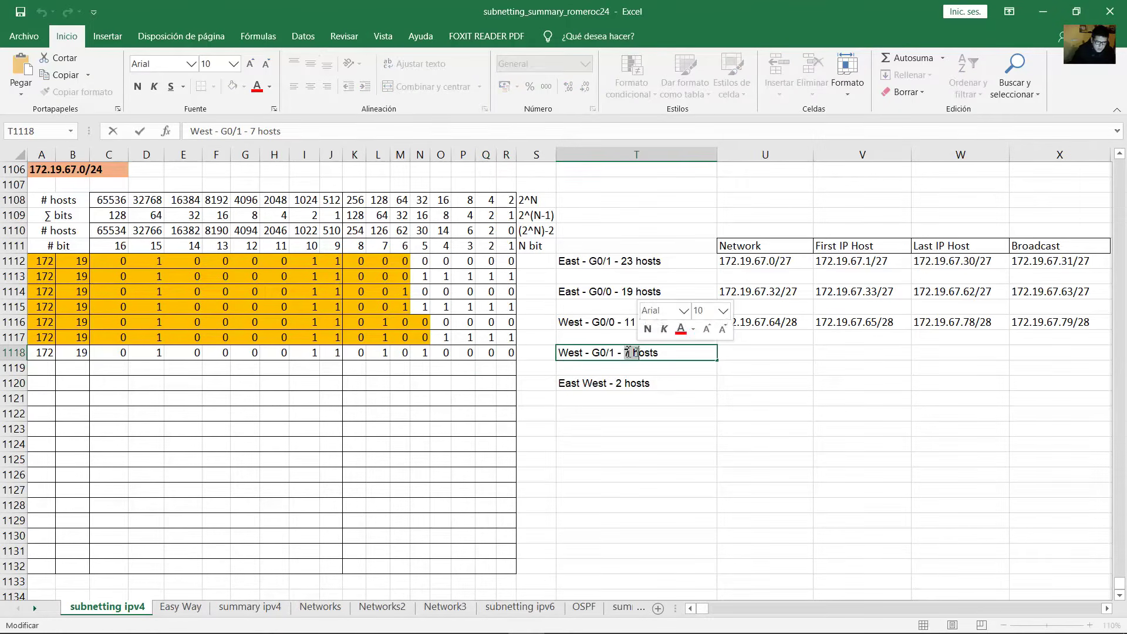
{"action": "left_click_drag", "start_coordinate": [67, 232], "coordinate": [50, 352]}
{"action": "left_click", "coordinate": [444, 232]}
{"action": "left_click", "coordinate": [415, 352]}
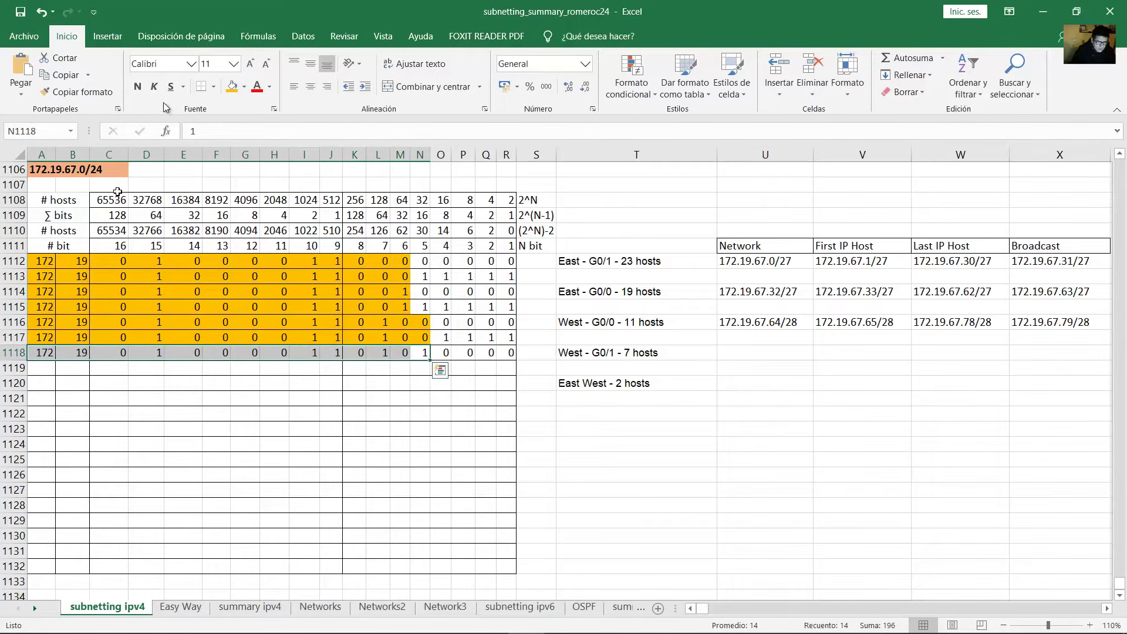
{"action": "left_click", "coordinate": [232, 87]}
Copy the shaded network portion down to row 1119 and set the host bits O1119 to R1119 all to 1.
{"action": "left_click_drag", "start_coordinate": [431, 361], "coordinate": [432, 376]}
{"action": "left_click", "coordinate": [441, 367]}
{"action": "type", "text": "1"}
{"action": "key", "text": "Tab"}
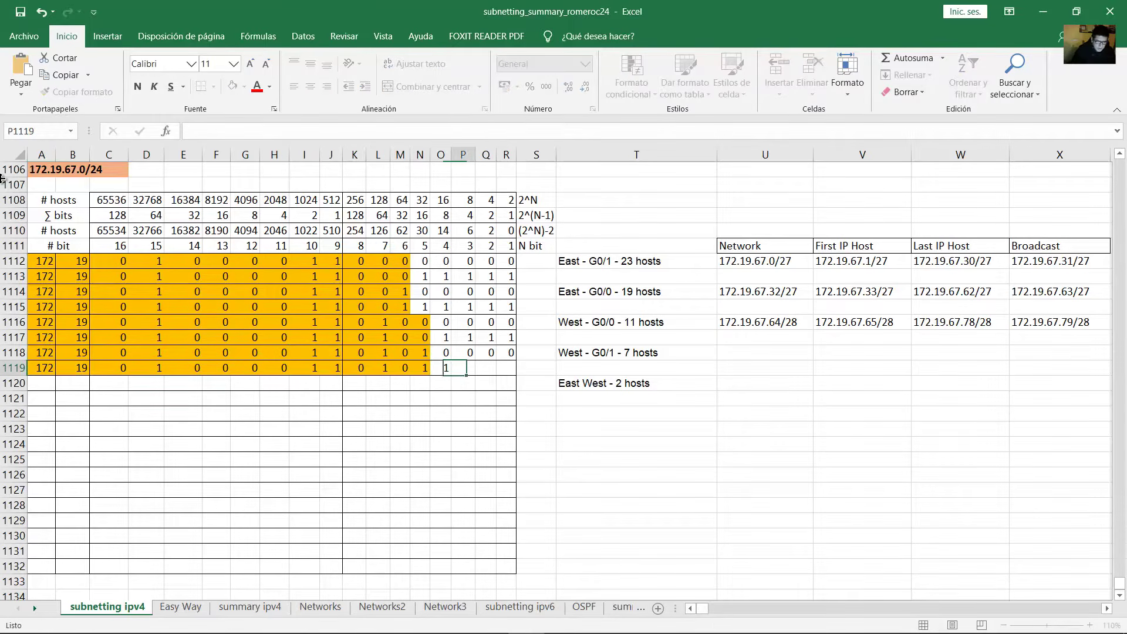
{"action": "type", "text": "1"}
{"action": "key", "text": "Tab"}
{"action": "type", "text": "1"}
{"action": "key", "text": "Tab"}
{"action": "type", "text": "1"}
{"action": "key", "text": "Tab"}
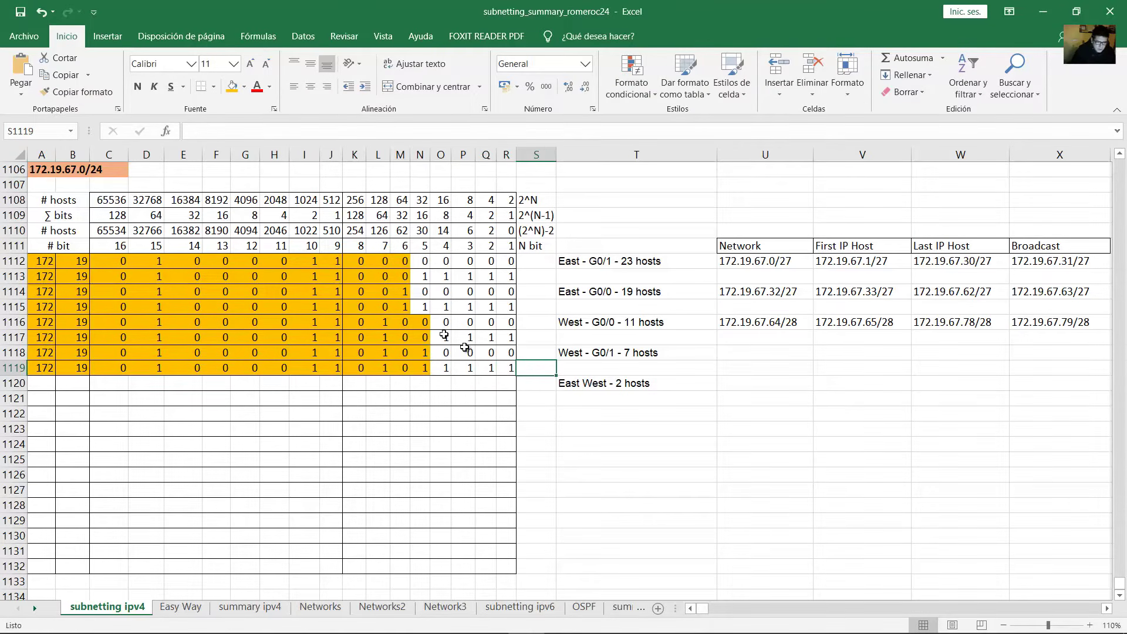
Enter the West G0/1 network address 172.19.67.80/28 in U1118, based on the bits of row 1118.
{"action": "left_click_drag", "start_coordinate": [508, 352], "coordinate": [65, 353]}
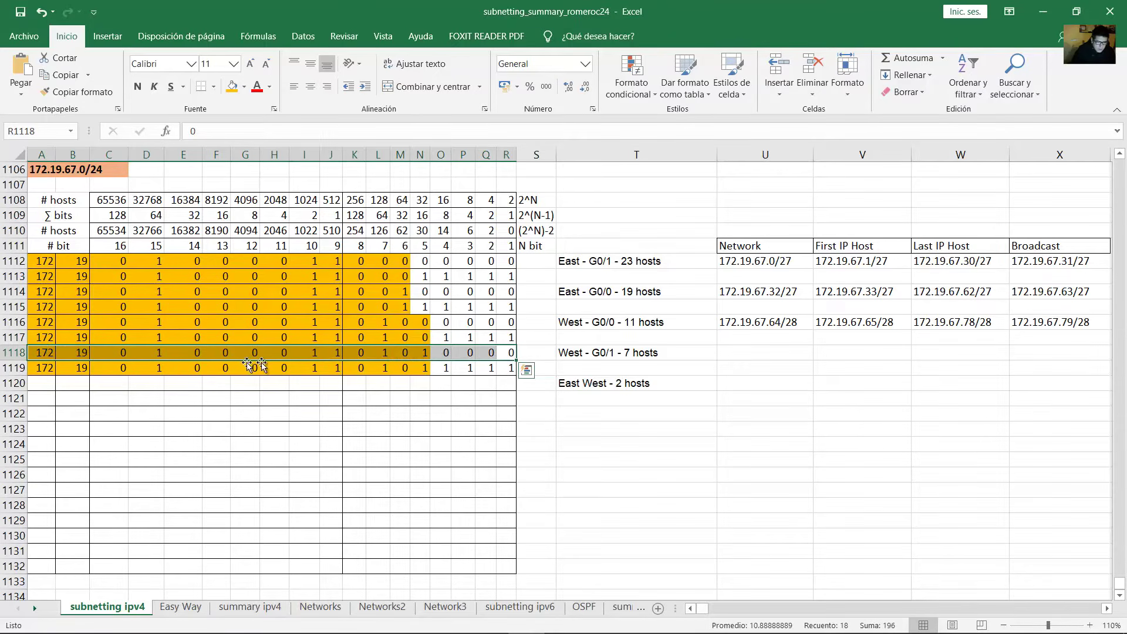
{"action": "left_click", "coordinate": [386, 352]}
{"action": "left_click", "coordinate": [422, 355]}
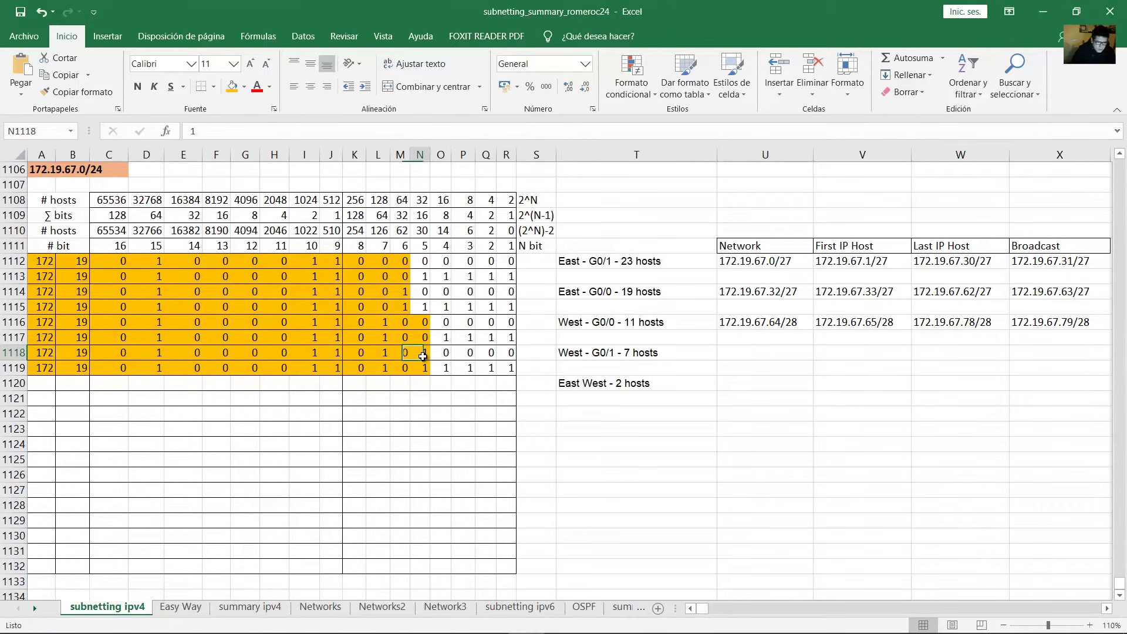
{"action": "double_click", "coordinate": [737, 352]}
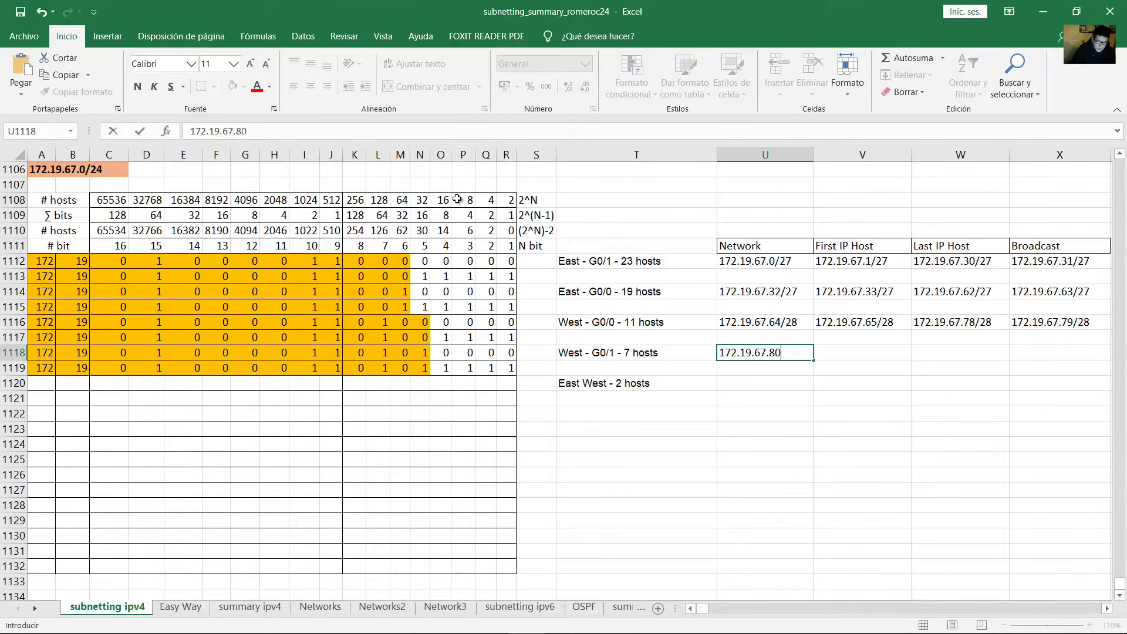
{"action": "type", "text": "172.19.67.80/28"}
Work out the West G0/1 broadcast from the bits of row 1119 and enter 172.19.67.95/28 in X1118.
{"action": "left_click", "coordinate": [498, 368]}
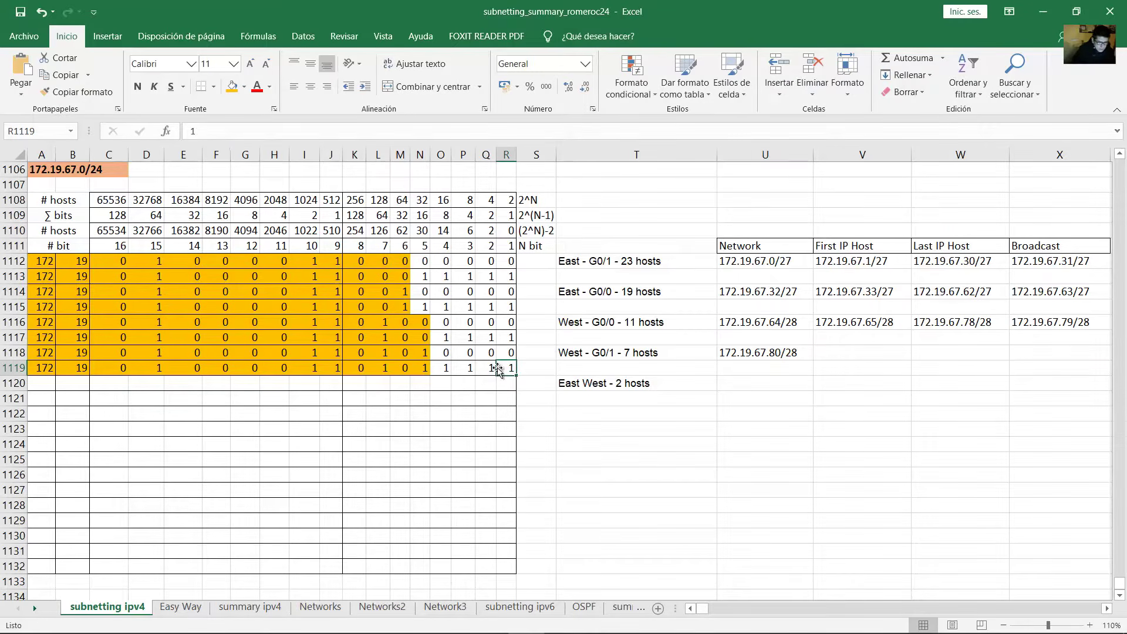
{"action": "left_click_drag", "start_coordinate": [509, 368], "coordinate": [38, 367]}
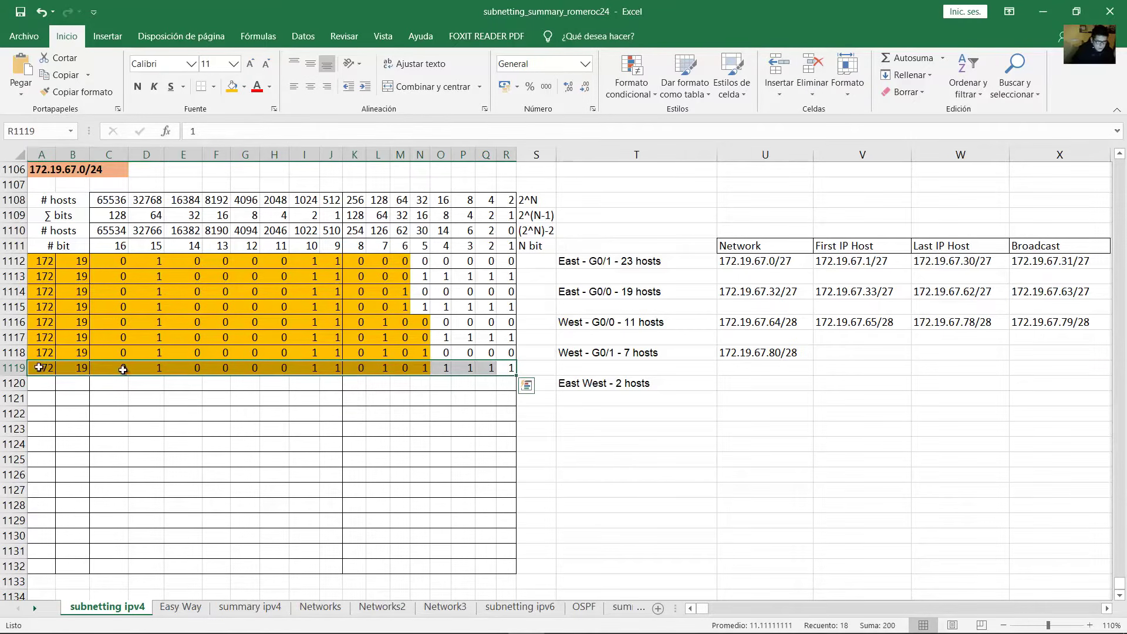
{"action": "left_click", "coordinate": [385, 368]}
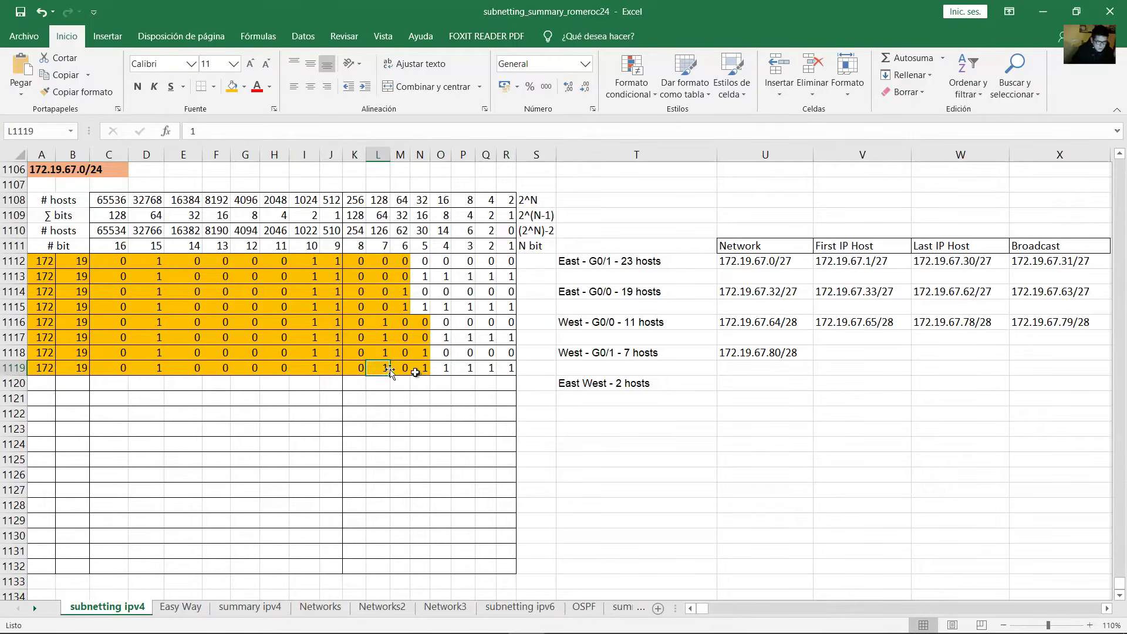
{"action": "left_click_drag", "start_coordinate": [422, 369], "coordinate": [508, 368]}
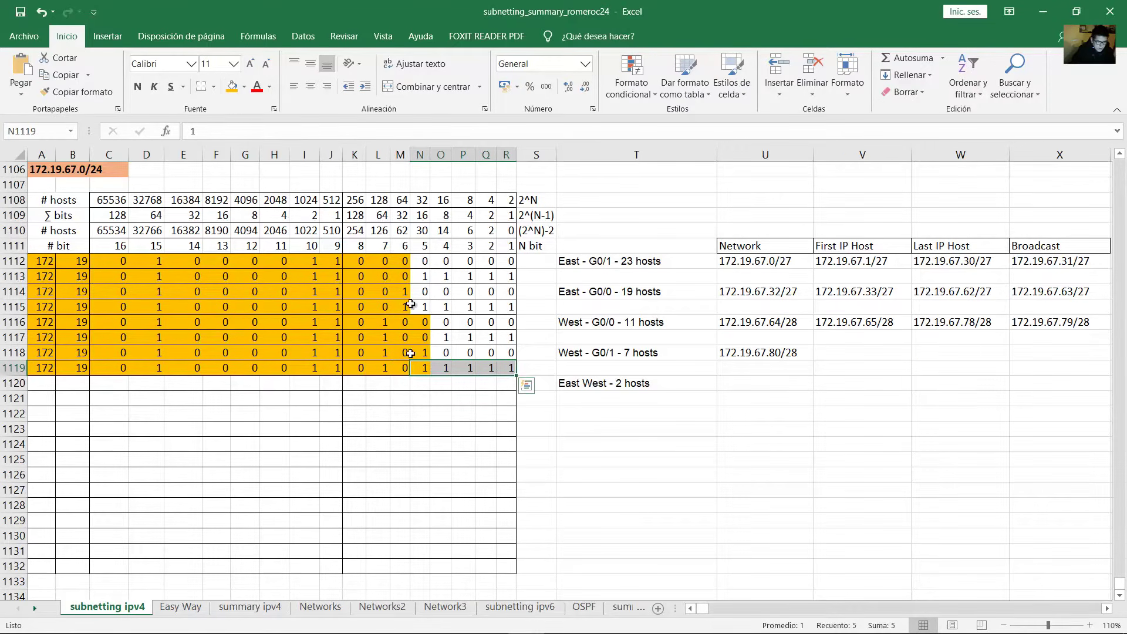
{"action": "left_click_drag", "start_coordinate": [403, 218], "coordinate": [512, 368]}
{"action": "left_click_drag", "start_coordinate": [424, 368], "coordinate": [511, 369]}
{"action": "double_click", "coordinate": [1060, 352]}
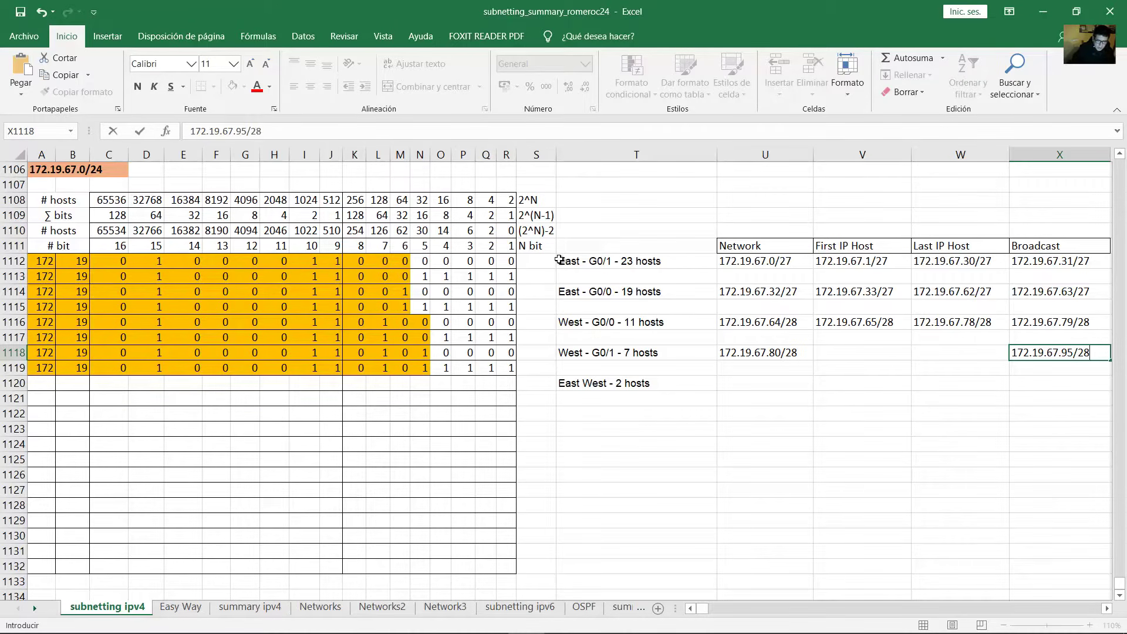
{"action": "key", "text": "Return"}
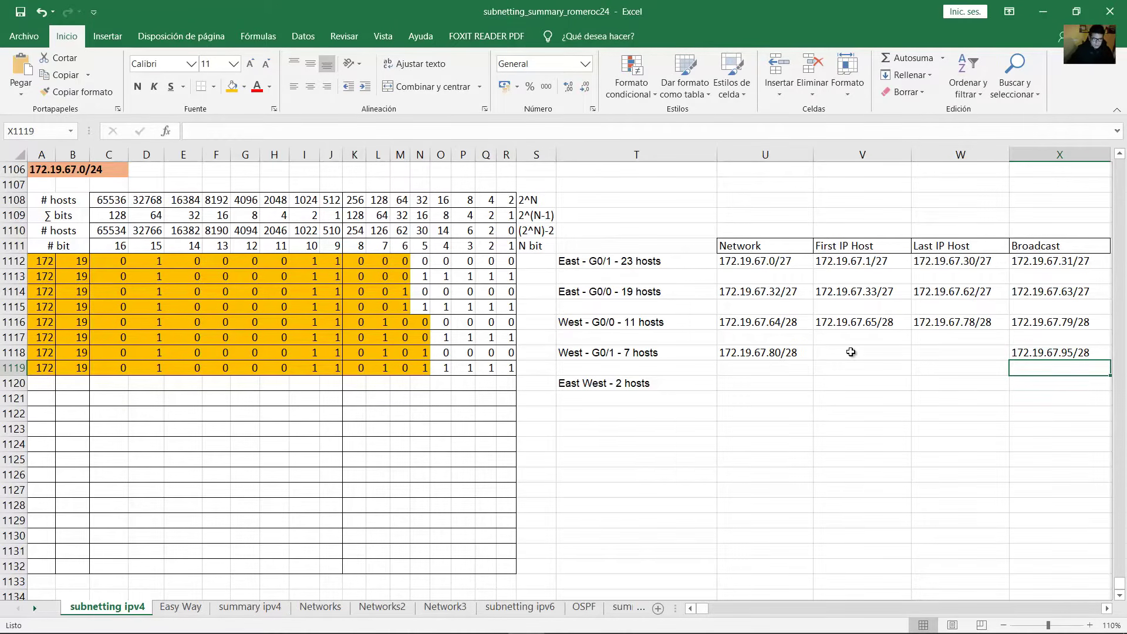
Enter the West G0/1 first host 172.19.67.81/28 in V1118 and last host 172.19.67.94/28 in W1118.
{"action": "left_click", "coordinate": [852, 352]}
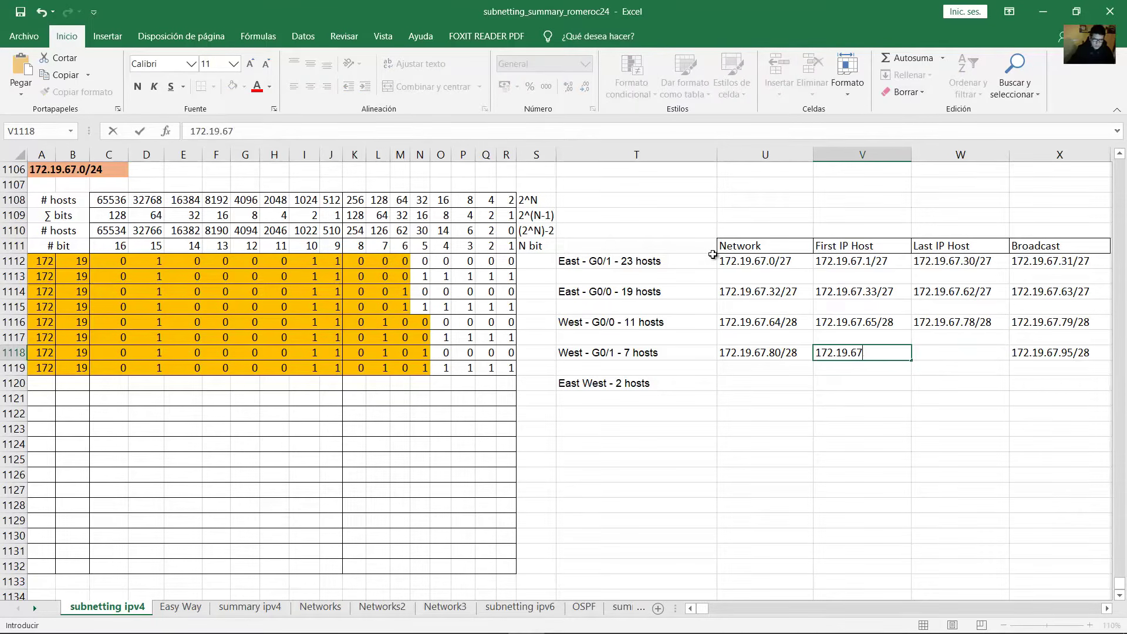
{"action": "type", "text": "172.19.67.81/28"}
{"action": "key", "text": "Tab"}
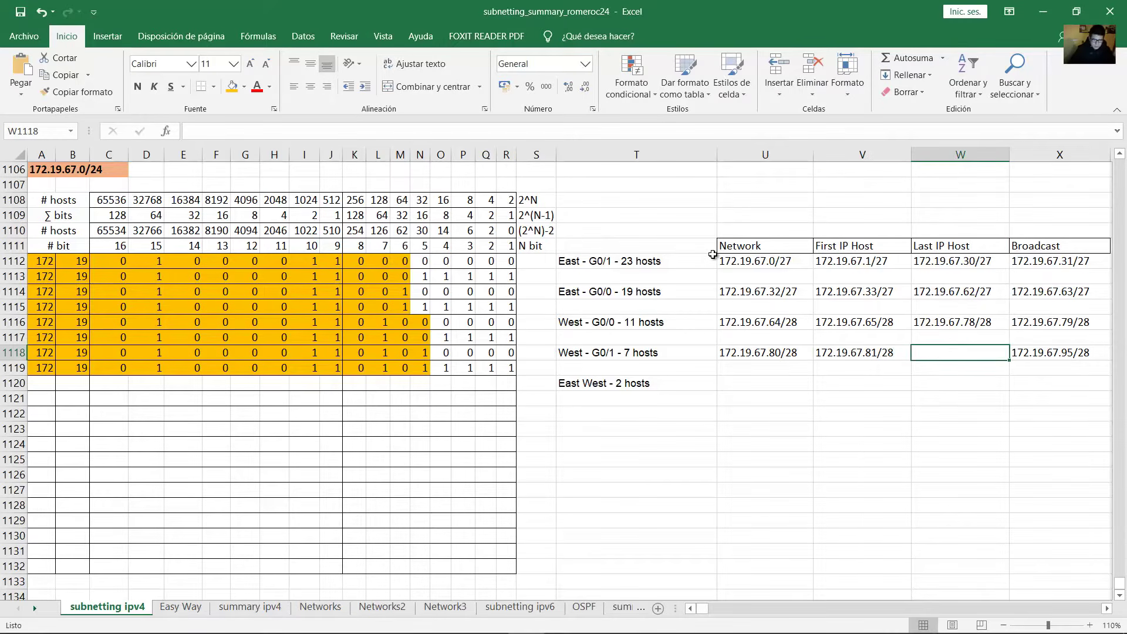
{"action": "type", "text": "172.19.67.94/28"}
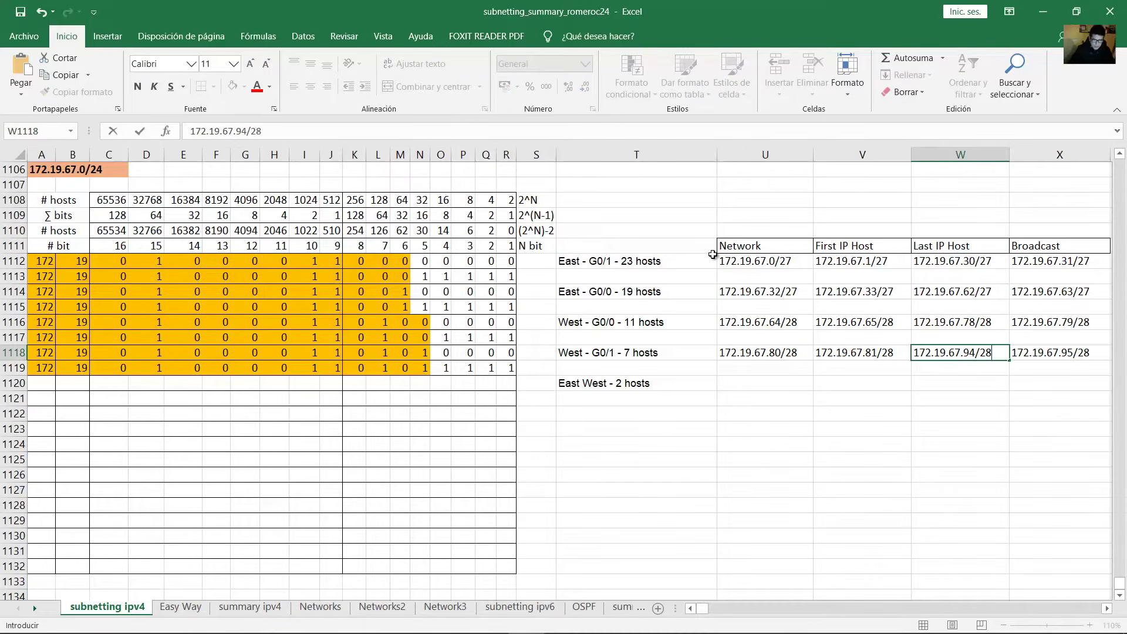
{"action": "key", "text": "Return"}
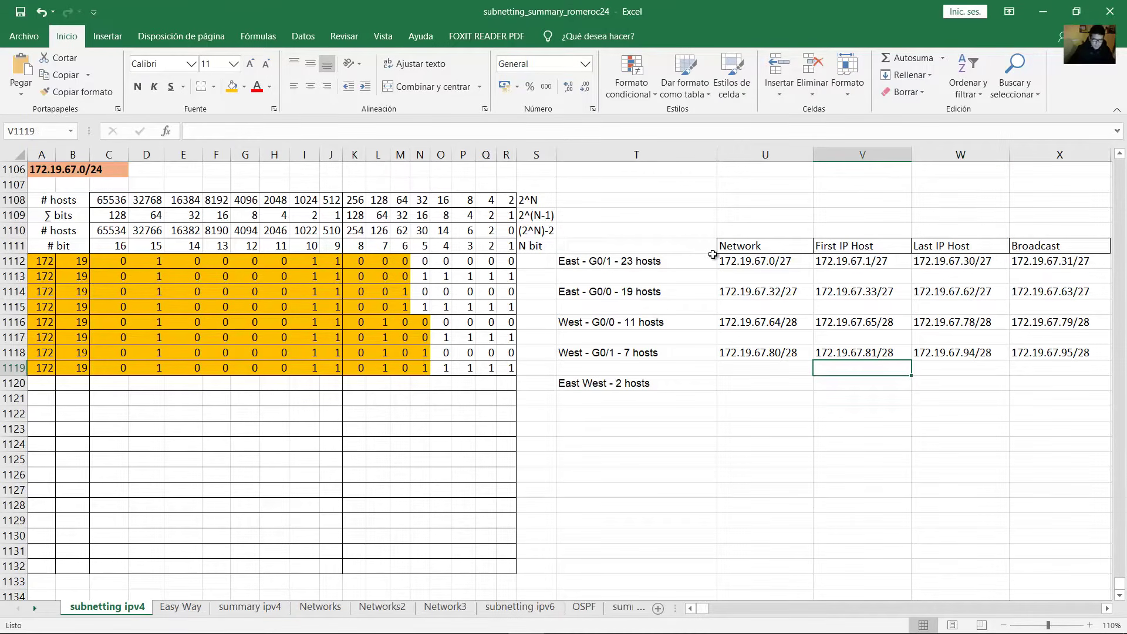
Start the East West network row with 172, 19 and the third-octet bits 0 1 0 0 0 0 1 1 across A1120 to J1120.
{"action": "left_click", "coordinate": [38, 384]}
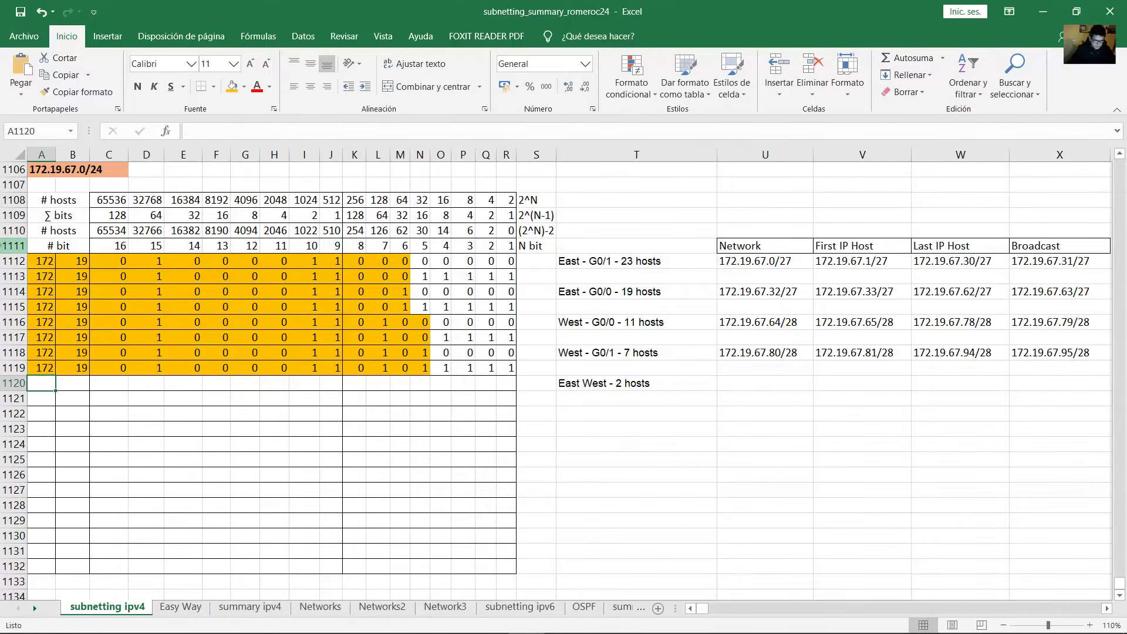
{"action": "type", "text": "172"}
{"action": "key", "text": "Tab"}
{"action": "type", "text": "19"}
{"action": "key", "text": "Tab"}
{"action": "type", "text": "0"}
{"action": "key", "text": "Tab"}
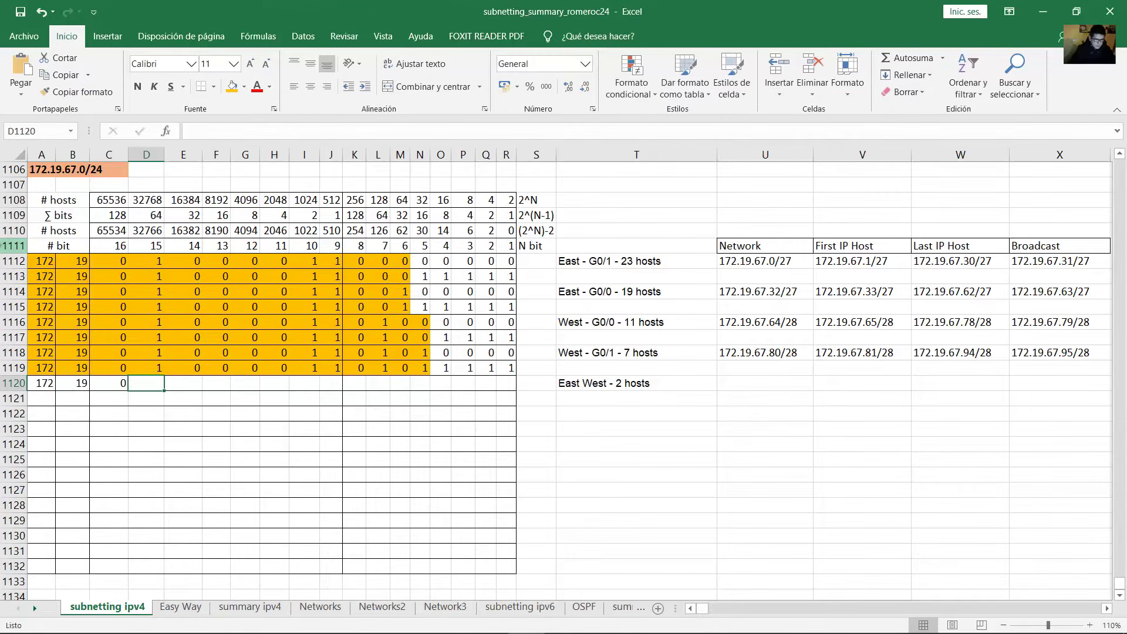
{"action": "type", "text": "1\t0\t0\t0\t0\t1\t1\t"}
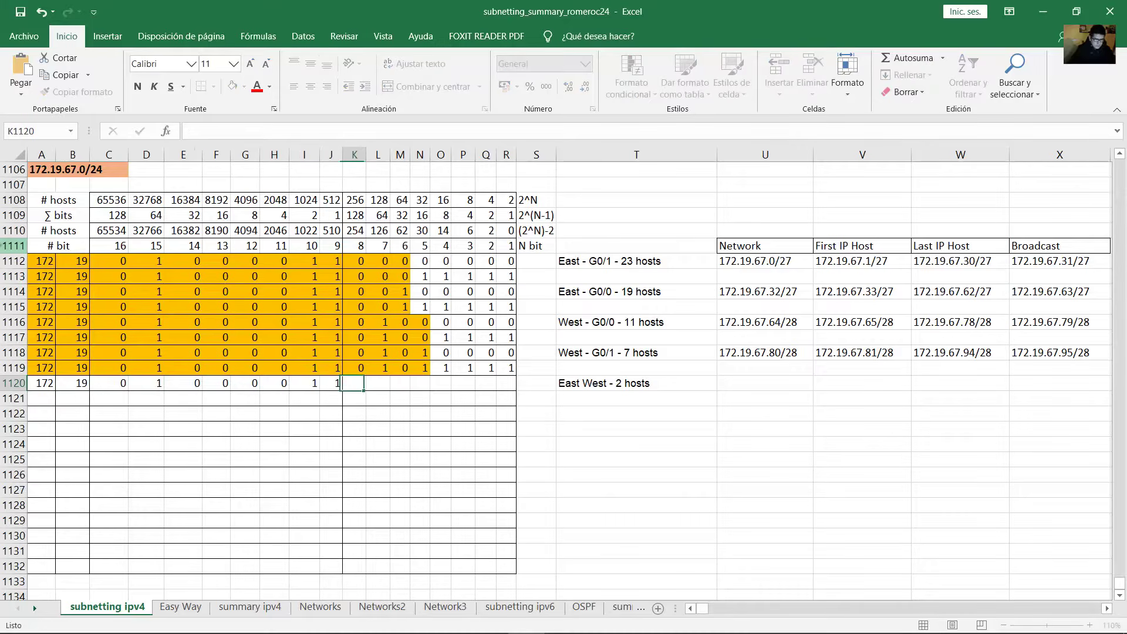
Complete the East West network's fourth octet with the bits 0 1 1 0 0 0 0 0 across K1120 to R1120.
{"action": "type", "text": "0"}
{"action": "key", "text": "Tab"}
{"action": "type", "text": "1"}
{"action": "key", "text": "Tab"}
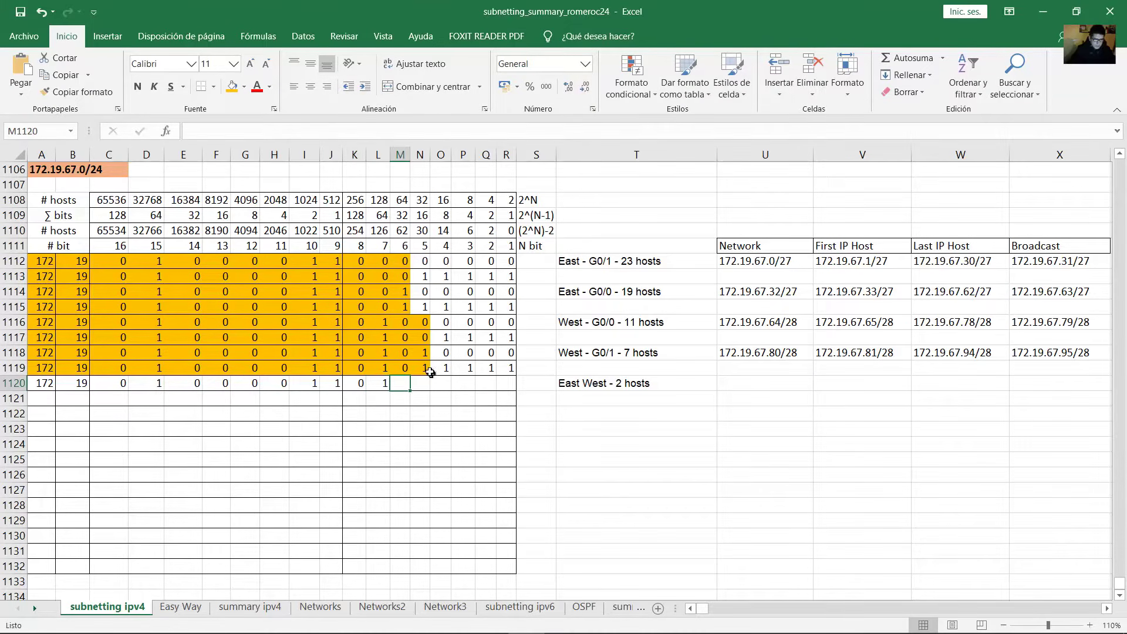
{"action": "left_click_drag", "start_coordinate": [430, 370], "coordinate": [487, 366]}
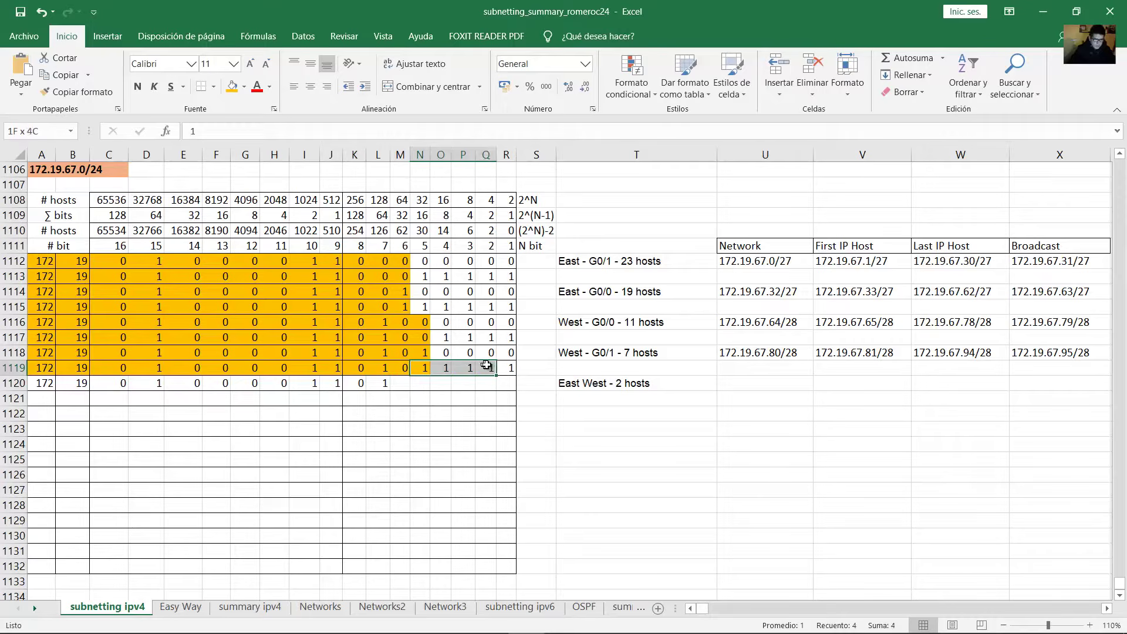
{"action": "left_click", "coordinate": [401, 384]}
{"action": "type", "text": "19\t"}
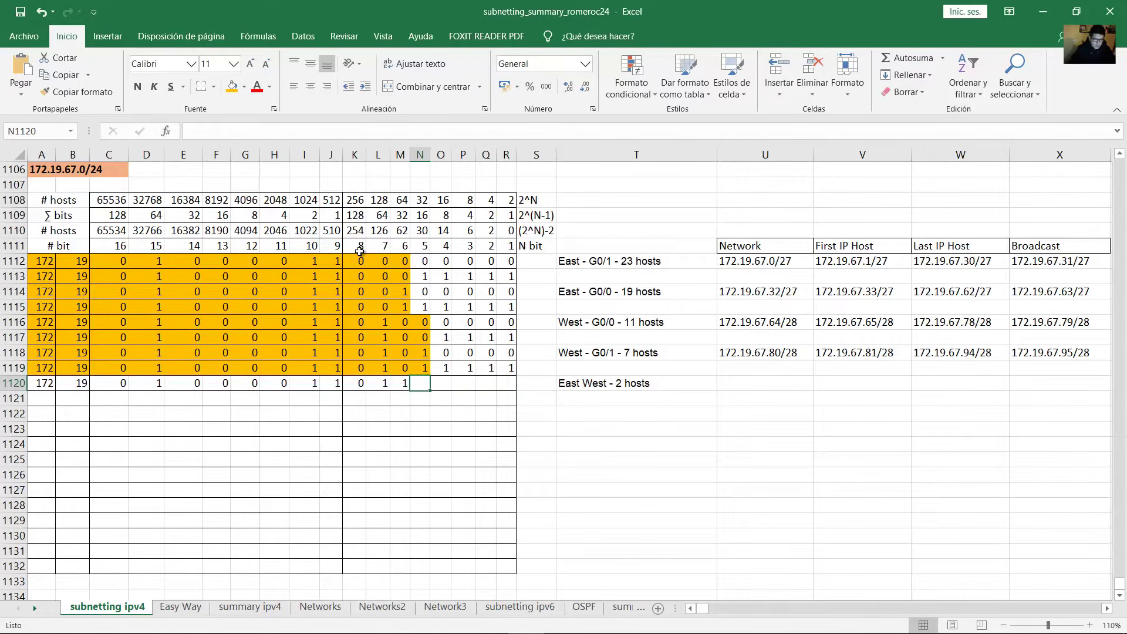
{"action": "type", "text": "0\t1\t0\t0\t0\t0"}
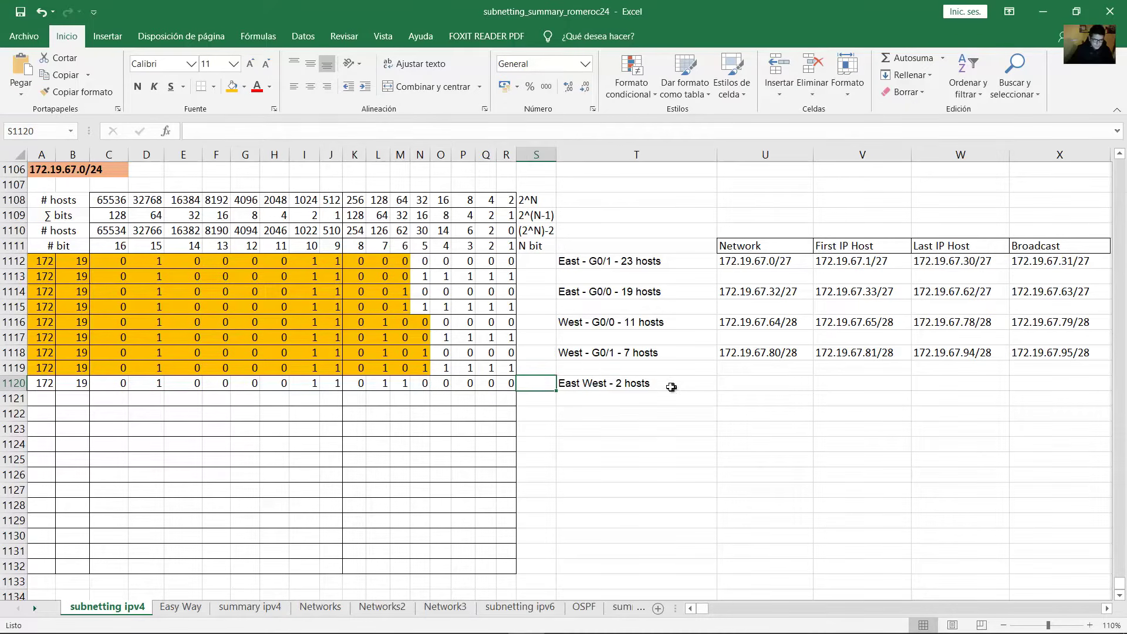
Check the East West requirement of 2 hosts against the host counts and shade the network portion A1120:P1120 orange.
{"action": "left_click", "coordinate": [738, 380]}
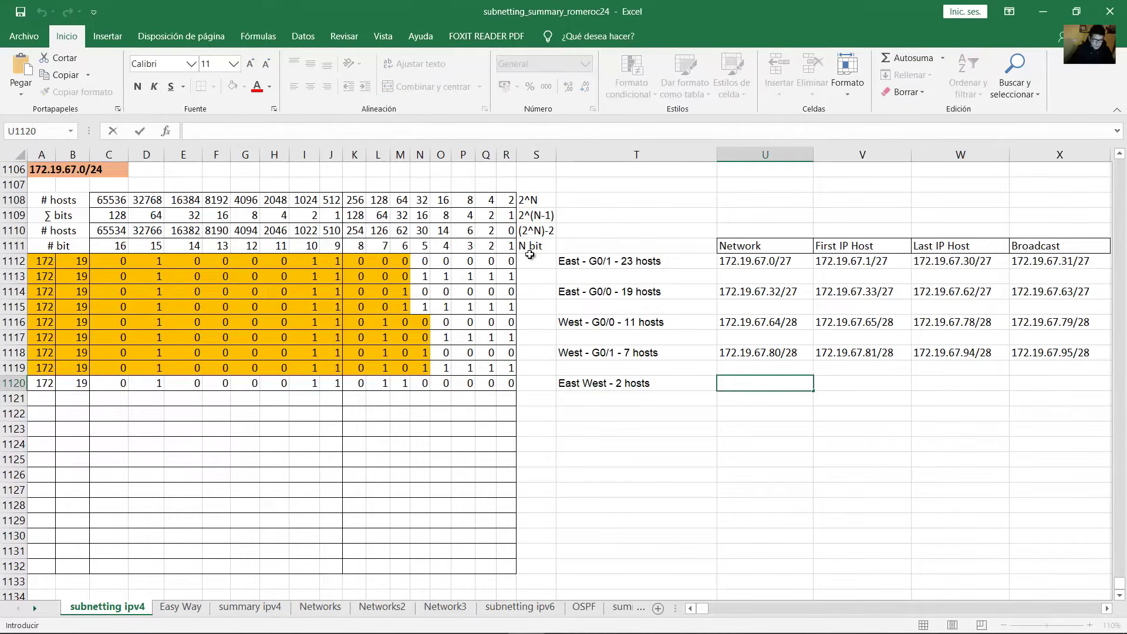
{"action": "left_click", "coordinate": [656, 388]}
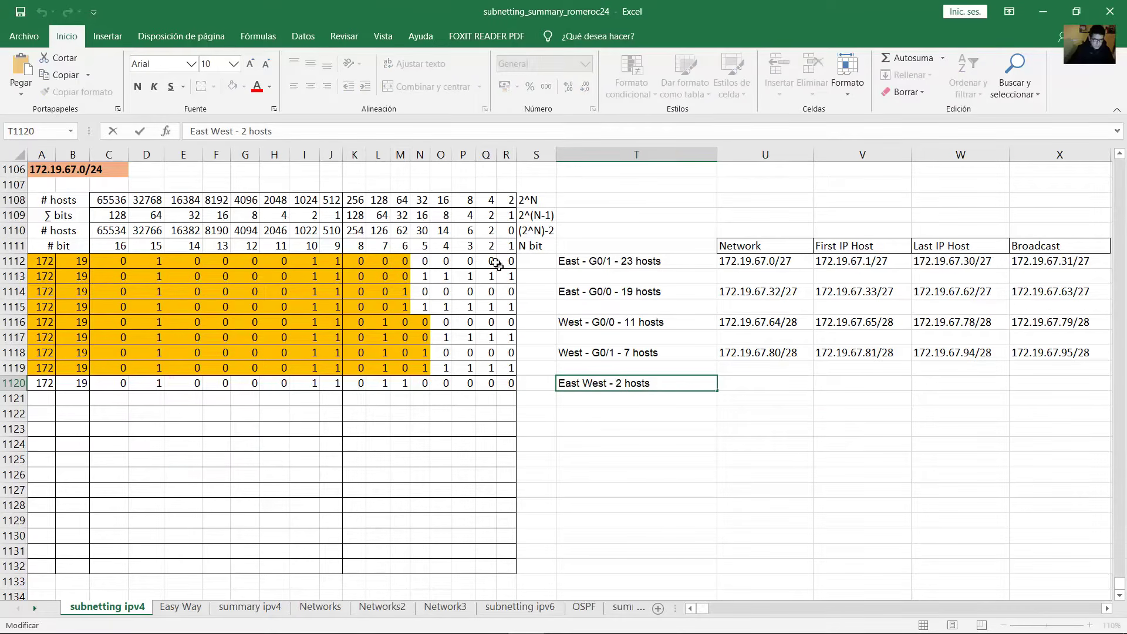
{"action": "left_click_drag", "start_coordinate": [64, 230], "coordinate": [44, 385]}
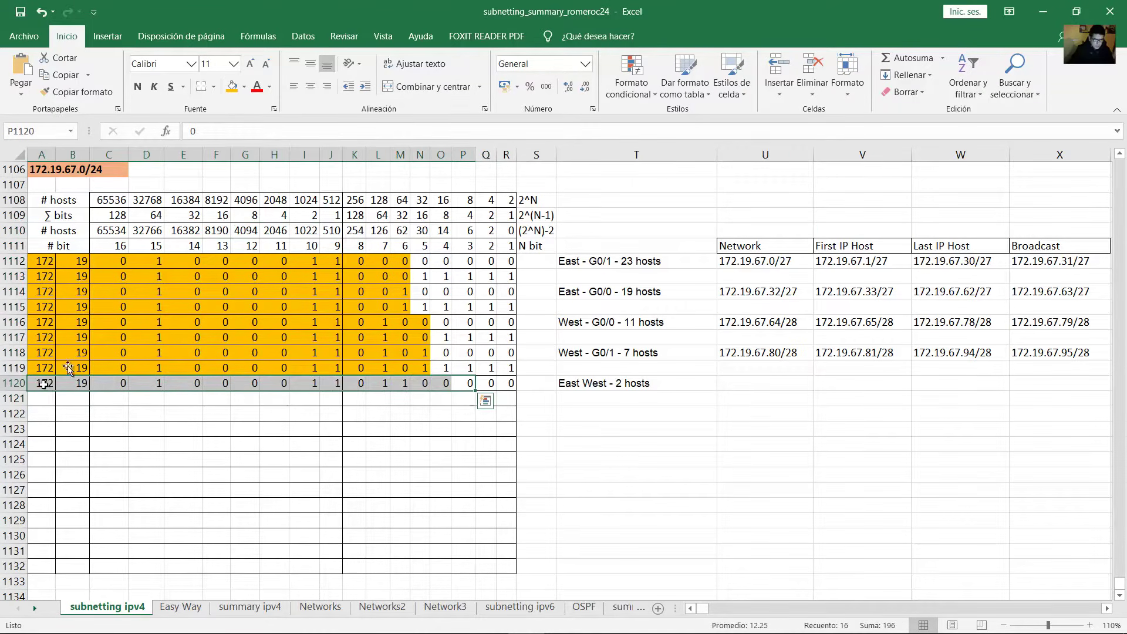
{"action": "left_click", "coordinate": [231, 89]}
Copy the shaded East West network portion down to row 1121 and set the host bits Q1121 and R1121 to 1.
{"action": "left_click_drag", "start_coordinate": [475, 390], "coordinate": [474, 405]}
{"action": "left_click", "coordinate": [486, 399]}
{"action": "type", "text": "1"}
{"action": "key", "text": "Tab"}
{"action": "type", "text": "1"}
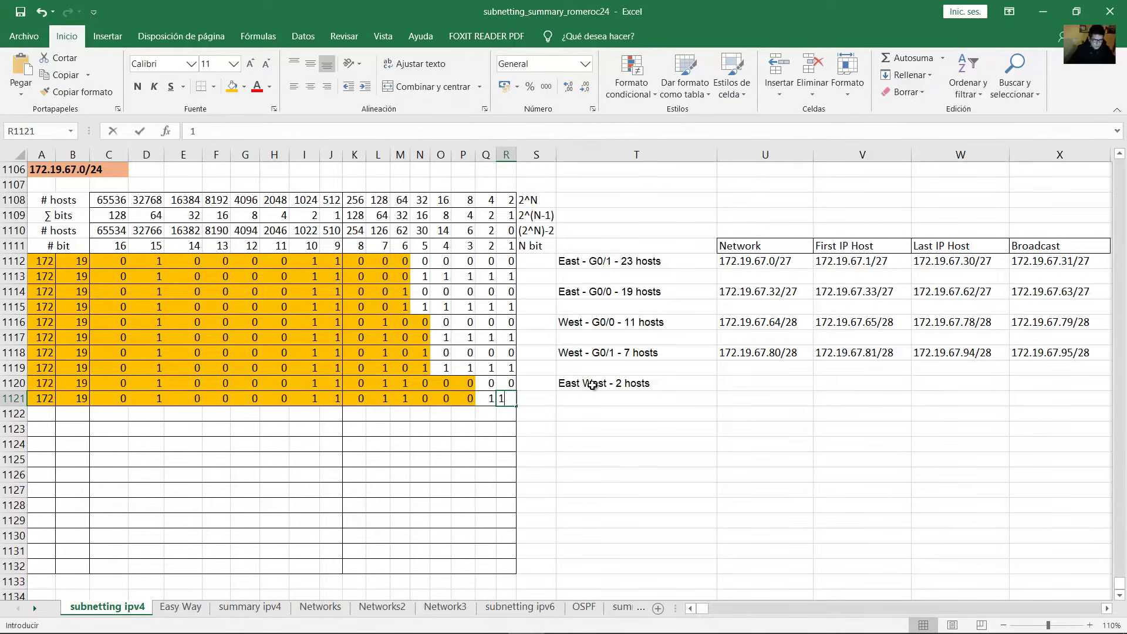
{"action": "key", "text": "Tab"}
Work out the East West network from the bits of row 1120 and enter 172.19.67.96/30 in U1120.
{"action": "left_click", "coordinate": [735, 381]}
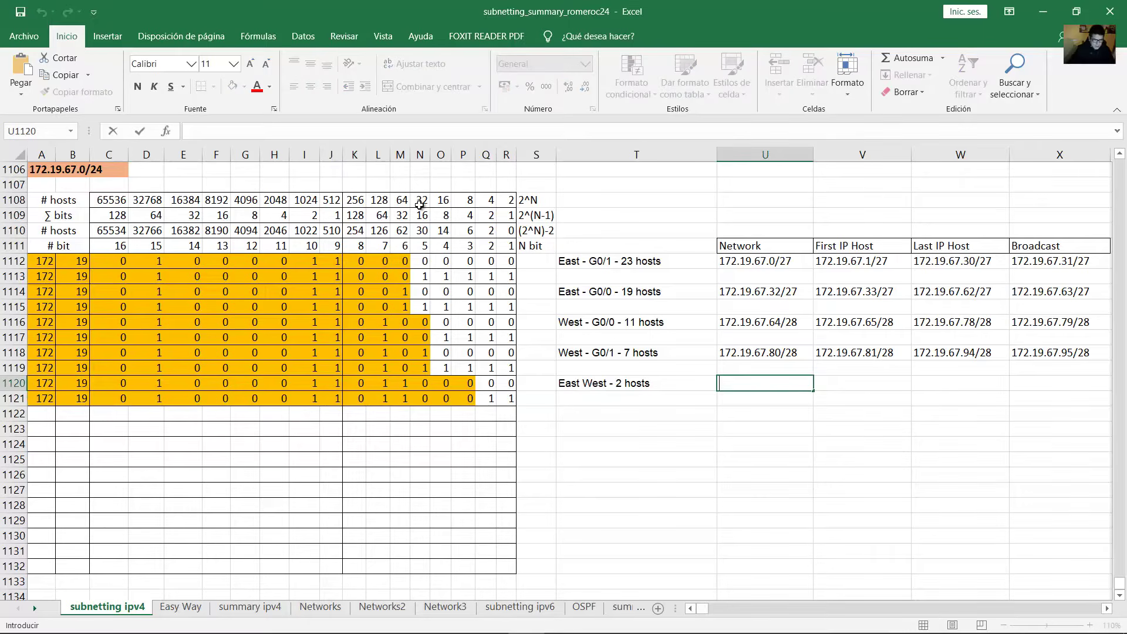
{"action": "type", "text": "12"}
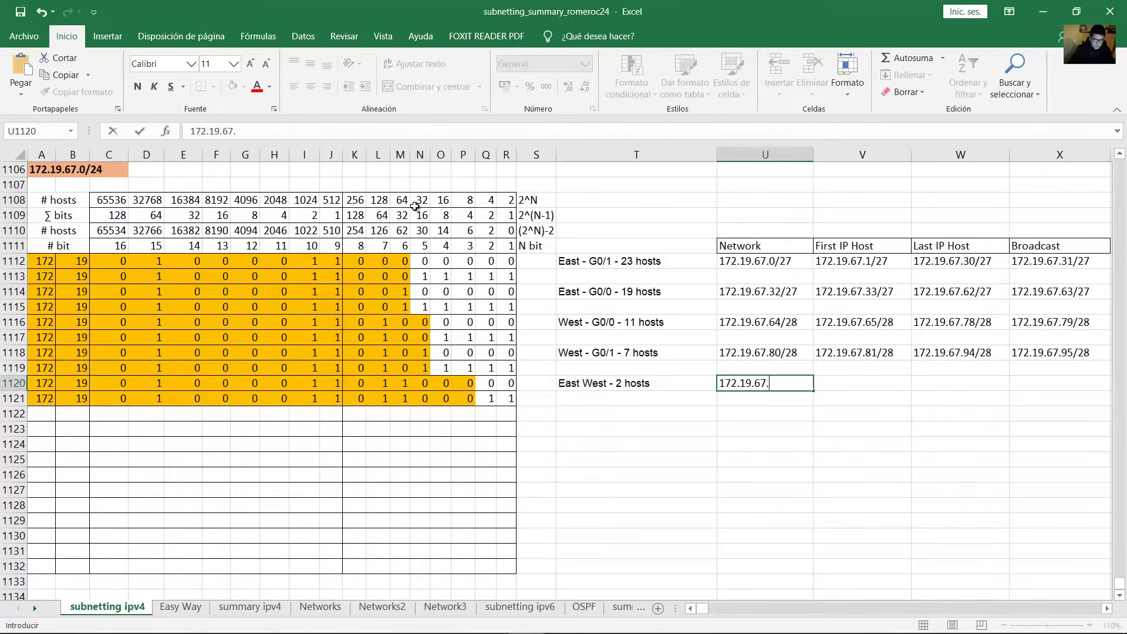
{"action": "left_click", "coordinate": [385, 385]}
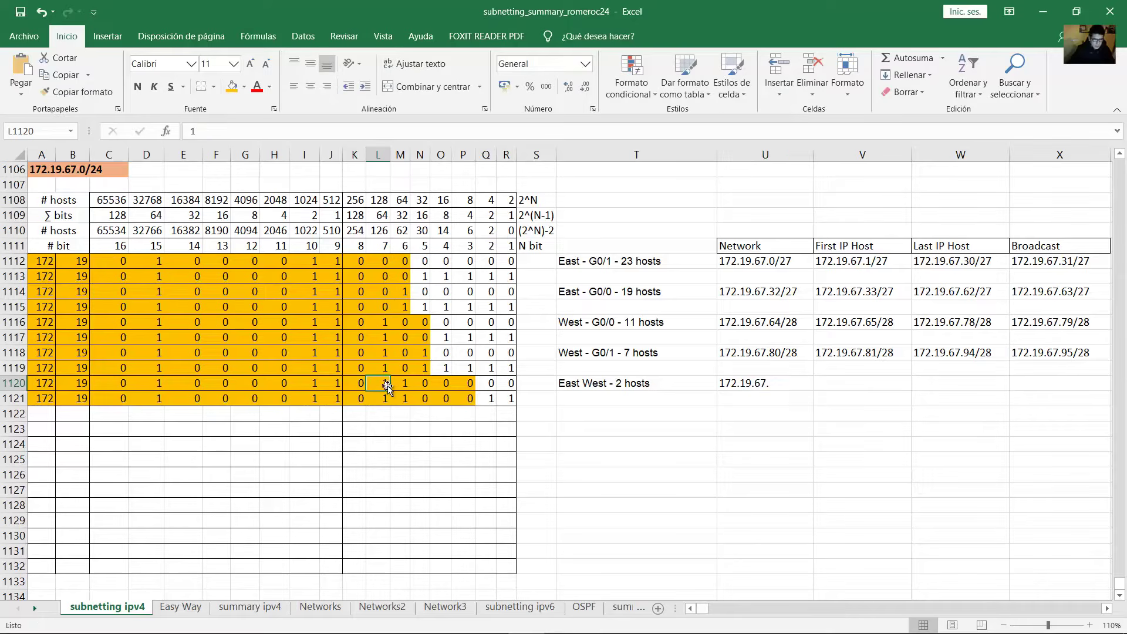
{"action": "left_click", "coordinate": [403, 386]}
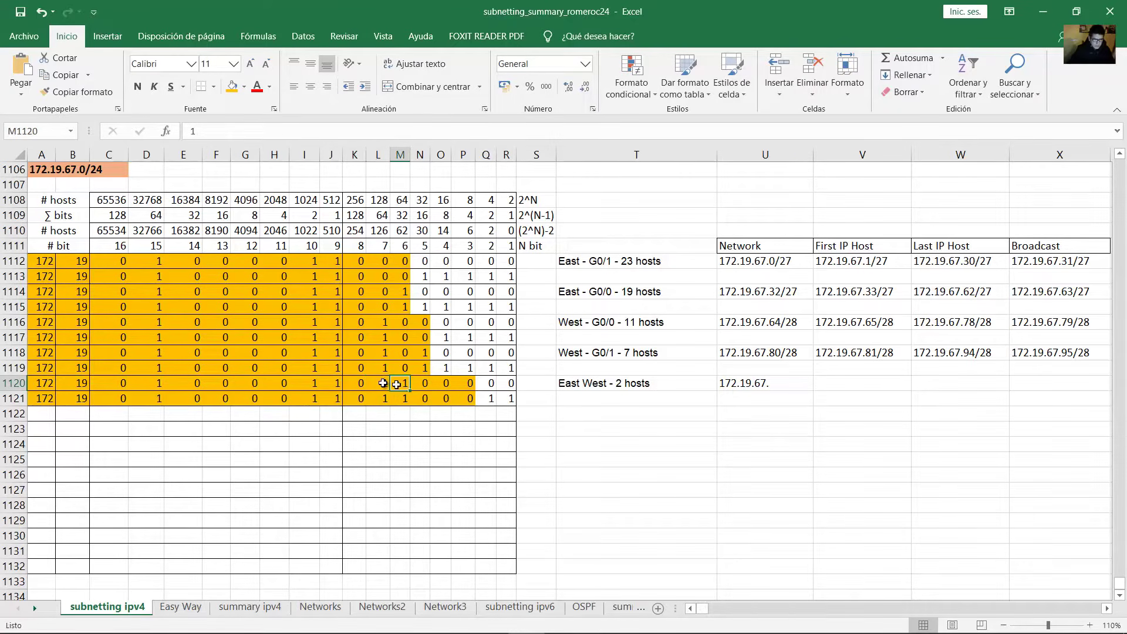
{"action": "double_click", "coordinate": [786, 383]}
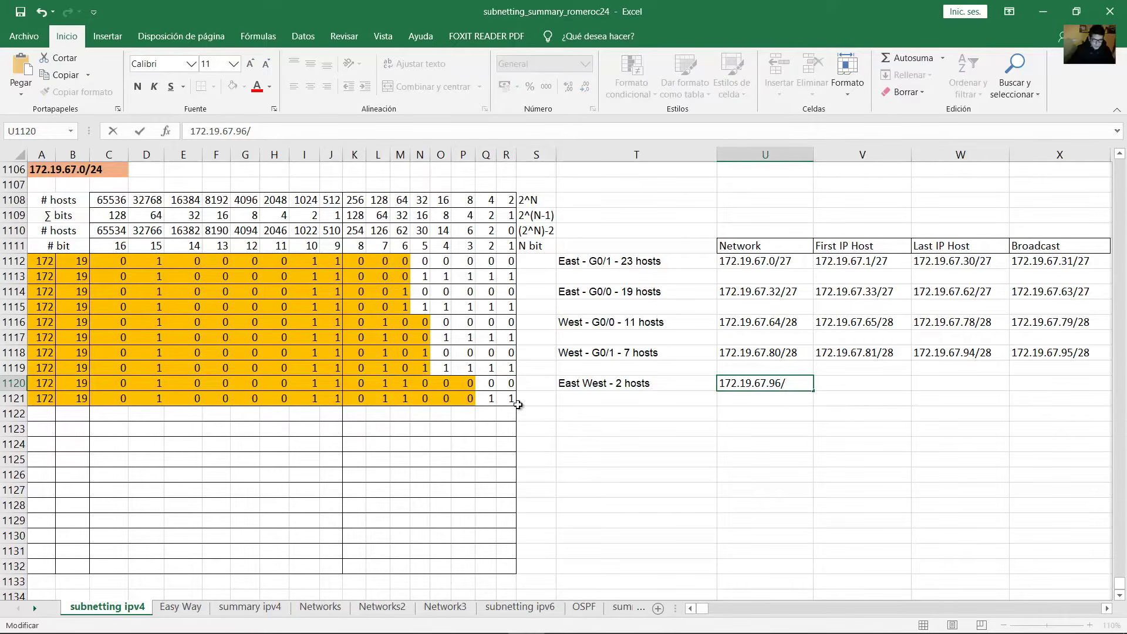
{"action": "left_click", "coordinate": [358, 383]}
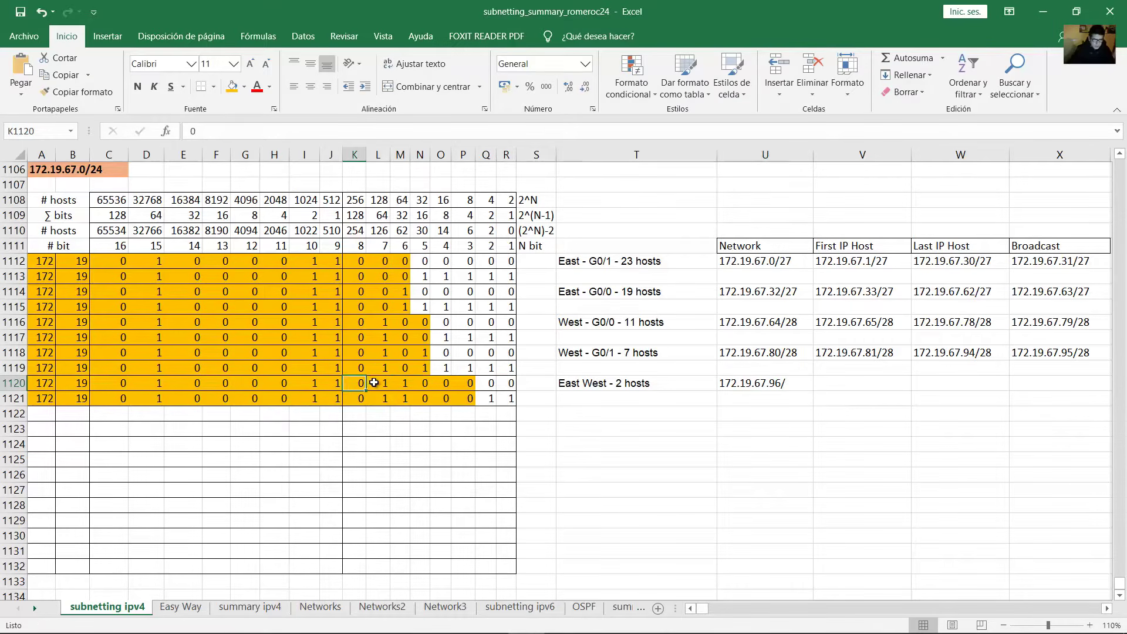
{"action": "left_click", "coordinate": [378, 384]}
{"action": "left_click", "coordinate": [398, 384]}
{"action": "left_click", "coordinate": [422, 384]}
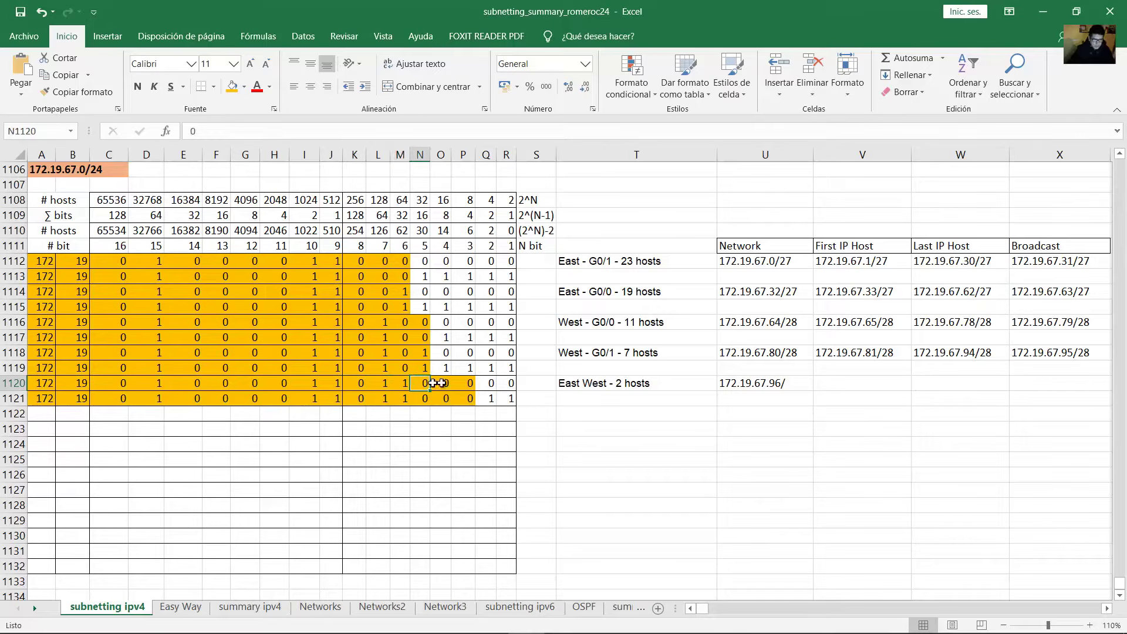
{"action": "left_click", "coordinate": [445, 383]}
{"action": "double_click", "coordinate": [801, 383]}
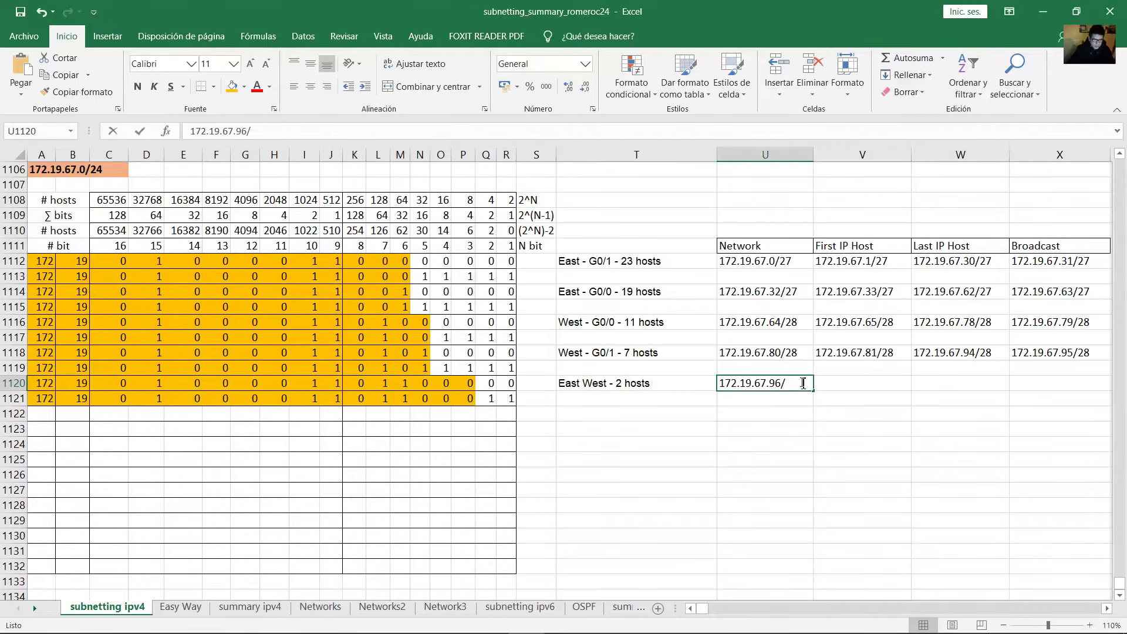
{"action": "key", "text": "Return"}
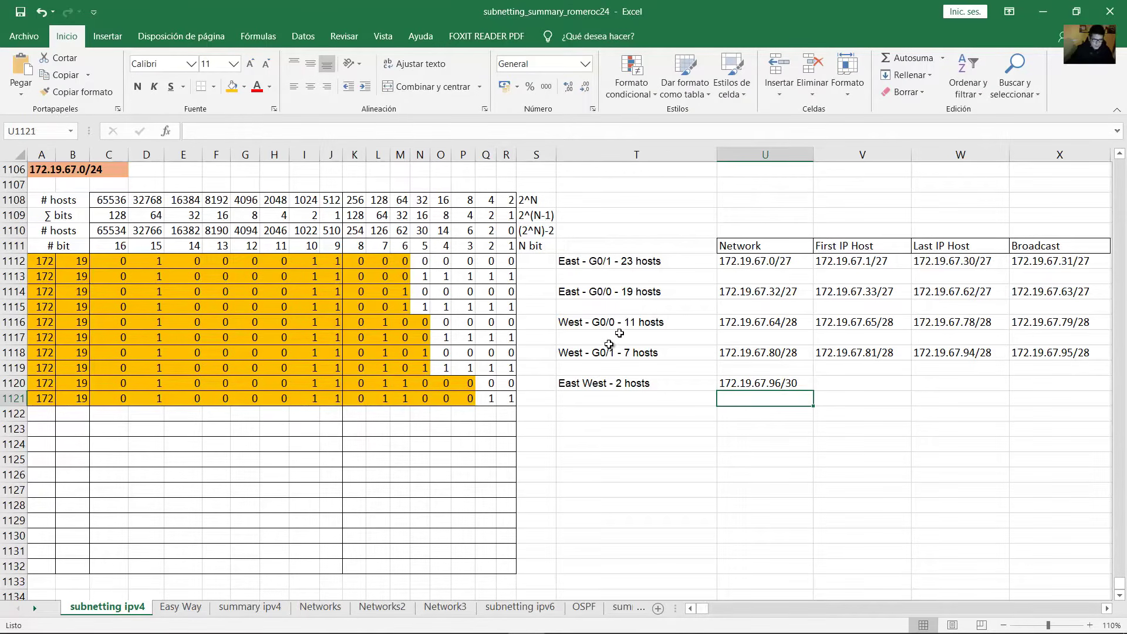
Work out the East West broadcast address from the bits of row 1121 and enter 172.19.67.99/30 in X1120.
{"action": "left_click_drag", "start_coordinate": [379, 399], "coordinate": [506, 400]}
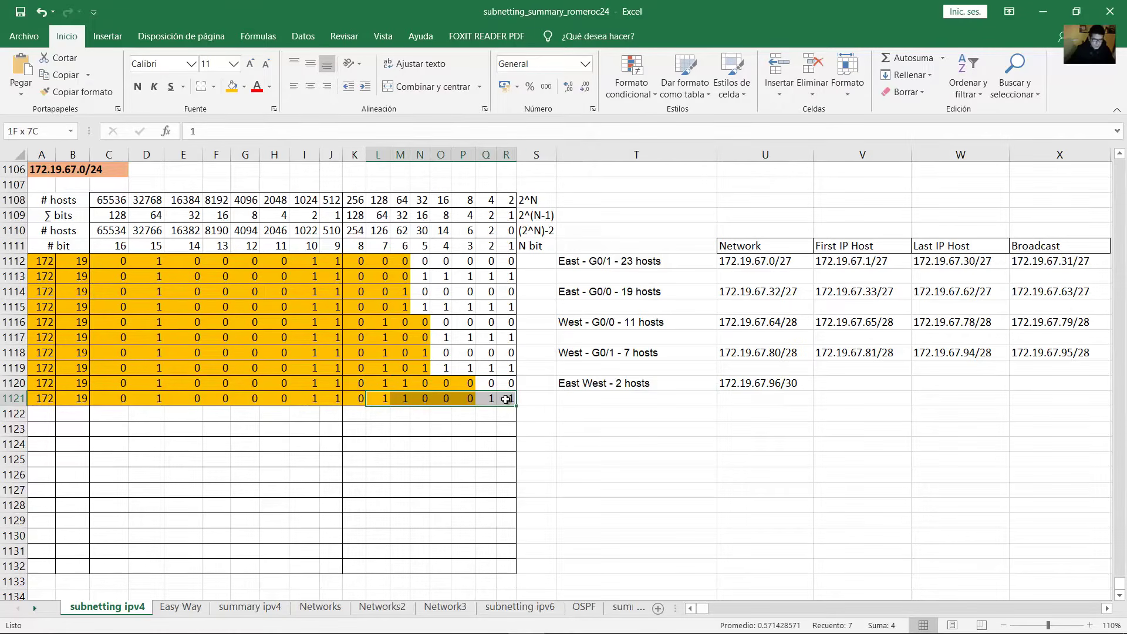
{"action": "left_click", "coordinate": [386, 399]}
{"action": "left_click", "coordinate": [404, 399]}
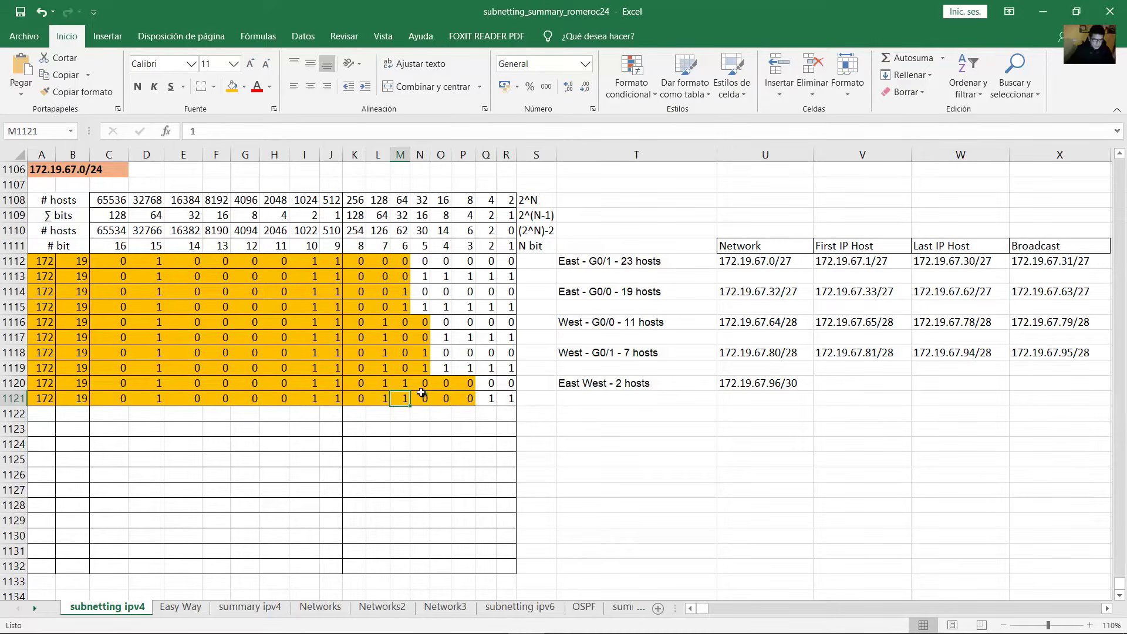
{"action": "left_click_drag", "start_coordinate": [491, 403], "coordinate": [509, 400]}
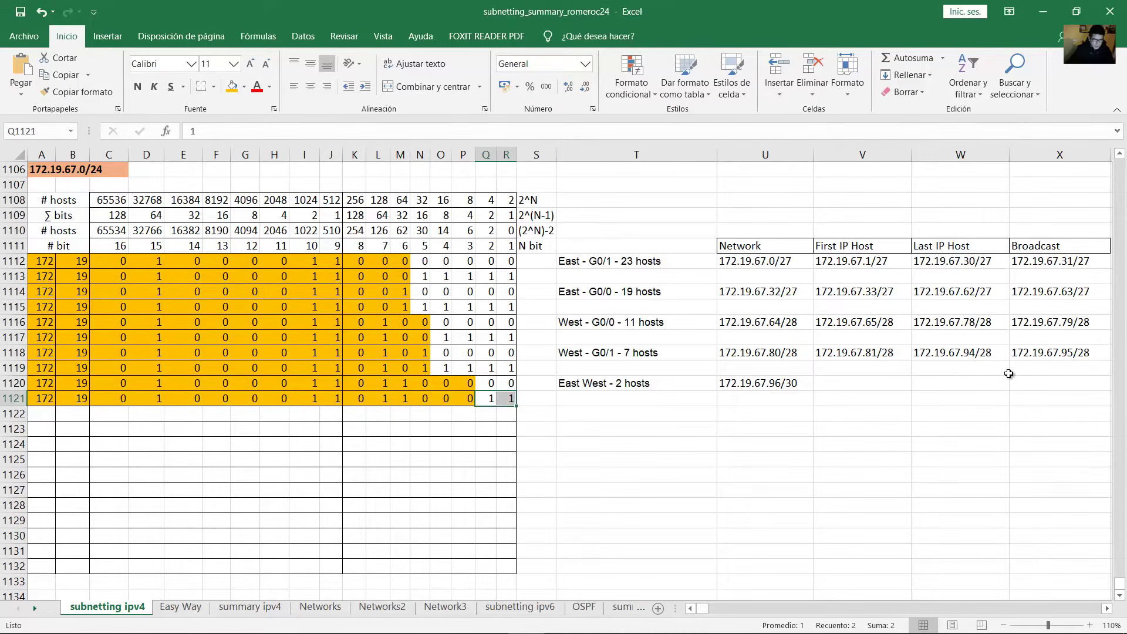
{"action": "left_click", "coordinate": [1018, 382]}
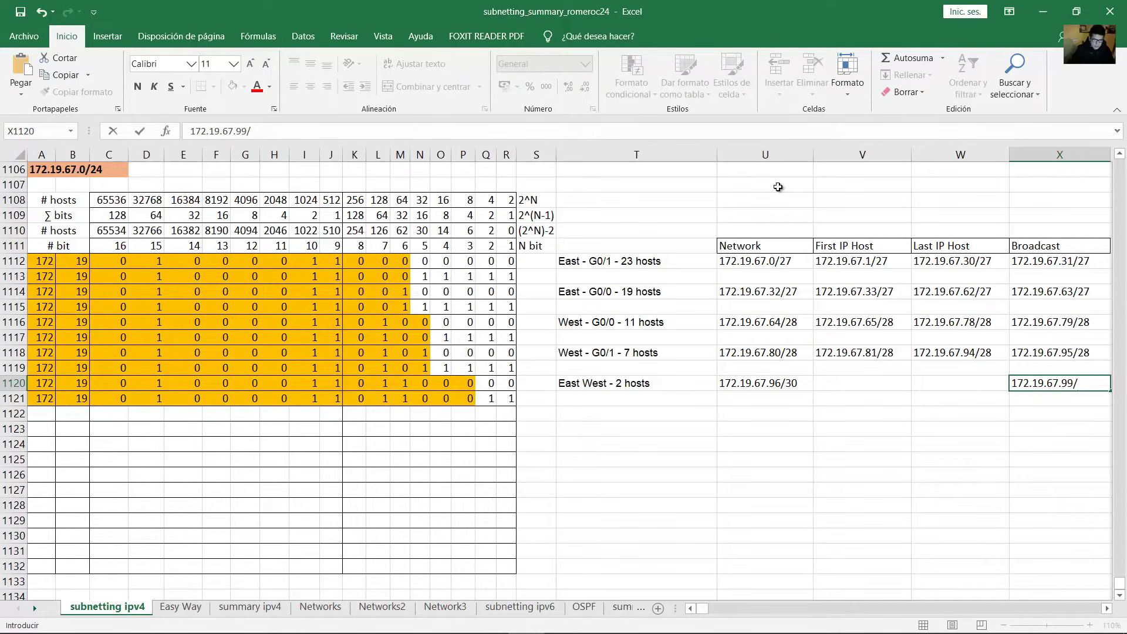
Enter the East West network's first host 172.19.67.97/30 in V1120 and last host 172.19.67.98/30 in W1120.
{"action": "key", "text": "Left"}
{"action": "key", "text": "Left"}
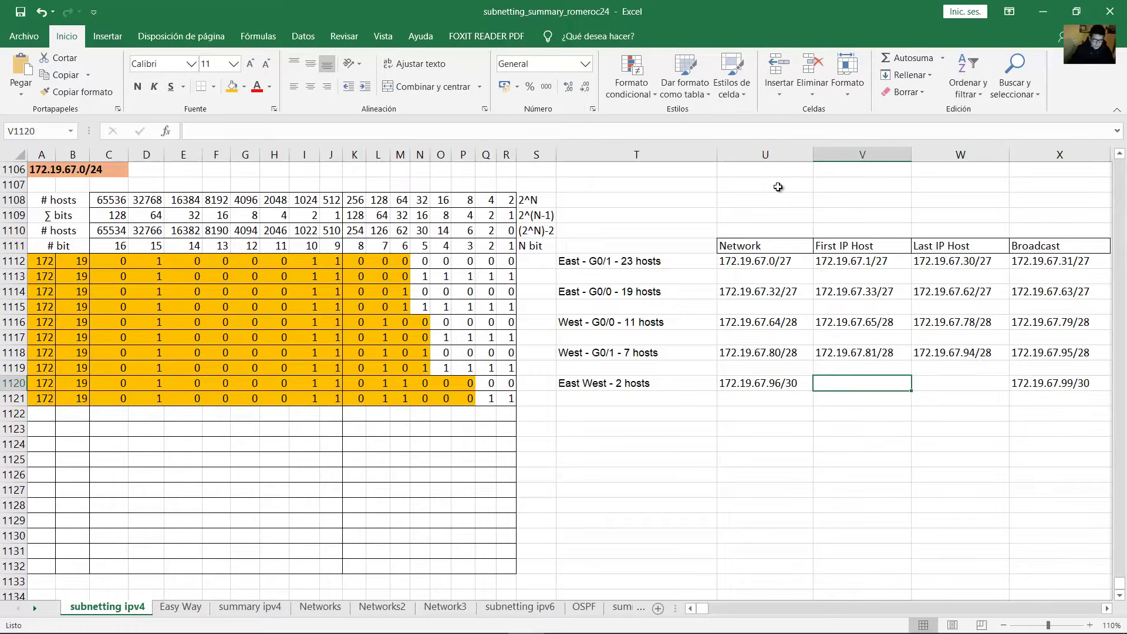
{"action": "type", "text": "172.19.67.97/30"}
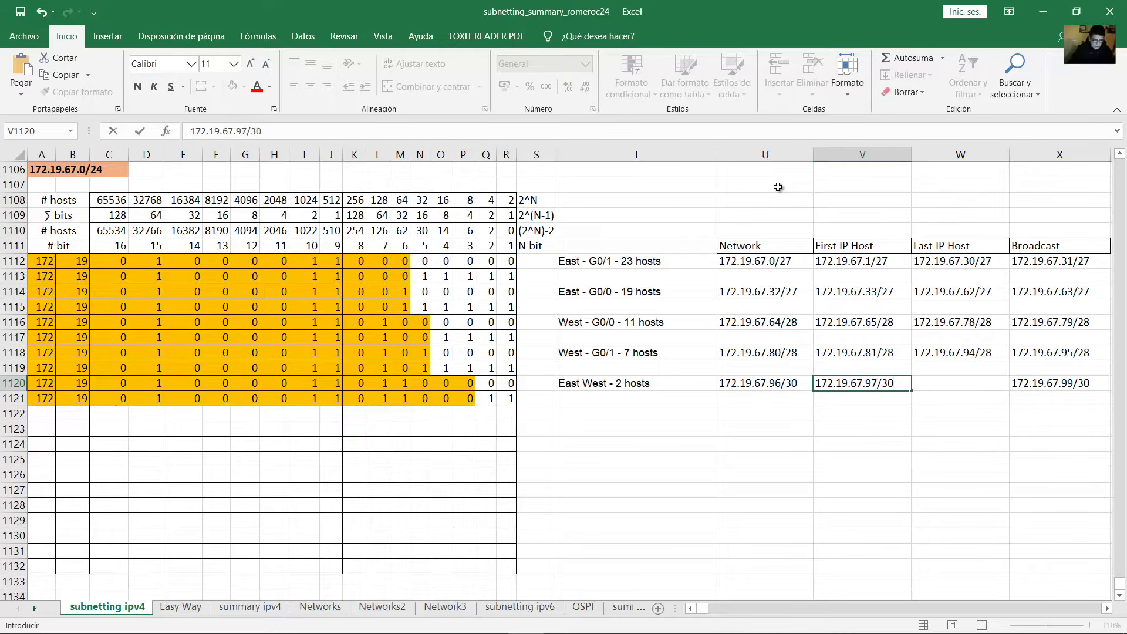
{"action": "key", "text": "Right"}
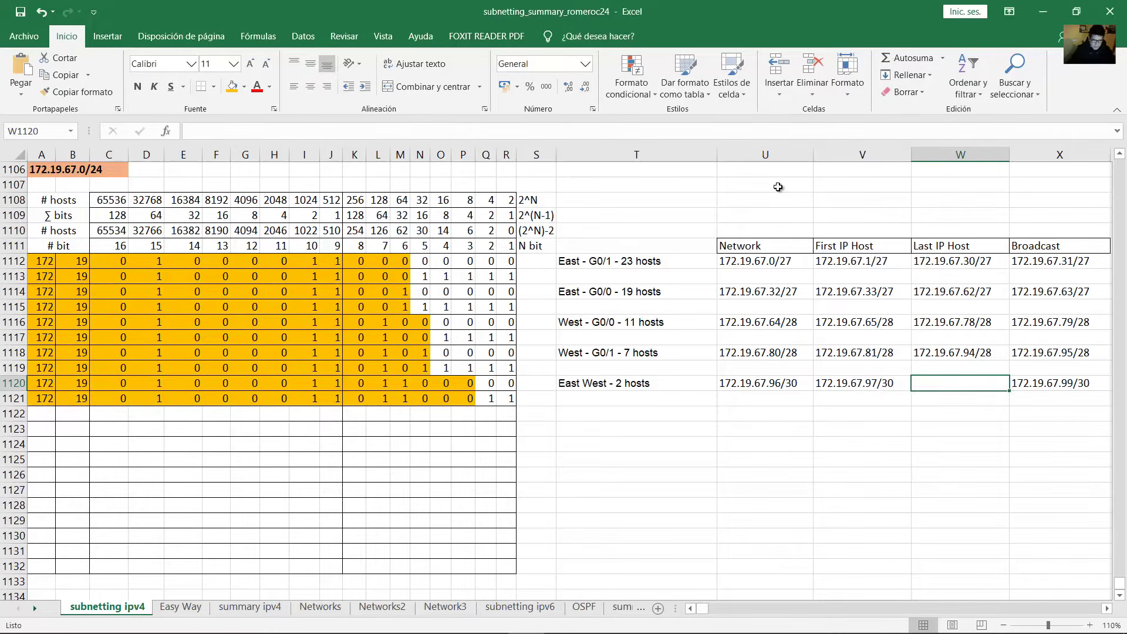
{"action": "type", "text": "172.19.67."}
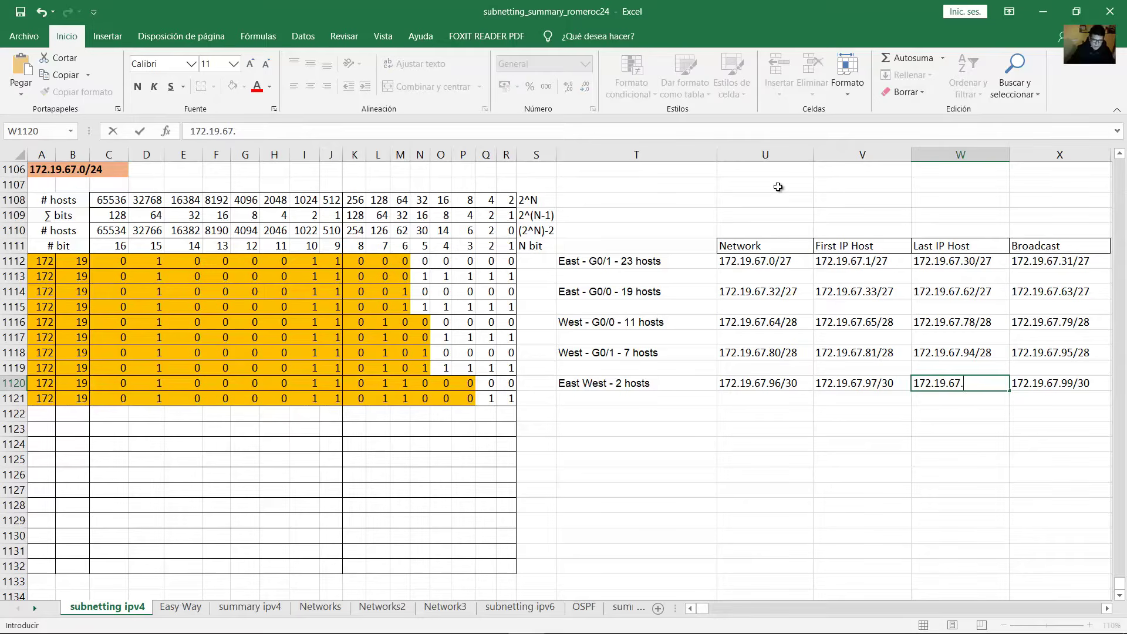
{"action": "type", "text": "98/30"}
{"action": "key", "text": "Return"}
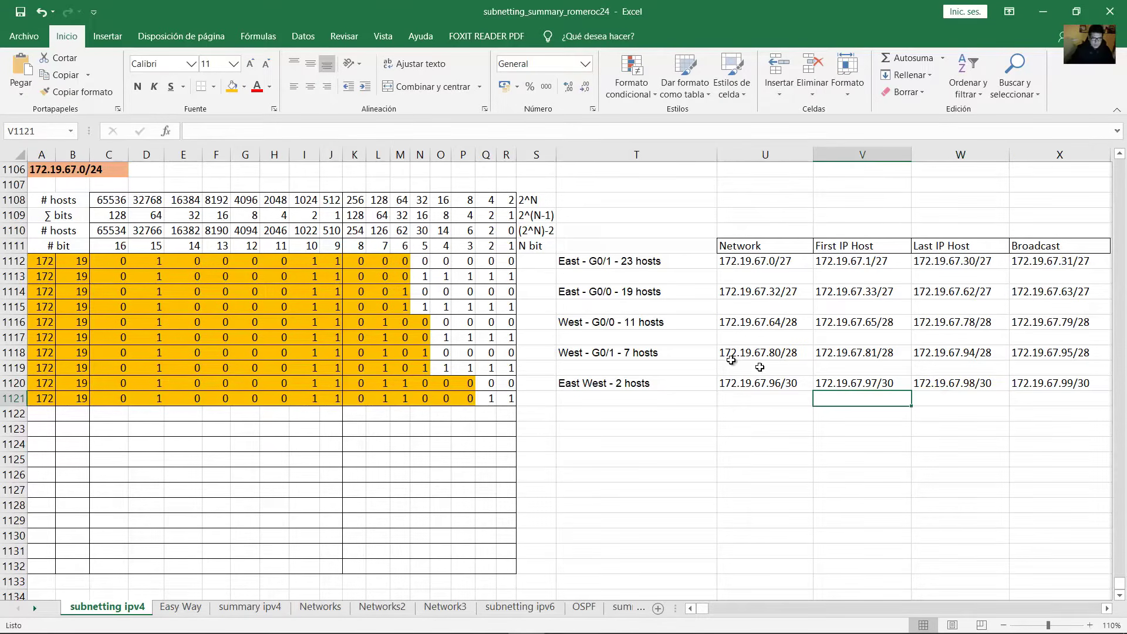
Review the addressing table for all five subnets in T1112:X1120.
{"action": "left_click", "coordinate": [620, 258]}
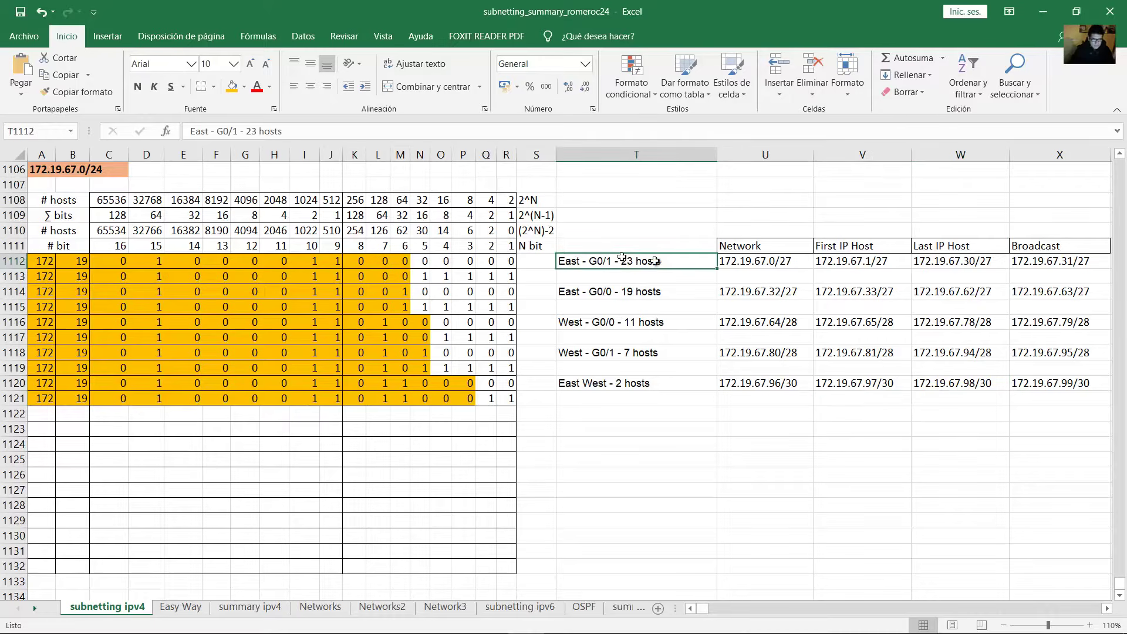
{"action": "left_click", "coordinate": [933, 290]}
{"action": "left_click", "coordinate": [1085, 377]}
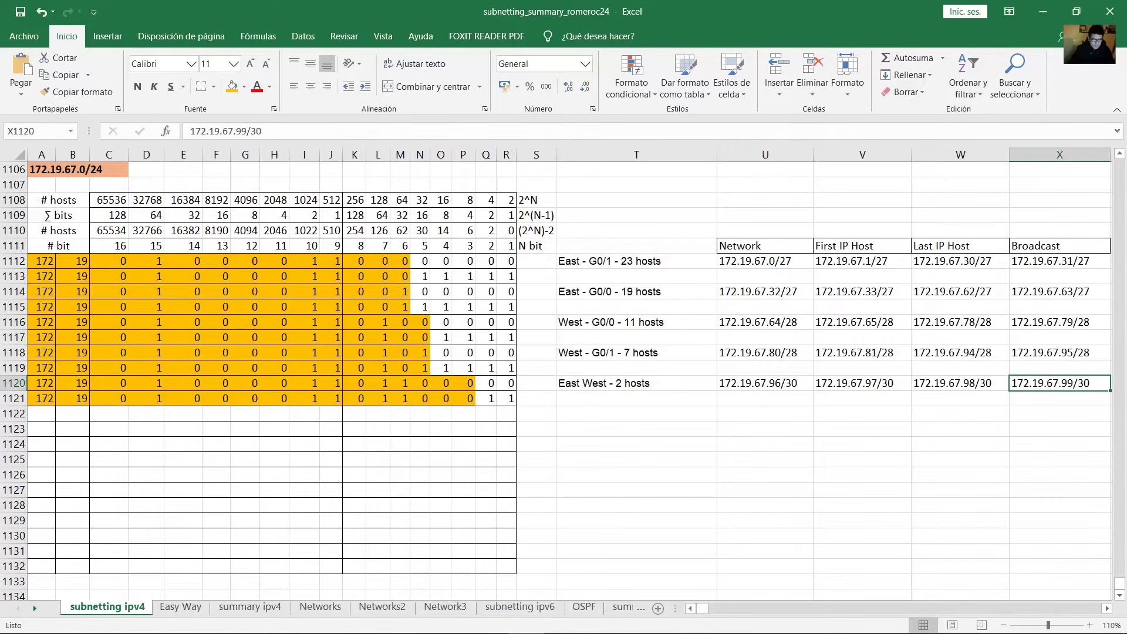
{"action": "left_click_drag", "start_coordinate": [601, 267], "coordinate": [1086, 385]}
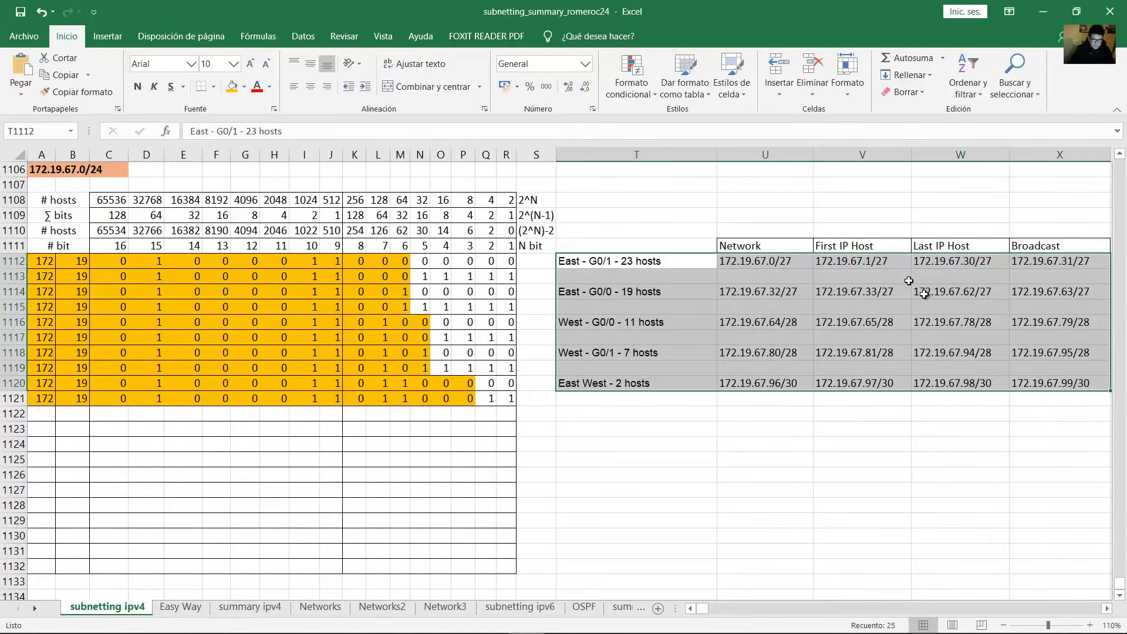
Switch to the PT Activity instructions, examine the design table and the Configuration Requirements, and return to the Excel sheet.
{"action": "mouse_move", "coordinate": [382, 627]}
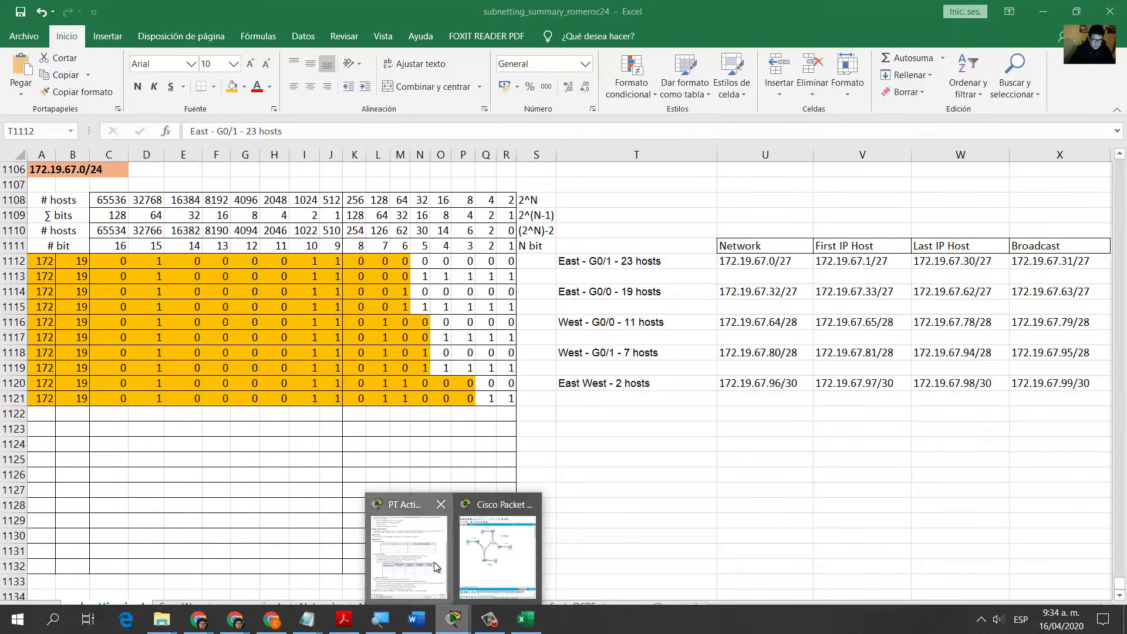
{"action": "left_click", "coordinate": [409, 552]}
{"action": "left_click_drag", "start_coordinate": [668, 388], "coordinate": [977, 460]}
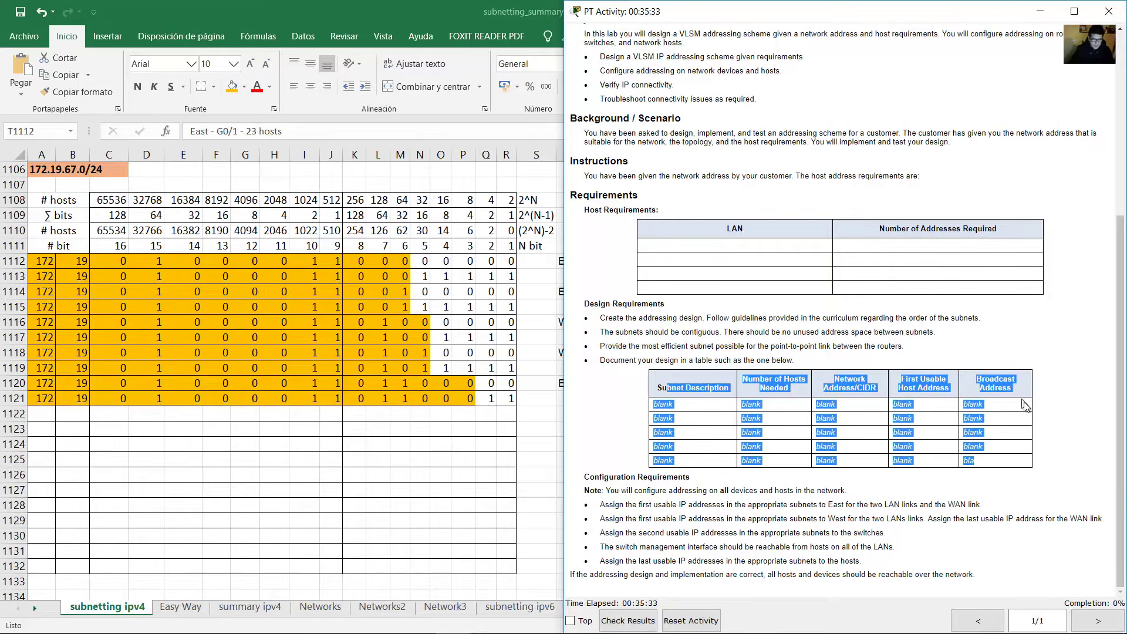
{"action": "left_click", "coordinate": [1078, 385]}
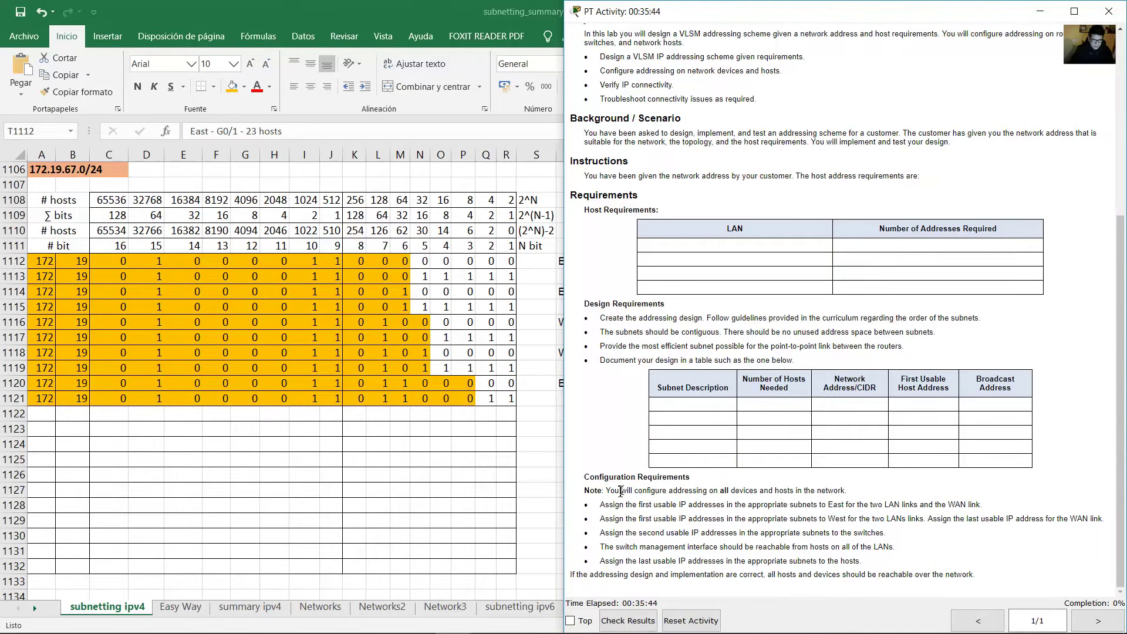
{"action": "mouse_move", "coordinate": [605, 505]}
{"action": "left_mouse_down"}
{"action": "mouse_move", "coordinate": [687, 505]}
{"action": "mouse_move", "coordinate": [669, 492]}
{"action": "mouse_move", "coordinate": [589, 490]}
{"action": "left_mouse_up"}
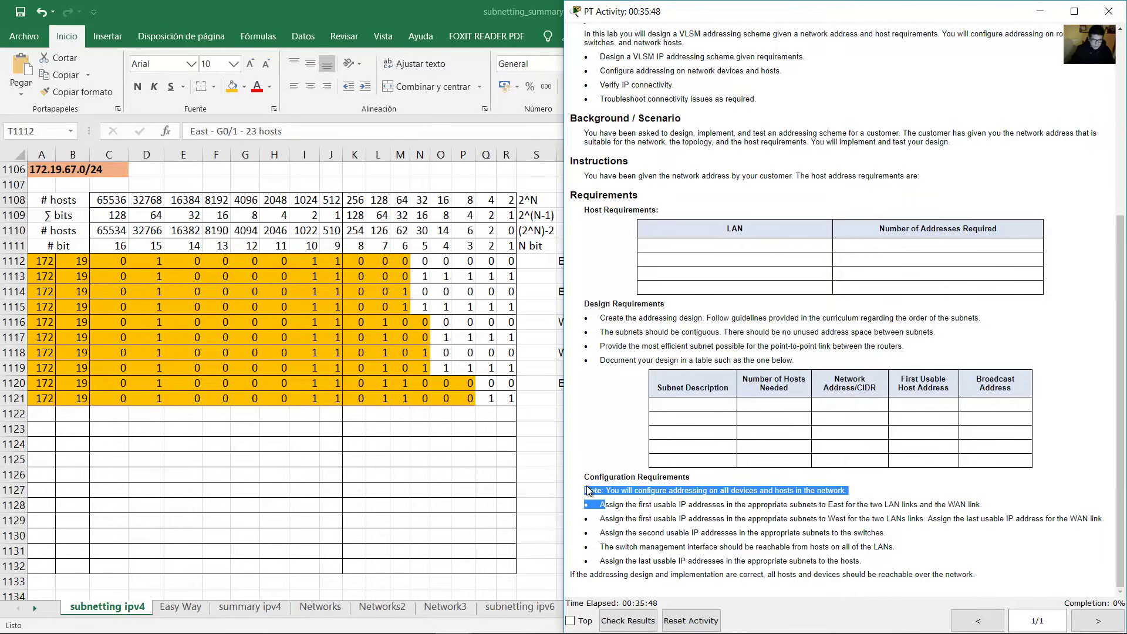
{"action": "left_click", "coordinate": [721, 510]}
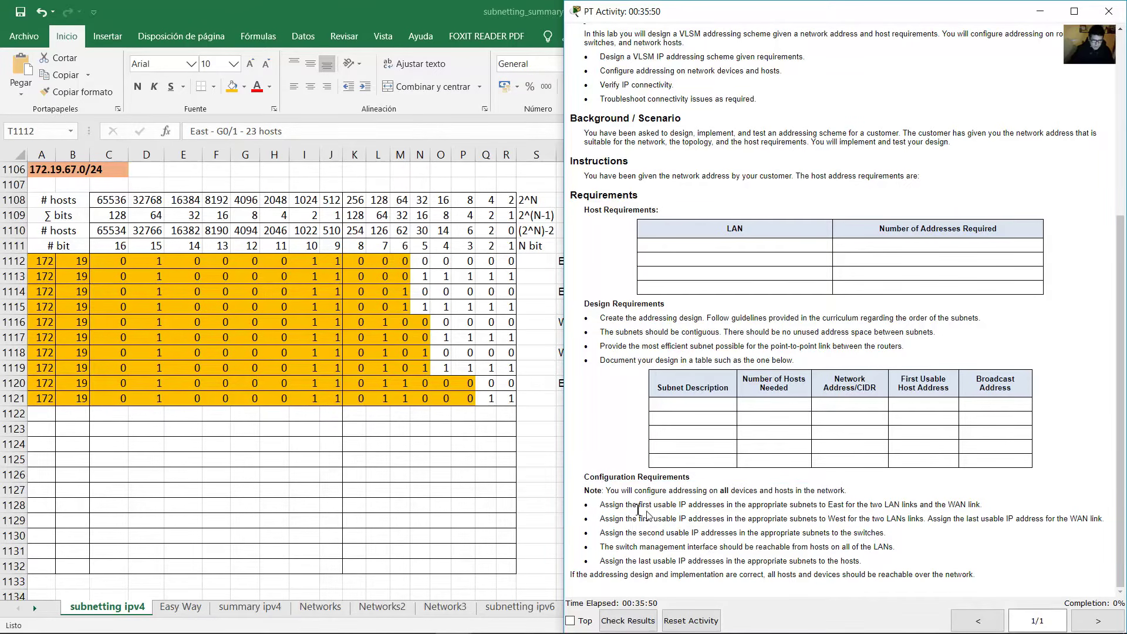
{"action": "key", "text": "alt+Tab"}
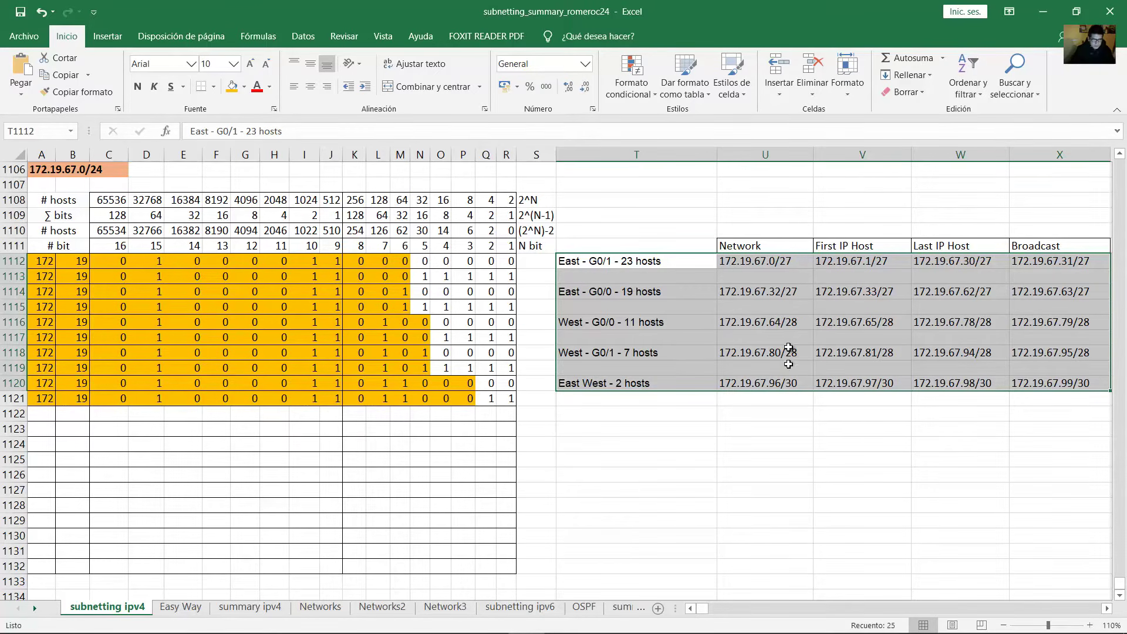
Switch to the Cisco Packet Tracer topology and examine its devices beside the addressing table.
{"action": "left_click", "coordinate": [467, 628]}
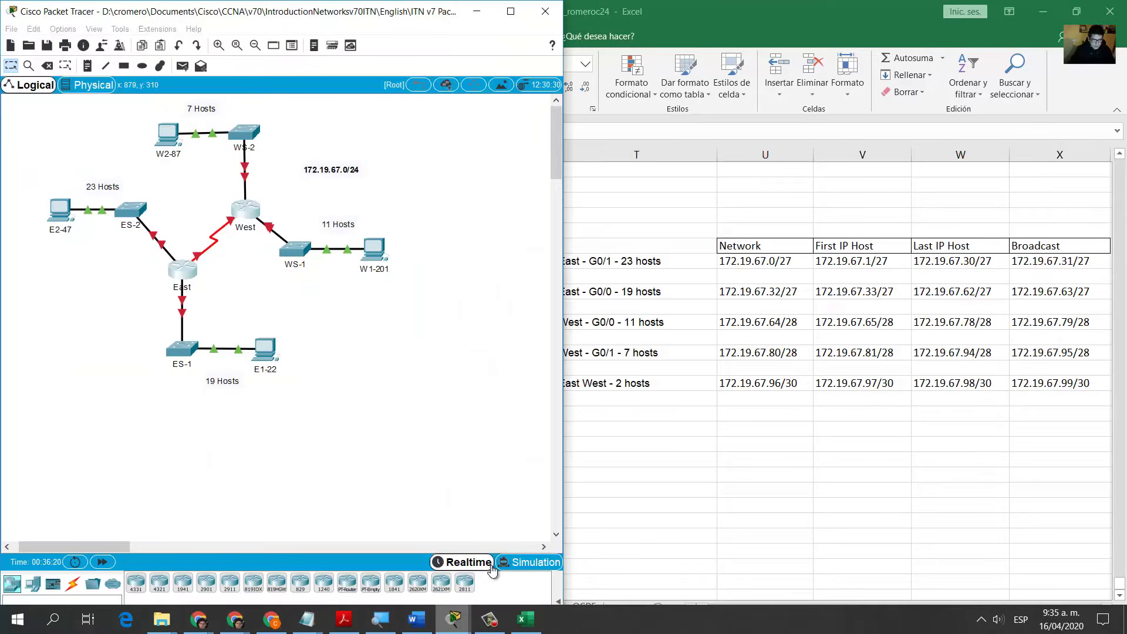
{"action": "left_click", "coordinate": [489, 572]}
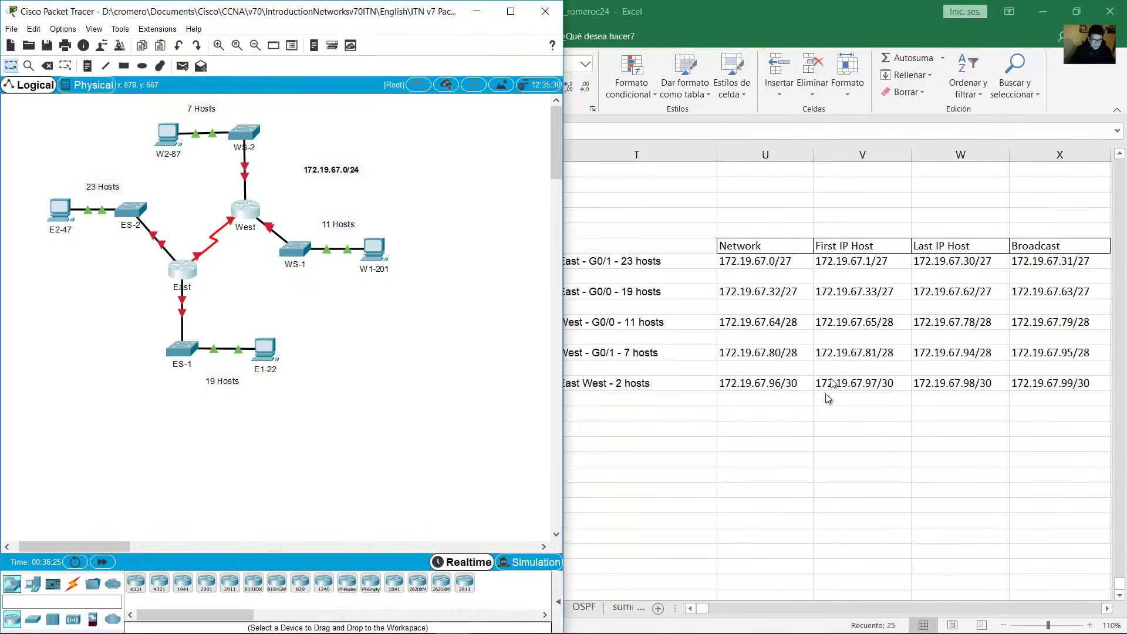
{"action": "left_click_drag", "start_coordinate": [408, 417], "coordinate": [58, 121]}
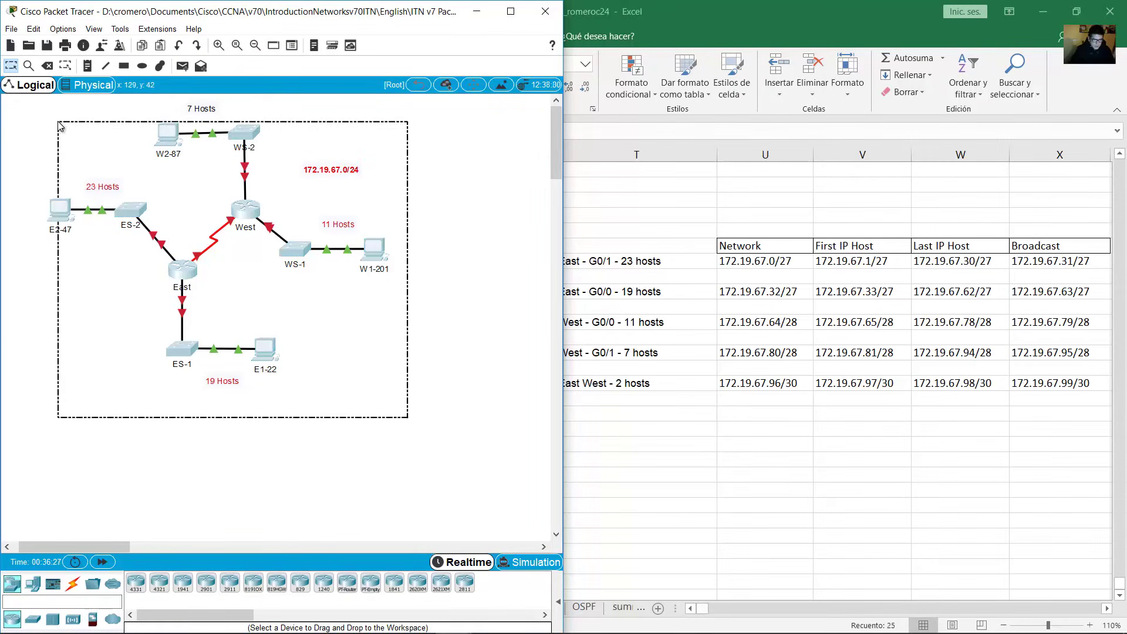
{"action": "left_click", "coordinate": [295, 299]}
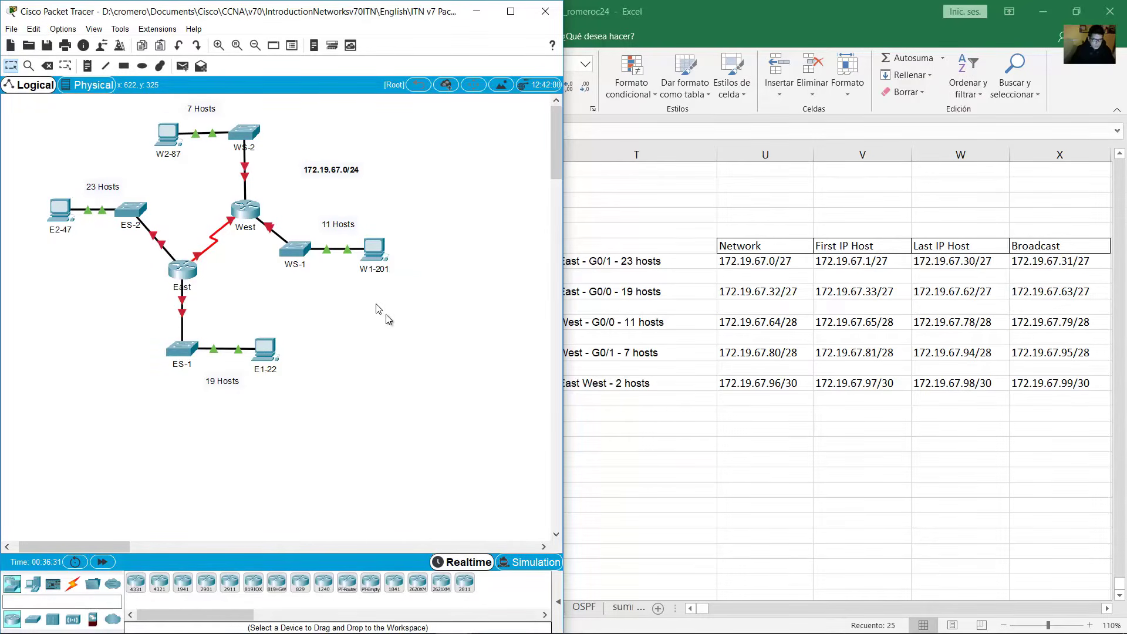
Reread the address assignment rules in the PT Activity's Configuration Requirements, then minimize the instructions to return to Excel.
{"action": "mouse_move", "coordinate": [452, 619]}
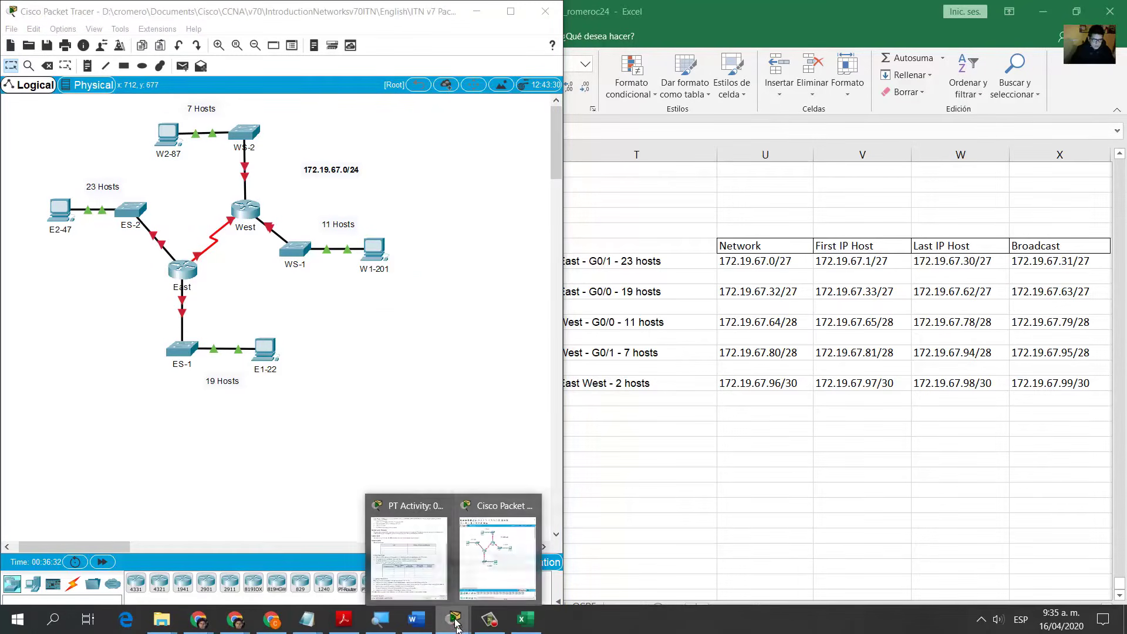
{"action": "left_click", "coordinate": [415, 565]}
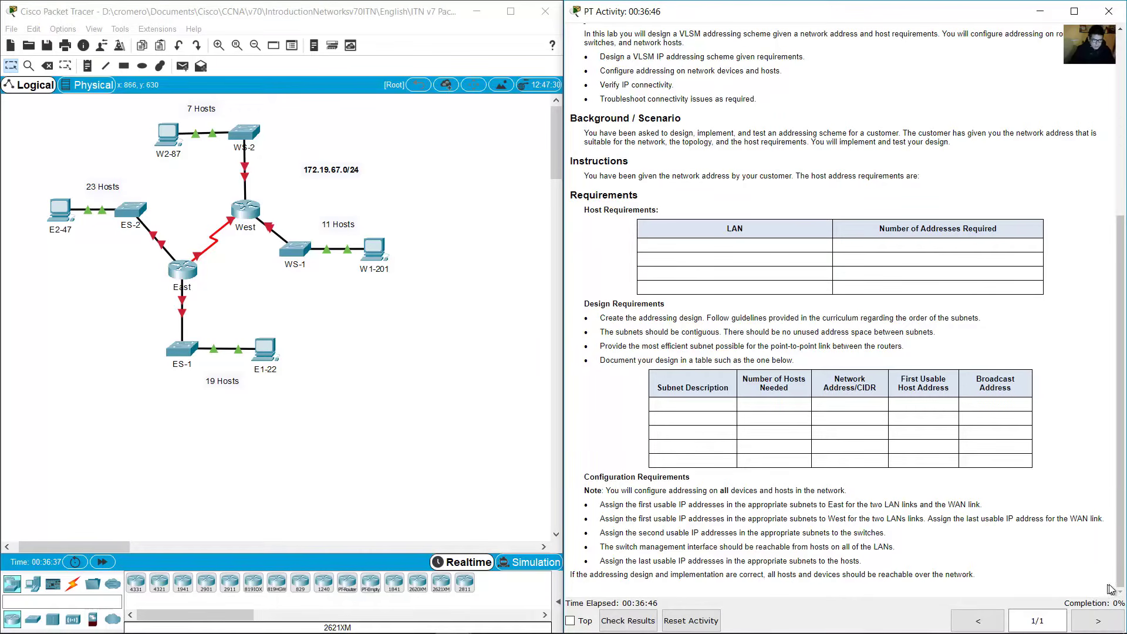
{"action": "key", "text": "alt+Tab"}
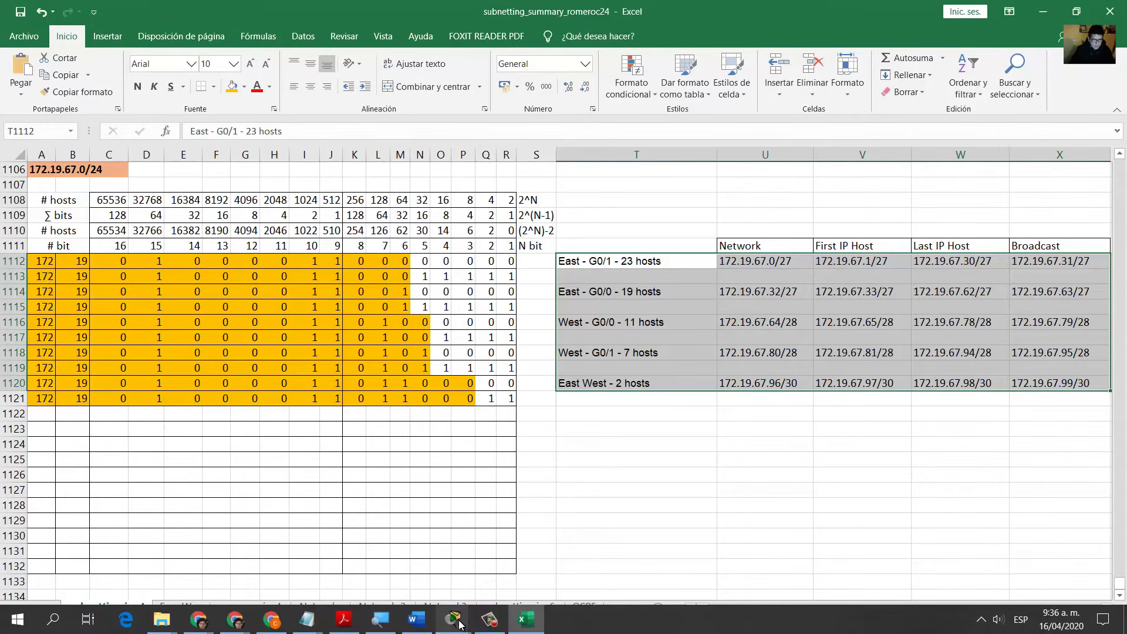
{"action": "left_click", "coordinate": [454, 619]}
{"action": "left_click", "coordinate": [409, 557]}
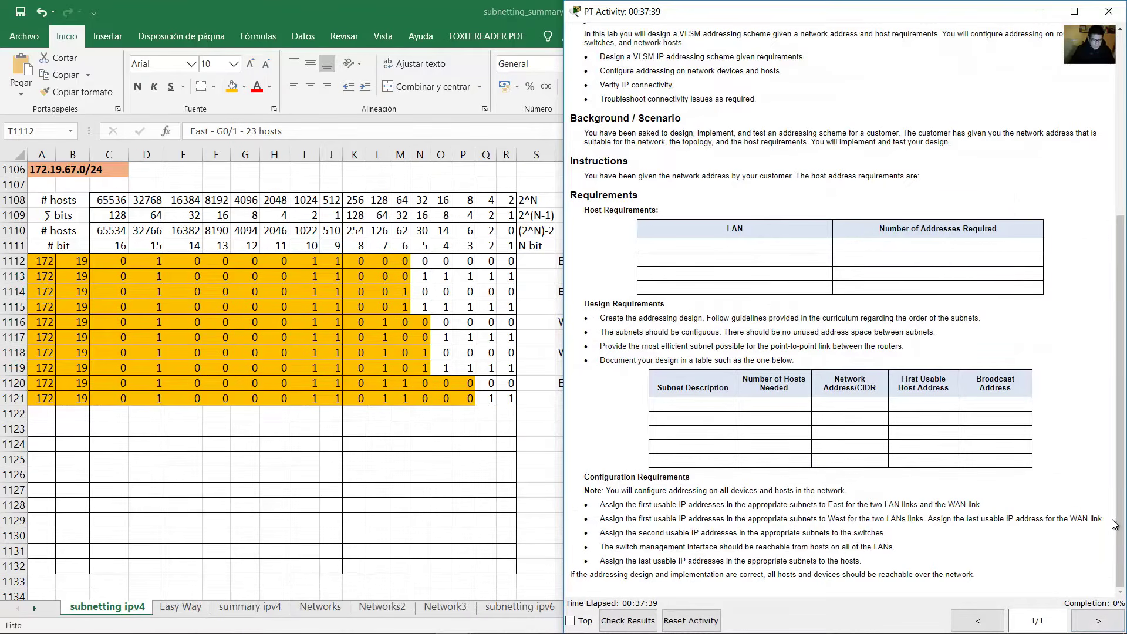
{"action": "left_click", "coordinate": [1040, 11]}
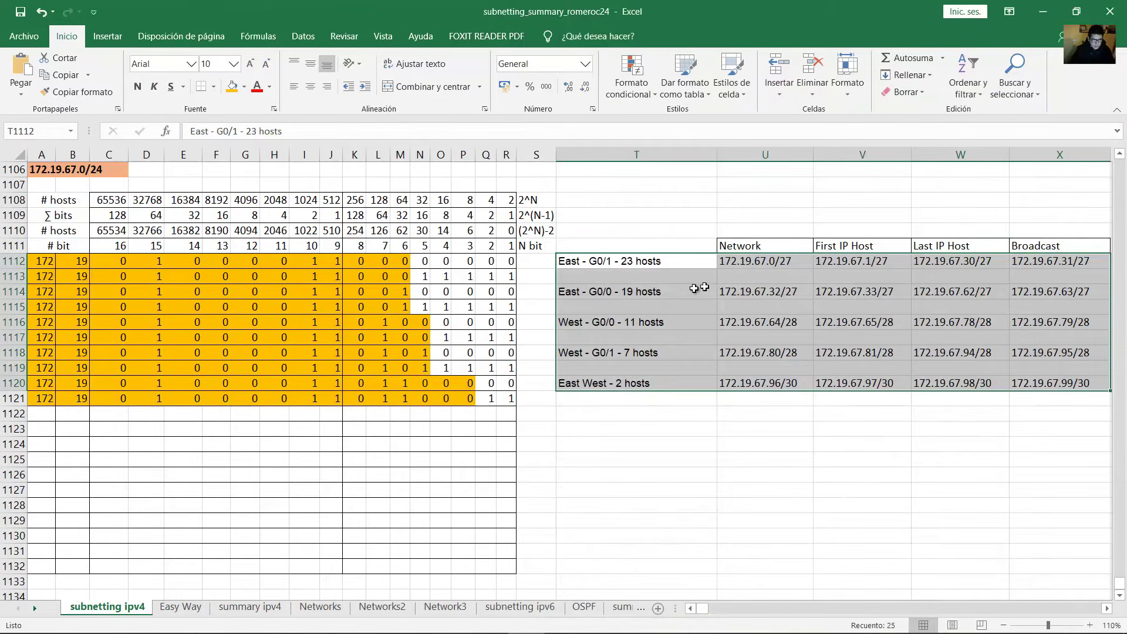
Compare the East G0/1 and East G0/0 rows of the addressing table, checking their host requirements against their network, host and broadcast addresses.
{"action": "left_click", "coordinate": [630, 293]}
{"action": "left_click", "coordinate": [632, 262]}
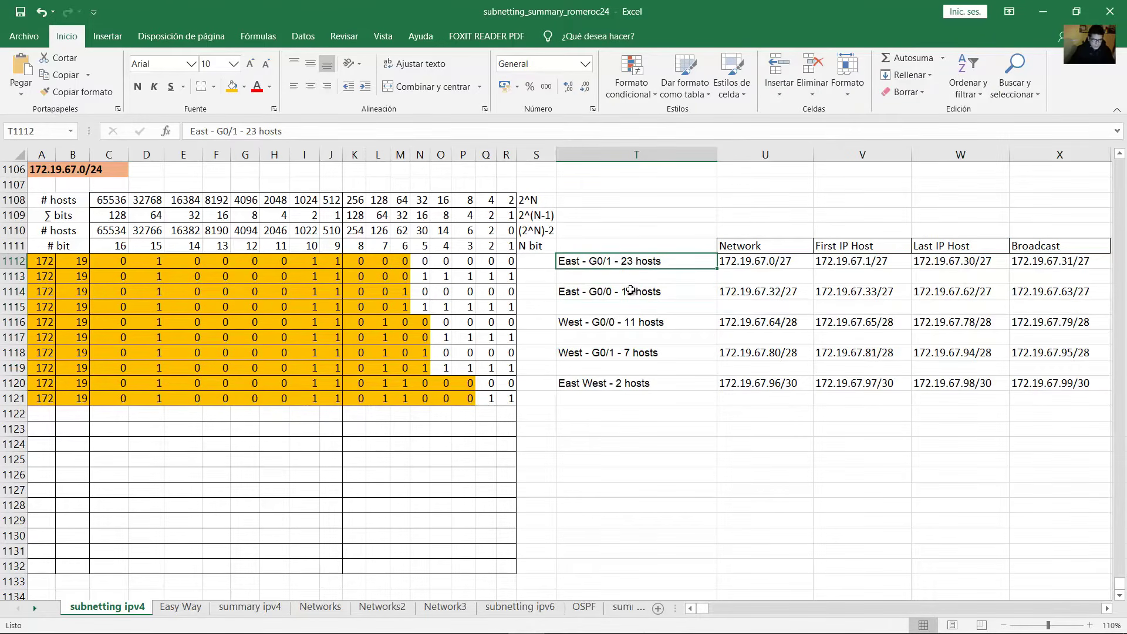
{"action": "left_click", "coordinate": [631, 290]}
{"action": "left_click_drag", "start_coordinate": [627, 262], "coordinate": [616, 292]}
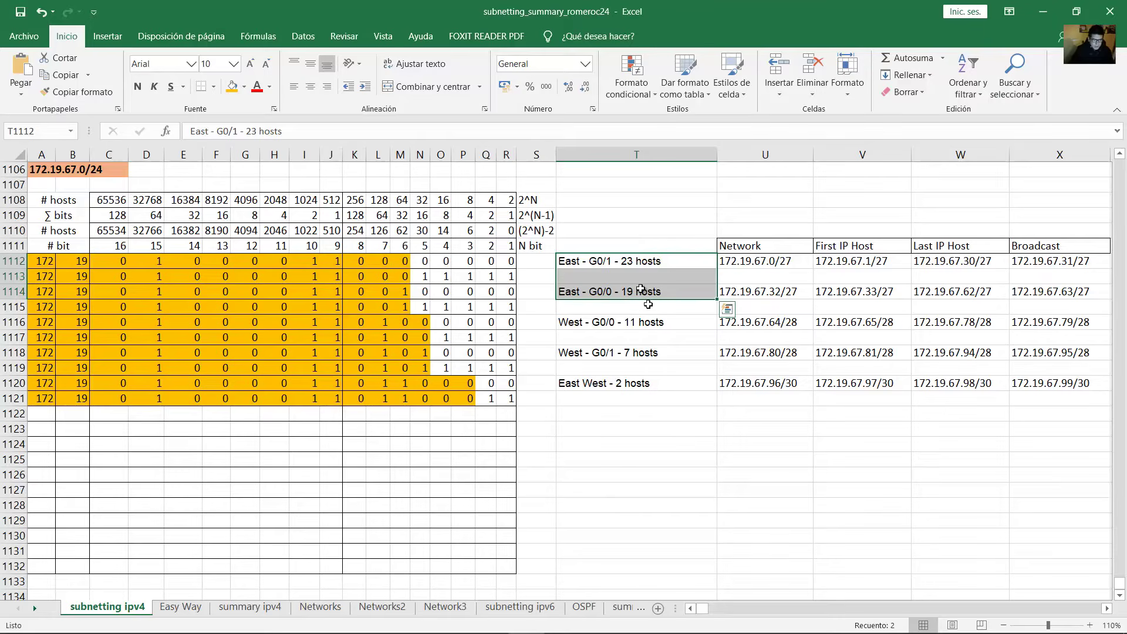
{"action": "left_click_drag", "start_coordinate": [734, 263], "coordinate": [1034, 284]}
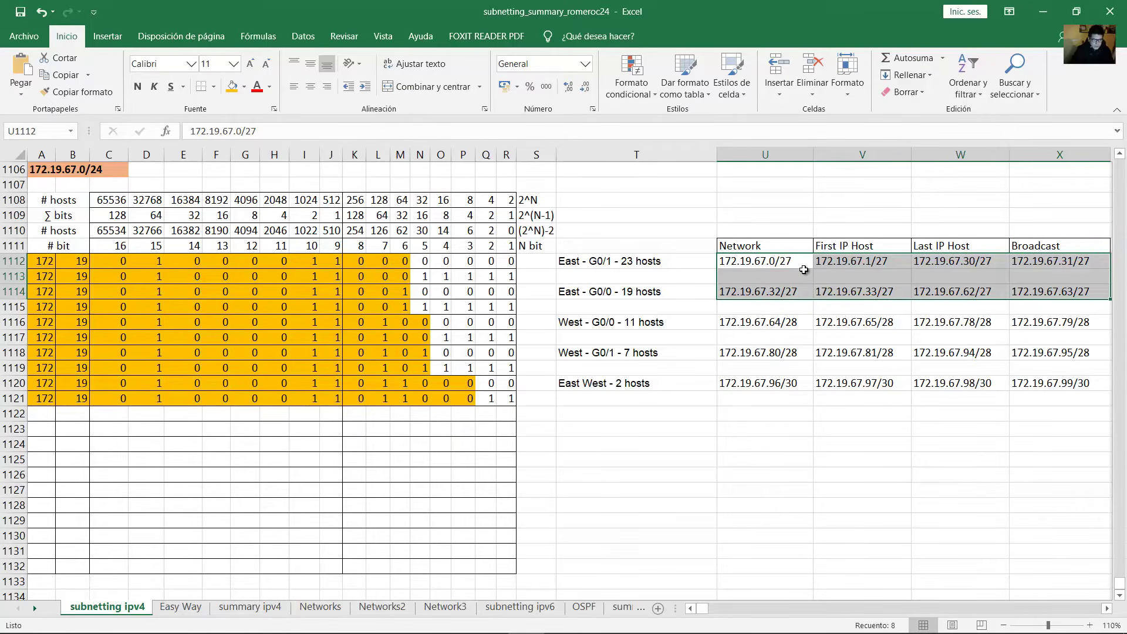
{"action": "left_click_drag", "start_coordinate": [781, 261], "coordinate": [763, 308]}
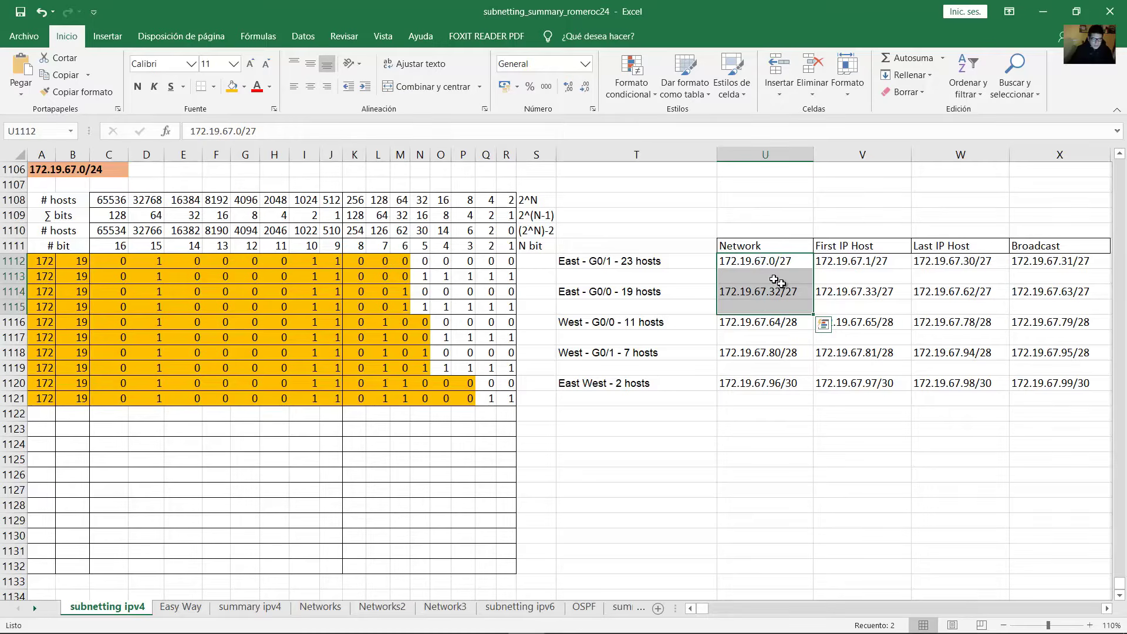
{"action": "left_click_drag", "start_coordinate": [648, 263], "coordinate": [652, 309]}
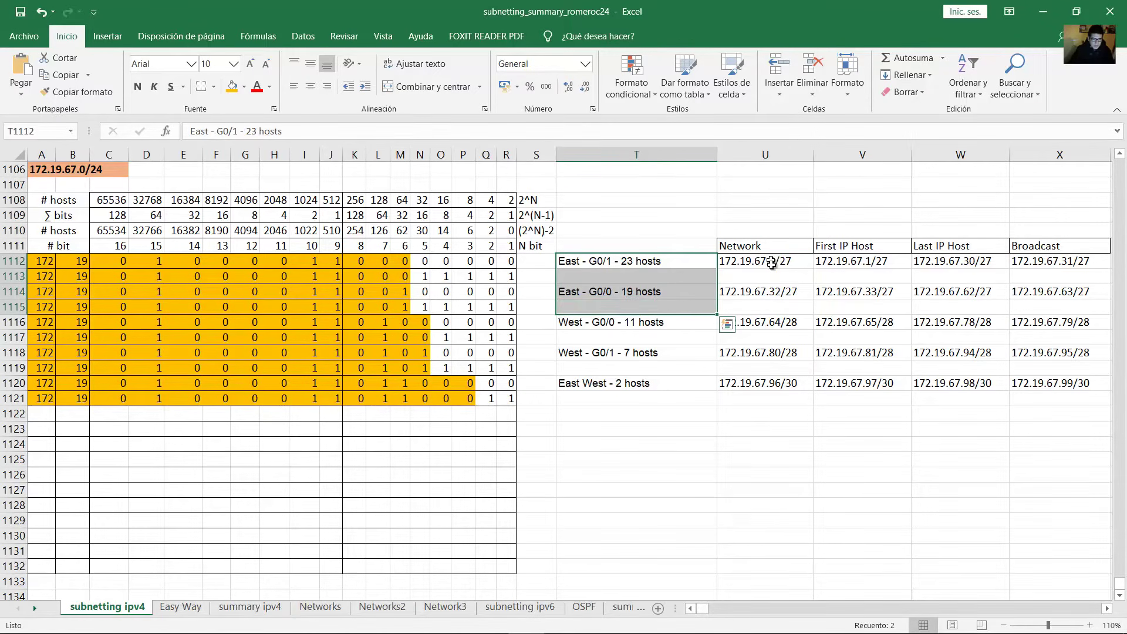
{"action": "left_click_drag", "start_coordinate": [771, 263], "coordinate": [764, 309]}
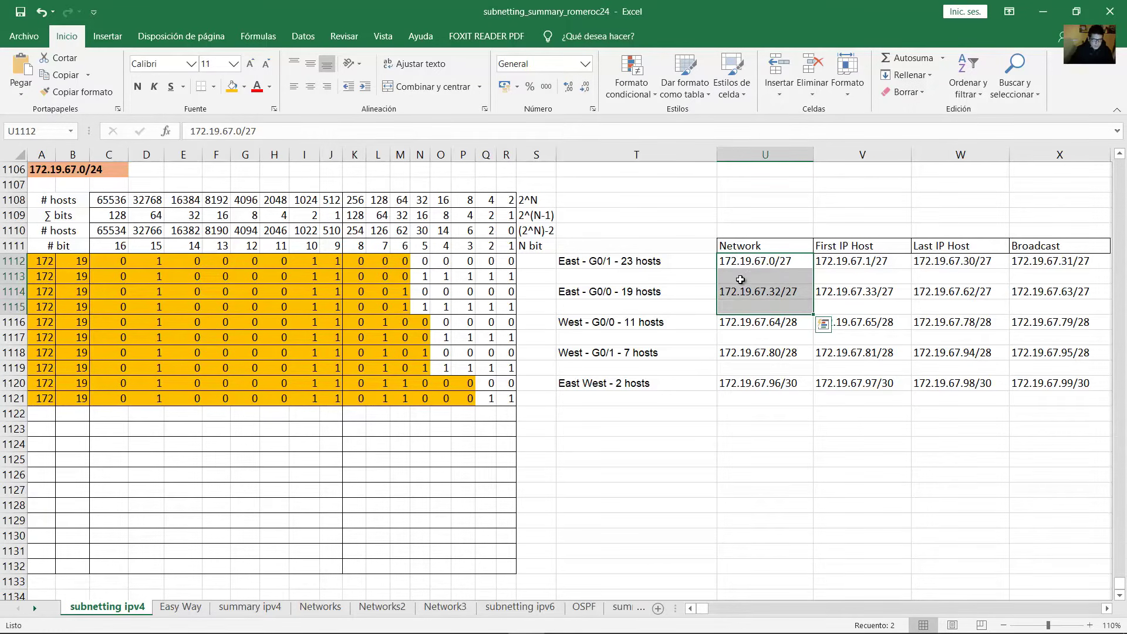
{"action": "left_click_drag", "start_coordinate": [672, 264], "coordinate": [763, 301]}
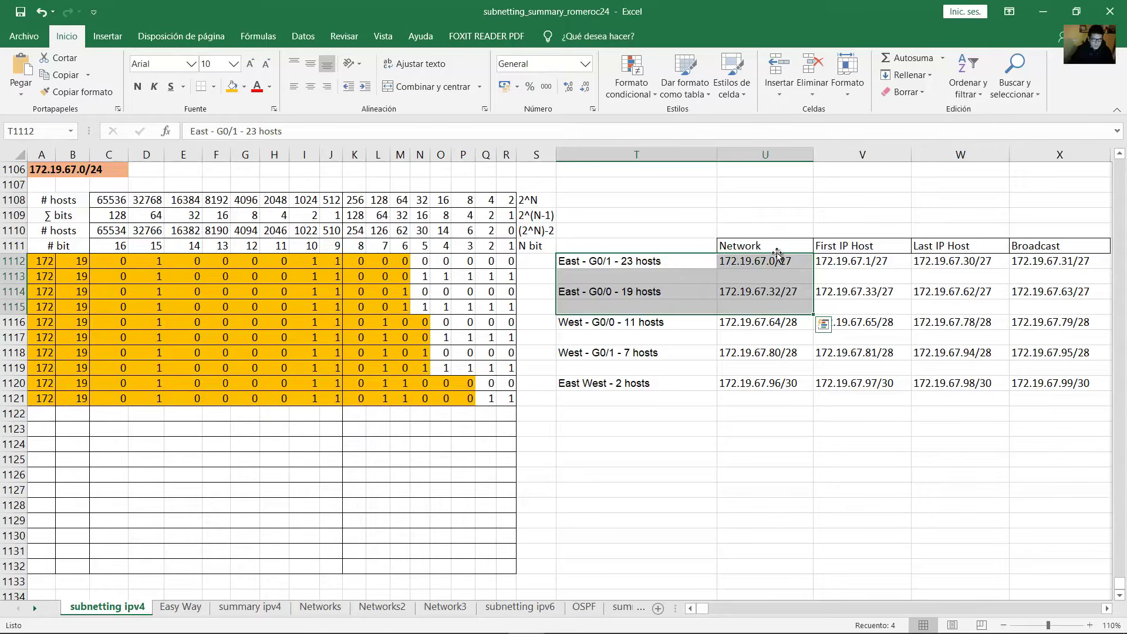
{"action": "left_click", "coordinate": [669, 263]}
{"action": "left_click", "coordinate": [664, 292]}
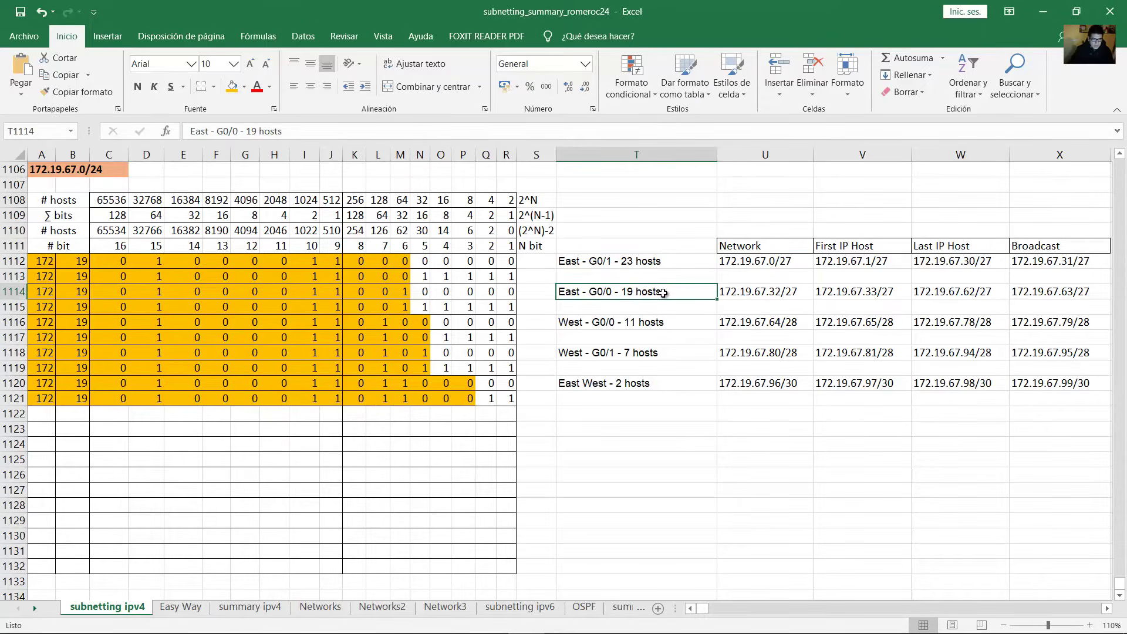
Review the whole addressing table, then examine how the East G0/1 and East G0/0 labels match their network addresses.
{"action": "left_click", "coordinate": [676, 263]}
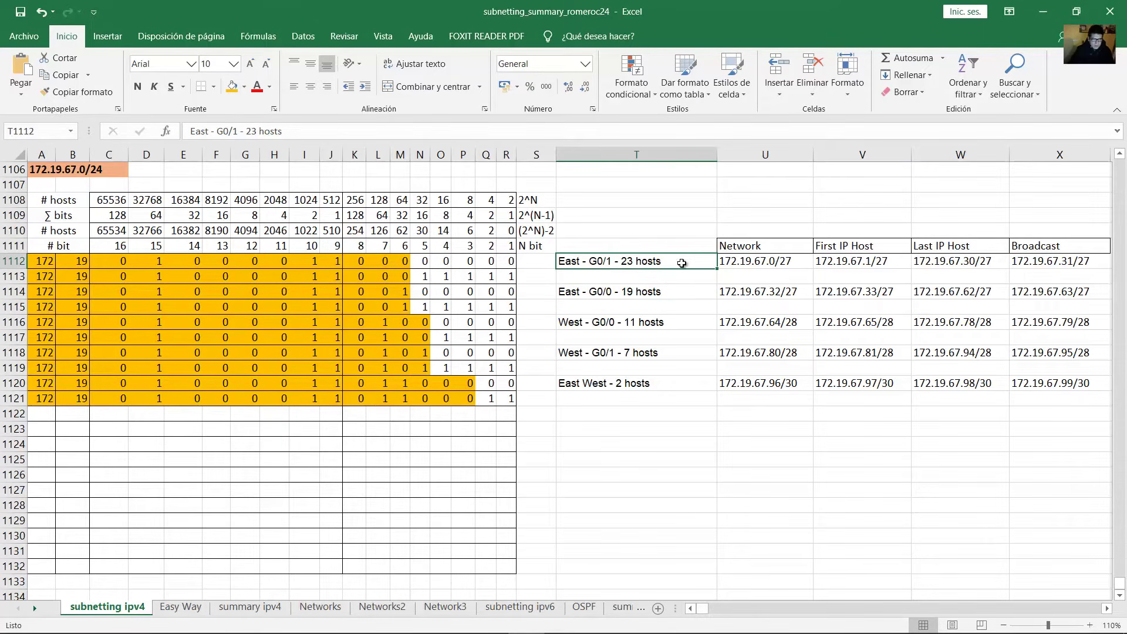
{"action": "left_click_drag", "start_coordinate": [682, 263], "coordinate": [1040, 388]}
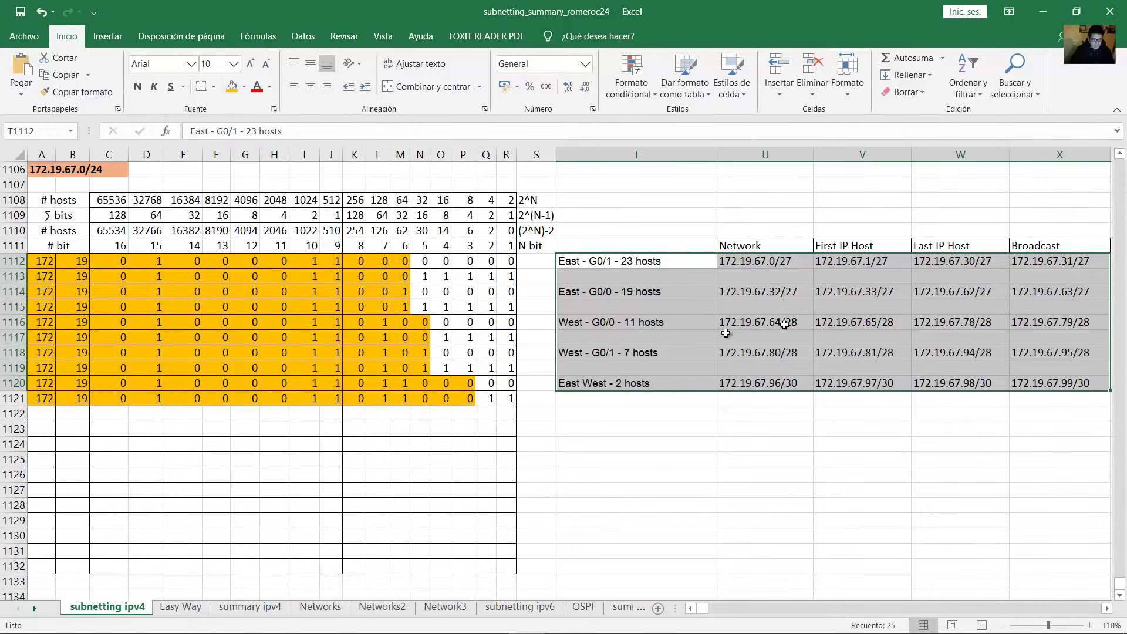
{"action": "left_click", "coordinate": [710, 304]}
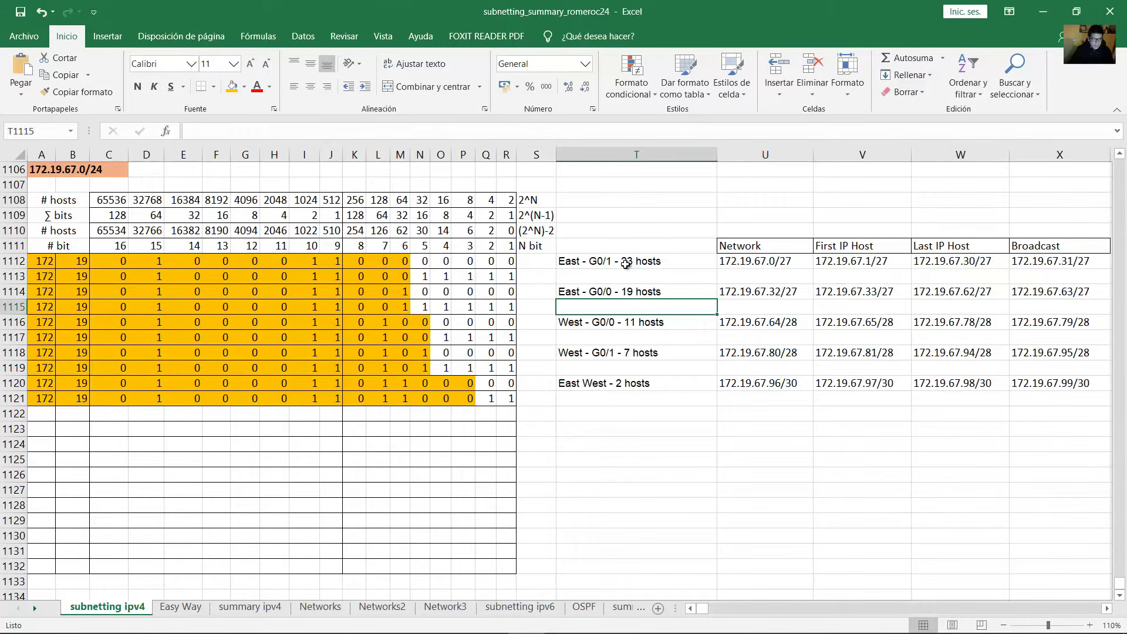
{"action": "left_click_drag", "start_coordinate": [626, 264], "coordinate": [752, 310]}
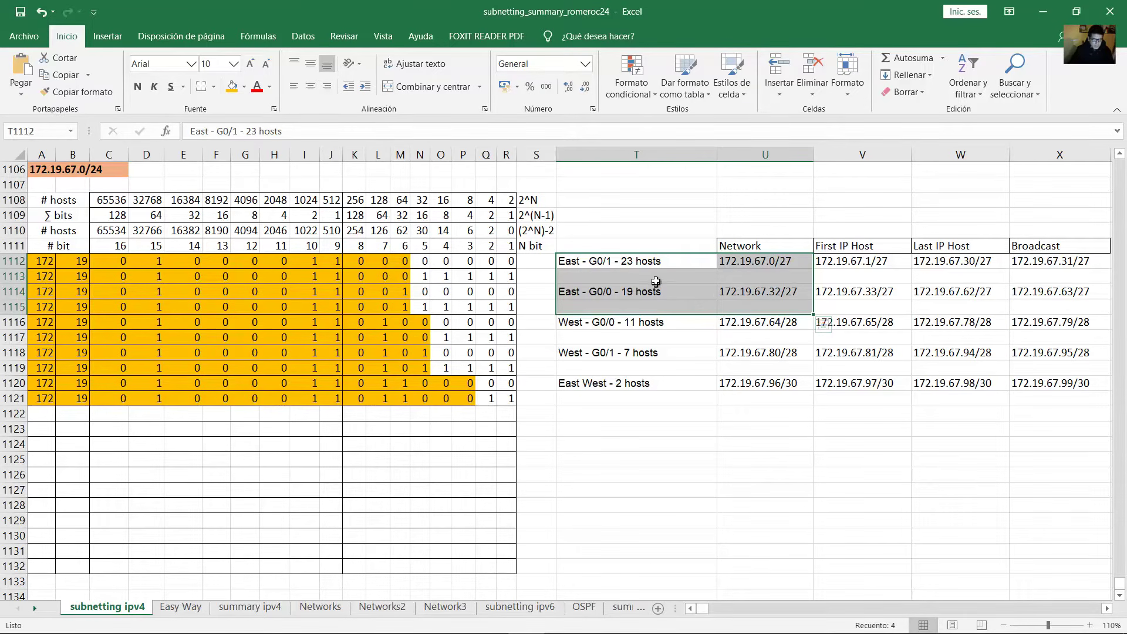
Swap the two East labels so East - G0/0 - 19 hosts sits beside 172.19.67.0/27 and East - G0/1 - 23 hosts beside 172.19.67.32/27.
{"action": "double_click", "coordinate": [603, 262]}
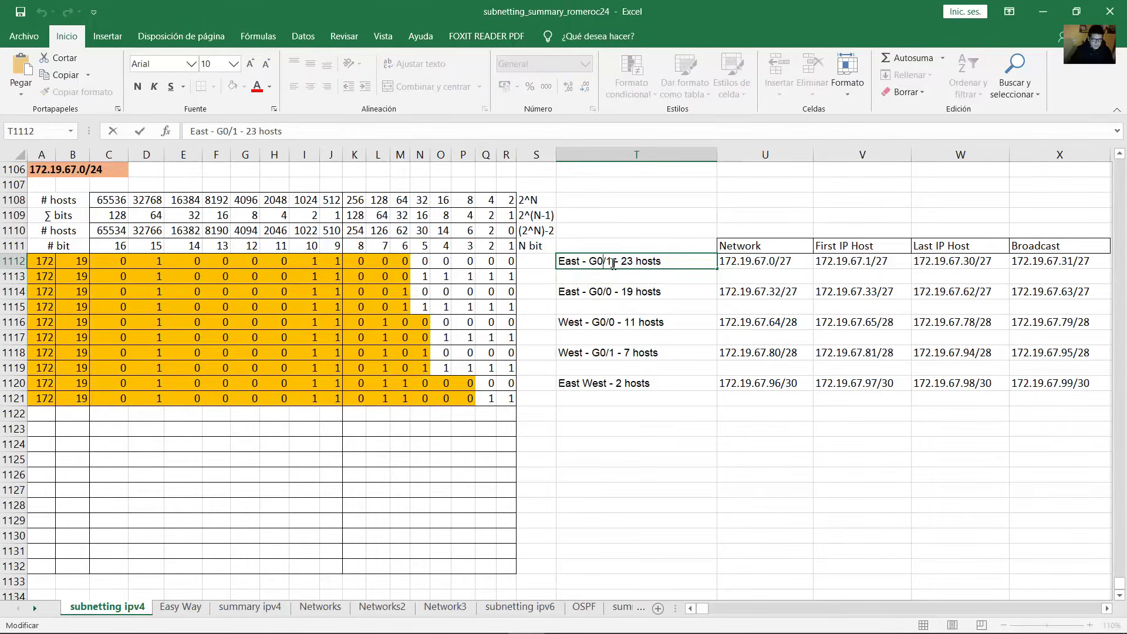
{"action": "left_click_drag", "start_coordinate": [666, 262], "coordinate": [556, 265]}
{"action": "key", "text": "ctrl+c"}
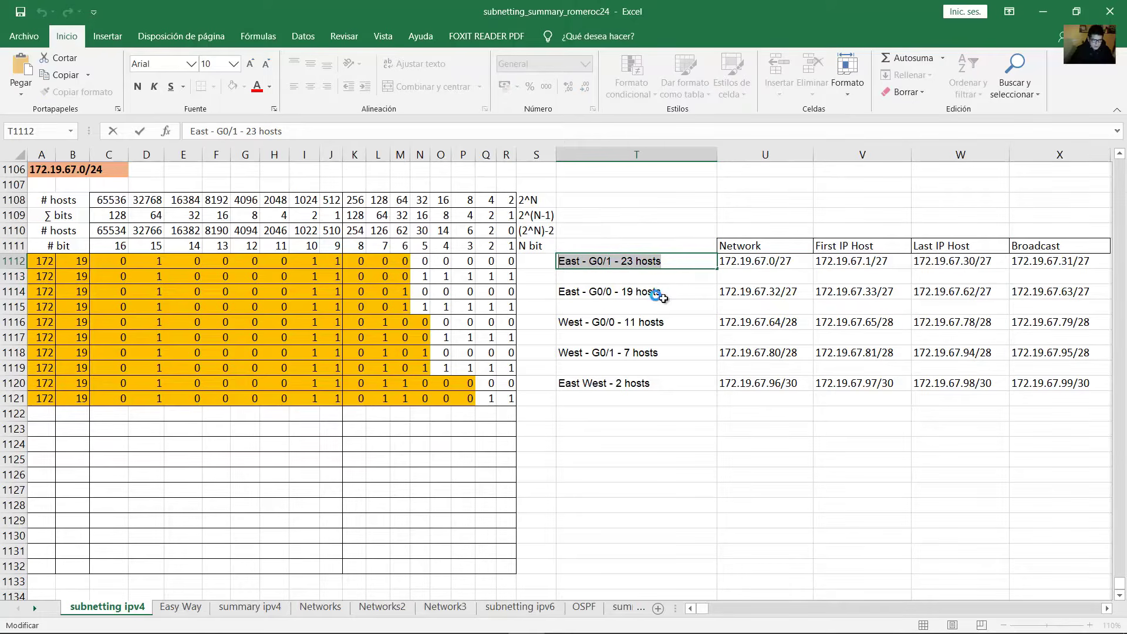
{"action": "key", "text": "Delete"}
{"action": "double_click", "coordinate": [680, 293]}
{"action": "key", "text": "ctrl+v"}
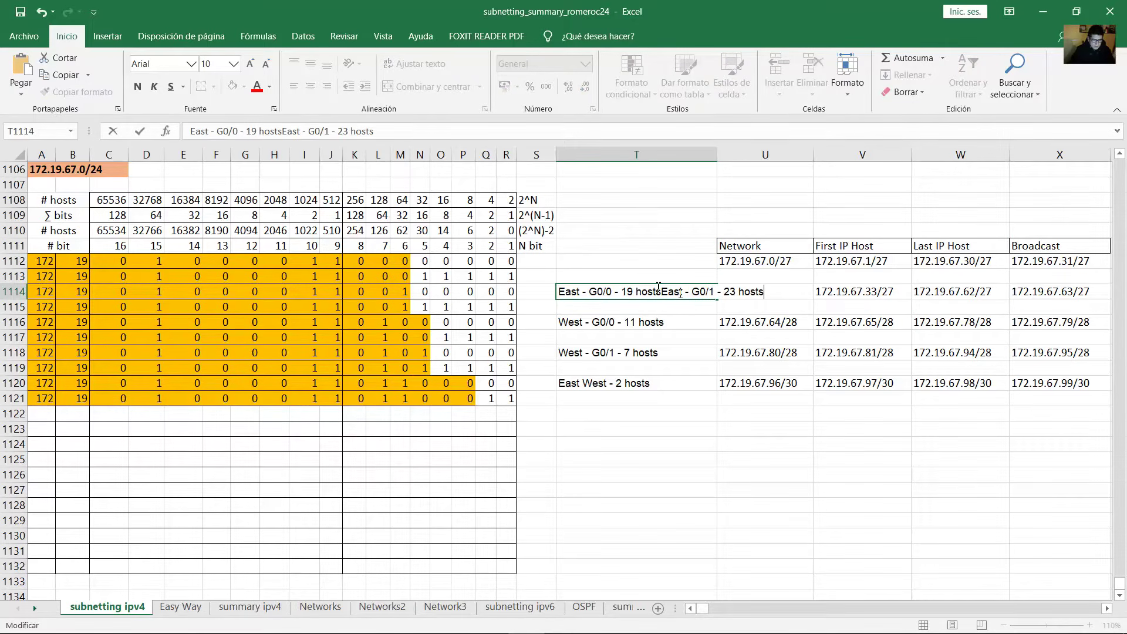
{"action": "left_click_drag", "start_coordinate": [663, 292], "coordinate": [536, 291]}
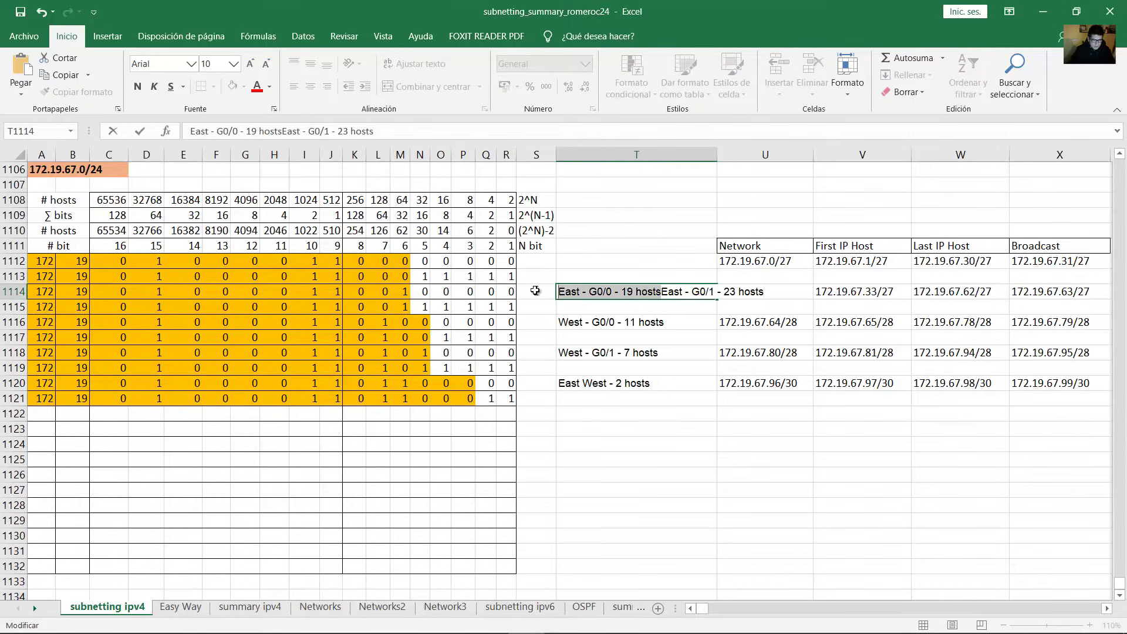
{"action": "key", "text": "ctrl+x"}
{"action": "left_click", "coordinate": [588, 261]}
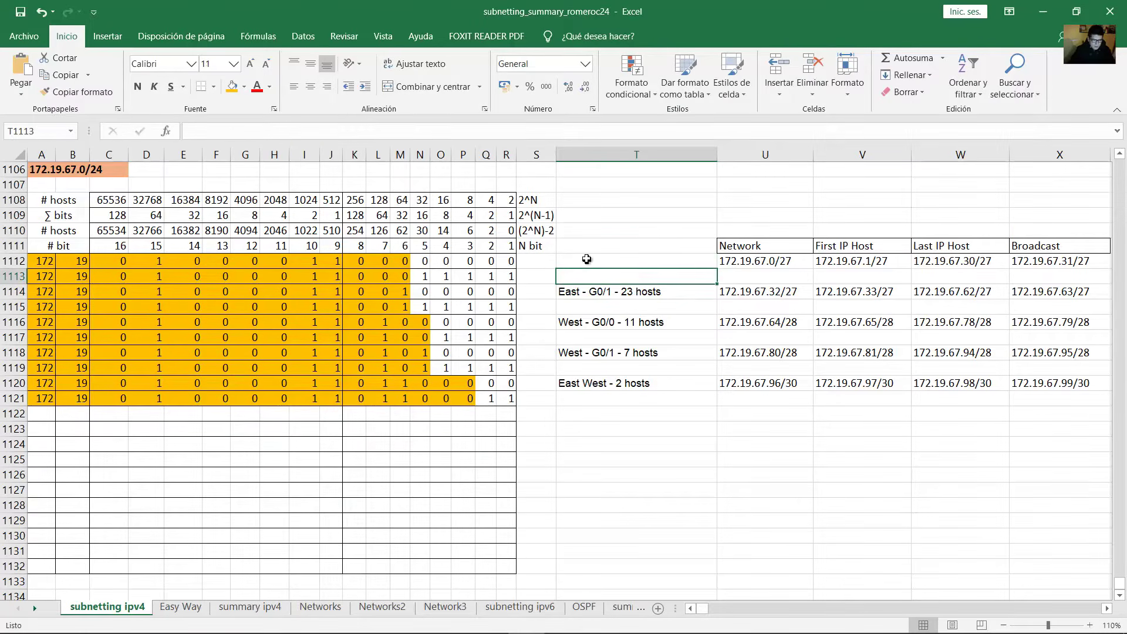
{"action": "key", "text": "ctrl+v"}
{"action": "left_click", "coordinate": [672, 292]}
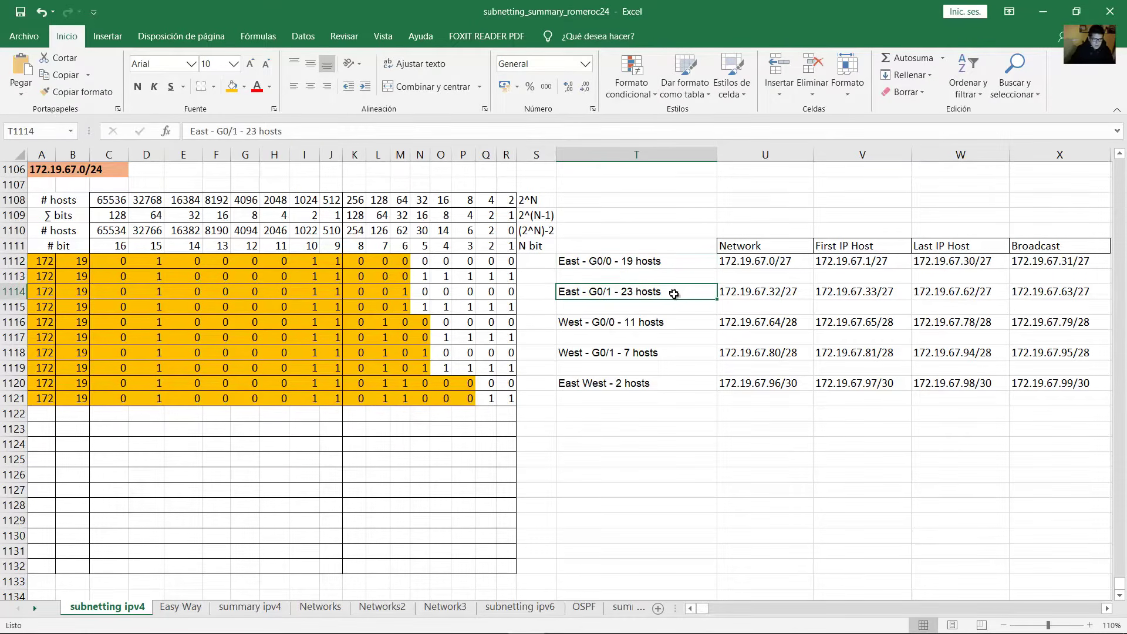
{"action": "left_click", "coordinate": [613, 264]}
{"action": "left_click_drag", "start_coordinate": [649, 264], "coordinate": [1051, 383]}
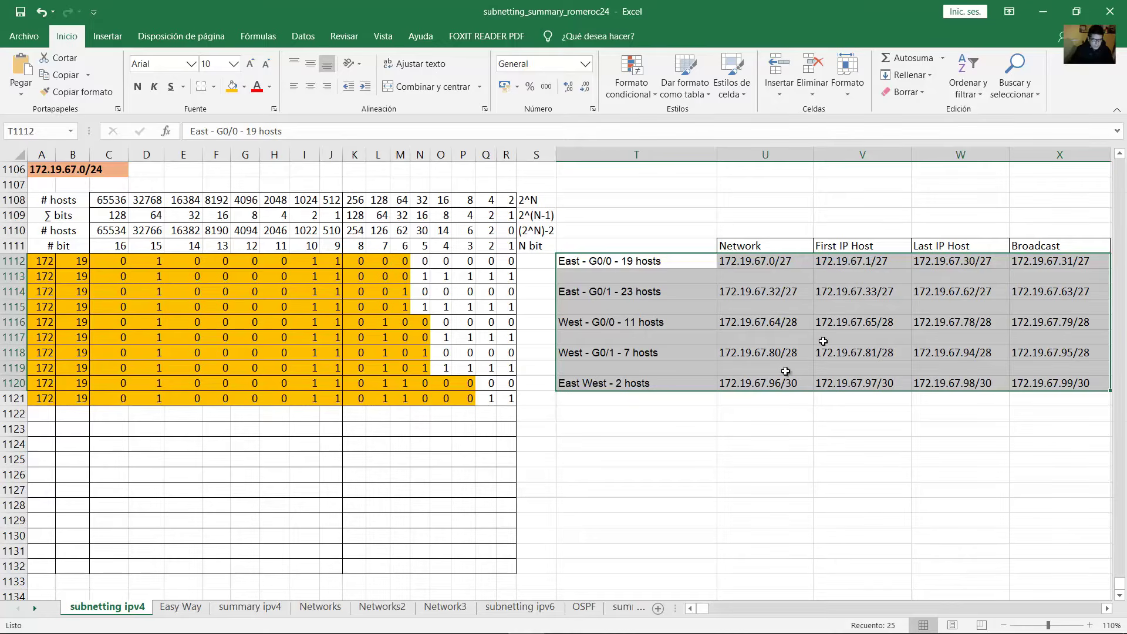
Copy the Addressing Table from the PT Activity instructions into the blank Word document and delete the pasted Objectives heading.
{"action": "left_click_drag", "start_coordinate": [1124, 270], "coordinate": [1123, 80]}
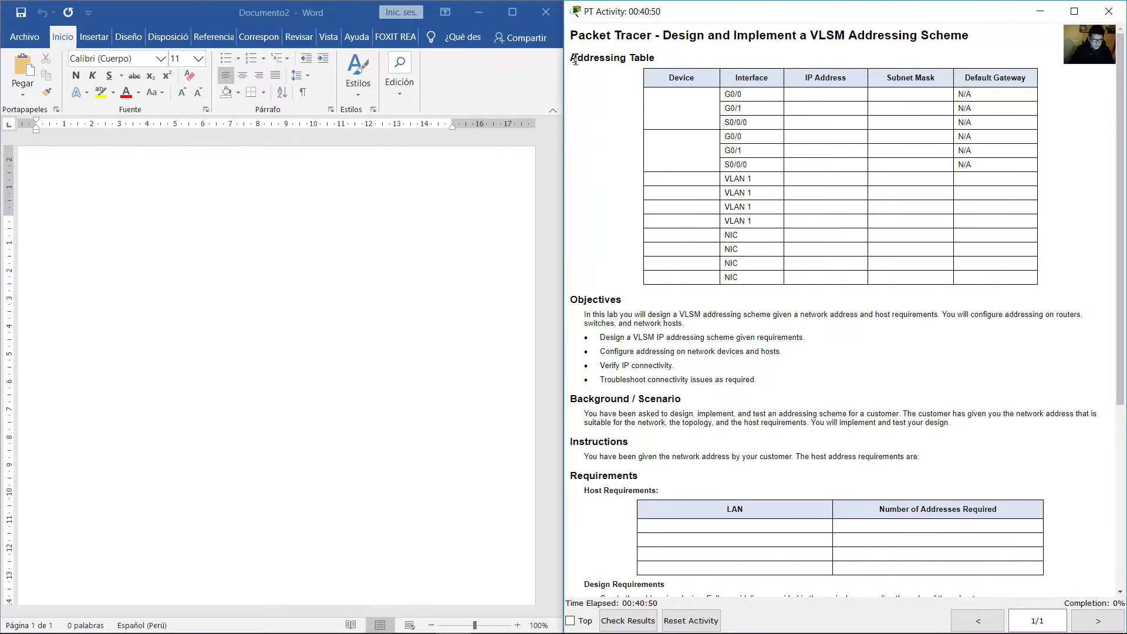
{"action": "left_click_drag", "start_coordinate": [574, 56], "coordinate": [634, 301]}
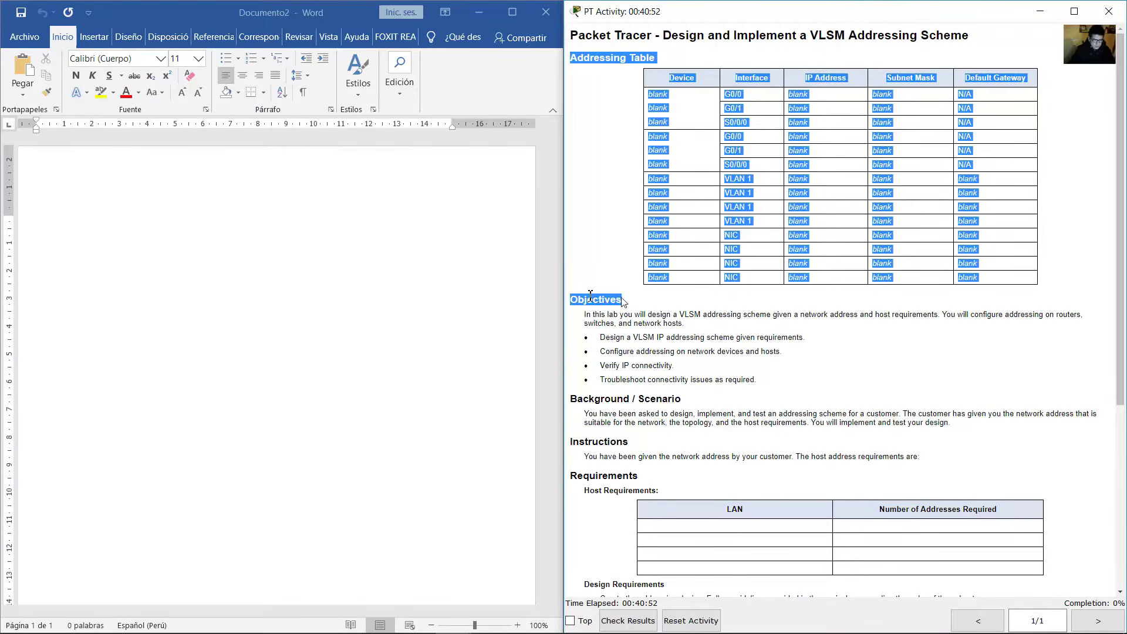
{"action": "left_click", "coordinate": [76, 244]}
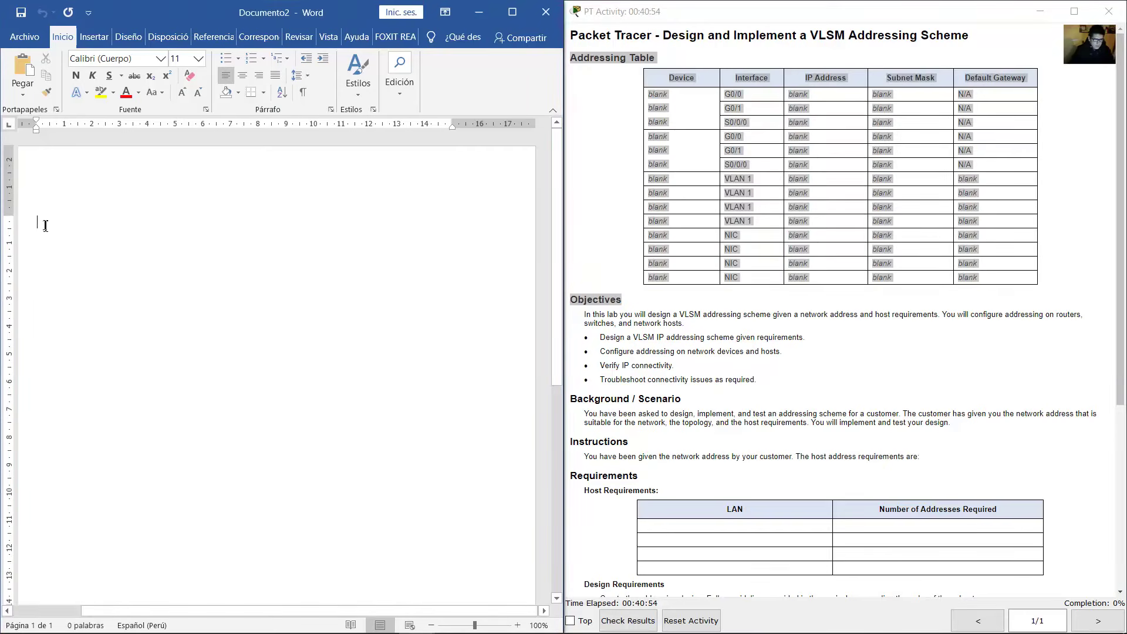
{"action": "key", "text": "ctrl+v"}
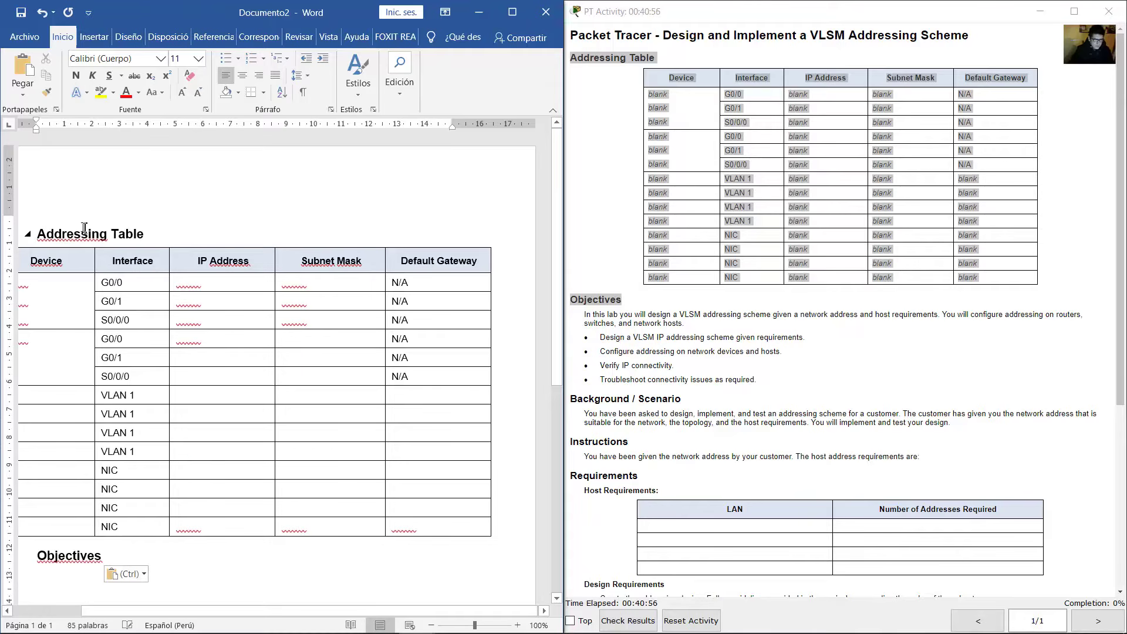
{"action": "left_click_drag", "start_coordinate": [58, 558], "coordinate": [41, 234]}
{"action": "key", "text": "Delete"}
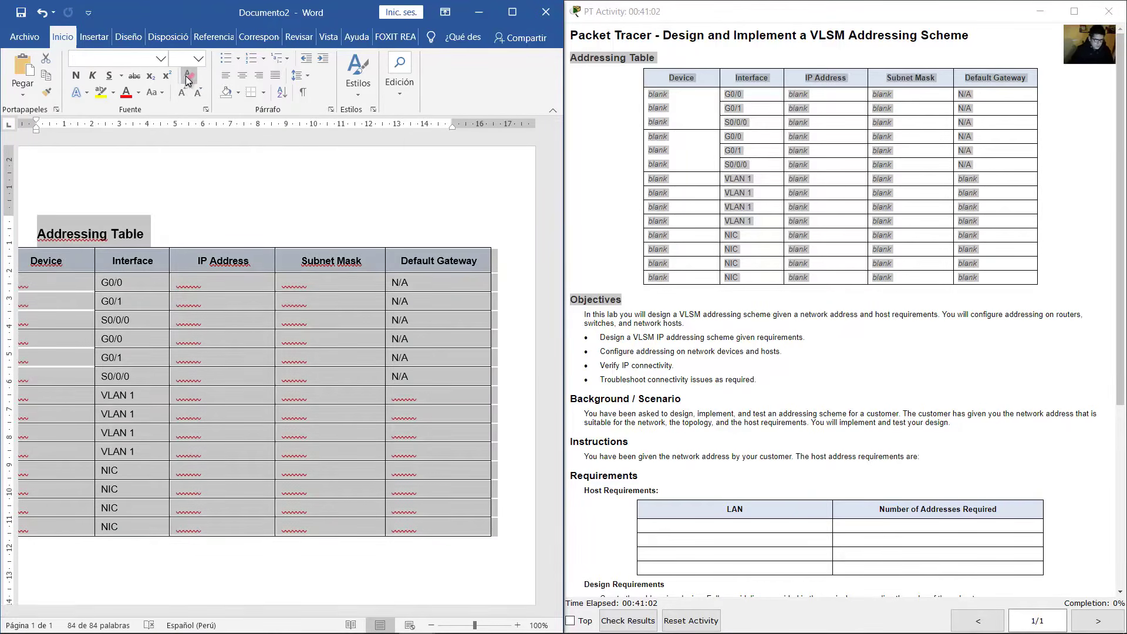
Clear the formatting of the pasted heading and table, and set their font size to 12.
{"action": "left_click", "coordinate": [189, 76]}
{"action": "left_click", "coordinate": [198, 58]}
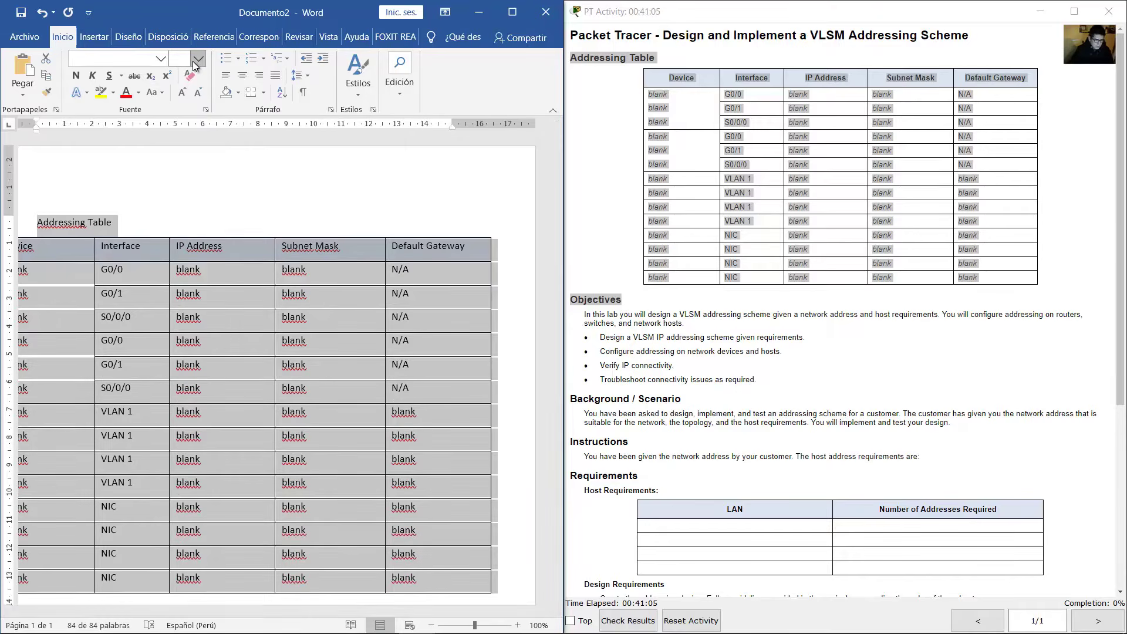
{"action": "left_click", "coordinate": [182, 142]}
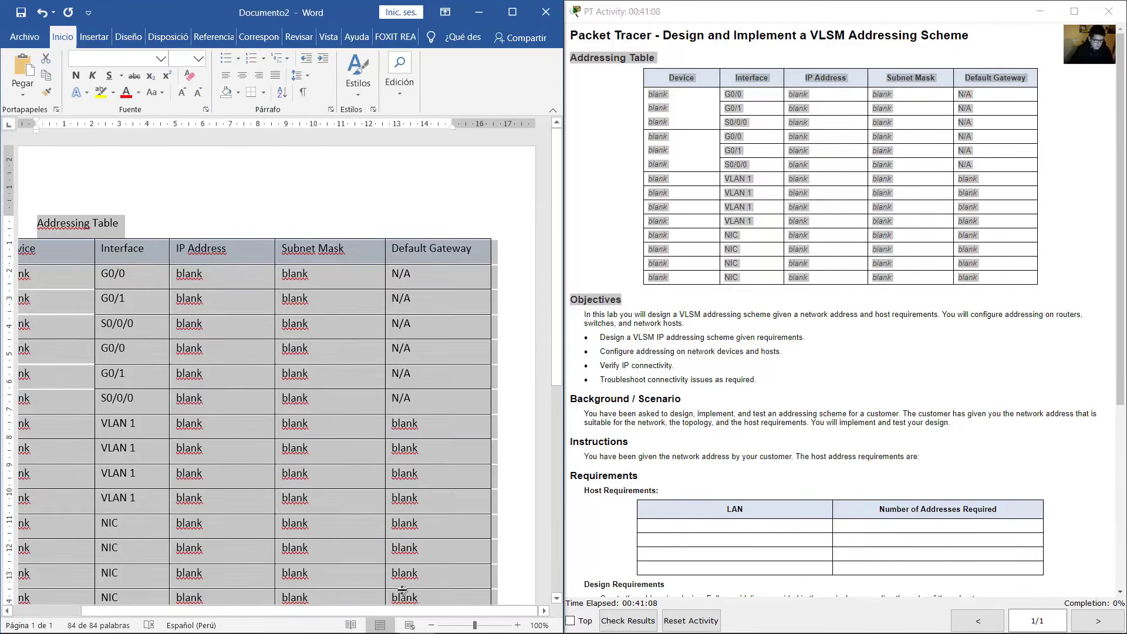
{"action": "left_click_drag", "start_coordinate": [386, 612], "coordinate": [347, 613]}
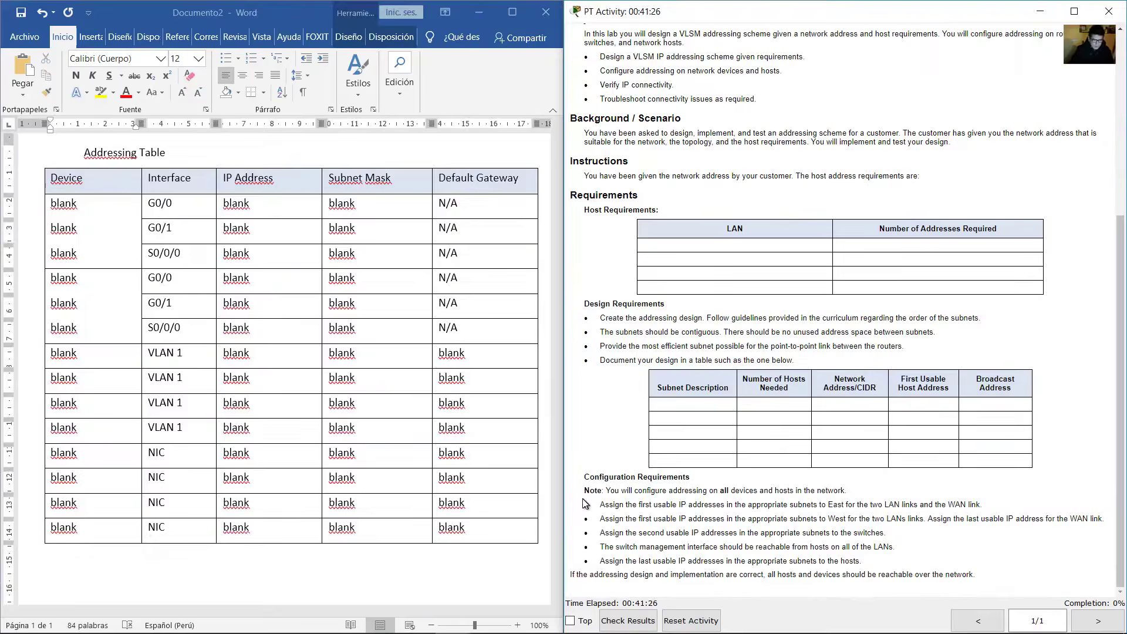
Reread the East address assignment rule, examine East's LAN and serial interfaces in the Packet Tracer topology, and return to Word.
{"action": "left_click_drag", "start_coordinate": [601, 505], "coordinate": [814, 504]}
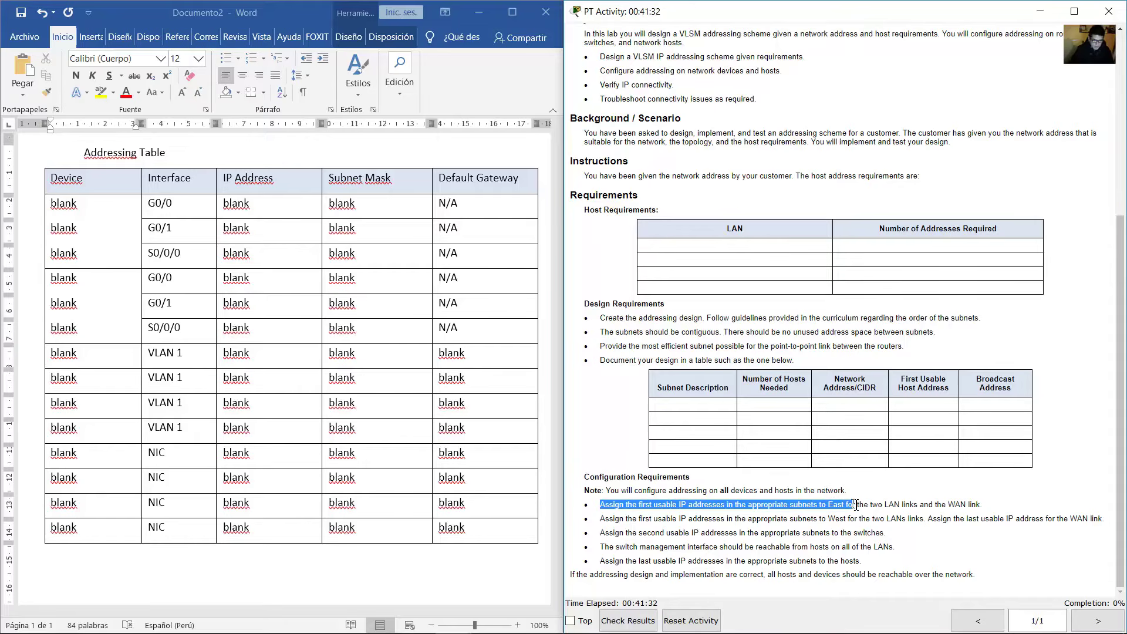
{"action": "left_click_drag", "start_coordinate": [856, 505], "coordinate": [978, 503]}
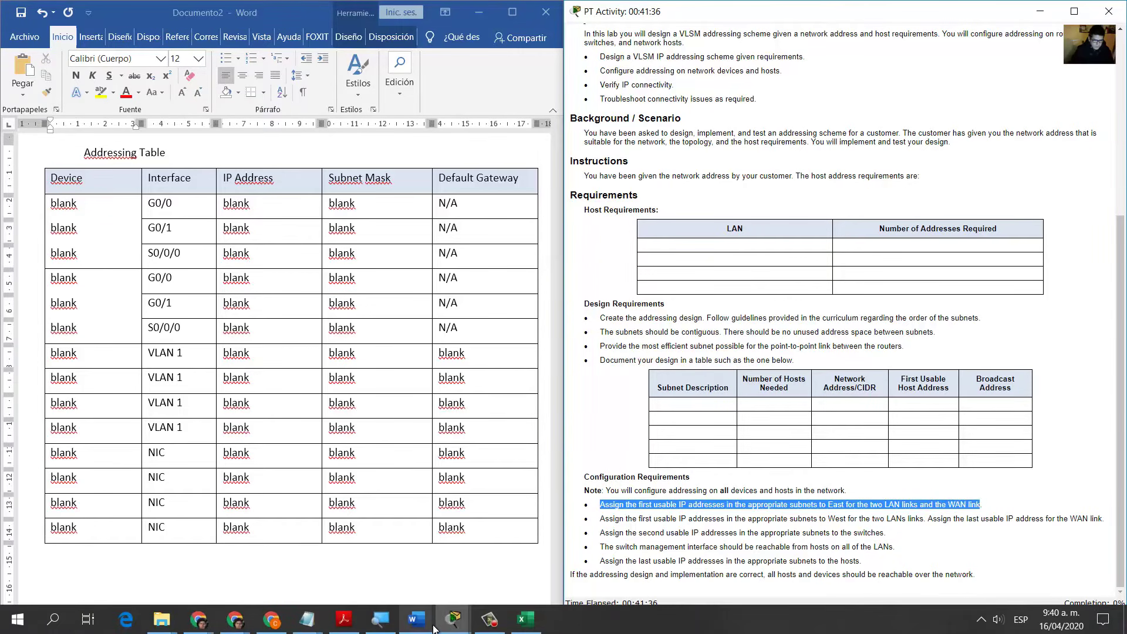
{"action": "left_click", "coordinate": [453, 618]}
{"action": "left_click", "coordinate": [481, 555]}
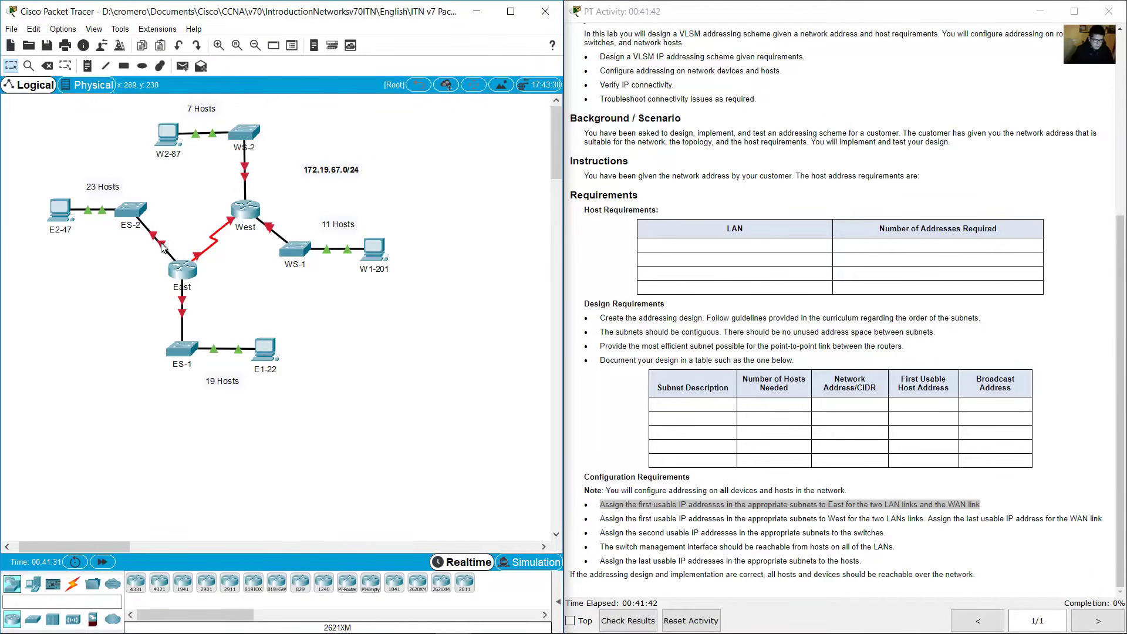
{"action": "mouse_move", "coordinate": [162, 246]}
{"action": "left_click_drag", "start_coordinate": [170, 168], "coordinate": [69, 240]}
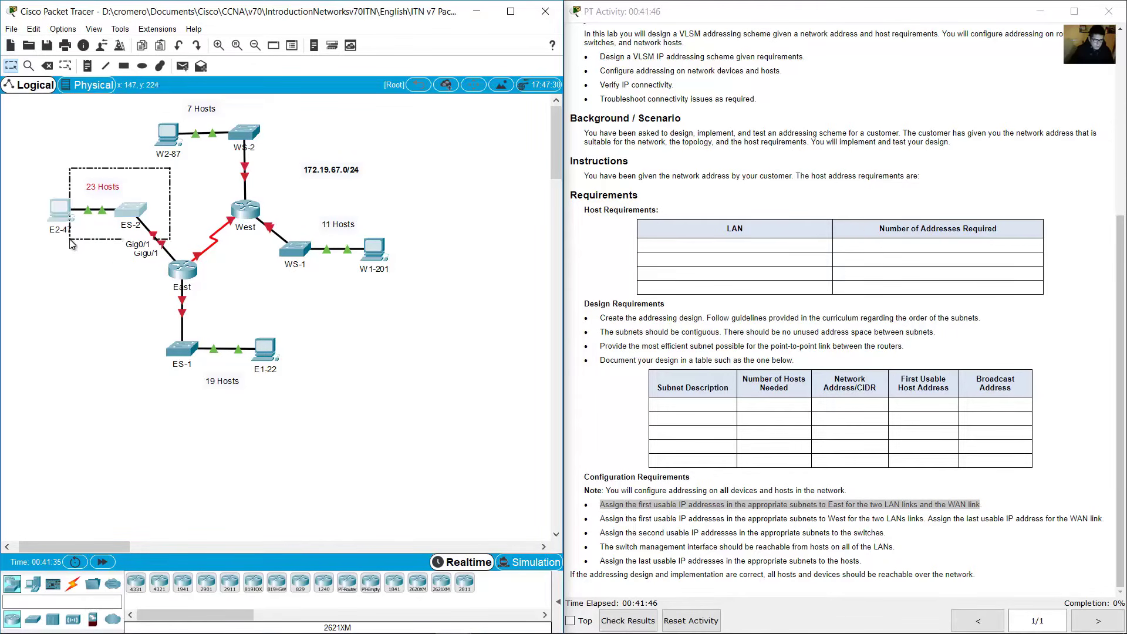
{"action": "mouse_move", "coordinate": [185, 299]}
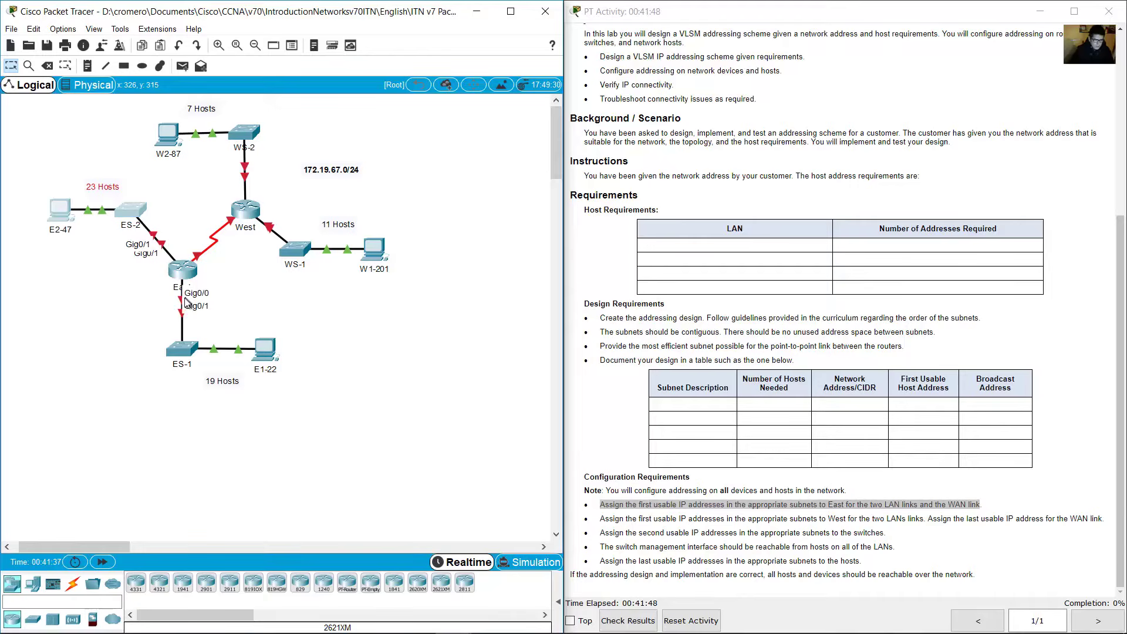
{"action": "left_click_drag", "start_coordinate": [288, 312], "coordinate": [153, 405]}
{"action": "left_click", "coordinate": [239, 288]}
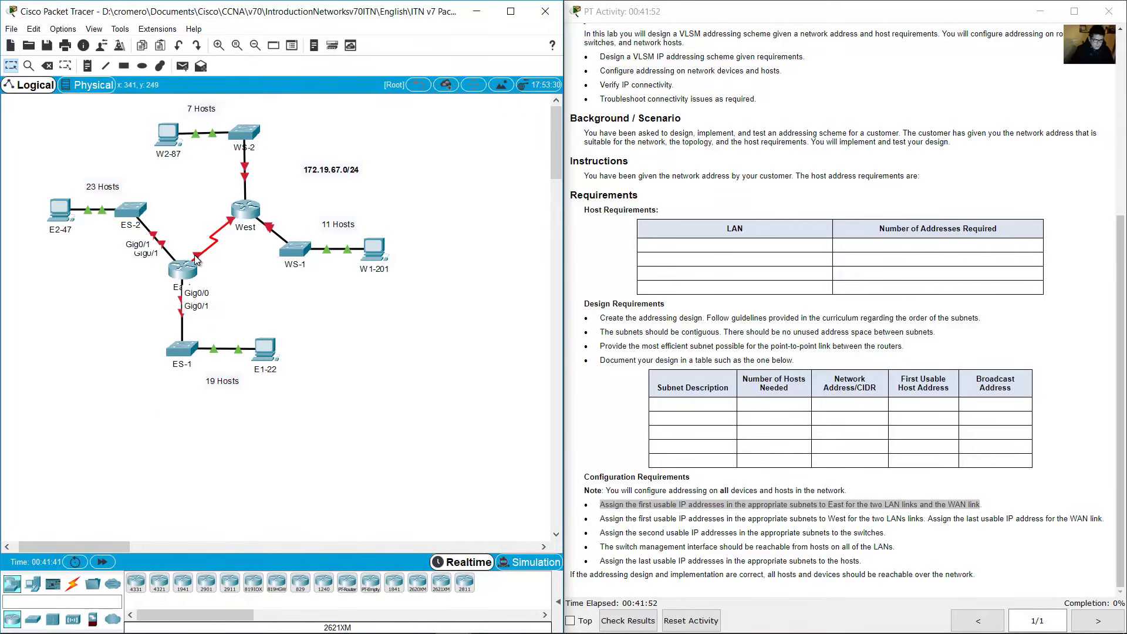
{"action": "mouse_move", "coordinate": [195, 260]}
{"action": "left_click_drag", "start_coordinate": [246, 267], "coordinate": [191, 254]}
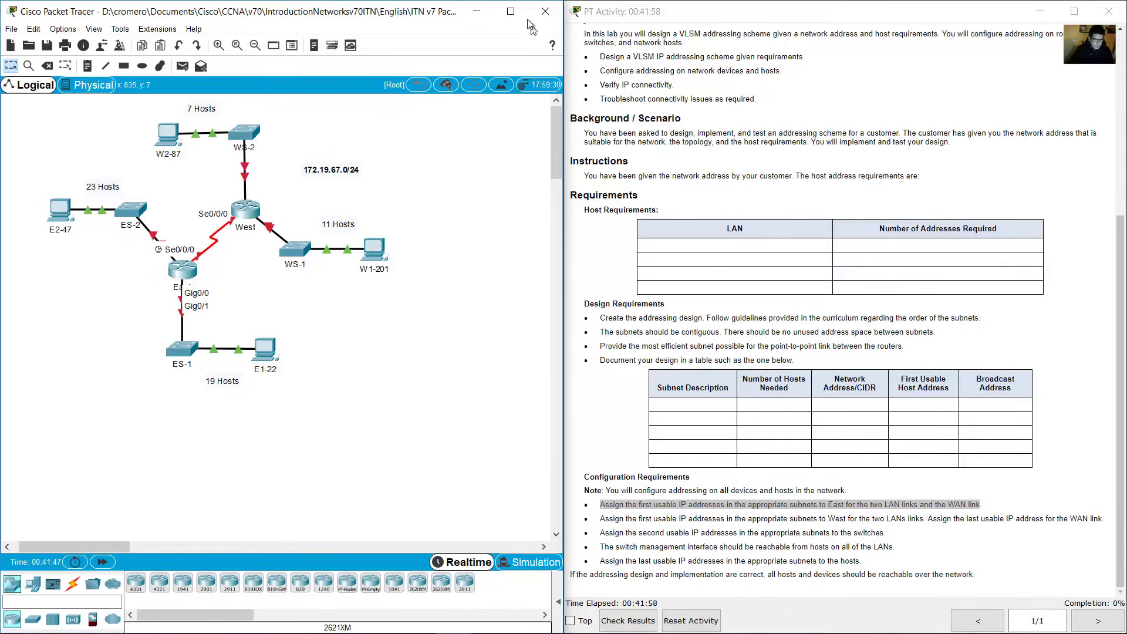
{"action": "left_click", "coordinate": [477, 11]}
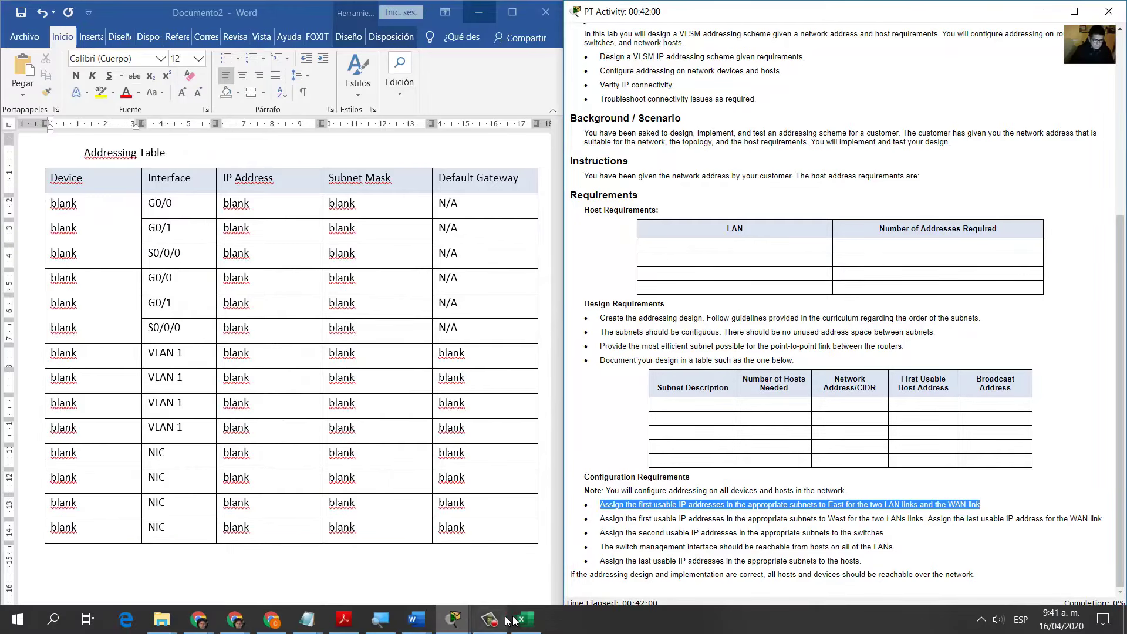
Switch to Excel and copy East G0/0's first host address, 172.19.67.1, into the IP Address cell of Word's first G0/0 row.
{"action": "left_click", "coordinate": [526, 620]}
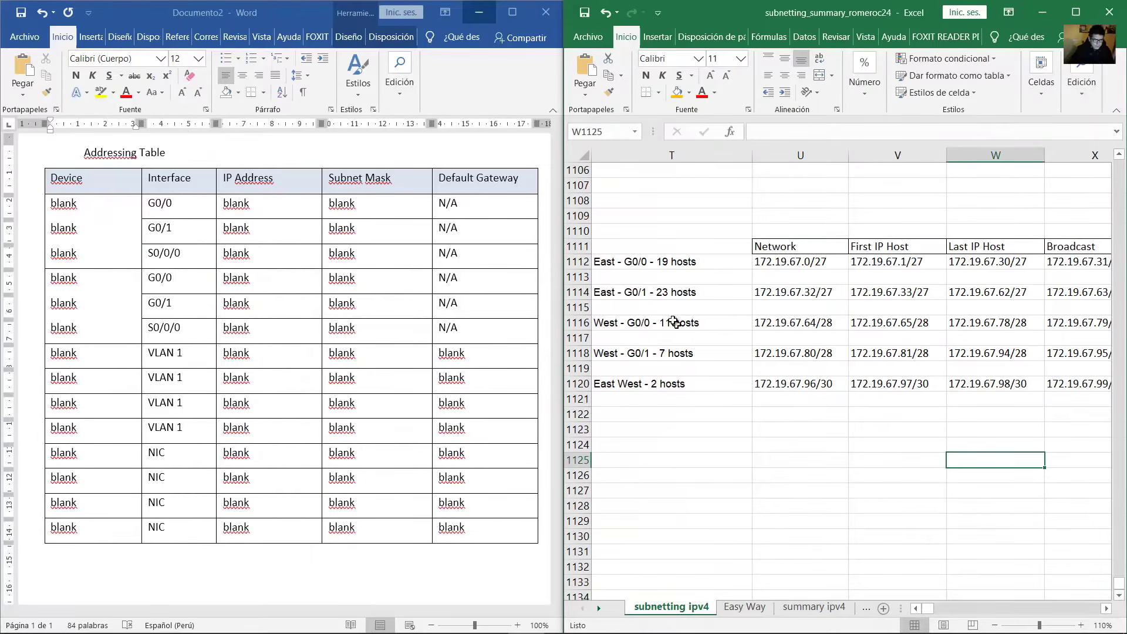
{"action": "left_click", "coordinate": [627, 265]}
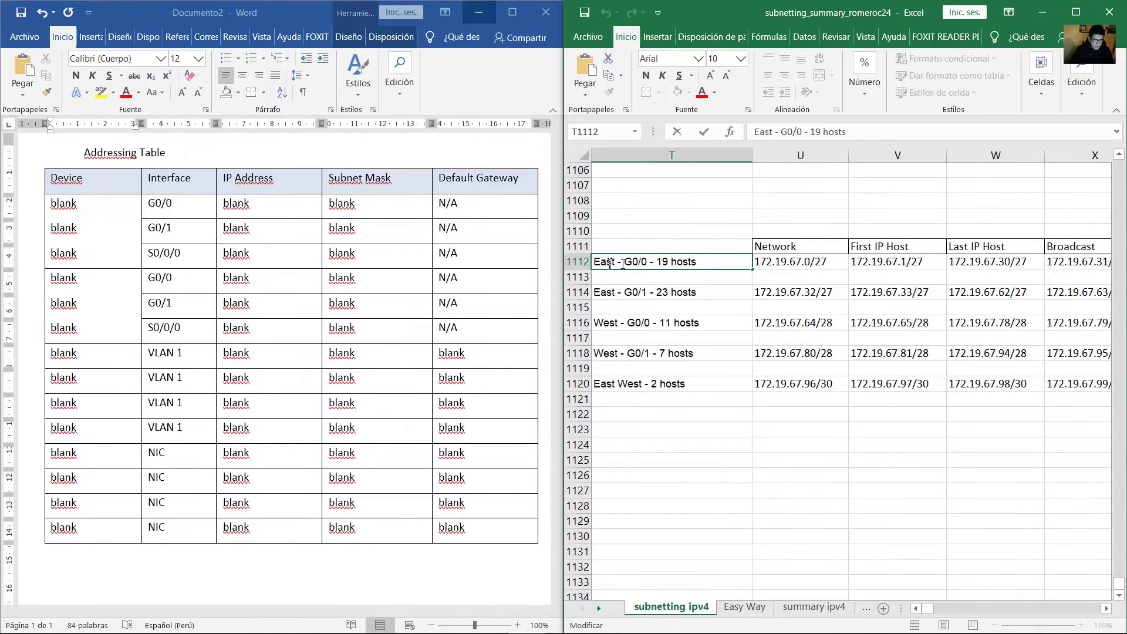
{"action": "double_click", "coordinate": [709, 263]}
{"action": "left_click_drag", "start_coordinate": [702, 262], "coordinate": [594, 262]}
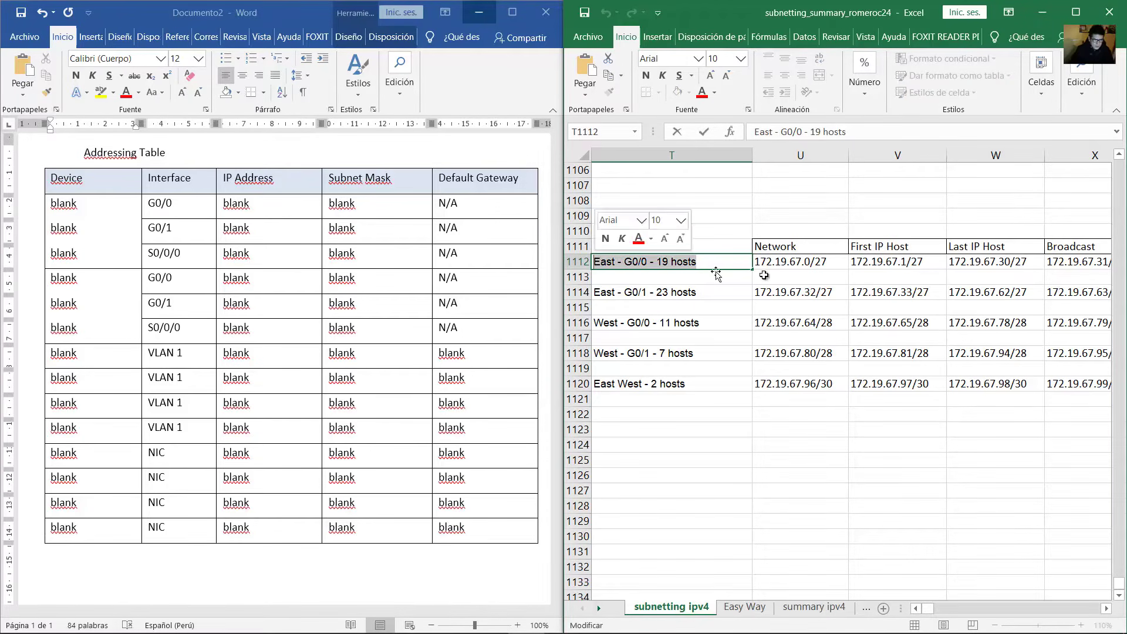
{"action": "double_click", "coordinate": [902, 262]}
{"action": "left_click_drag", "start_coordinate": [902, 263], "coordinate": [811, 255]}
{"action": "key", "text": "ctrl+c"}
{"action": "left_click", "coordinate": [264, 206]}
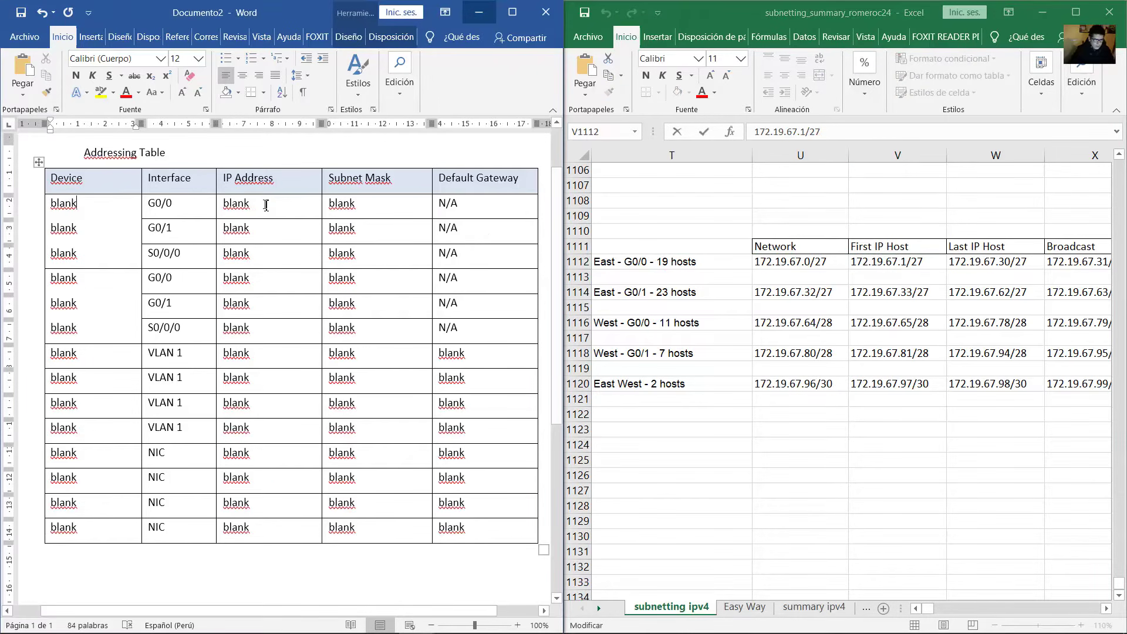
{"action": "left_click_drag", "start_coordinate": [263, 204], "coordinate": [222, 203]}
{"action": "key", "text": "ctrl+v"}
Replace the Device placeholders with East for the table's first G0/0, G0/1 and S0/0/0 rows.
{"action": "left_click_drag", "start_coordinate": [74, 249], "coordinate": [47, 209]}
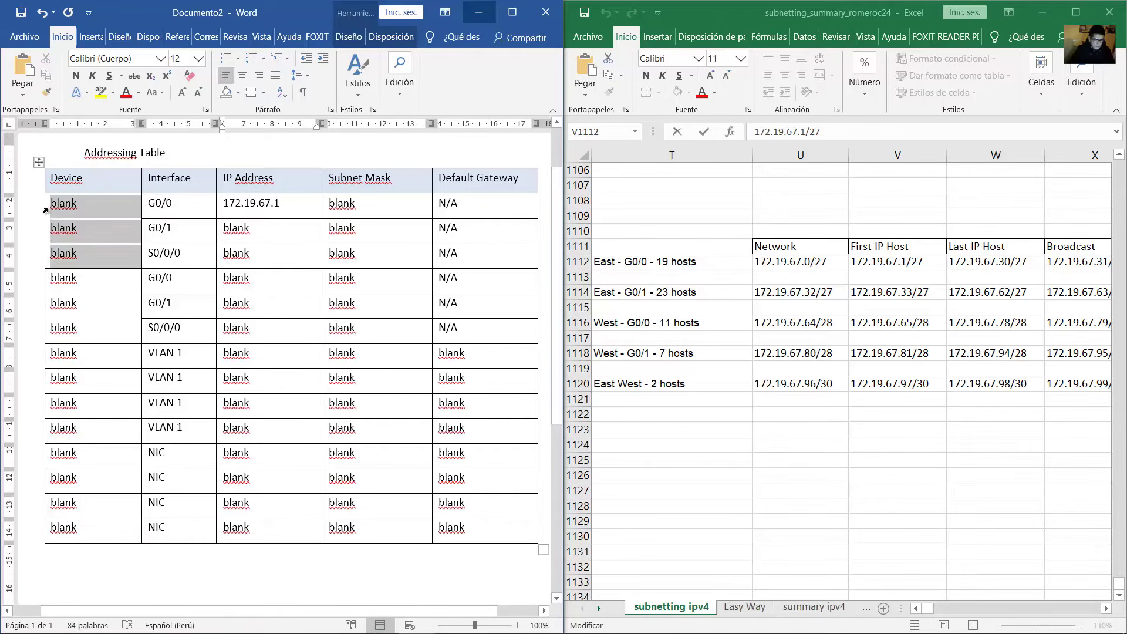
{"action": "left_click", "coordinate": [45, 211]}
{"action": "type", "text": "EAs"}
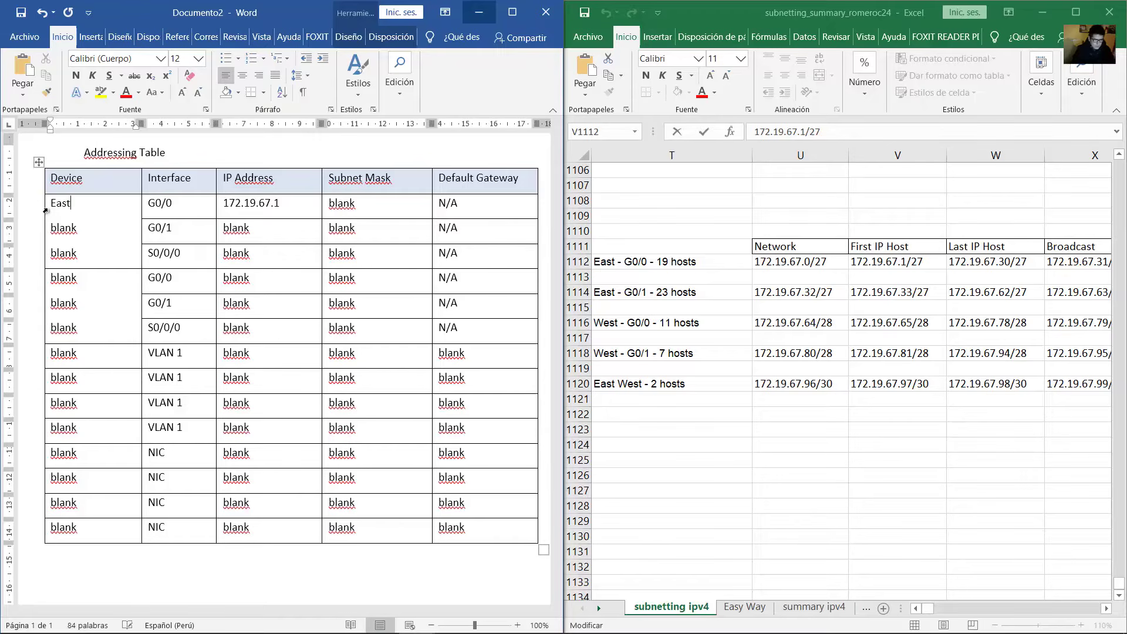
{"action": "key", "text": "shift+Left"}
{"action": "key", "text": "Down"}
{"action": "key", "text": "shift+Home"}
{"action": "type", "text": "East"}
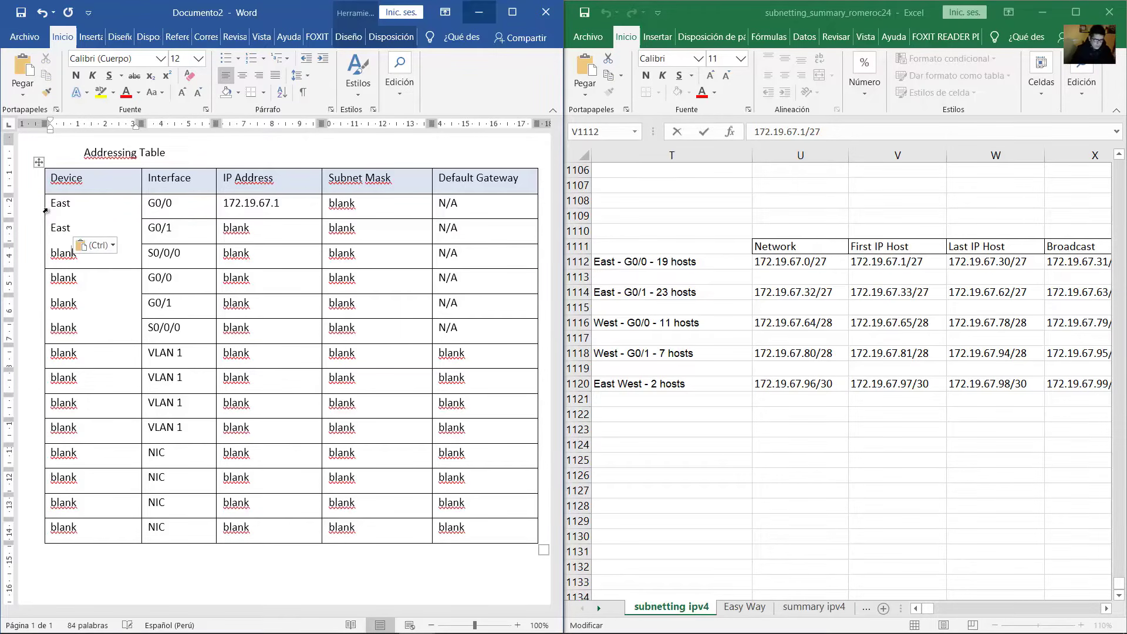
{"action": "key", "text": "Down"}
{"action": "key", "text": "shift+Home"}
{"action": "type", "text": "East"}
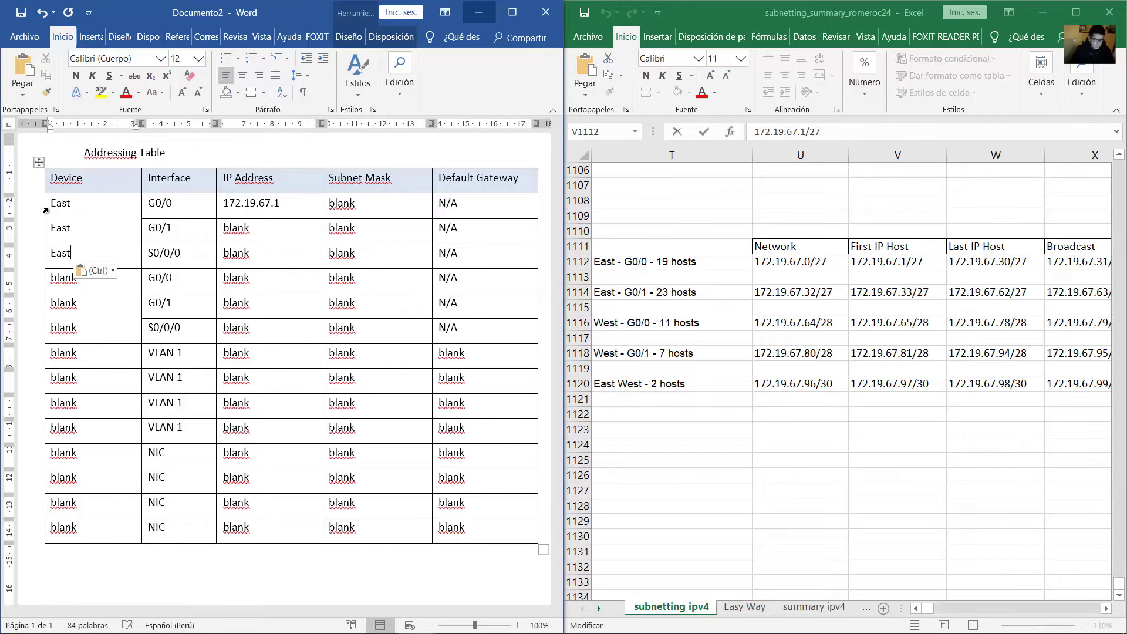
Check East G0/0's prefix in the Excel sheet and enter 255.255.255.224 as its subnet mask in Word's addressing table.
{"action": "left_click", "coordinate": [312, 237]}
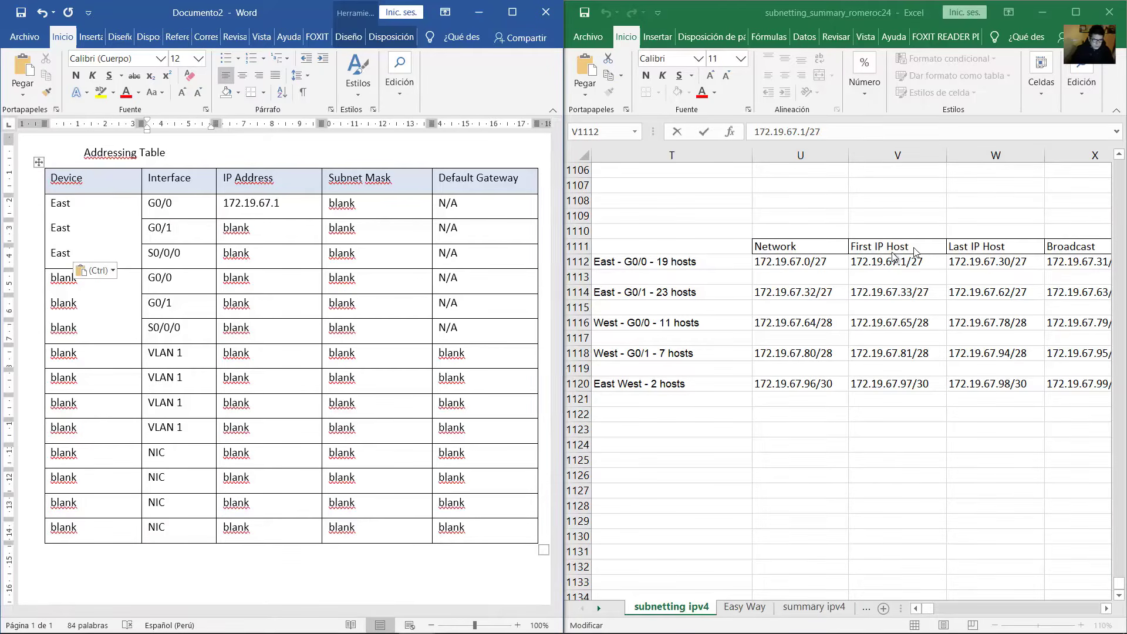
{"action": "left_click", "coordinate": [821, 263]}
{"action": "double_click", "coordinate": [821, 262]}
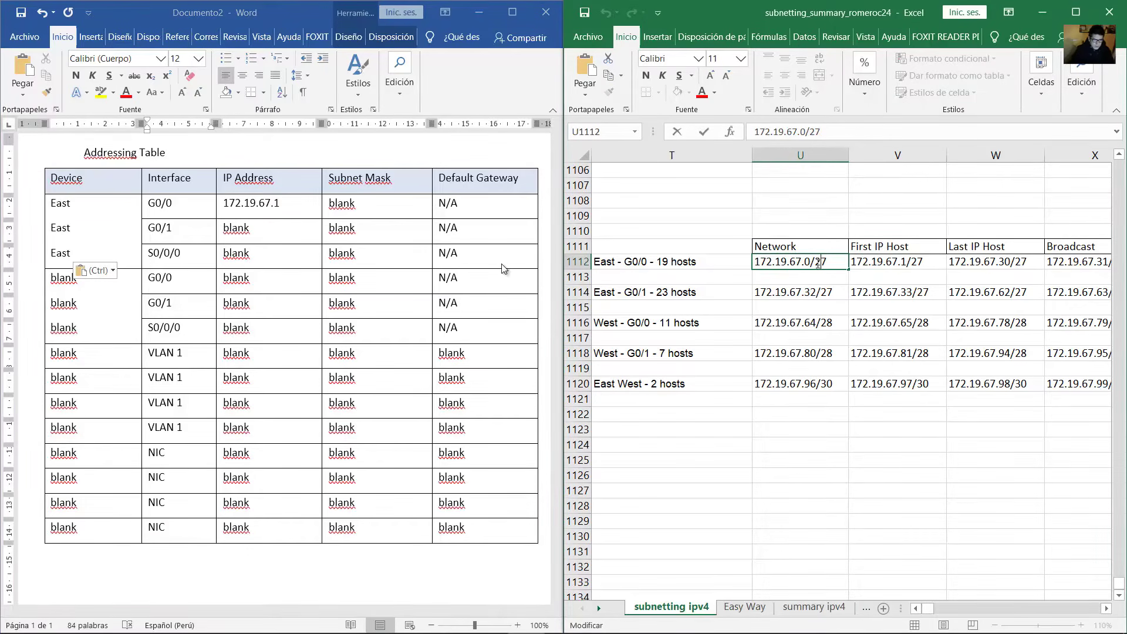
{"action": "left_click", "coordinate": [359, 206]}
{"action": "left_click_drag", "start_coordinate": [358, 207], "coordinate": [326, 206]}
{"action": "type", "text": "255.25"}
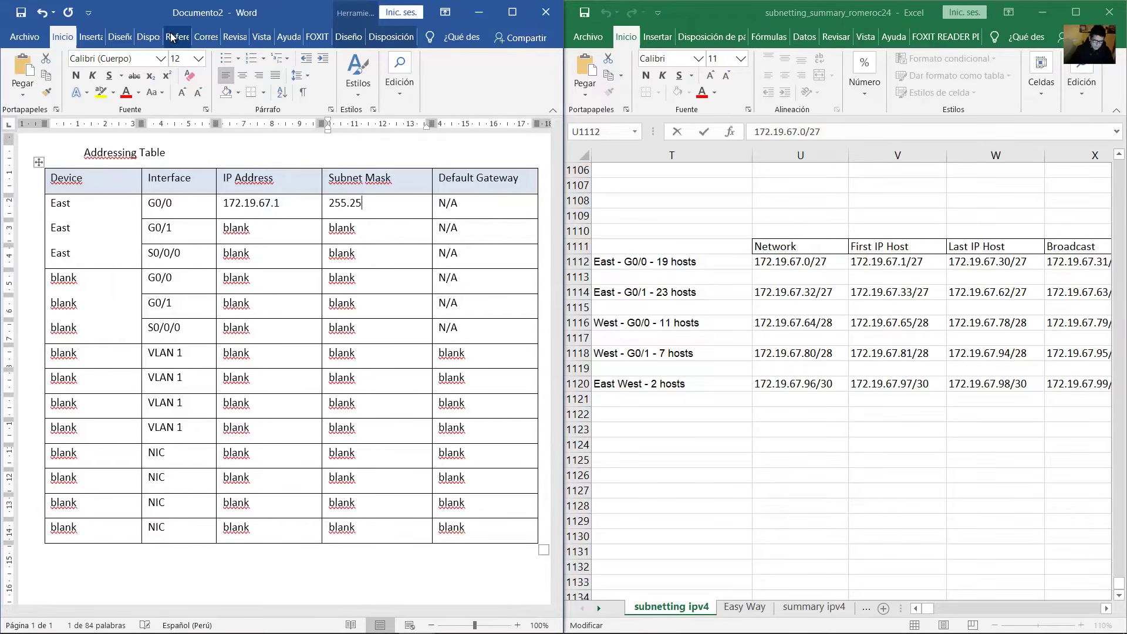
{"action": "type", "text": "5.255.224"}
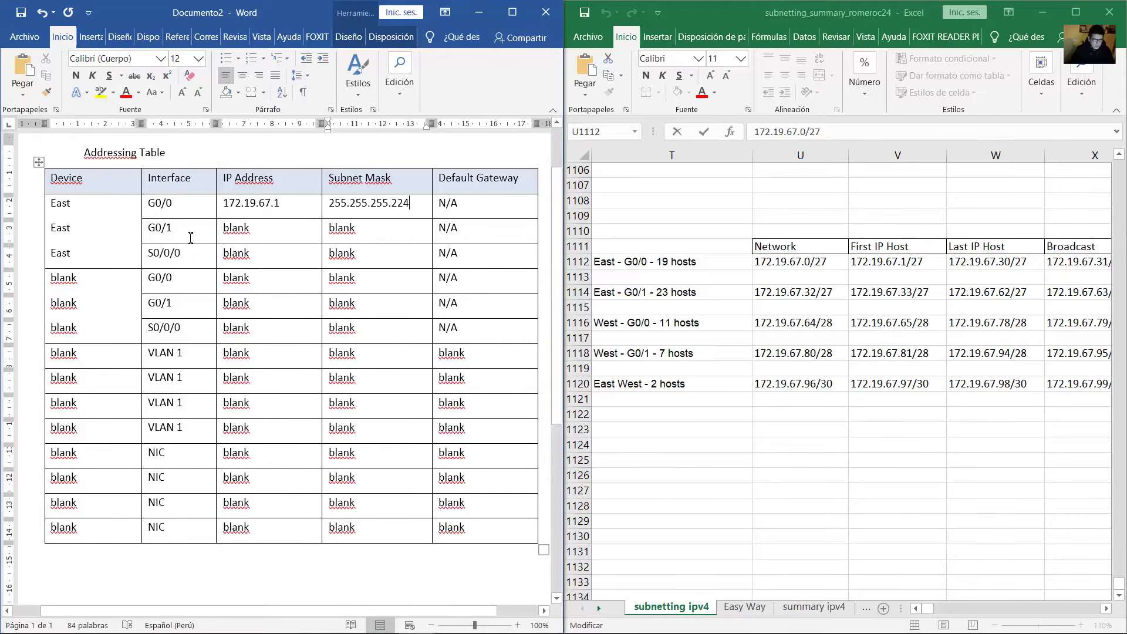
Copy East G0/1's first host address, 172.19.67.33, without its prefix from Excel into the IP Address cell of East's G0/1 row in Word.
{"action": "left_click_drag", "start_coordinate": [172, 231], "coordinate": [148, 231]}
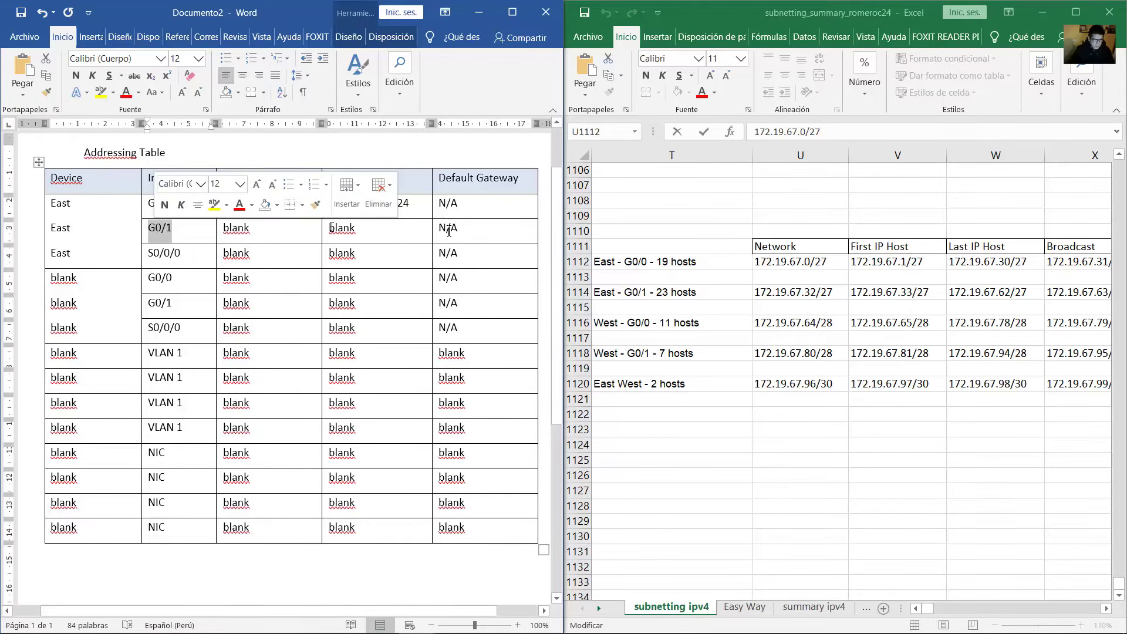
{"action": "left_click", "coordinate": [641, 293]}
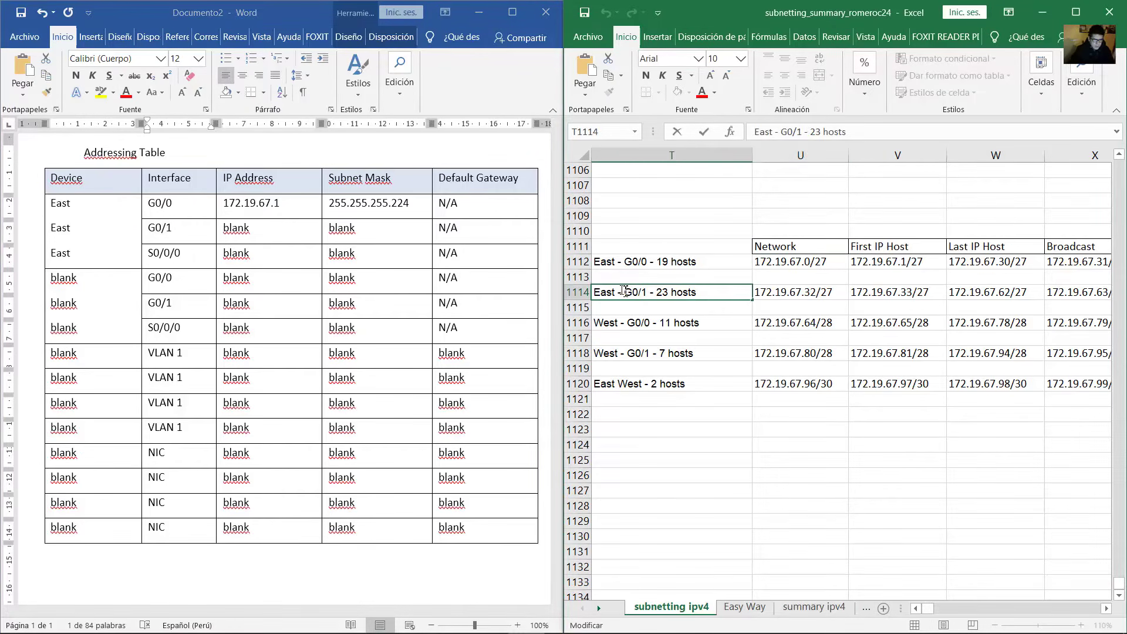
{"action": "left_click_drag", "start_coordinate": [647, 292], "coordinate": [650, 292]}
{"action": "left_click", "coordinate": [260, 220]}
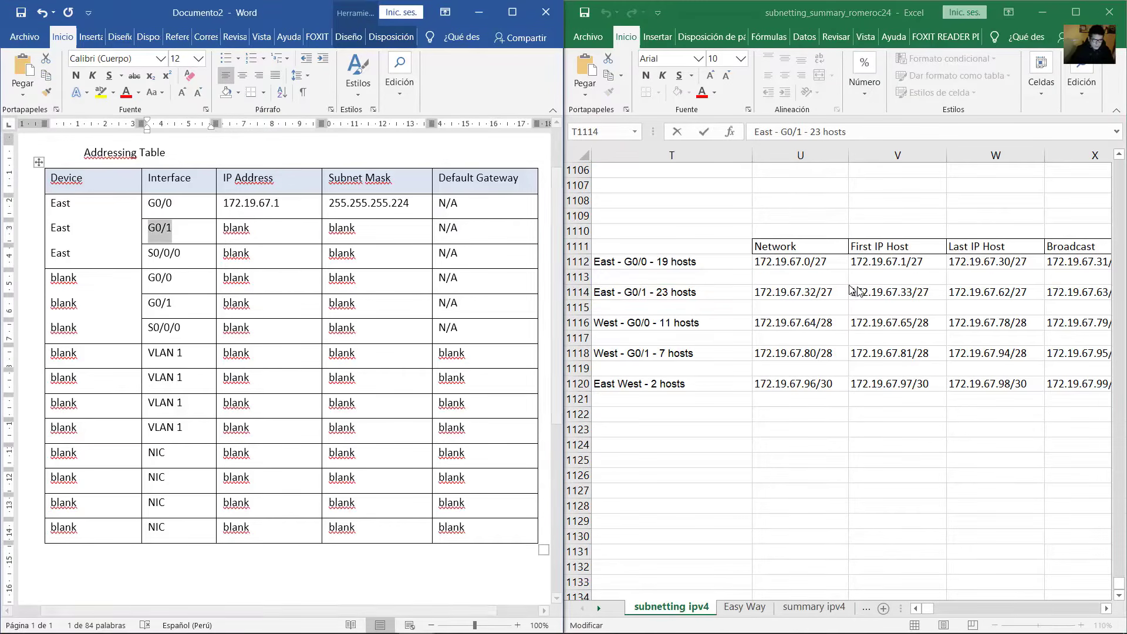
{"action": "left_click", "coordinate": [903, 294]}
{"action": "left_click", "coordinate": [903, 293]}
{"action": "double_click", "coordinate": [903, 293]}
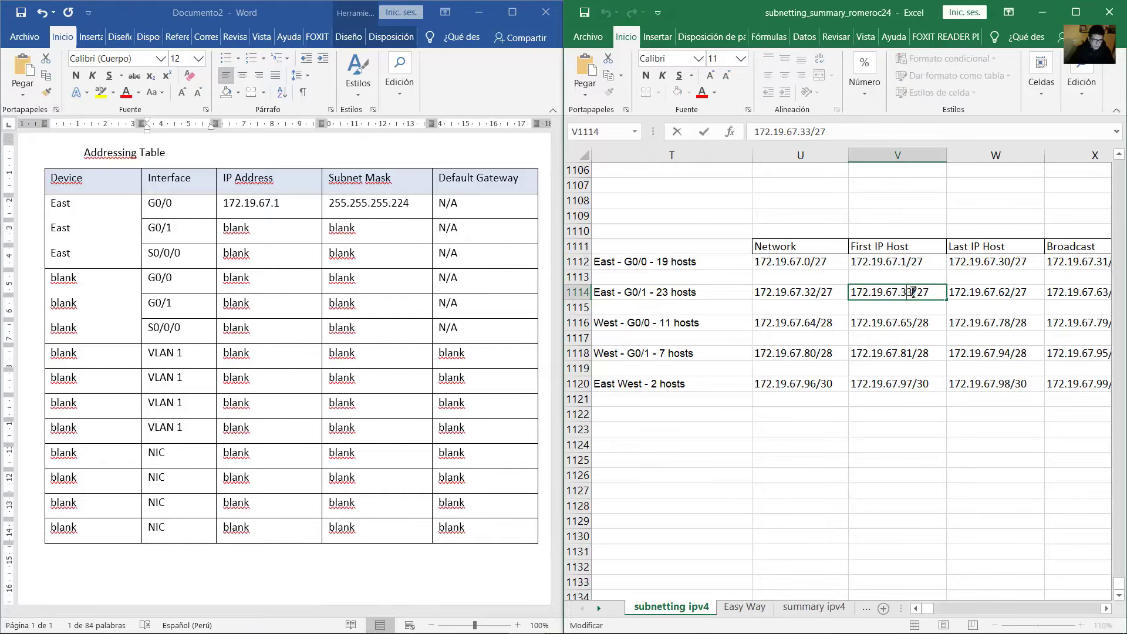
{"action": "left_click_drag", "start_coordinate": [912, 292], "coordinate": [853, 295]}
{"action": "key", "text": "ctrl+c"}
{"action": "left_click", "coordinate": [269, 236]}
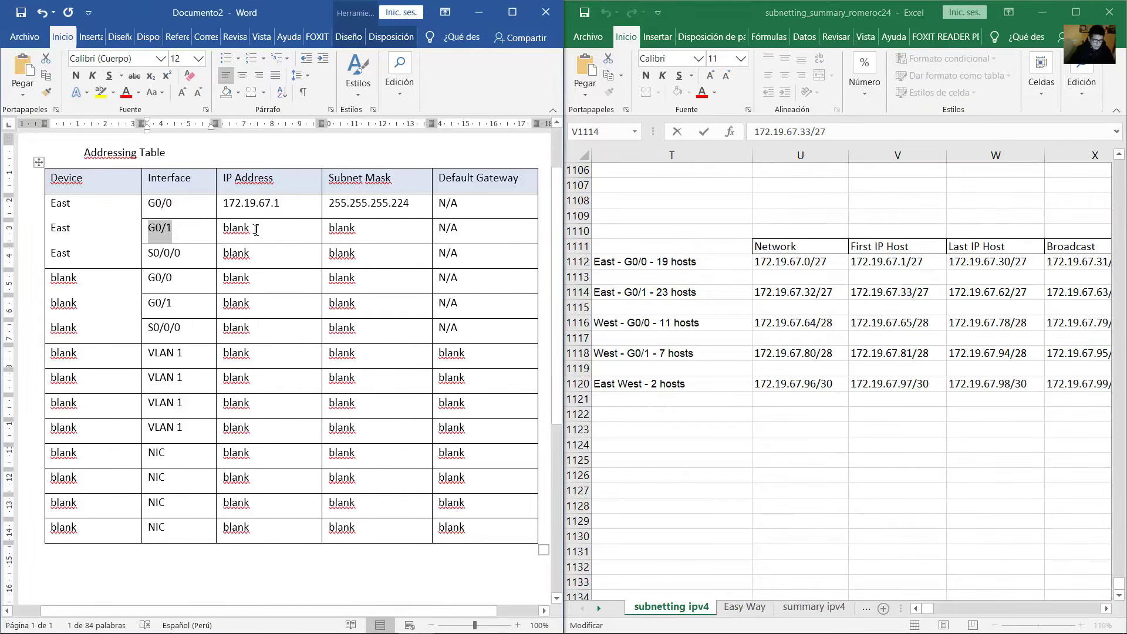
{"action": "double_click", "coordinate": [251, 229]}
{"action": "key", "text": "ctrl+v"}
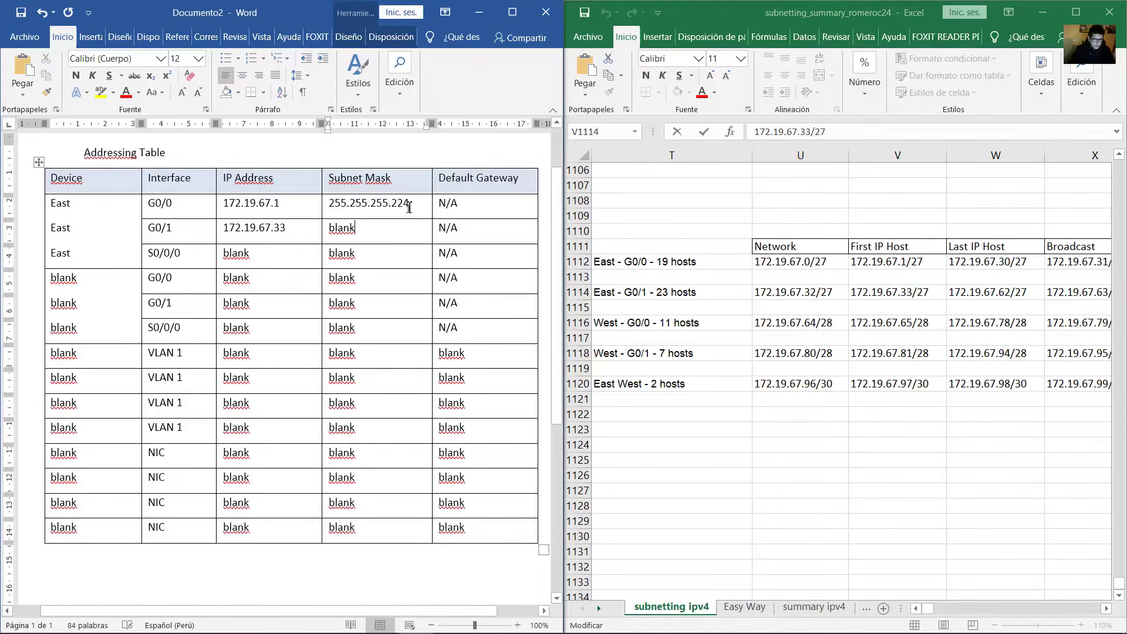
Copy the 255.255.255.224 subnet mask from East's G0/0 row into the Subnet Mask cell of its G0/1 row.
{"action": "left_click_drag", "start_coordinate": [409, 203], "coordinate": [325, 206]}
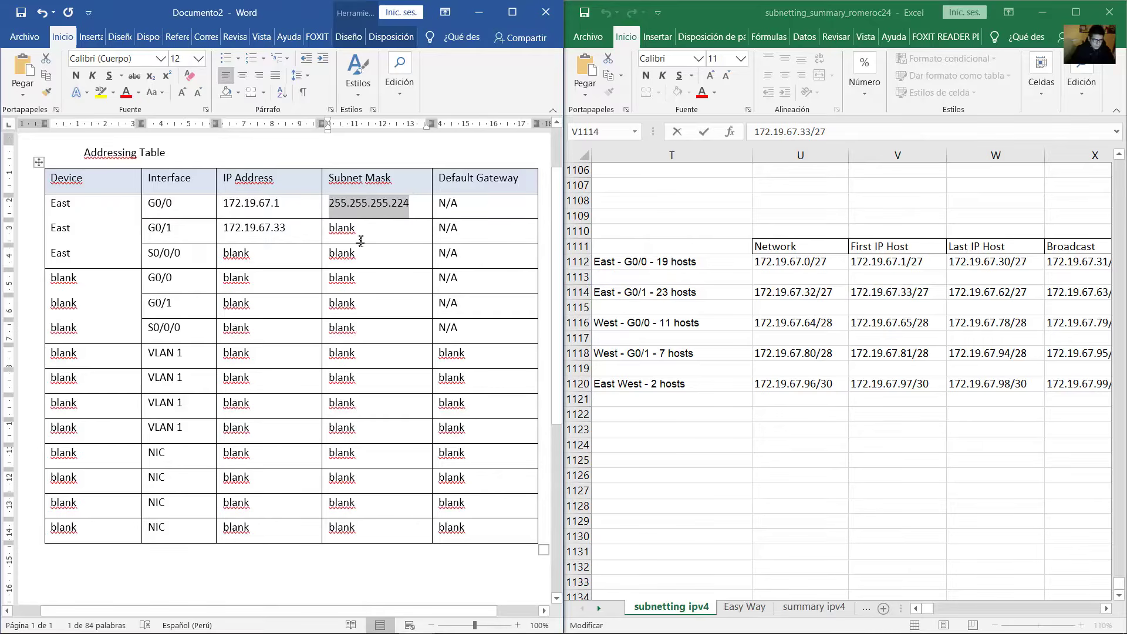
{"action": "key", "text": "ctrl+c"}
{"action": "double_click", "coordinate": [346, 229]}
{"action": "key", "text": "ctrl+v"}
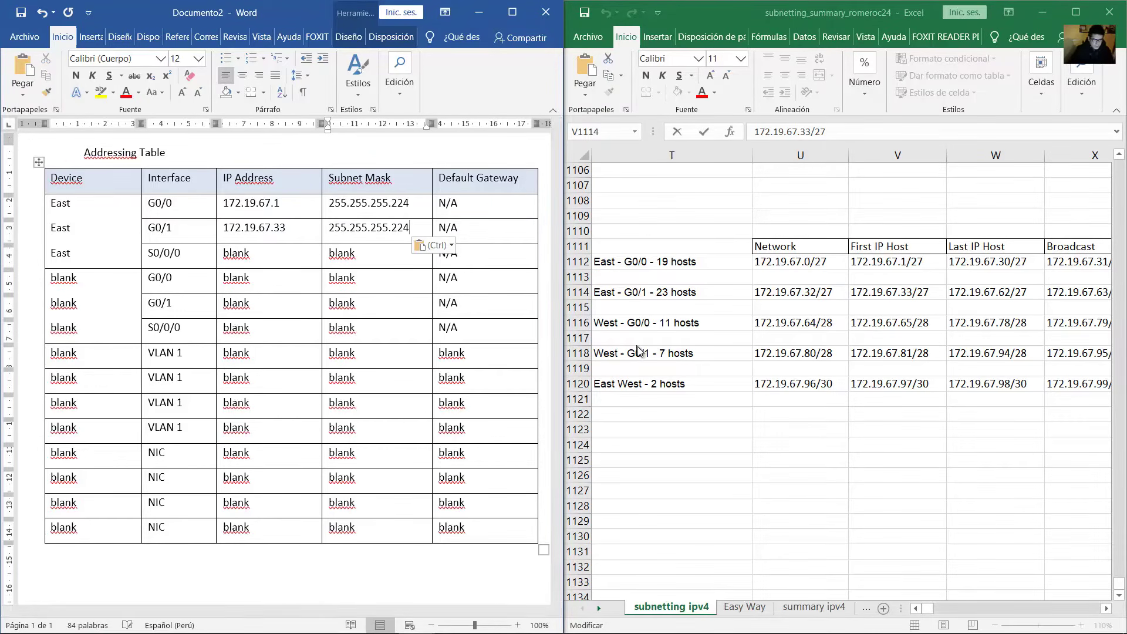
Copy the East West link's first host address, 172.19.67.97, from Excel into the IP Address cell of East's S0/0/0 row in Word.
{"action": "left_click", "coordinate": [623, 383]}
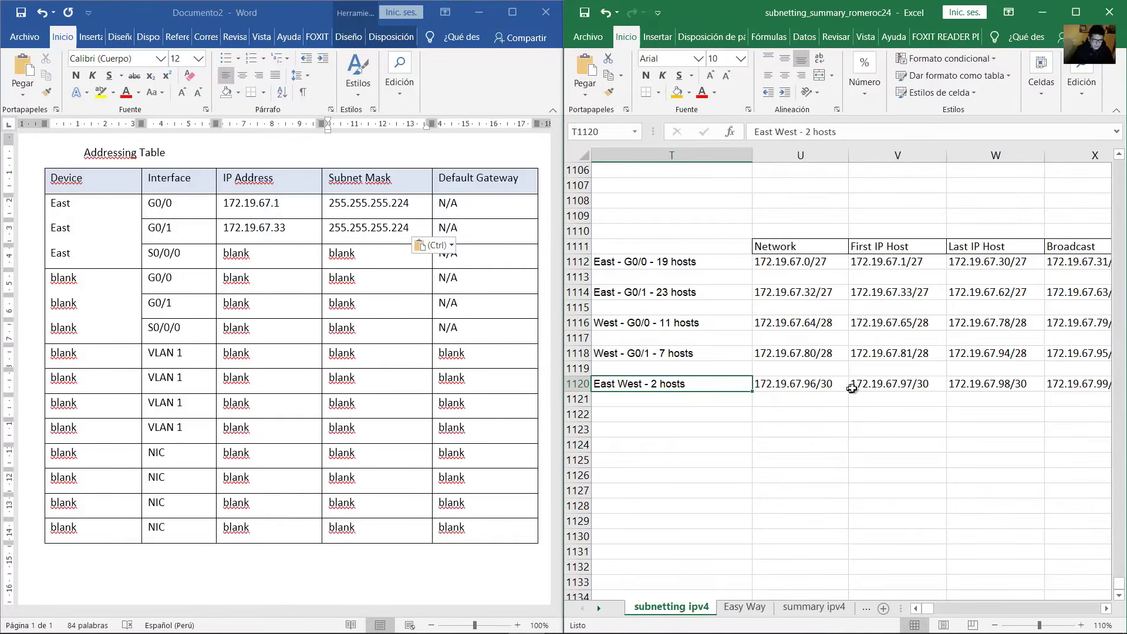
{"action": "double_click", "coordinate": [902, 383]}
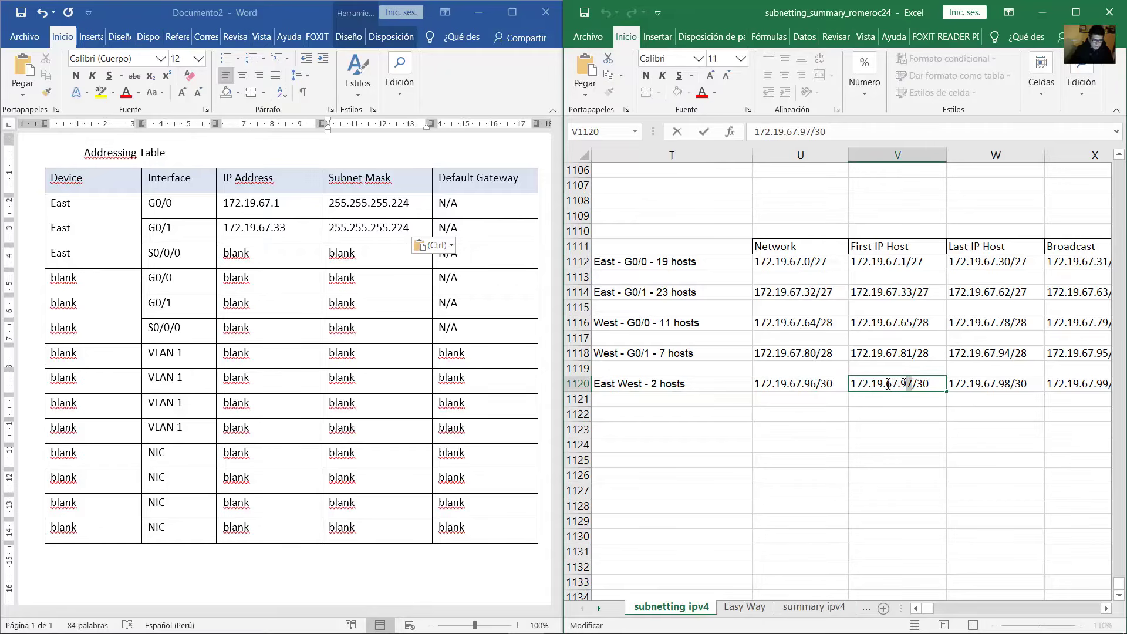
{"action": "double_click", "coordinate": [888, 384]}
{"action": "key", "text": "ctrl+c"}
{"action": "left_click", "coordinate": [245, 258]}
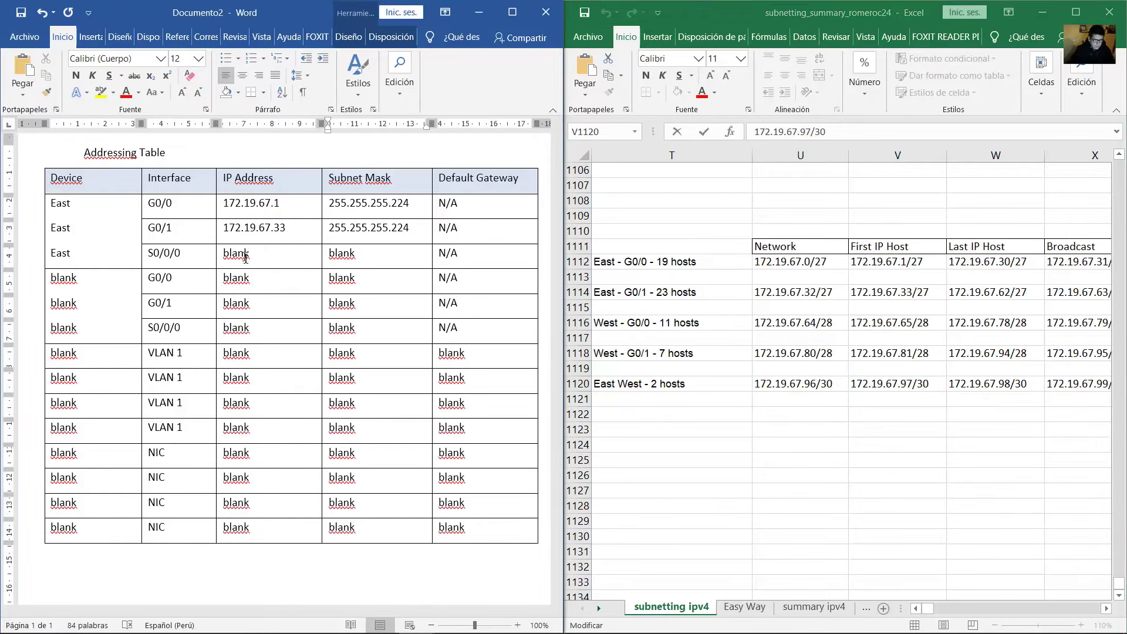
{"action": "double_click", "coordinate": [246, 258]}
{"action": "left_click", "coordinate": [228, 252]}
{"action": "left_click_drag", "start_coordinate": [254, 259], "coordinate": [223, 258]}
{"action": "key", "text": "ctrl+v"}
Set the subnet mask of East's S0/0/0 row to 255.255.255.252 and review the three completed East rows.
{"action": "left_click_drag", "start_coordinate": [356, 258], "coordinate": [331, 257]}
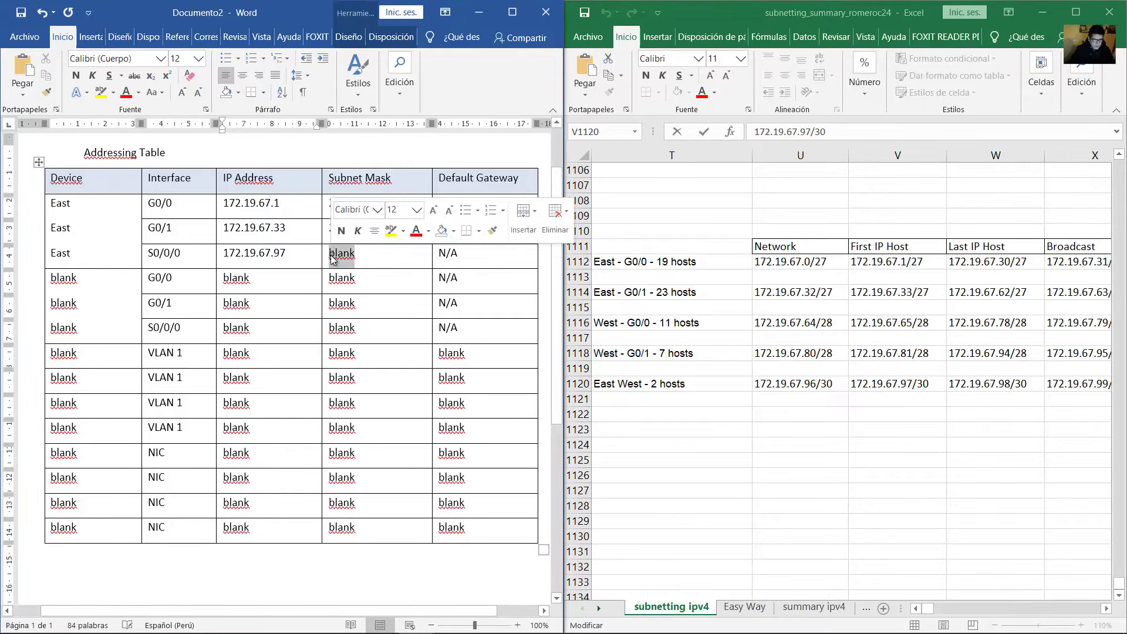
{"action": "type", "text": "255.25"}
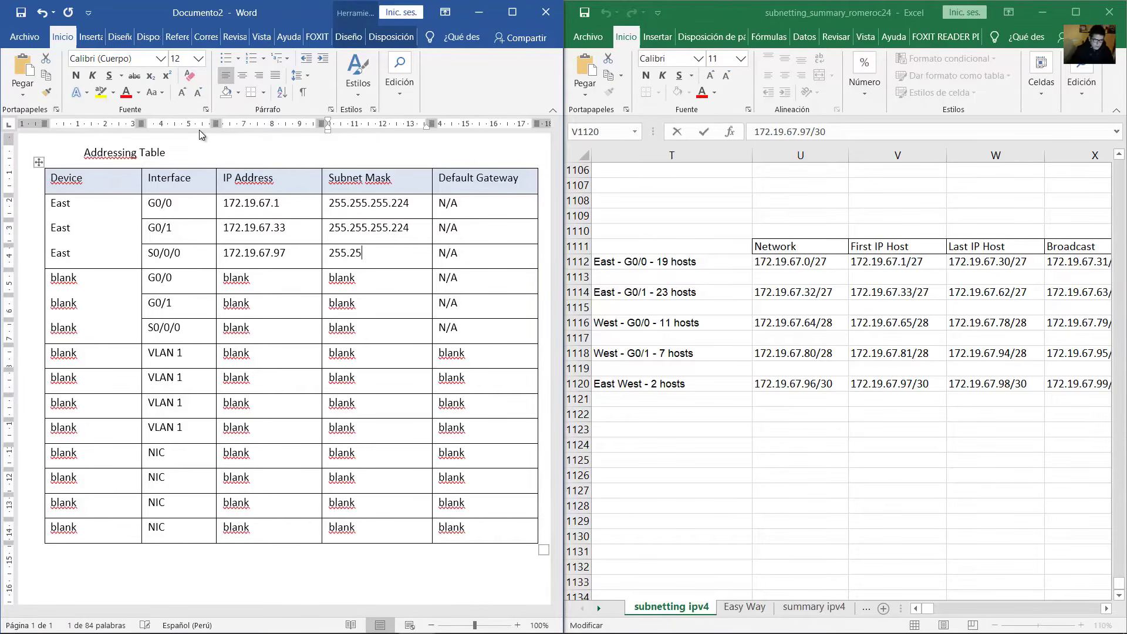
{"action": "type", "text": "5.255.252"}
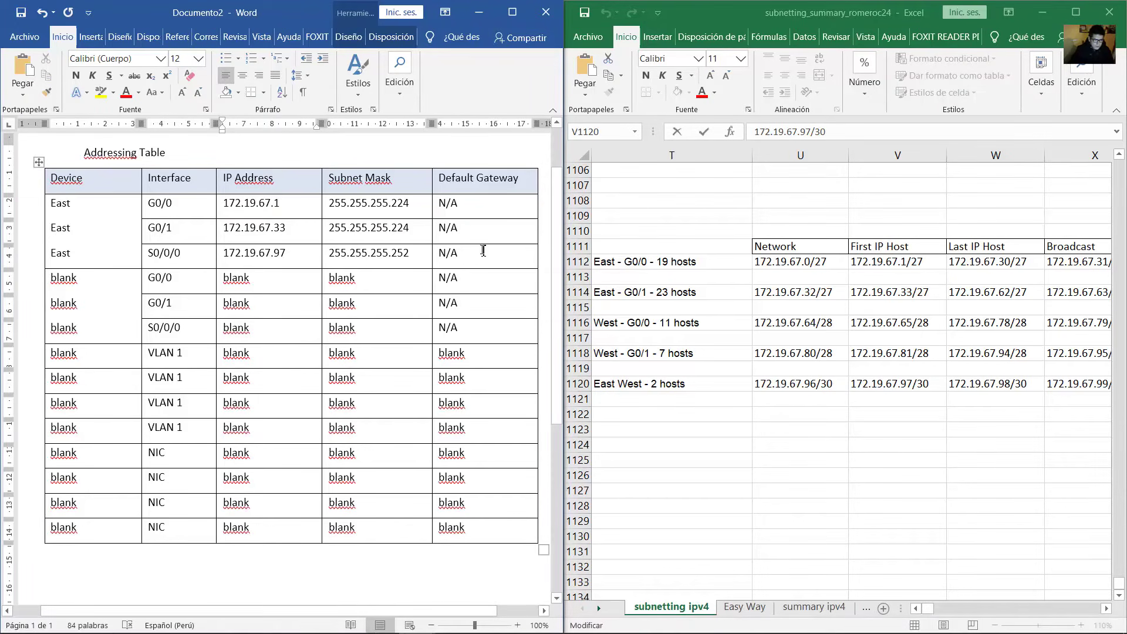
{"action": "left_click_drag", "start_coordinate": [482, 253], "coordinate": [91, 203]}
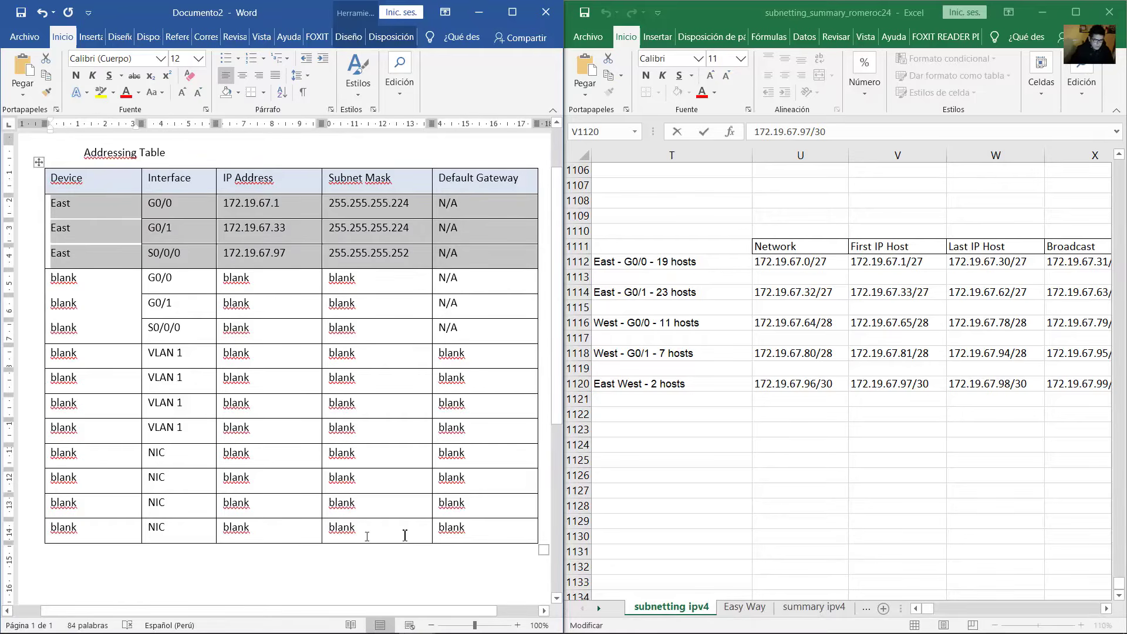
Switch to the Packet Tracer activity instructions and read the address assignment rule for West's LAN and WAN links.
{"action": "mouse_move", "coordinate": [363, 617]}
{"action": "left_click", "coordinate": [446, 624]}
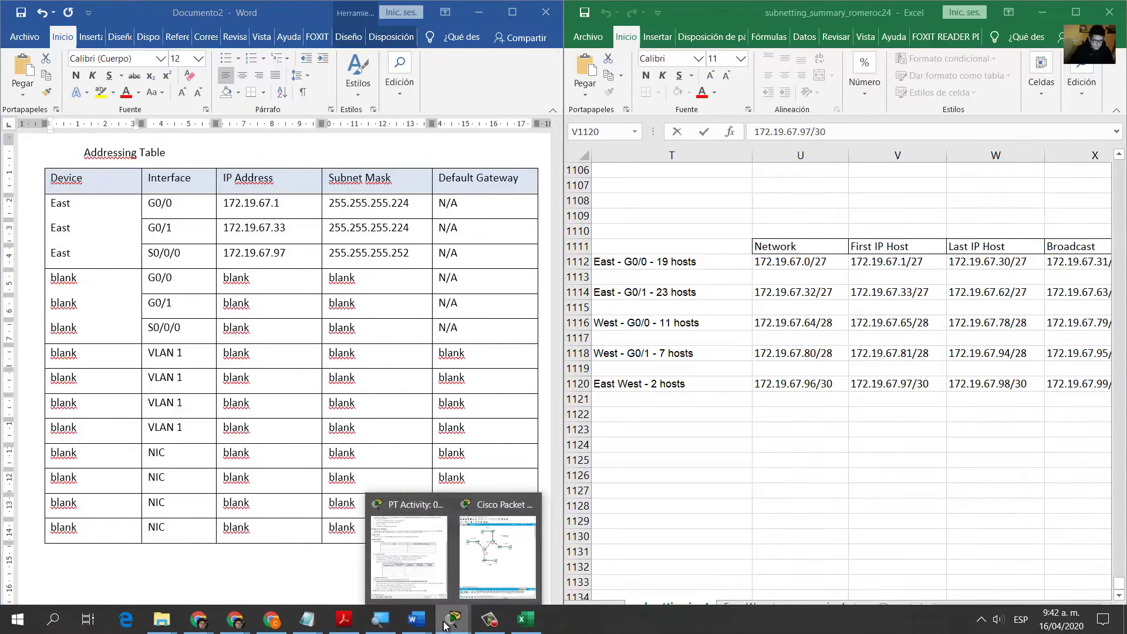
{"action": "left_click", "coordinate": [416, 580]}
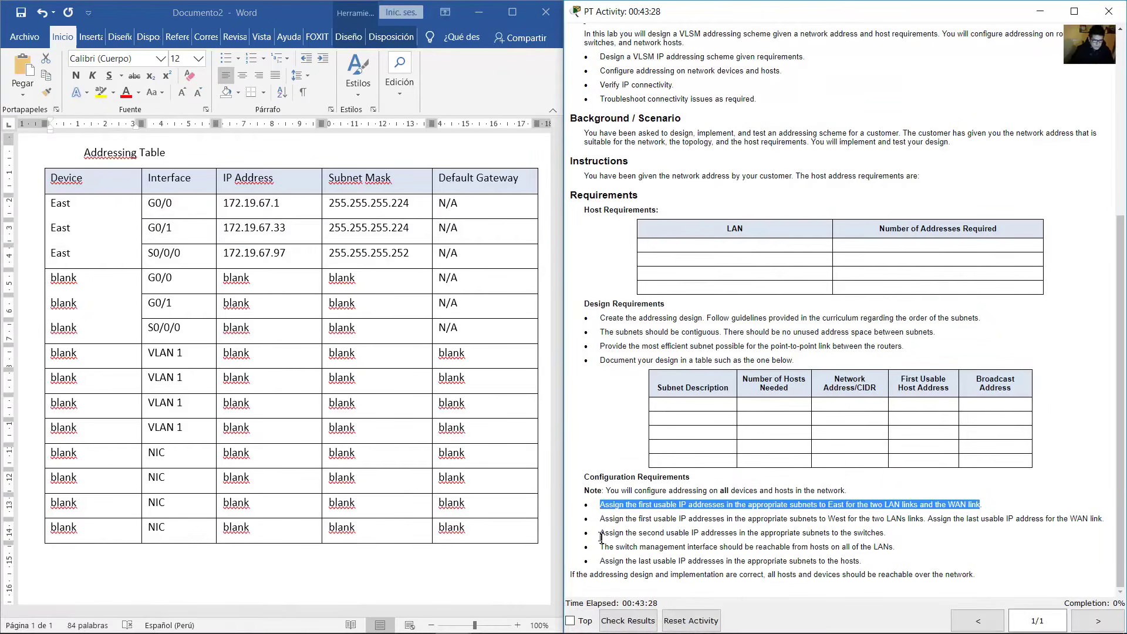
{"action": "left_click_drag", "start_coordinate": [601, 520], "coordinate": [1103, 516]}
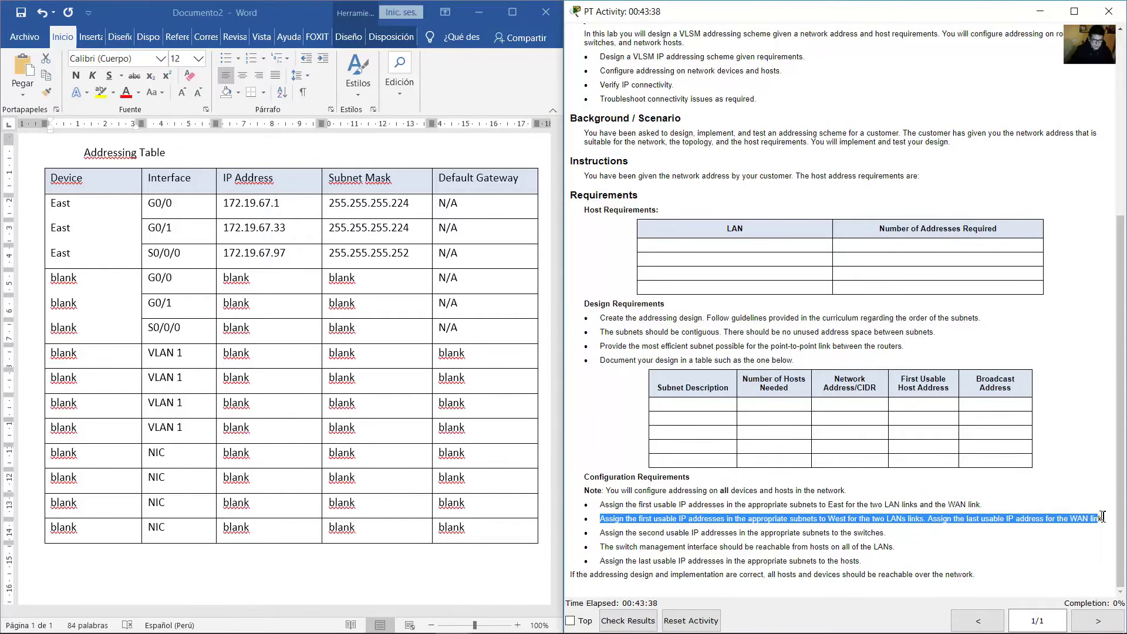
Examine West's LAN and serial interfaces in the Packet Tracer topology, and return to the Word table and Excel sheet.
{"action": "left_click", "coordinate": [452, 619]}
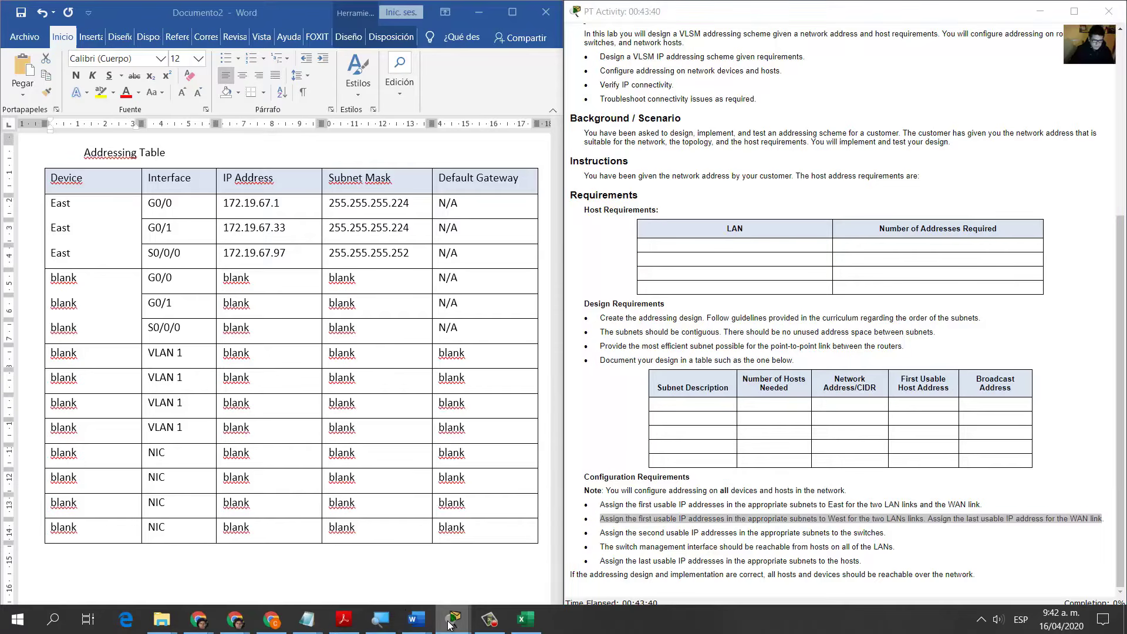
{"action": "left_click", "coordinate": [485, 573]}
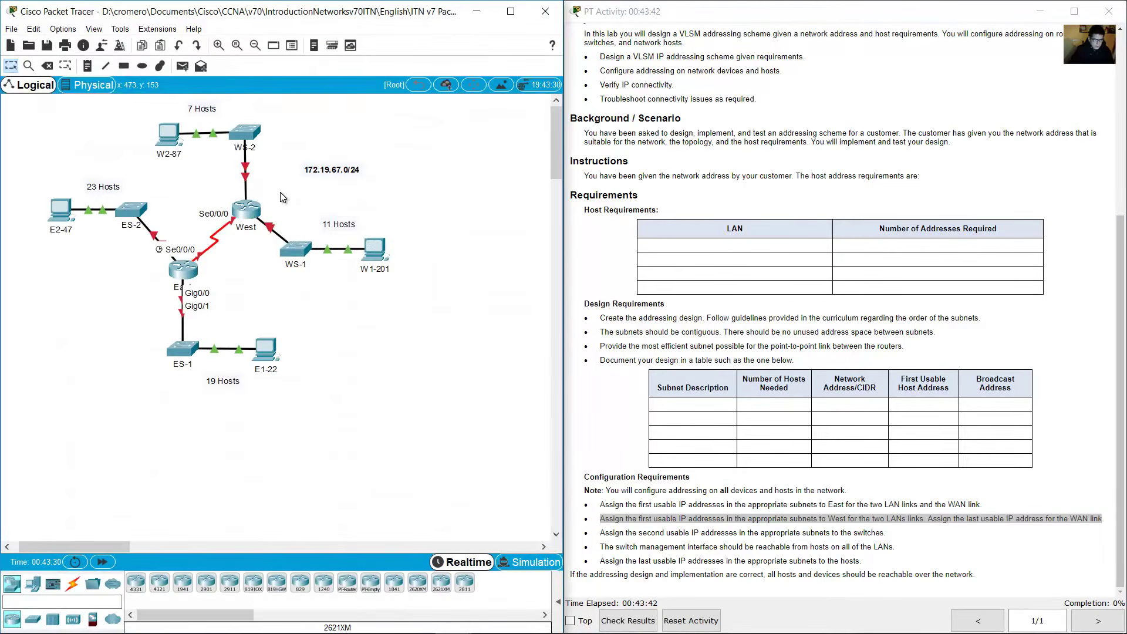
{"action": "left_click", "coordinate": [292, 190]}
{"action": "left_click_drag", "start_coordinate": [231, 173], "coordinate": [174, 185]}
{"action": "left_click", "coordinate": [291, 206]}
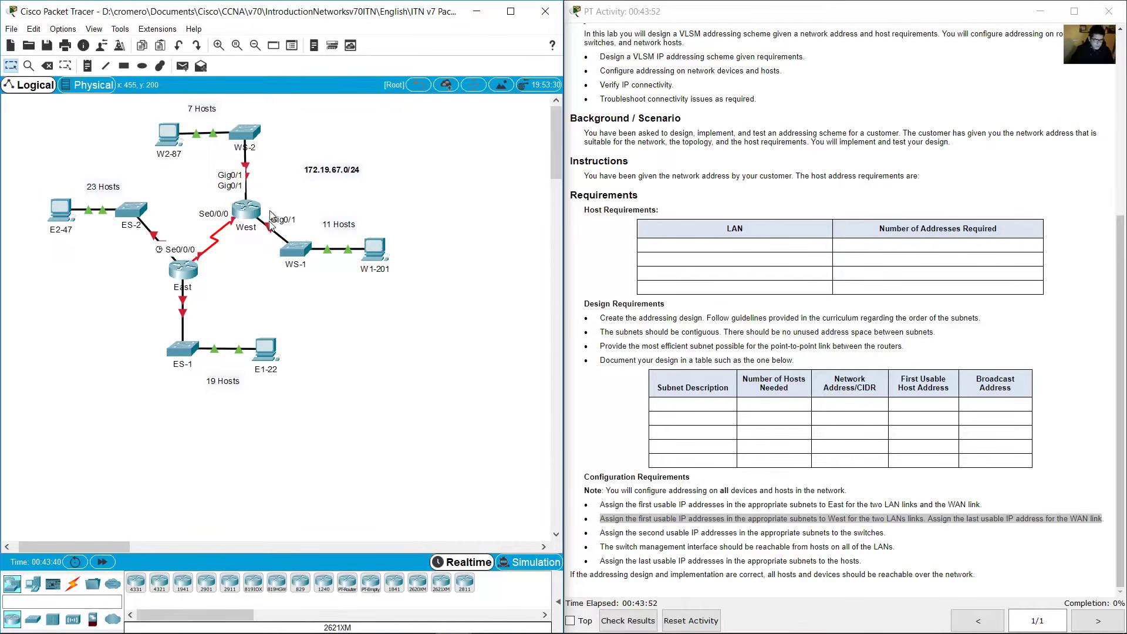
{"action": "left_click_drag", "start_coordinate": [274, 206], "coordinate": [446, 312]}
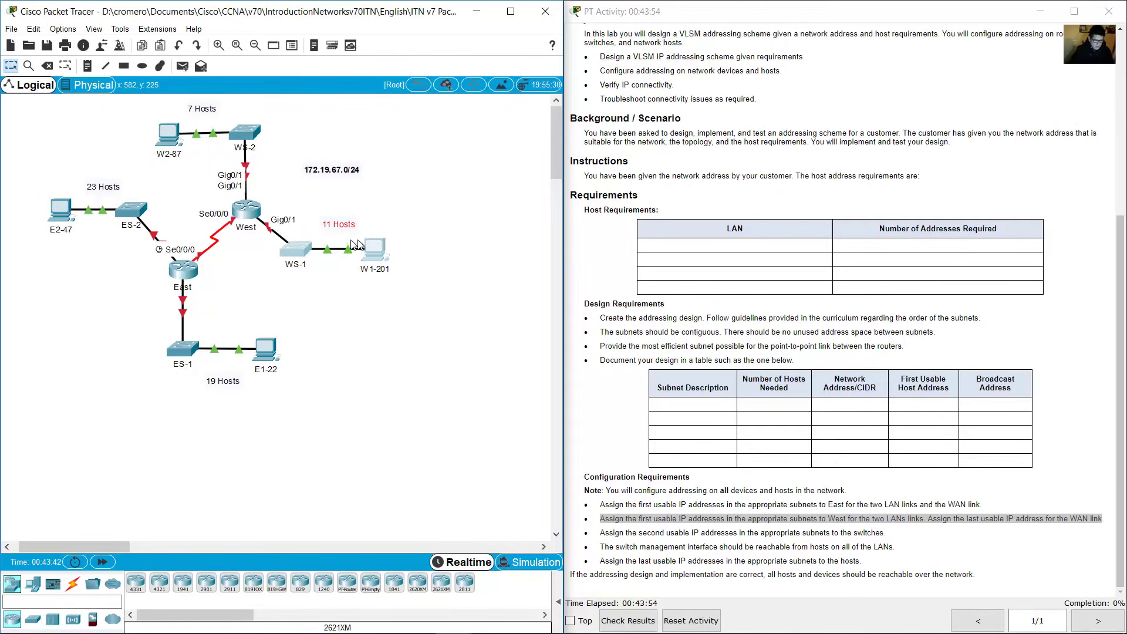
{"action": "left_click", "coordinate": [275, 187]}
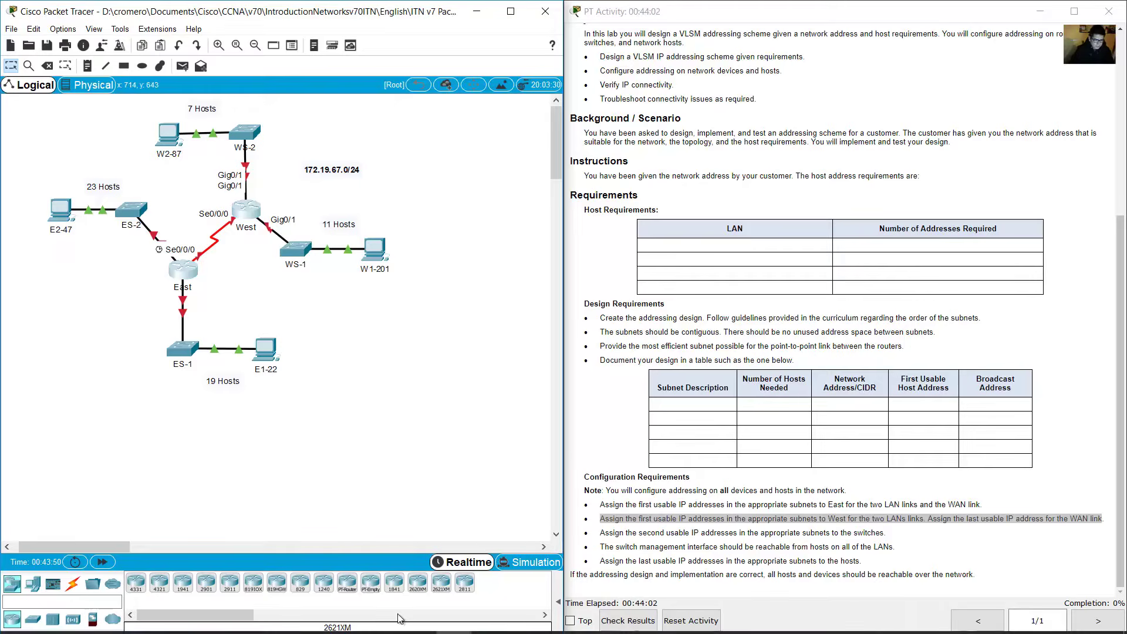
{"action": "mouse_move", "coordinate": [404, 631]}
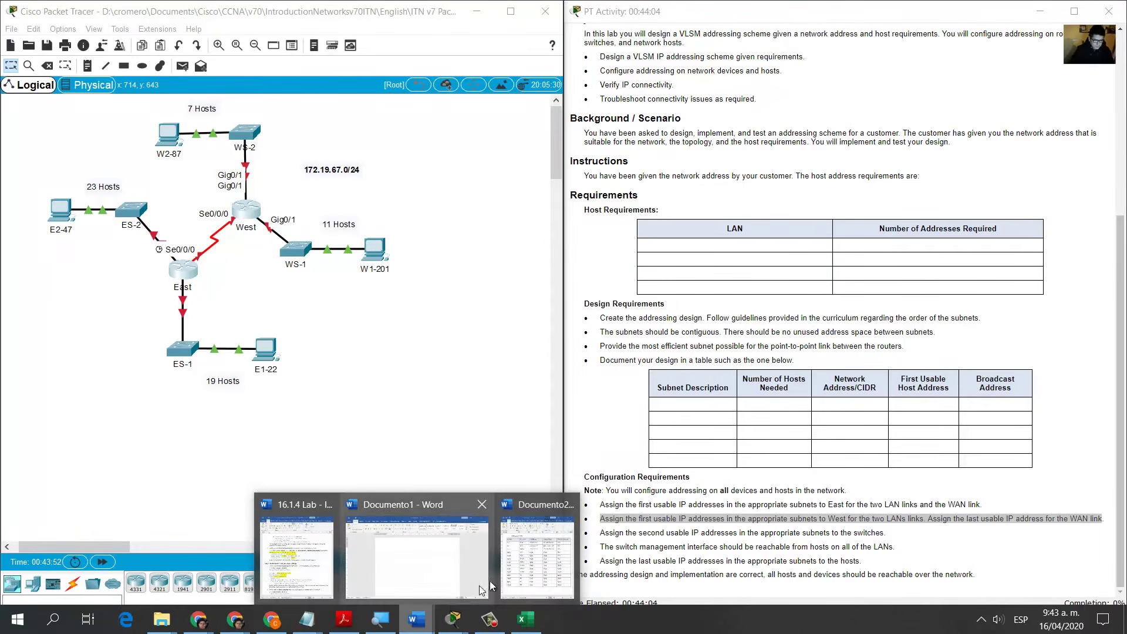
{"action": "left_click", "coordinate": [522, 557]}
{"action": "left_click", "coordinate": [526, 619]}
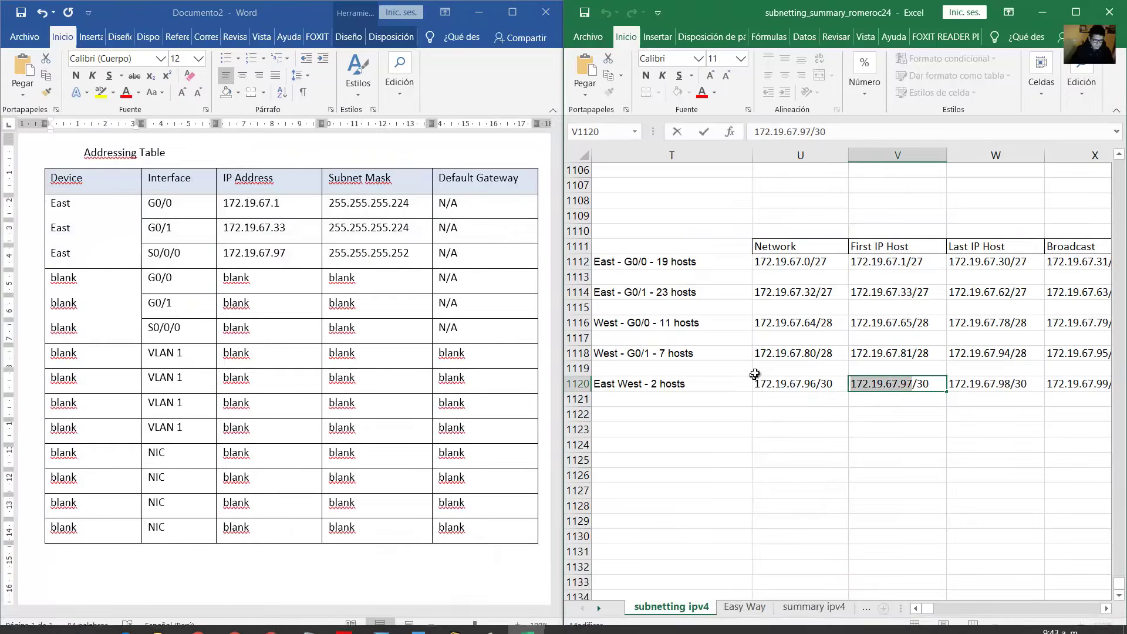
Replace the Device placeholders with West in the second group of G0/0, G0/1 and S0/0/0 rows of Word's table.
{"action": "left_click", "coordinate": [94, 293]}
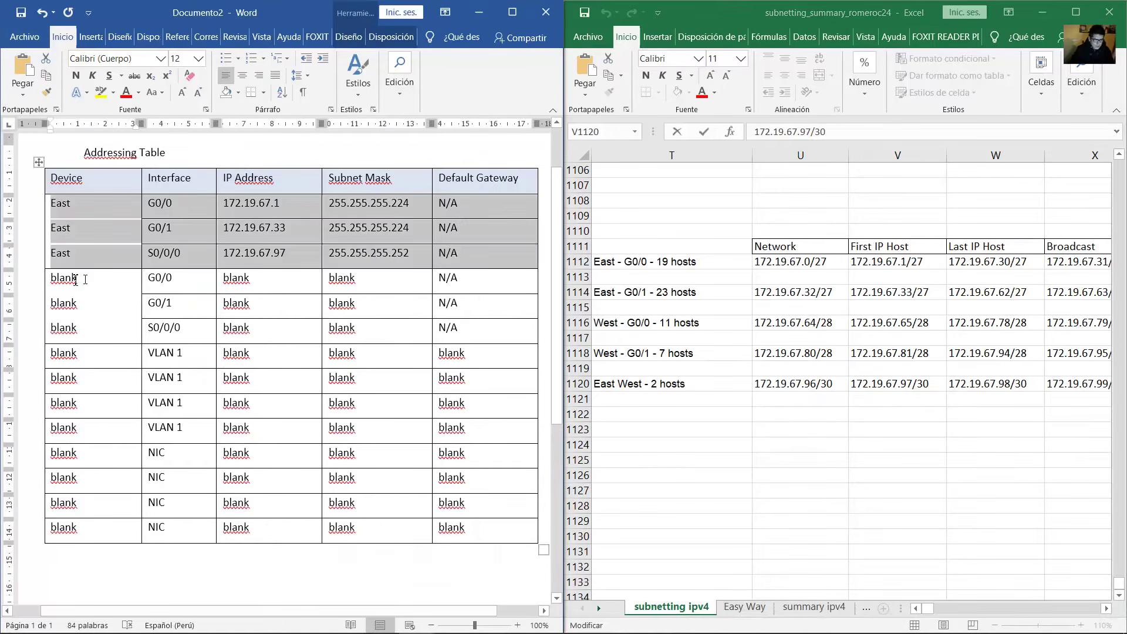
{"action": "double_click", "coordinate": [70, 280]}
{"action": "type", "text": "We"}
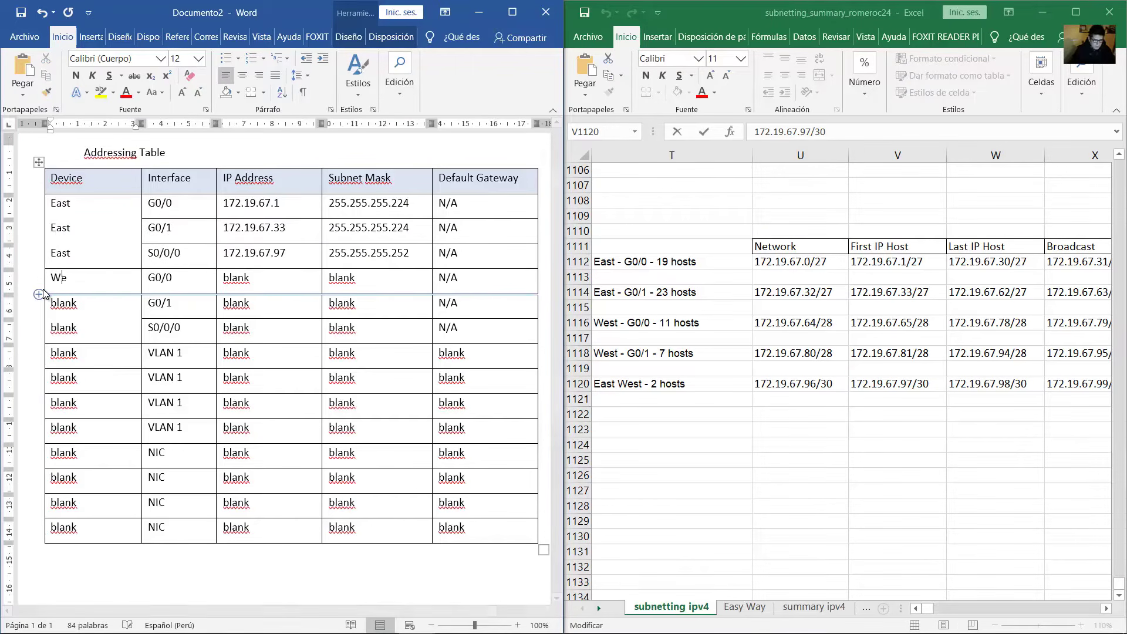
{"action": "type", "text": "st"}
{"action": "key", "text": "shift+Home"}
{"action": "key", "text": "ctrl+c"}
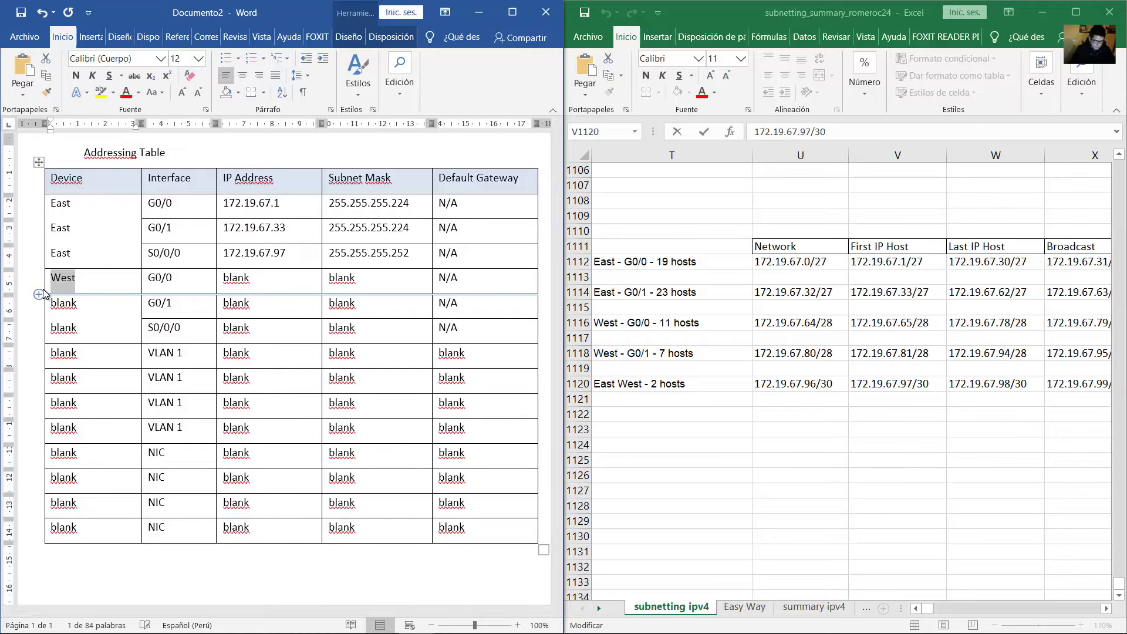
{"action": "key", "text": "Down"}
{"action": "key", "text": "shift+Home"}
{"action": "key", "text": "ctrl+v"}
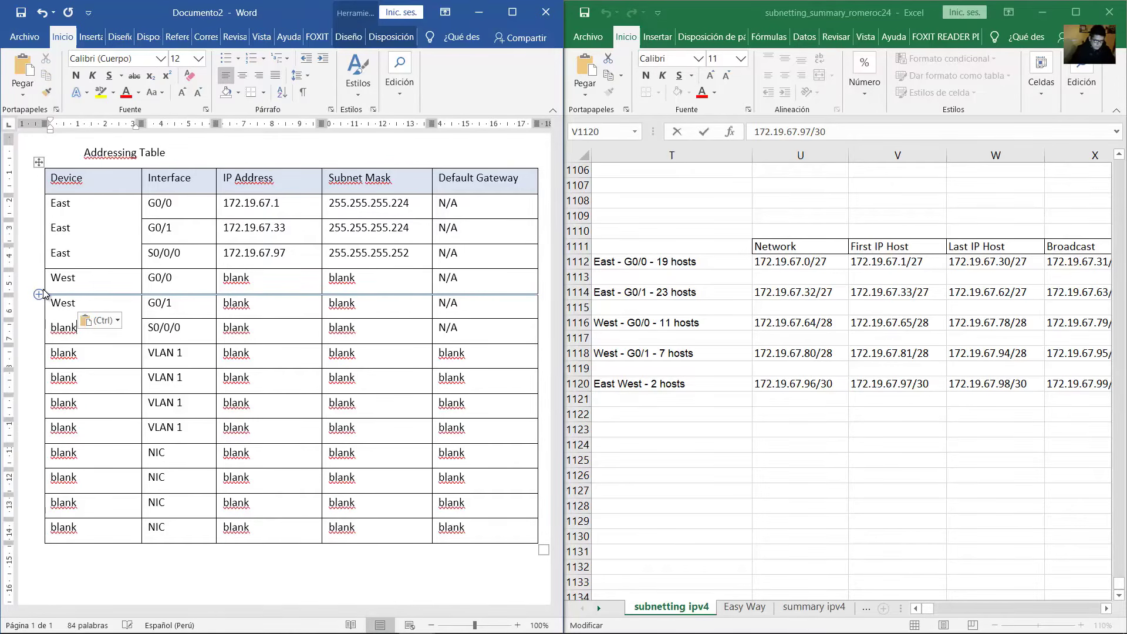
{"action": "key", "text": "Down"}
{"action": "key", "text": "shift+Home"}
{"action": "key", "text": "ctrl+v"}
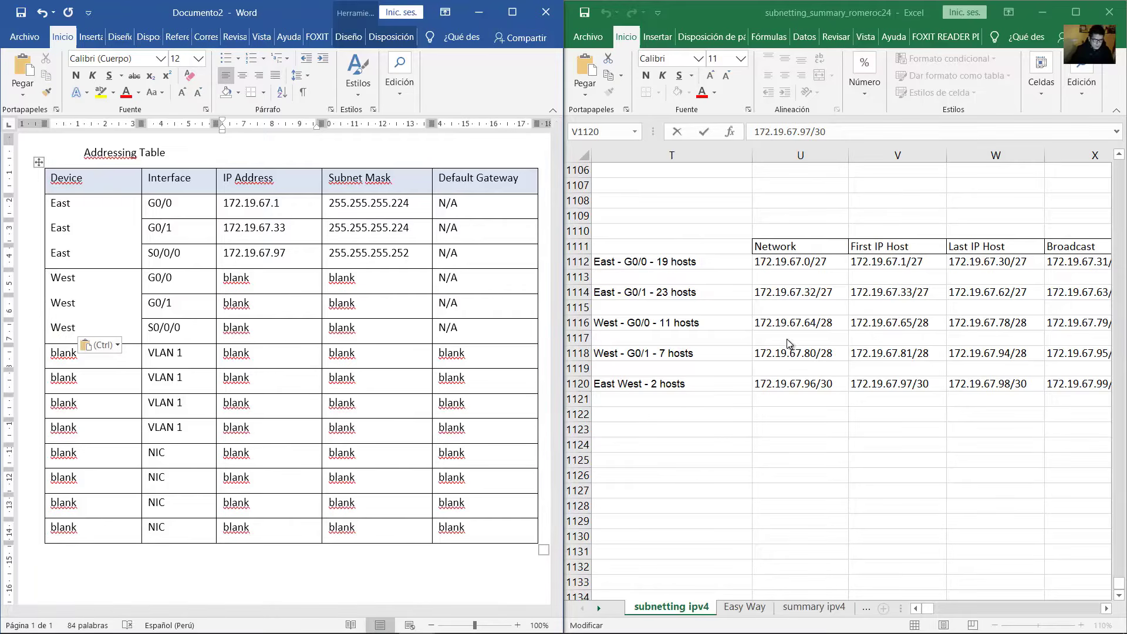
Copy West G0/0's first host address 172.19.67.65, without the prefix, from Excel into the IP Address cell of West's G0/0 row in Word.
{"action": "left_click", "coordinate": [910, 325]}
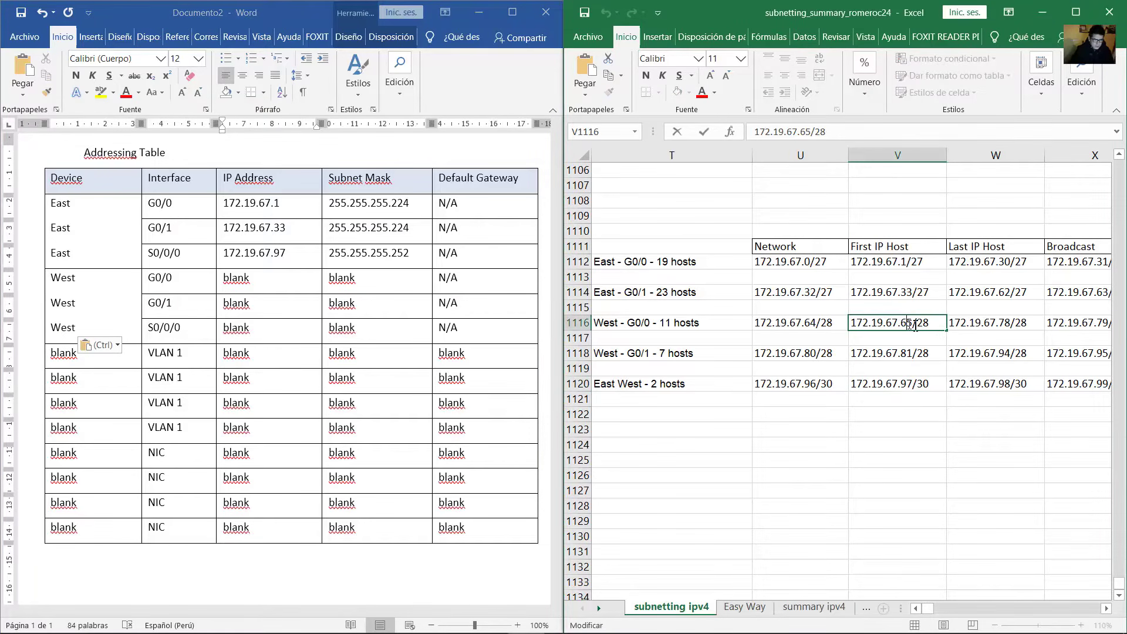
{"action": "left_click_drag", "start_coordinate": [914, 320], "coordinate": [849, 324]}
{"action": "key", "text": "ctrl+c"}
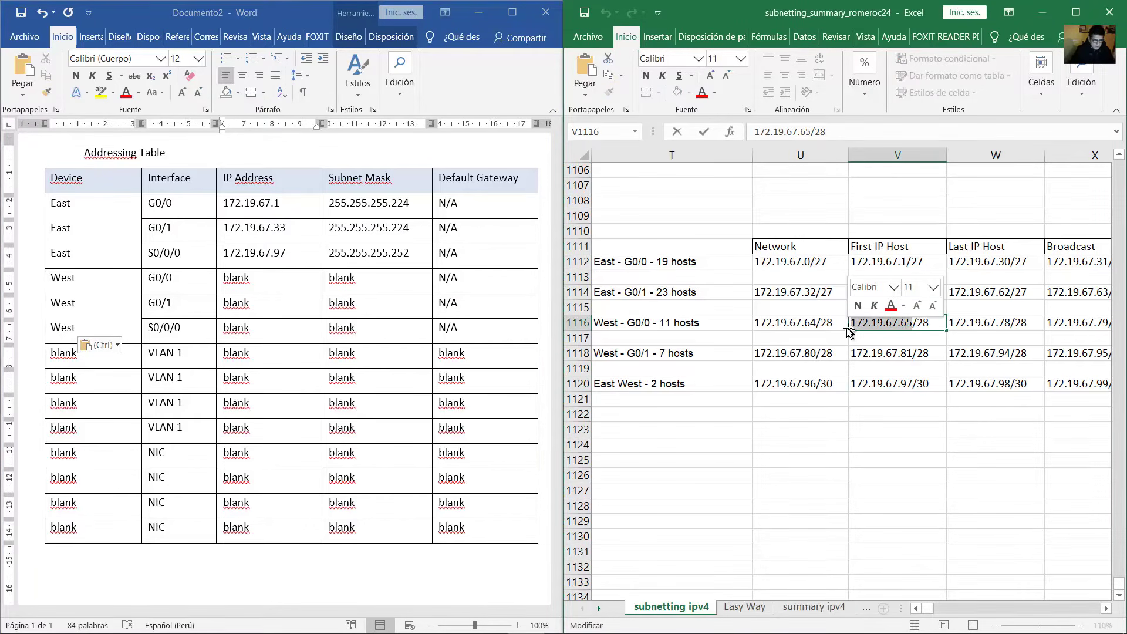
{"action": "left_click", "coordinate": [267, 273]}
{"action": "double_click", "coordinate": [248, 280]}
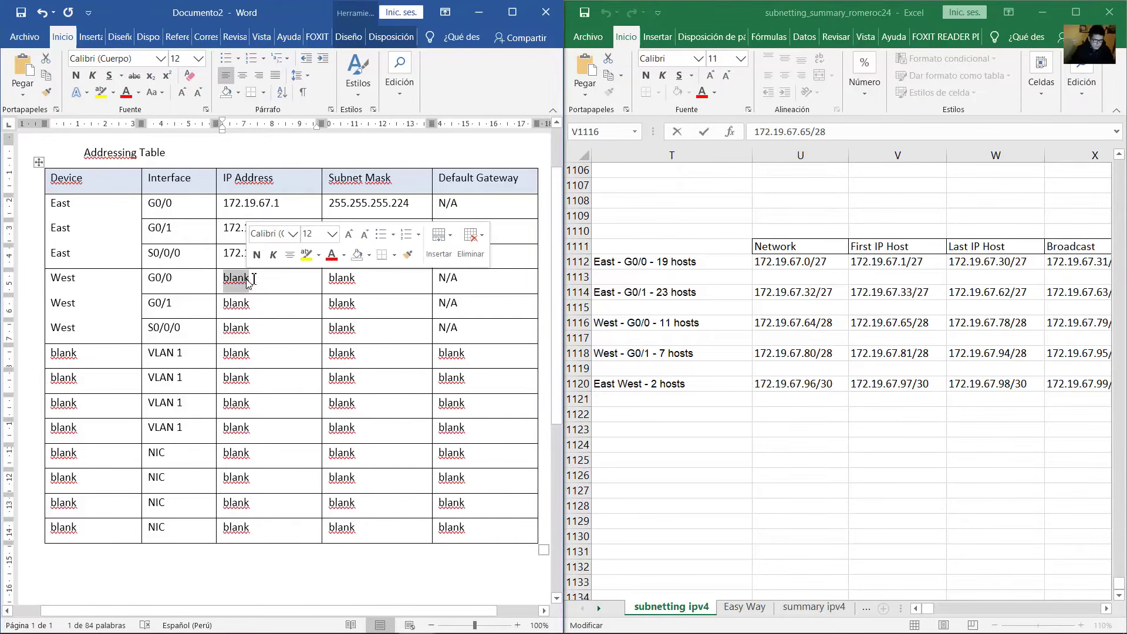
{"action": "key", "text": "ctrl+v"}
Set the subnet mask of West's G0/0 row to 255.255.255.240 in the Word addressing table.
{"action": "left_click", "coordinate": [889, 320]}
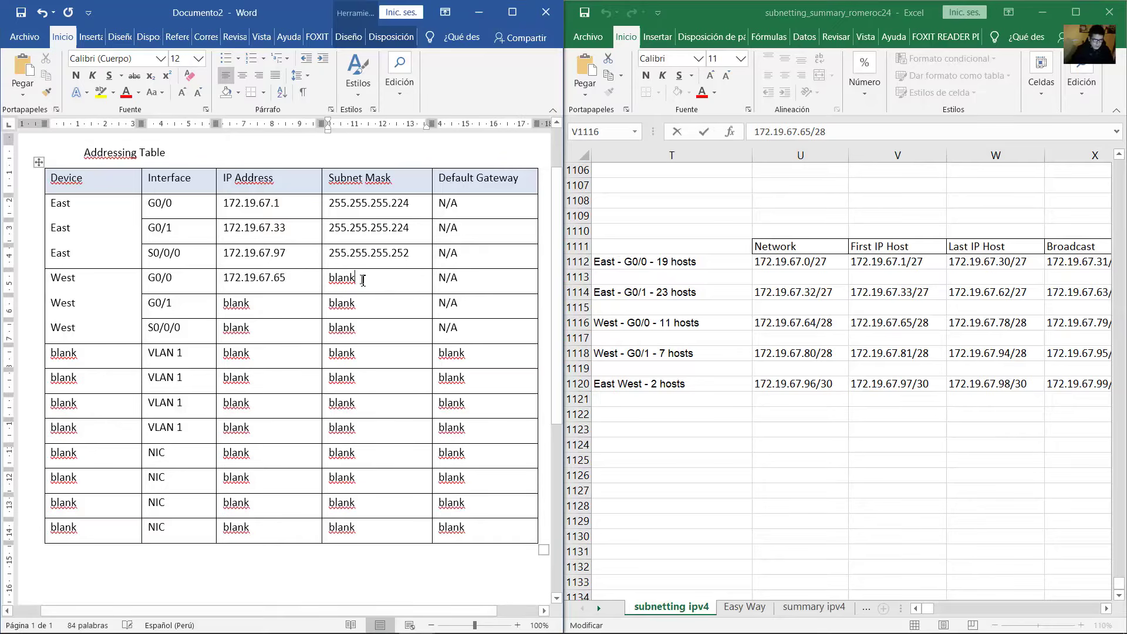
{"action": "triple_click", "coordinate": [338, 286]}
{"action": "type", "text": "255.255.255.240"}
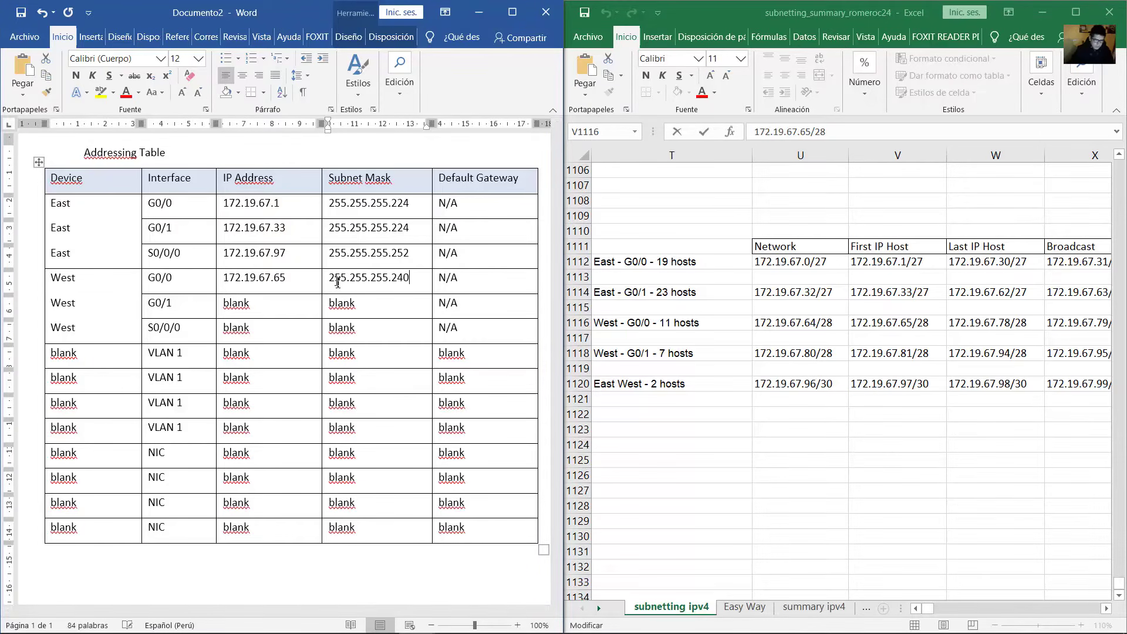
Copy the first host address 172.19.67.81, without the prefix, from Excel into the IP Address cell of West's G0/1 row in Word.
{"action": "left_click", "coordinate": [837, 353]}
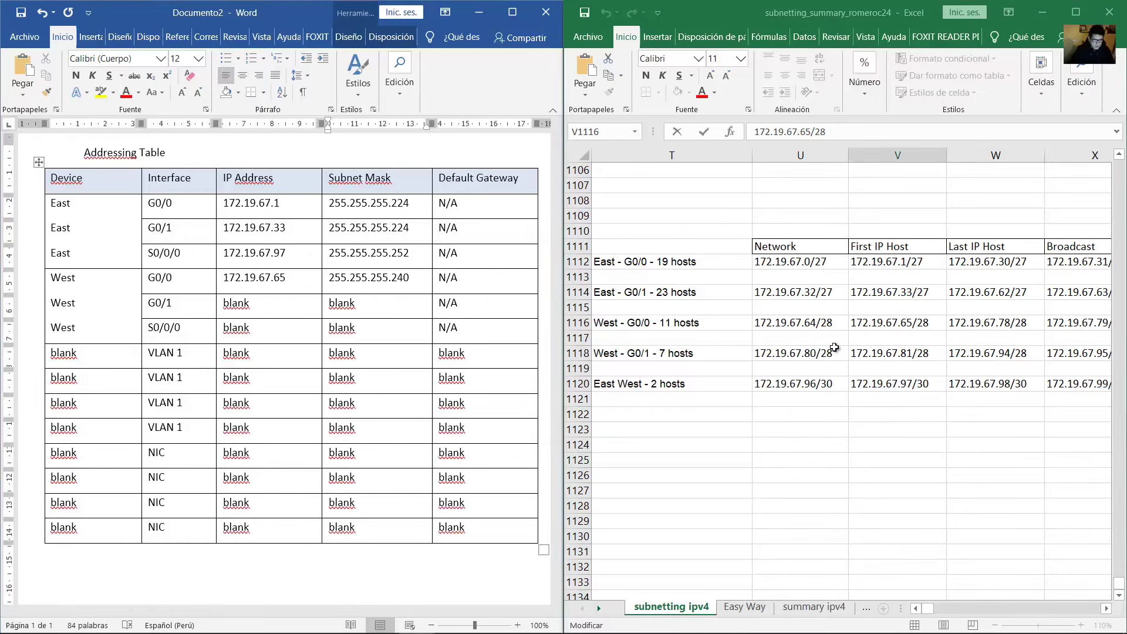
{"action": "double_click", "coordinate": [863, 347]}
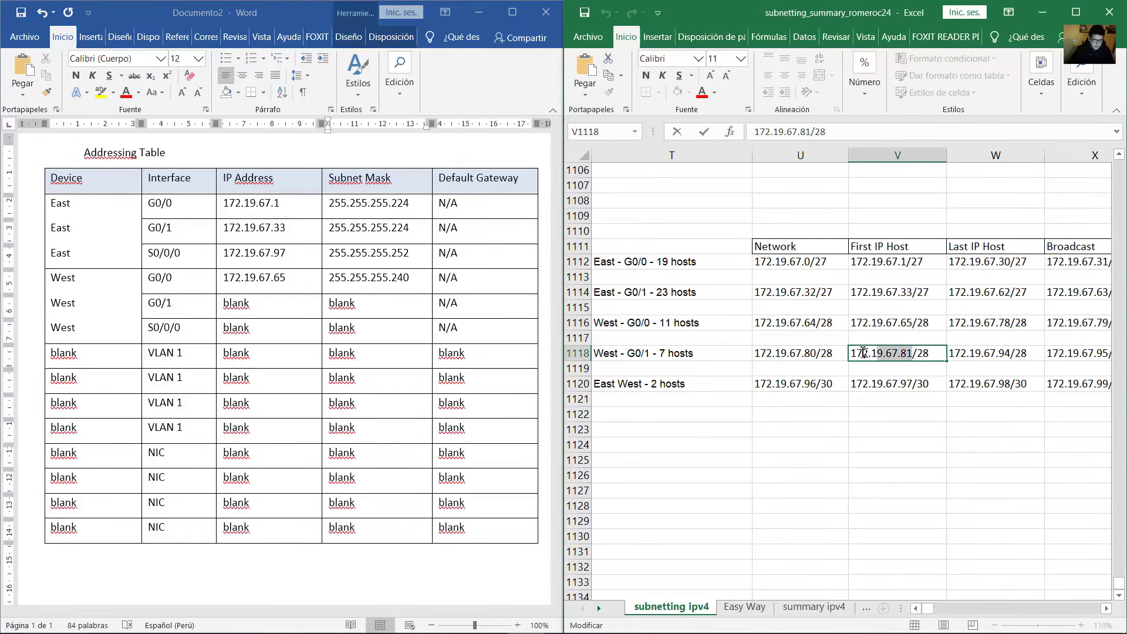
{"action": "left_click_drag", "start_coordinate": [847, 355], "coordinate": [848, 356]}
{"action": "key", "text": "ctrl+c"}
{"action": "left_click", "coordinate": [260, 306]}
{"action": "double_click", "coordinate": [258, 306]}
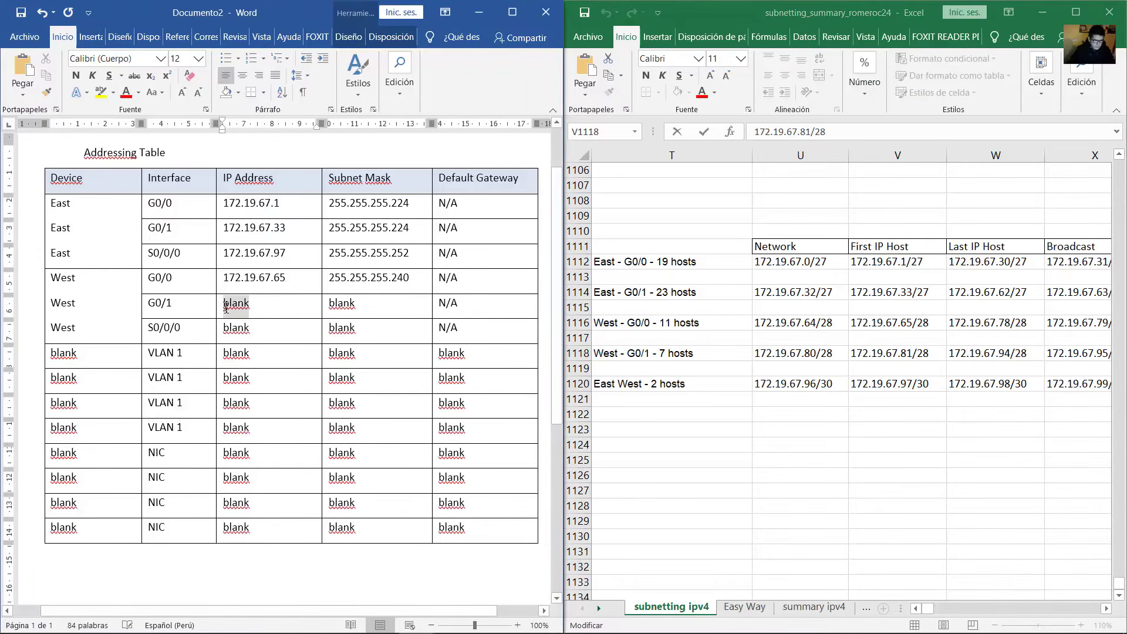
{"action": "key", "text": "ctrl+v"}
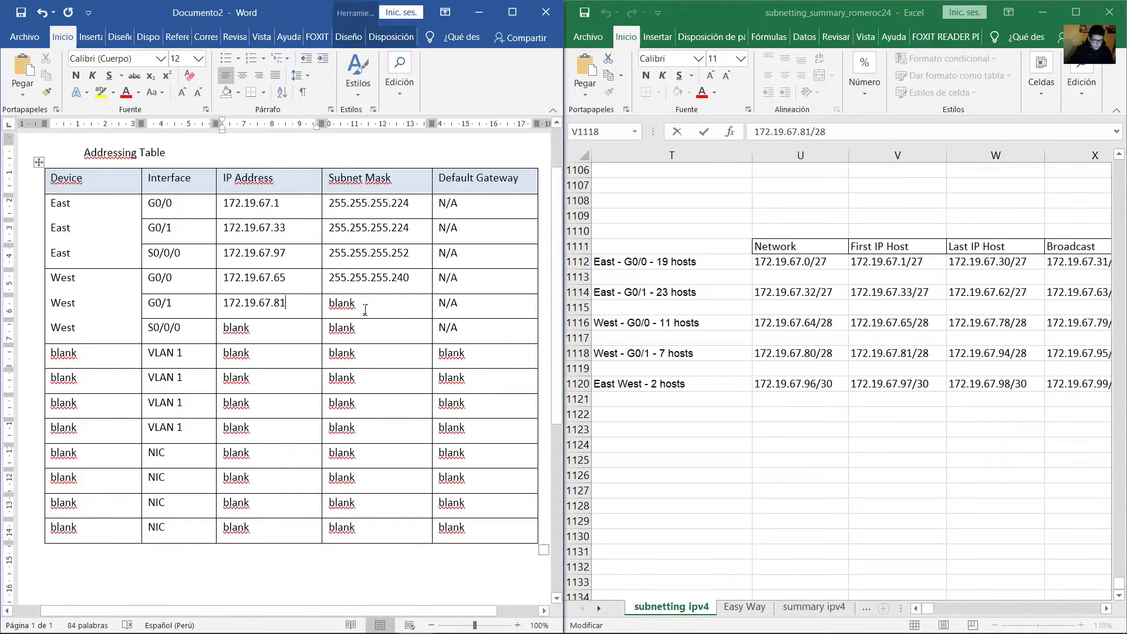
Select the subnet mask placeholder in West's G0/1 row of the Word table.
{"action": "mouse_move", "coordinate": [365, 310]}
{"action": "left_mouse_down"}
{"action": "mouse_move", "coordinate": [294, 305]}
{"action": "mouse_move", "coordinate": [329, 305]}
{"action": "left_mouse_up"}
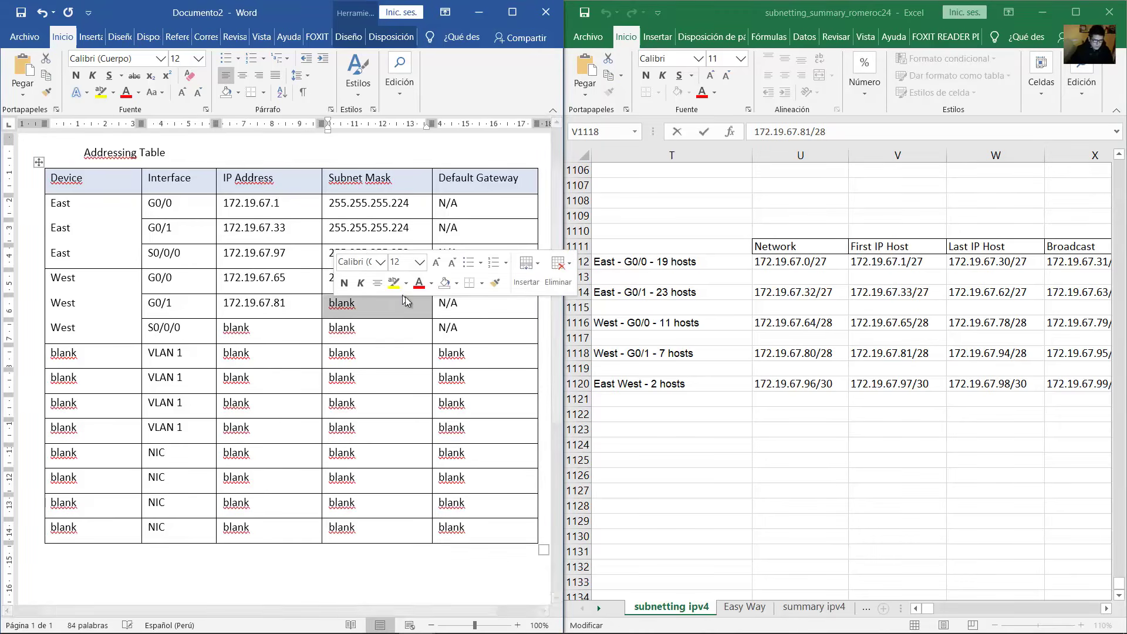
Set the subnet mask of West G0/1 to 255.255.255.240 in the addressing table.
{"action": "left_click_drag", "start_coordinate": [409, 285], "coordinate": [336, 306]}
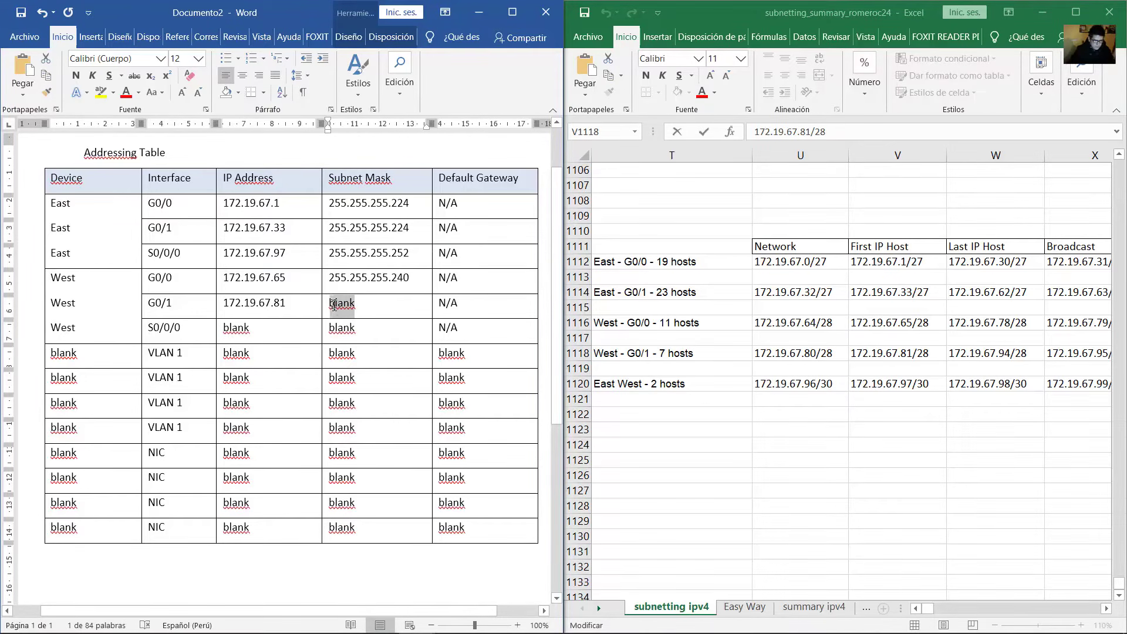
{"action": "type", "text": "255.255.255.240"}
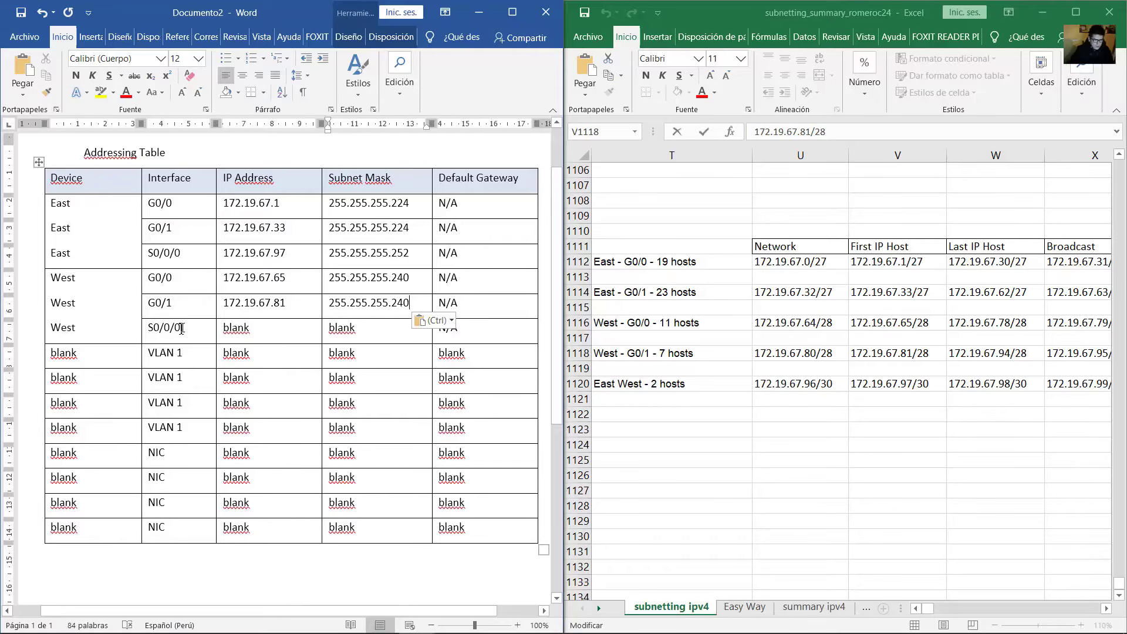
Copy 172.19.67.98 from the East West subnet's last IP host in Excel into the West S0/0/0 IP address in Word.
{"action": "left_click_drag", "start_coordinate": [183, 333], "coordinate": [147, 330]}
{"action": "left_click", "coordinate": [855, 391]}
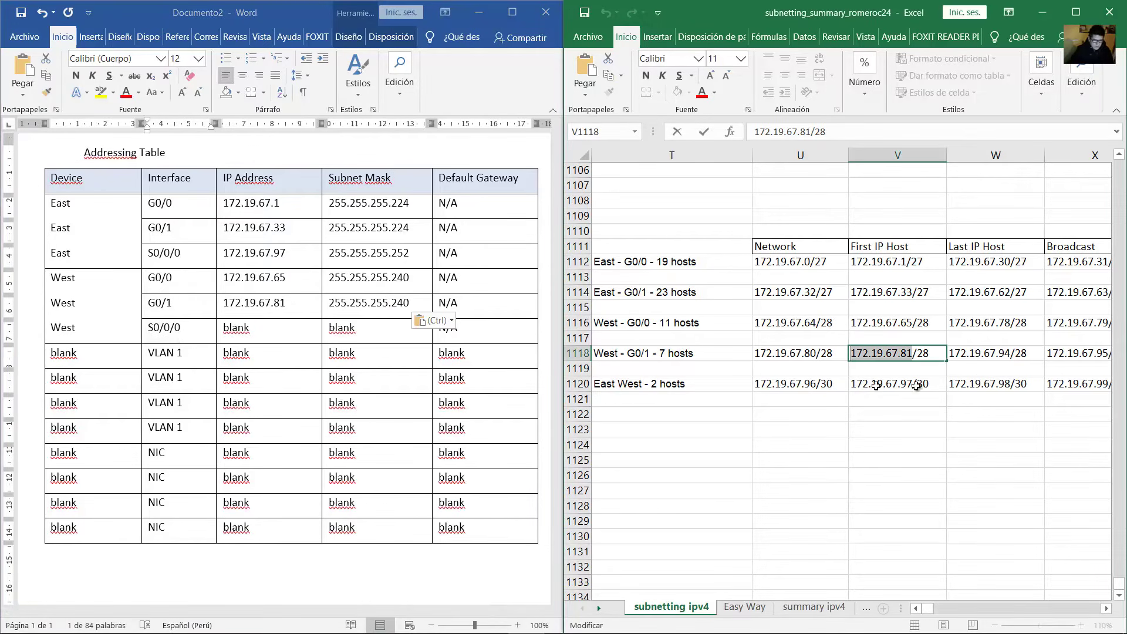
{"action": "left_click", "coordinate": [1000, 385]}
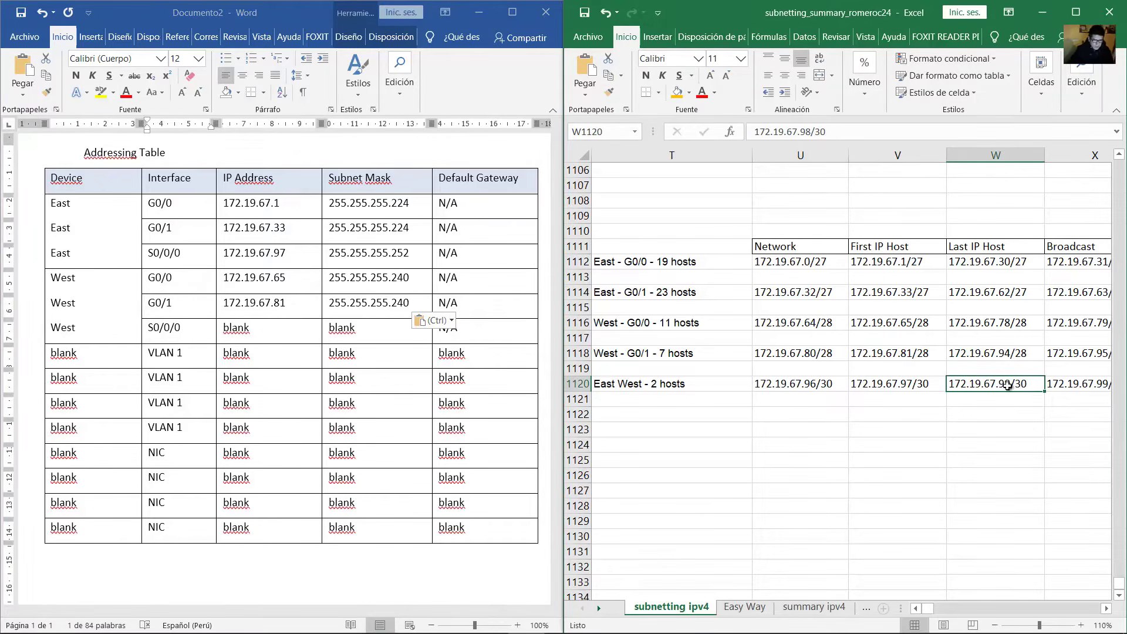
{"action": "double_click", "coordinate": [1008, 385]}
{"action": "left_click_drag", "start_coordinate": [1009, 385], "coordinate": [950, 386]}
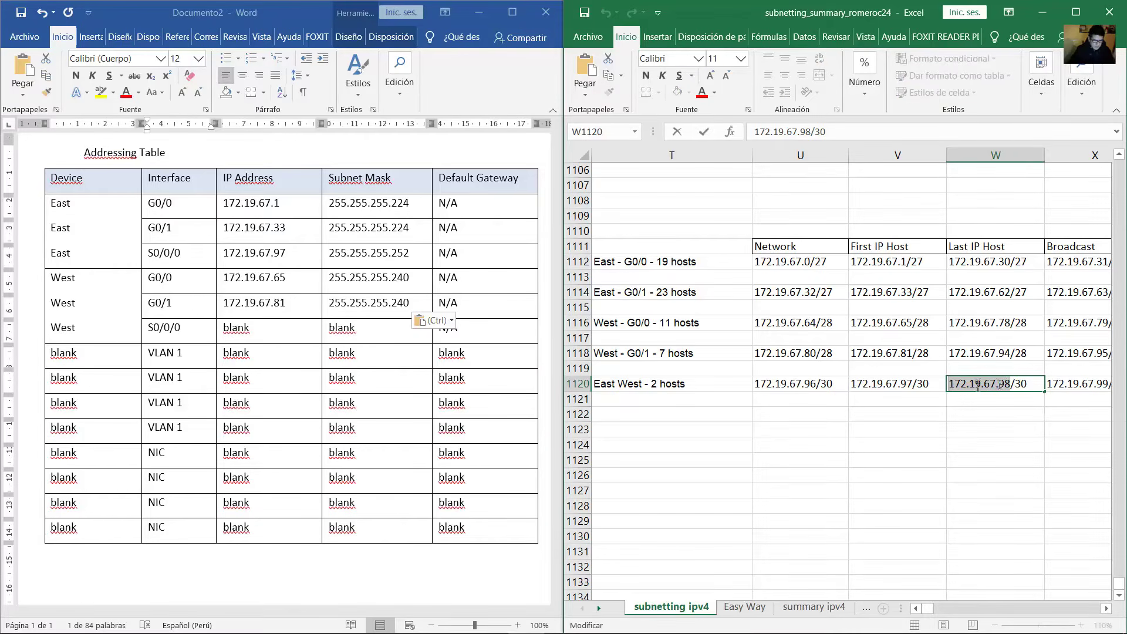
{"action": "key", "text": "ctrl+c"}
{"action": "left_click", "coordinate": [267, 328]}
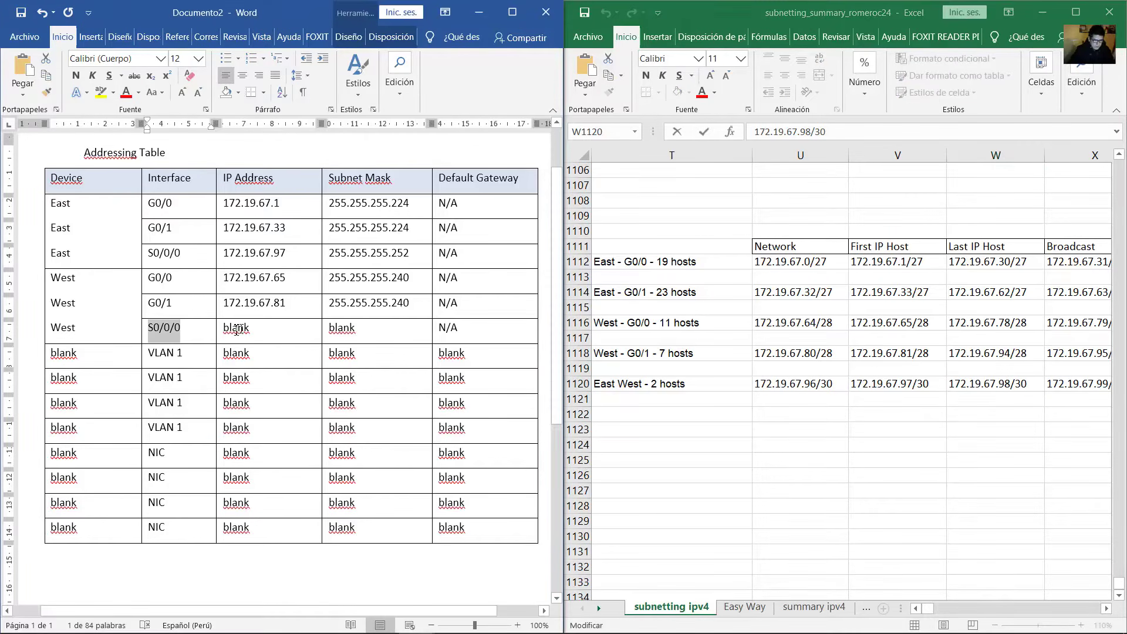
{"action": "double_click", "coordinate": [236, 328]}
{"action": "key", "text": "ctrl+v"}
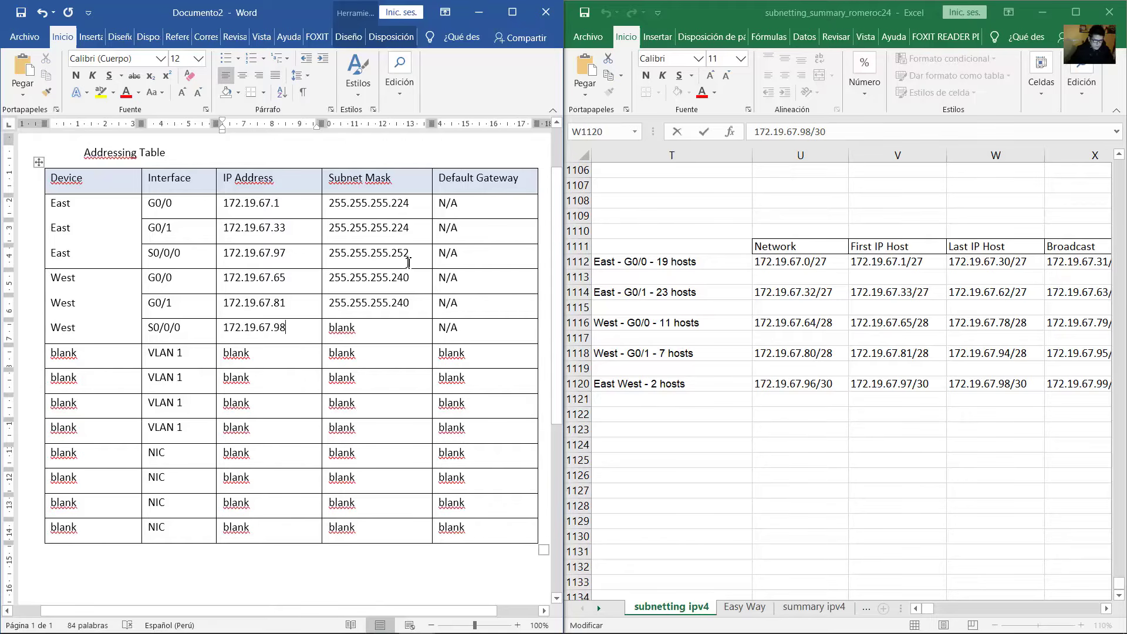
Copy the East S0/0/0 subnet mask 255.255.255.252 into the West S0/0/0 row.
{"action": "double_click", "coordinate": [407, 259]}
{"action": "key", "text": "ctrl+v"}
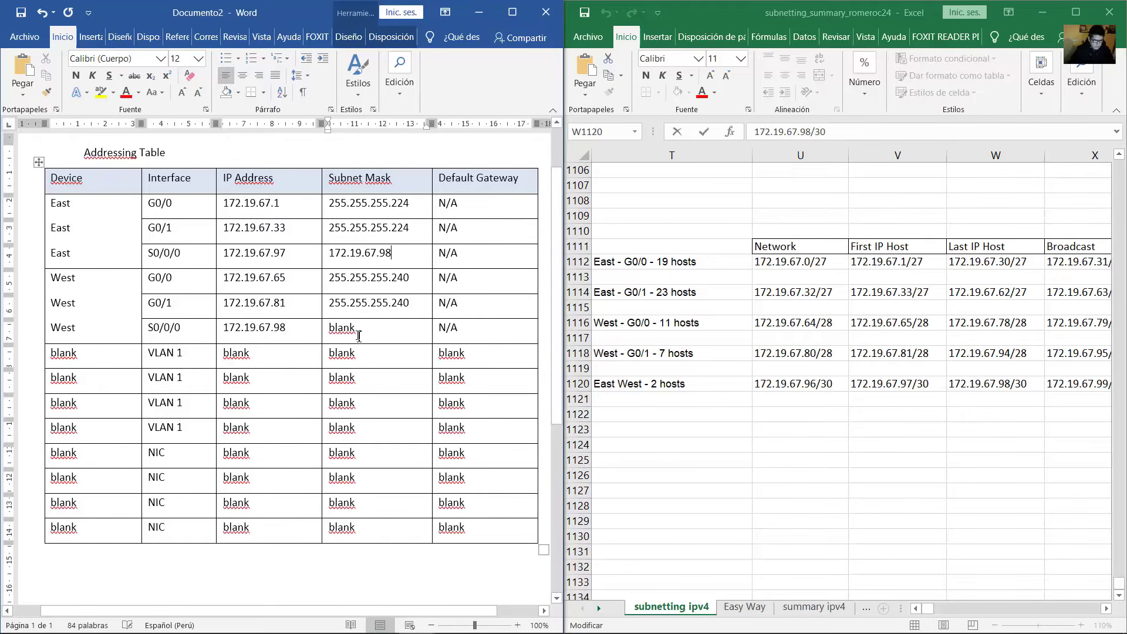
{"action": "key", "text": "ctrl+z"}
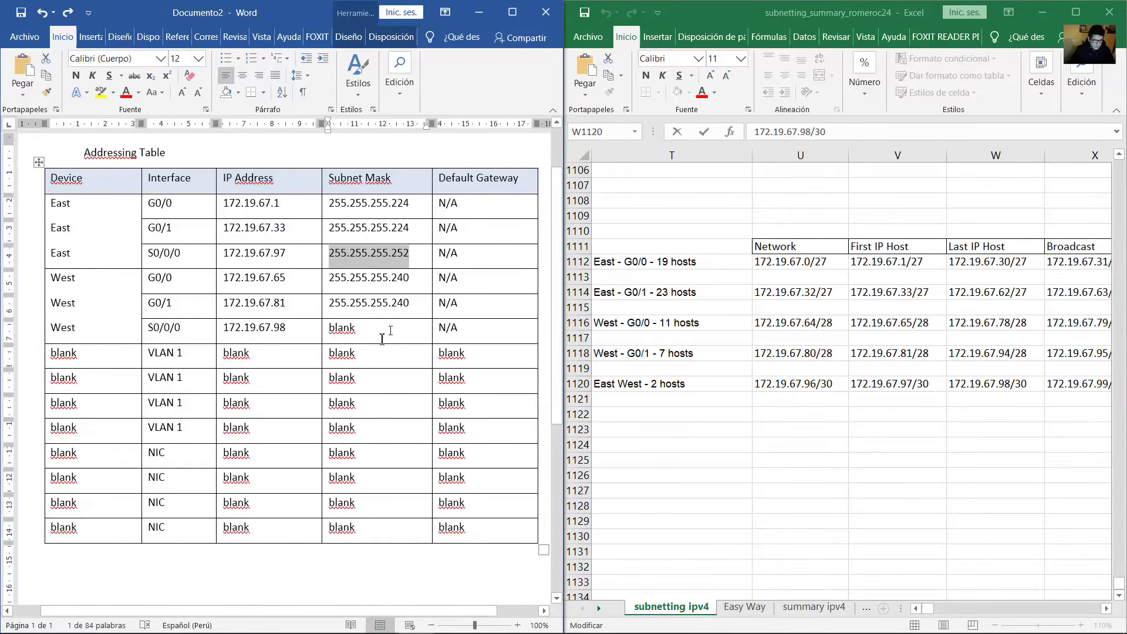
{"action": "key", "text": "ctrl+c"}
{"action": "double_click", "coordinate": [350, 329]}
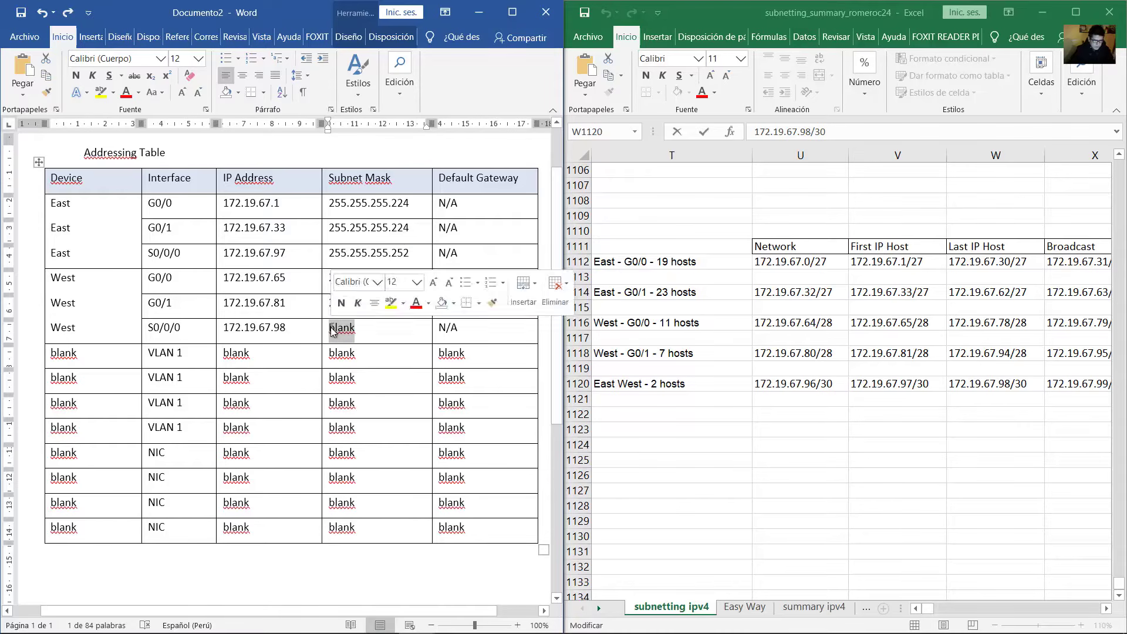
{"action": "key", "text": "ctrl+v"}
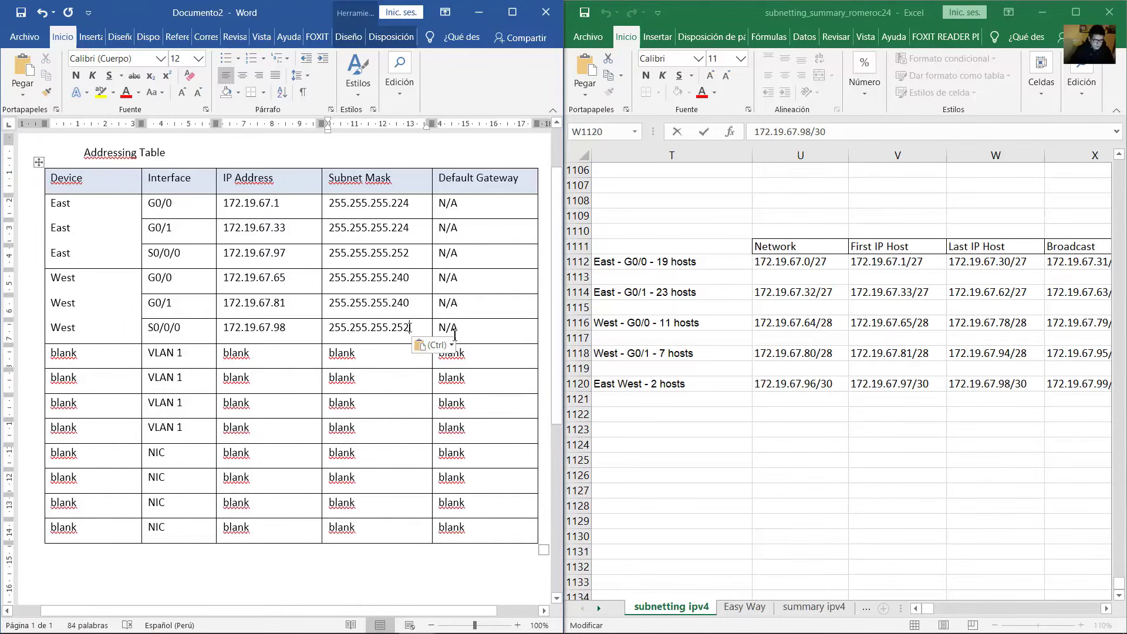
Review the completed West rows, the switch addressing requirement in PT Activity, and the ES-1 LAN in the Packet Tracer topology.
{"action": "left_click_drag", "start_coordinate": [494, 333], "coordinate": [212, 285]}
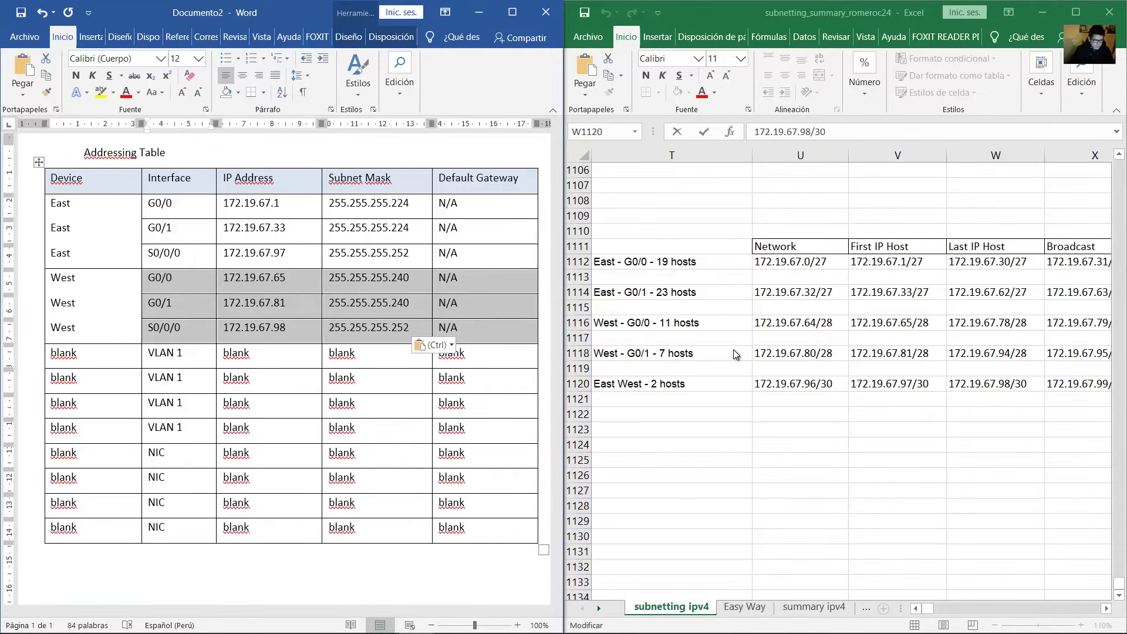
{"action": "key", "text": "alt+Tab"}
{"action": "left_click_drag", "start_coordinate": [605, 533], "coordinate": [896, 528]}
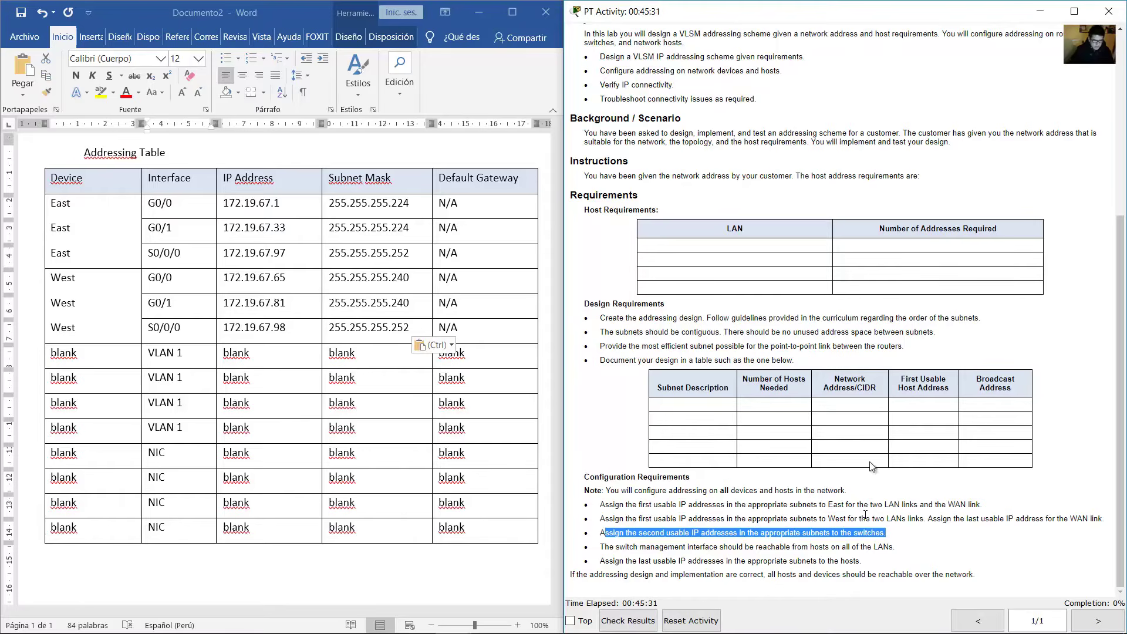
{"action": "key", "text": "alt+Tab"}
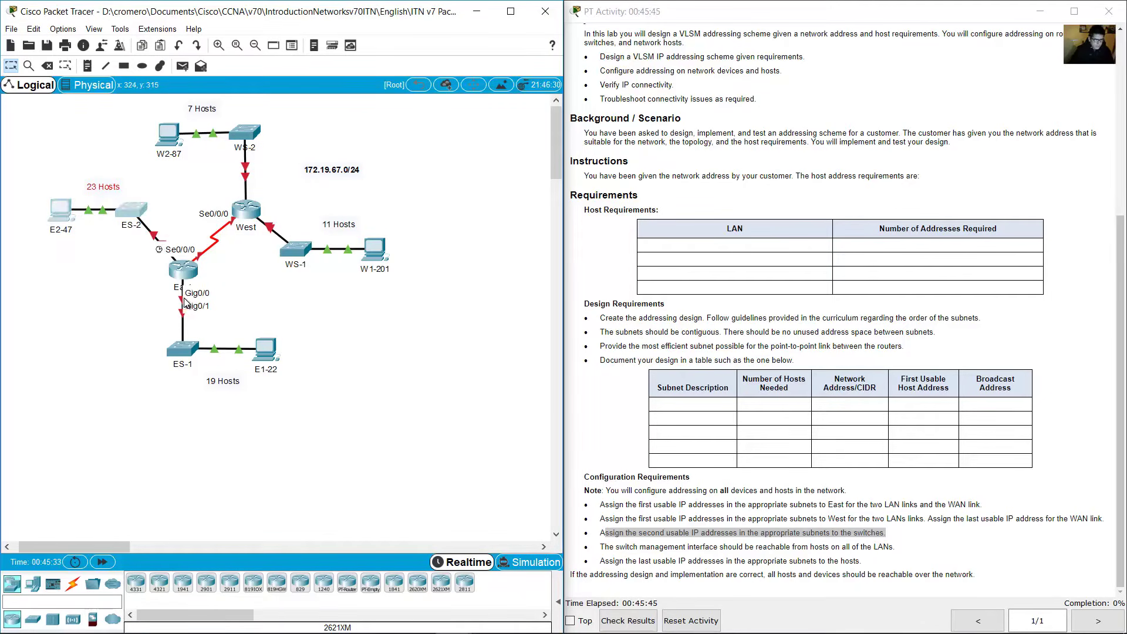
{"action": "left_click_drag", "start_coordinate": [147, 330], "coordinate": [315, 397]}
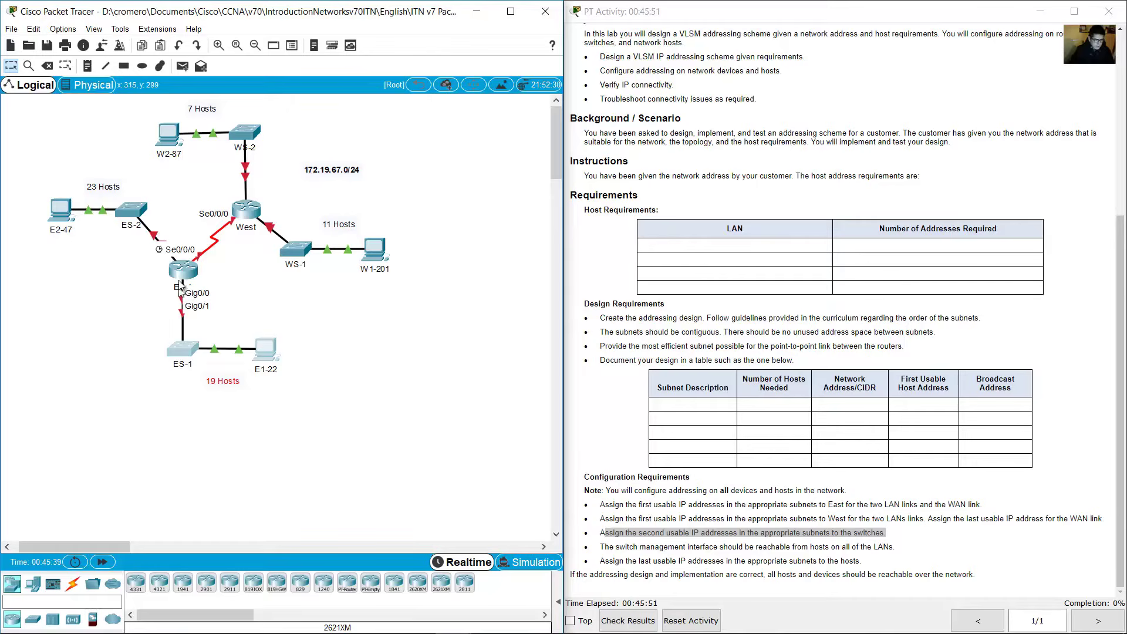
{"action": "left_click_drag", "start_coordinate": [115, 321], "coordinate": [288, 394]}
{"action": "left_click", "coordinate": [478, 12]}
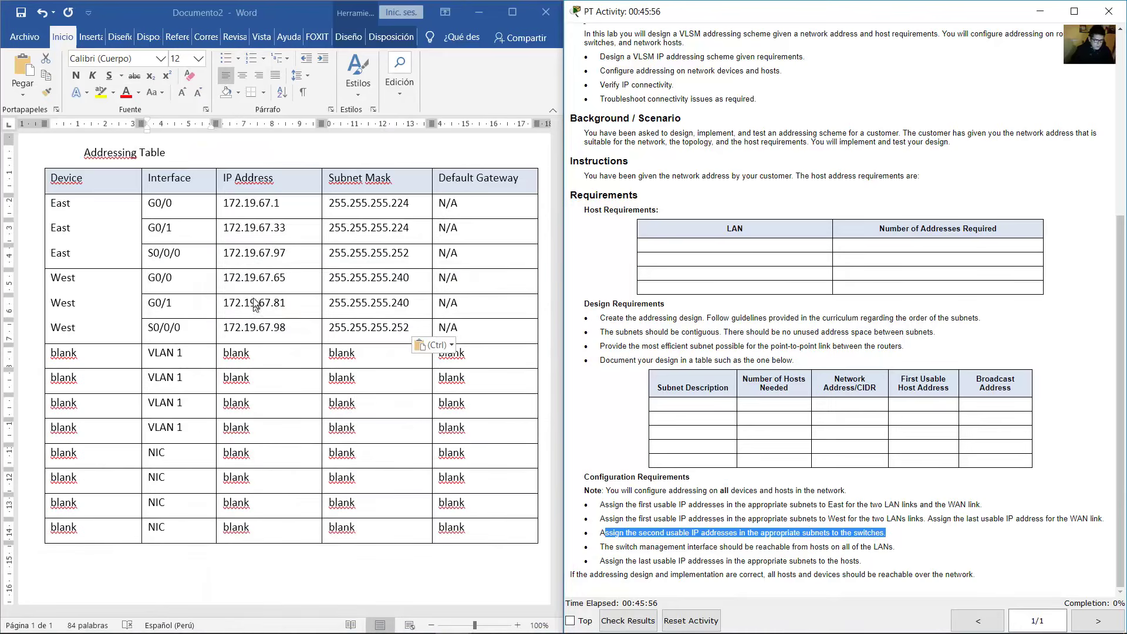
Enter ES-1 as the device name in the first VLAN 1 row of the Word table.
{"action": "left_click", "coordinate": [76, 358]}
{"action": "left_click", "coordinate": [79, 356]}
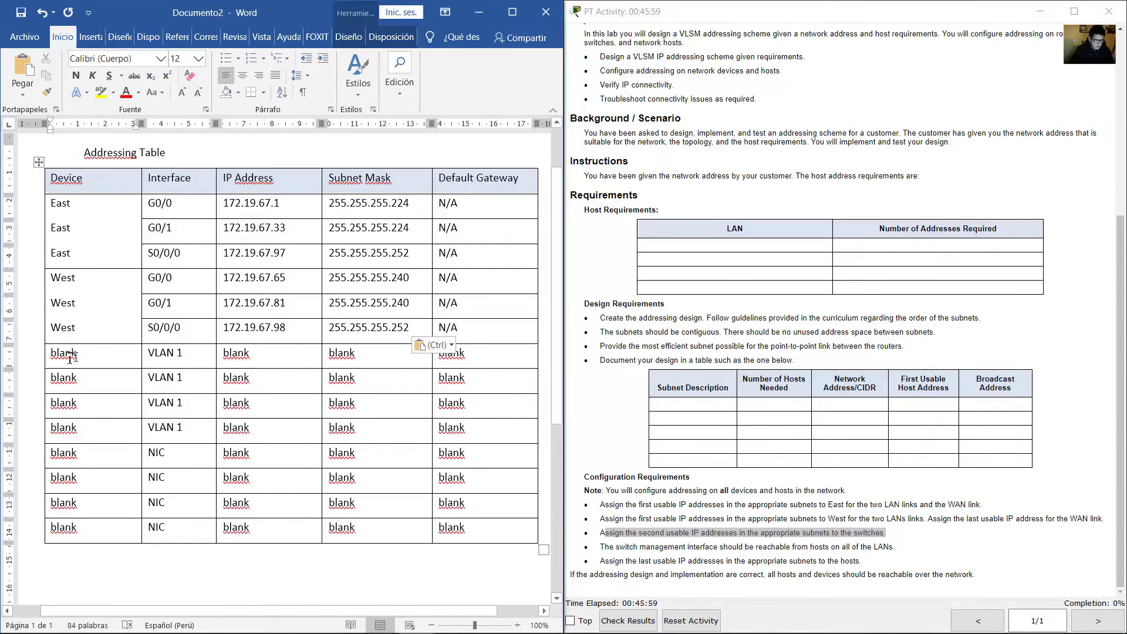
{"action": "double_click", "coordinate": [70, 356]}
{"action": "type", "text": "ES-1"}
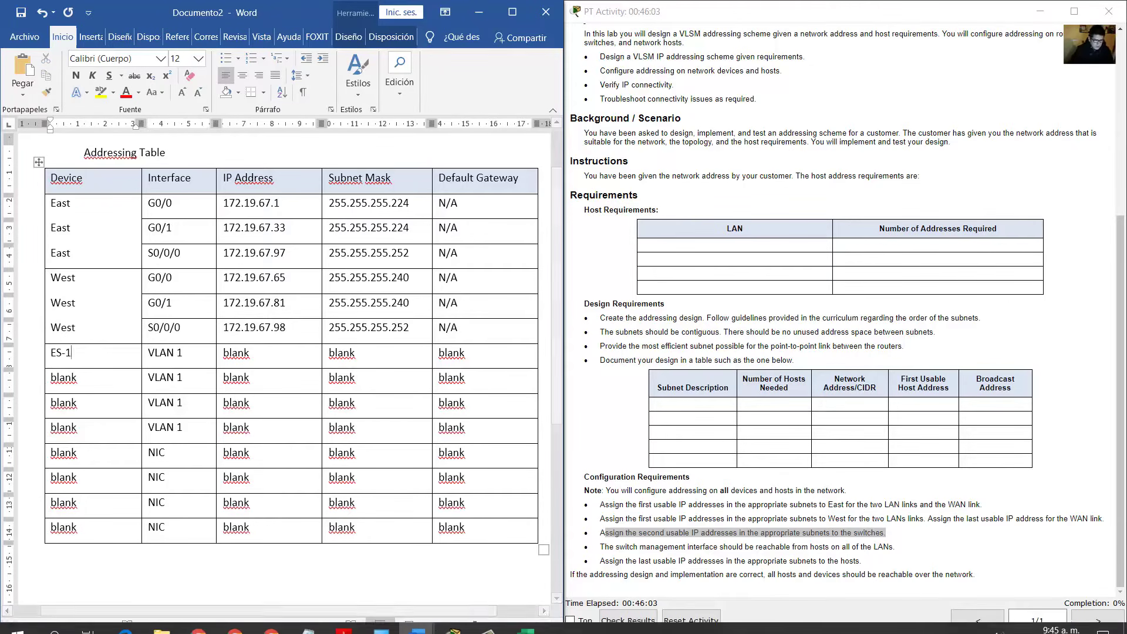
Set the ES-1 VLAN 1 IP address to 172.19.67.2, based on the East G0/0 subnet's first IP host in Excel.
{"action": "mouse_move", "coordinate": [489, 624]}
{"action": "left_click", "coordinate": [525, 620]}
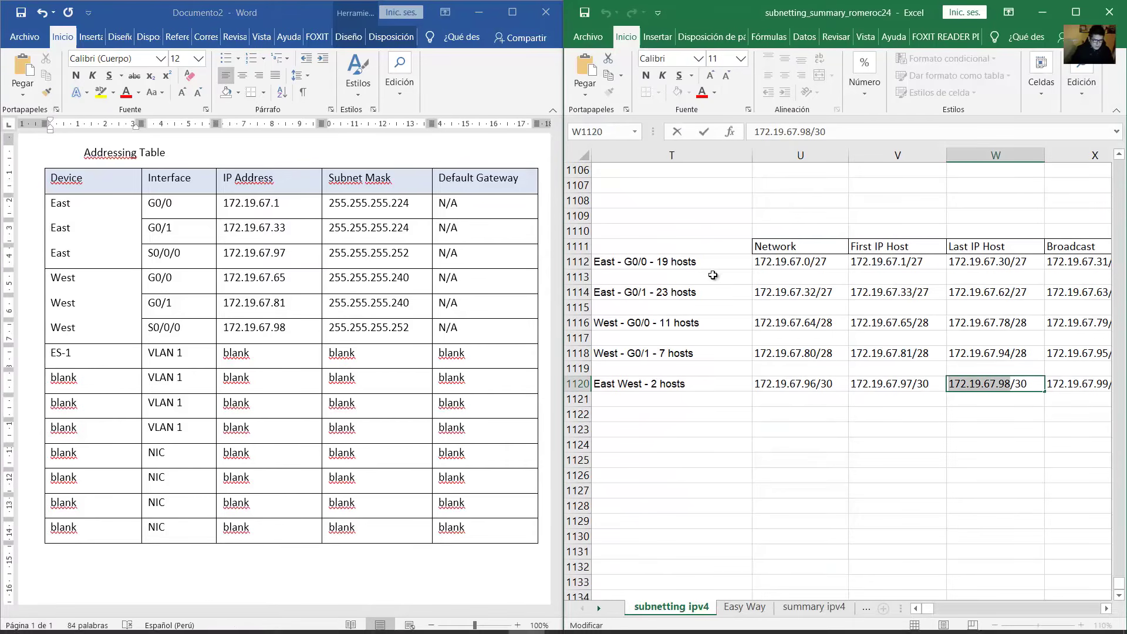
{"action": "double_click", "coordinate": [685, 262]}
{"action": "left_click_drag", "start_coordinate": [648, 262], "coordinate": [594, 262]}
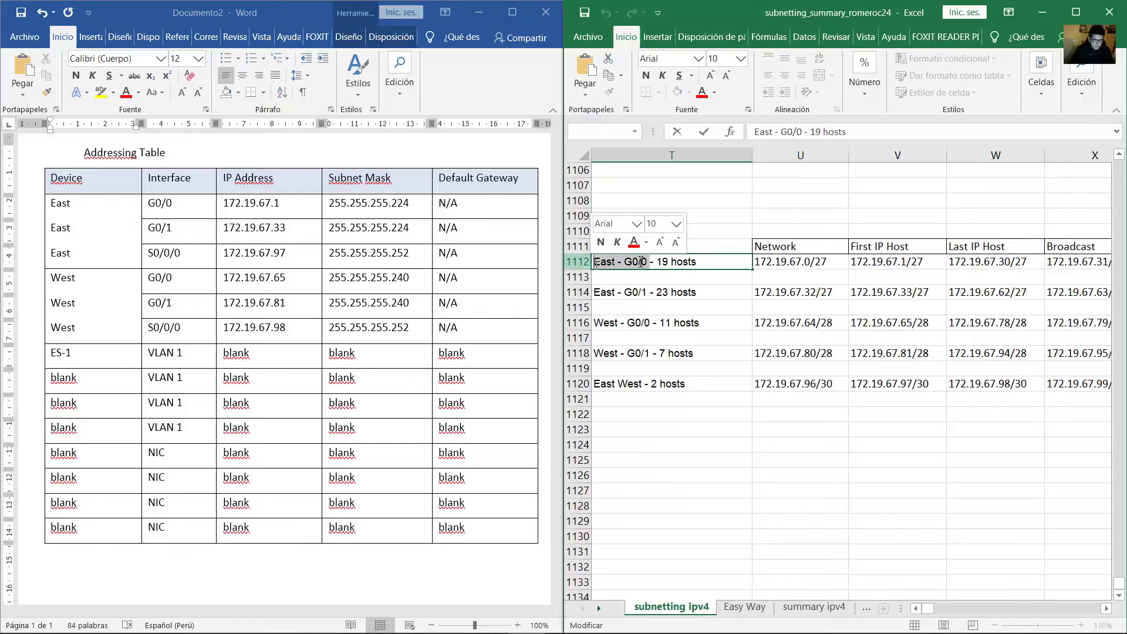
{"action": "double_click", "coordinate": [903, 261]}
{"action": "left_click_drag", "start_coordinate": [875, 260], "coordinate": [850, 262]}
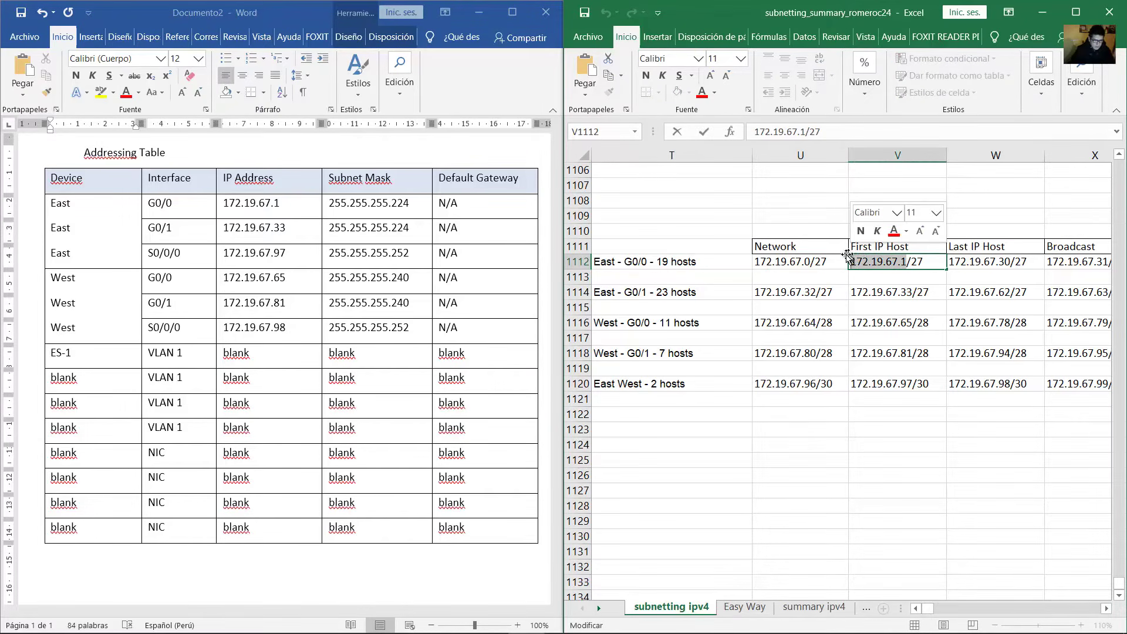
{"action": "left_click", "coordinate": [283, 359]}
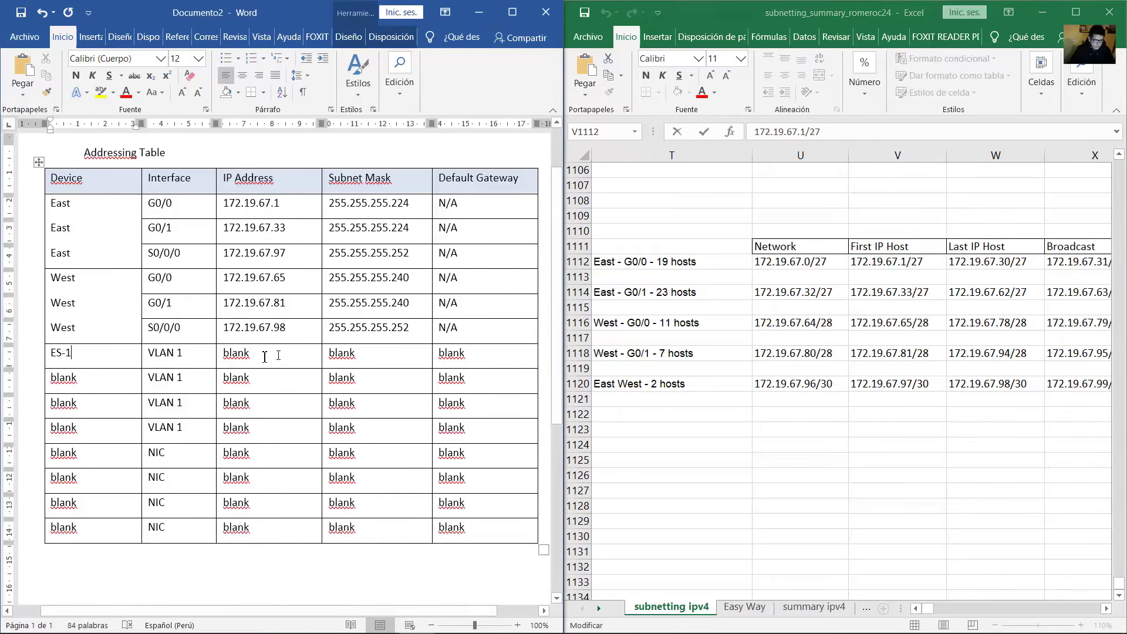
{"action": "left_click_drag", "start_coordinate": [251, 355], "coordinate": [223, 355]}
{"action": "key", "text": "ctrl+v"}
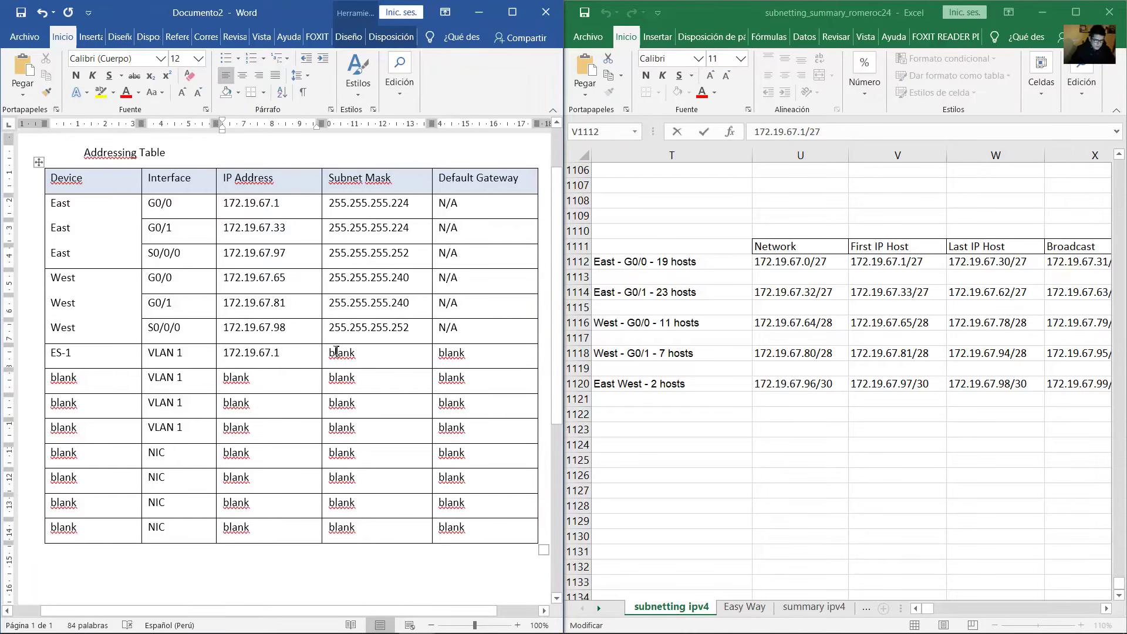
{"action": "key", "text": "BackSpace"}
{"action": "type", "text": "2"}
Set the ES-1 default gateway to 172.19.67.1 and check it against ES-1's LAN in the Packet Tracer topology.
{"action": "left_click_drag", "start_coordinate": [466, 356], "coordinate": [437, 352]}
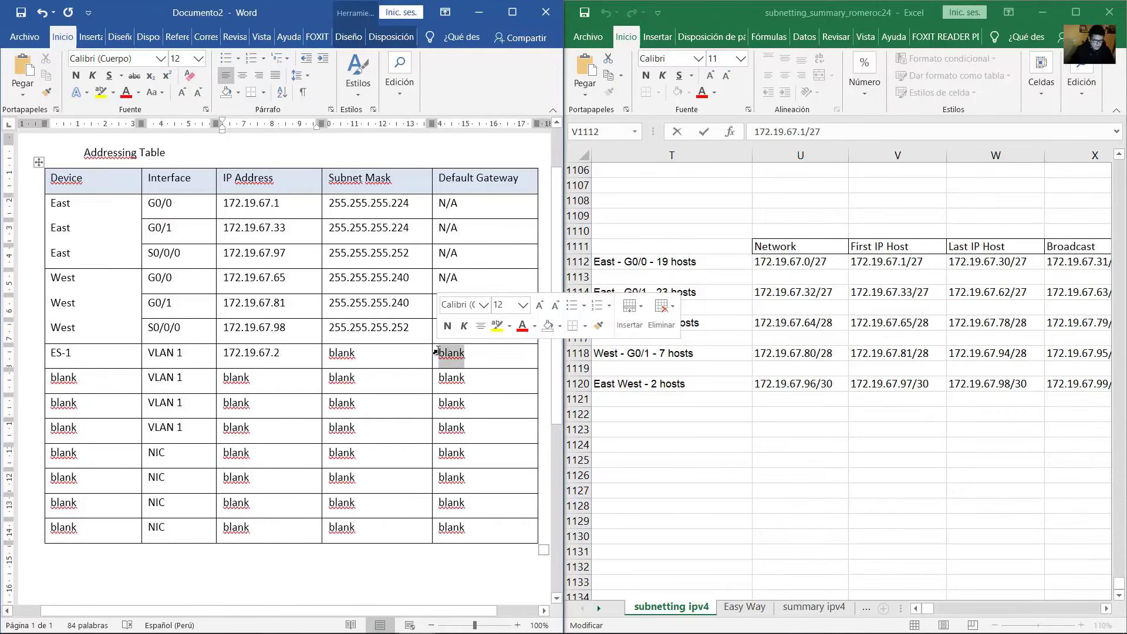
{"action": "key", "text": "ctrl+v"}
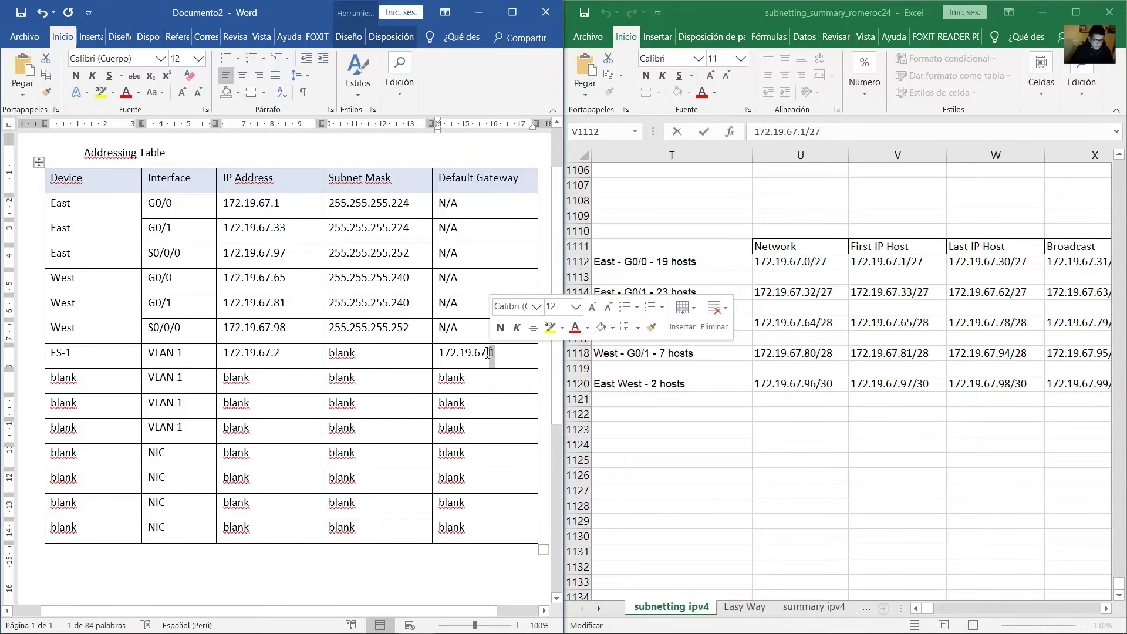
{"action": "left_click", "coordinate": [442, 614]}
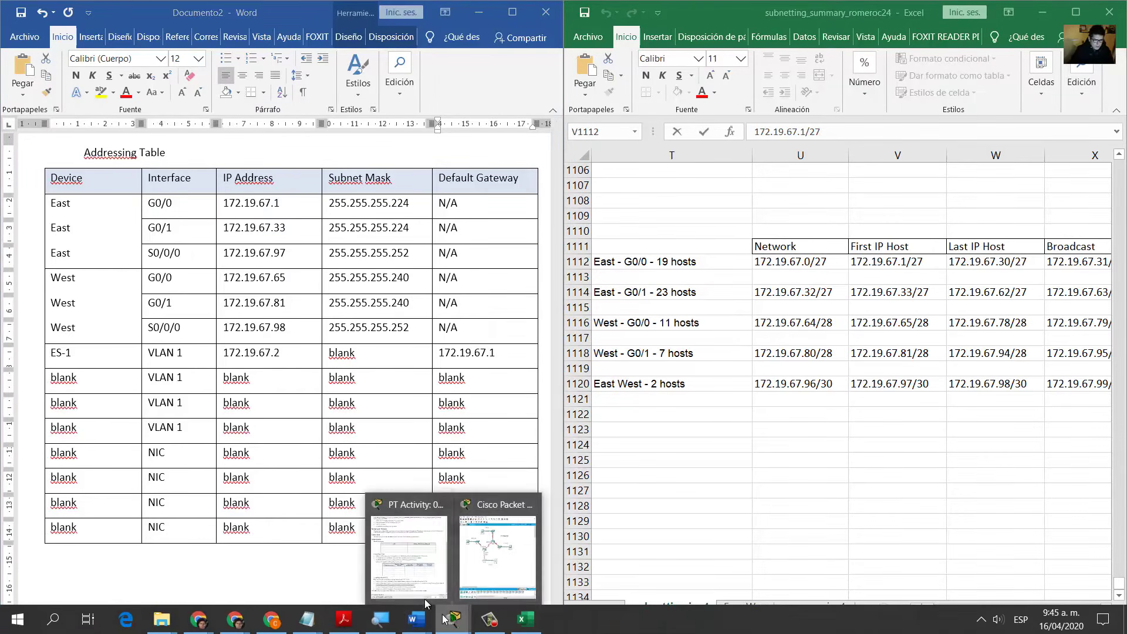
{"action": "left_click", "coordinate": [497, 554]}
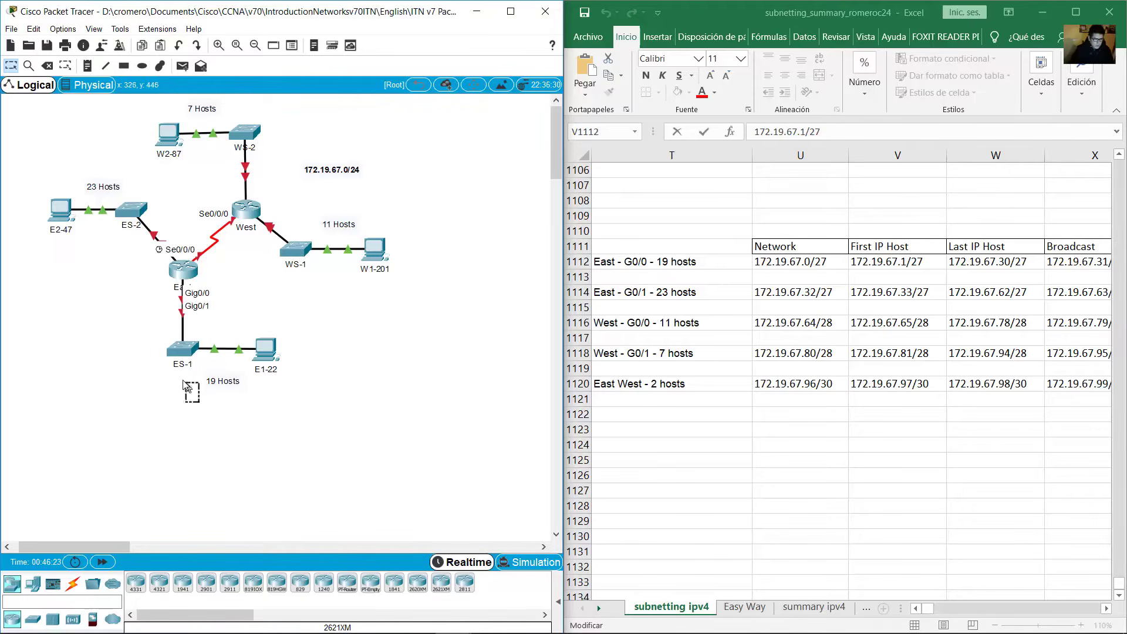
{"action": "left_click_drag", "start_coordinate": [199, 402], "coordinate": [150, 354]}
{"action": "left_click", "coordinate": [470, 11]}
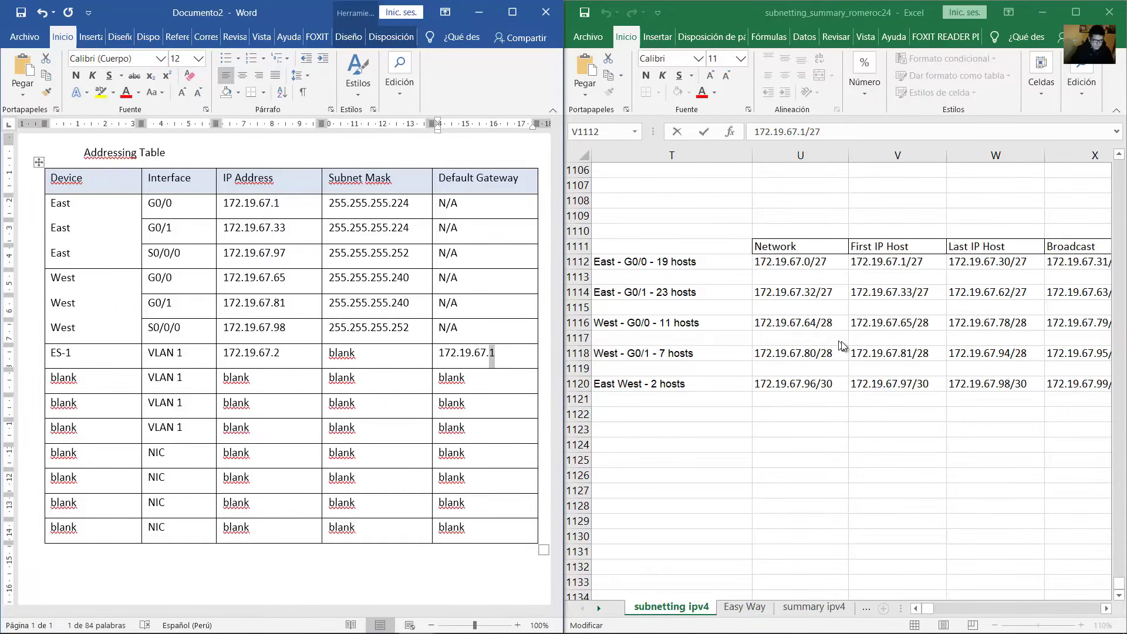
Check the East G0/0 prefix length in Excel and set the ES-1 subnet mask to 255.255.255.224 in the Word table.
{"action": "left_click", "coordinate": [696, 339]}
{"action": "left_click", "coordinate": [722, 263]}
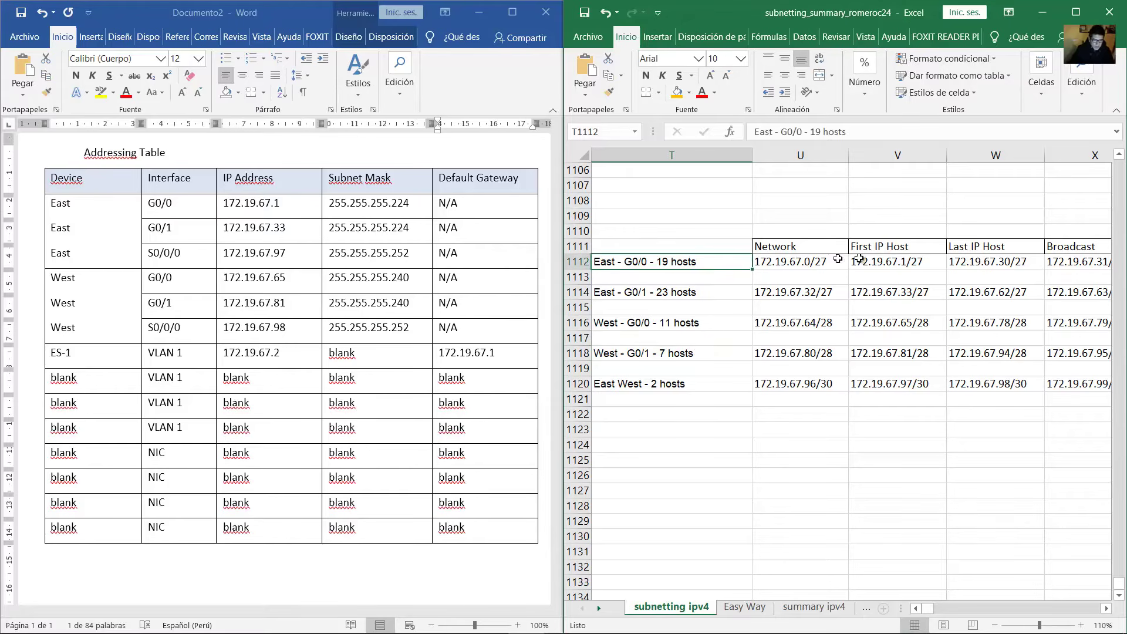
{"action": "left_click", "coordinate": [918, 264]}
{"action": "double_click", "coordinate": [922, 263]}
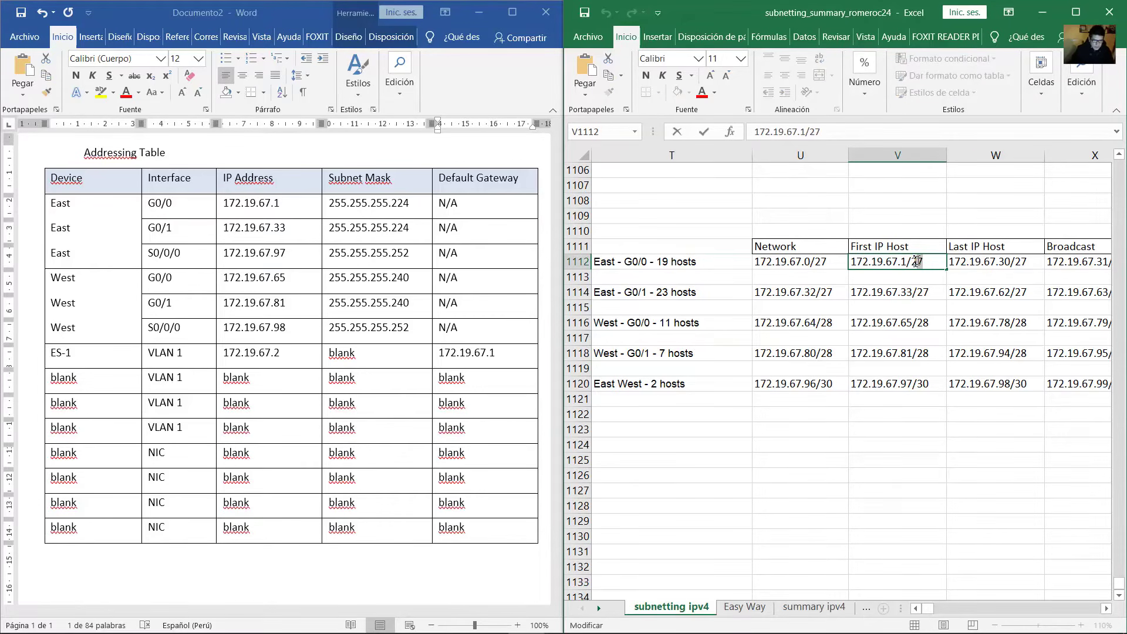
{"action": "left_click_drag", "start_coordinate": [909, 262], "coordinate": [908, 263]}
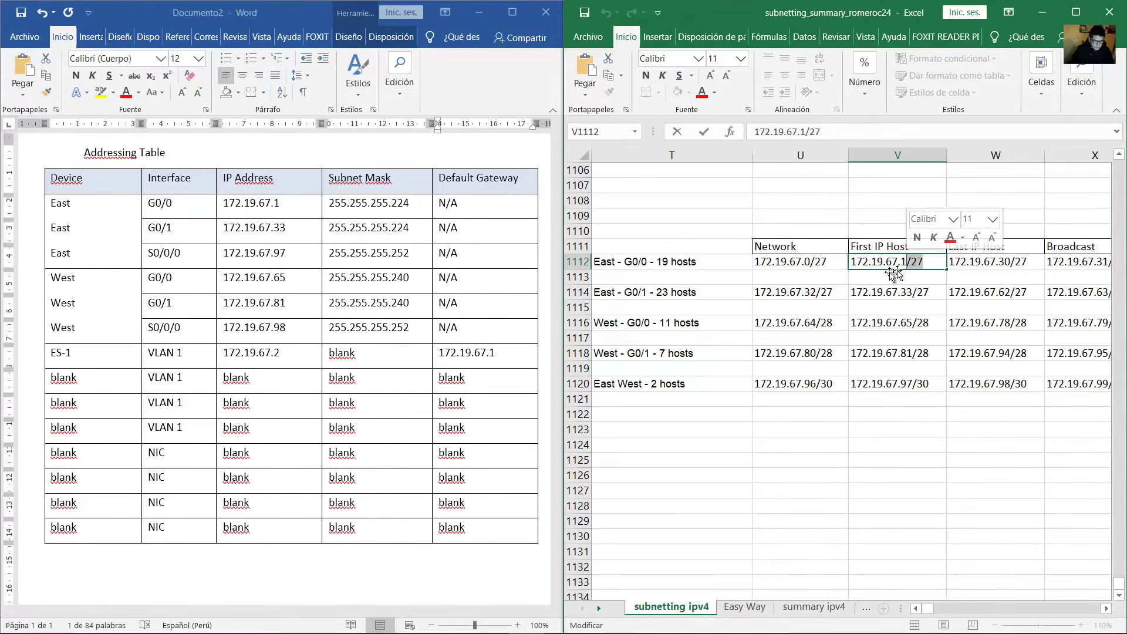
{"action": "left_click", "coordinate": [380, 359]}
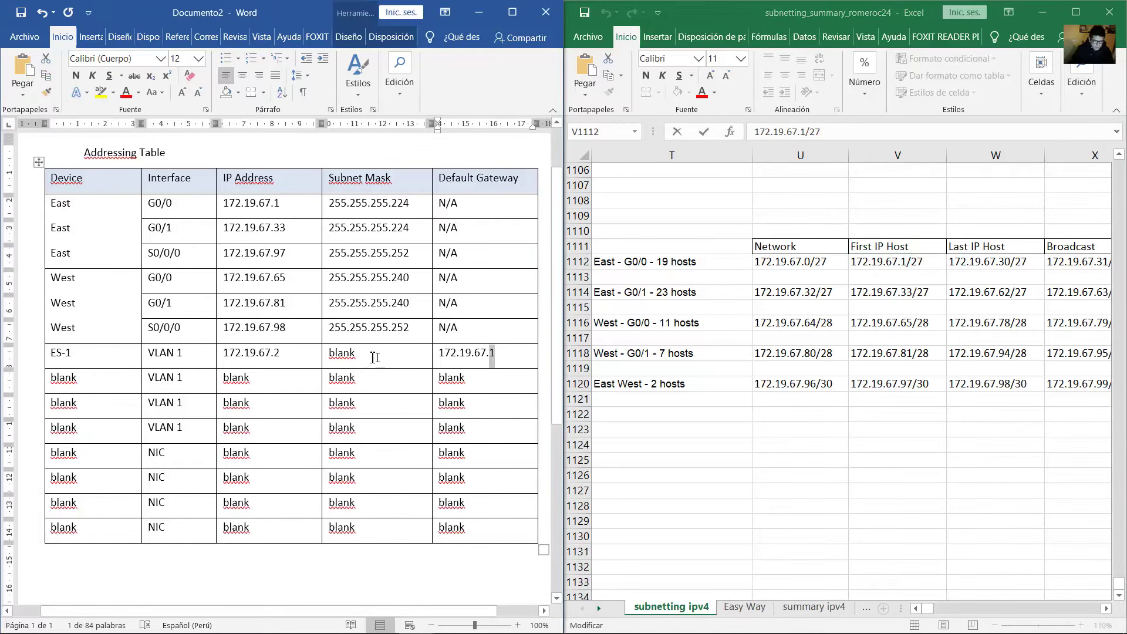
{"action": "left_click_drag", "start_coordinate": [354, 356], "coordinate": [344, 356]}
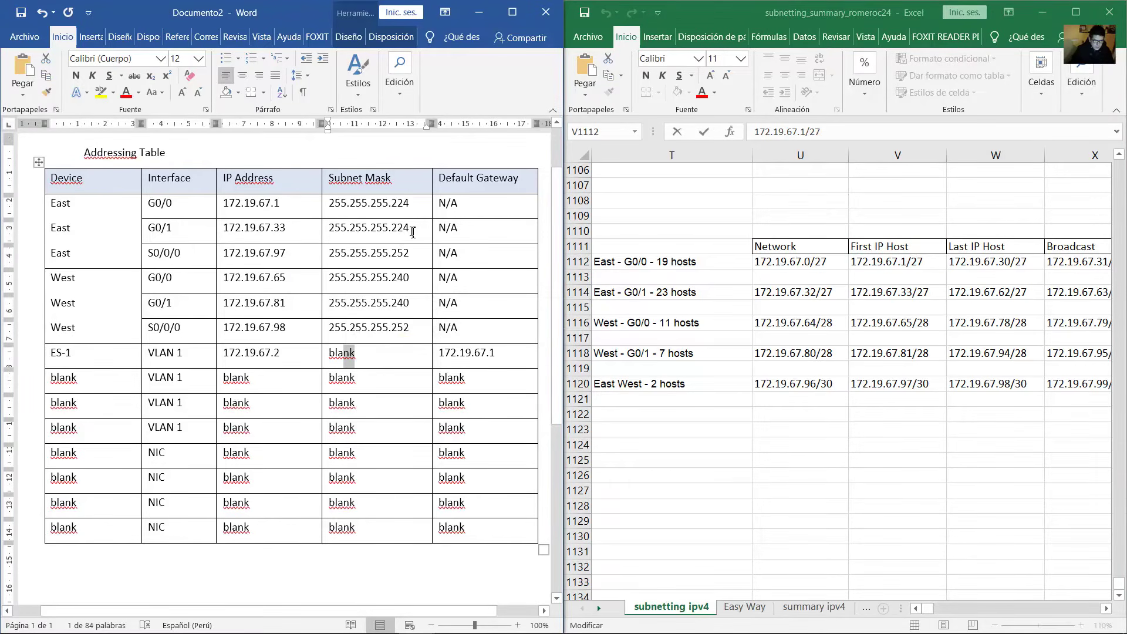
{"action": "left_click_drag", "start_coordinate": [409, 229], "coordinate": [327, 229]}
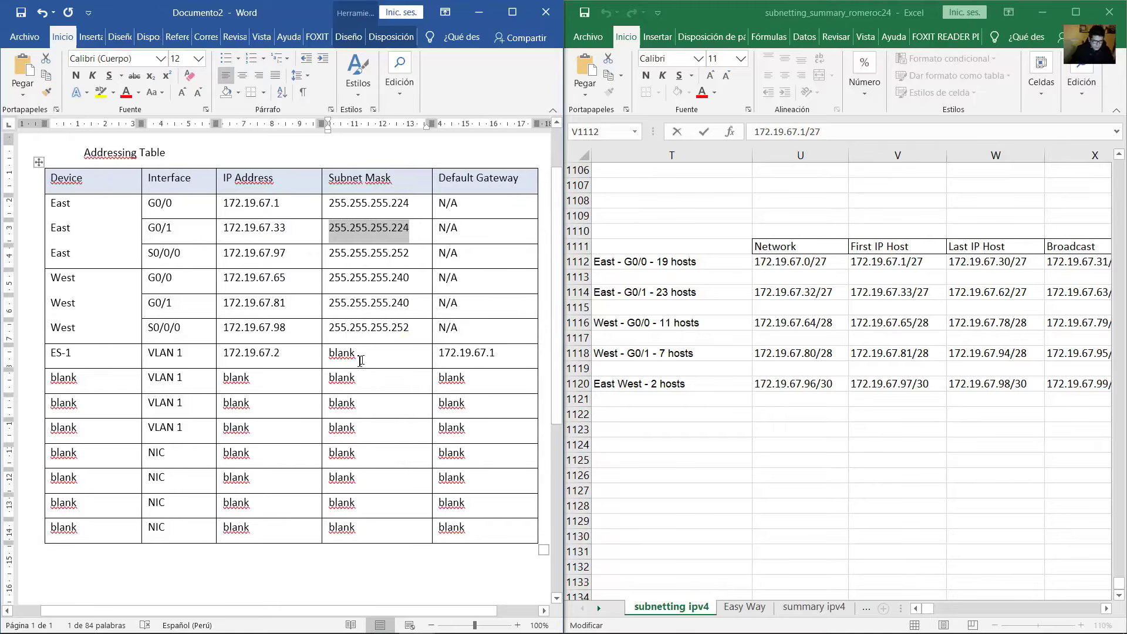
{"action": "left_click_drag", "start_coordinate": [361, 361], "coordinate": [328, 357]}
{"action": "type", "text": "255.255.255.224"}
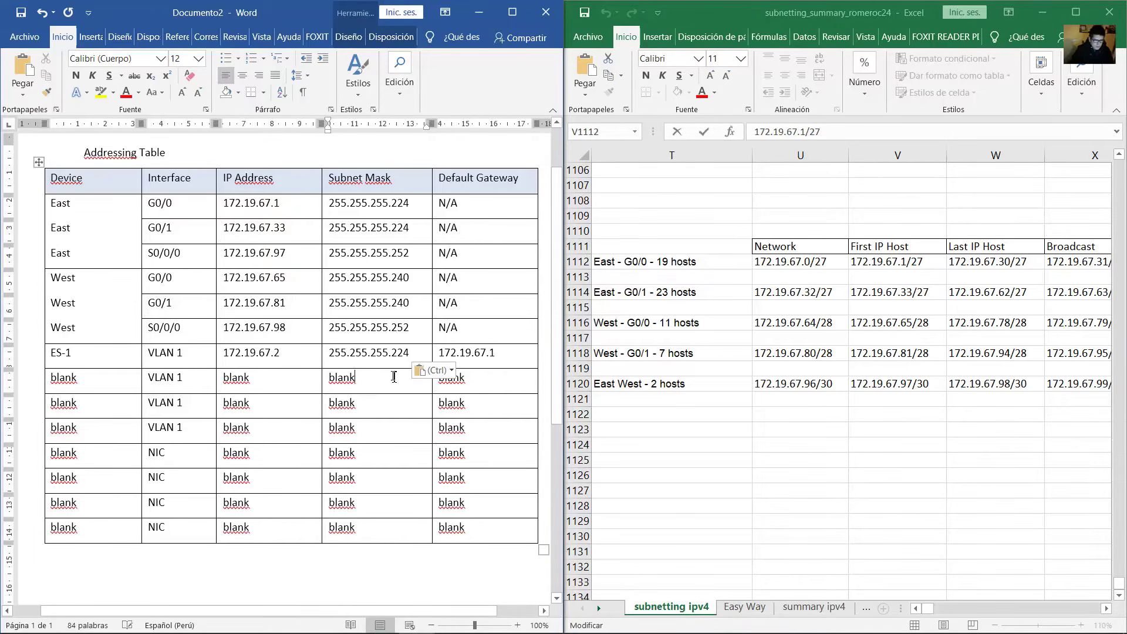
Check ES-2's LAN in the Packet Tracer topology and enter ES-2 as the device name in the second VLAN 1 row of the Word table.
{"action": "mouse_move", "coordinate": [453, 618]}
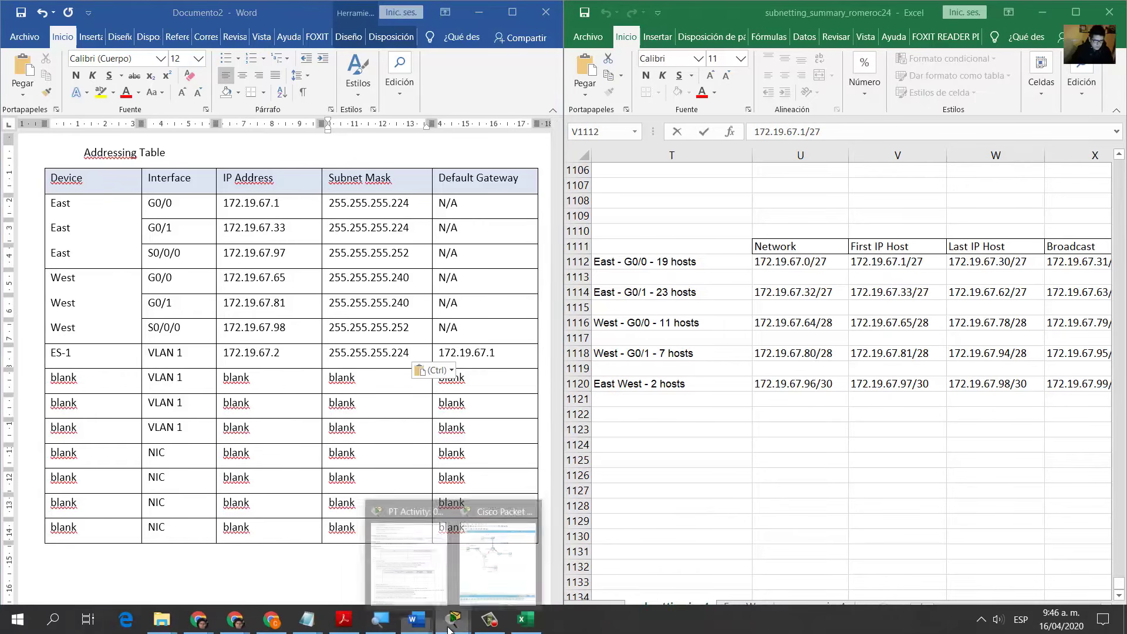
{"action": "left_click", "coordinate": [487, 567]}
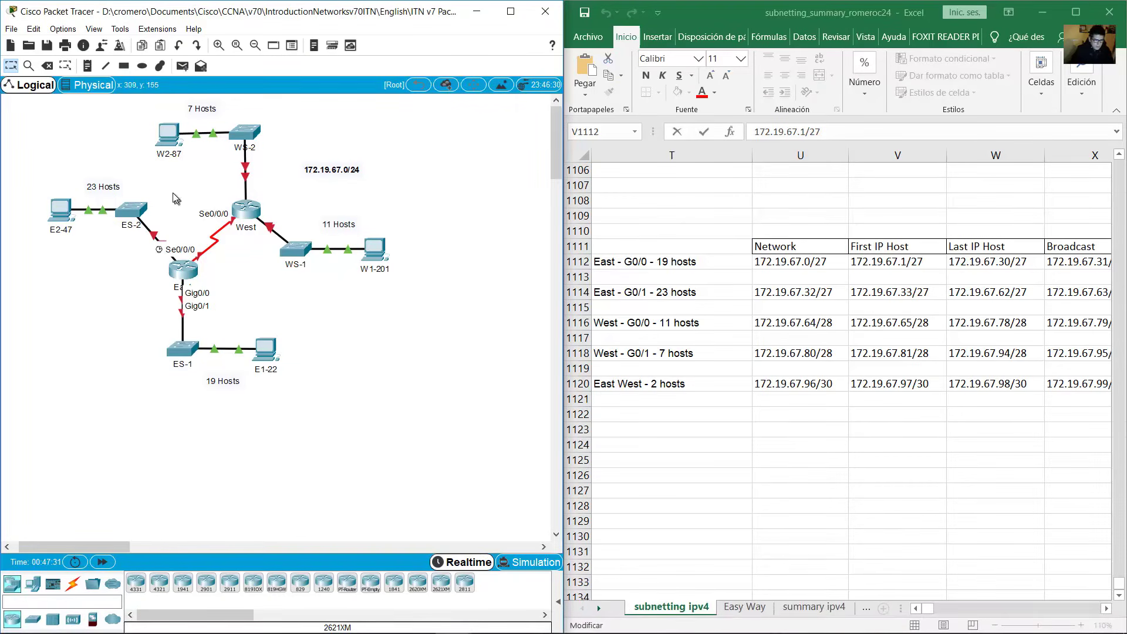
{"action": "left_click_drag", "start_coordinate": [97, 229], "coordinate": [123, 275]}
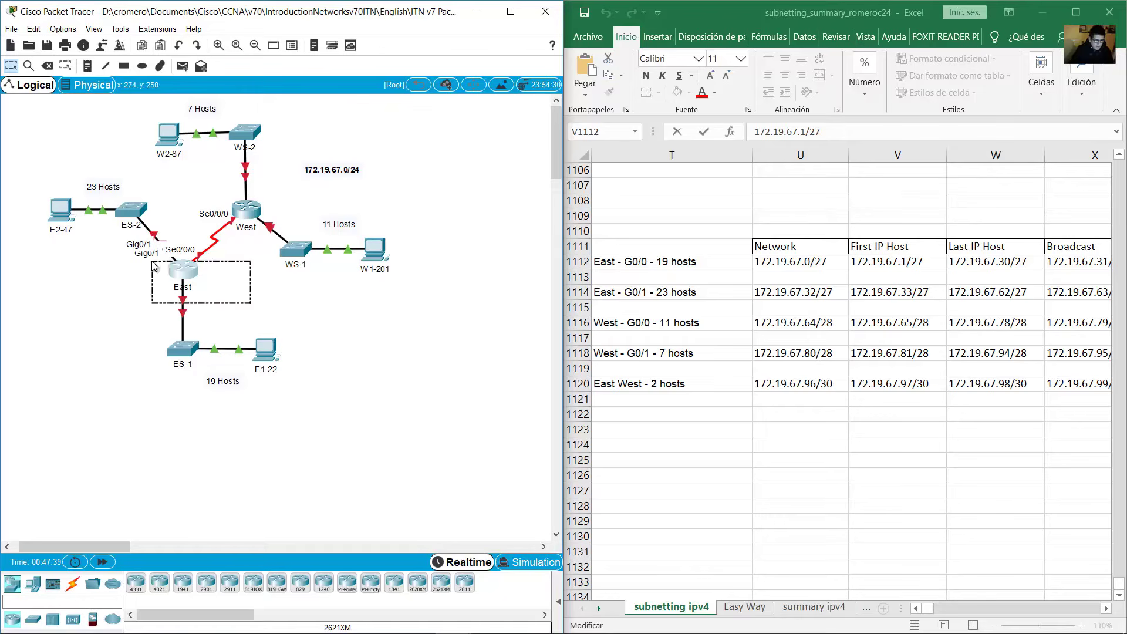
{"action": "left_click", "coordinate": [477, 11]}
{"action": "double_click", "coordinate": [64, 379]}
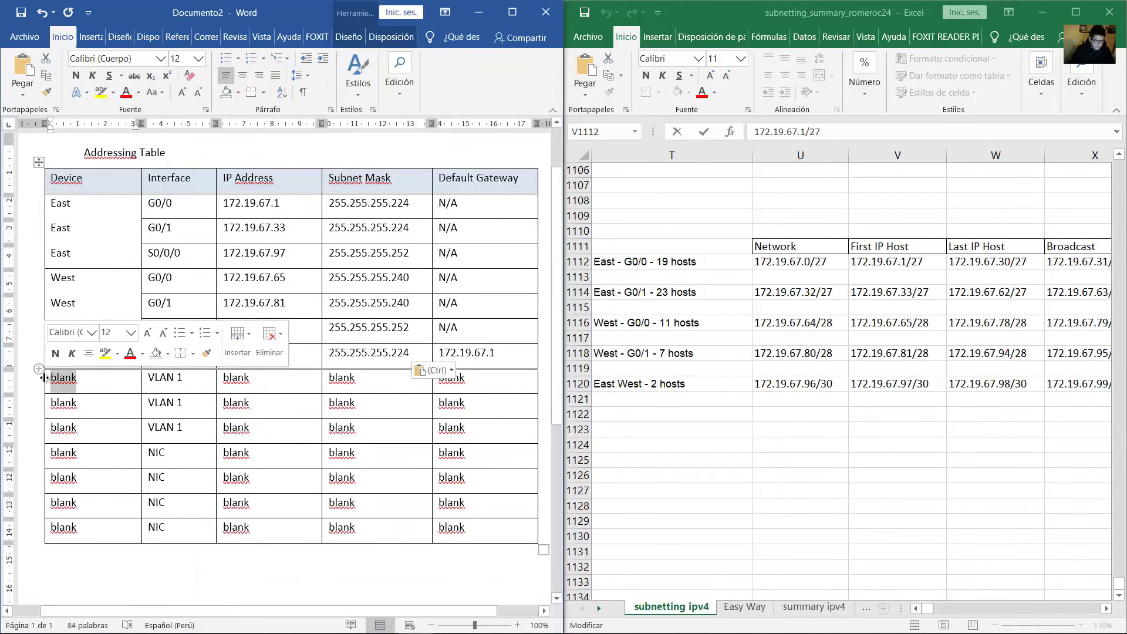
{"action": "type", "text": "ES-2"}
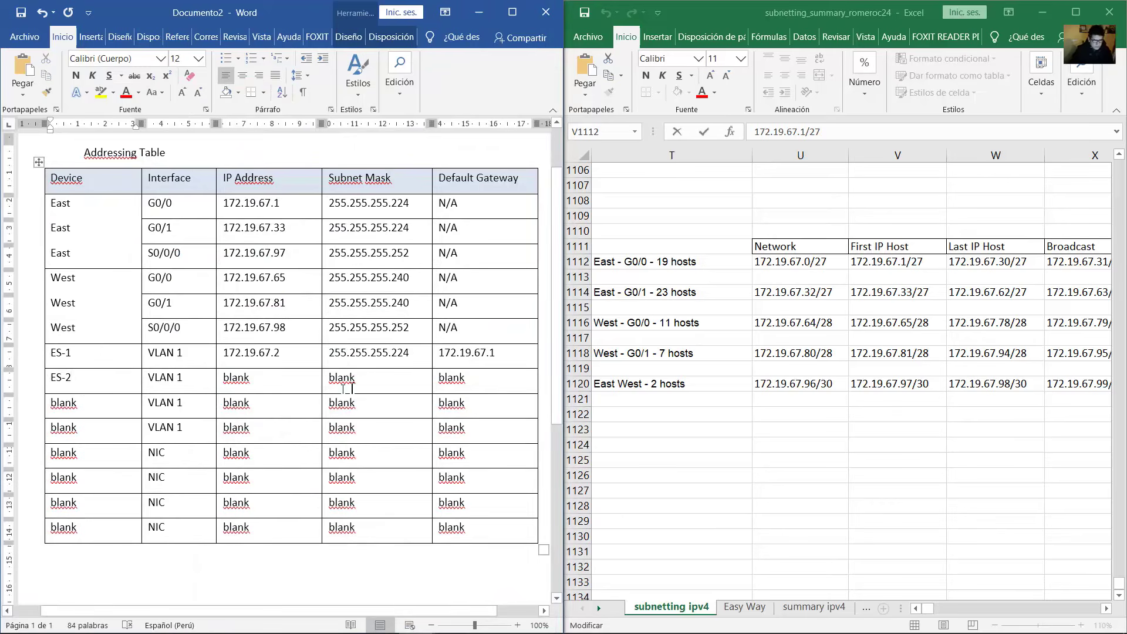
Set the ES-2 VLAN 1 IP address to 172.19.67.34, based on the East G0/1 subnet's first IP host in Excel.
{"action": "left_click", "coordinate": [658, 284]}
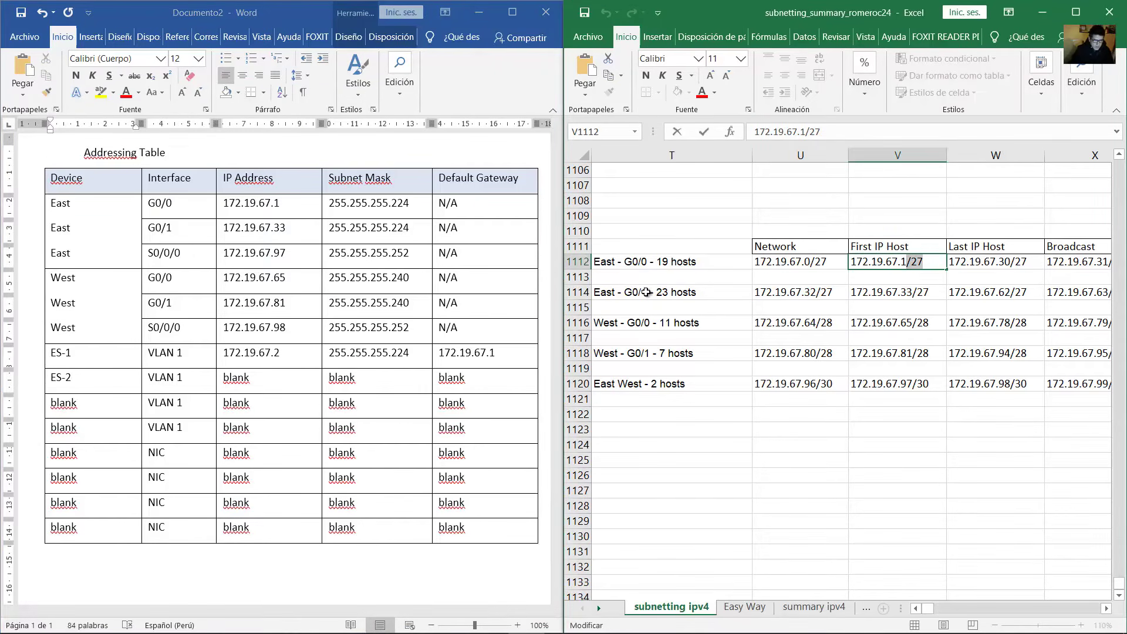
{"action": "double_click", "coordinate": [645, 292]}
{"action": "left_click_drag", "start_coordinate": [646, 291], "coordinate": [594, 292]}
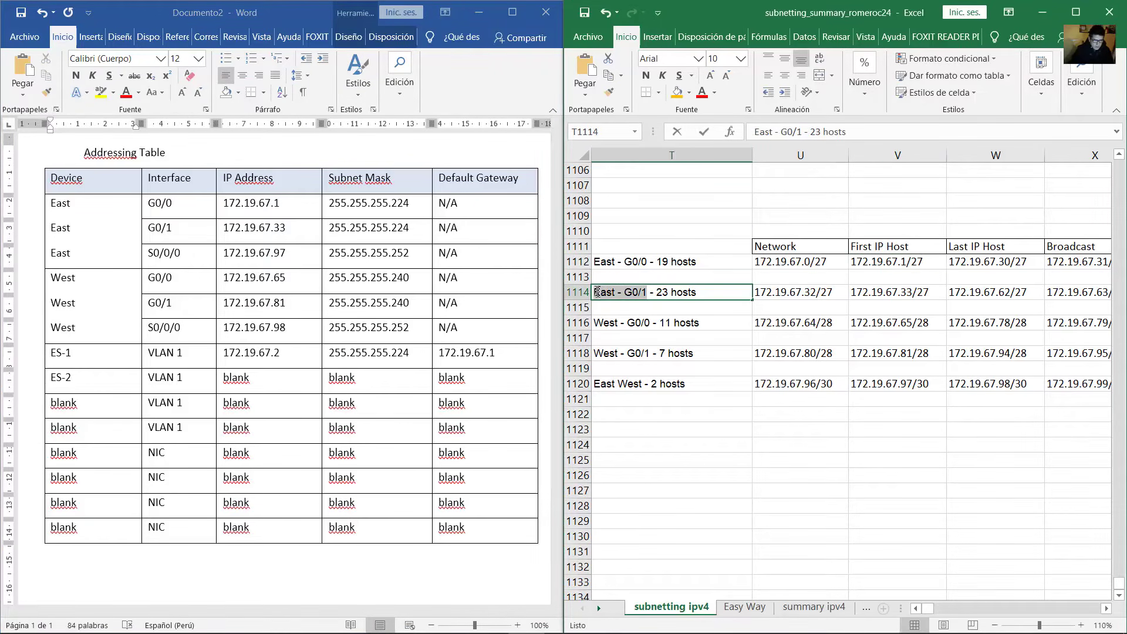
{"action": "double_click", "coordinate": [917, 292]}
{"action": "left_click_drag", "start_coordinate": [914, 293], "coordinate": [847, 292]}
{"action": "key", "text": "ctrl+c"}
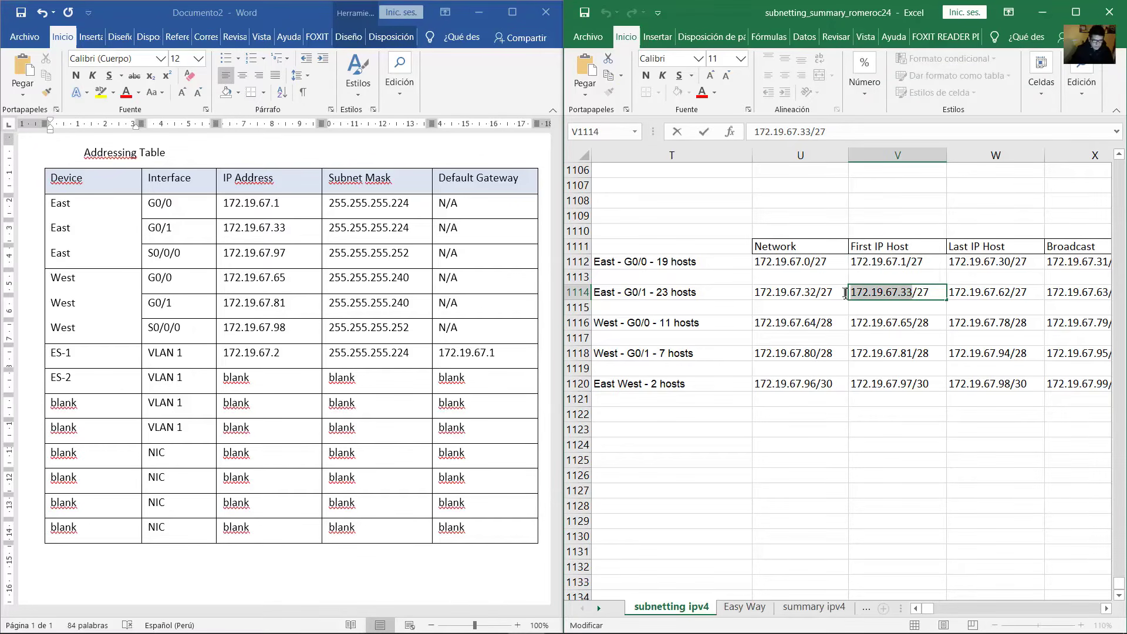
{"action": "left_click", "coordinate": [282, 378]}
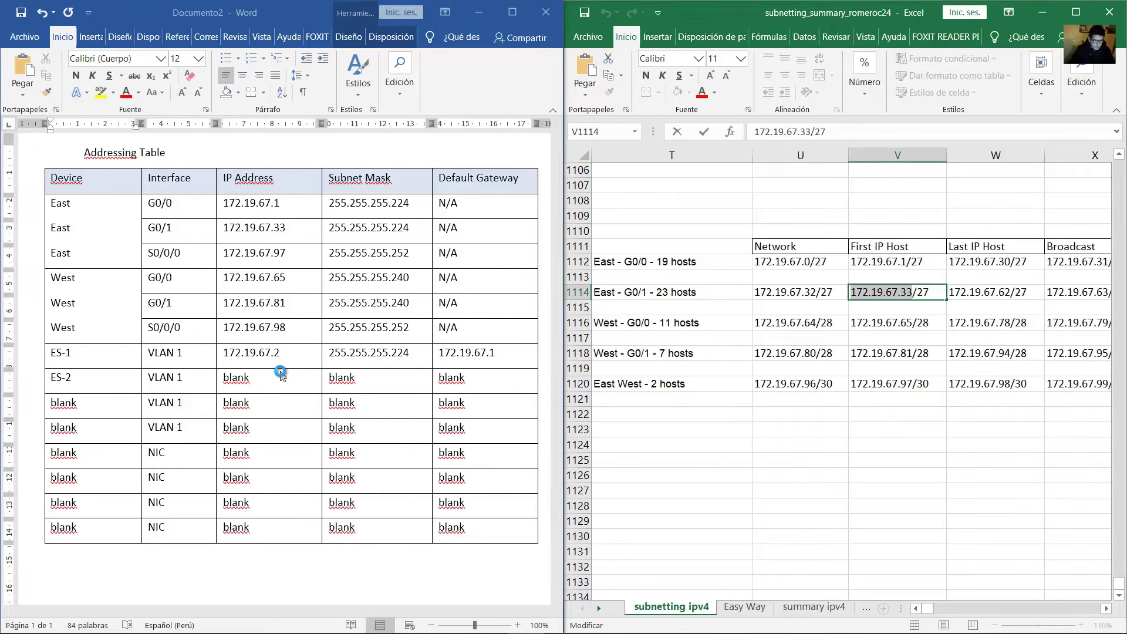
{"action": "mouse_move", "coordinate": [250, 379]}
{"action": "left_mouse_down"}
{"action": "mouse_move", "coordinate": [219, 379]}
{"action": "mouse_move", "coordinate": [228, 379]}
{"action": "left_mouse_up"}
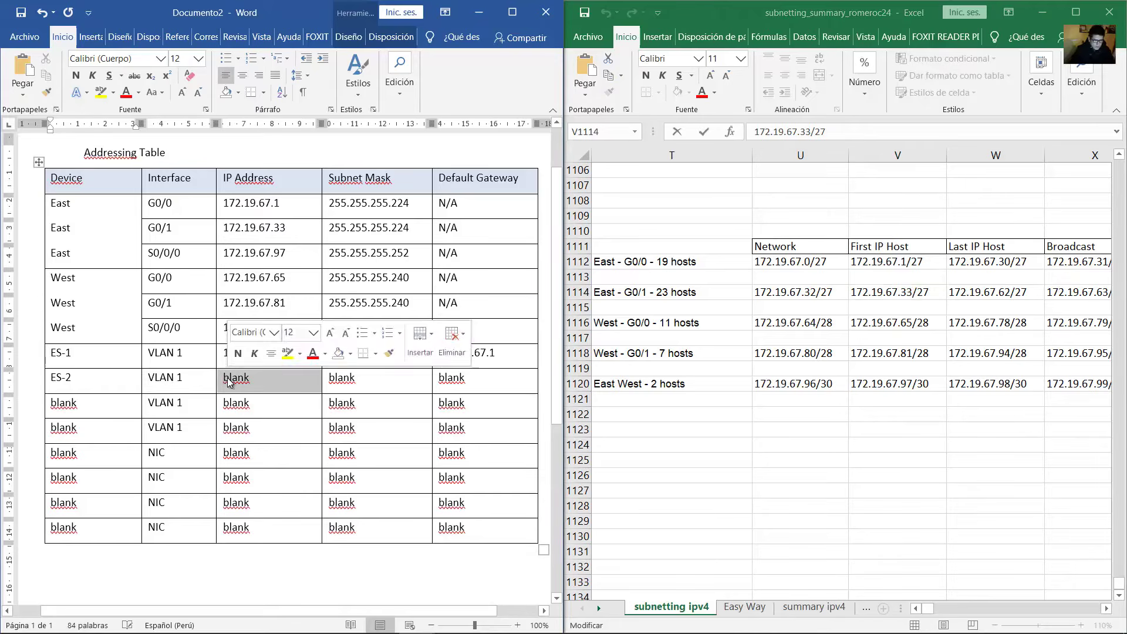
{"action": "key", "text": "ctrl+v"}
{"action": "key", "text": "BackSpace"}
{"action": "type", "text": "4"}
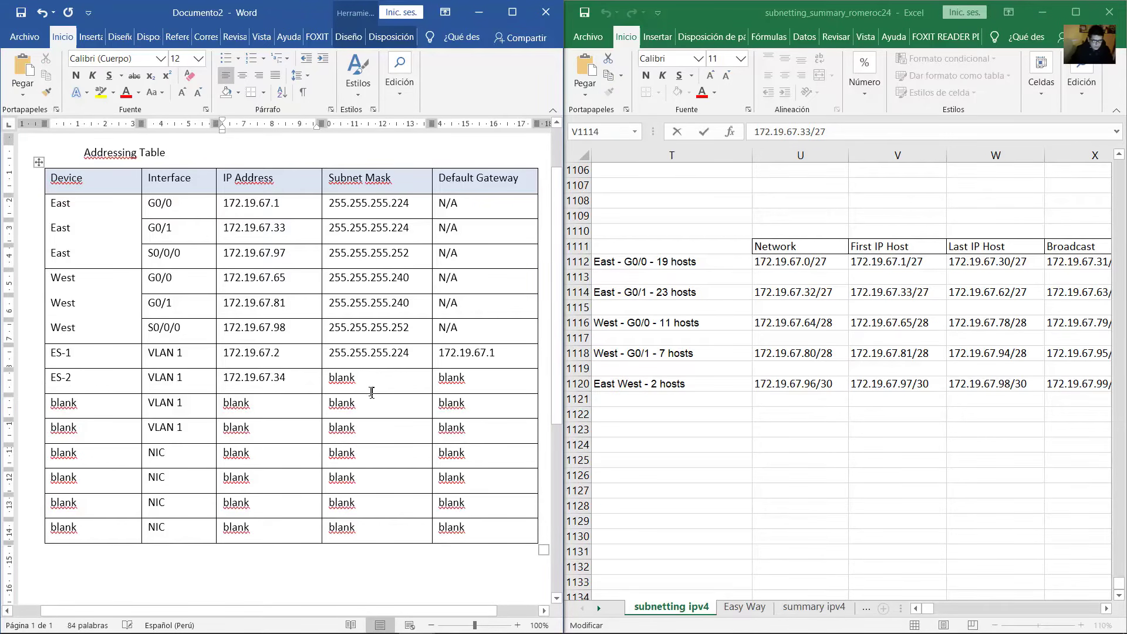
Set the ES-2 default gateway to 172.19.67.33 and, matching the East G0/1 prefix in Excel, its subnet mask to 255.255.255.224.
{"action": "left_click_drag", "start_coordinate": [498, 382], "coordinate": [438, 381]}
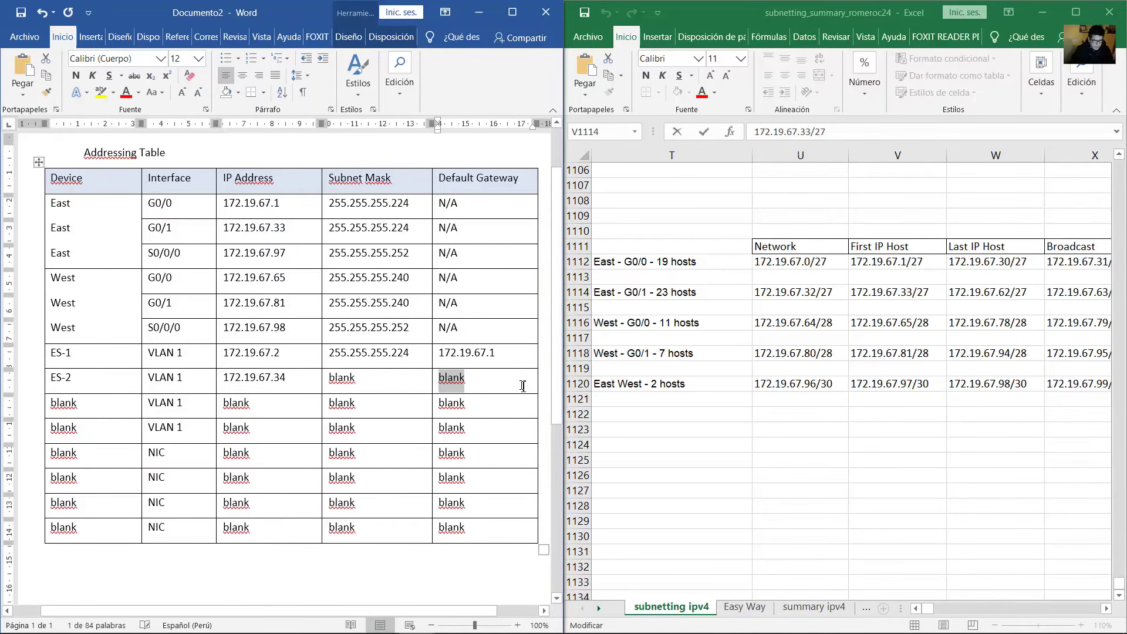
{"action": "key", "text": "ctrl+v"}
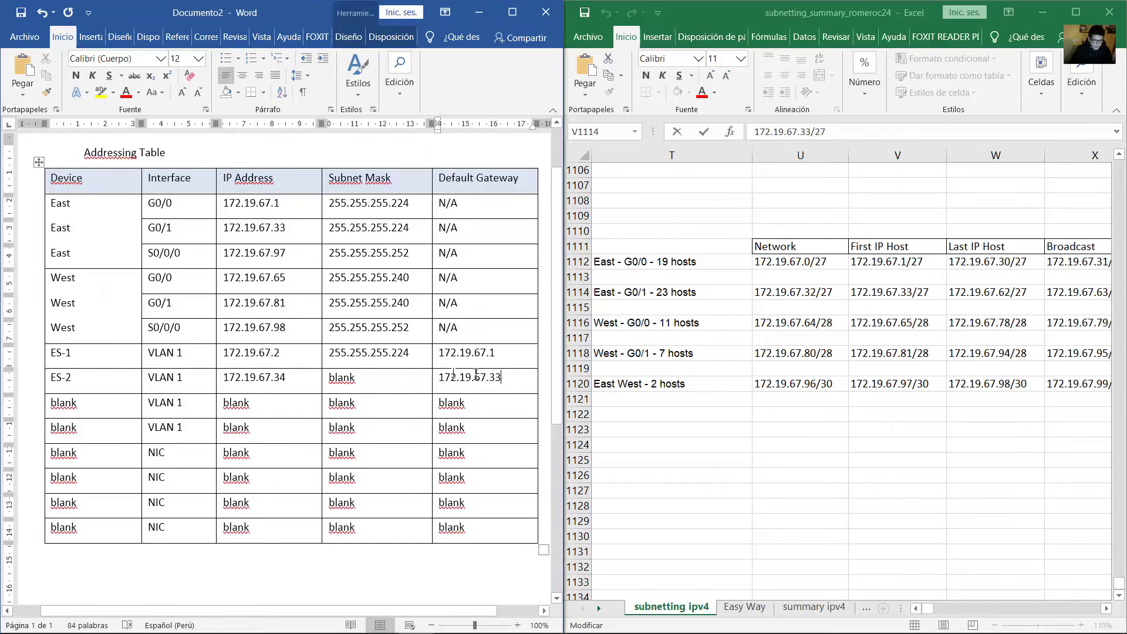
{"action": "left_click", "coordinate": [907, 292]}
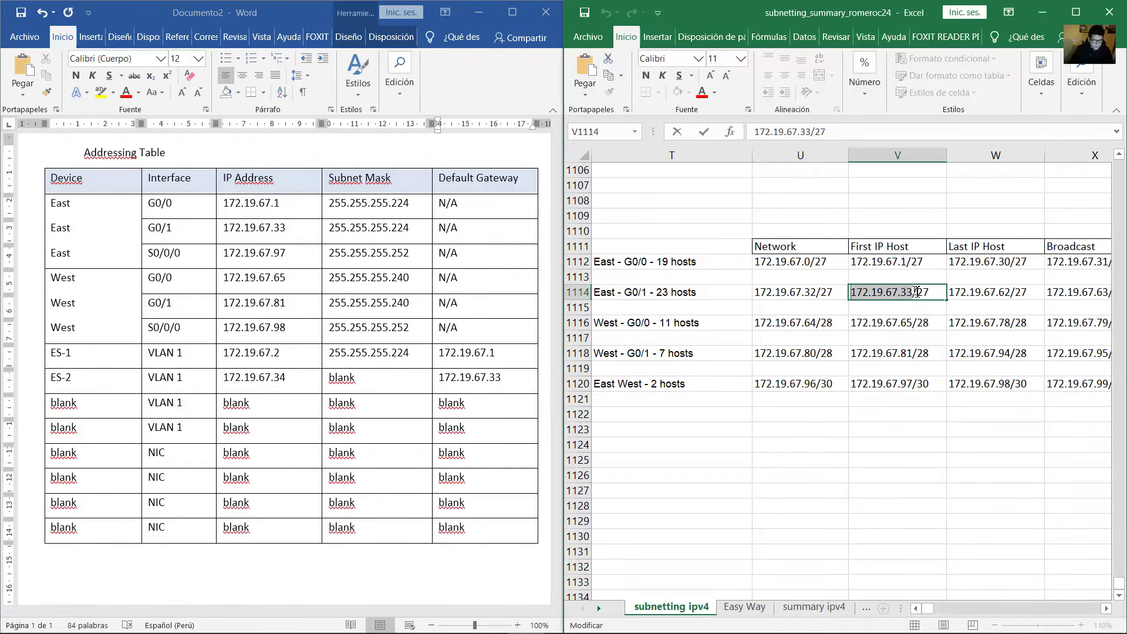
{"action": "left_click_drag", "start_coordinate": [918, 292], "coordinate": [934, 293]}
{"action": "left_click", "coordinate": [404, 361]}
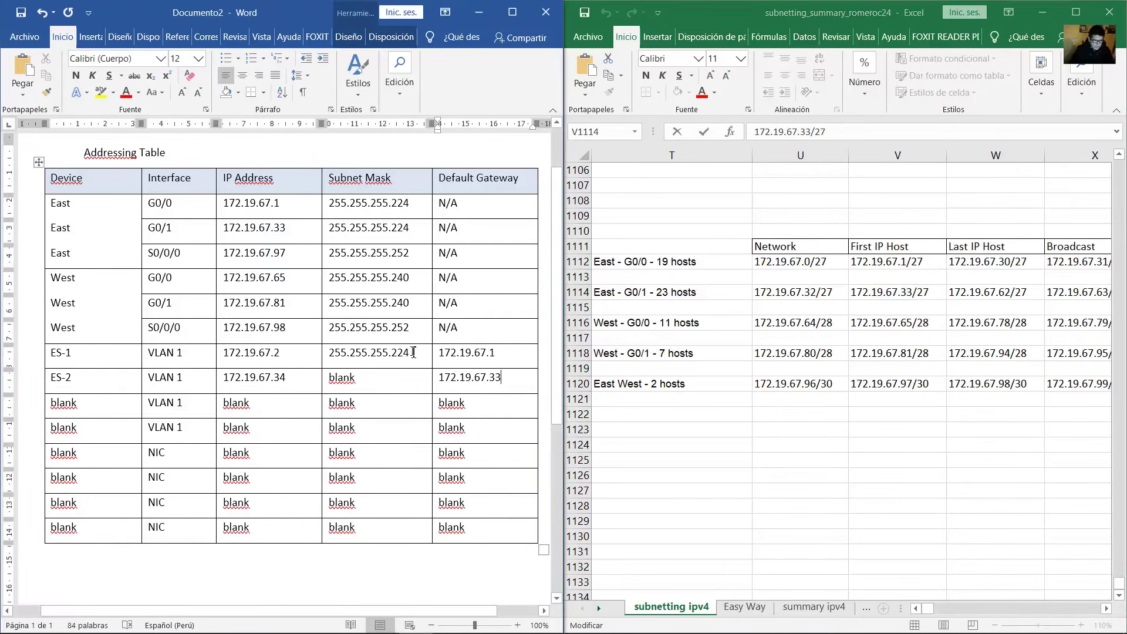
{"action": "left_click_drag", "start_coordinate": [409, 358], "coordinate": [328, 380]}
{"action": "type", "text": "255.255.255.224"}
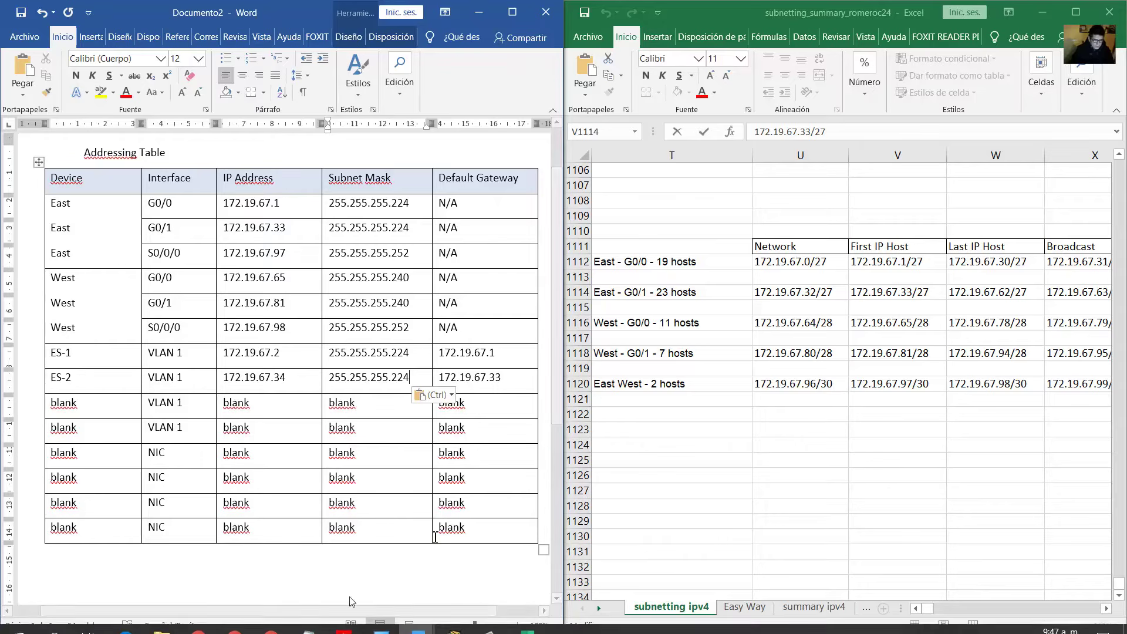
Check WS-1's LAN in the Packet Tracer topology and copy the West G0/0 first IP host, 172.19.67.65, from Excel without its prefix.
{"action": "mouse_move", "coordinate": [457, 622]}
{"action": "left_click", "coordinate": [496, 558]}
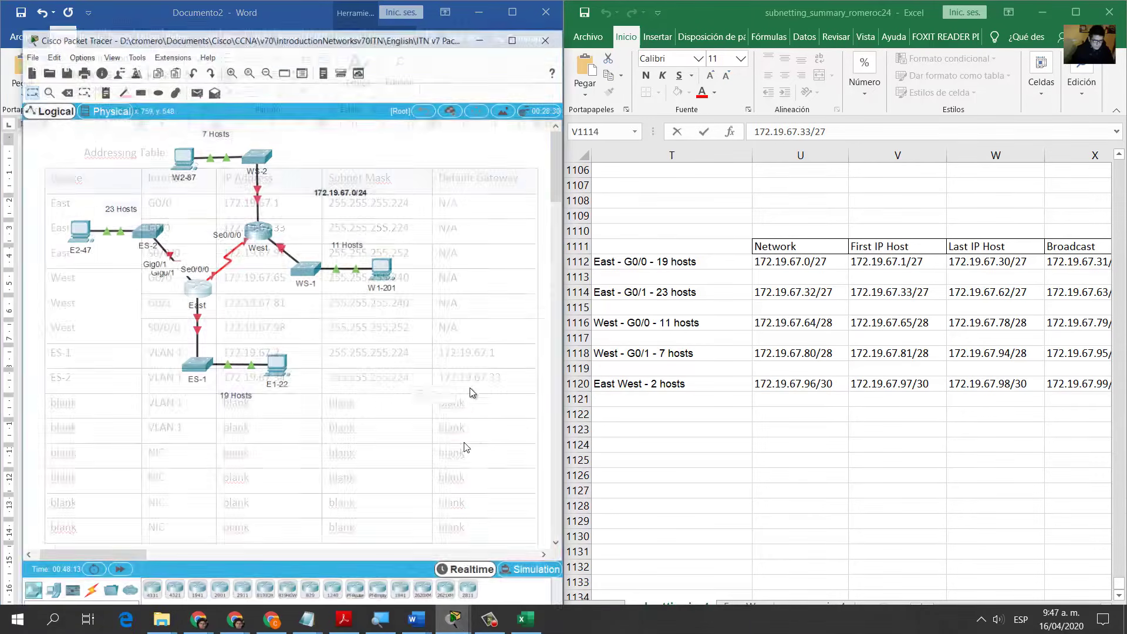
{"action": "left_click_drag", "start_coordinate": [305, 195], "coordinate": [457, 294]}
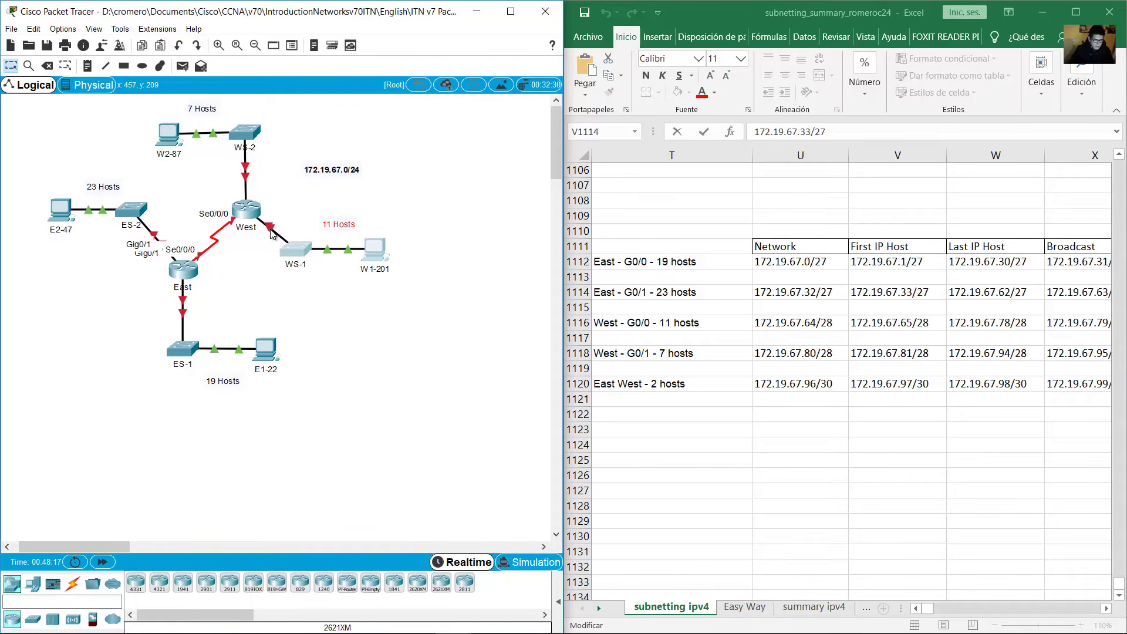
{"action": "left_click", "coordinate": [282, 210]}
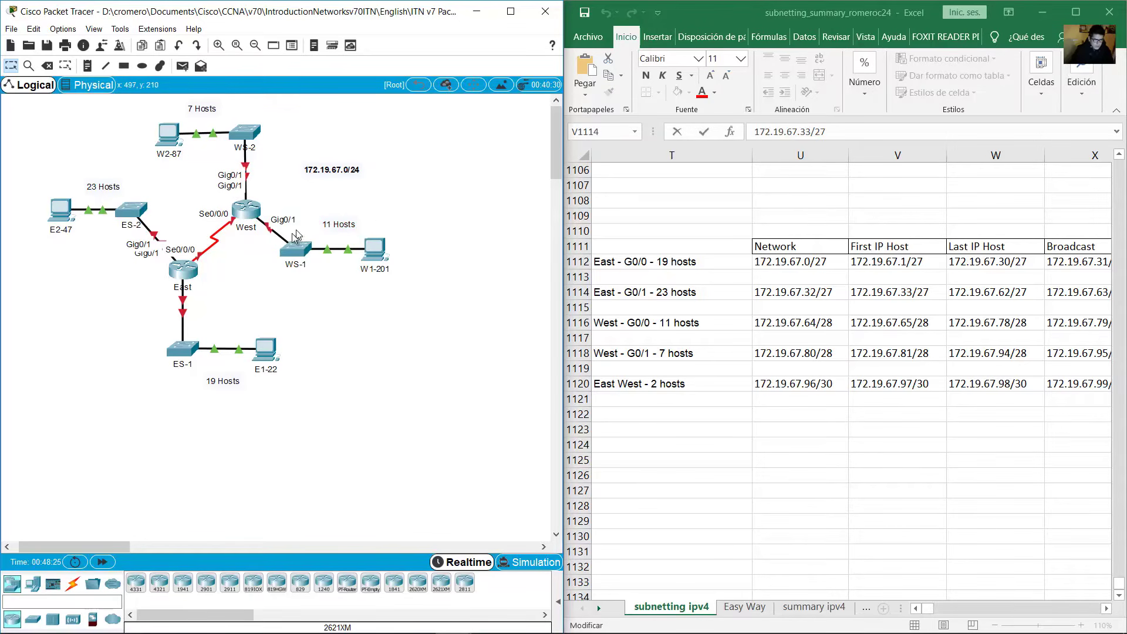
{"action": "left_click_drag", "start_coordinate": [419, 207], "coordinate": [292, 272]}
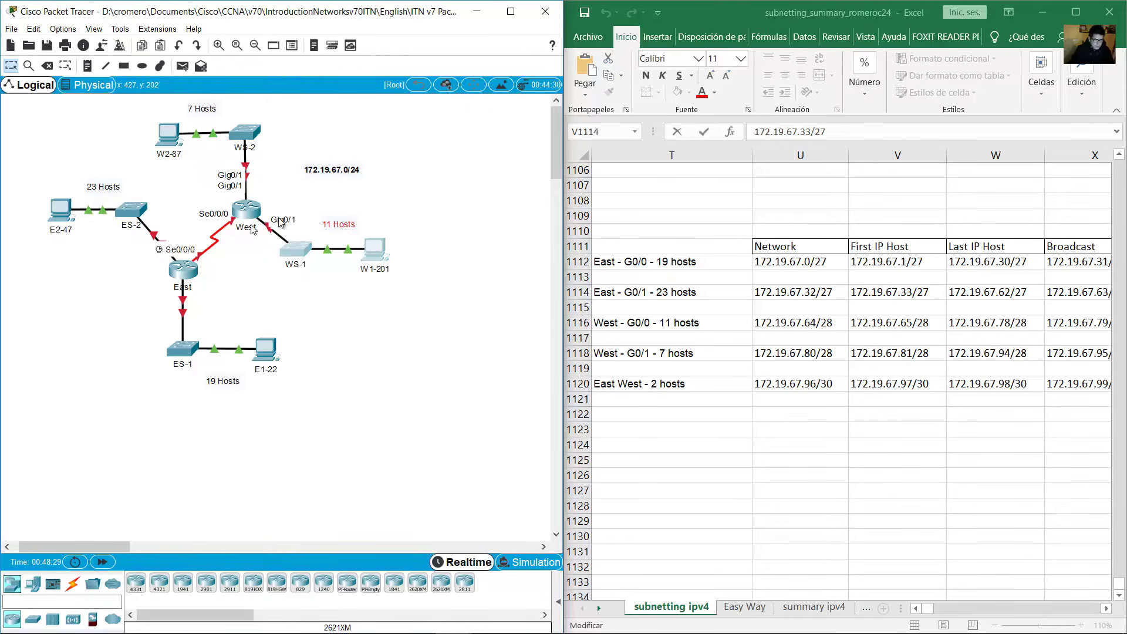
{"action": "left_click", "coordinate": [476, 10]}
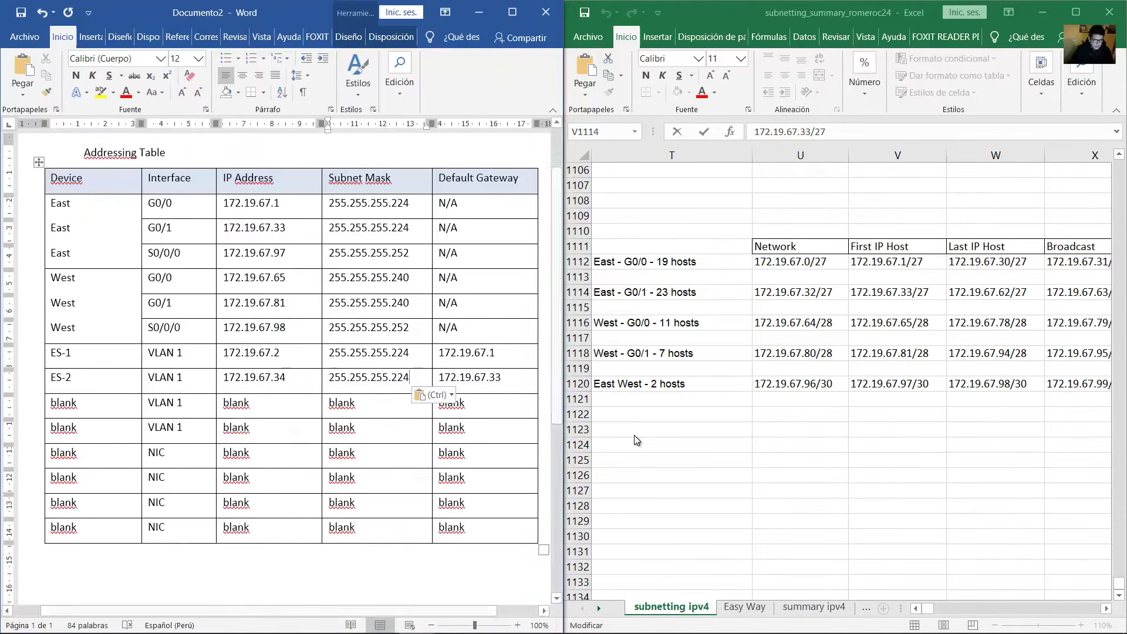
{"action": "left_click", "coordinate": [645, 322]}
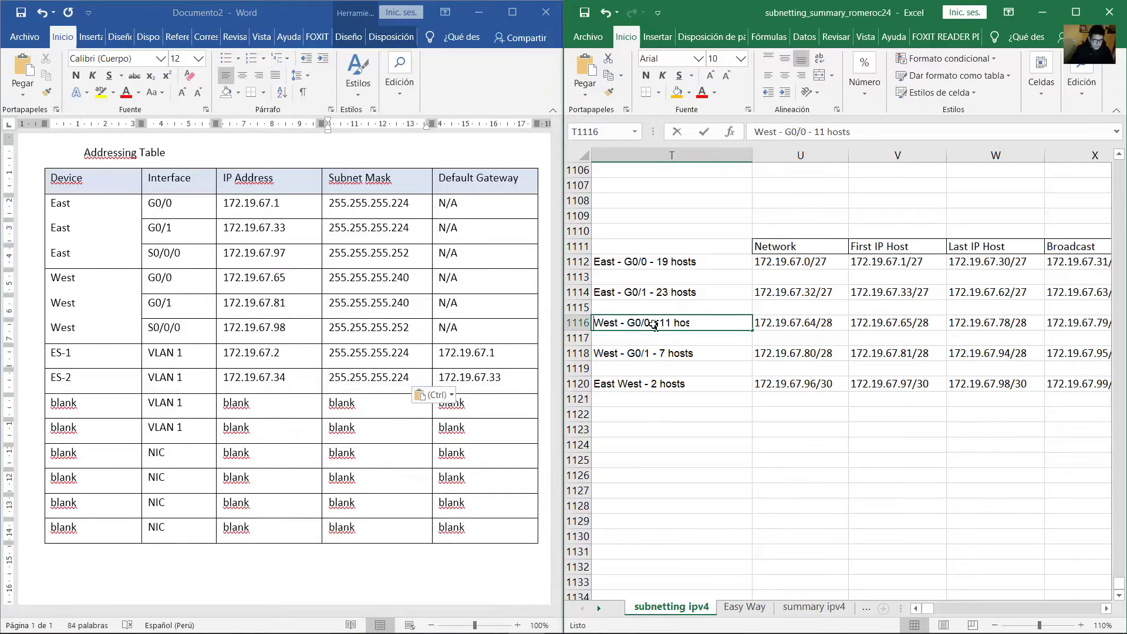
{"action": "double_click", "coordinate": [653, 322]}
{"action": "left_click_drag", "start_coordinate": [653, 323], "coordinate": [588, 323]}
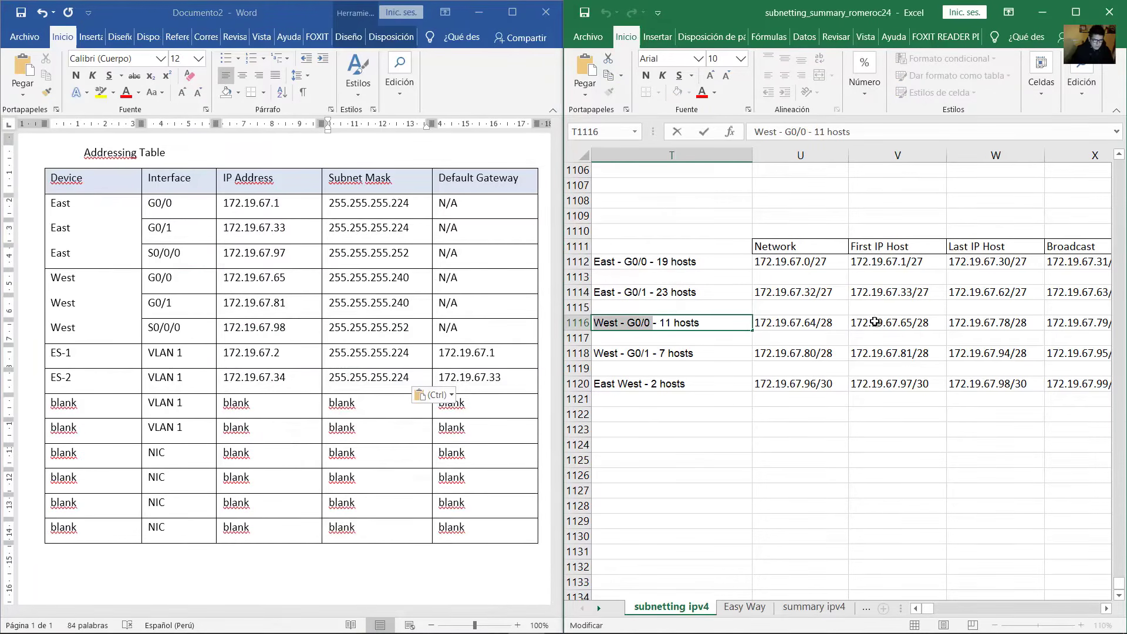
{"action": "double_click", "coordinate": [910, 323]}
{"action": "left_click_drag", "start_coordinate": [858, 326], "coordinate": [850, 325]}
{"action": "key", "text": "ctrl+c"}
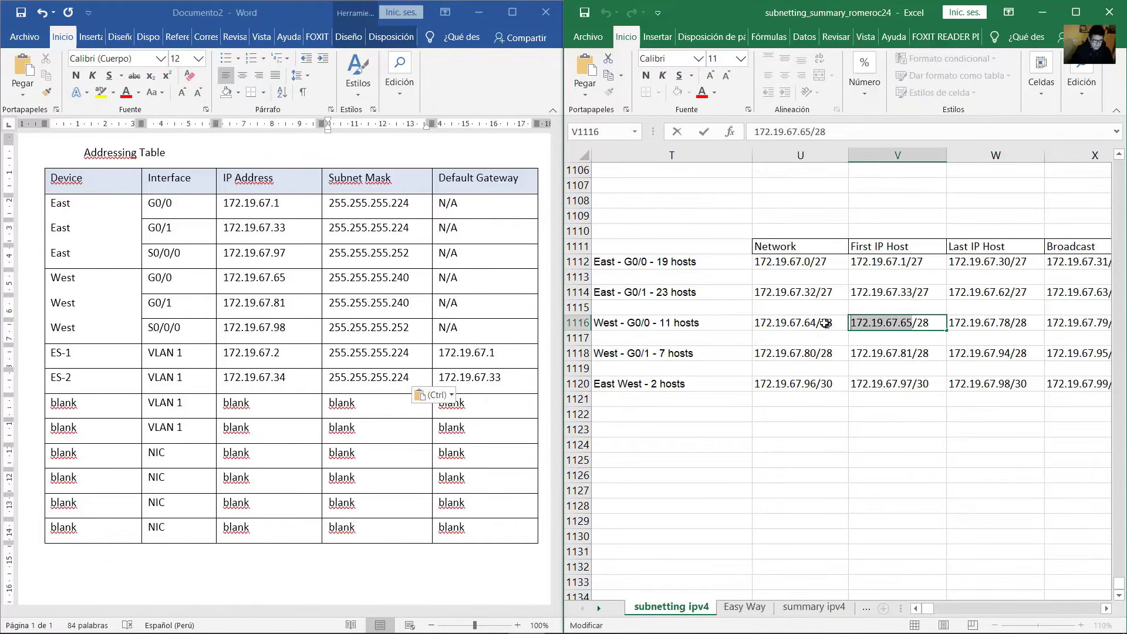
Enter WS-1 as the device name in the third VLAN 1 row of the Word table.
{"action": "left_click", "coordinate": [94, 400]}
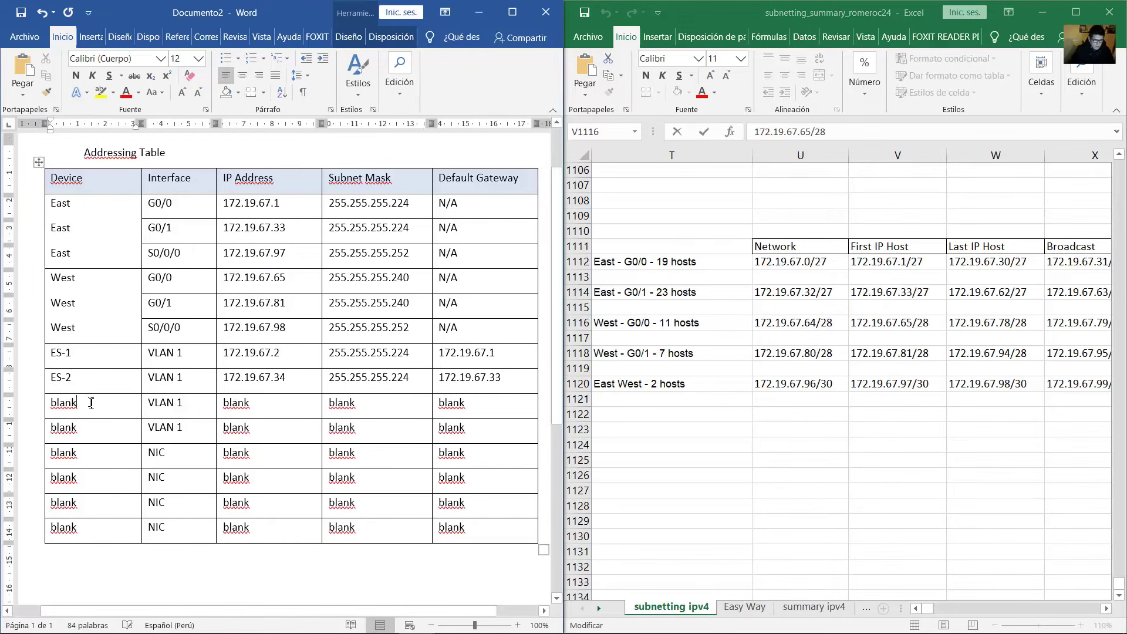
{"action": "double_click", "coordinate": [93, 402]}
{"action": "type", "text": "Ws-1"}
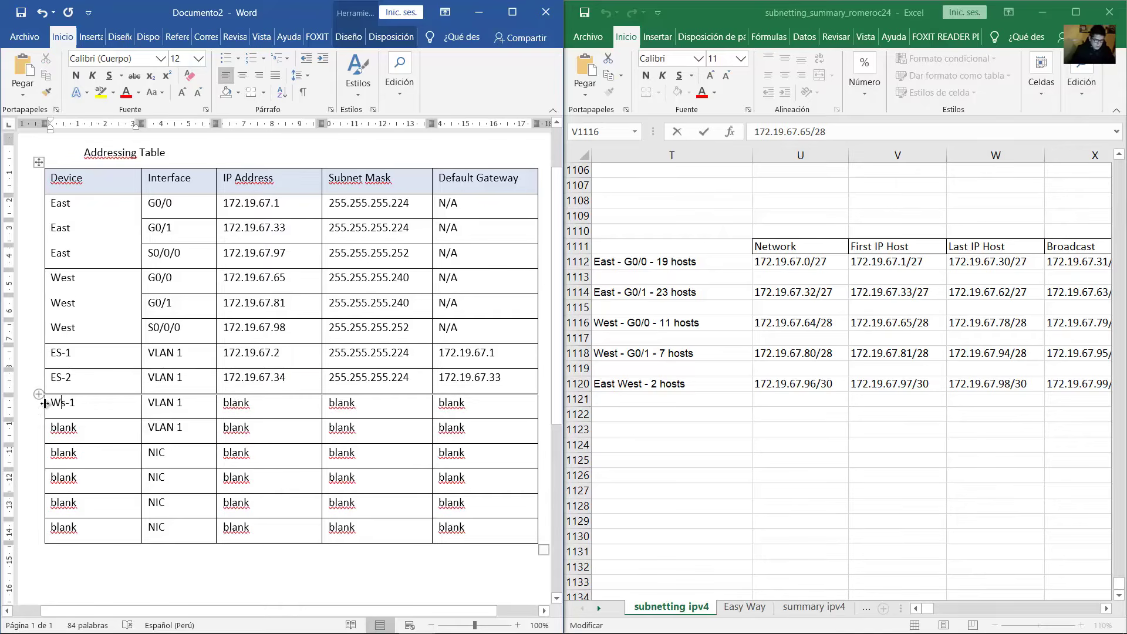
{"action": "key", "text": "BackSpace"}
{"action": "key", "text": "BackSpace"}
{"action": "key", "text": "BackSpace"}
{"action": "type", "text": "S-1"}
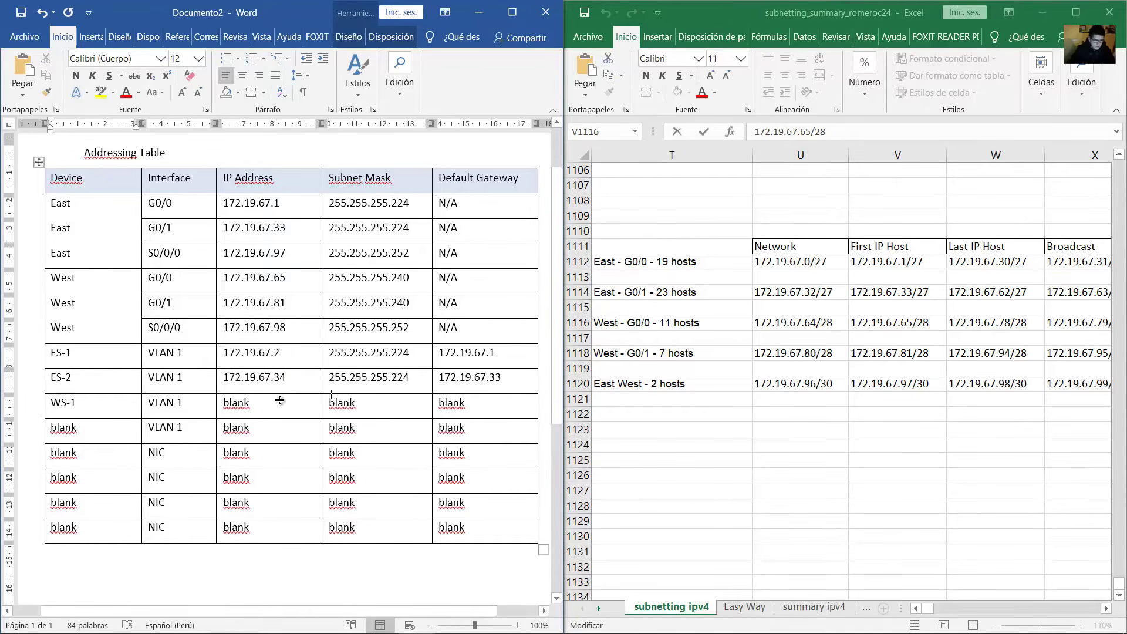
Set the WS-1 VLAN 1 IP address to 172.19.67.66 and its default gateway to 172.19.67.65.
{"action": "left_click_drag", "start_coordinate": [249, 406], "coordinate": [223, 405]}
{"action": "key", "text": "ctrl+v"}
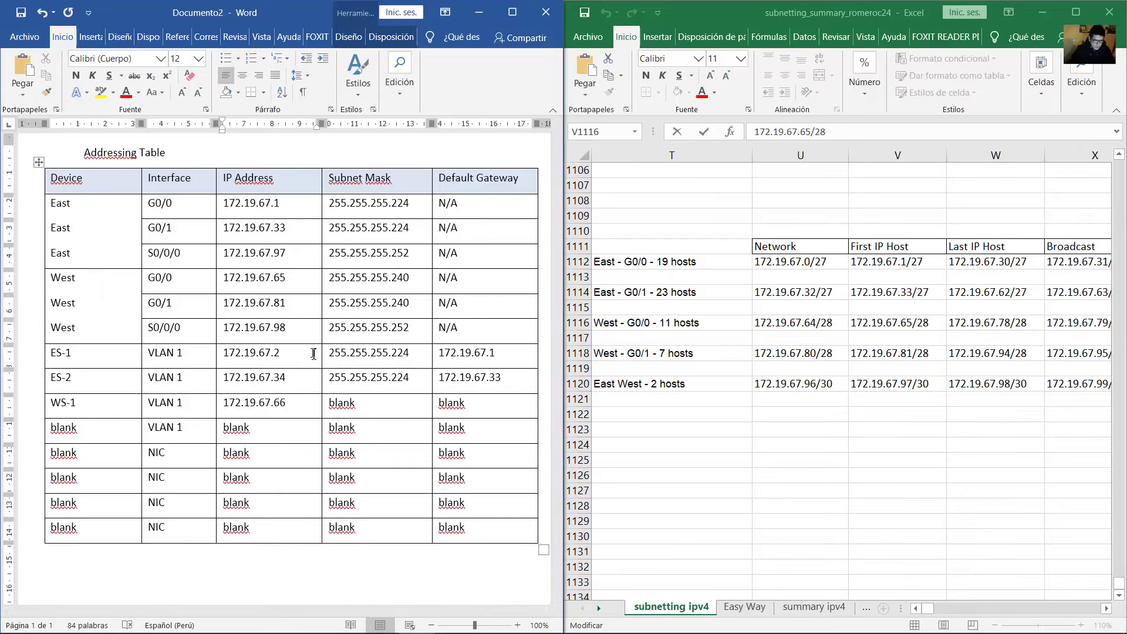
{"action": "left_click_drag", "start_coordinate": [471, 411], "coordinate": [439, 406]}
{"action": "key", "text": "ctrl+v"}
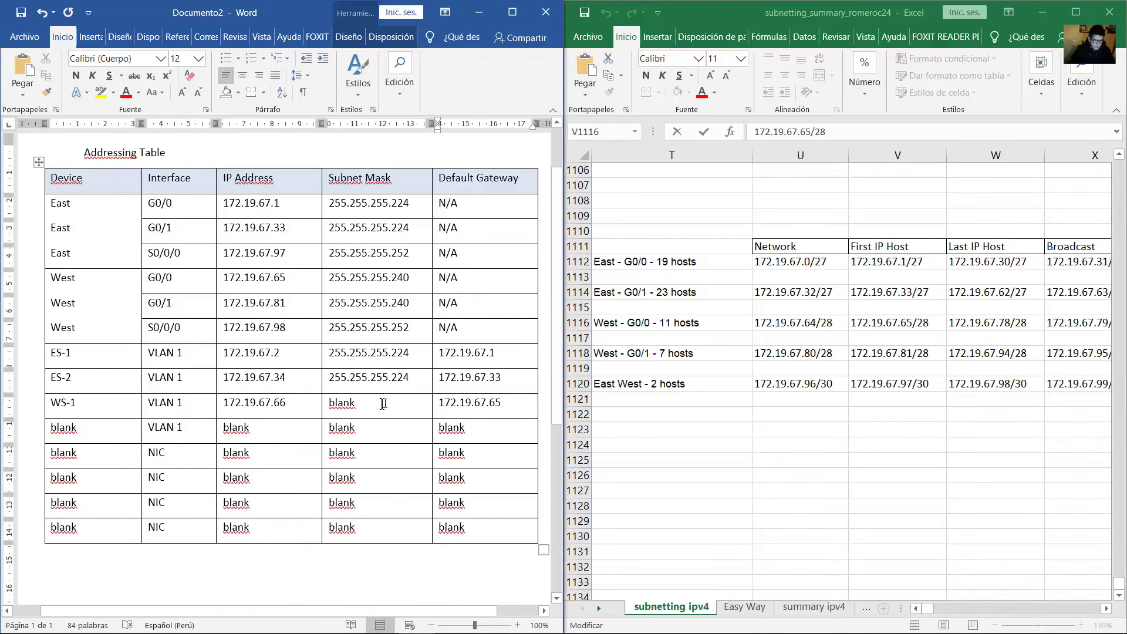
Check the West G0/0 prefix in Excel and copy the West G0/1 mask 255.255.255.240 into the WS-1 subnet mask cell in Word.
{"action": "left_click", "coordinate": [674, 329]}
{"action": "left_click", "coordinate": [709, 321]}
{"action": "left_click", "coordinate": [904, 324]}
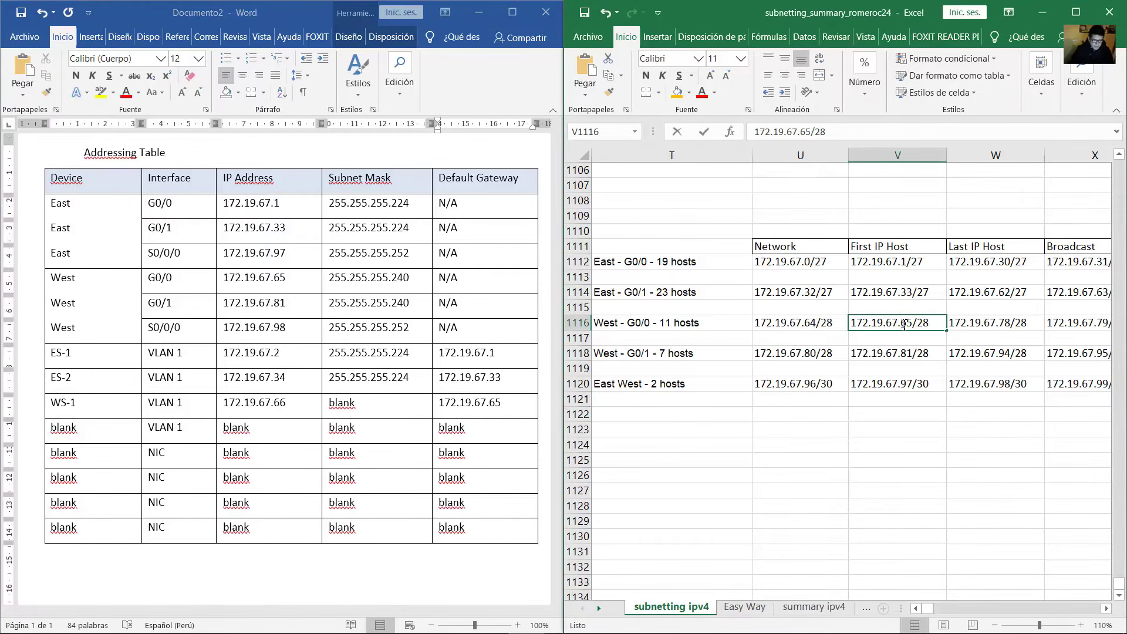
{"action": "double_click", "coordinate": [904, 324]}
{"action": "left_click_drag", "start_coordinate": [411, 305], "coordinate": [334, 308]}
{"action": "key", "text": "ctrl+c"}
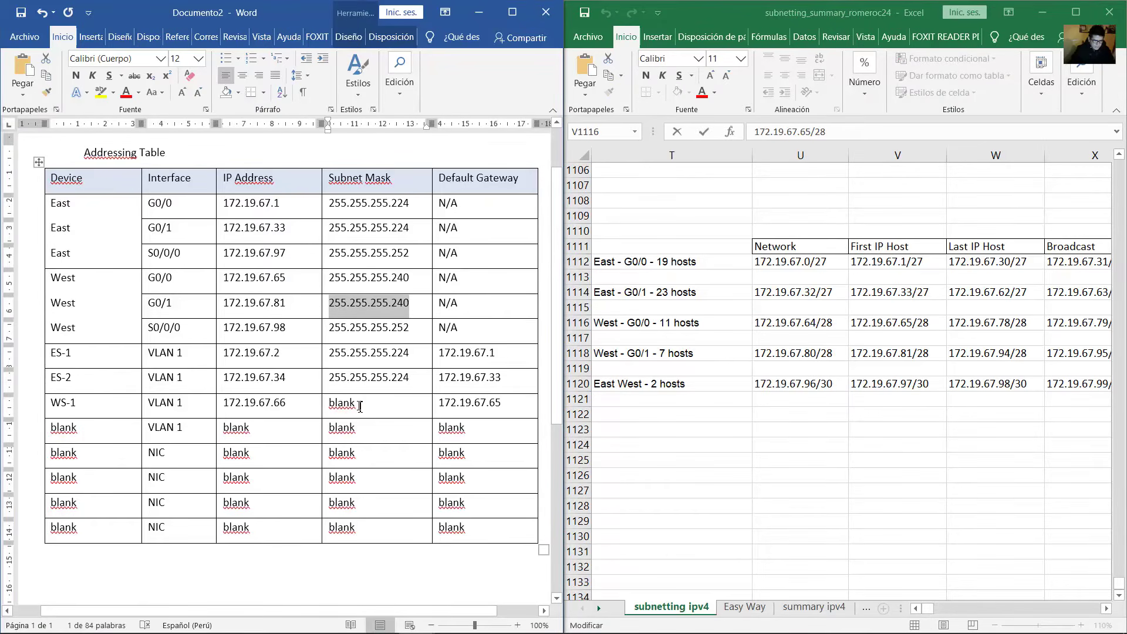
{"action": "left_click_drag", "start_coordinate": [360, 406], "coordinate": [328, 404]}
{"action": "key", "text": "ctrl+v"}
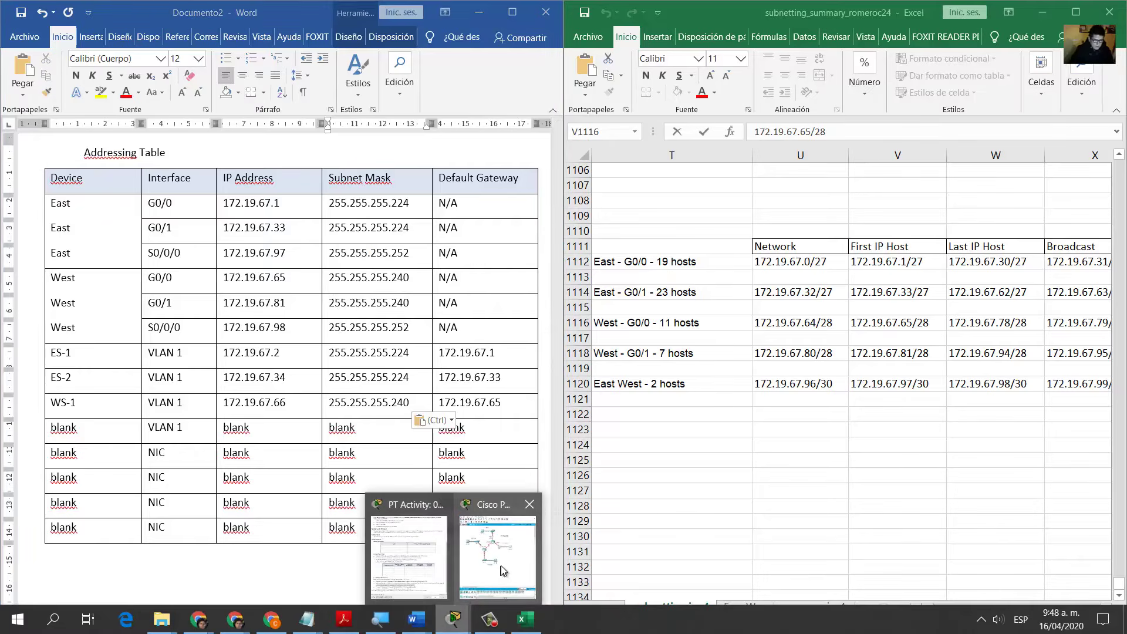
Check WS-2's LAN in the Packet Tracer topology and copy the West G0/1 first IP host, 172.19.67.81, from Excel without its prefix.
{"action": "left_click", "coordinate": [504, 569]}
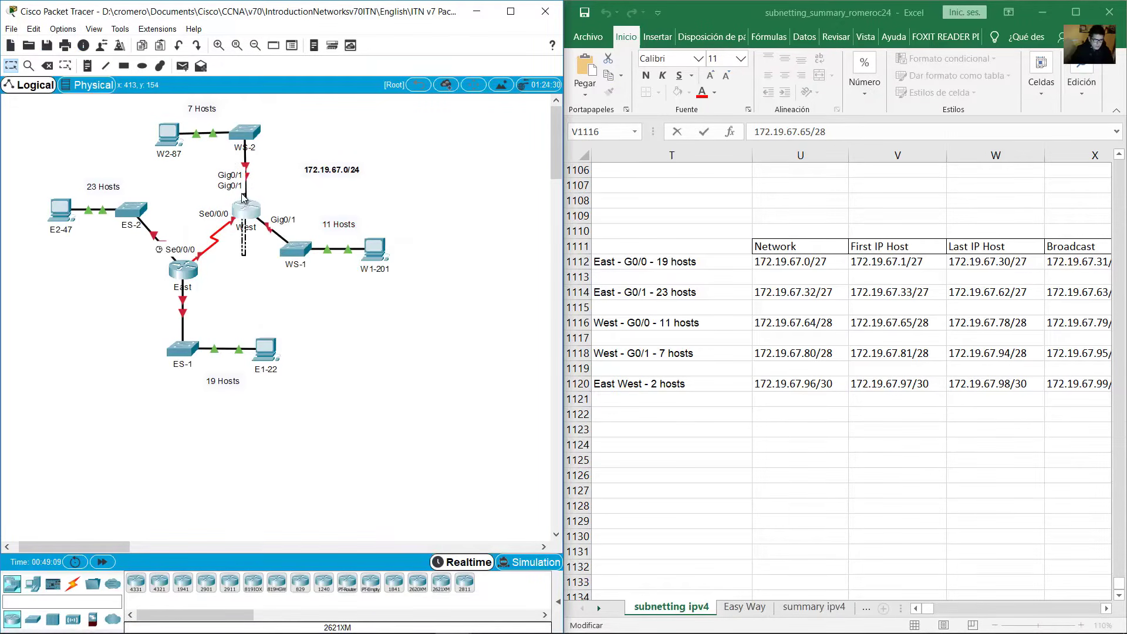
{"action": "left_click", "coordinate": [485, 14]}
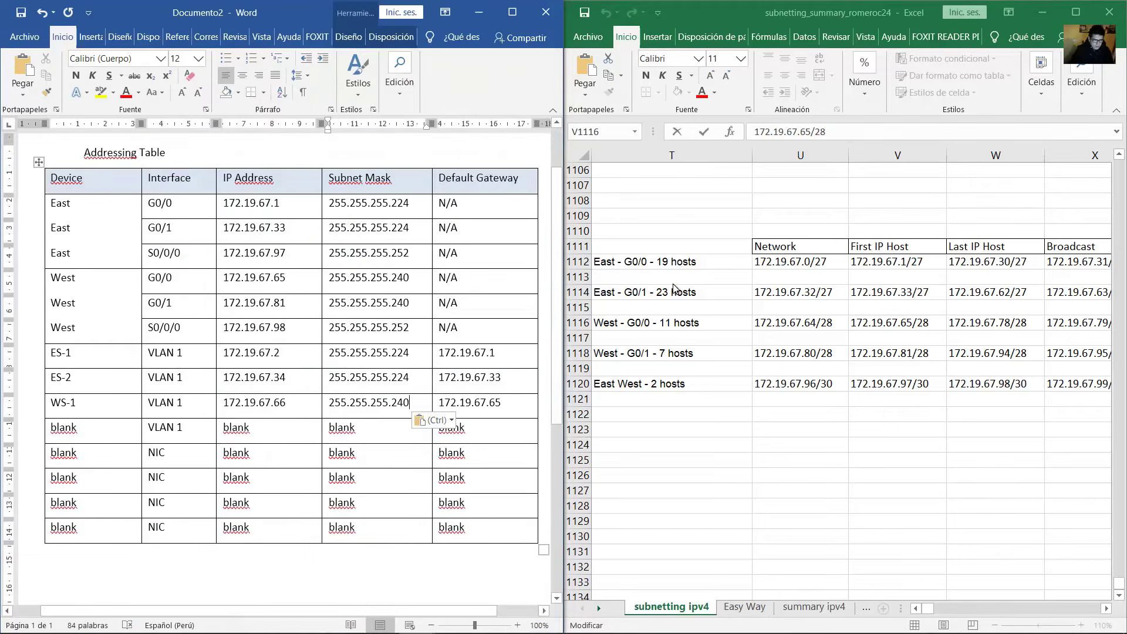
{"action": "double_click", "coordinate": [650, 353]}
{"action": "left_click_drag", "start_coordinate": [650, 353], "coordinate": [595, 350]}
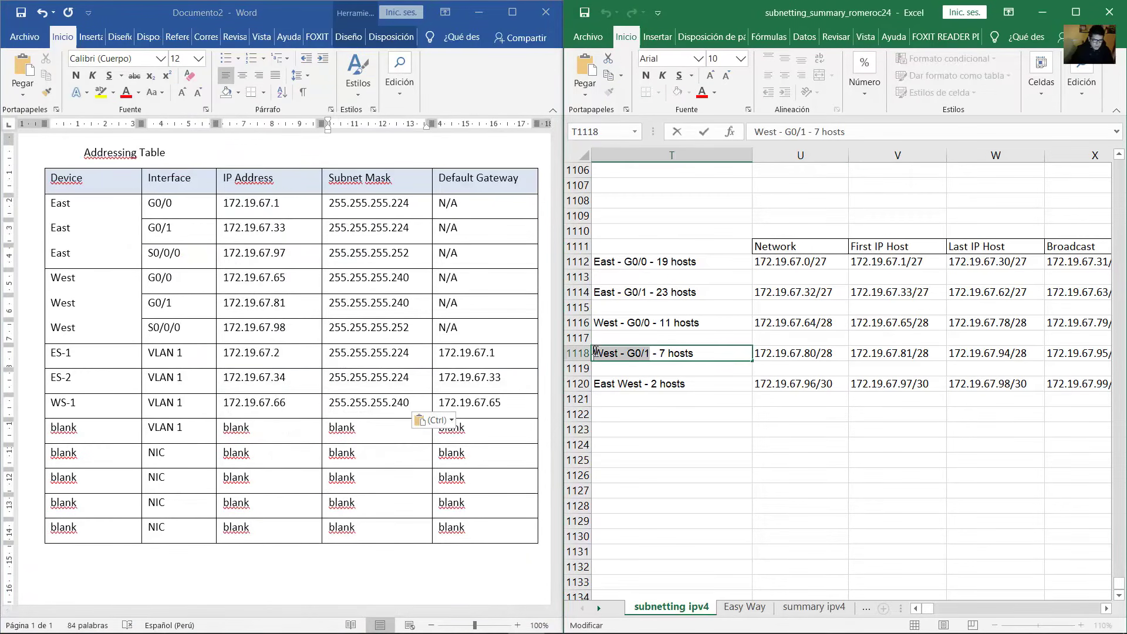
{"action": "double_click", "coordinate": [914, 354]}
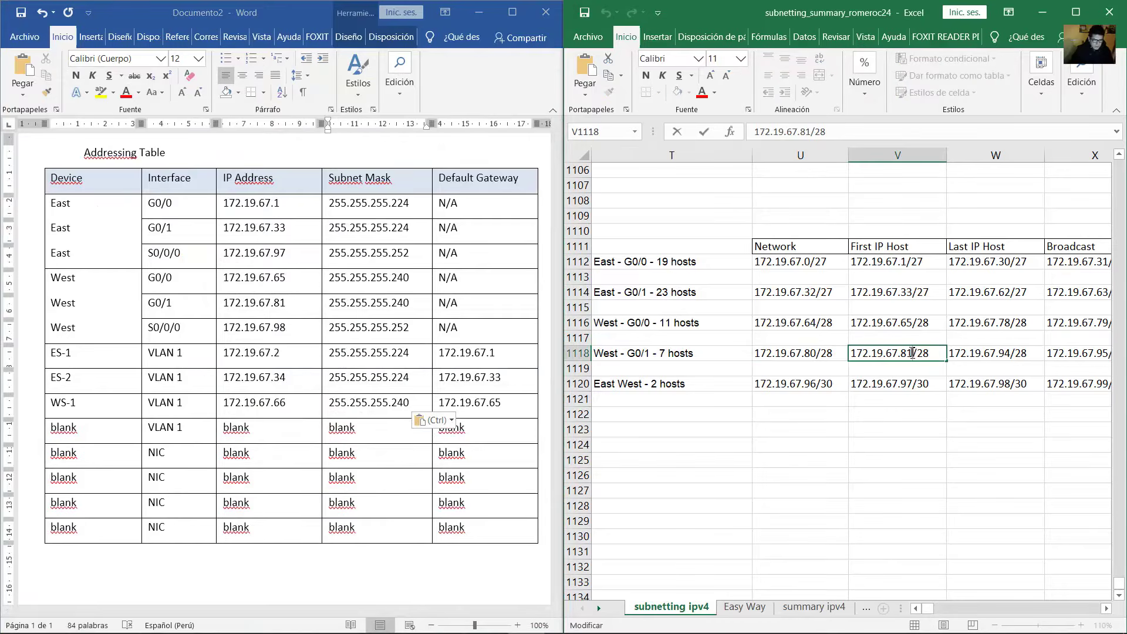
{"action": "left_click_drag", "start_coordinate": [913, 354], "coordinate": [753, 359]}
{"action": "key", "text": "ctrl+c"}
Set the IP address in the fourth VLAN 1 row of the Word table to 172.19.67.82.
{"action": "left_click", "coordinate": [227, 429]}
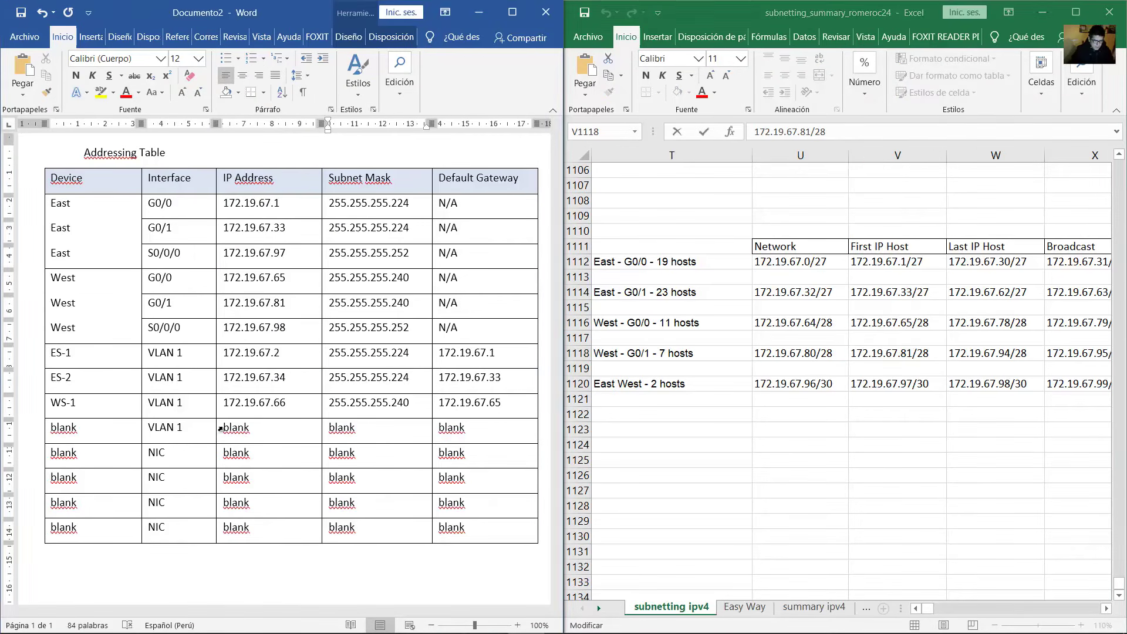
{"action": "double_click", "coordinate": [231, 434]}
{"action": "key", "text": "ctrl+v"}
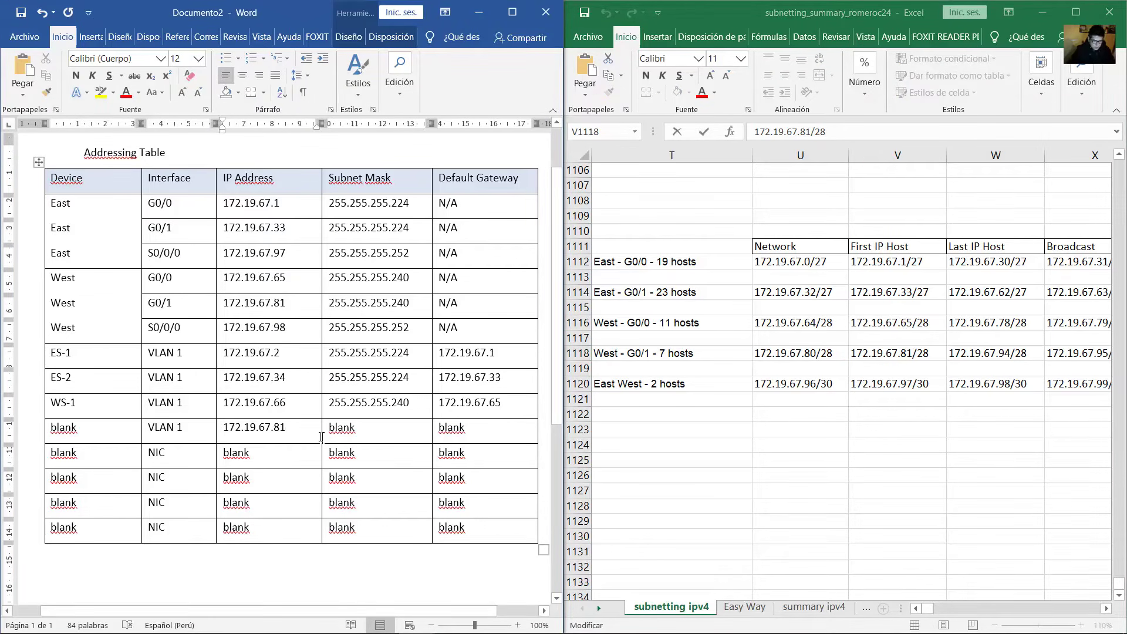
{"action": "key", "text": "BackSpace"}
{"action": "type", "text": "2"}
Complete the fourth VLAN 1 row with device name WS-2, subnet mask 255.255.255.240 and default gateway 172.19.67.81.
{"action": "left_click_drag", "start_coordinate": [466, 433], "coordinate": [328, 433]}
{"action": "key", "text": "ctrl+v"}
{"action": "key", "text": "ctrl+c"}
{"action": "key", "text": "ctrl+v"}
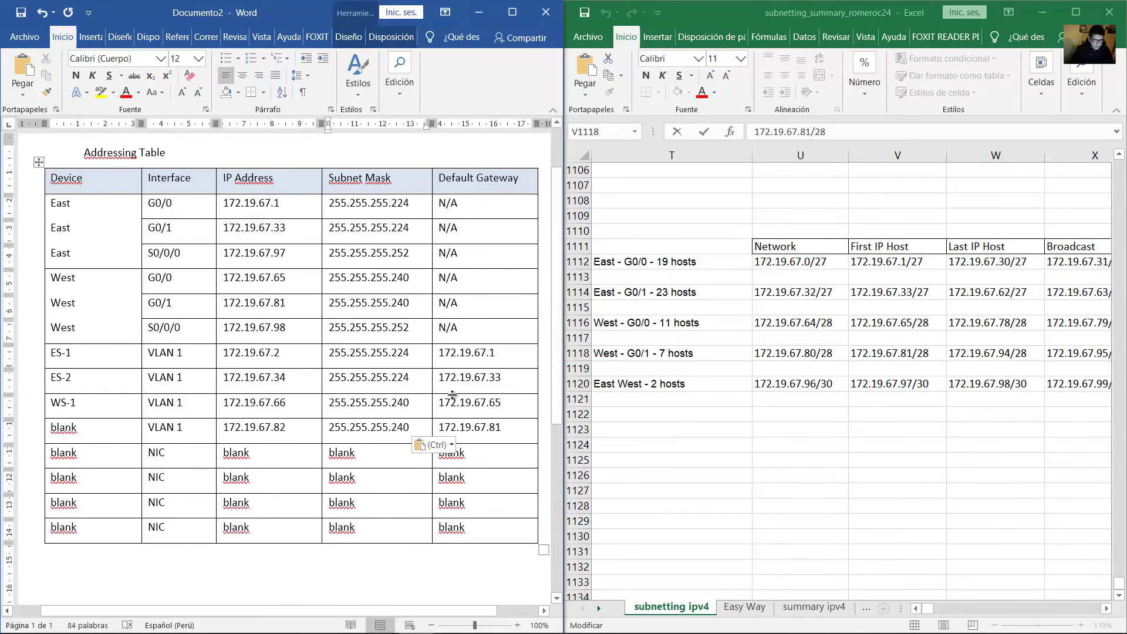
{"action": "double_click", "coordinate": [80, 429]}
{"action": "type", "text": "WS-2"}
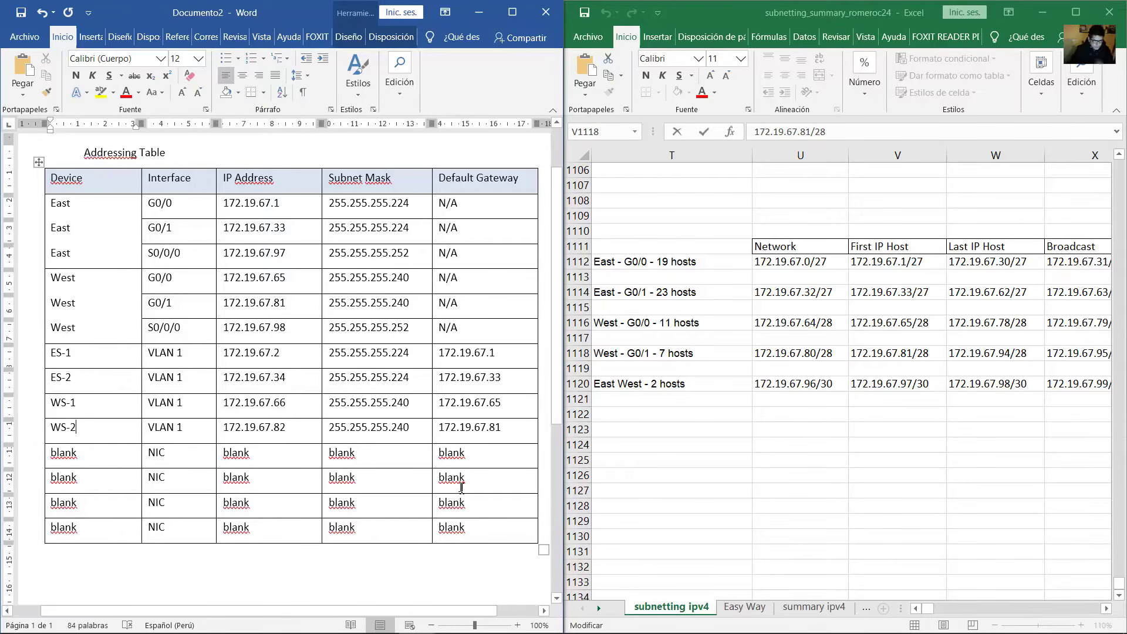
Review the PT Activity configuration requirements on switch management reachability and host addresses, comparing them with the switches' default gateways in Word.
{"action": "left_click", "coordinate": [478, 464]}
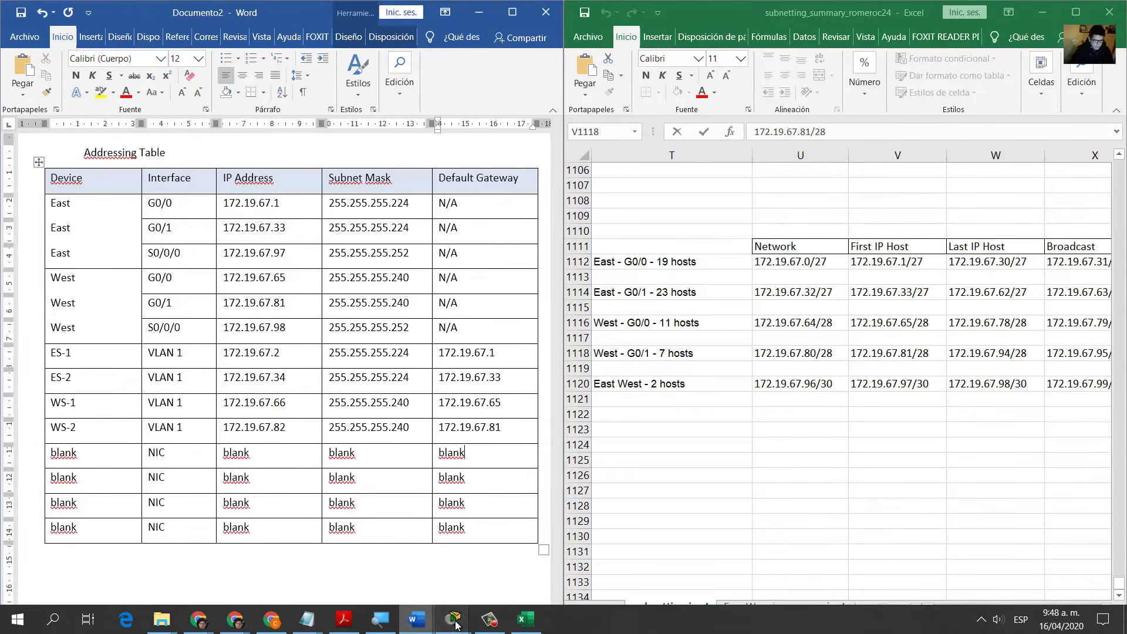
{"action": "mouse_move", "coordinate": [489, 617]}
{"action": "left_click", "coordinate": [409, 555]}
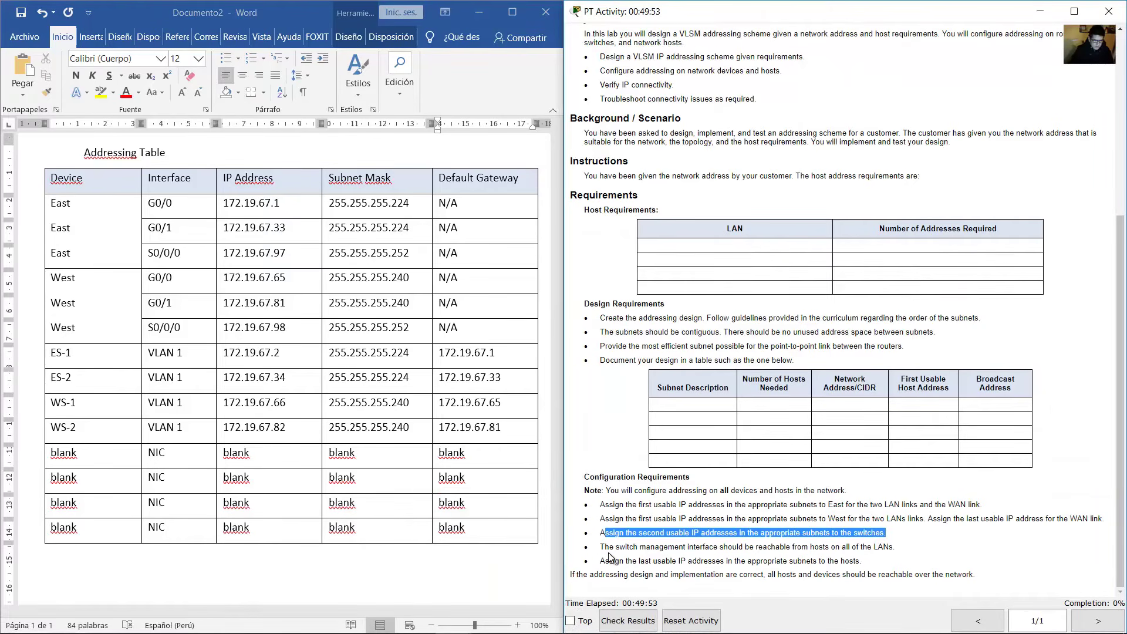
{"action": "left_click_drag", "start_coordinate": [606, 549], "coordinate": [896, 550]}
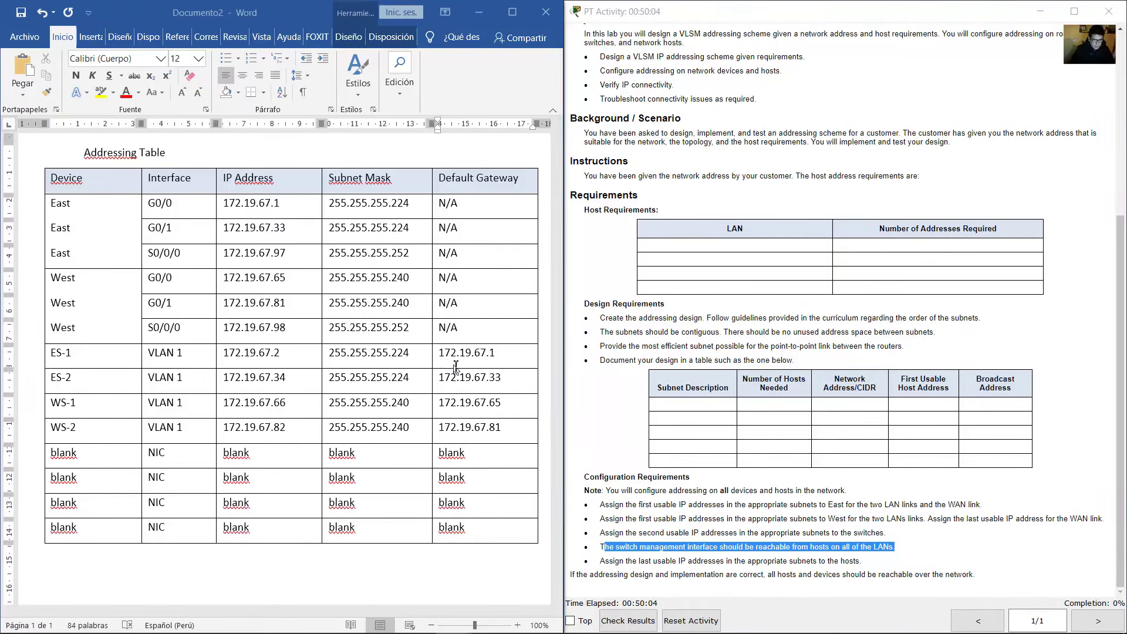
{"action": "left_click_drag", "start_coordinate": [435, 354], "coordinate": [510, 439]}
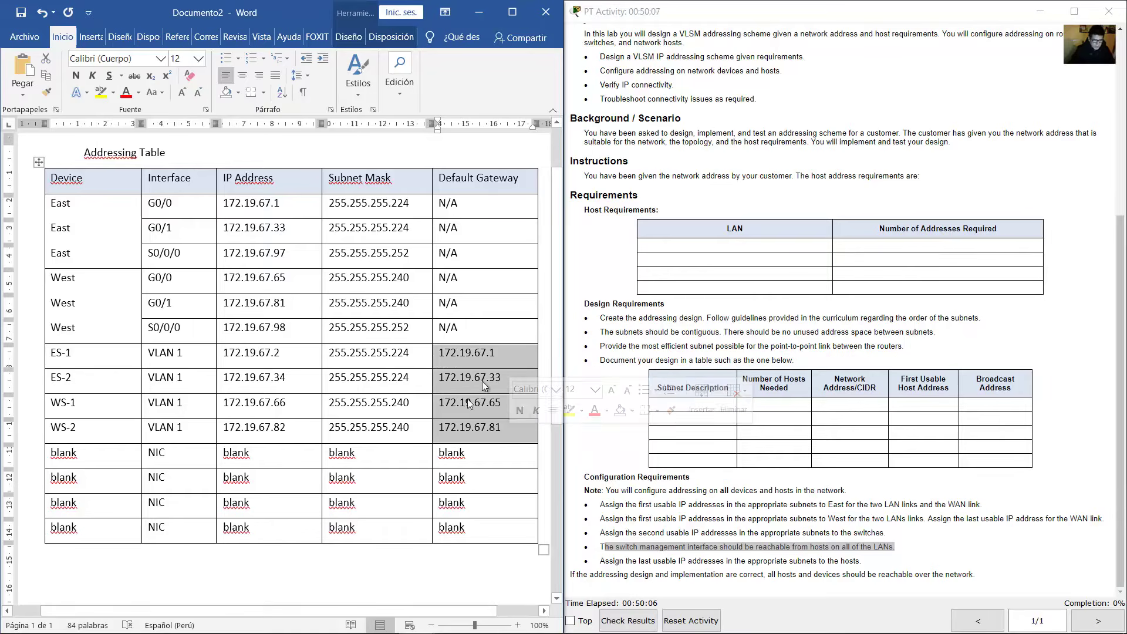
{"action": "left_click_drag", "start_coordinate": [599, 562], "coordinate": [860, 563]}
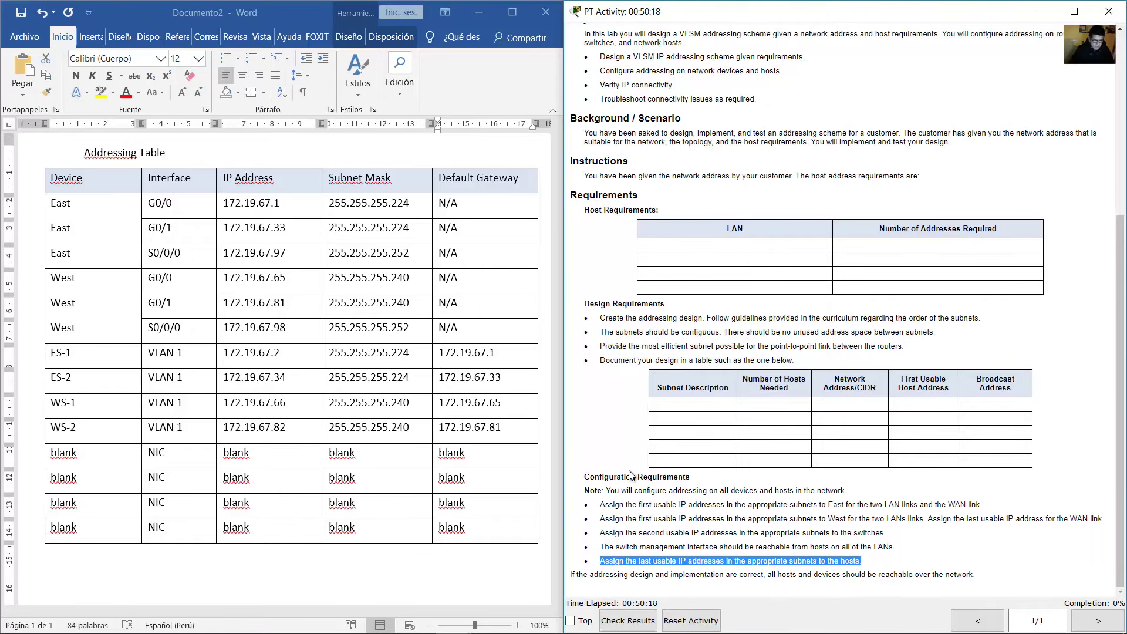
Check the 19-host LAN in the Packet Tracer topology and enter E1-22 as the device name in the first NIC row in Word.
{"action": "left_click", "coordinate": [457, 621]}
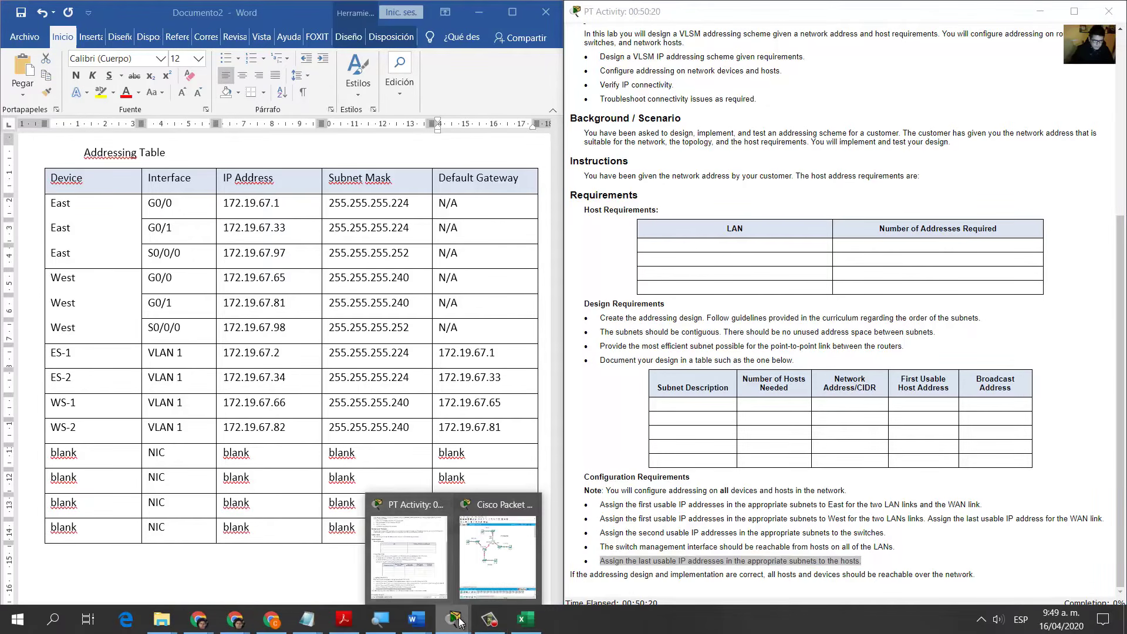
{"action": "left_click", "coordinate": [498, 555]}
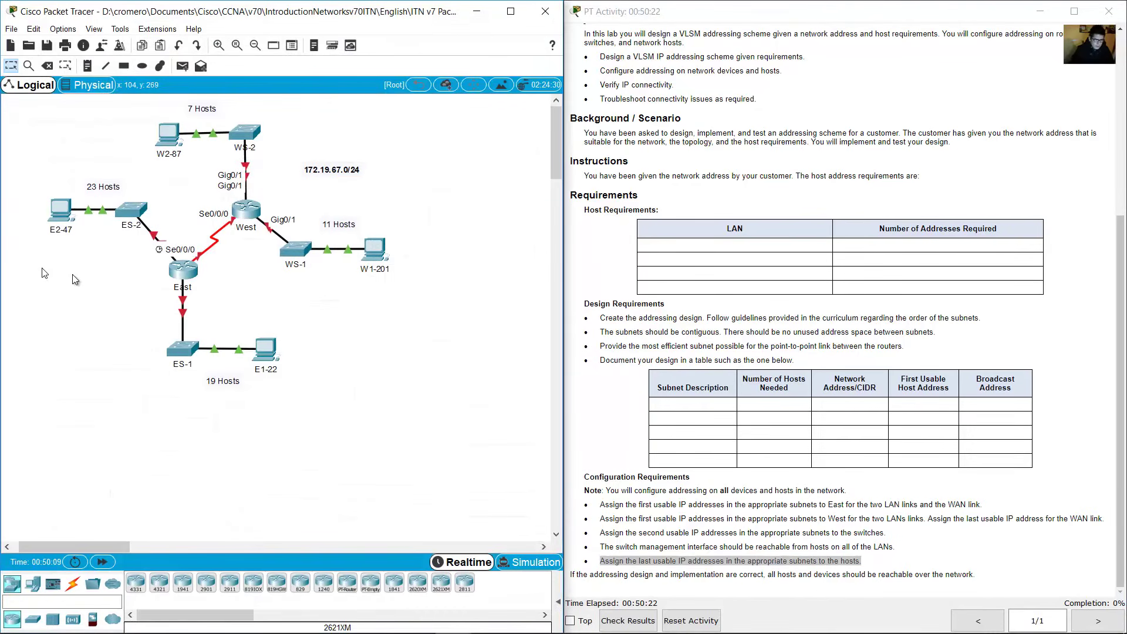
{"action": "left_click_drag", "start_coordinate": [294, 308], "coordinate": [231, 413]}
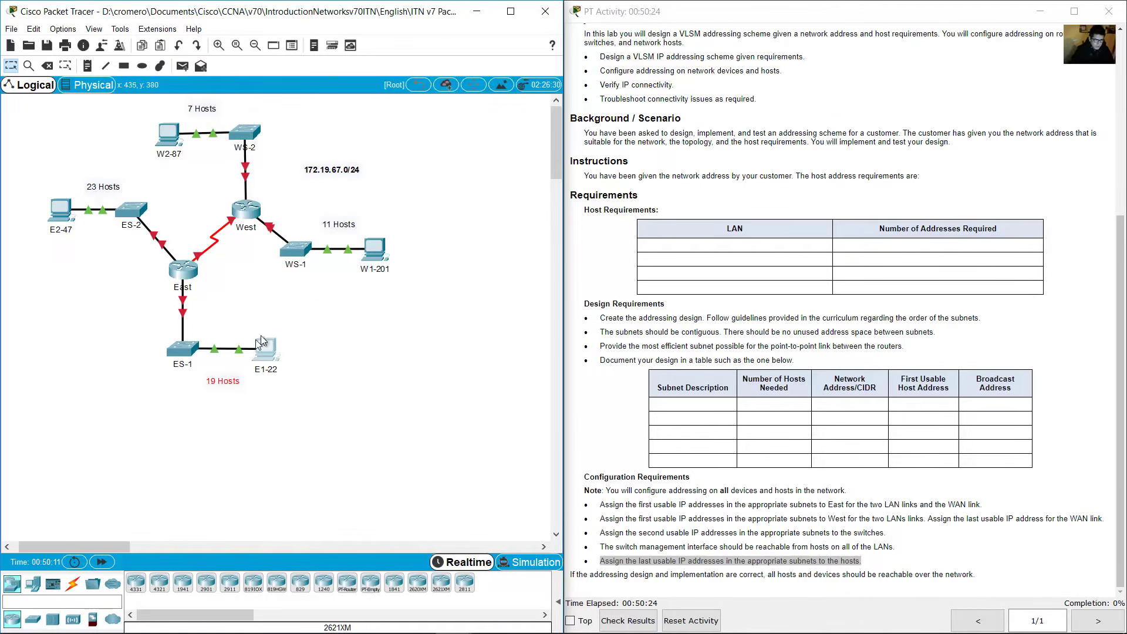
{"action": "mouse_move", "coordinate": [182, 303]}
{"action": "left_click", "coordinate": [479, 14]}
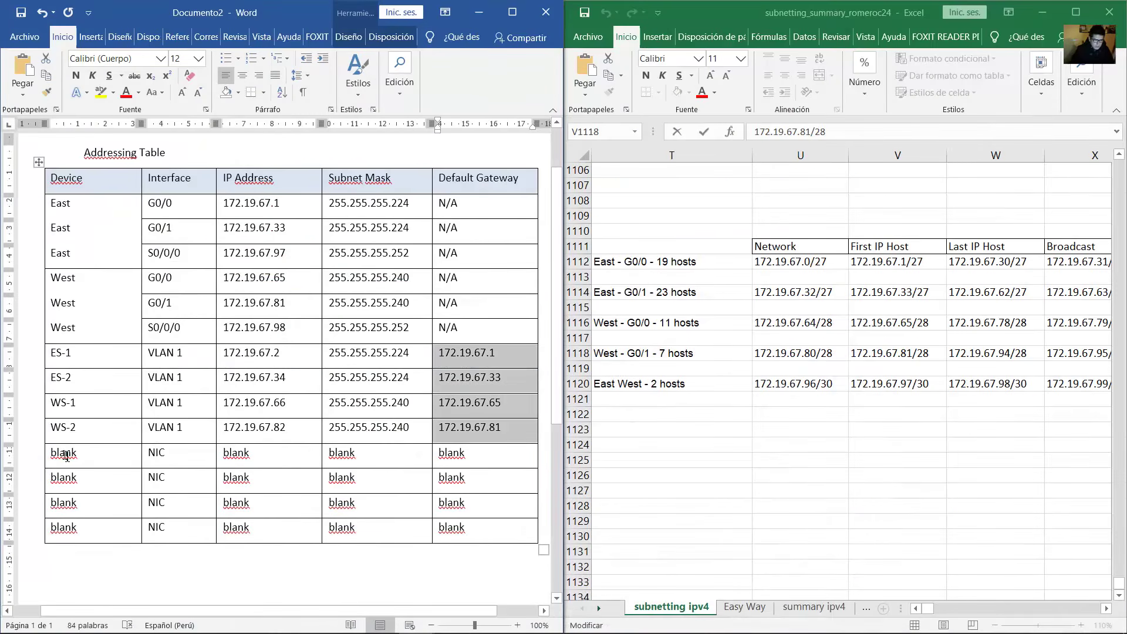
{"action": "mouse_move", "coordinate": [67, 456]}
{"action": "left_mouse_down"}
{"action": "mouse_move", "coordinate": [79, 456]}
{"action": "mouse_move", "coordinate": [47, 456]}
{"action": "left_mouse_up"}
{"action": "type", "text": "E"}
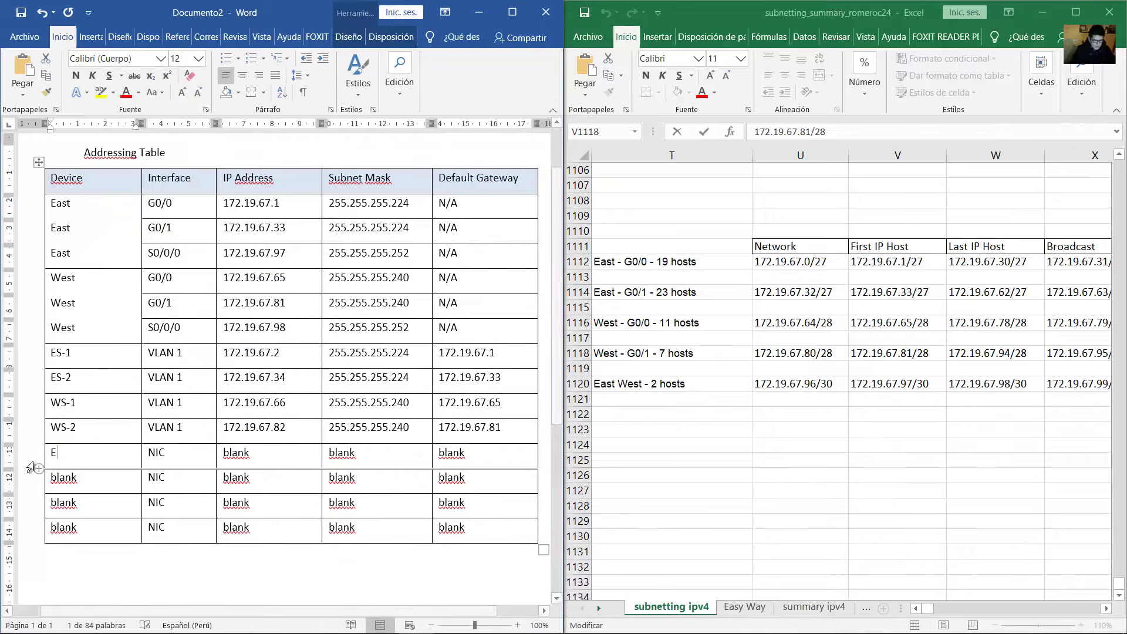
{"action": "type", "text": "1-22"}
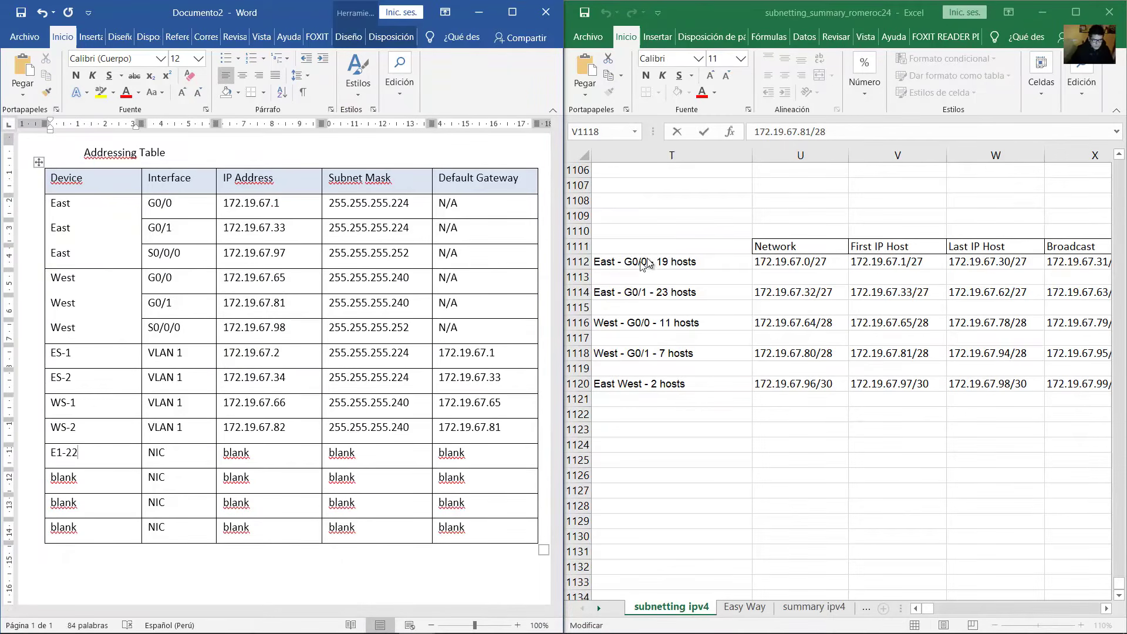
Find the East G0/0 subnet in the Excel summary and copy its last IP host, 172.19.67.30, without the prefix.
{"action": "left_click", "coordinate": [651, 257]}
{"action": "double_click", "coordinate": [654, 257]}
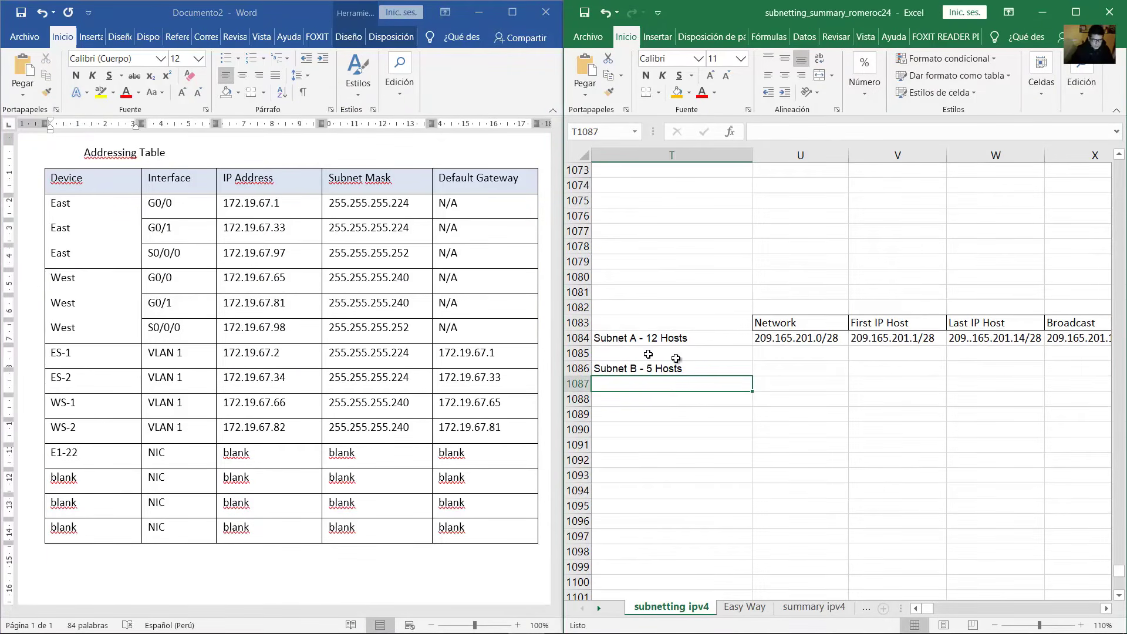
{"action": "scroll", "coordinate": [998, 435], "scroll_direction": "down", "scroll_amount": 4}
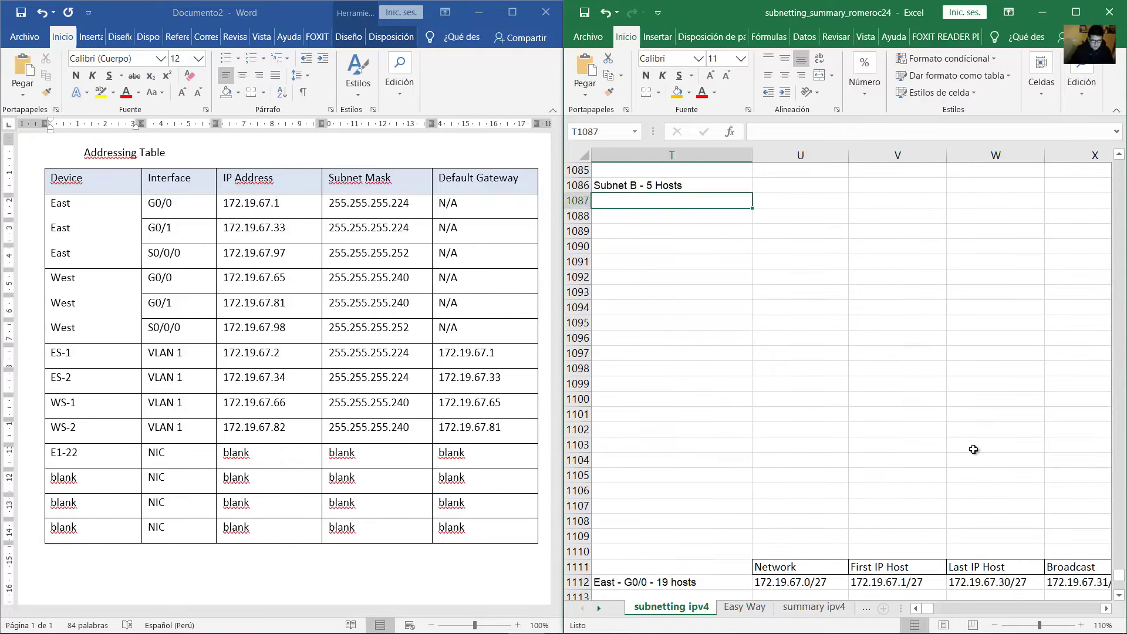
{"action": "scroll", "coordinate": [967, 452], "scroll_direction": "up", "scroll_amount": 8}
{"action": "scroll", "coordinate": [967, 452], "scroll_direction": "down", "scroll_amount": 15}
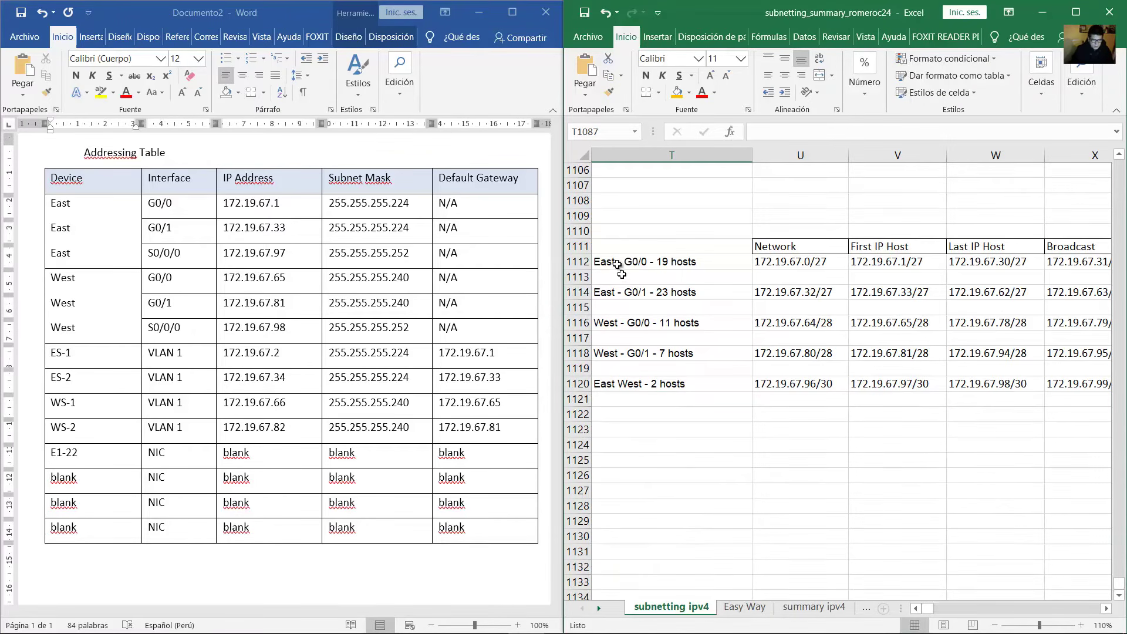
{"action": "left_click", "coordinate": [634, 263]}
{"action": "double_click", "coordinate": [634, 263]}
{"action": "left_click_drag", "start_coordinate": [648, 263], "coordinate": [594, 264]}
{"action": "left_click", "coordinate": [1007, 262]}
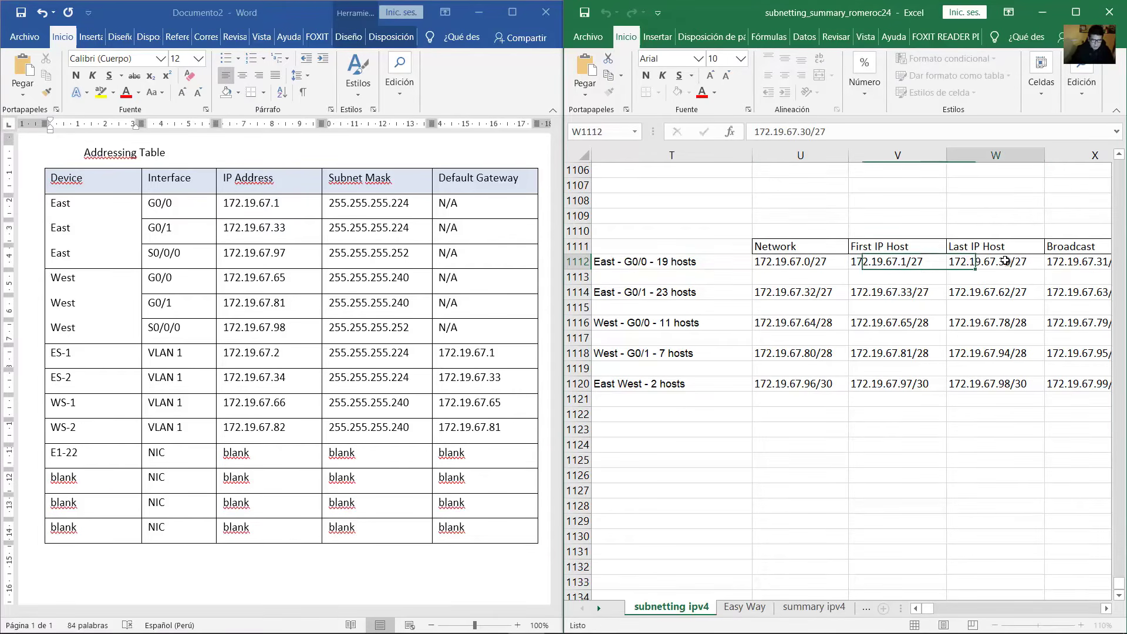
{"action": "double_click", "coordinate": [1008, 262]}
{"action": "left_click_drag", "start_coordinate": [1011, 263], "coordinate": [943, 263]}
{"action": "key", "text": "ctrl+c"}
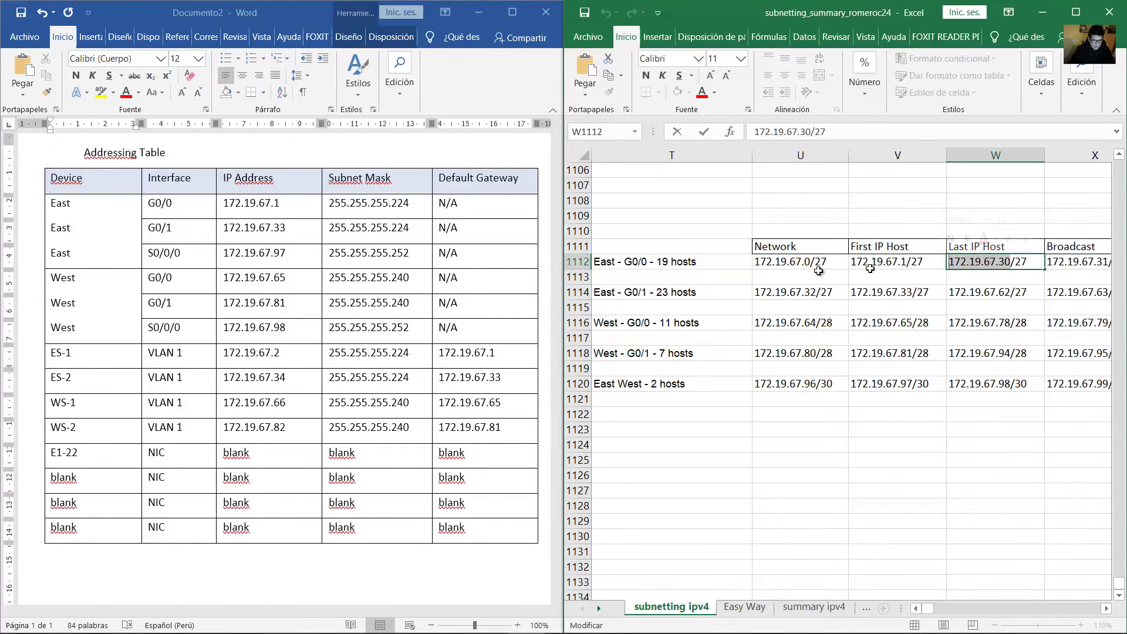
Set E1-22's IP address to 172.19.67.30 and its subnet mask to 255.255.255.224, copied from the East G0/0 row of the Word table.
{"action": "left_click", "coordinate": [206, 452]}
{"action": "left_click_drag", "start_coordinate": [251, 457], "coordinate": [222, 458]}
{"action": "key", "text": "ctrl+v"}
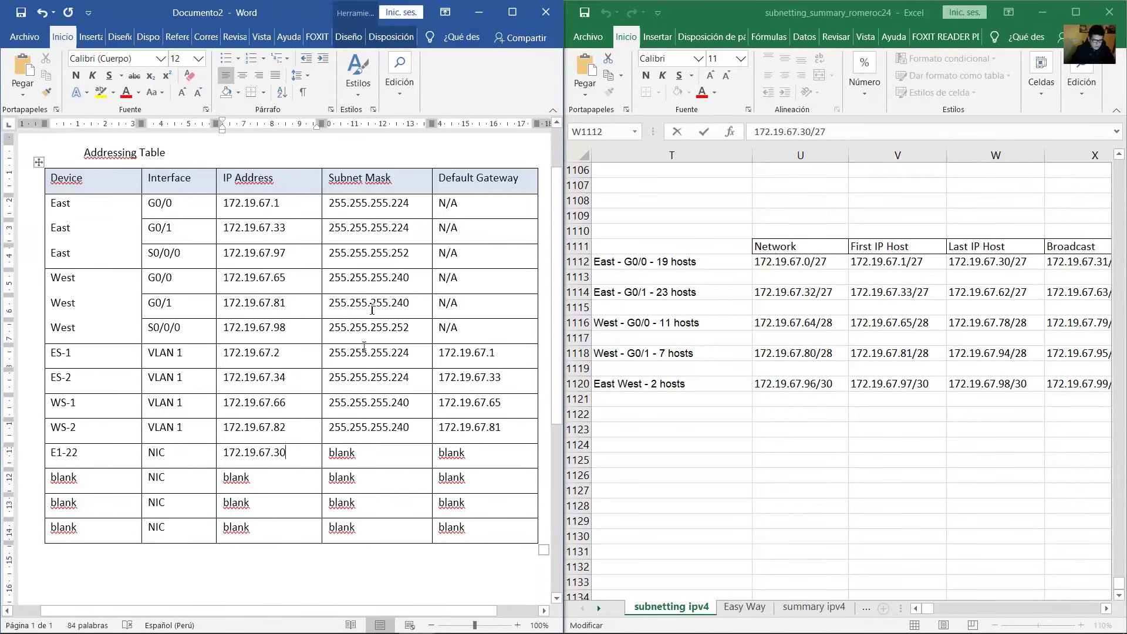
{"action": "left_click_drag", "start_coordinate": [410, 207], "coordinate": [329, 207]}
{"action": "key", "text": "ctrl+c"}
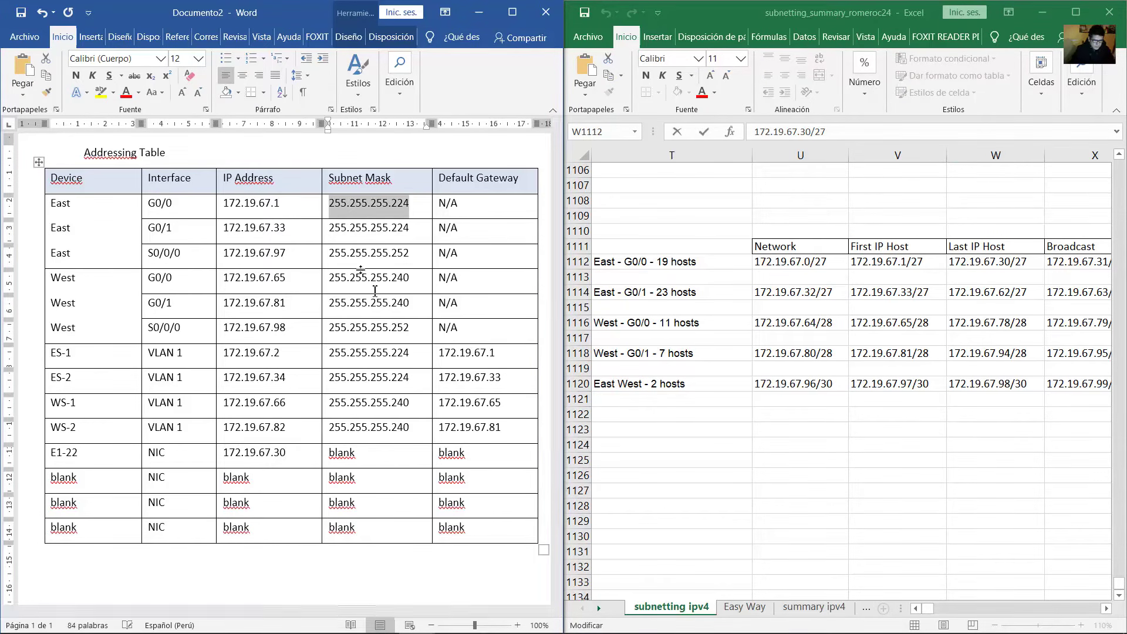
{"action": "left_click_drag", "start_coordinate": [357, 458], "coordinate": [327, 457]}
{"action": "key", "text": "ctrl+v"}
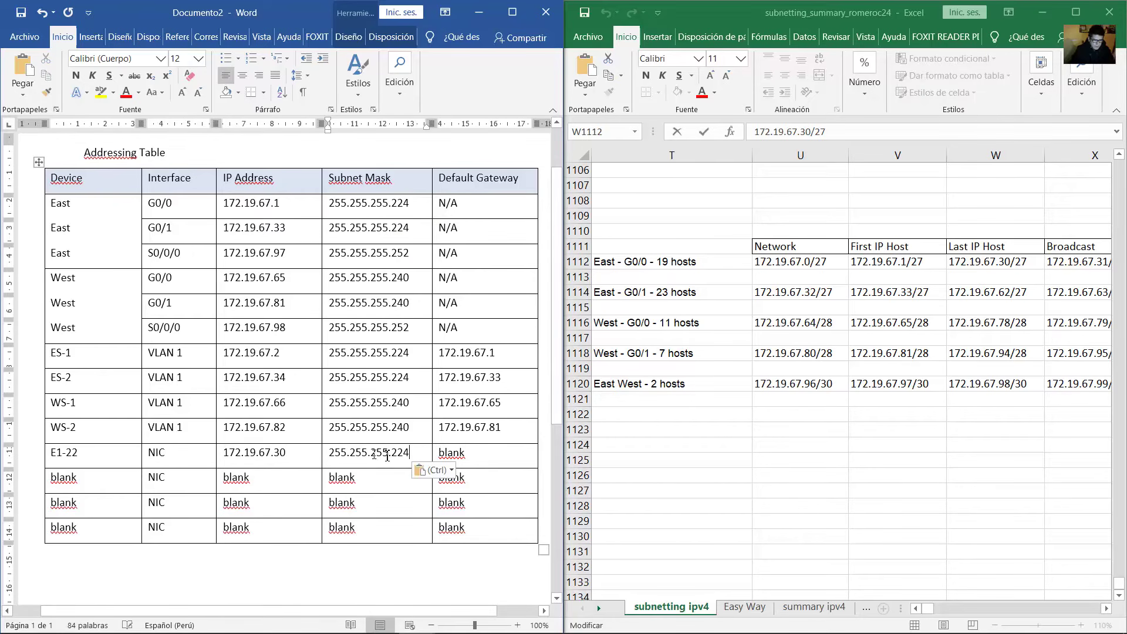
Copy the East G0/0 first IP host, 172.19.67.1, from Excel without its prefix into E1-22's default gateway cell in Word.
{"action": "left_click", "coordinate": [906, 262]}
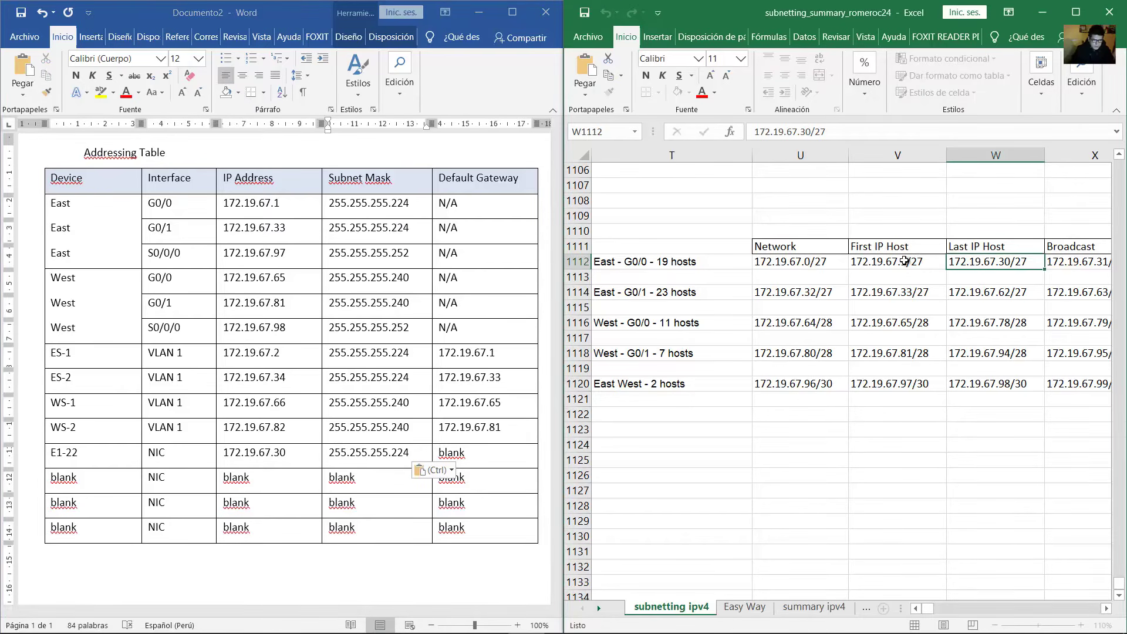
{"action": "double_click", "coordinate": [906, 262]}
{"action": "left_click_drag", "start_coordinate": [906, 262], "coordinate": [835, 262]}
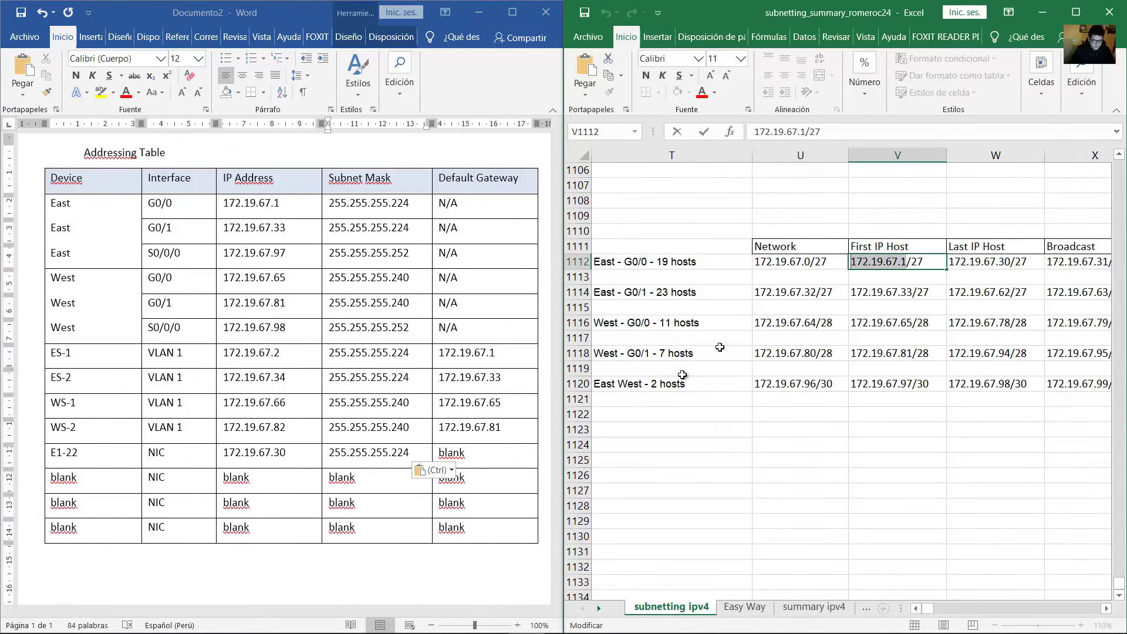
{"action": "key", "text": "ctrl+c"}
{"action": "left_click", "coordinate": [466, 454]}
{"action": "left_click_drag", "start_coordinate": [465, 459], "coordinate": [439, 456]}
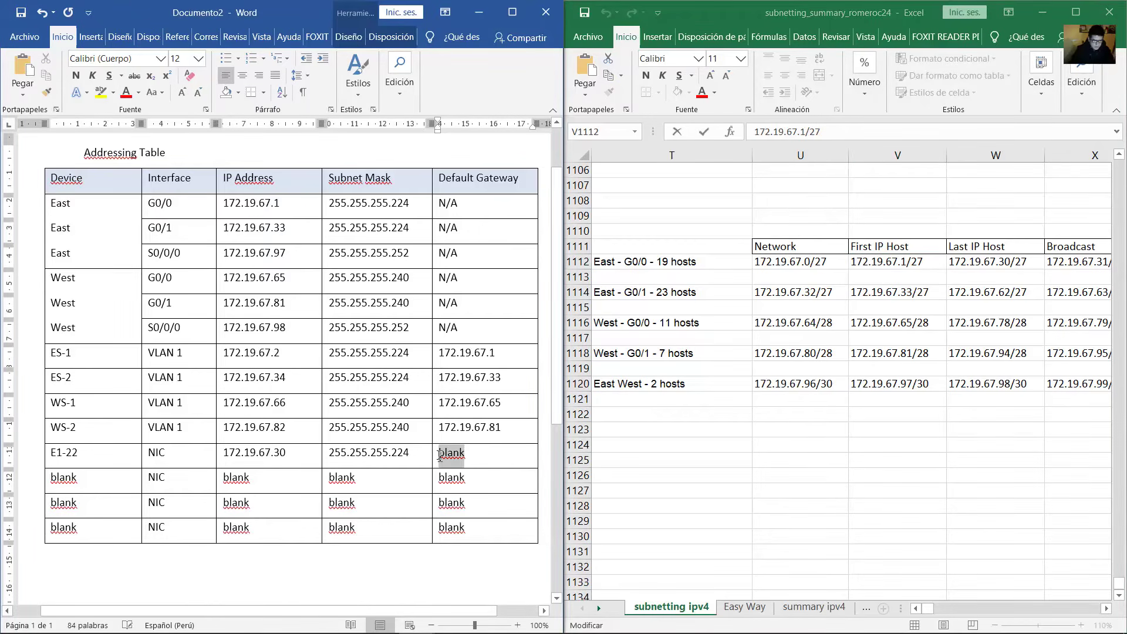
{"action": "key", "text": "ctrl+v"}
Check the 23-host LAN in the Packet Tracer topology and enter E2-47 as the device name in the second NIC row in Word.
{"action": "mouse_move", "coordinate": [444, 631]}
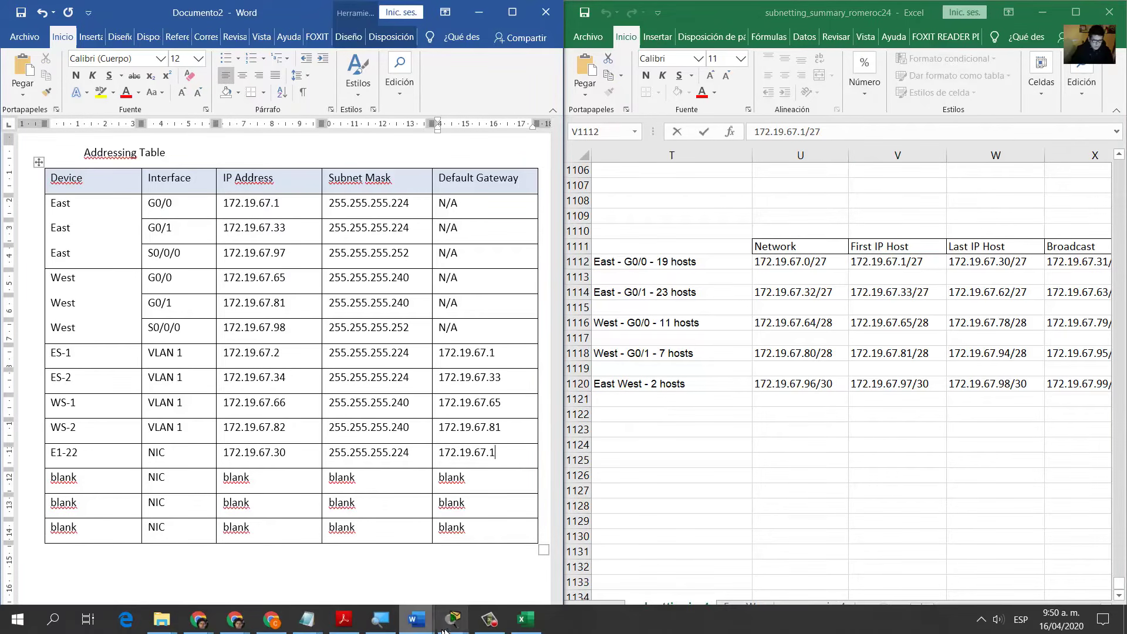
{"action": "left_click", "coordinate": [505, 558]}
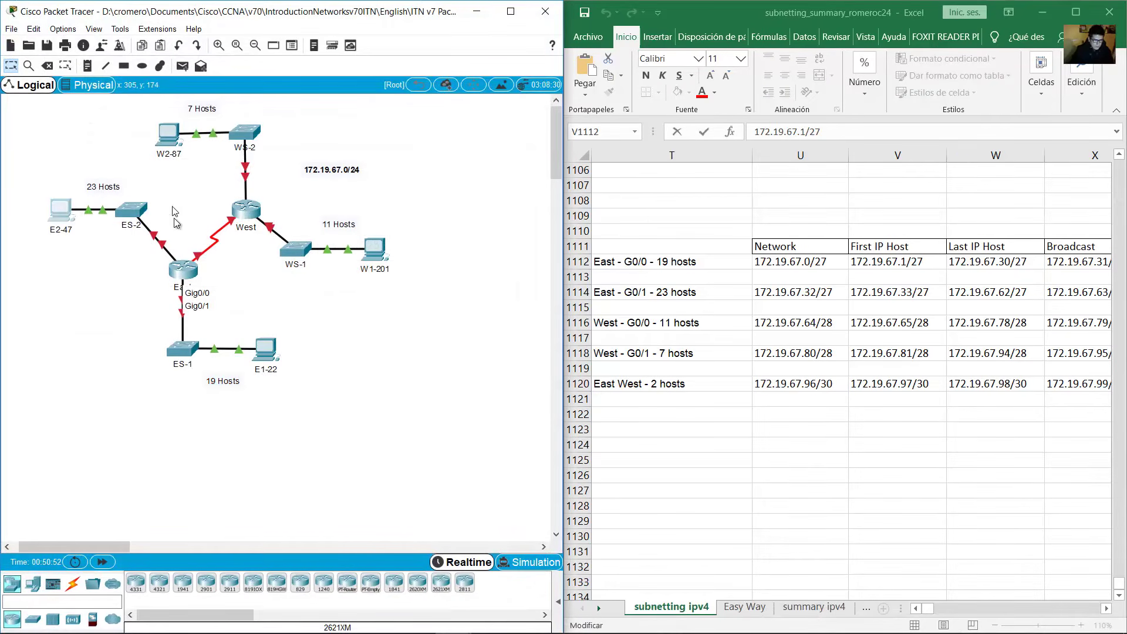
{"action": "mouse_move", "coordinate": [160, 247]}
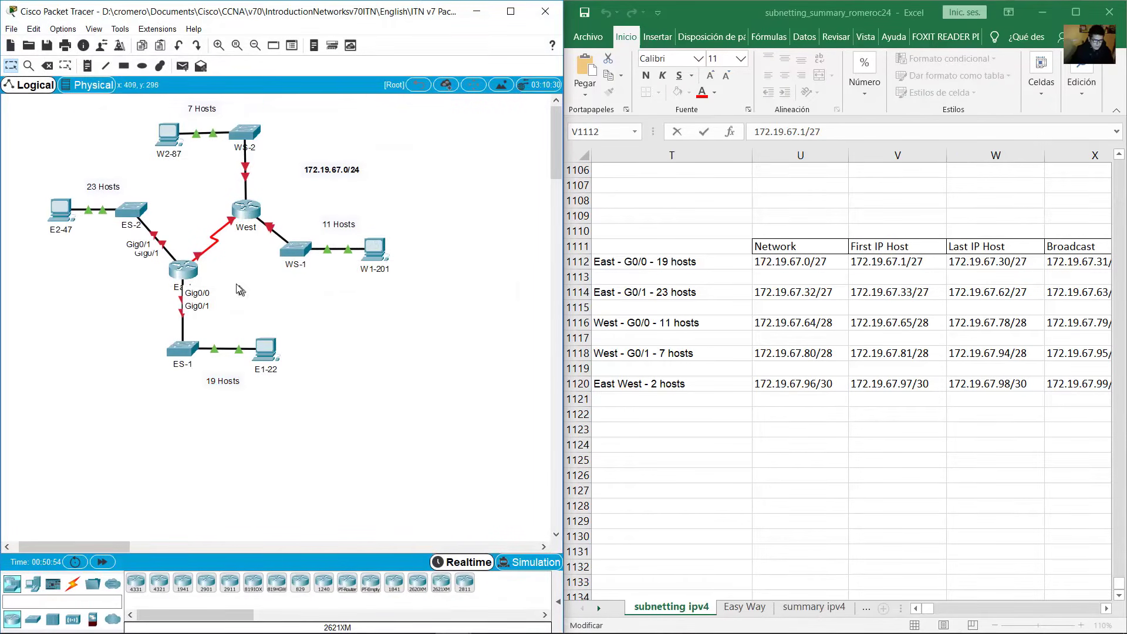
{"action": "left_click_drag", "start_coordinate": [240, 286], "coordinate": [156, 264]}
{"action": "key", "text": "alt+Tab"}
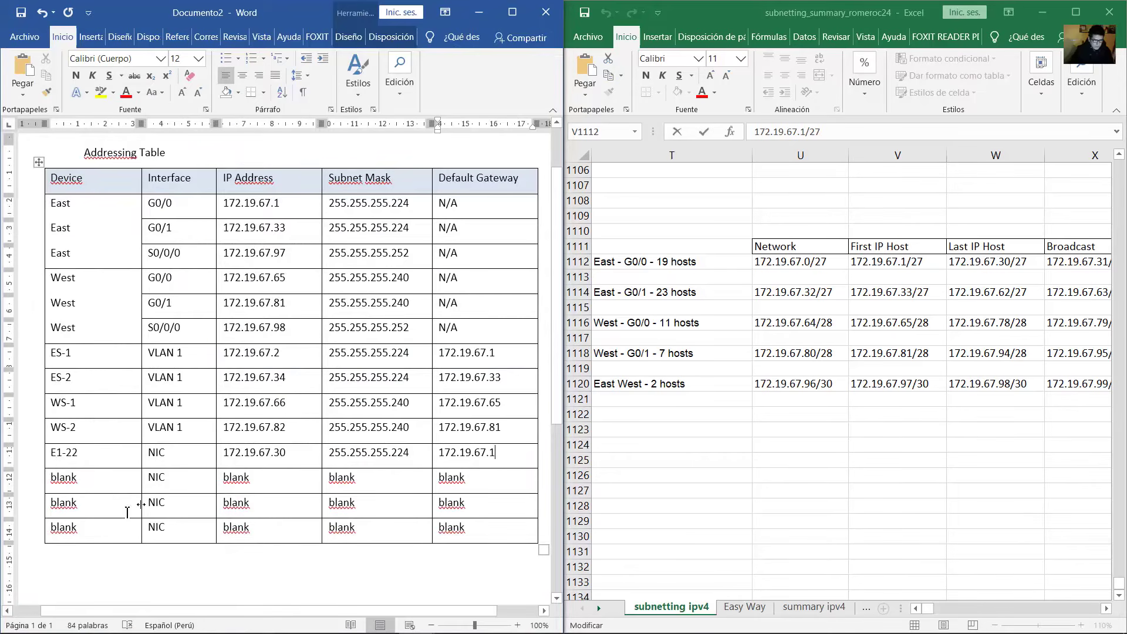
{"action": "double_click", "coordinate": [67, 477]}
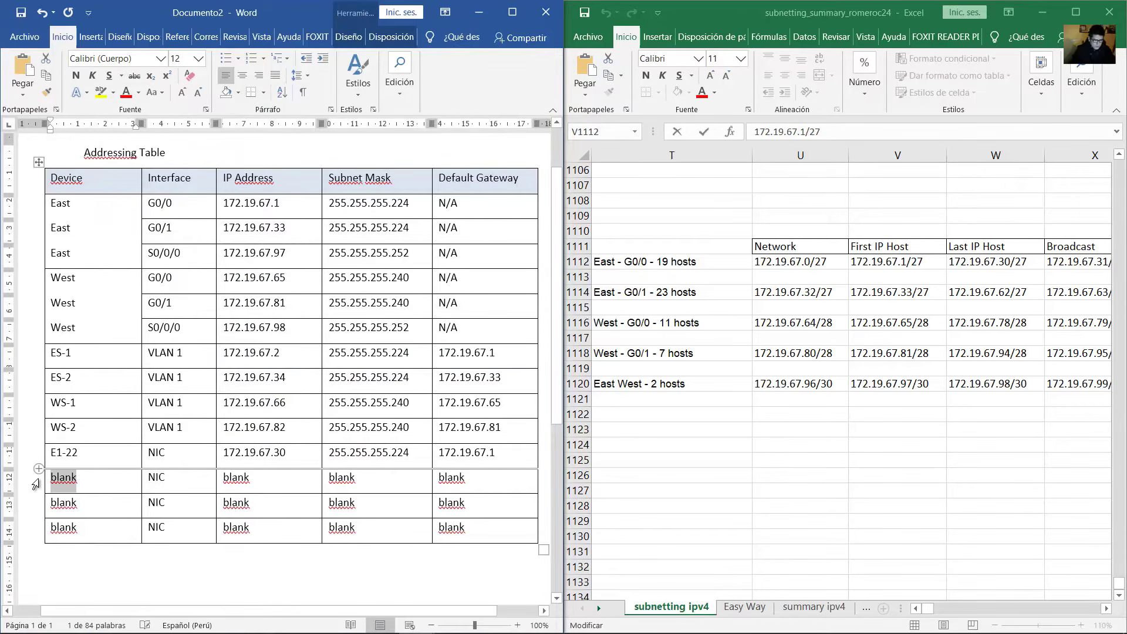
{"action": "type", "text": "E2-47"}
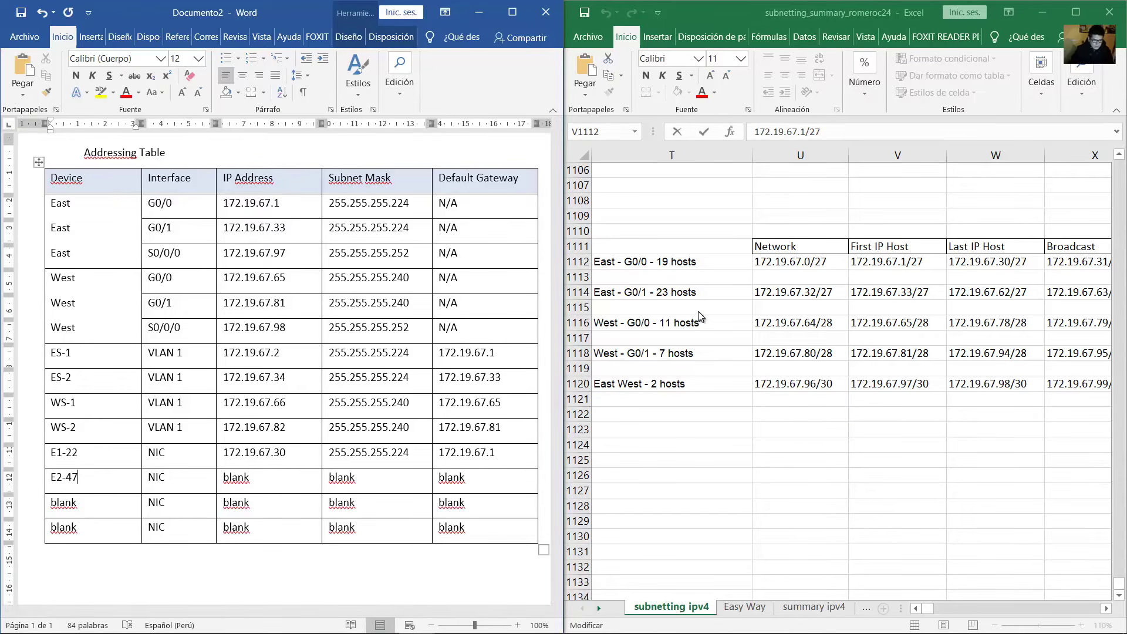
Copy the East G0/1 last IP host, 172.19.67.62, from Excel without its prefix into E2-47's IP address cell in Word.
{"action": "key", "text": "alt+Tab"}
{"action": "left_click", "coordinate": [794, 292]}
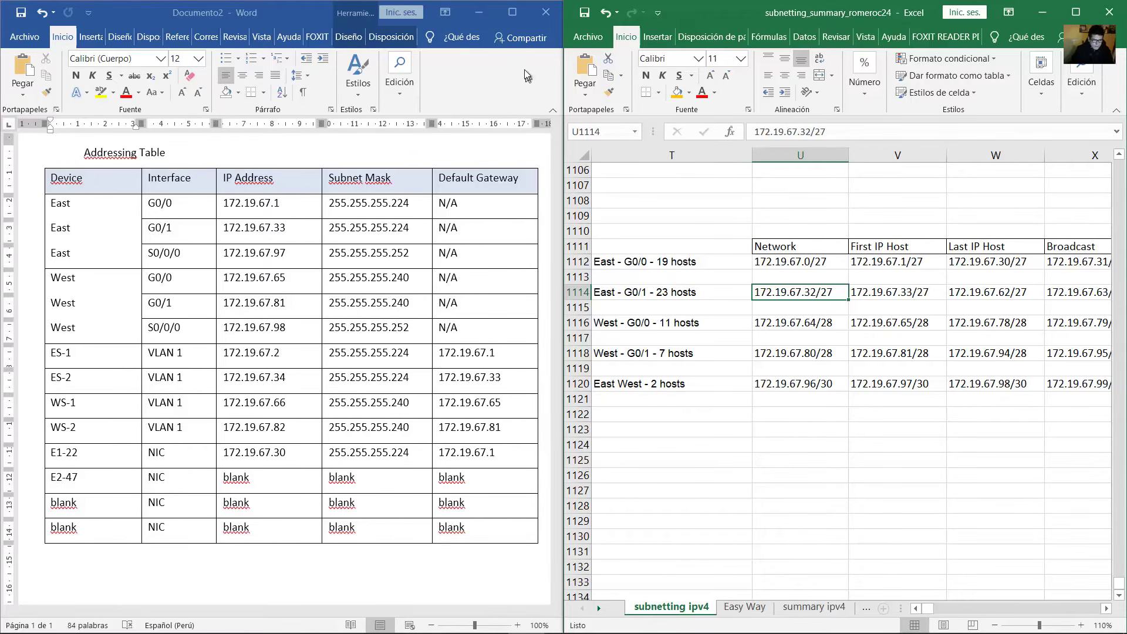
{"action": "double_click", "coordinate": [621, 291]}
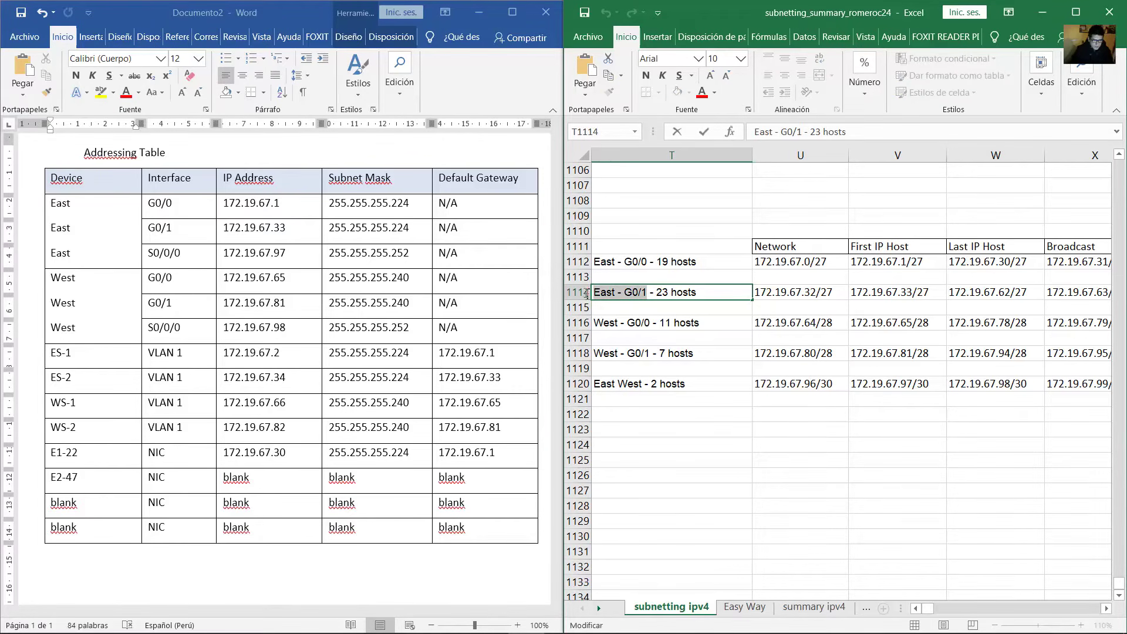
{"action": "double_click", "coordinate": [1006, 291]}
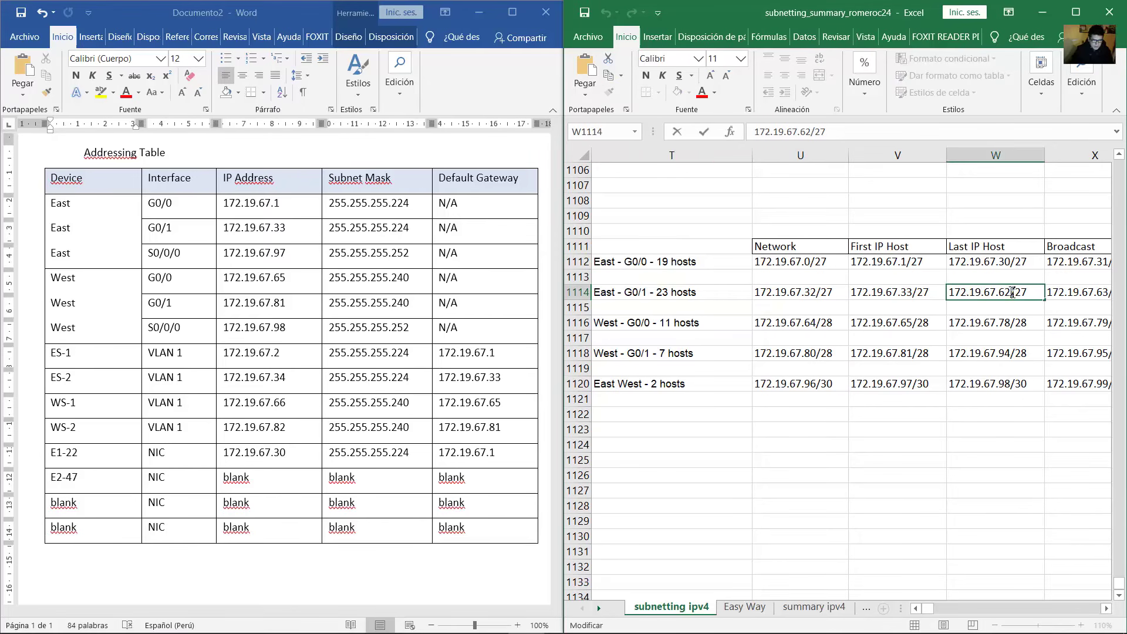
{"action": "left_click_drag", "start_coordinate": [1013, 291], "coordinate": [948, 292]}
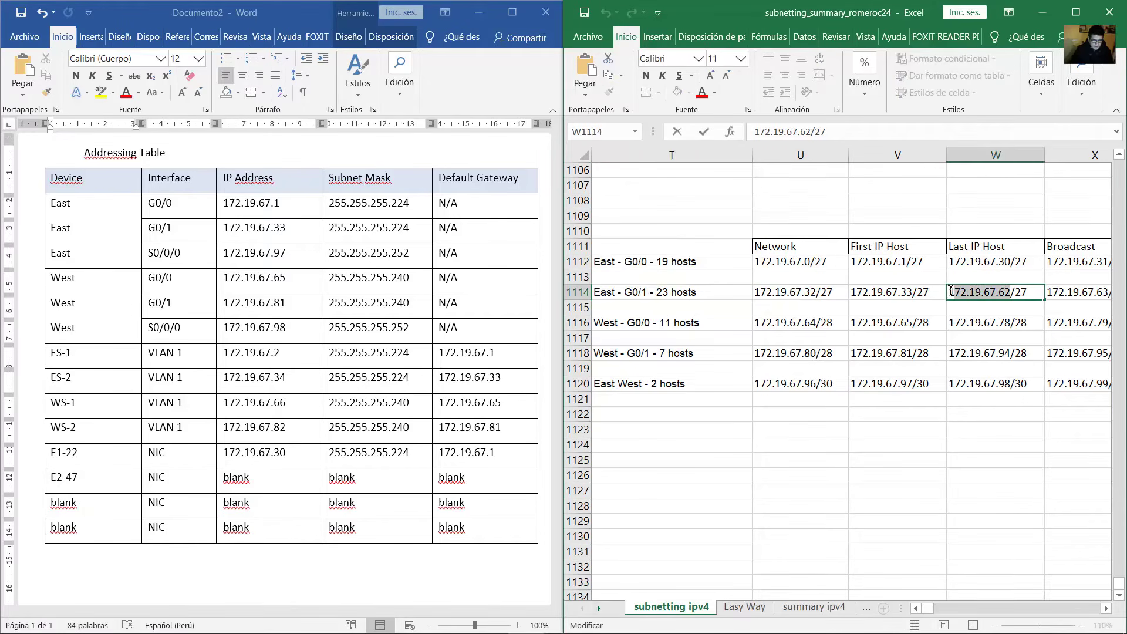
{"action": "left_click", "coordinate": [262, 478]}
{"action": "left_click_drag", "start_coordinate": [252, 479], "coordinate": [224, 478]}
{"action": "key", "text": "ctrl+v"}
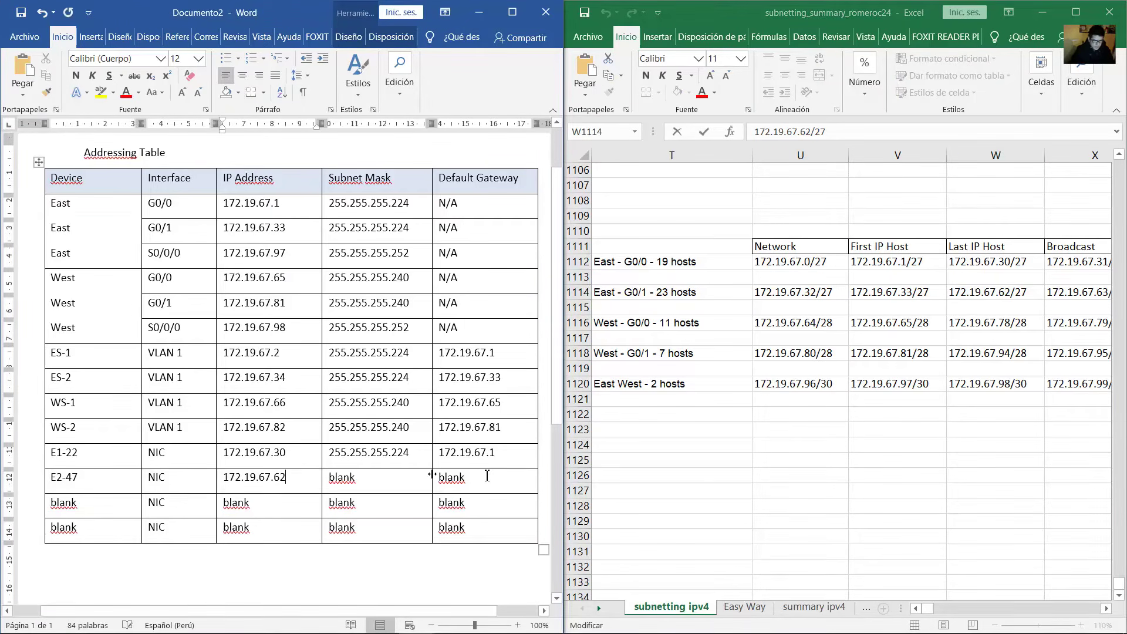
Copy the East G0/1 first IP host, 172.19.67.33, from Excel without its prefix into E2-47's default gateway cell in Word.
{"action": "left_click", "coordinate": [910, 293]}
{"action": "left_click", "coordinate": [909, 293]}
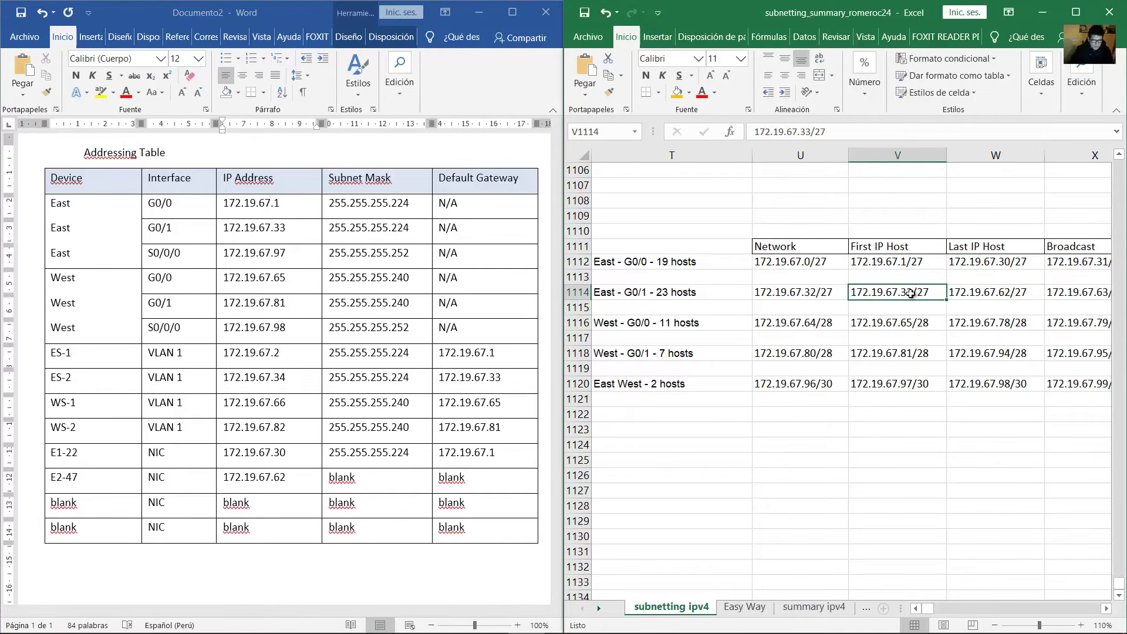
{"action": "double_click", "coordinate": [913, 295]}
{"action": "left_click_drag", "start_coordinate": [912, 295], "coordinate": [847, 293]}
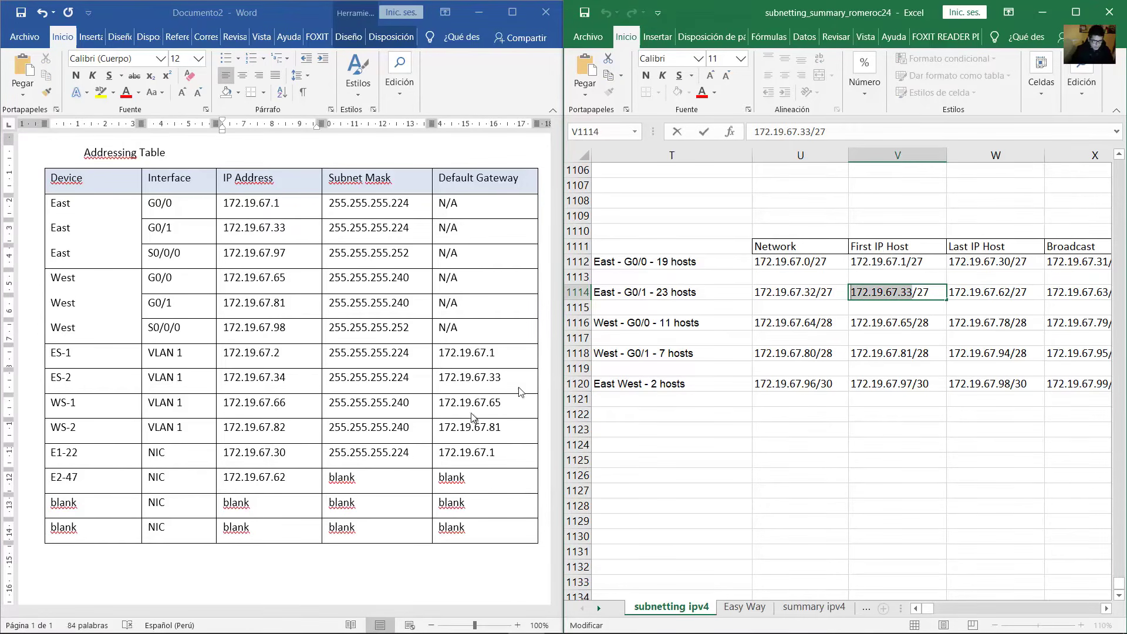
{"action": "left_click", "coordinate": [467, 493]}
{"action": "left_click_drag", "start_coordinate": [468, 479], "coordinate": [439, 479]}
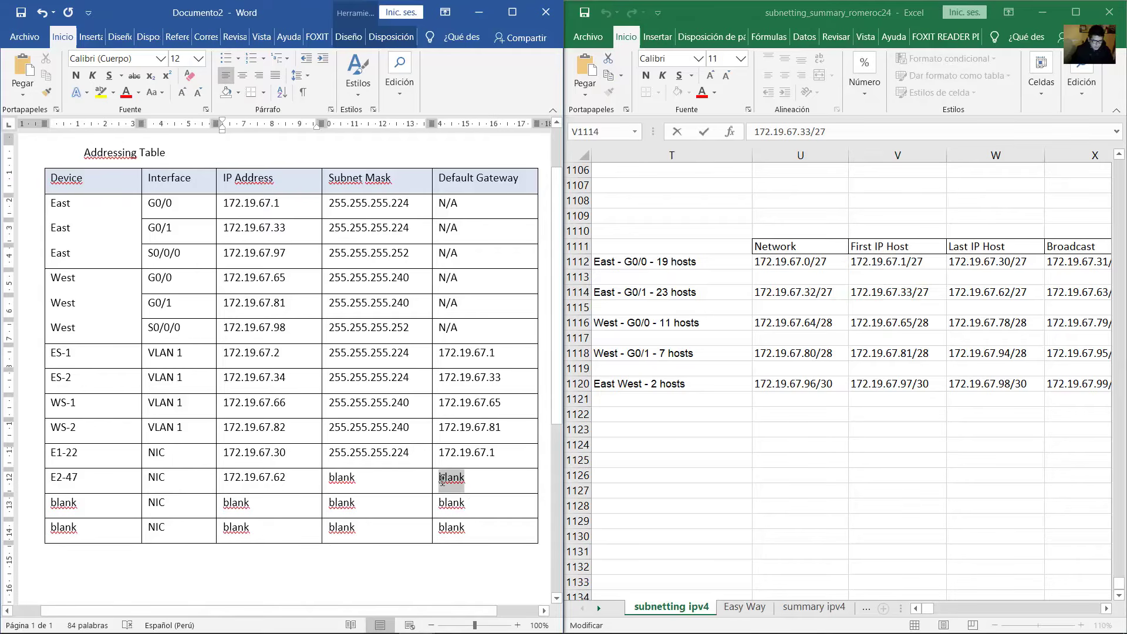
{"action": "key", "text": "ctrl+v"}
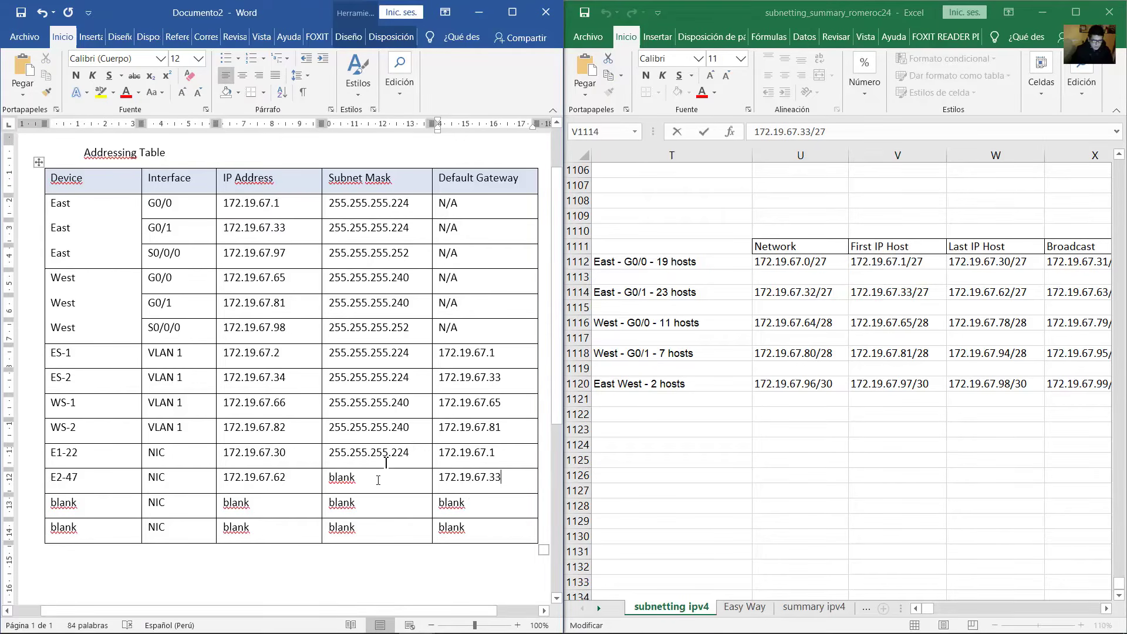
Set E2-47's subnet mask to 255.255.255.224, copied from the E1-22 row of the Word table.
{"action": "left_click_drag", "start_coordinate": [405, 452], "coordinate": [329, 453]}
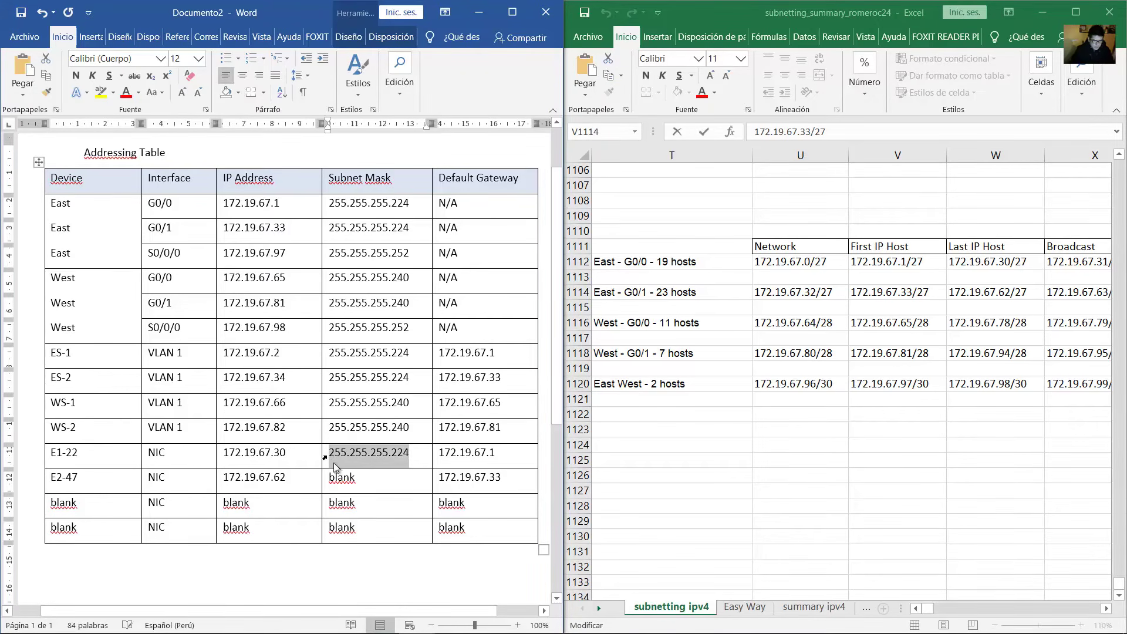
{"action": "key", "text": "ctrl+c"}
{"action": "double_click", "coordinate": [352, 478]}
{"action": "key", "text": "ctrl+v"}
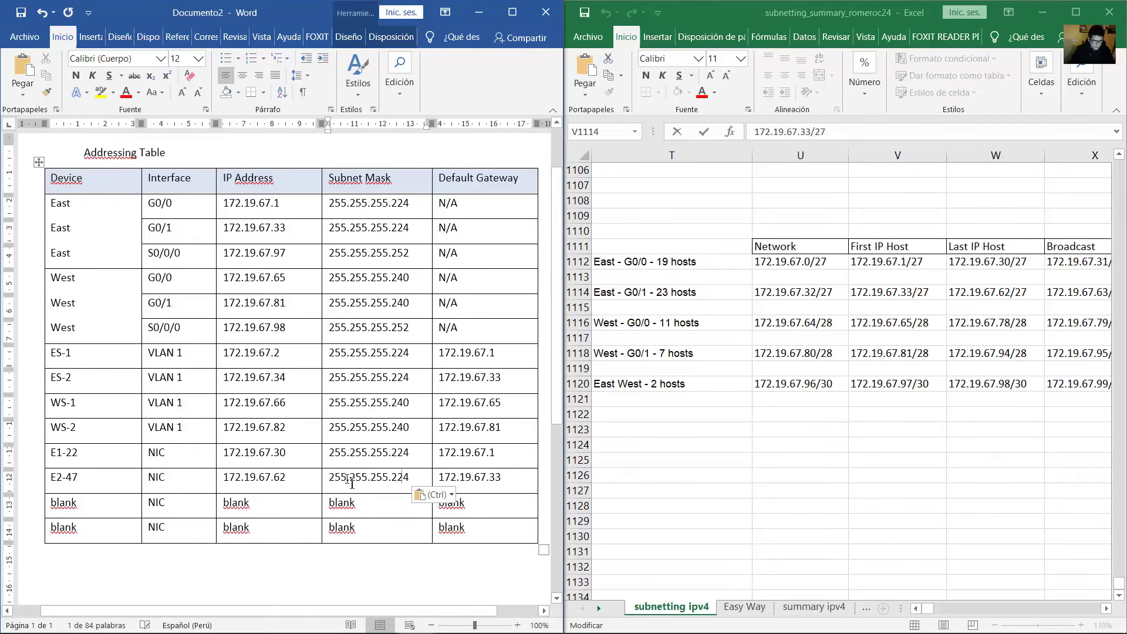
Check the 11-host LAN in the Packet Tracer topology and enter W1-201 as the device name in the third NIC row in Word.
{"action": "mouse_move", "coordinate": [403, 627]}
{"action": "mouse_move", "coordinate": [453, 620]}
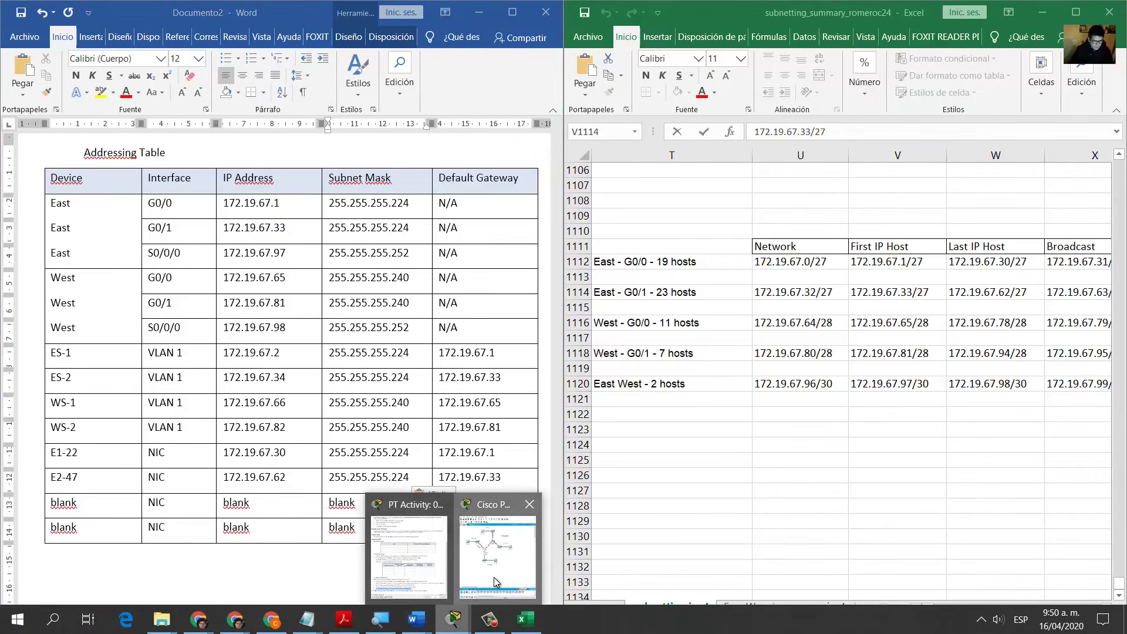
{"action": "left_click", "coordinate": [494, 576]}
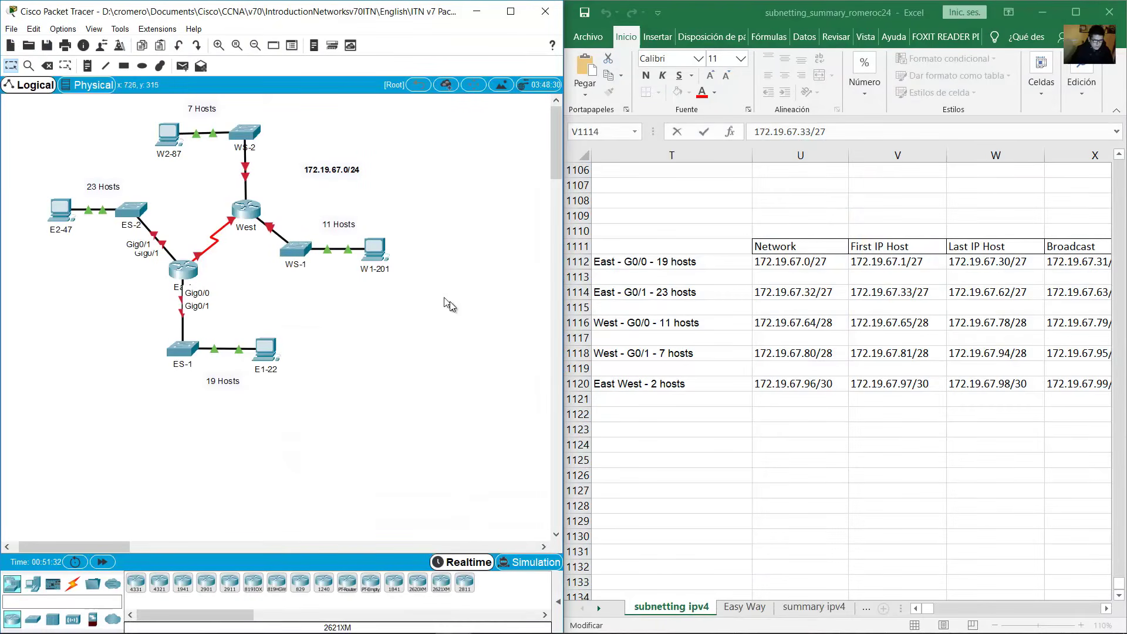
{"action": "left_click_drag", "start_coordinate": [455, 306], "coordinate": [297, 214]}
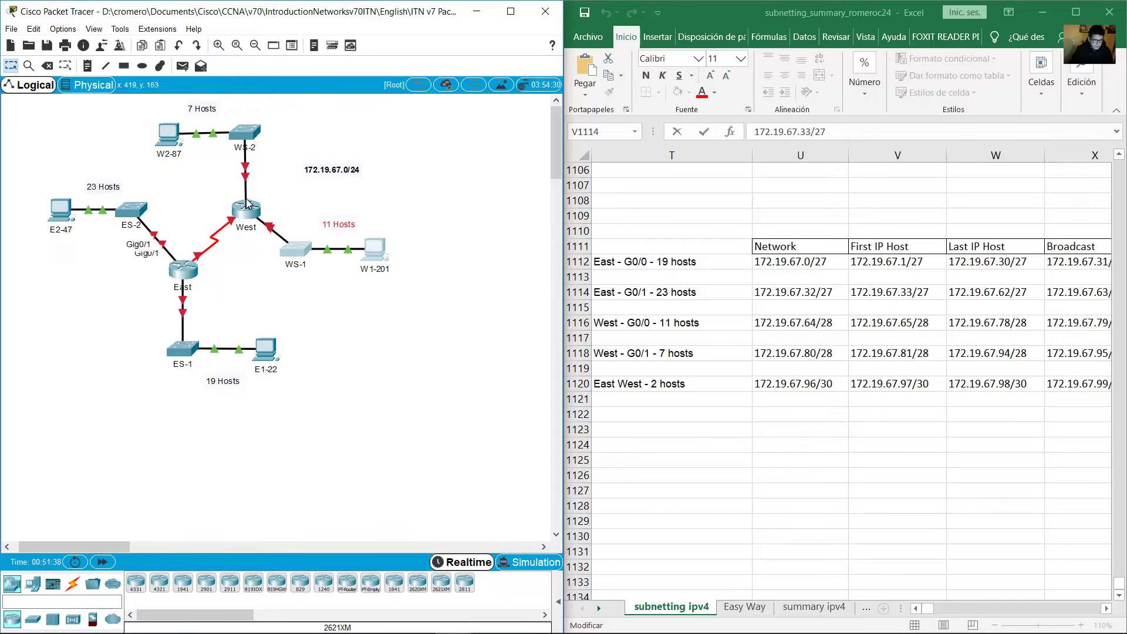
{"action": "left_click", "coordinate": [476, 11]}
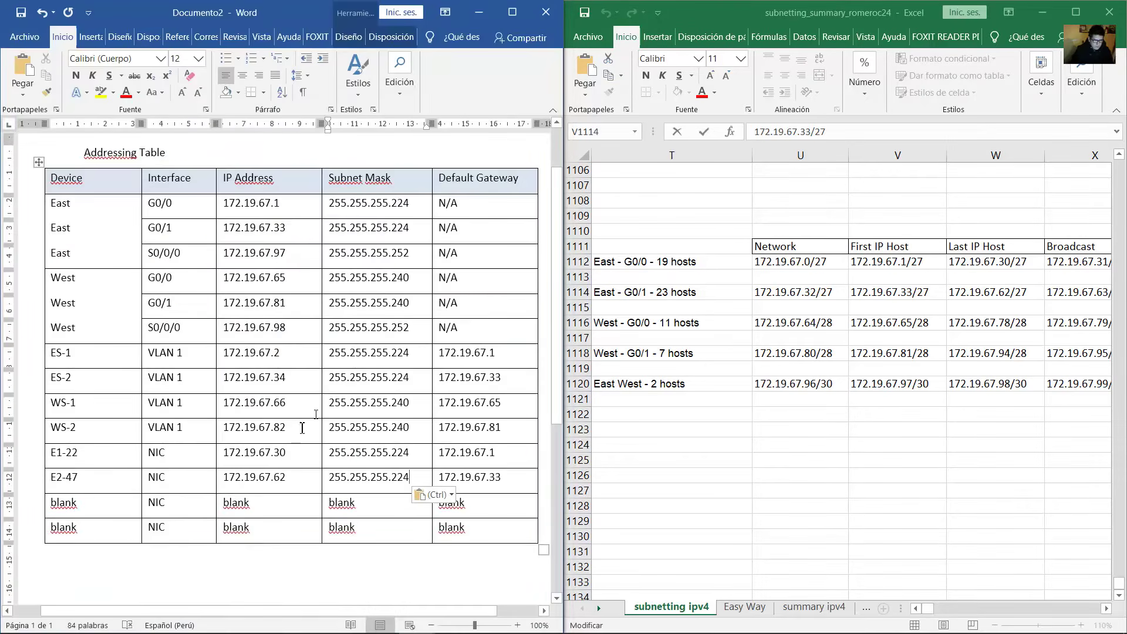
{"action": "double_click", "coordinate": [63, 505]}
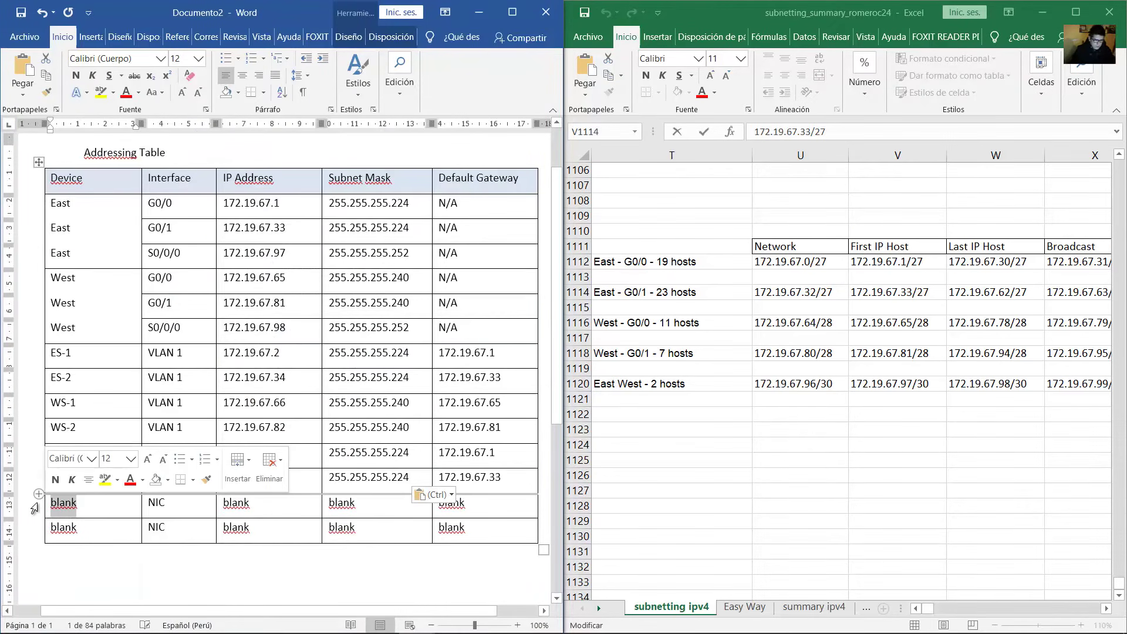
{"action": "type", "text": "W1-201"}
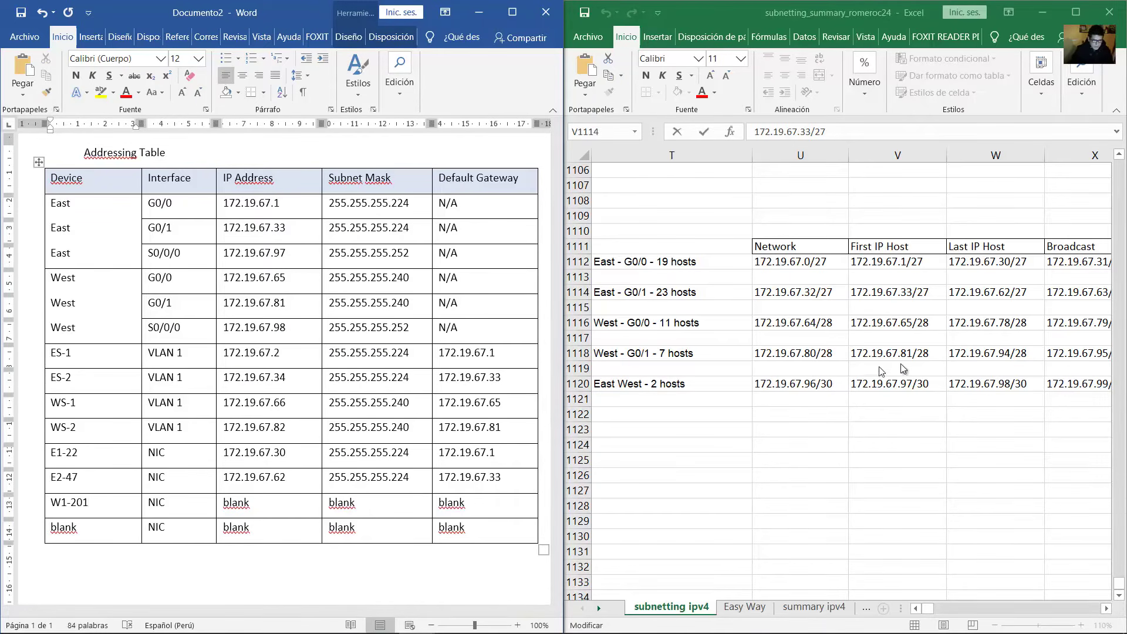
Find the West G0/0 subnet in Excel and copy its last IP host, 172.19.67.78, without the prefix into W1-201's IP address cell in Word.
{"action": "left_click", "coordinate": [990, 357]}
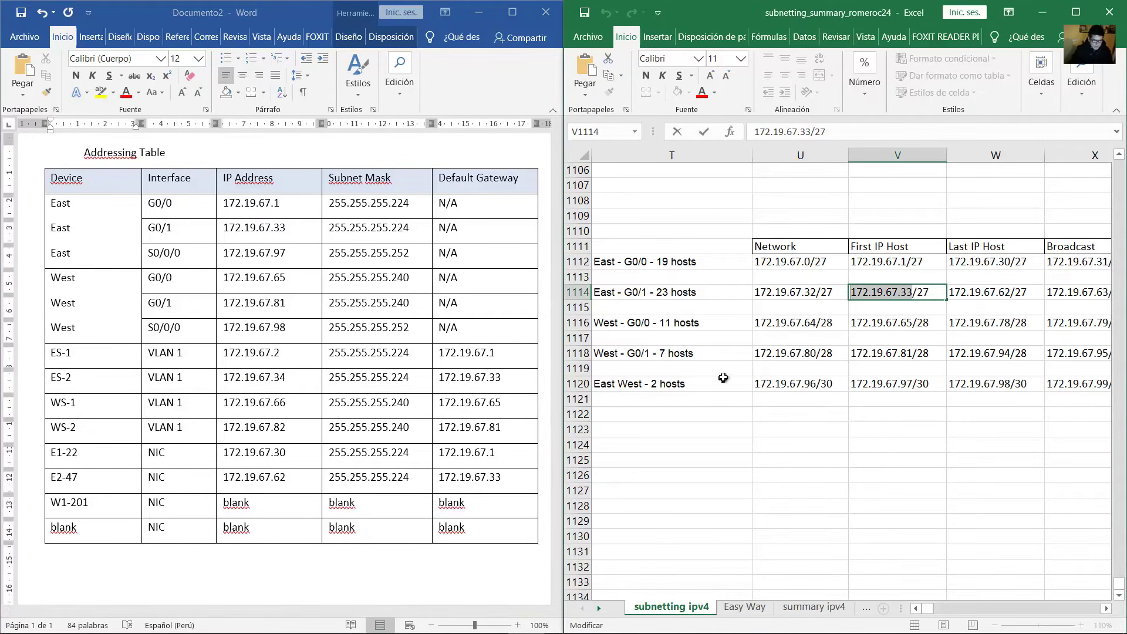
{"action": "double_click", "coordinate": [653, 323]}
{"action": "left_click_drag", "start_coordinate": [653, 322], "coordinate": [593, 322]}
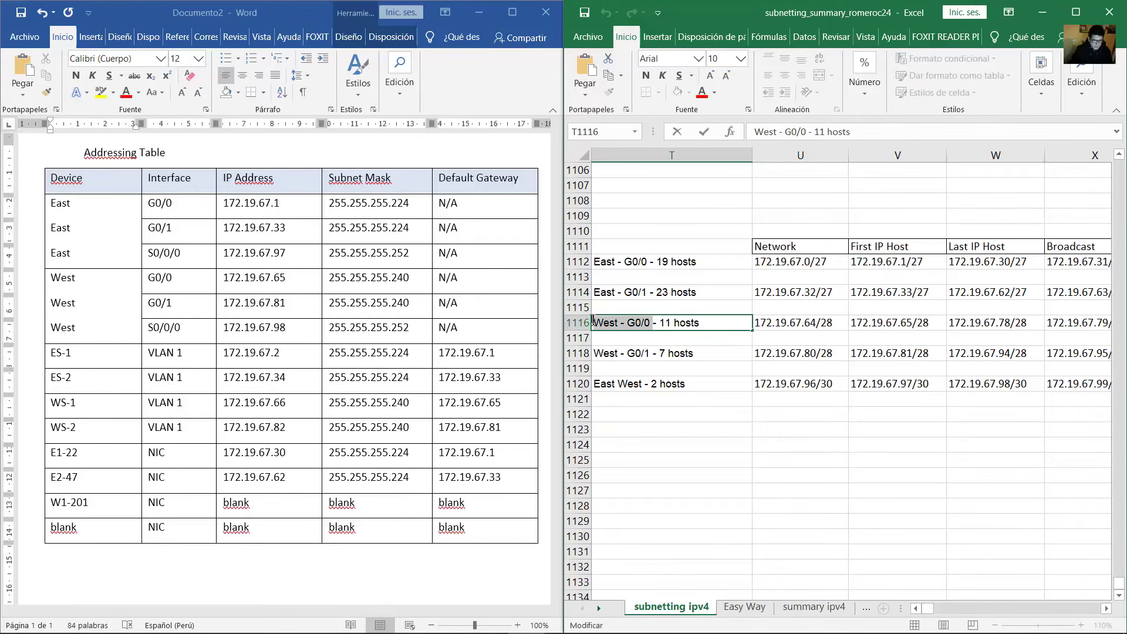
{"action": "double_click", "coordinate": [1008, 322]}
{"action": "left_click_drag", "start_coordinate": [1008, 322], "coordinate": [942, 322]}
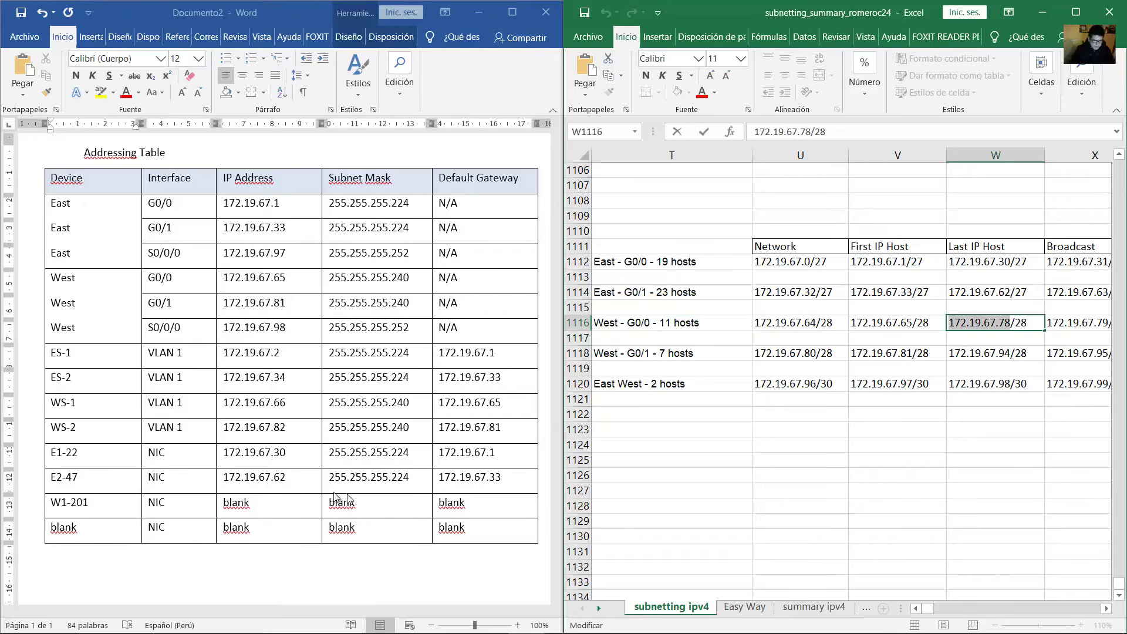
{"action": "left_click", "coordinate": [253, 505]}
{"action": "left_click_drag", "start_coordinate": [250, 504], "coordinate": [224, 503]}
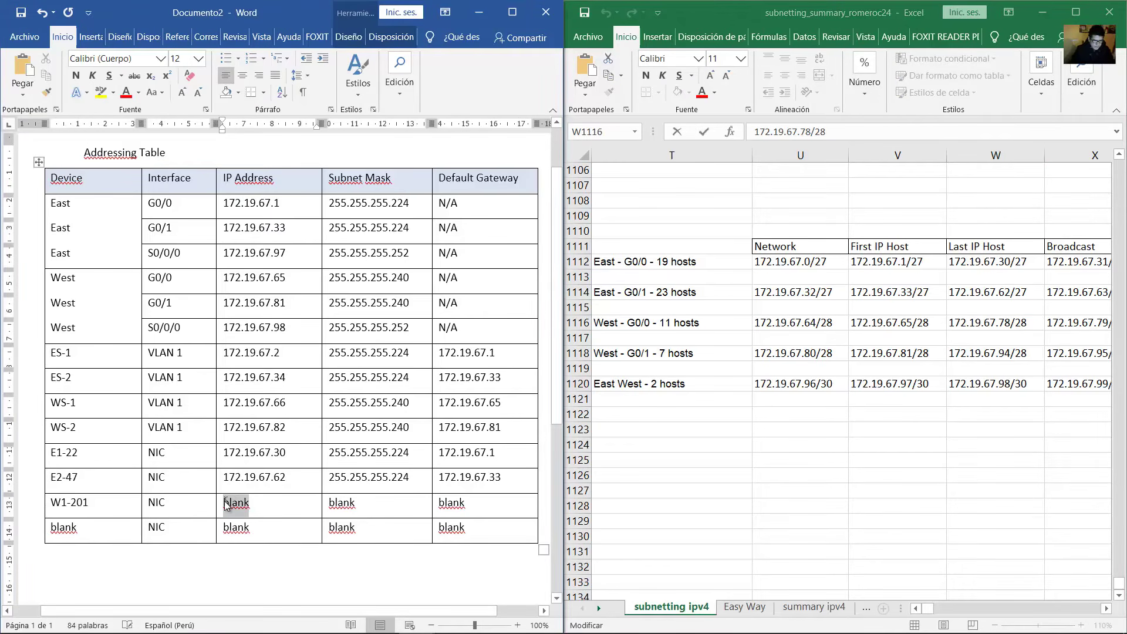
{"action": "key", "text": "ctrl+v"}
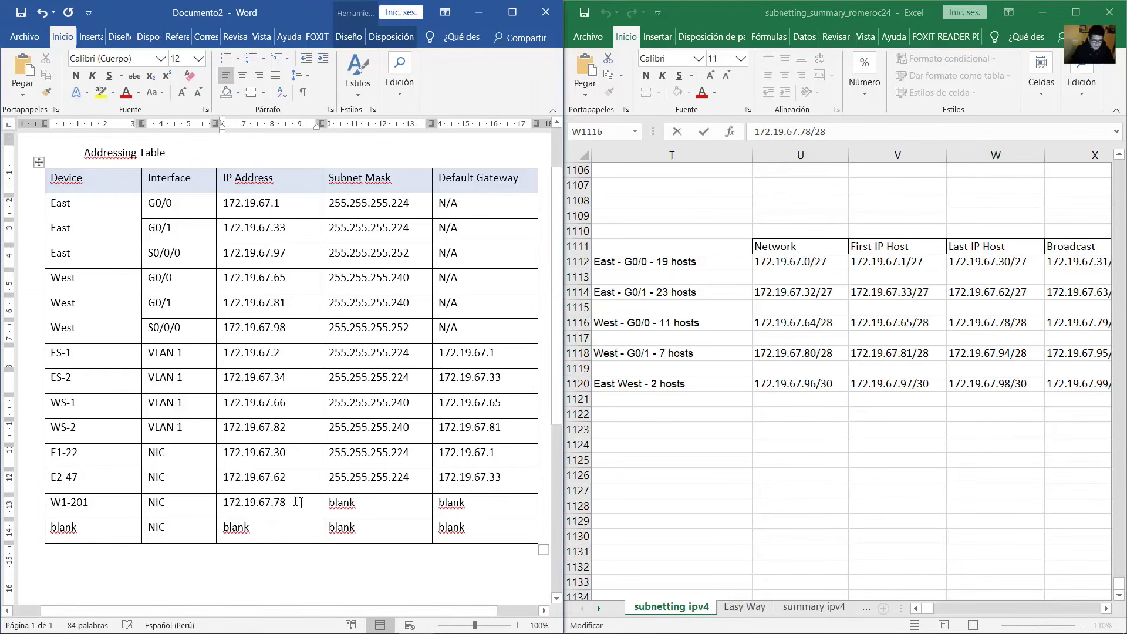
Set W1-201's default gateway to 172.19.67.65 by reusing the copied host address and replacing its last octet with 65.
{"action": "double_click", "coordinate": [454, 506]}
{"action": "key", "text": "ctrl+v"}
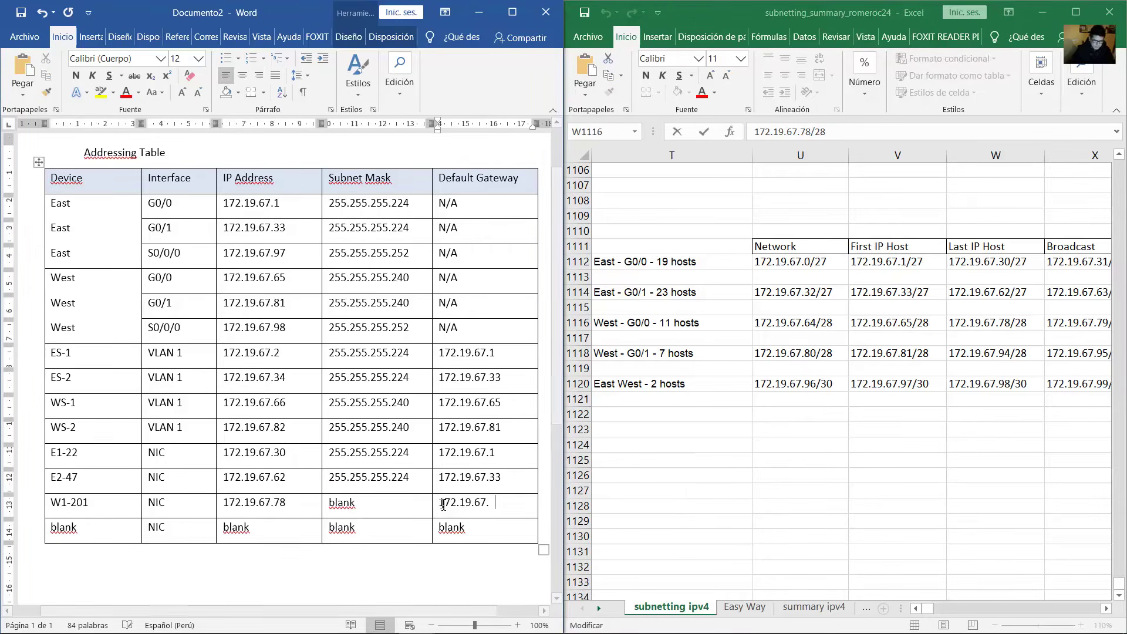
{"action": "key", "text": "BackSpace"}
{"action": "key", "text": "BackSpace"}
{"action": "type", "text": "65"}
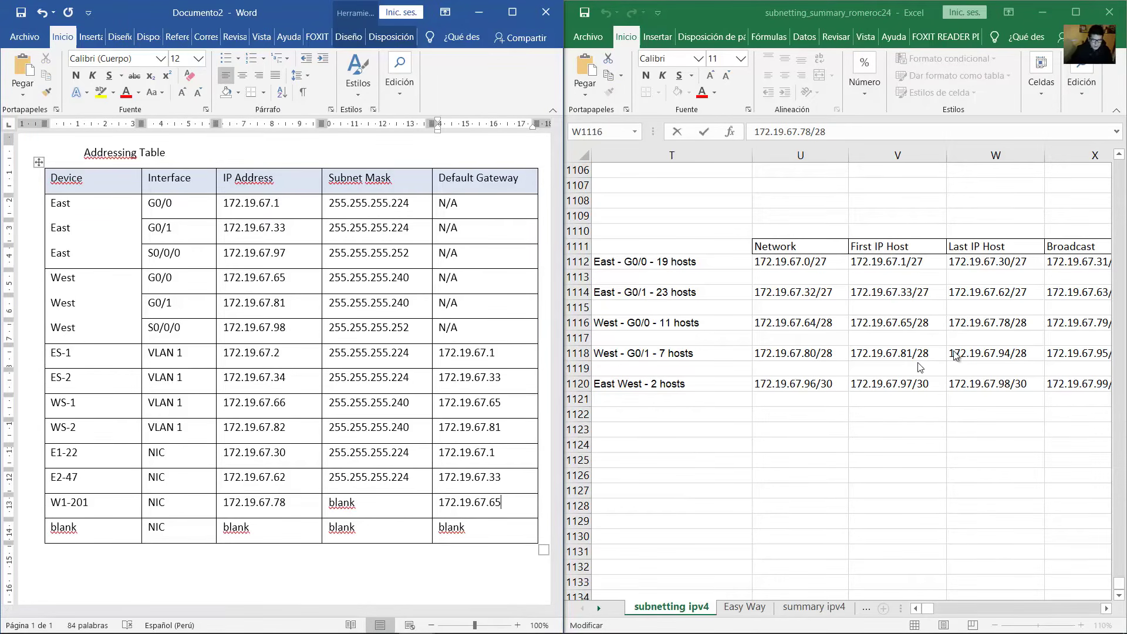
Check the West G0/0 prefix in Excel and set W1-201's subnet mask to 255.255.255.240, copied from the WS-1 row in Word.
{"action": "left_click", "coordinate": [800, 320]}
{"action": "left_click", "coordinate": [801, 320]}
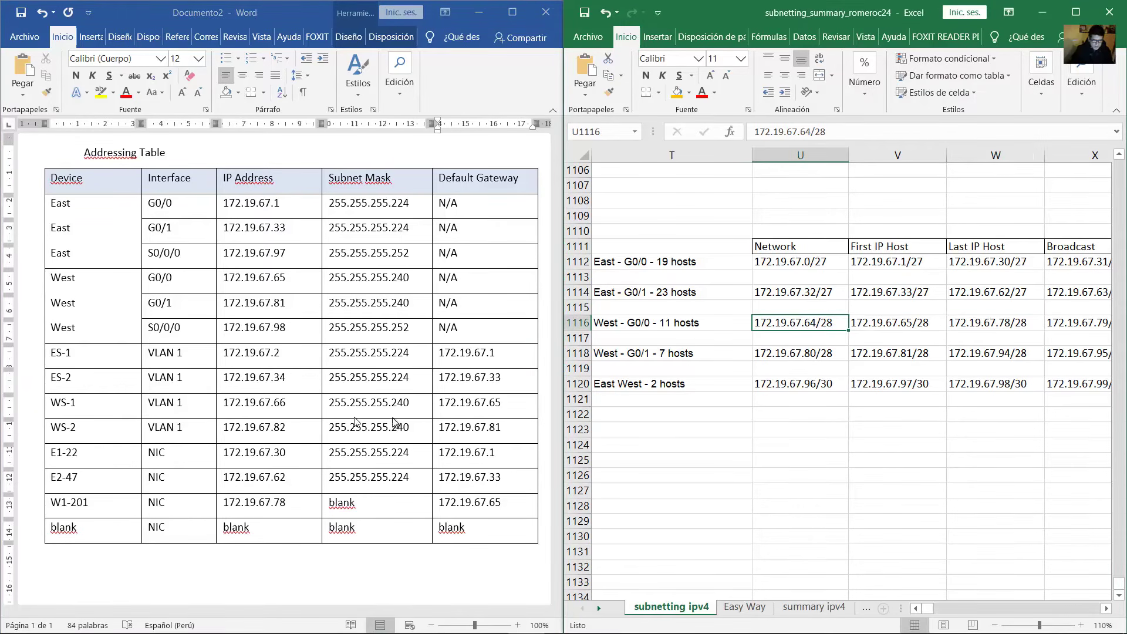
{"action": "left_click", "coordinate": [411, 405]}
{"action": "left_click_drag", "start_coordinate": [411, 405], "coordinate": [329, 407]}
{"action": "key", "text": "ctrl+c"}
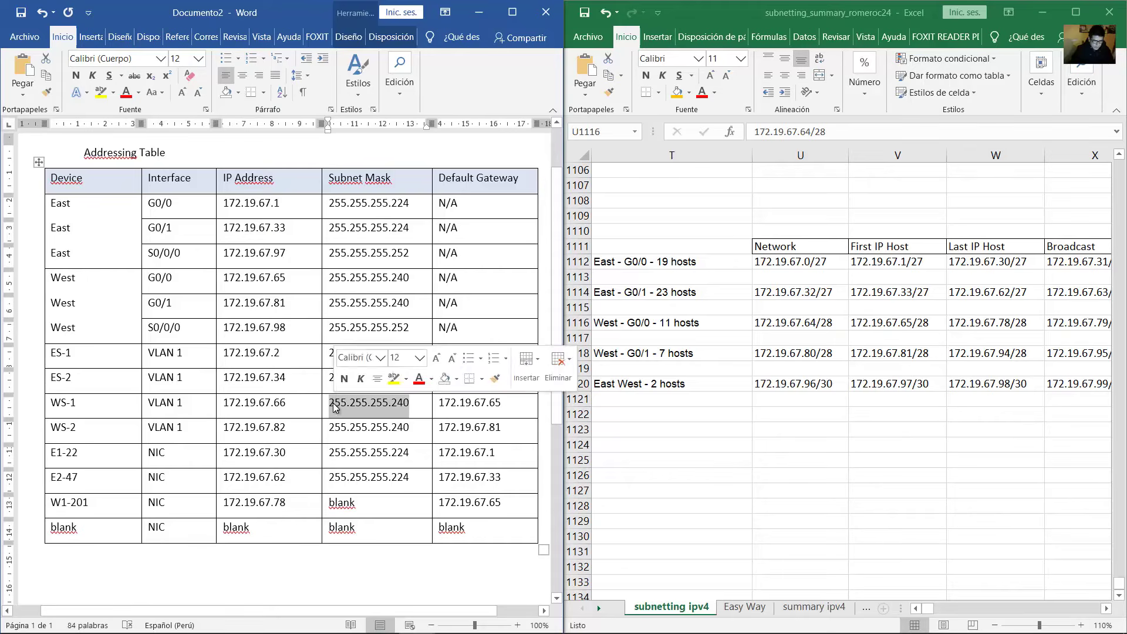
{"action": "double_click", "coordinate": [345, 507]}
{"action": "key", "text": "ctrl+v"}
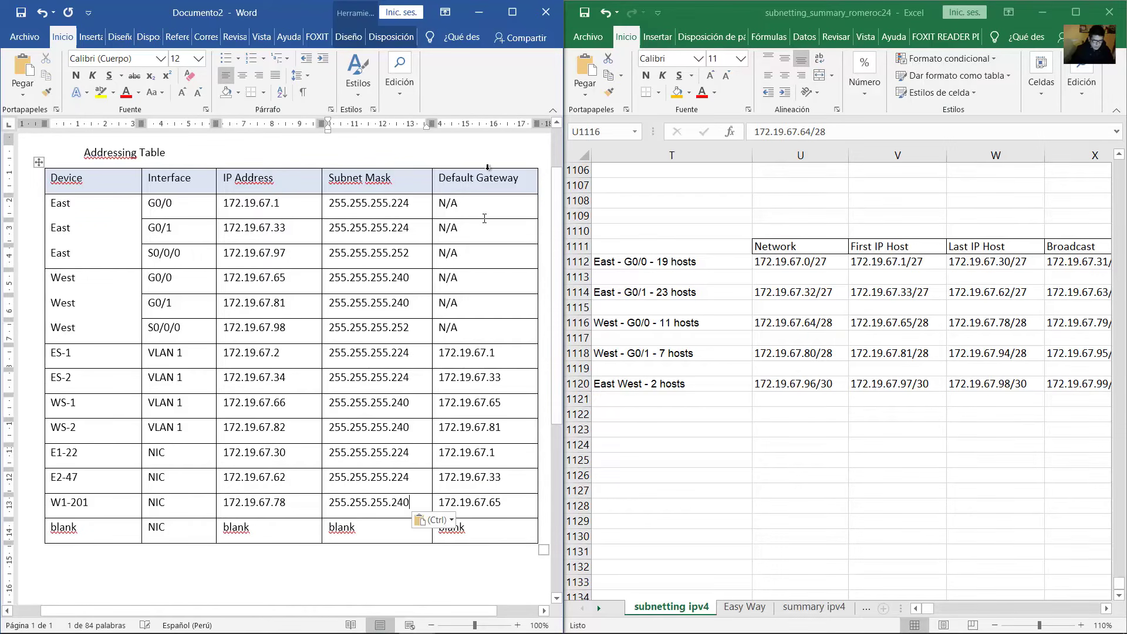
Check the 7-host LAN in the Packet Tracer topology and enter W2-87 as the device name in the last NIC row in Word.
{"action": "left_click", "coordinate": [453, 623]}
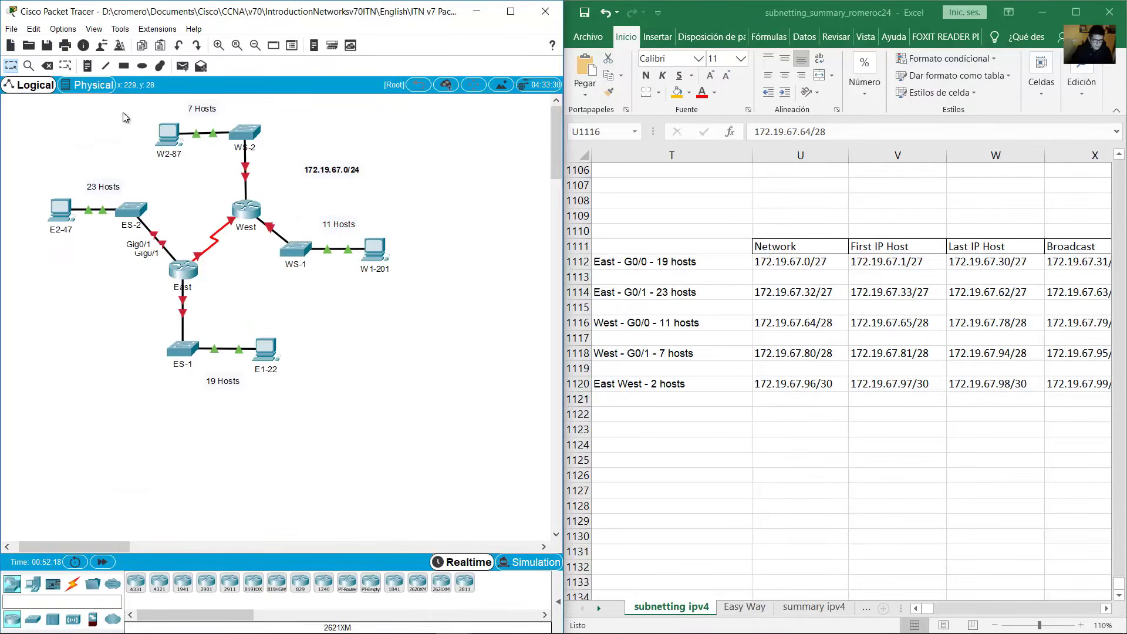
{"action": "left_click_drag", "start_coordinate": [122, 111], "coordinate": [186, 165]}
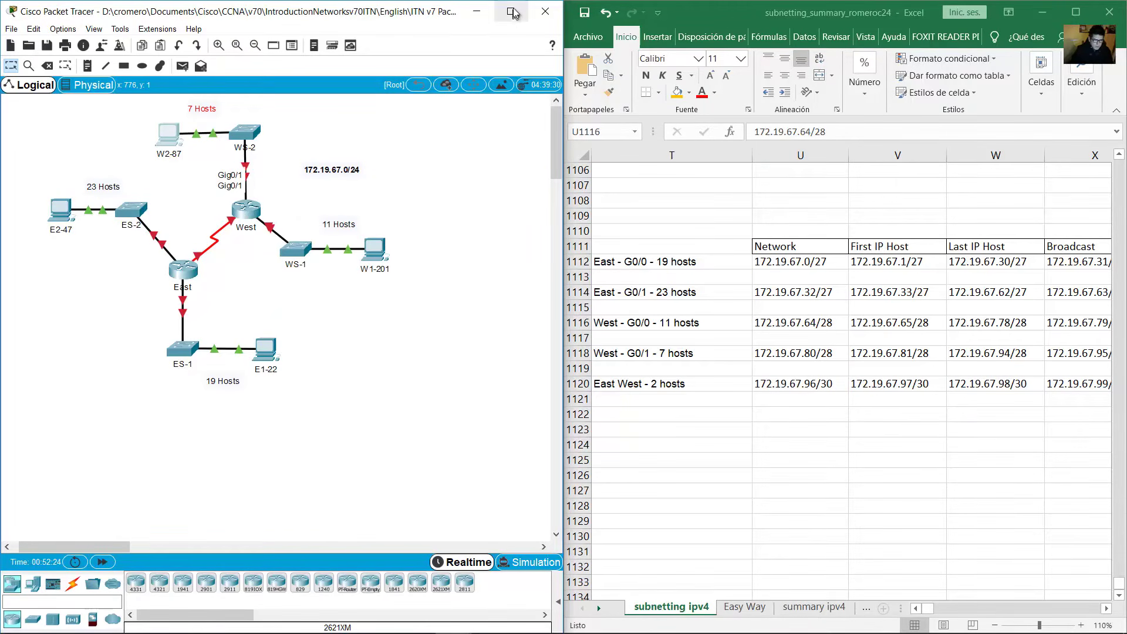
{"action": "left_click", "coordinate": [477, 11]}
{"action": "left_click_drag", "start_coordinate": [86, 535], "coordinate": [47, 527]}
{"action": "type", "text": "W"}
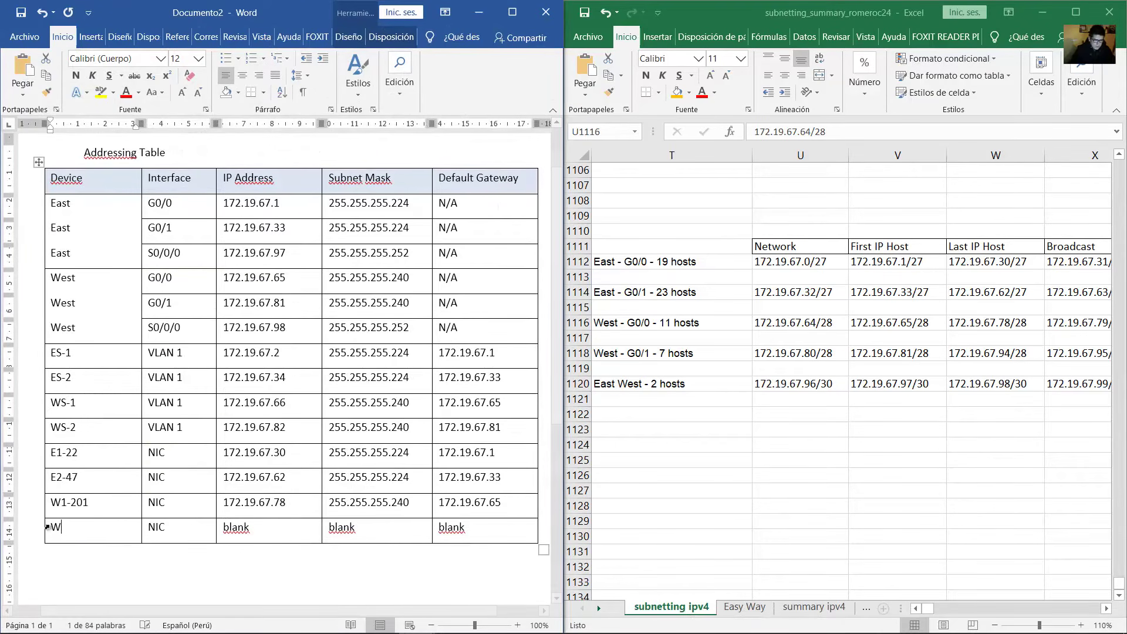
{"action": "type", "text": "2-"}
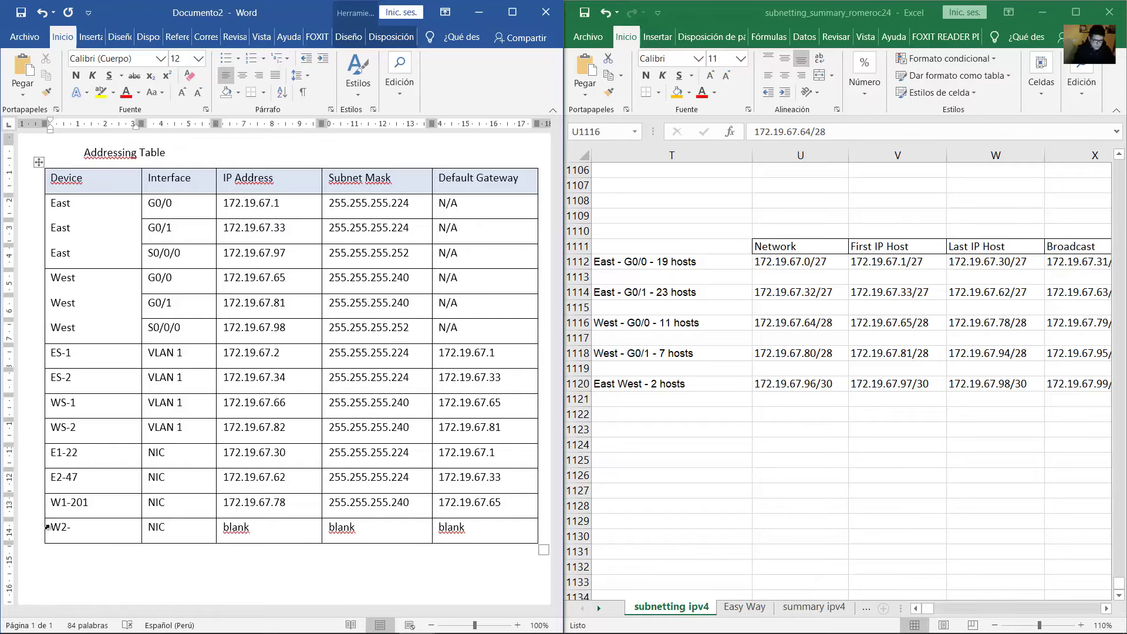
{"action": "type", "text": "82"}
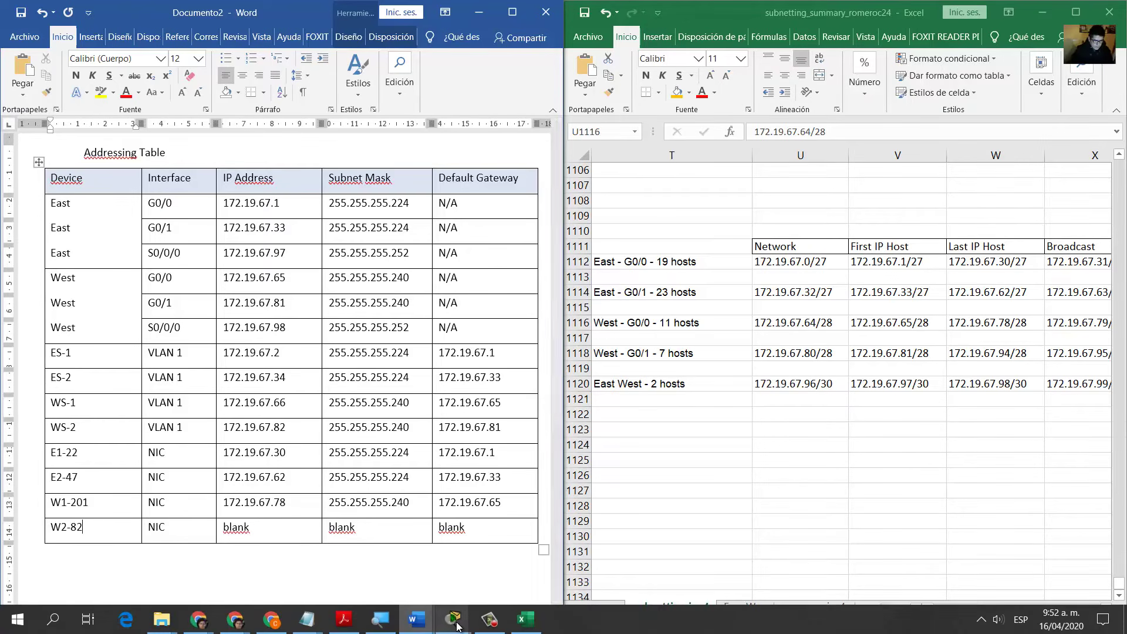
{"action": "mouse_move", "coordinate": [452, 623]}
{"action": "left_click", "coordinate": [497, 561]}
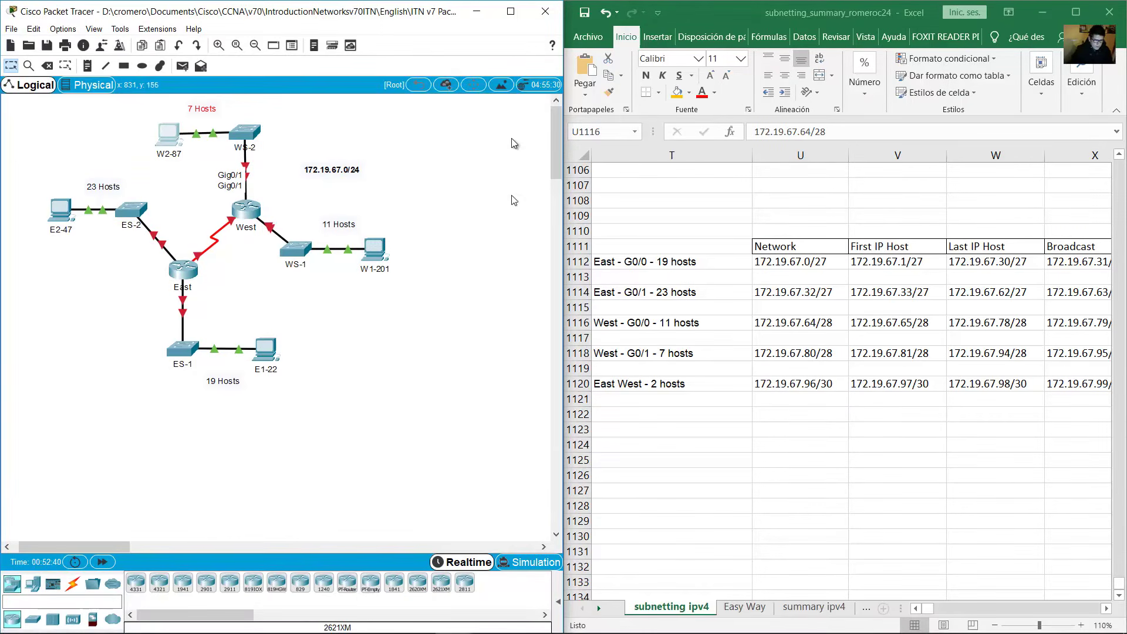
{"action": "left_click", "coordinate": [476, 12]}
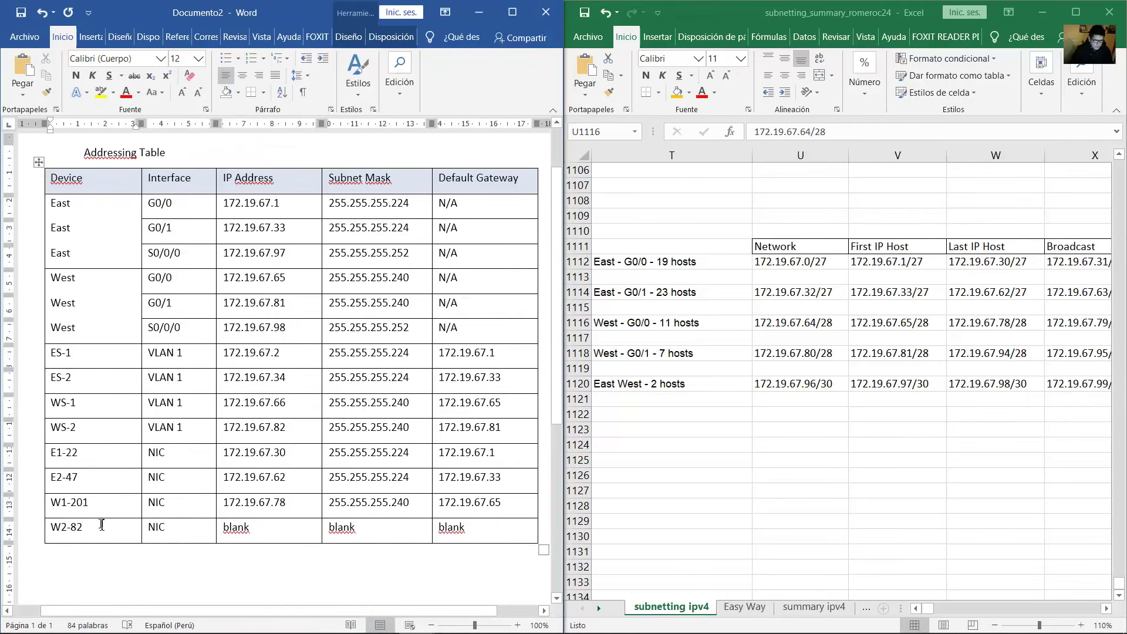
{"action": "key", "text": "BackSpace"}
{"action": "type", "text": "7"}
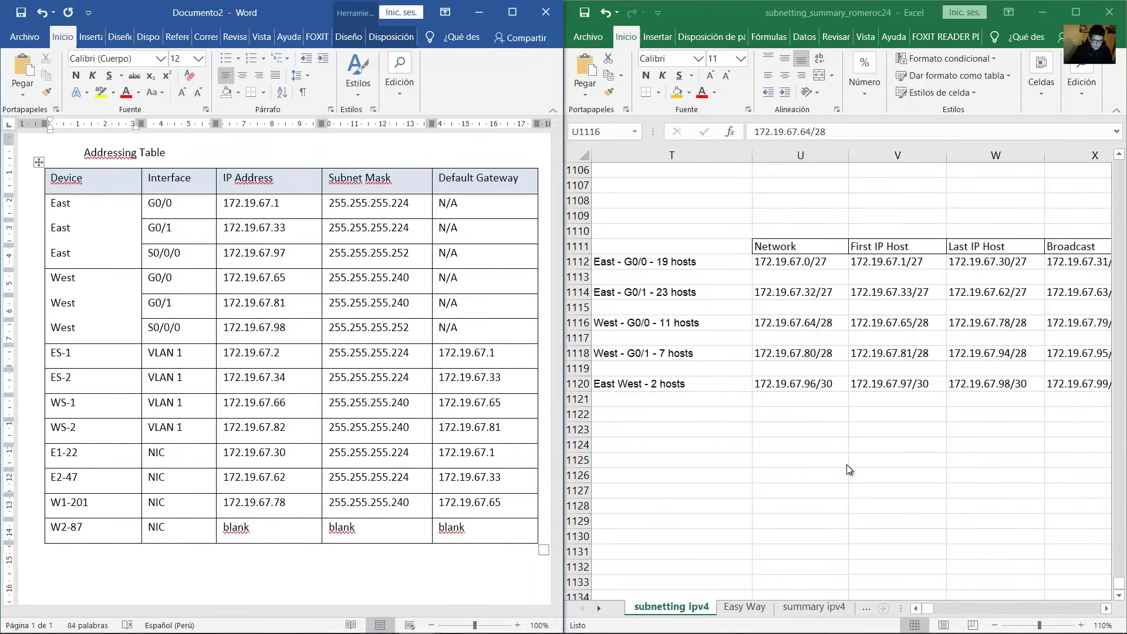
Find the West G0/1 subnet in Excel and copy its last IP host, 172.19.67.94, without the prefix into W2-87's IP address cell in Word.
{"action": "left_click", "coordinate": [654, 352]}
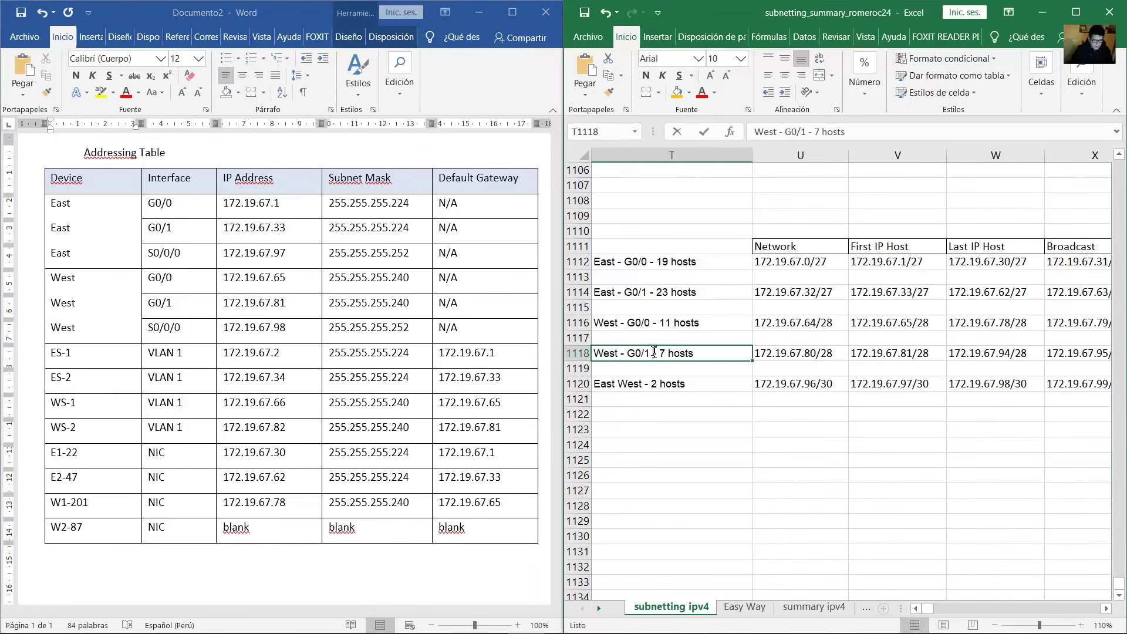
{"action": "left_click_drag", "start_coordinate": [997, 359], "coordinate": [949, 353]}
{"action": "key", "text": "ctrl+c"}
{"action": "double_click", "coordinate": [1012, 353]}
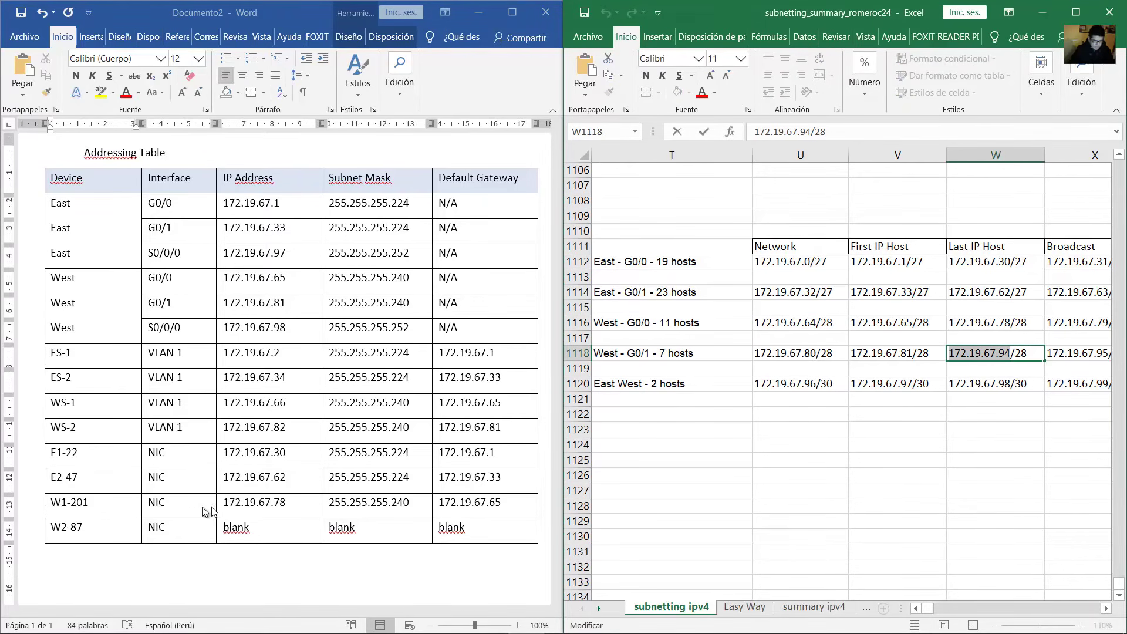
{"action": "left_click", "coordinate": [260, 540]}
{"action": "double_click", "coordinate": [241, 528]}
{"action": "key", "text": "ctrl+v"}
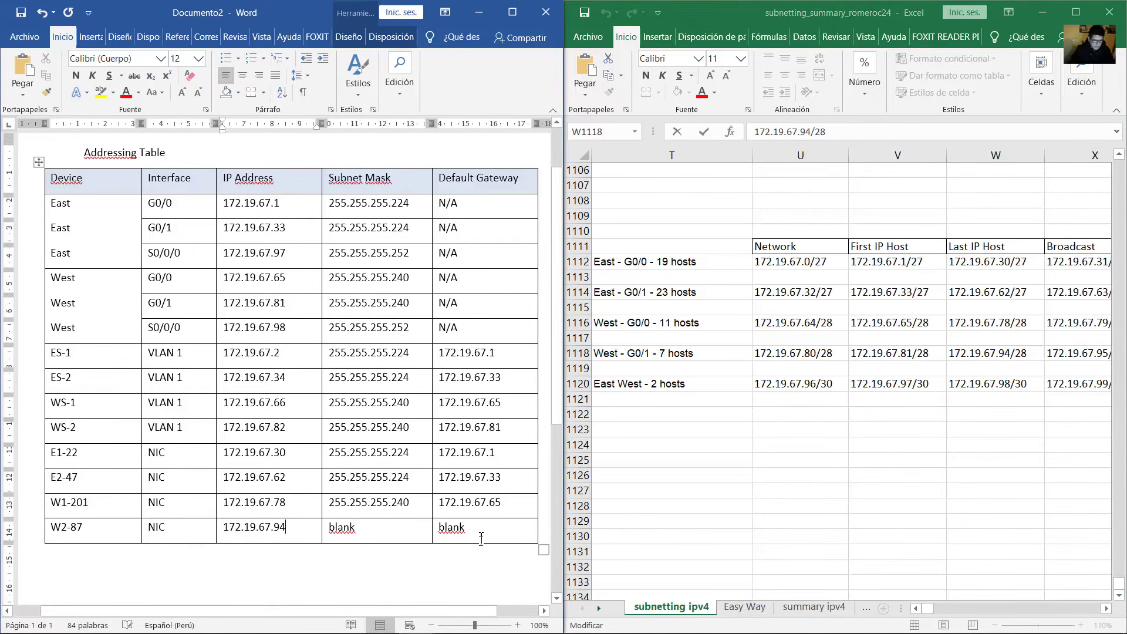
Set W2-87's default gateway to 172.19.67.81 by reusing the copied host address, and check it against West G0/1's first IP host in Excel.
{"action": "left_click_drag", "start_coordinate": [482, 535], "coordinate": [439, 528]}
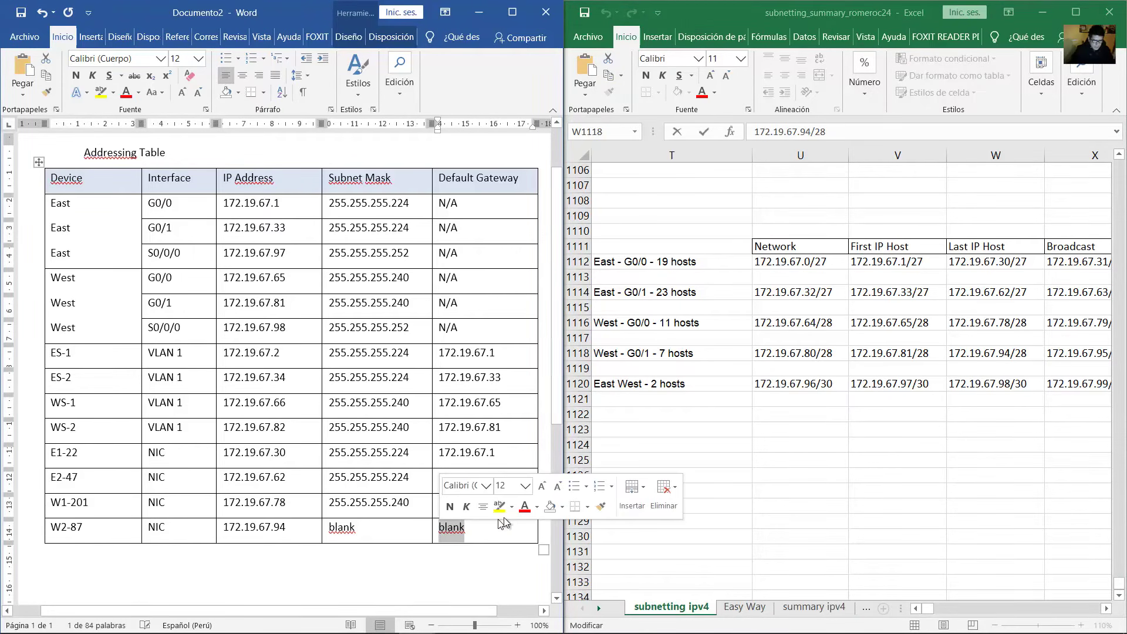
{"action": "key", "text": "ctrl+v"}
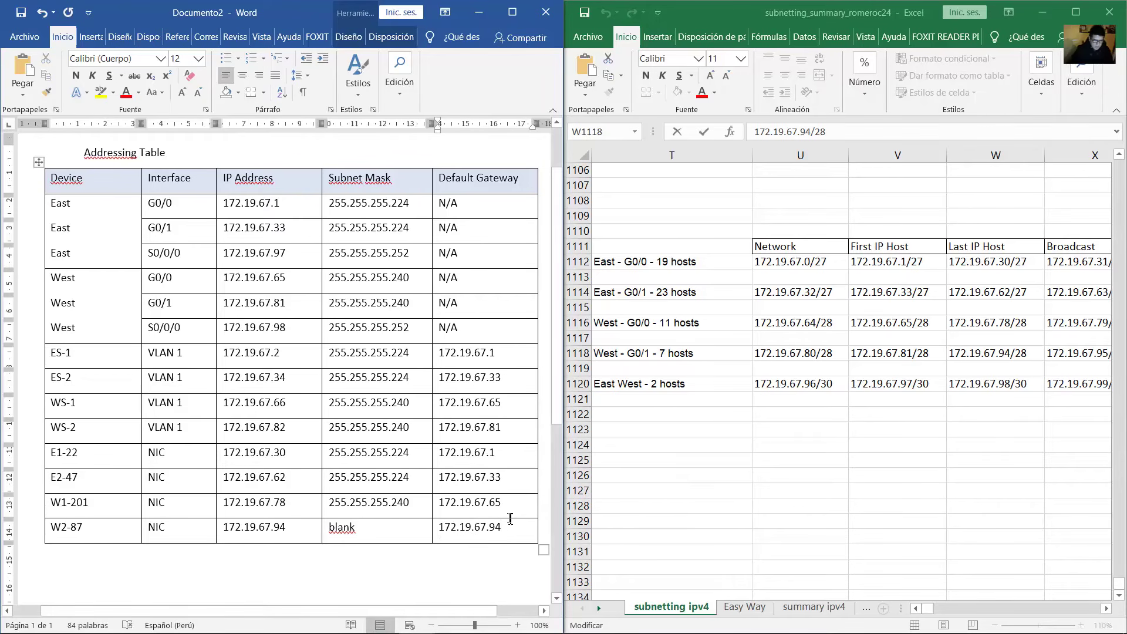
{"action": "key", "text": "BackSpace"}
{"action": "key", "text": "BackSpace"}
{"action": "left_click", "coordinate": [901, 323]}
{"action": "left_click", "coordinate": [901, 353]}
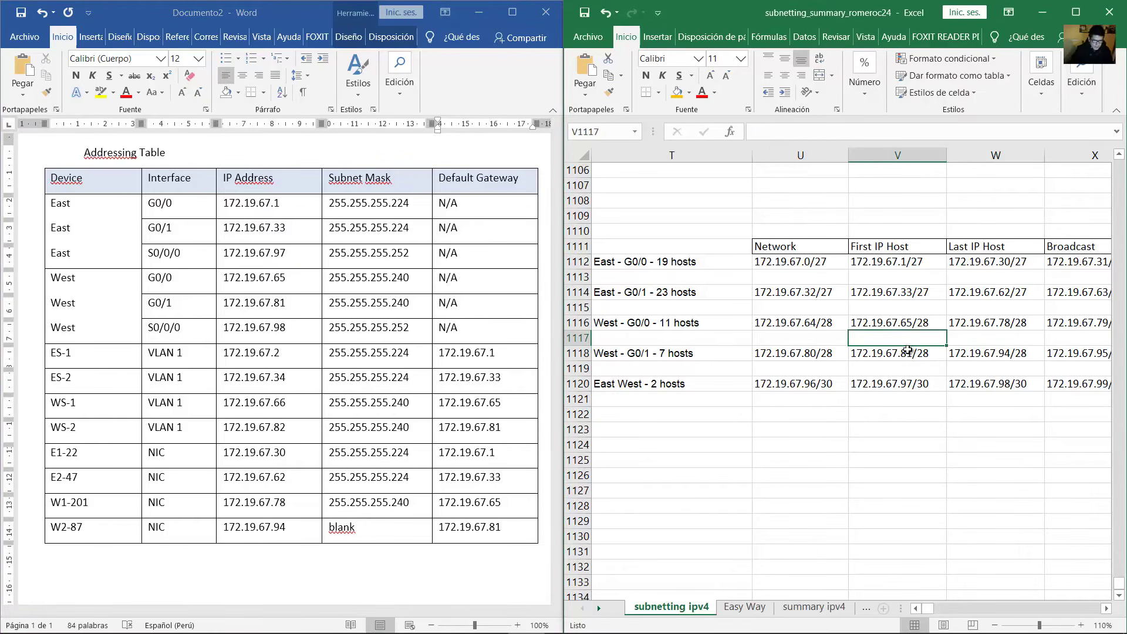
Set W2-87's subnet mask to 255.255.255.240, copied from the W1-201 row in Word.
{"action": "left_click", "coordinate": [399, 509]}
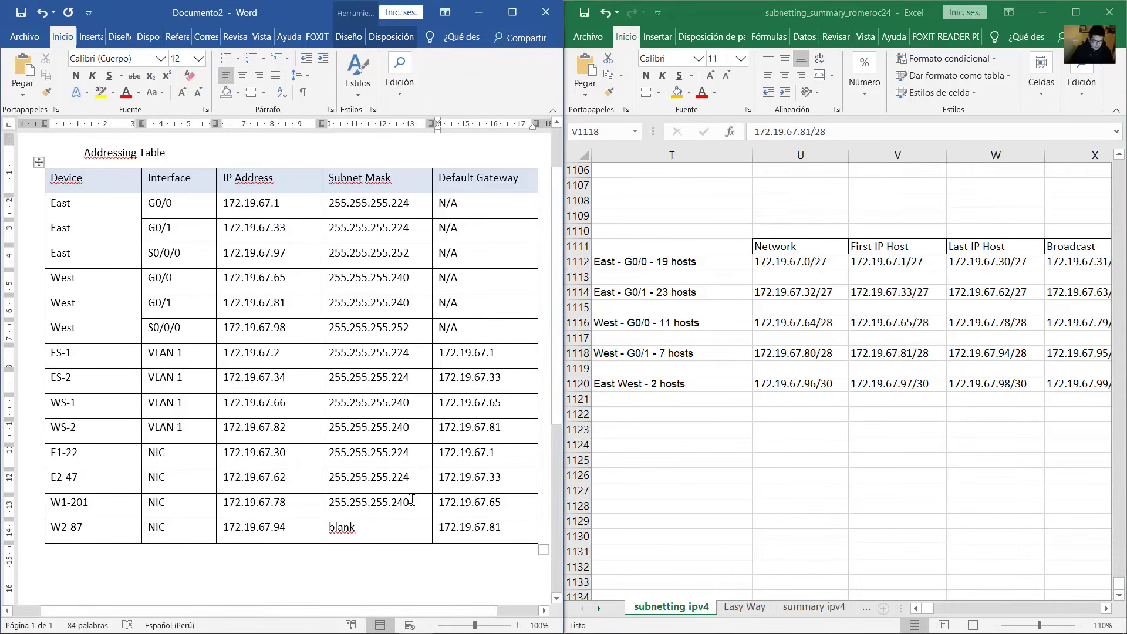
{"action": "double_click", "coordinate": [410, 503]}
{"action": "key", "text": "ctrl+c"}
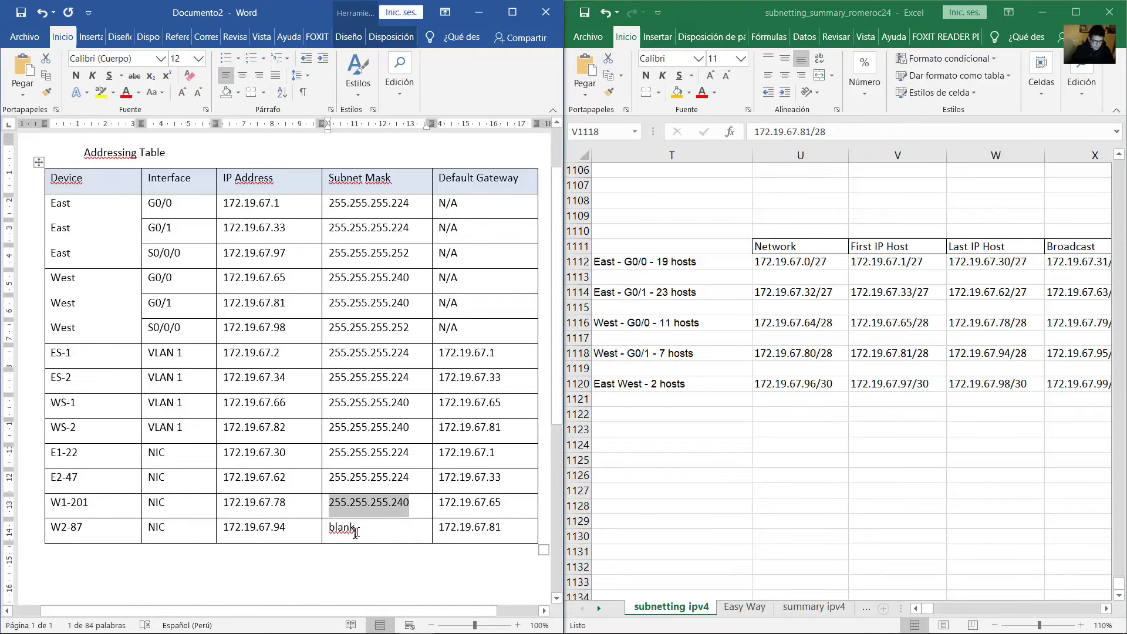
{"action": "double_click", "coordinate": [343, 528]}
{"action": "key", "text": "ctrl+v"}
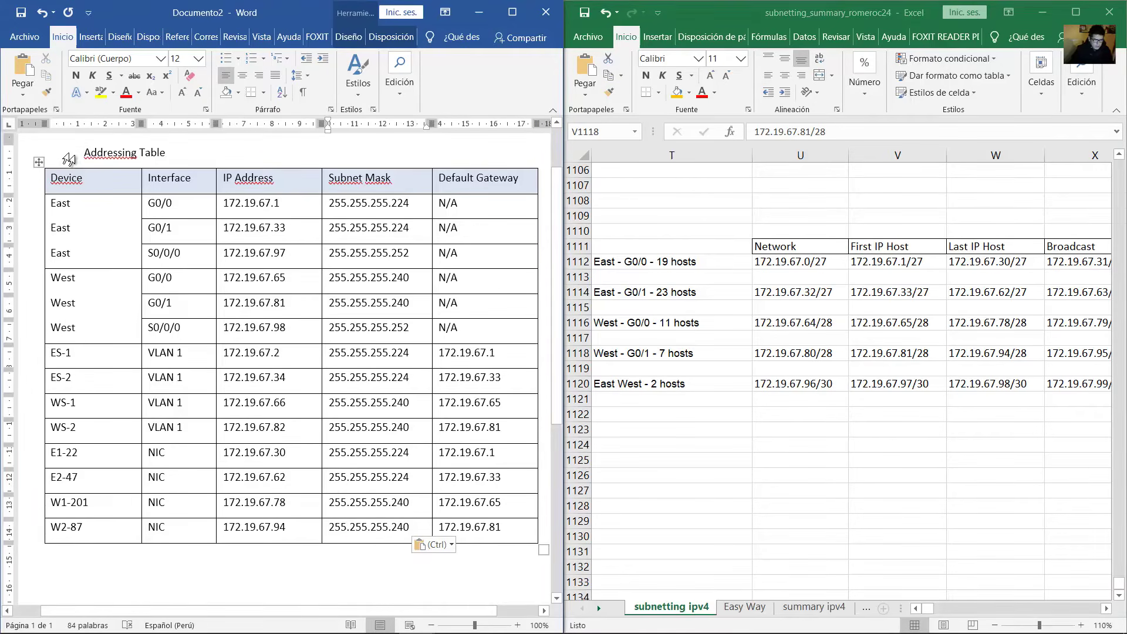
Review the completed addressing table in Word and switch to the PT Activity instructions.
{"action": "left_click_drag", "start_coordinate": [83, 154], "coordinate": [447, 528]}
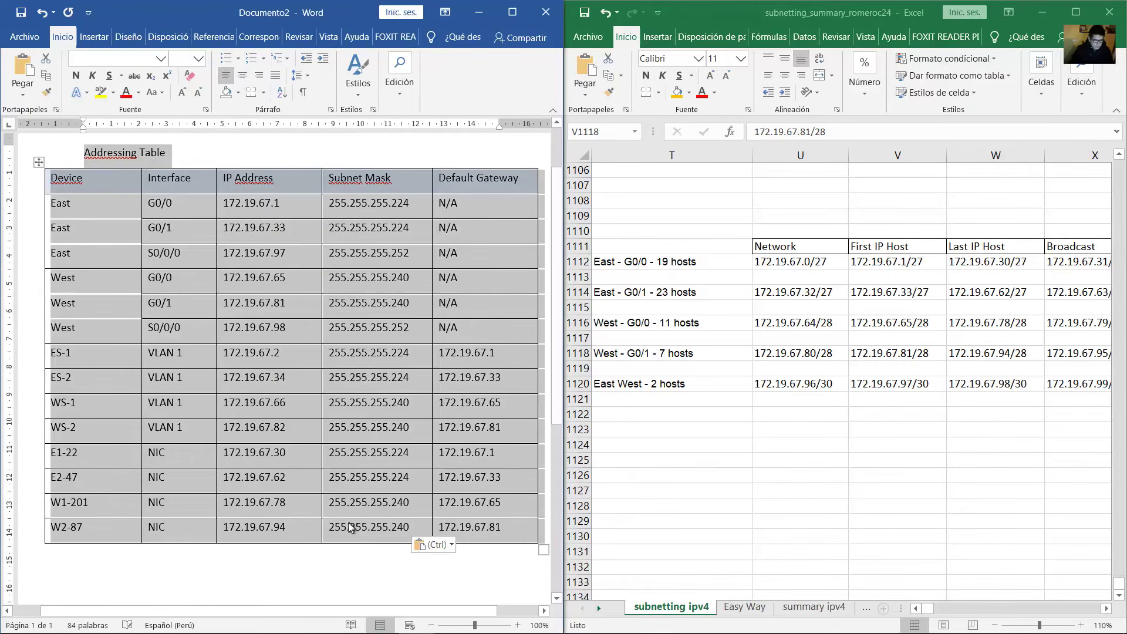
{"action": "left_click", "coordinate": [350, 526]}
{"action": "mouse_move", "coordinate": [462, 629]}
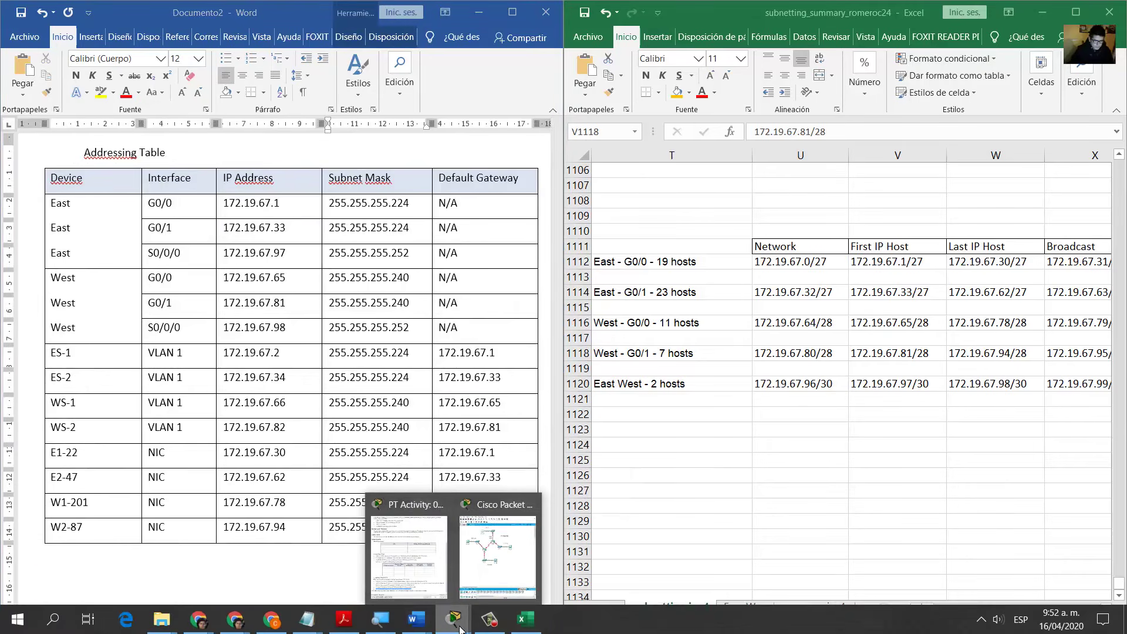
{"action": "left_click", "coordinate": [412, 583]}
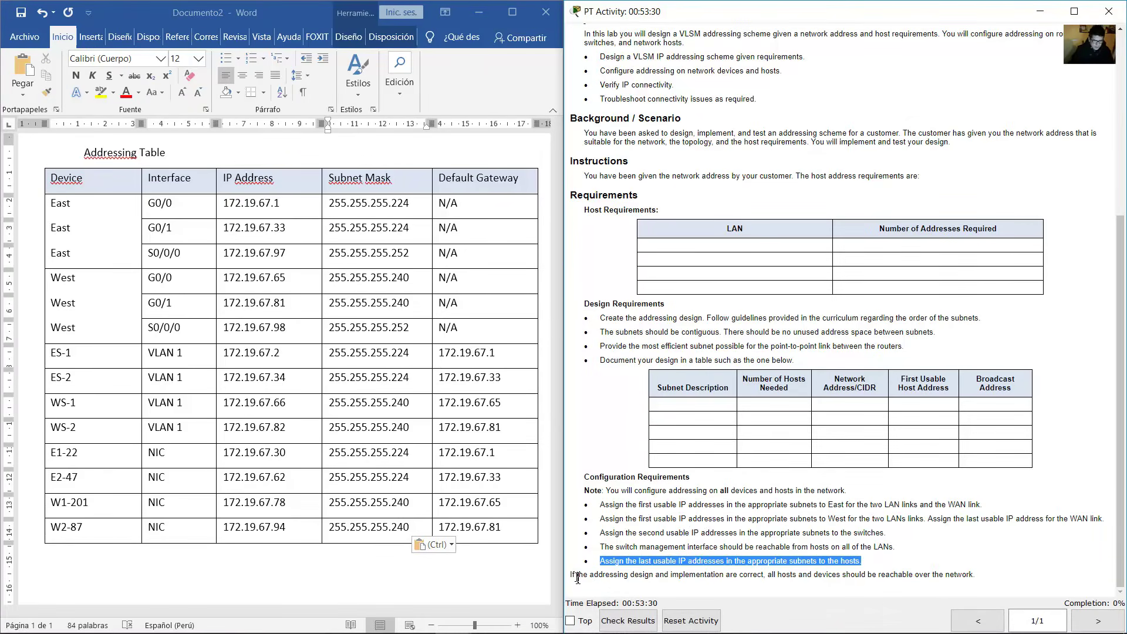
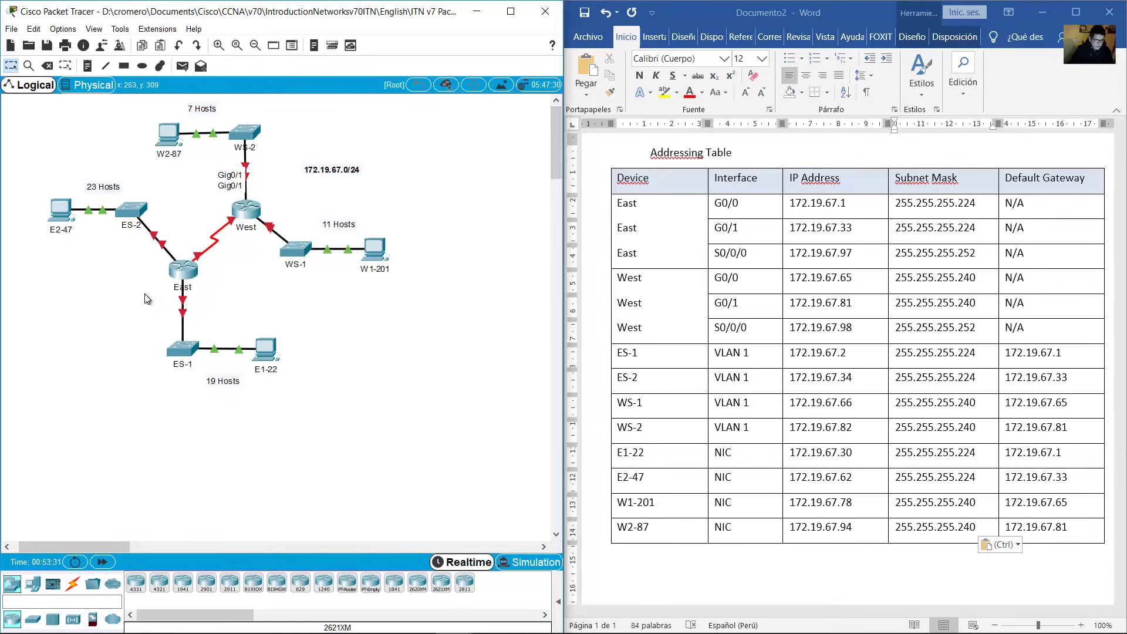
Open the East router's CLI in Packet Tracer, widen its window below the topology and start the console session.
{"action": "left_click", "coordinate": [182, 270]}
{"action": "left_click_drag", "start_coordinate": [597, 137], "coordinate": [220, 276]}
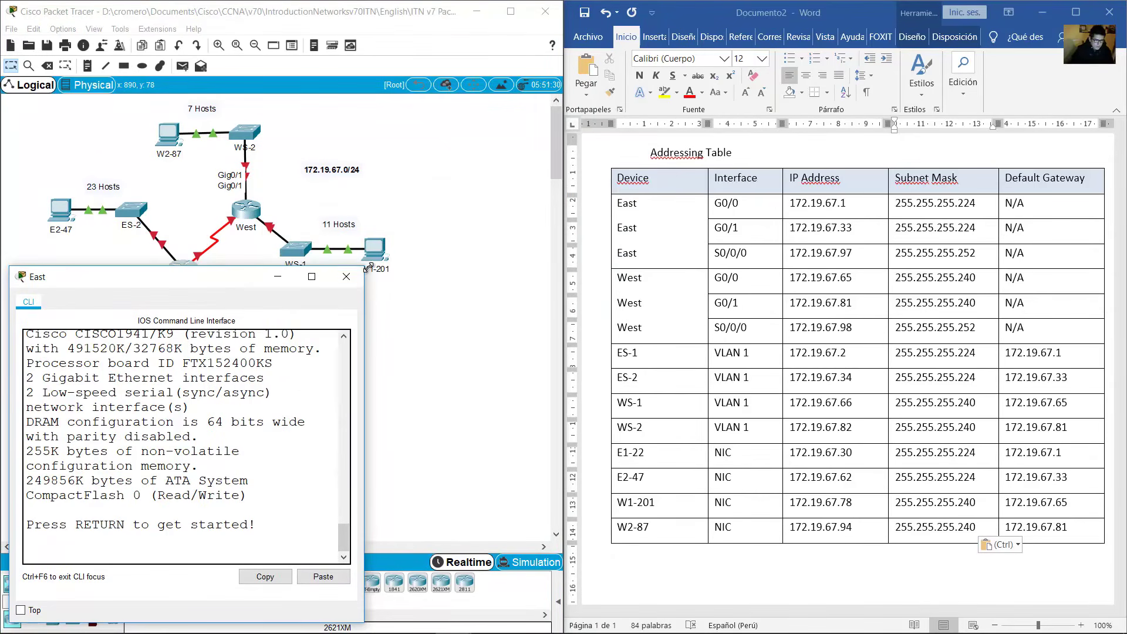
{"action": "left_click_drag", "start_coordinate": [364, 272], "coordinate": [552, 287]}
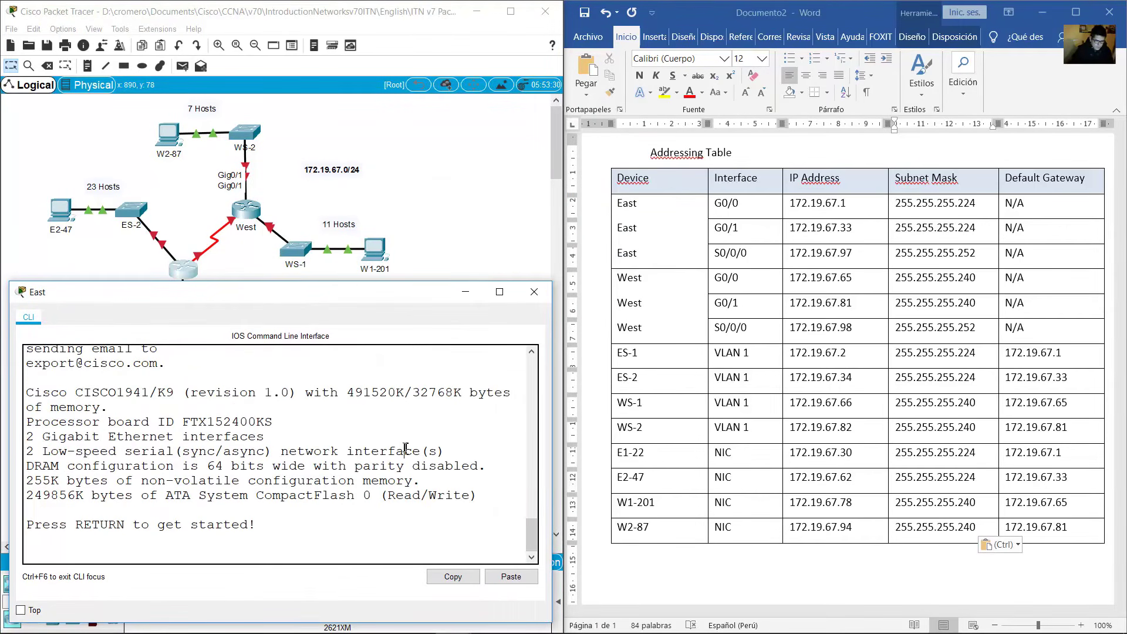
{"action": "key", "text": "Return"}
Check East's interface rows in the Word addressing table and enter global configuration mode on East with en and conf term.
{"action": "left_click", "coordinate": [674, 213]}
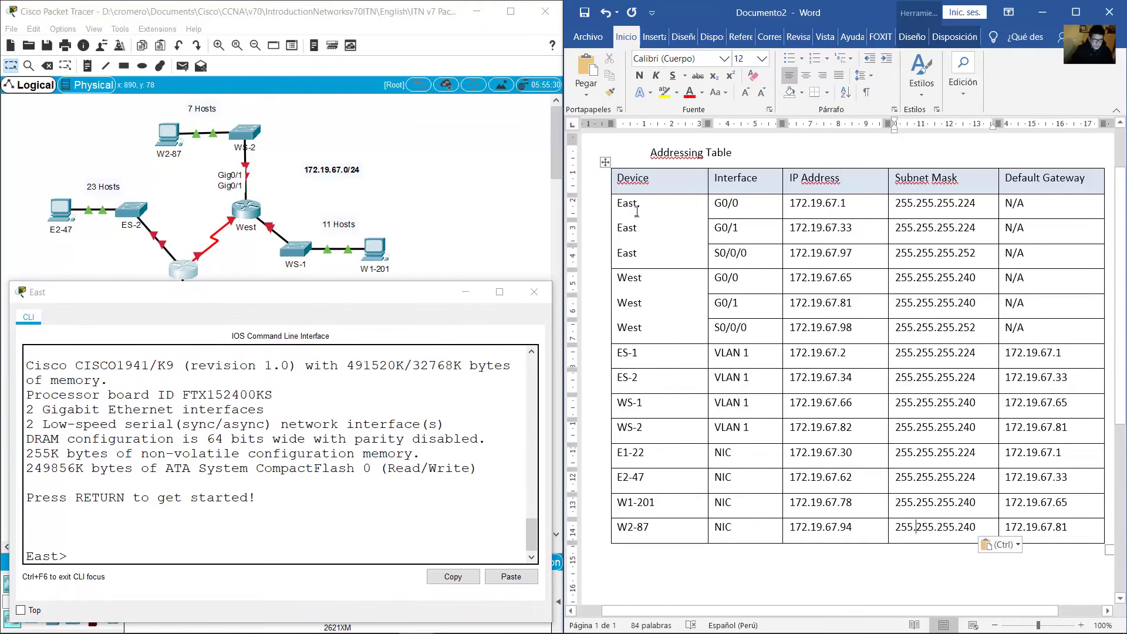
{"action": "left_click_drag", "start_coordinate": [629, 203], "coordinate": [826, 253]}
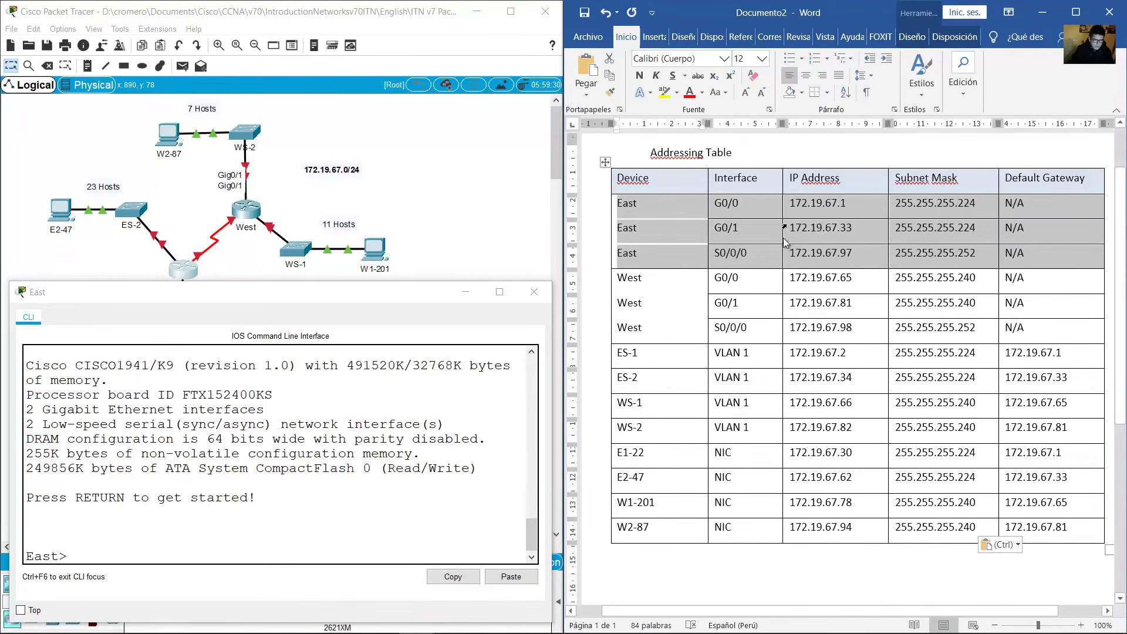
{"action": "left_click", "coordinate": [312, 533]}
{"action": "type", "text": "en"}
{"action": "key", "text": "Return"}
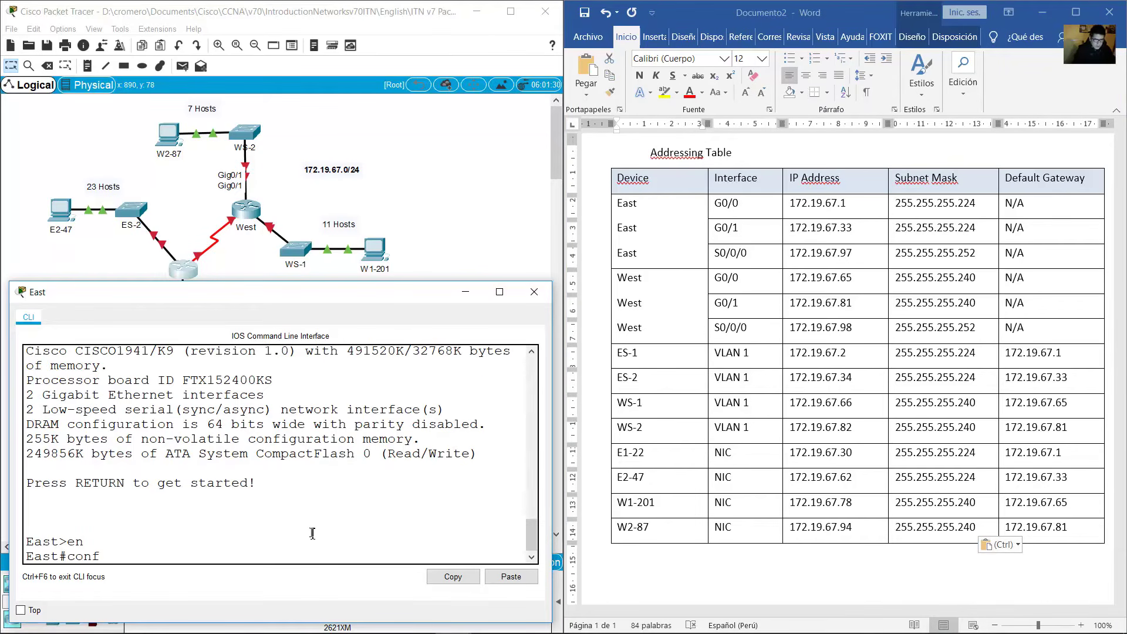
{"action": "type", "text": "conf term"}
{"action": "key", "text": "Return"}
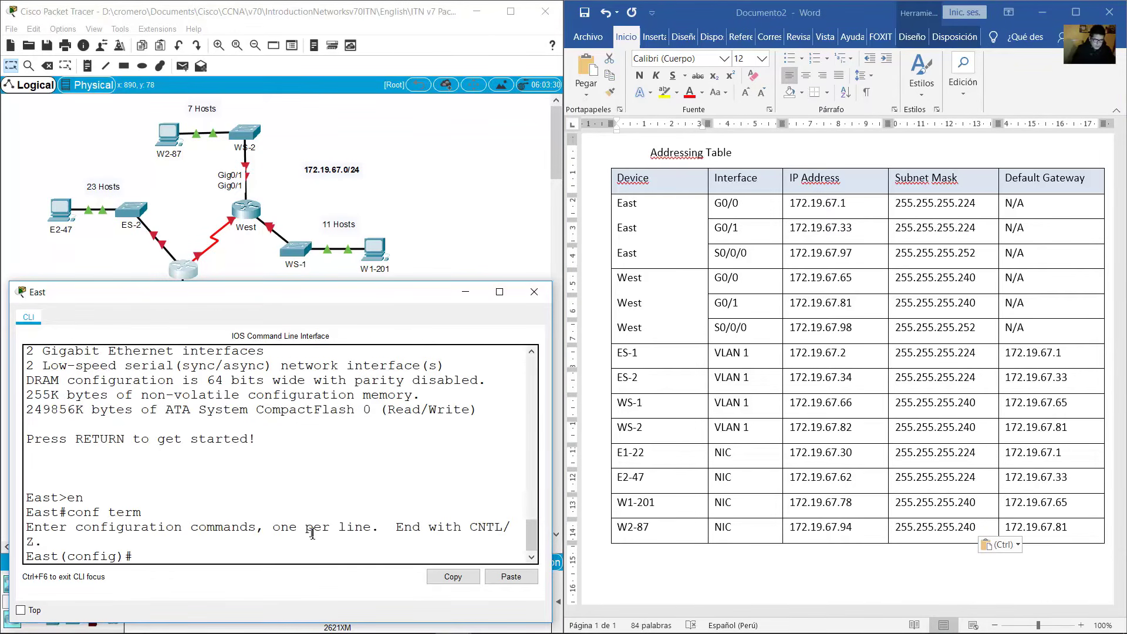
Configure East's g0/0 interface with IP address 172.19.67.1 and mask 255.255.255.224, and enable it with no shutdown.
{"action": "type", "text": "int g0/0"}
{"action": "key", "text": "Return"}
{"action": "type", "text": "ip address "}
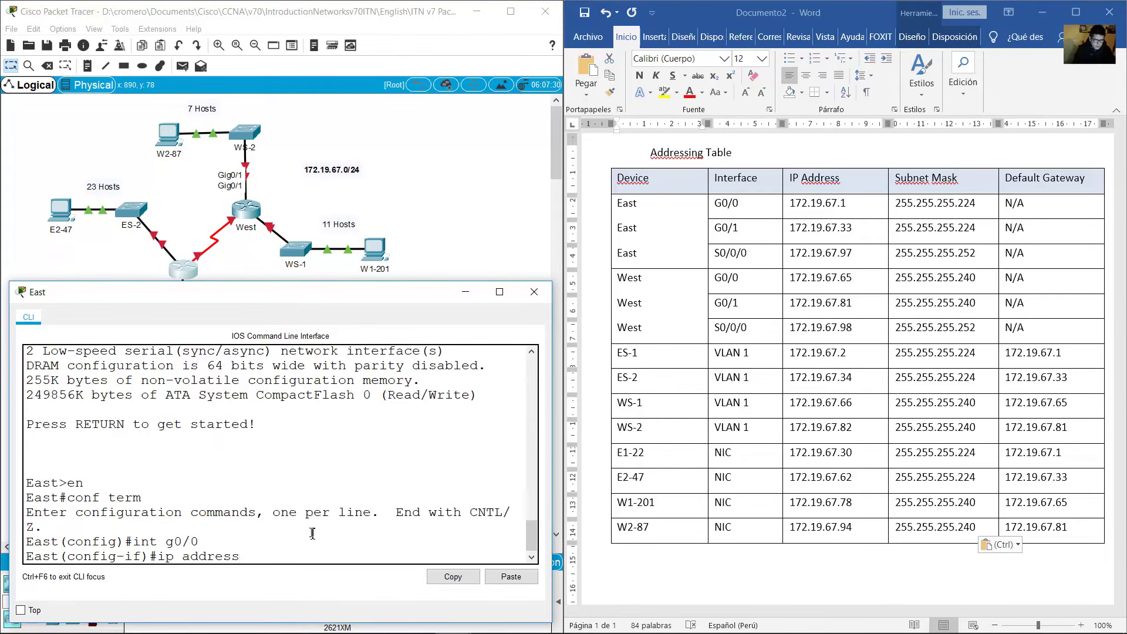
{"action": "type", "text": "172.19.67.1 255.255.255.224"}
{"action": "key", "text": "Return"}
{"action": "type", "text": "no shutdown"}
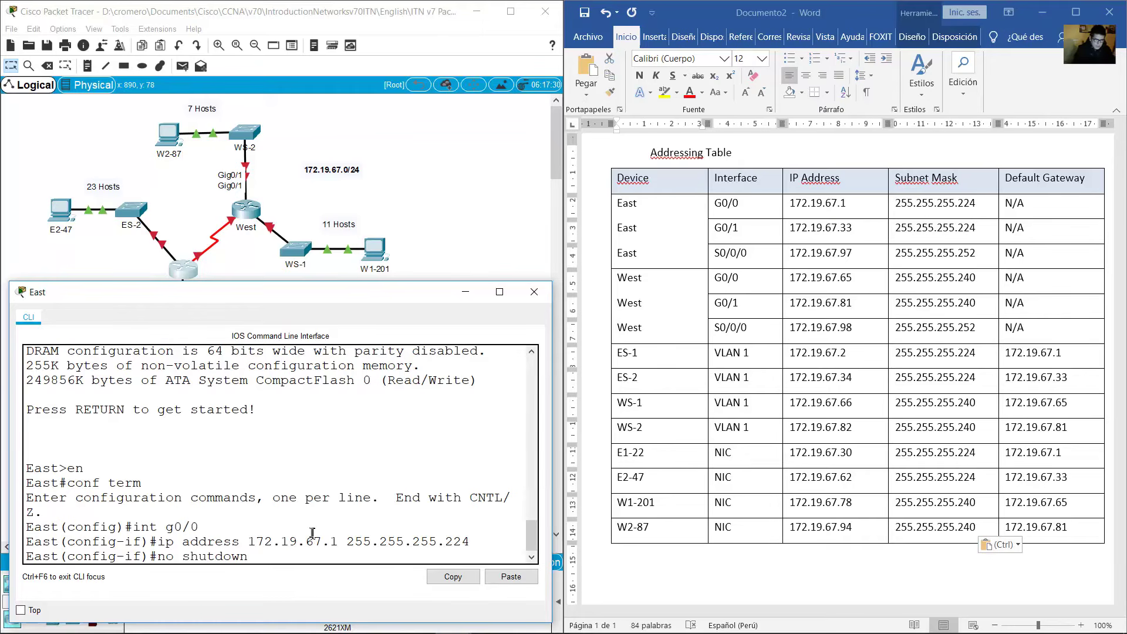
{"action": "key", "text": "Return"}
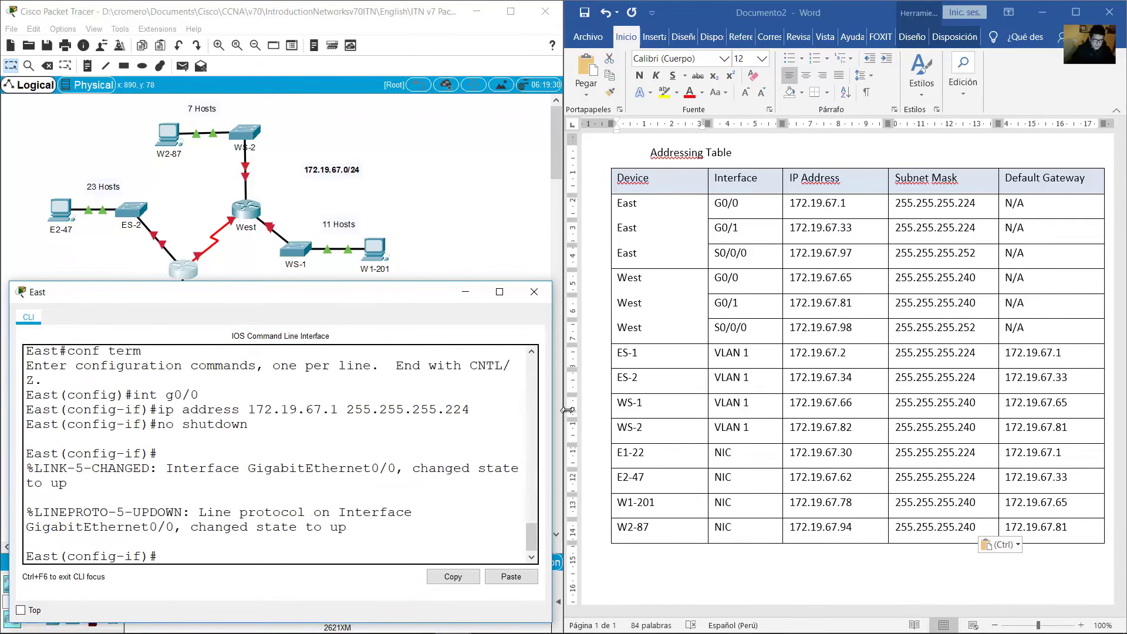
Configure East's g0/1 interface with IP address 172.19.67.33 and mask 255.255.255.224, and enable it with no shutdown.
{"action": "left_click_drag", "start_coordinate": [705, 228], "coordinate": [724, 228]}
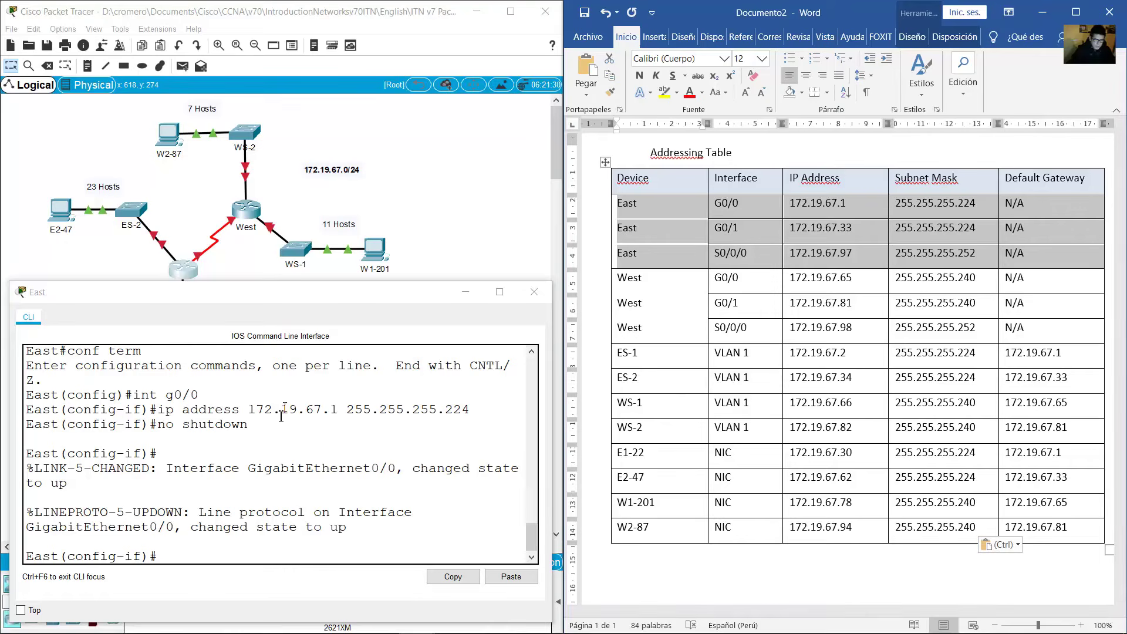
{"action": "left_click", "coordinate": [277, 459]}
{"action": "type", "text": "int g0/"}
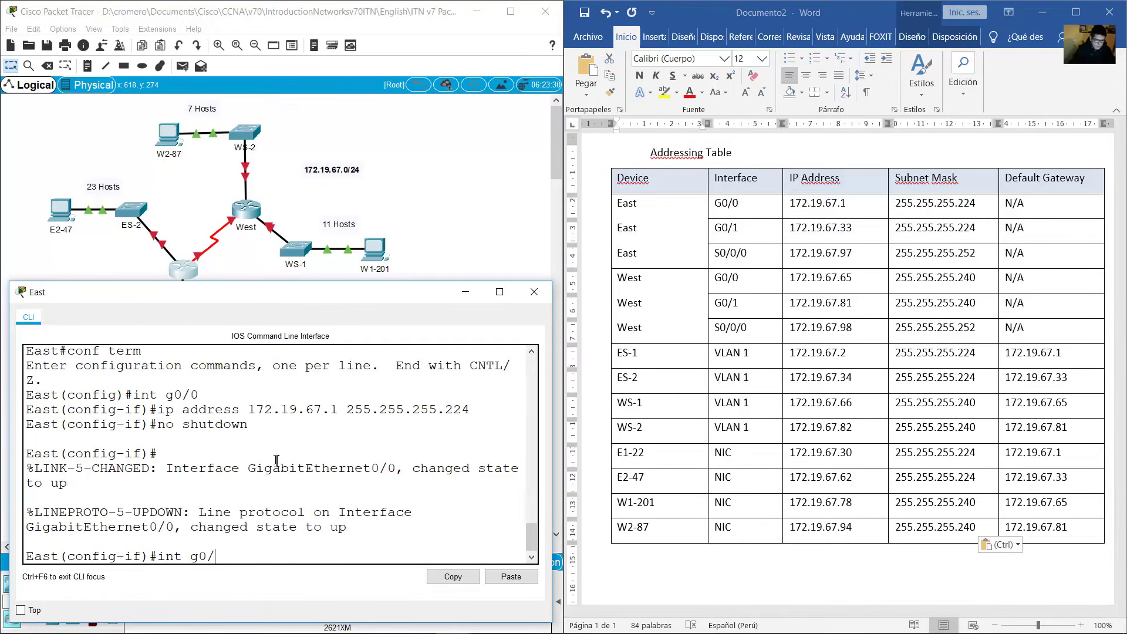
{"action": "type", "text": "01"}
{"action": "key", "text": "Return"}
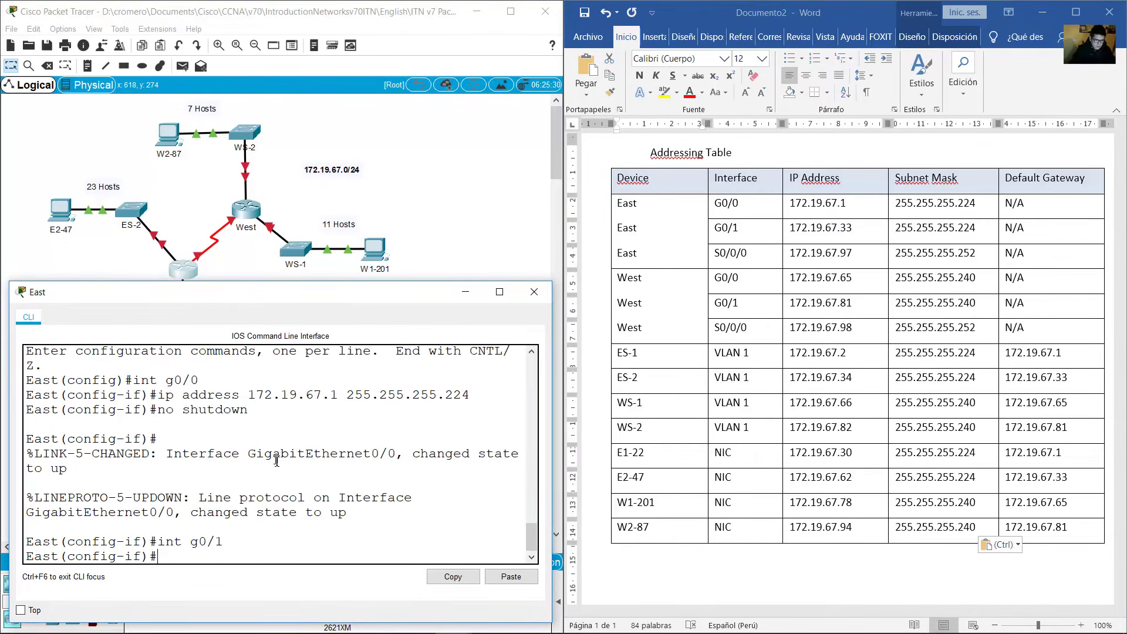
{"action": "key", "text": "Up"}
{"action": "key", "text": "Up"}
{"action": "key", "text": "Up"}
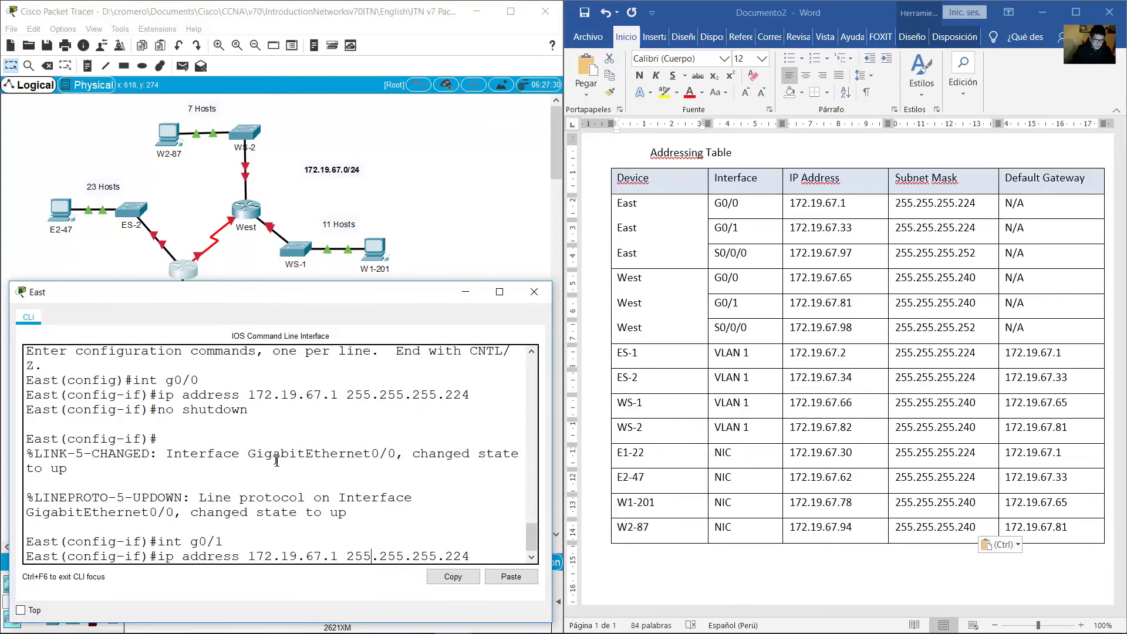
{"action": "key", "text": "Left"}
{"action": "key", "text": "Left"}
{"action": "key", "text": "Left"}
{"action": "key", "text": "Left"}
{"action": "key", "text": "Left"}
{"action": "key", "text": "Left"}
{"action": "key", "text": "Left"}
{"action": "key", "text": "Left"}
{"action": "key", "text": "Left"}
{"action": "key", "text": "Left"}
{"action": "key", "text": "Left"}
{"action": "key", "text": "Left"}
{"action": "key", "text": "Left"}
{"action": "key", "text": "Left"}
{"action": "key", "text": "Left"}
{"action": "key", "text": "Left"}
{"action": "key", "text": "BackSpace"}
{"action": "type", "text": "33"}
{"action": "key", "text": "Return"}
{"action": "key", "text": "Up"}
{"action": "key", "text": "Up"}
{"action": "key", "text": "Up"}
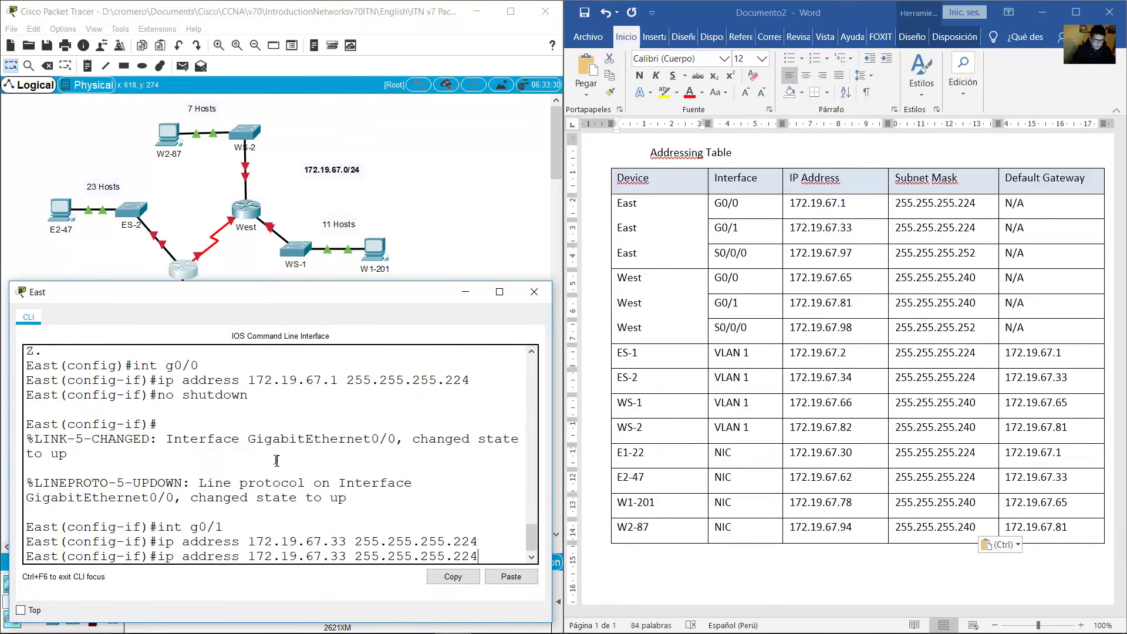
{"action": "key", "text": "Return"}
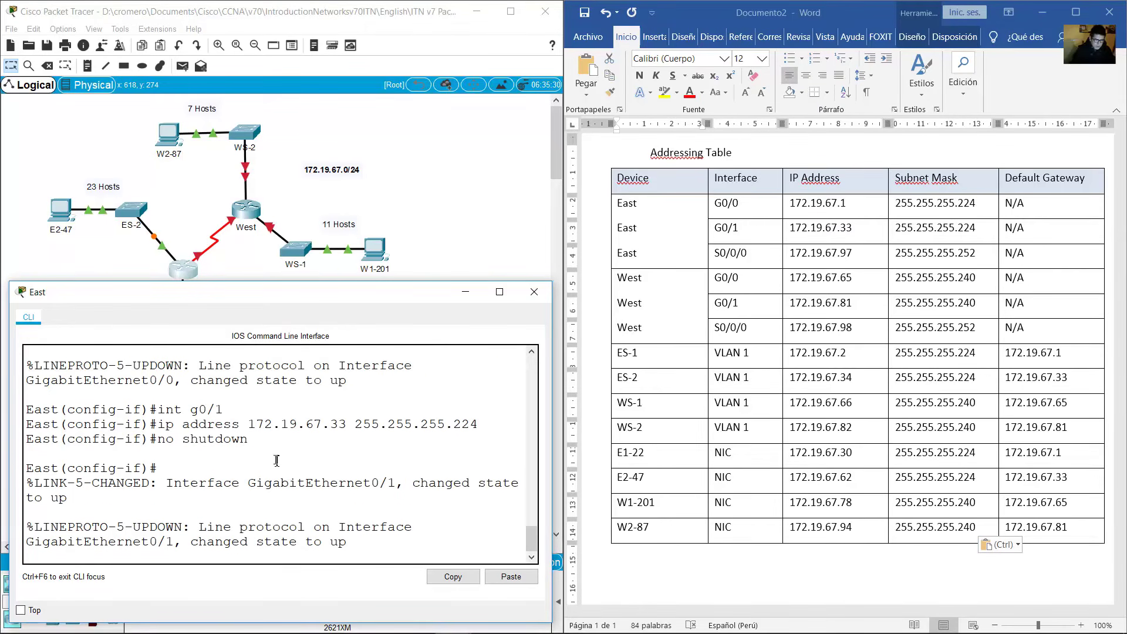
{"action": "key", "text": "Return"}
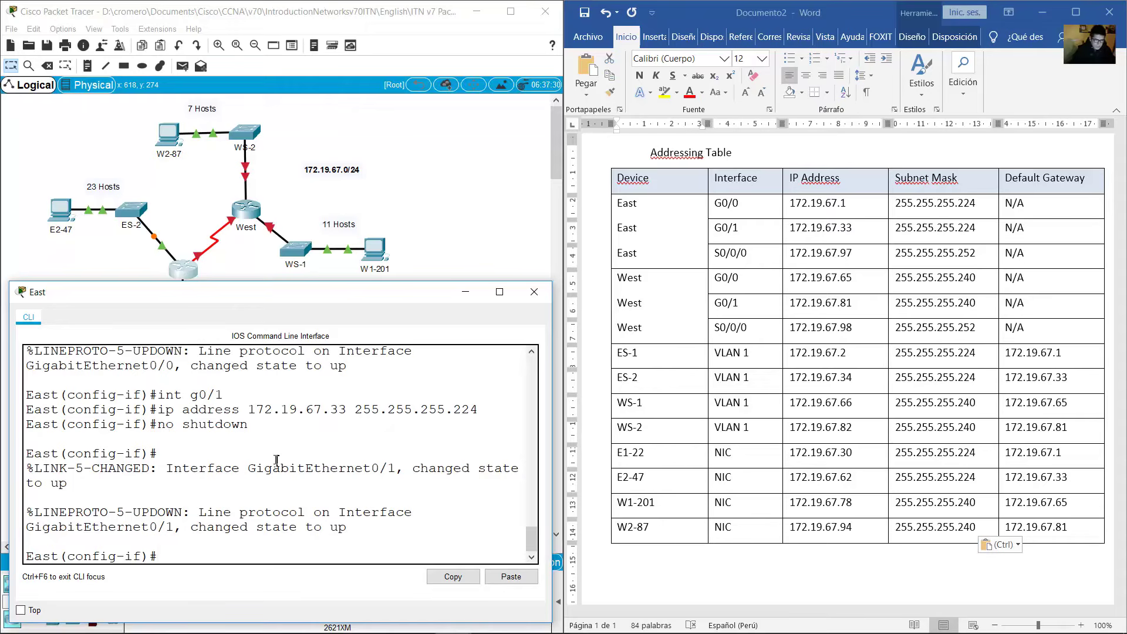
Configure East's s0/0/0 interface with IP address 172.19.67.97 and mask 255.255.255.252, and enable it with no shutdown.
{"action": "left_click", "coordinate": [731, 240]}
{"action": "left_click", "coordinate": [172, 464]}
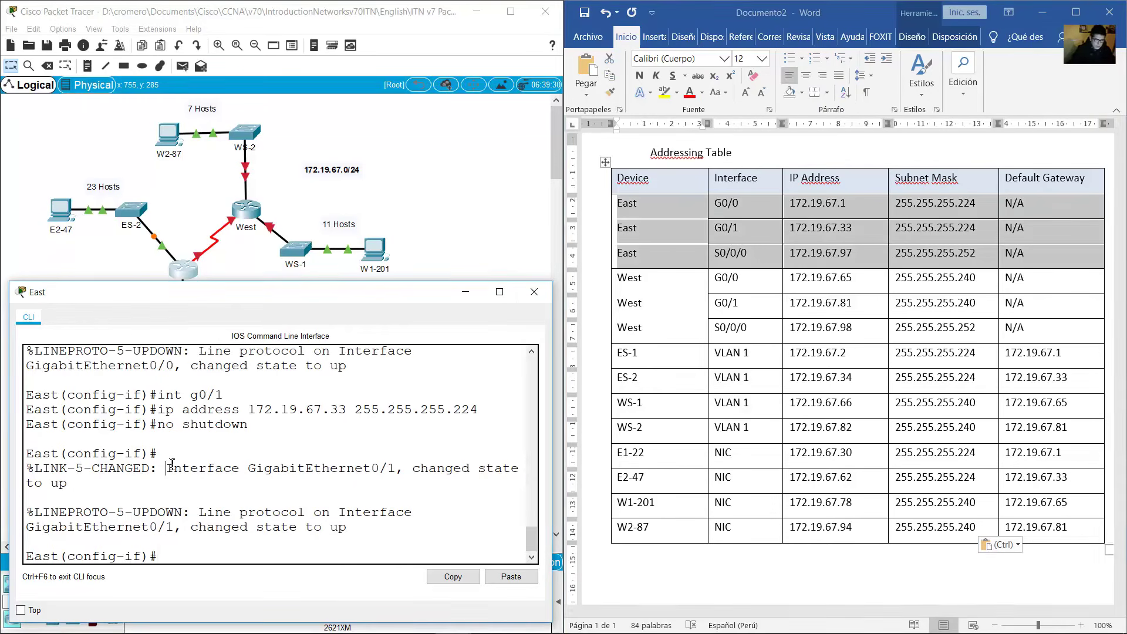
{"action": "type", "text": "int s0/0/0"}
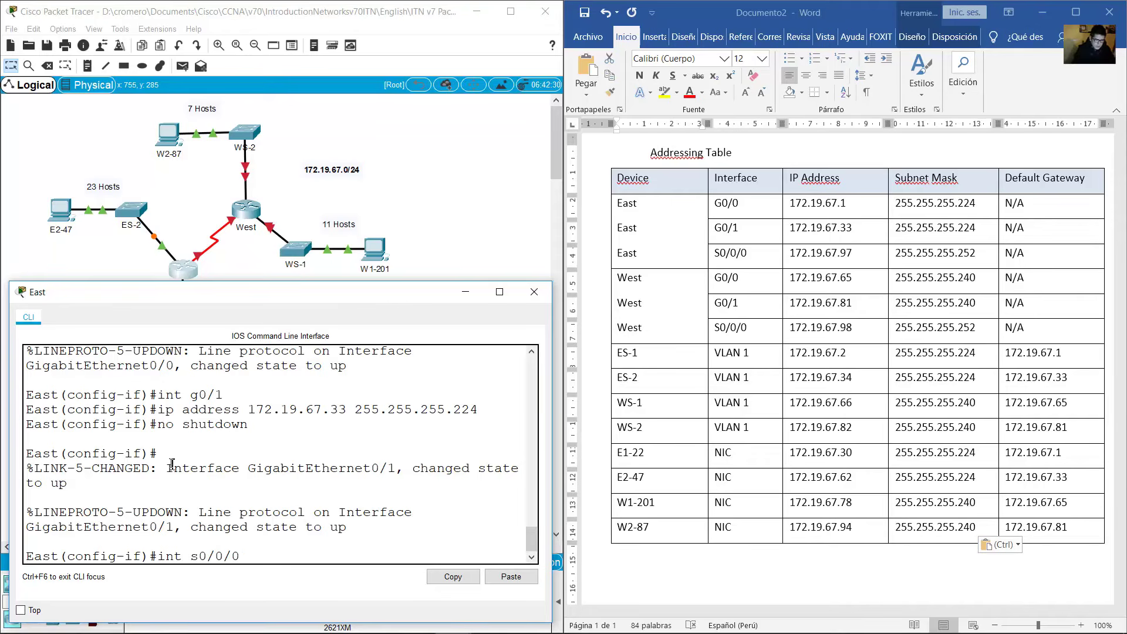
{"action": "key", "text": "Return"}
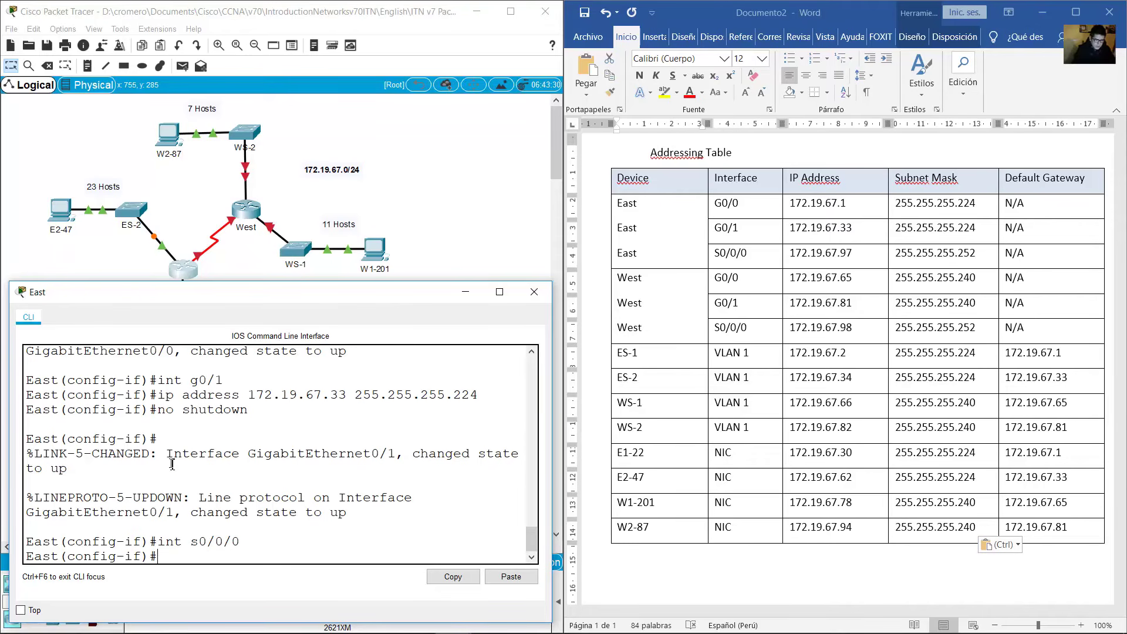
{"action": "key", "text": "Up"}
{"action": "key", "text": "Up"}
{"action": "key", "text": "Up"}
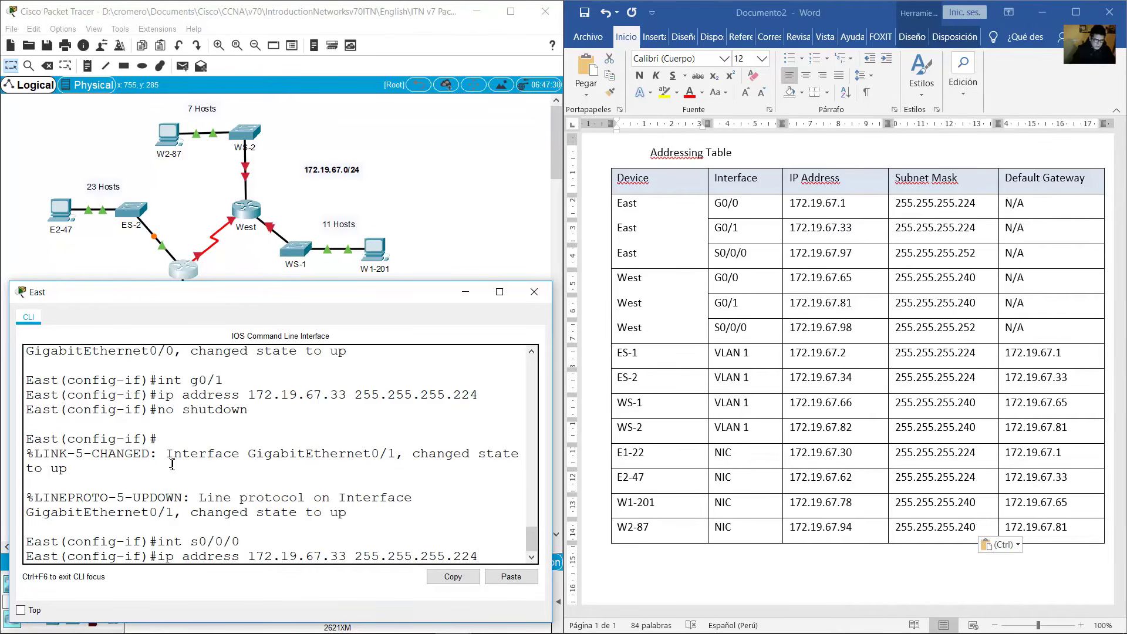
{"action": "key", "text": "Left"}
{"action": "key", "text": "Left"}
{"action": "key", "text": "Left"}
{"action": "key", "text": "Left"}
{"action": "key", "text": "Left"}
{"action": "key", "text": "Left"}
{"action": "key", "text": "Left"}
{"action": "key", "text": "Left"}
{"action": "key", "text": "Left"}
{"action": "key", "text": "Left"}
{"action": "key", "text": "Left"}
{"action": "key", "text": "Left"}
{"action": "key", "text": "Left"}
{"action": "key", "text": "Left"}
{"action": "key", "text": "Left"}
{"action": "key", "text": "Left"}
{"action": "key", "text": "BackSpace"}
{"action": "key", "text": "BackSpace"}
{"action": "type", "text": "97 255.2"}
{"action": "key", "text": "Return"}
{"action": "key", "text": "Up"}
{"action": "key", "text": "Up"}
{"action": "key", "text": "Up"}
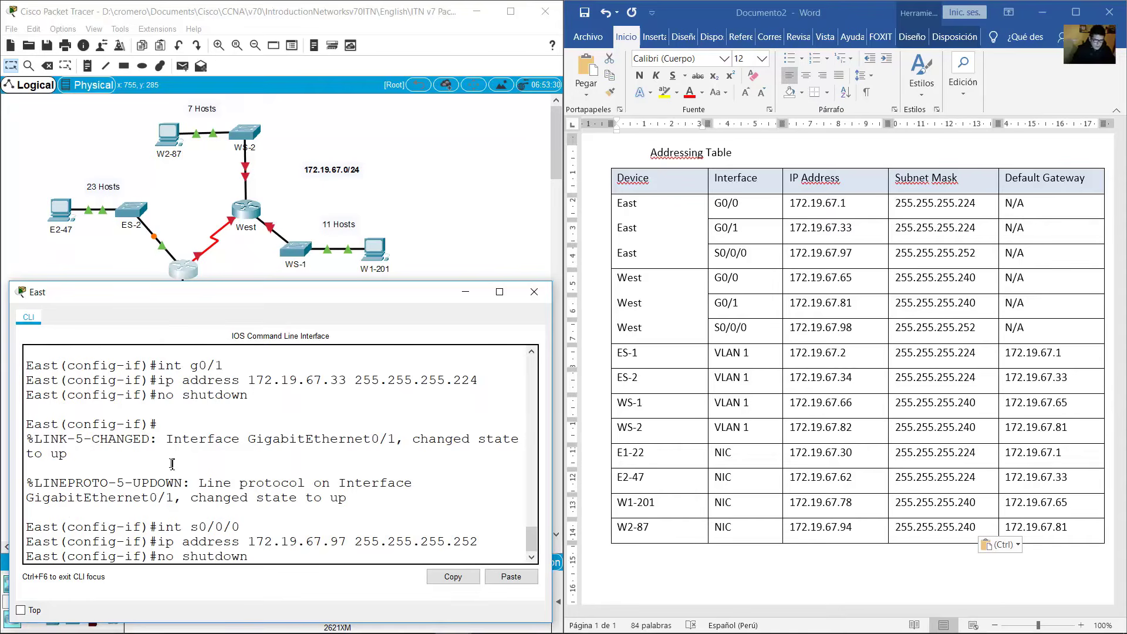
{"action": "key", "text": "Return"}
{"action": "key", "text": "Return"}
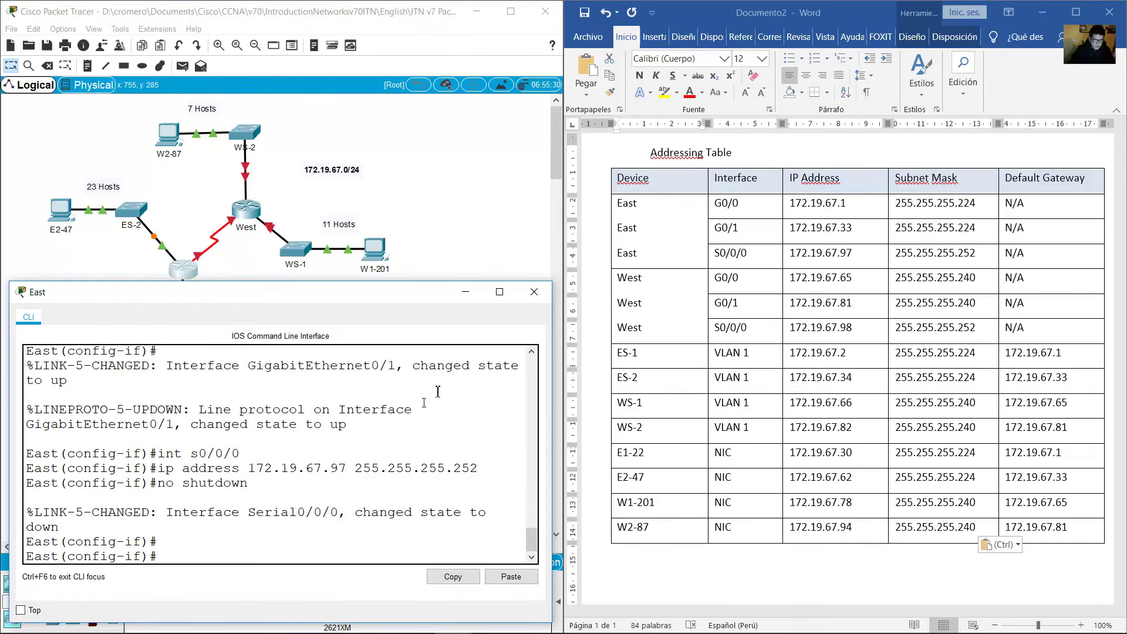
Minimize East's window, check West's rows in the addressing table, and open West's CLI, placed and widened below the topology.
{"action": "left_click", "coordinate": [466, 291]}
{"action": "left_click_drag", "start_coordinate": [620, 276], "coordinate": [1071, 323]}
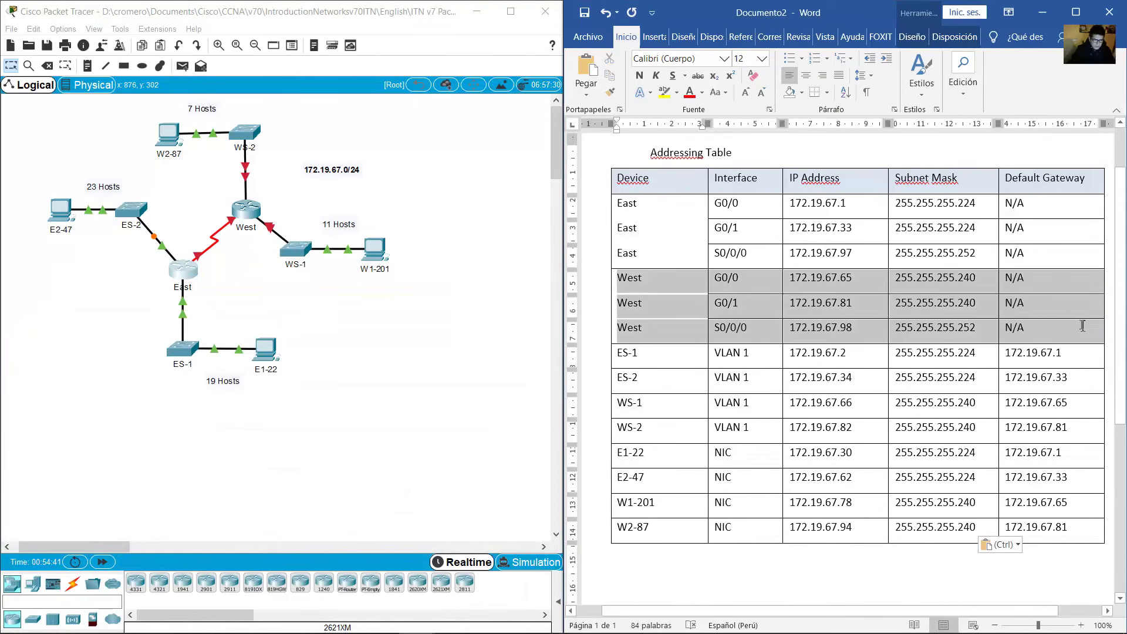
{"action": "left_click", "coordinate": [252, 217]}
{"action": "left_click_drag", "start_coordinate": [617, 142], "coordinate": [220, 294]}
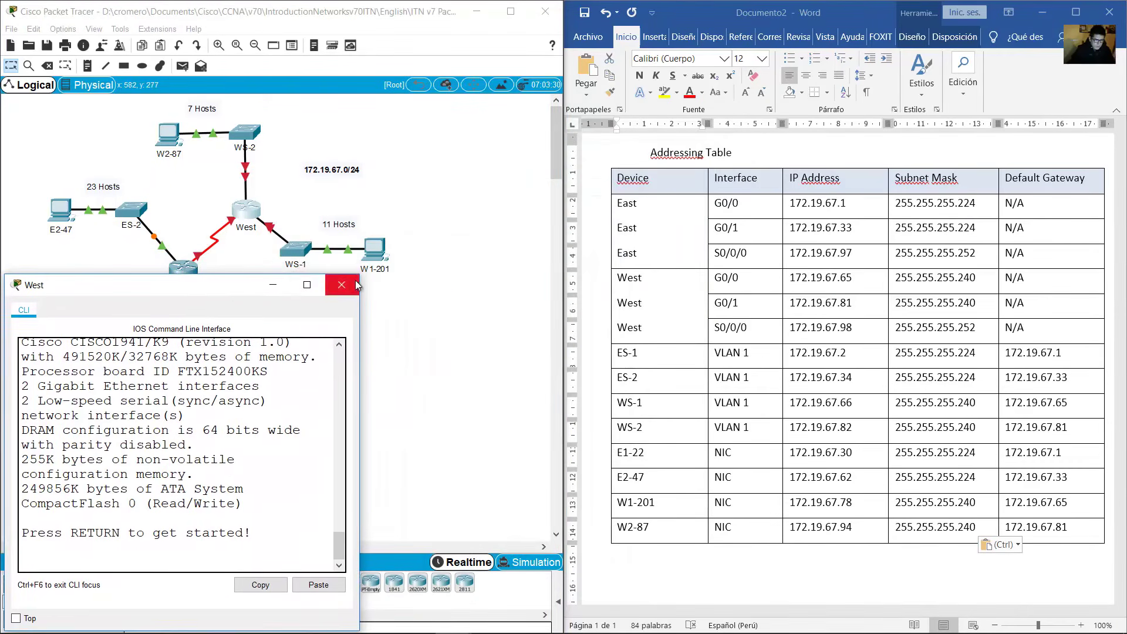
{"action": "left_click_drag", "start_coordinate": [358, 276], "coordinate": [560, 283]}
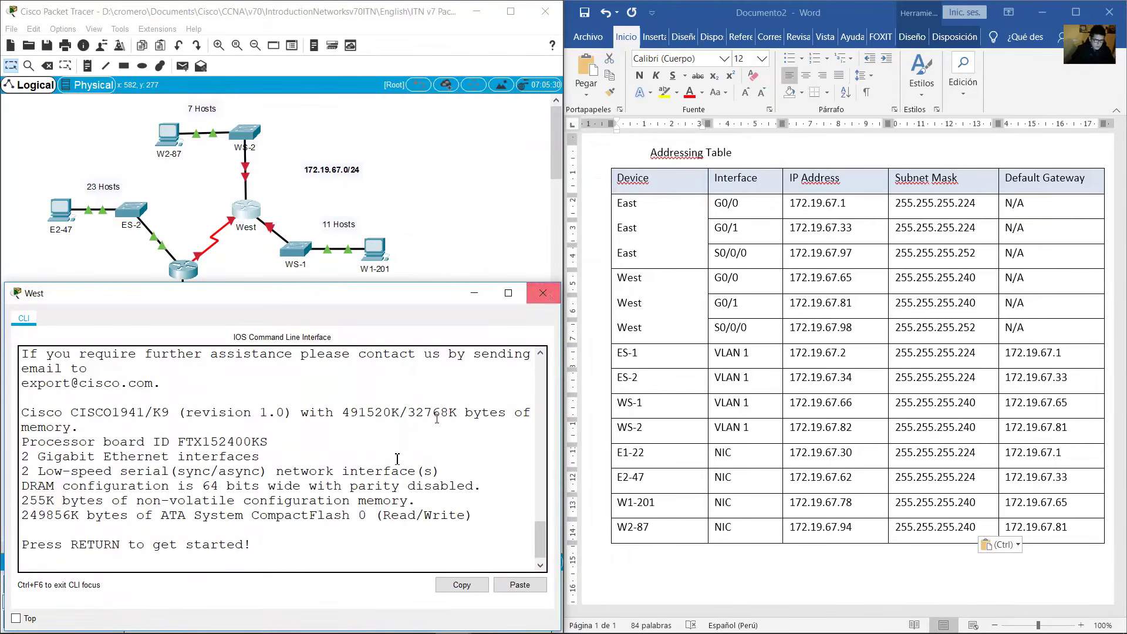
Start West's console session and enter global configuration mode with en and conf term.
{"action": "key", "text": "Return"}
{"action": "type", "text": "en"}
{"action": "key", "text": "Return"}
{"action": "type", "text": "c"}
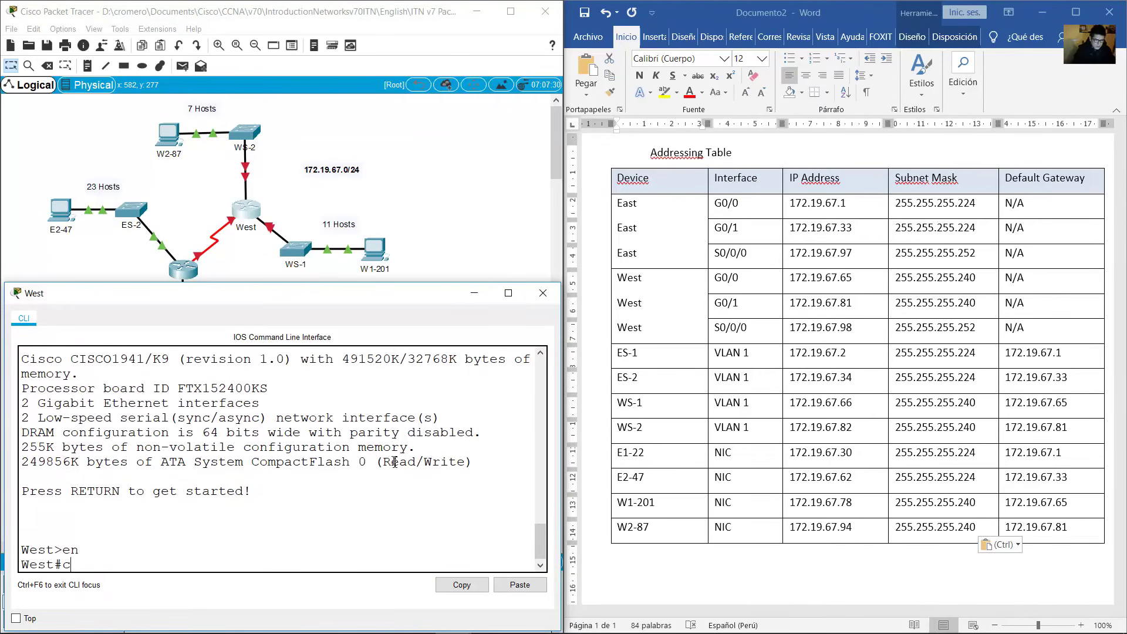
{"action": "type", "text": "onf term"}
{"action": "key", "text": "Return"}
Configure West's g0/0 interface with IP address 172.19.67.65 and mask 255.255.255.240, and enable it with no shutdown.
{"action": "type", "text": "int"}
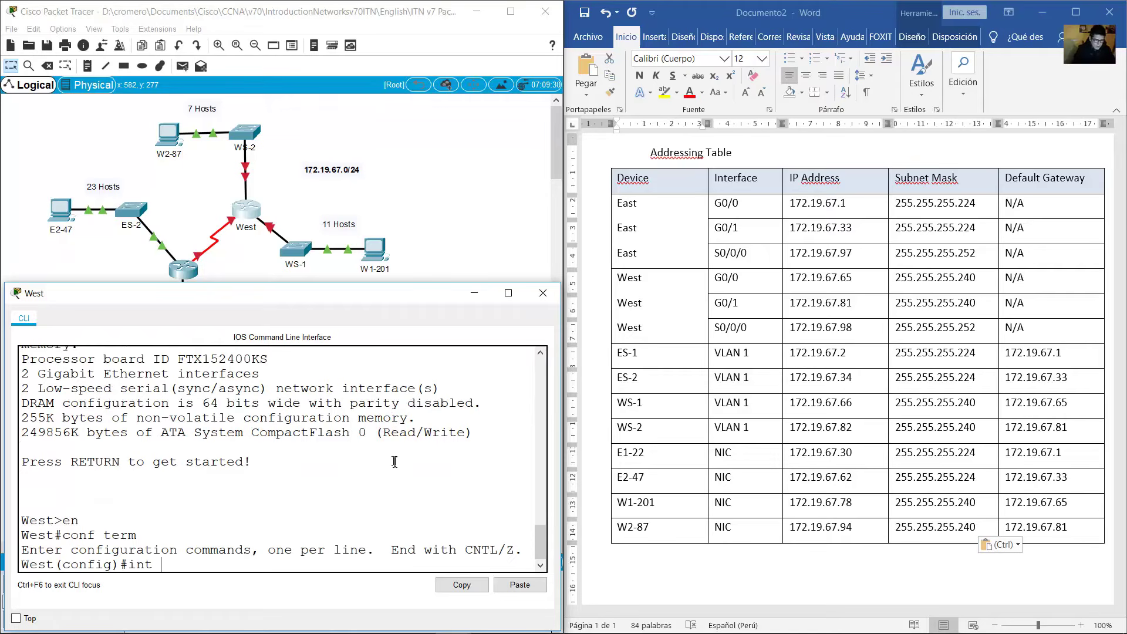
{"action": "type", "text": " g0/0"}
{"action": "key", "text": "Return"}
{"action": "type", "text": "ig-if)#i"}
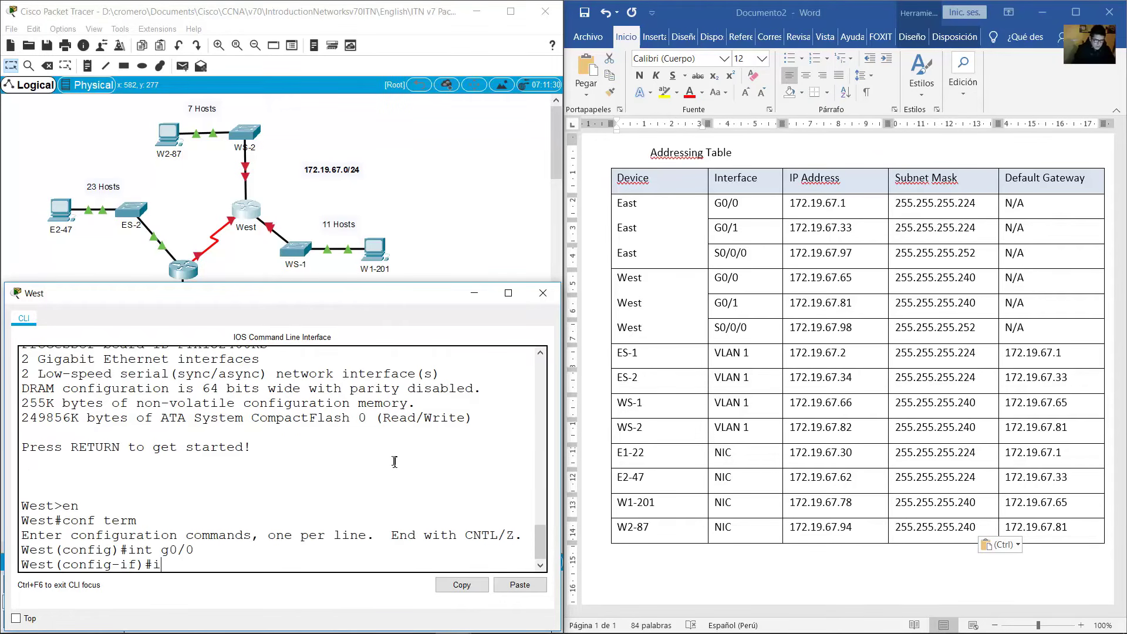
{"action": "type", "text": "p address 172.19.67.65 255.255.255."}
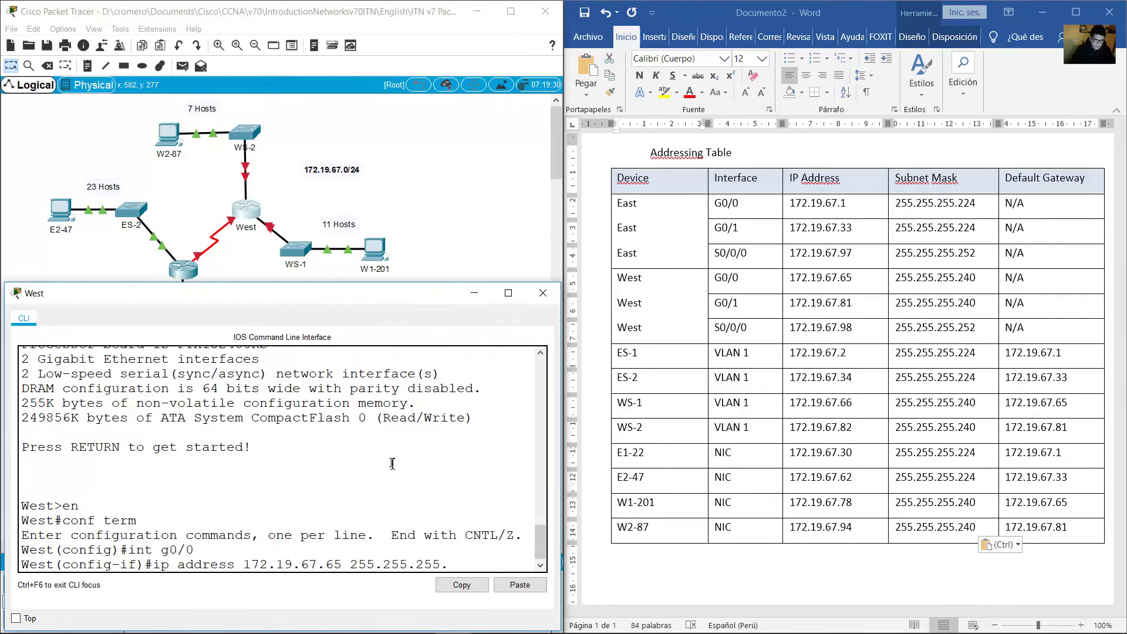
{"action": "type", "text": "0"}
{"action": "key", "text": "Return"}
{"action": "type", "text": "no shutdown"}
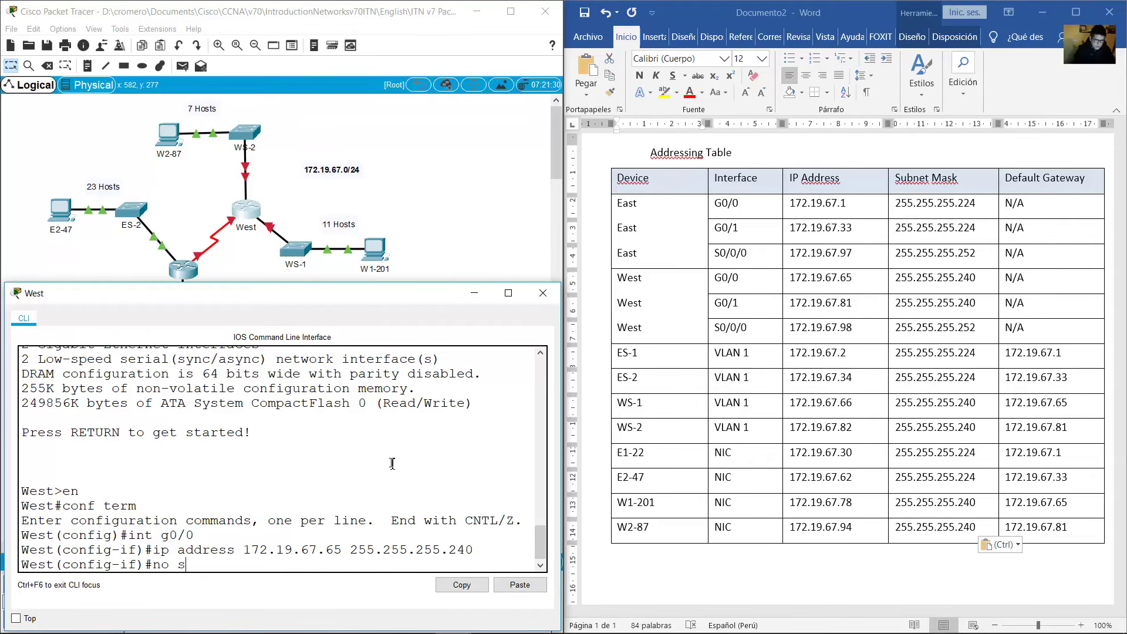
{"action": "key", "text": "Return"}
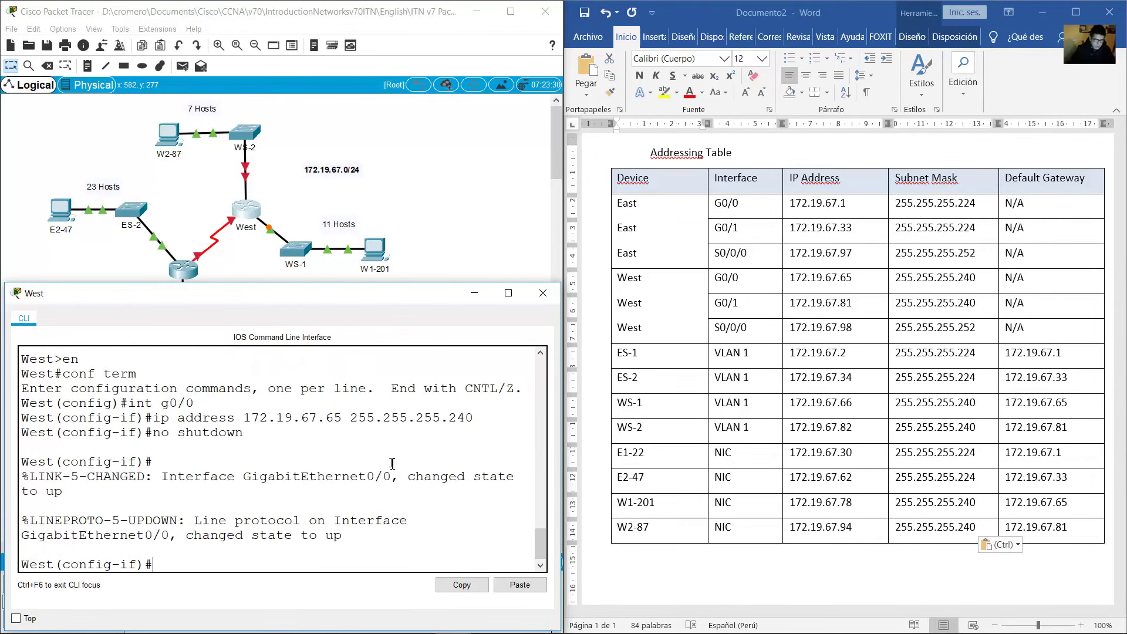
Configure West's g0/1 interface with IP address 172.19.67.81 and mask 255.255.255.240, and enable it with no shutdown.
{"action": "left_click_drag", "start_coordinate": [794, 320], "coordinate": [763, 320]}
{"action": "left_click", "coordinate": [263, 527]}
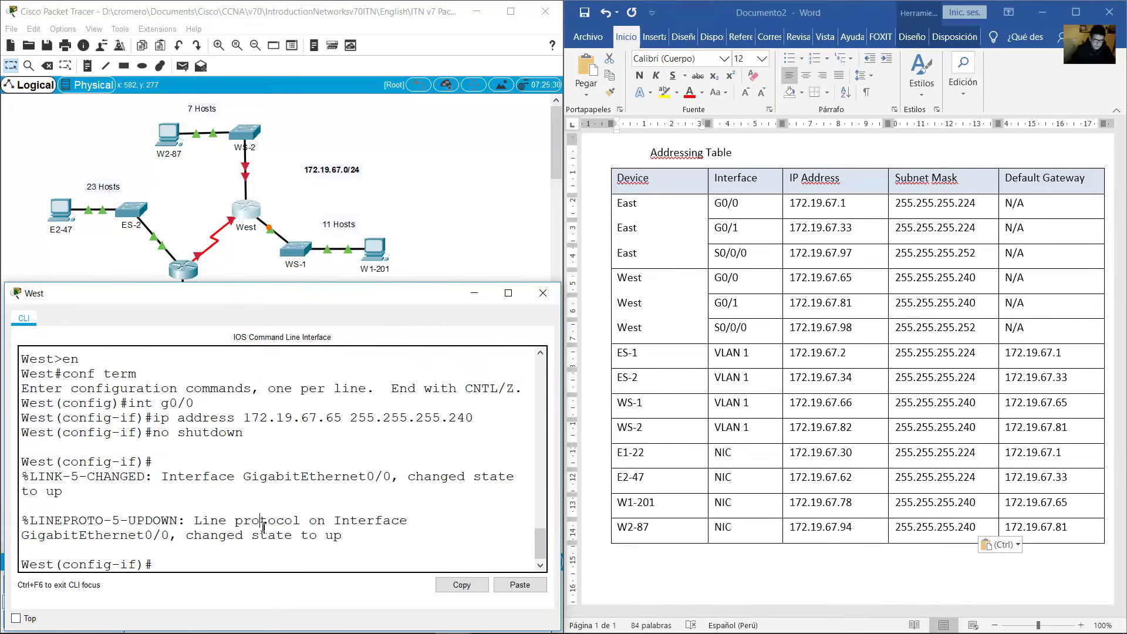
{"action": "key", "text": "Up"}
{"action": "key", "text": "Up"}
{"action": "key", "text": "Up"}
{"action": "key", "text": "Return"}
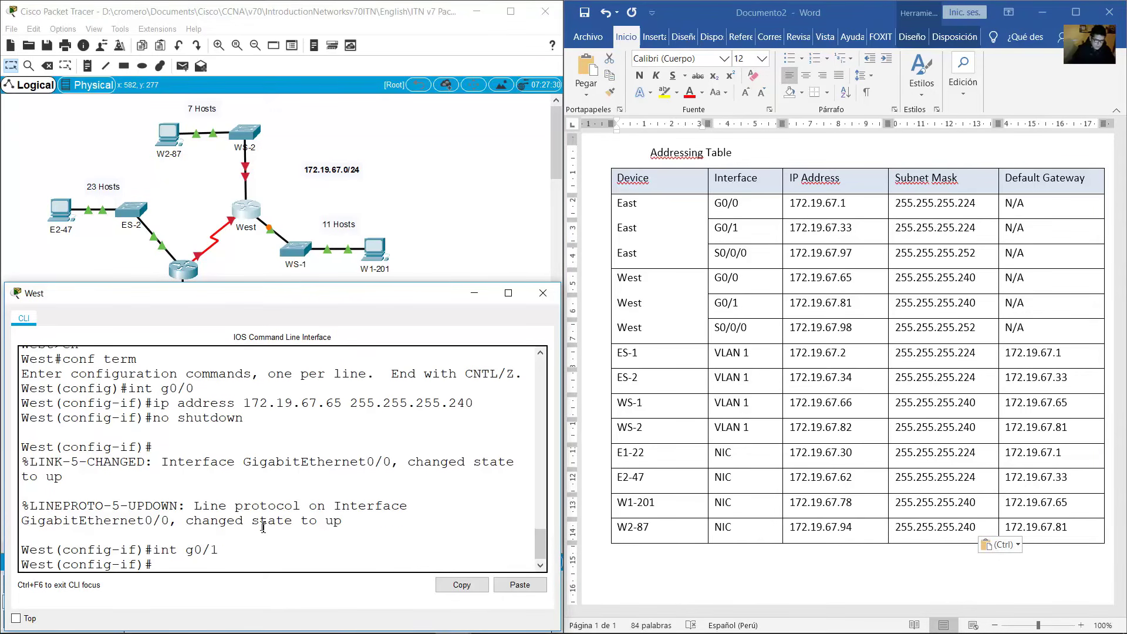
{"action": "key", "text": "Up"}
{"action": "key", "text": "Up"}
{"action": "key", "text": "Up"}
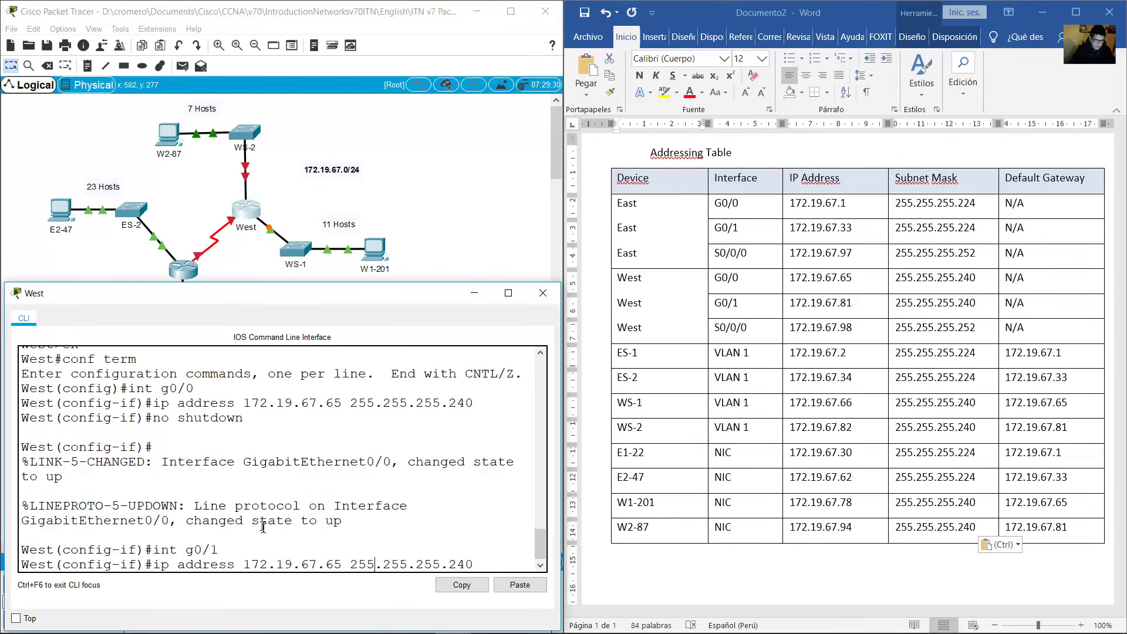
{"action": "key", "text": "Left"}
{"action": "key", "text": "Left"}
{"action": "key", "text": "Left"}
{"action": "key", "text": "Left"}
{"action": "key", "text": "Left"}
{"action": "key", "text": "Left"}
{"action": "key", "text": "Left"}
{"action": "key", "text": "Left"}
{"action": "key", "text": "Left"}
{"action": "key", "text": "Left"}
{"action": "key", "text": "Left"}
{"action": "key", "text": "Left"}
{"action": "key", "text": "Left"}
{"action": "key", "text": "Left"}
{"action": "key", "text": "Left"}
{"action": "key", "text": "Left"}
{"action": "key", "text": "BackSpace"}
{"action": "type", "text": "81"}
{"action": "key", "text": "Return"}
{"action": "type", "text": "no shutdown"}
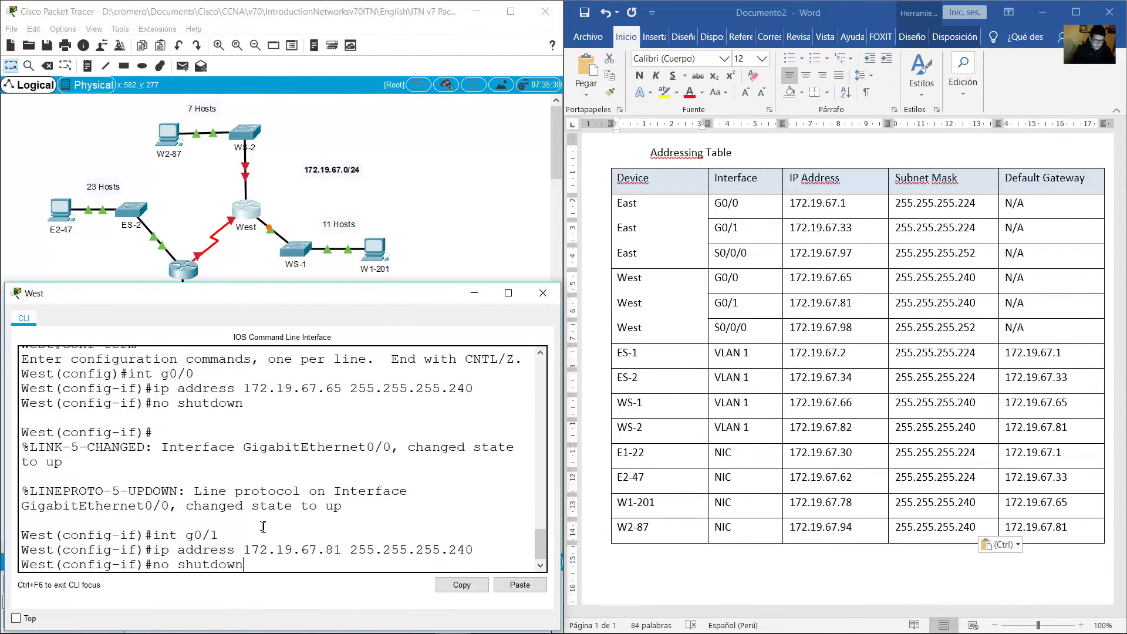
{"action": "key", "text": "Return"}
{"action": "key", "text": "Return"}
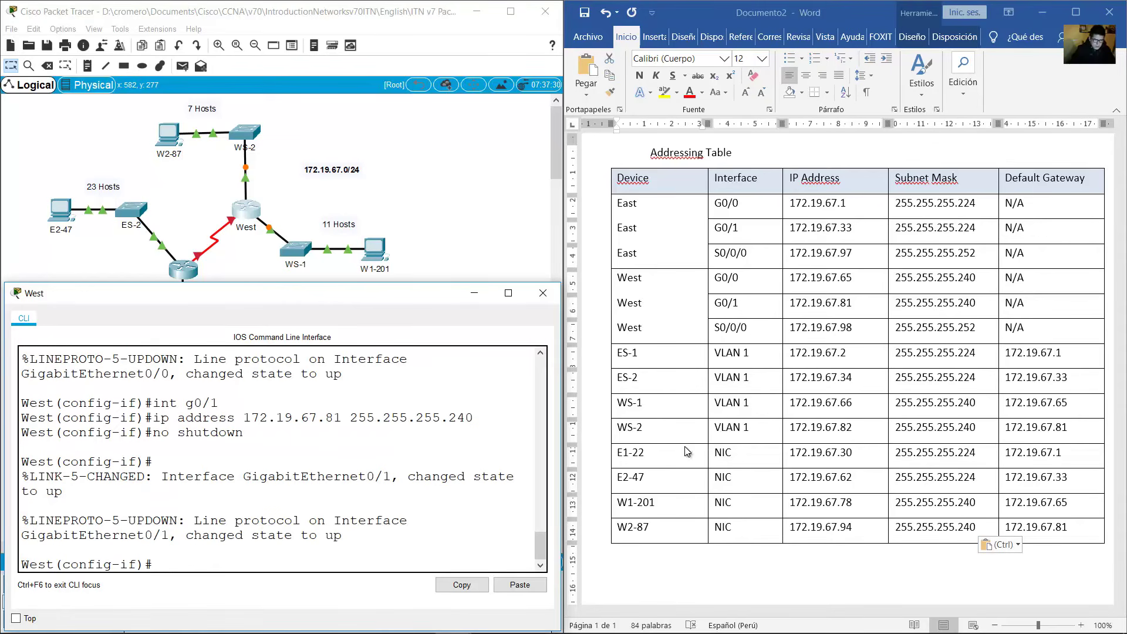
Configure West's s0/0/0 interface with IP address 172.19.67.98 and mask 255.255.255.252, and enable it with no shutdown.
{"action": "left_click_drag", "start_coordinate": [755, 329], "coordinate": [693, 340]}
{"action": "left_click", "coordinate": [241, 498]}
{"action": "type", "text": "int s0/0"}
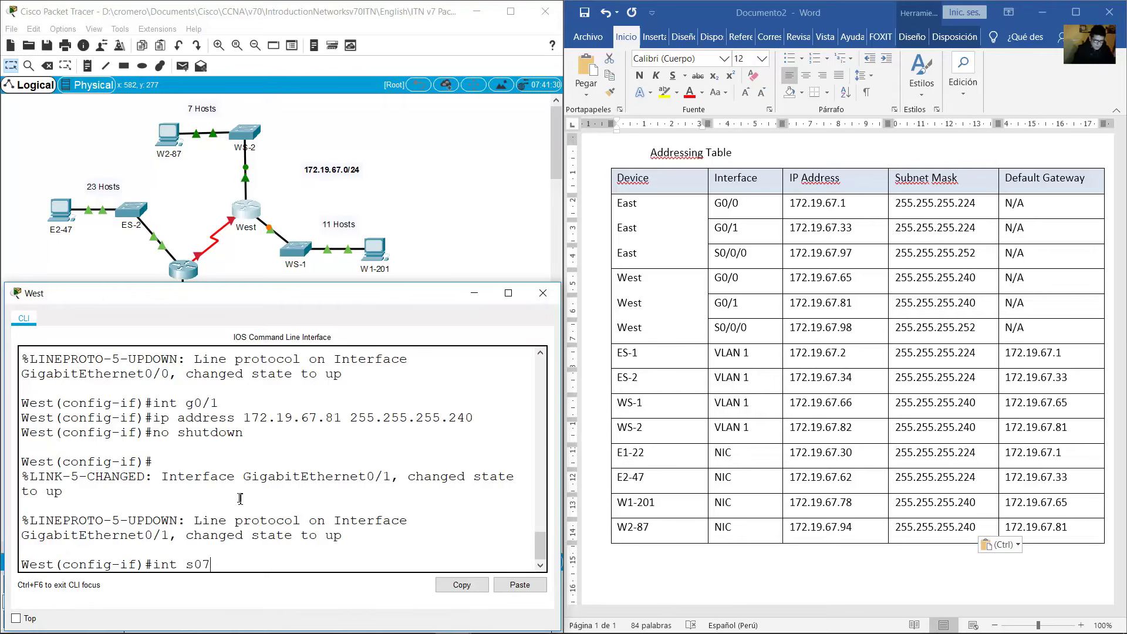
{"action": "type", "text": "/0/"}
{"action": "key", "text": "Return"}
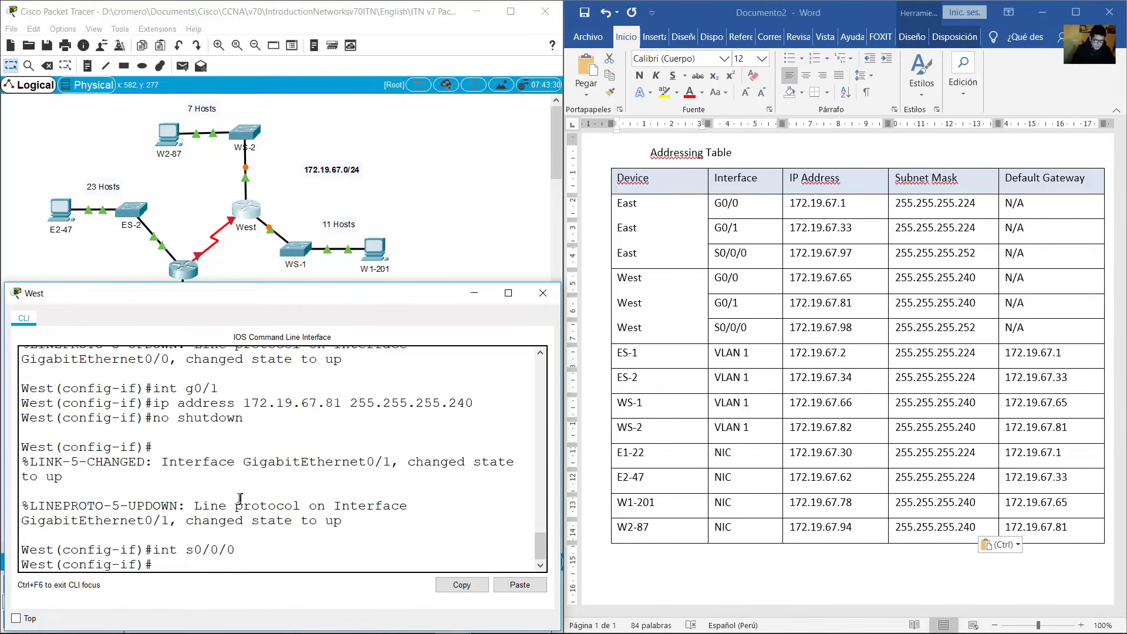
{"action": "type", "text": "no shutdown"}
{"action": "key", "text": "Up"}
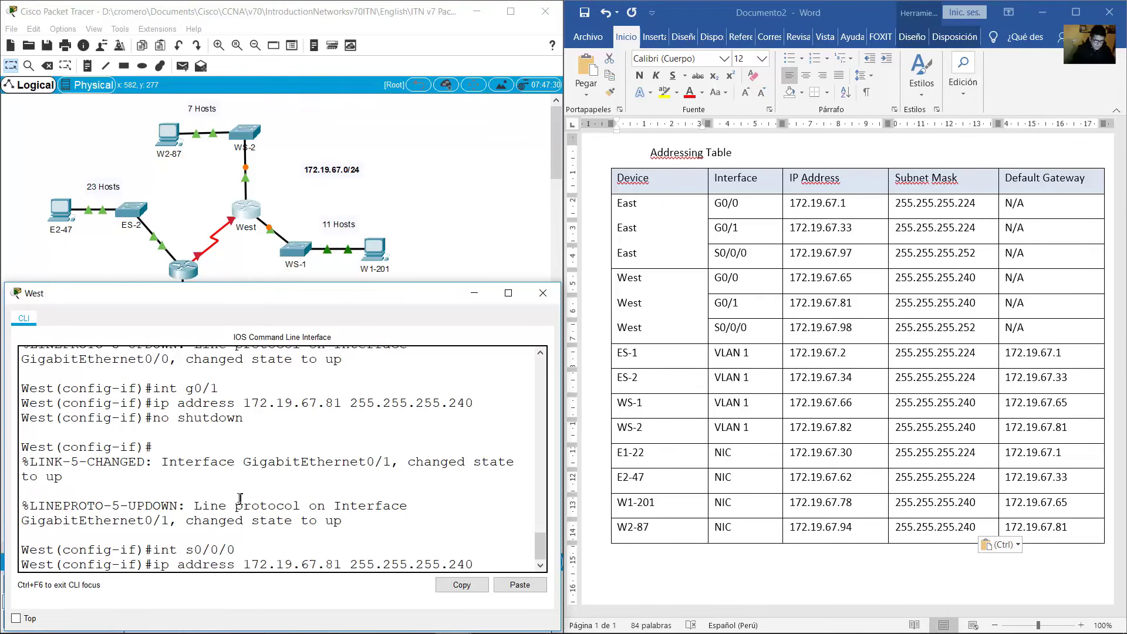
{"action": "key", "text": "Left"}
{"action": "key", "text": "Left"}
{"action": "key", "text": "Left"}
{"action": "key", "text": "Left"}
{"action": "key", "text": "Left"}
{"action": "key", "text": "Left"}
{"action": "key", "text": "Left"}
{"action": "key", "text": "Left"}
{"action": "key", "text": "Left"}
{"action": "key", "text": "Left"}
{"action": "key", "text": "Left"}
{"action": "key", "text": "Left"}
{"action": "key", "text": "Left"}
{"action": "key", "text": "Left"}
{"action": "key", "text": "Left"}
{"action": "key", "text": "BackSpace"}
{"action": "key", "text": "BackSpace"}
{"action": "key", "text": "BackSpace"}
{"action": "type", "text": "98"}
{"action": "key", "text": "BackSpace"}
{"action": "key", "text": "BackSpace"}
{"action": "type", "text": "52"}
{"action": "key", "text": "Return"}
{"action": "key", "text": "Up"}
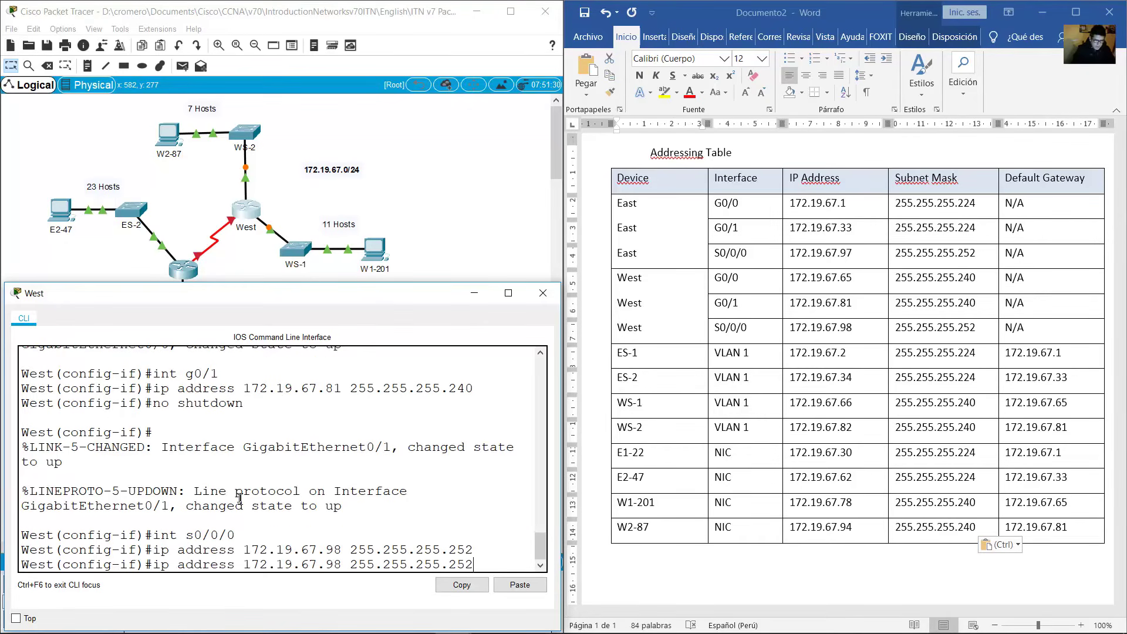
{"action": "key", "text": "Up"}
{"action": "key", "text": "Up"}
{"action": "key", "text": "Return"}
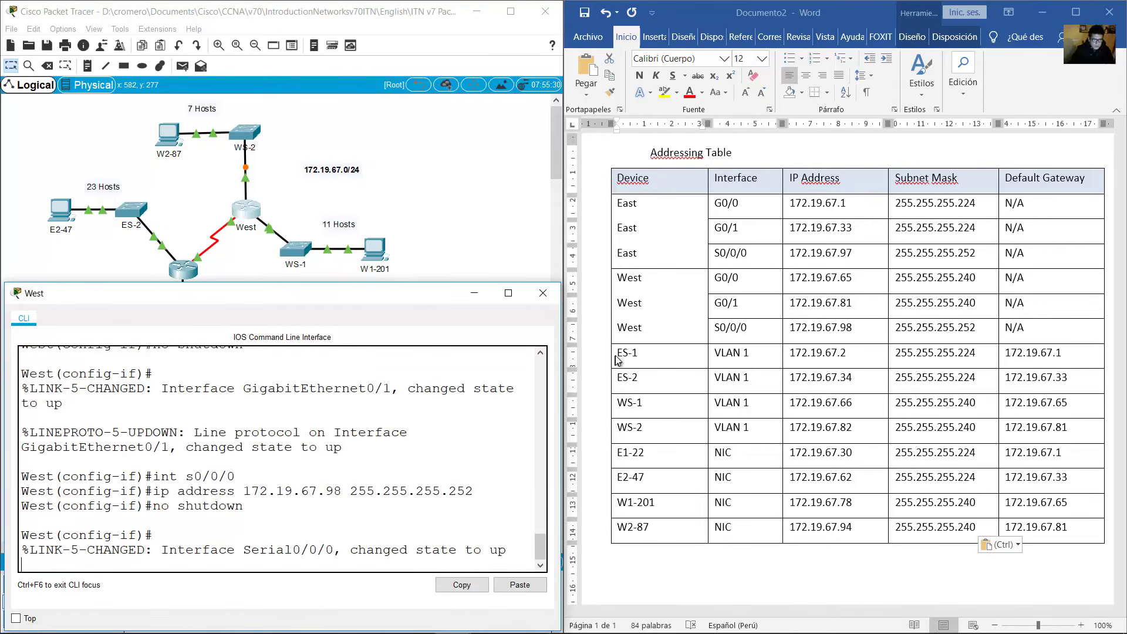
Open switch ES-1's console beside the addressing table and enter global configuration mode with en and conf term.
{"action": "left_click_drag", "start_coordinate": [619, 357], "coordinate": [1007, 355]}
{"action": "left_click", "coordinate": [76, 253]}
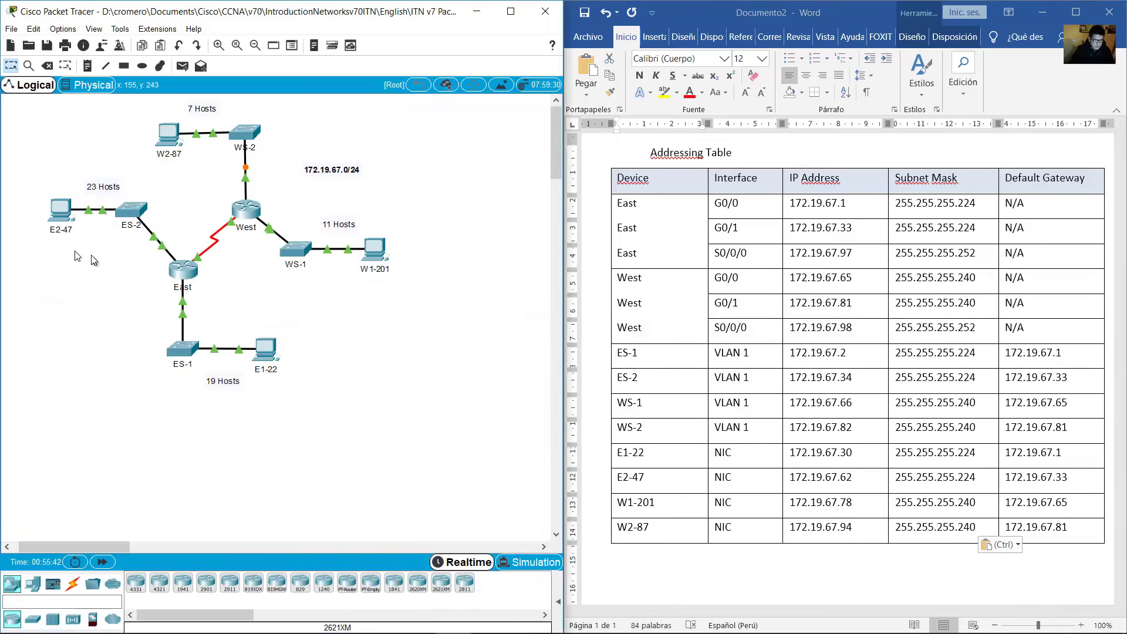
{"action": "left_click", "coordinate": [180, 357]}
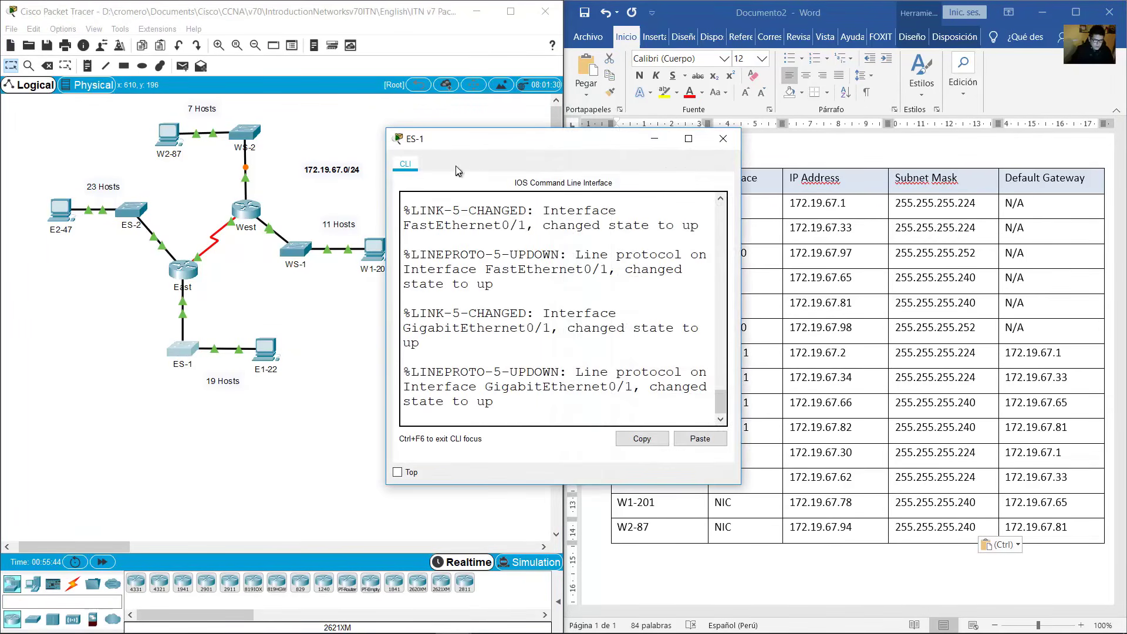
{"action": "left_click_drag", "start_coordinate": [487, 147], "coordinate": [115, 292]}
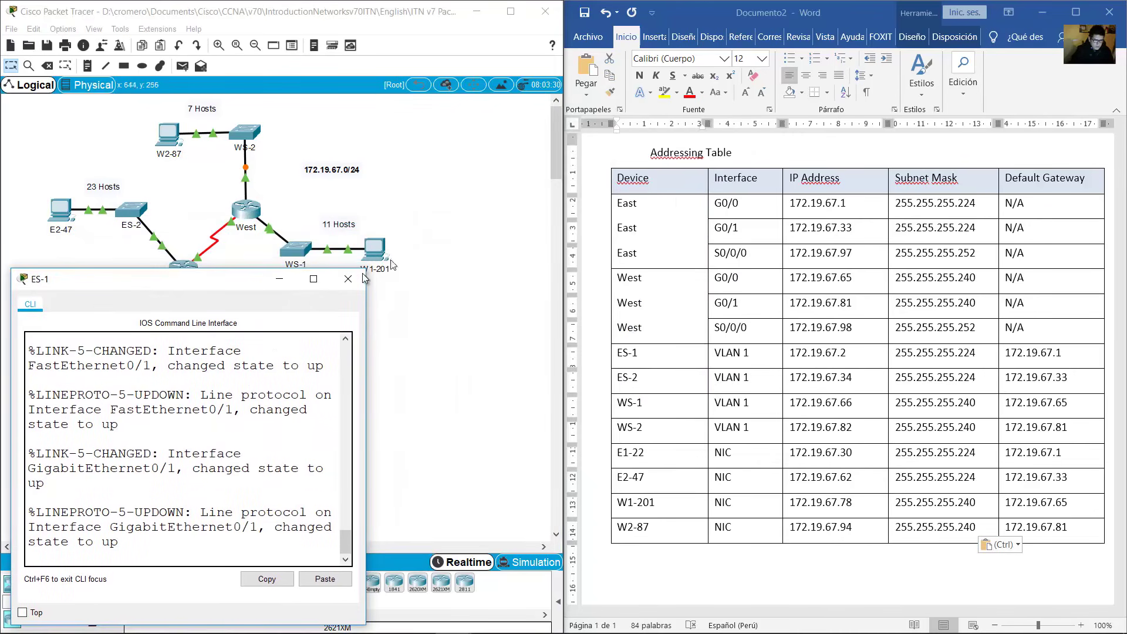
{"action": "left_click_drag", "start_coordinate": [365, 270], "coordinate": [558, 357]}
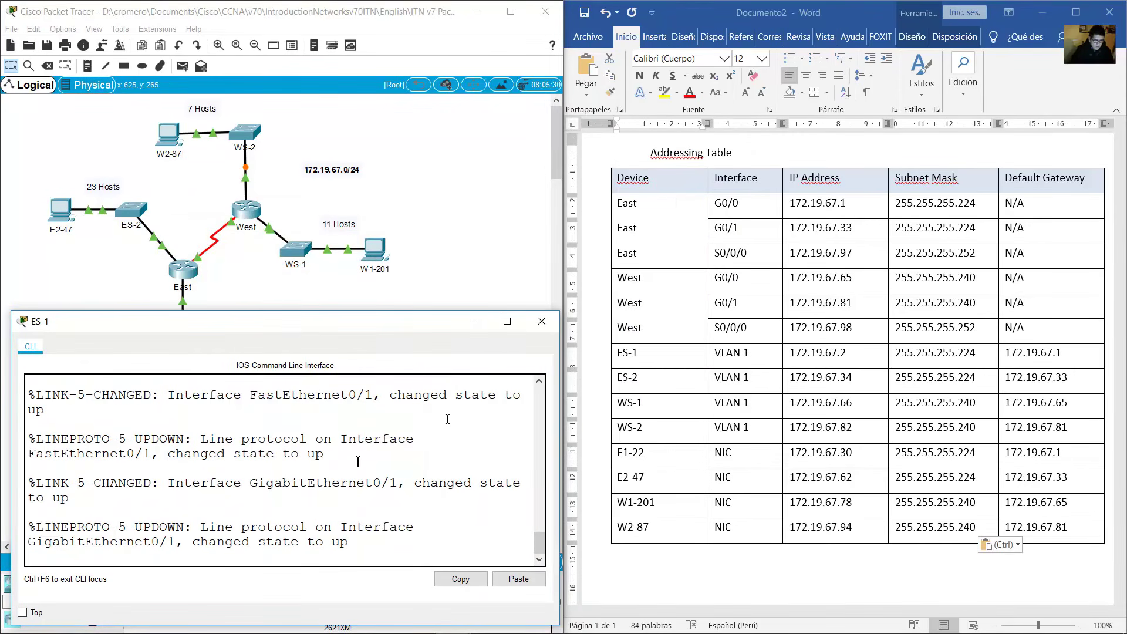
{"action": "left_click", "coordinate": [351, 463]}
{"action": "key", "text": "Return"}
{"action": "type", "text": "en"}
{"action": "key", "text": "Return"}
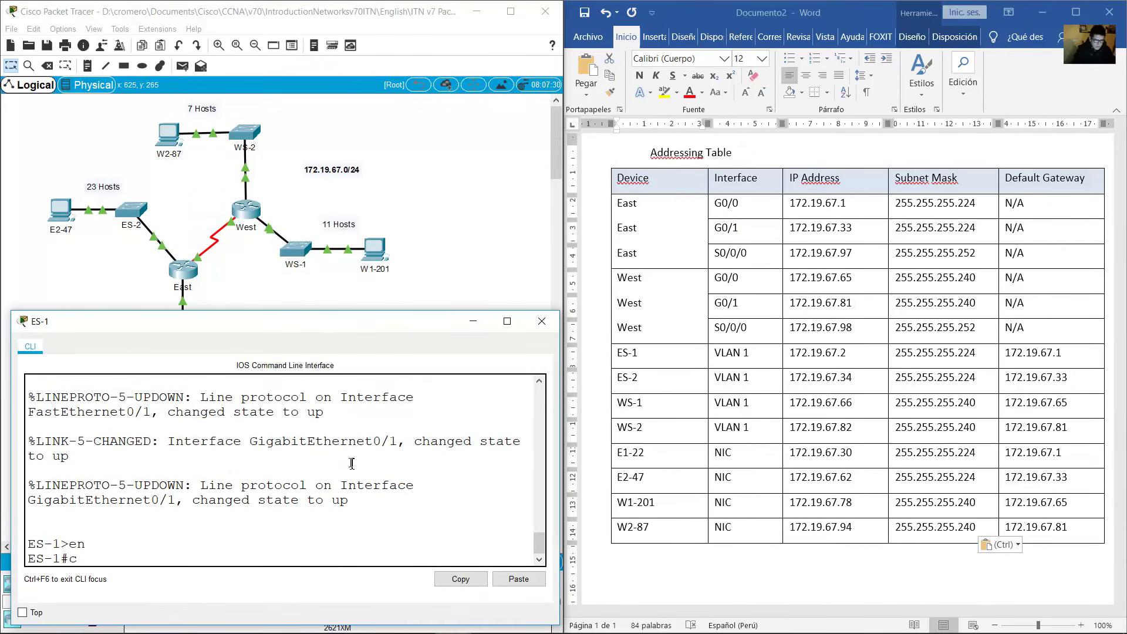
{"action": "type", "text": "conf term"}
{"action": "key", "text": "Return"}
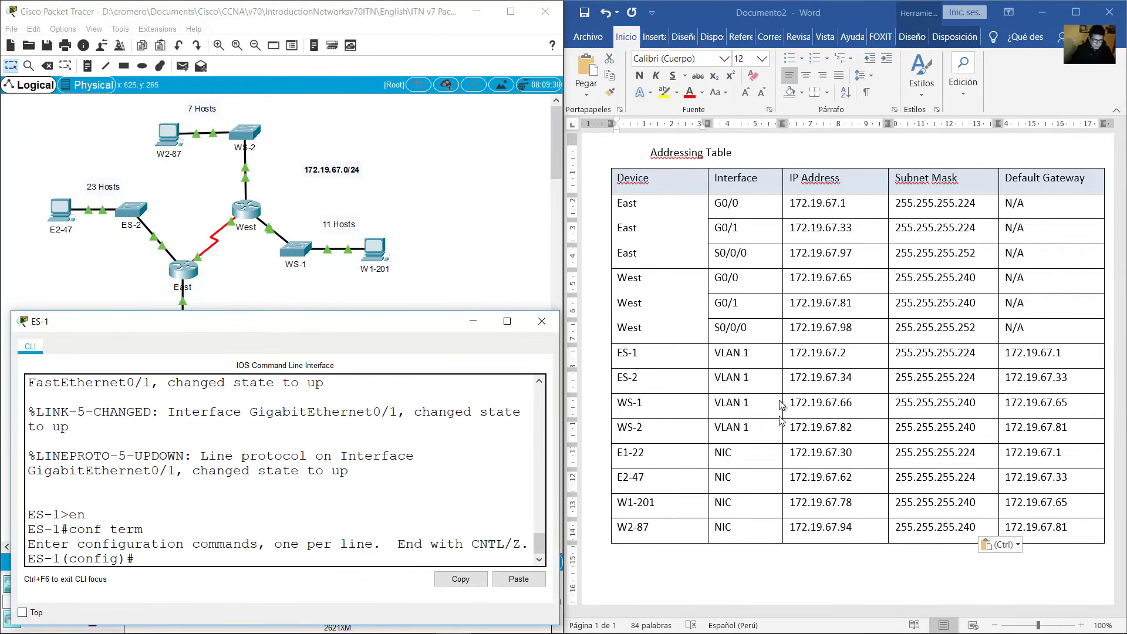
Configure ES-1's VLAN 1 interface with IP address 172.19.67.2 and mask 255.255.255.224, and enable it with no shutdown.
{"action": "left_click", "coordinate": [786, 363]}
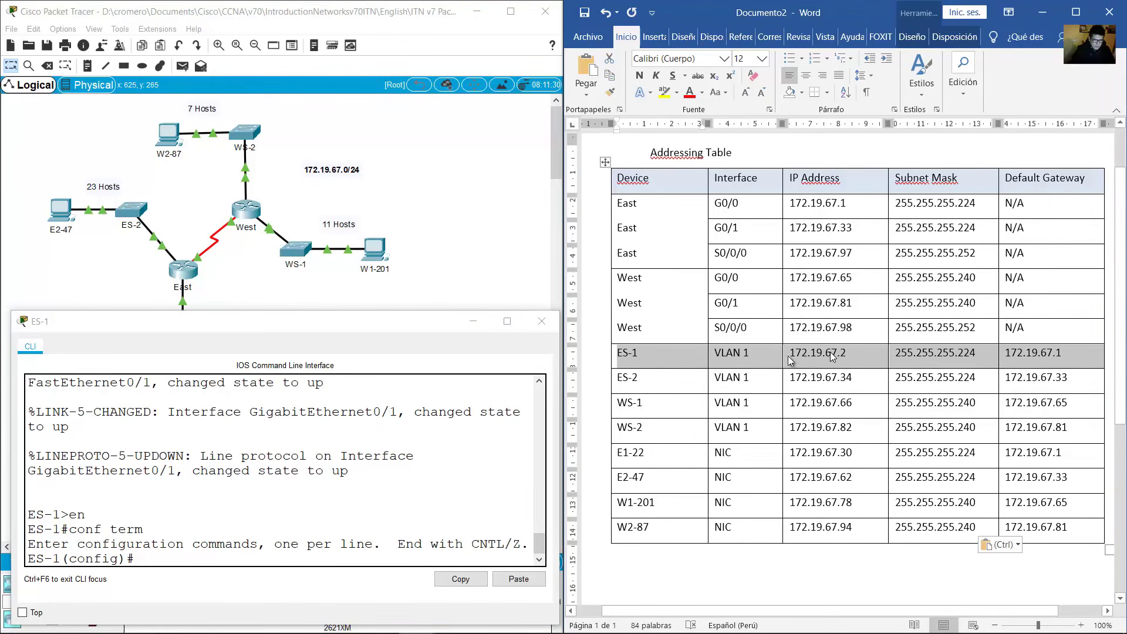
{"action": "left_click_drag", "start_coordinate": [714, 354], "coordinate": [762, 360]}
{"action": "left_click_drag", "start_coordinate": [619, 355], "coordinate": [1033, 356]}
{"action": "left_click", "coordinate": [283, 483]}
{"action": "type", "text": "int"}
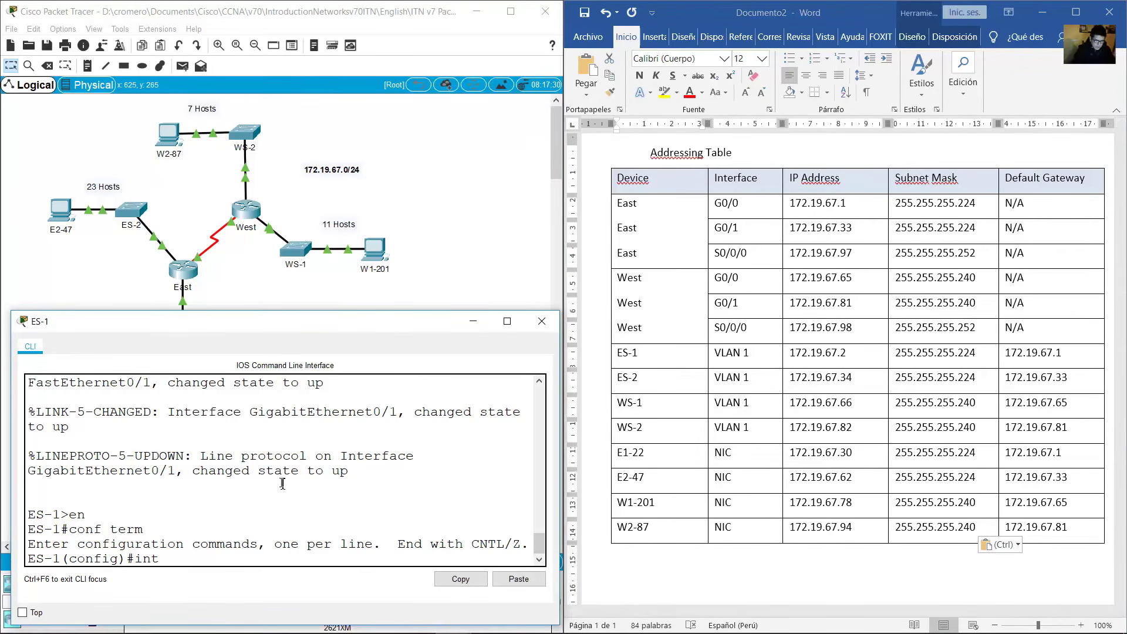
{"action": "type", "text": " vlan 1"}
{"action": "key", "text": "Return"}
{"action": "type", "text": "ip add"}
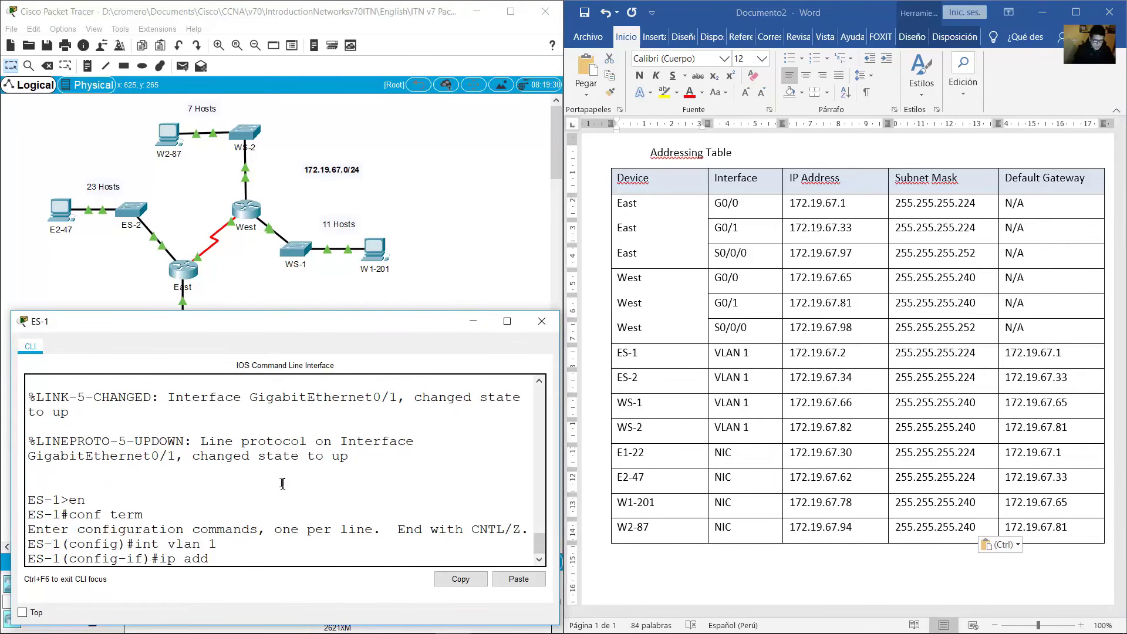
{"action": "type", "text": "ress 172.19.67."}
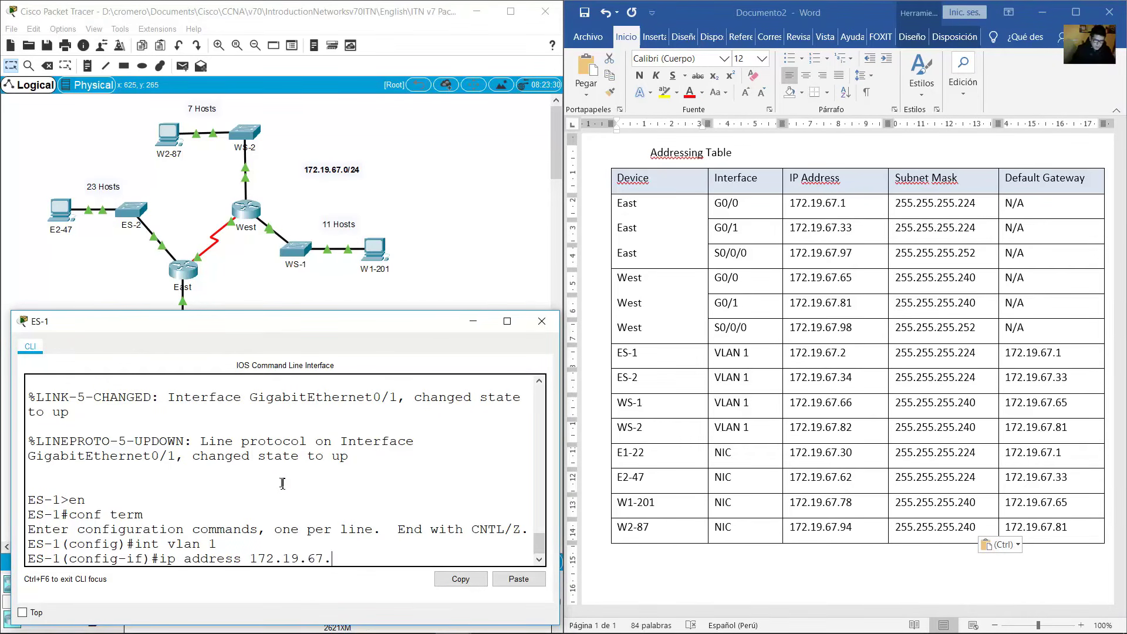
{"action": "type", "text": "2 255.255.255.224"}
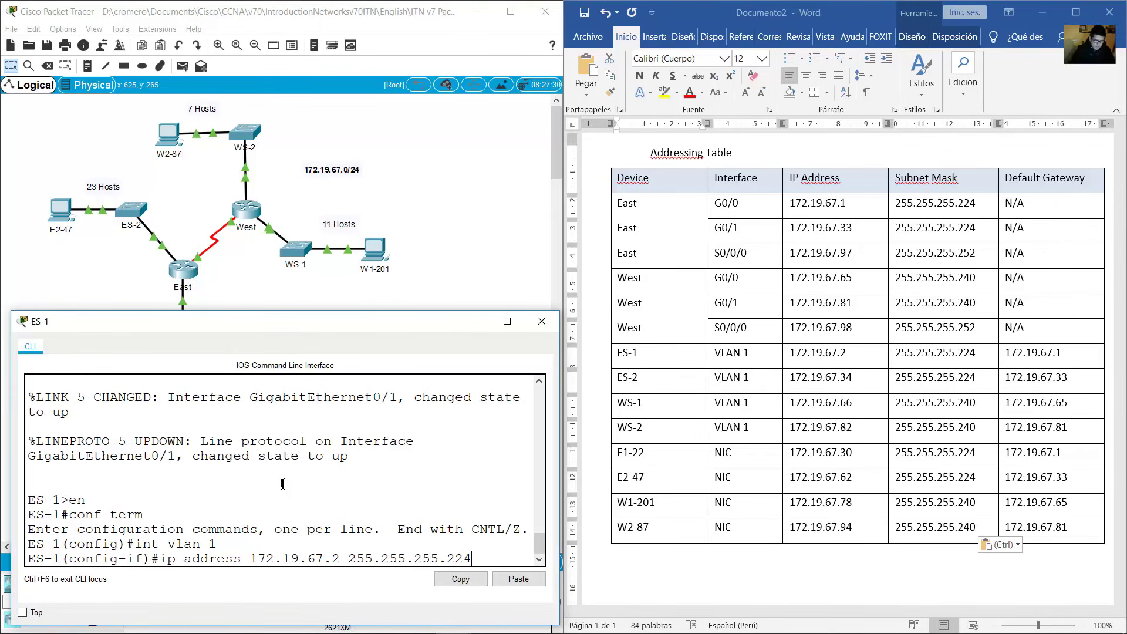
{"action": "key", "text": "Return"}
{"action": "type", "text": "no shutdown"}
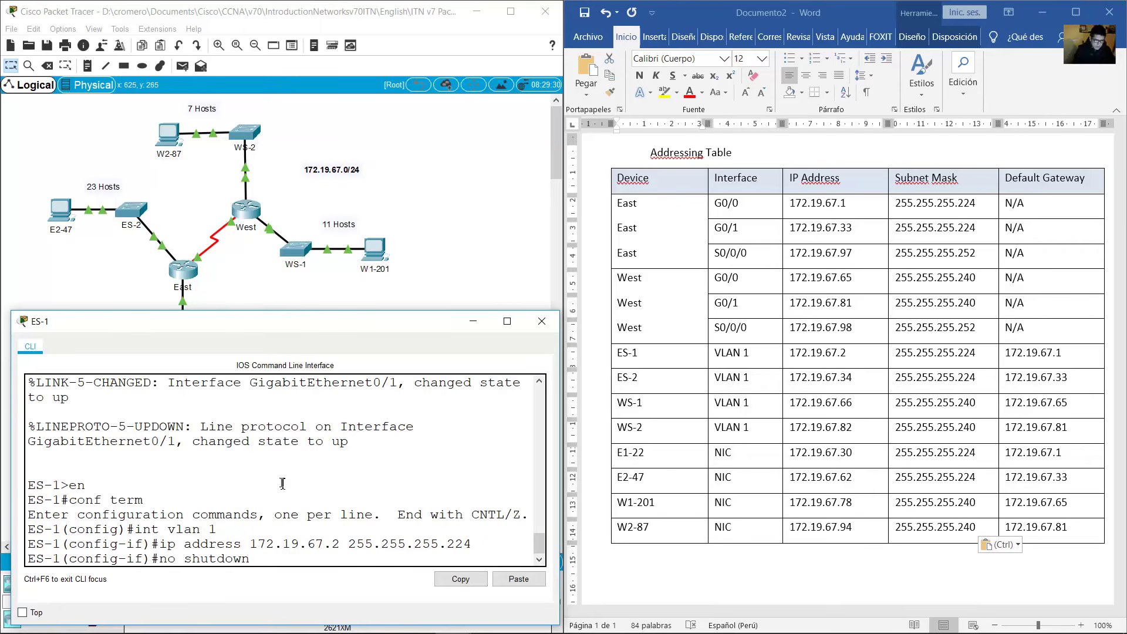
{"action": "key", "text": "Return"}
{"action": "key", "text": "Return"}
Exit ES-1's interface mode, set its default gateway to 172.19.67.1 with ip default-gateway, and put its console away.
{"action": "type", "text": "exi"}
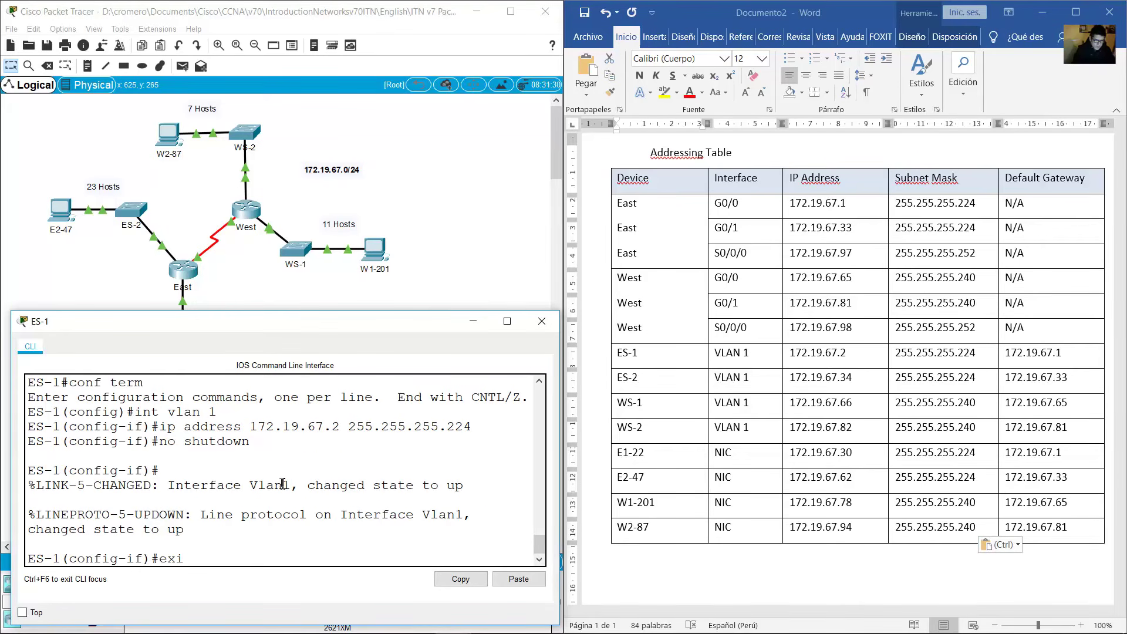
{"action": "type", "text": "t"}
{"action": "key", "text": "Return"}
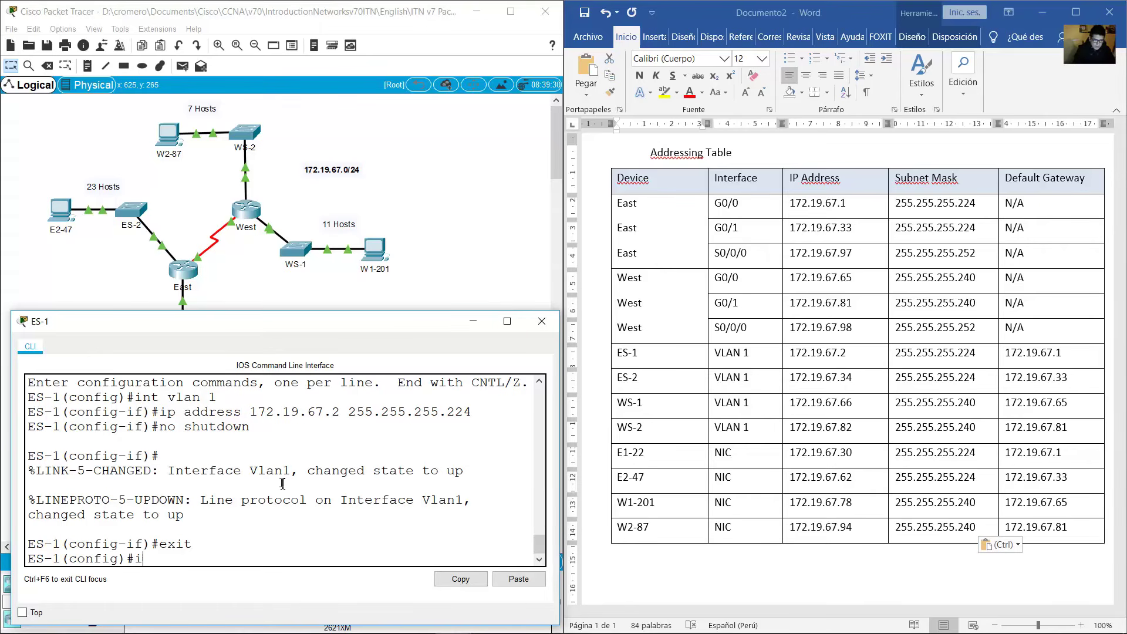
{"action": "type", "text": "ip default-gateway "}
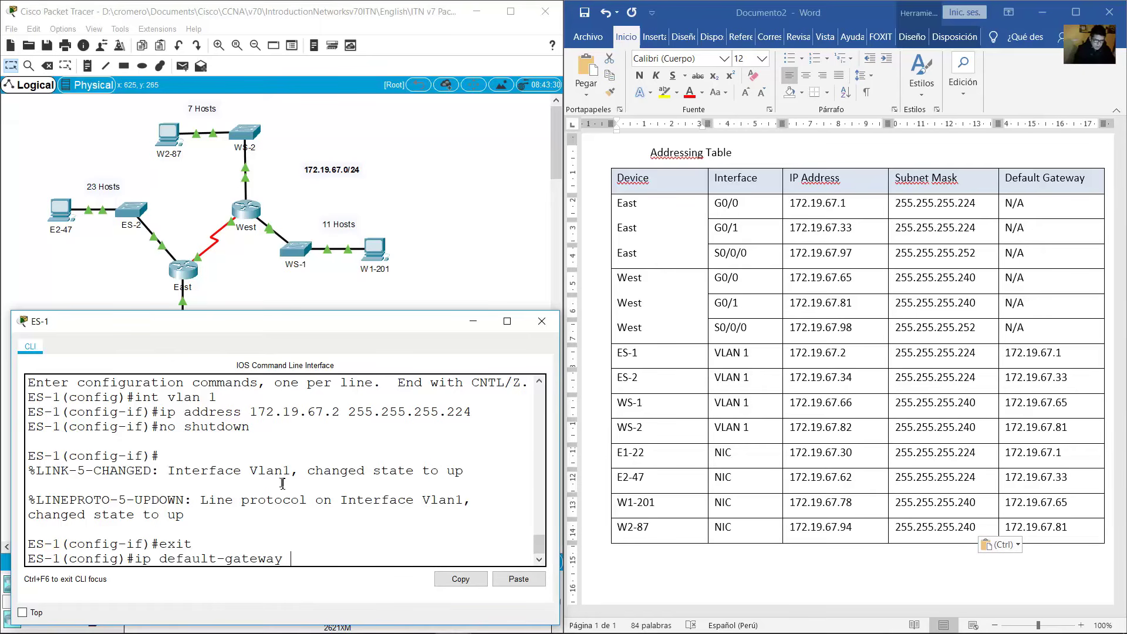
{"action": "type", "text": "172.19.67.1"}
{"action": "key", "text": "Return"}
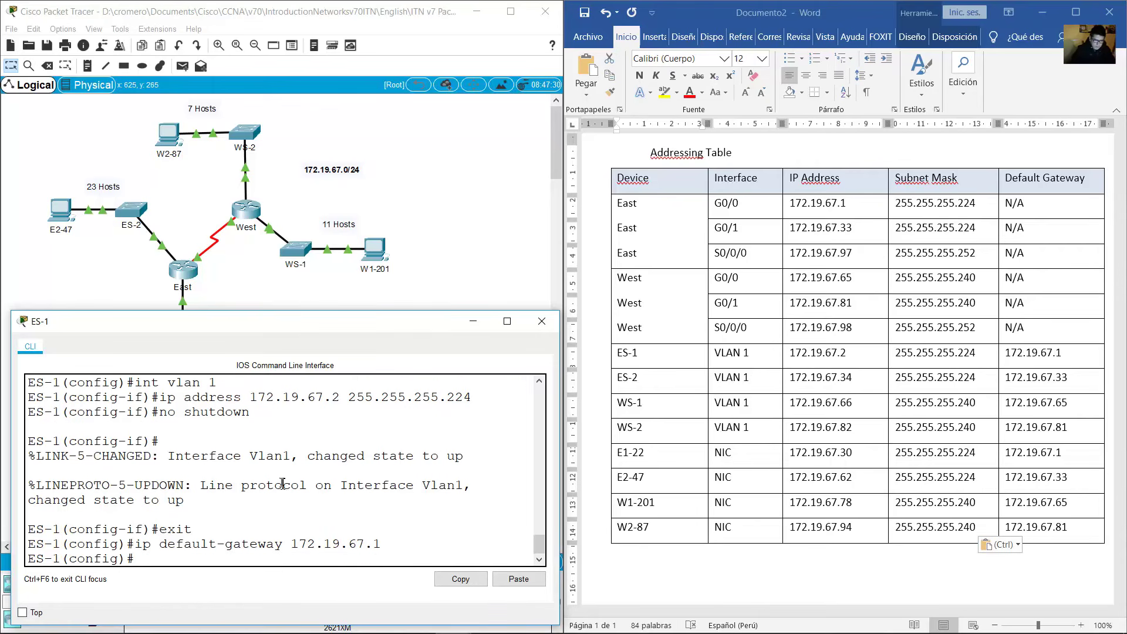
{"action": "left_click", "coordinate": [473, 321]}
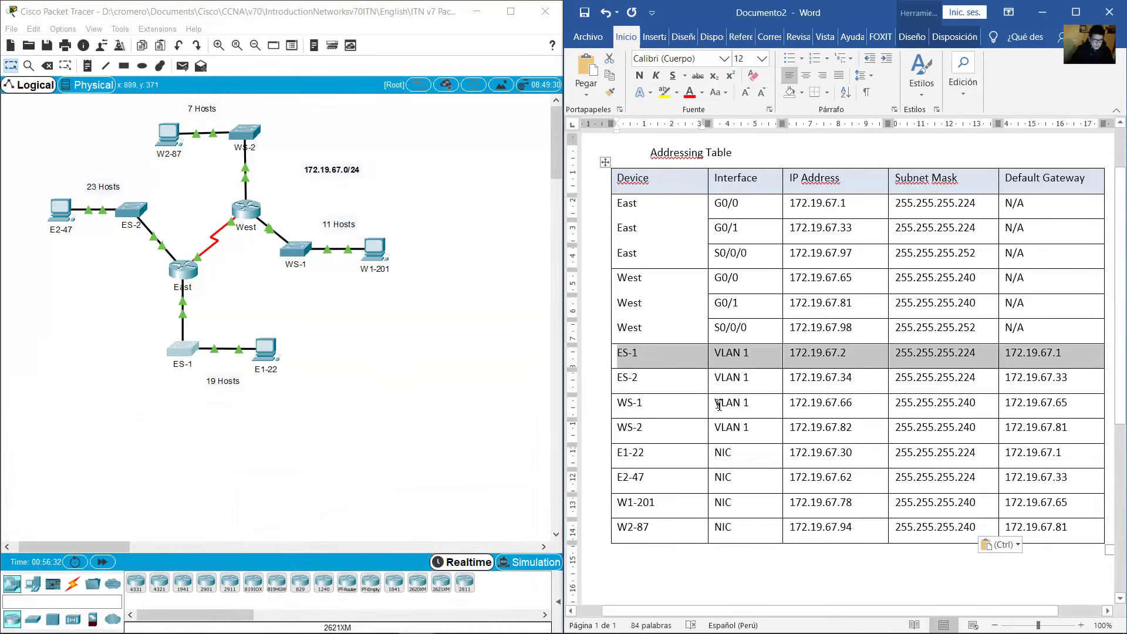
Open switch ES-2's console beside the addressing table and enter global configuration mode with en and conf term.
{"action": "left_click_drag", "start_coordinate": [624, 378], "coordinate": [1015, 379]}
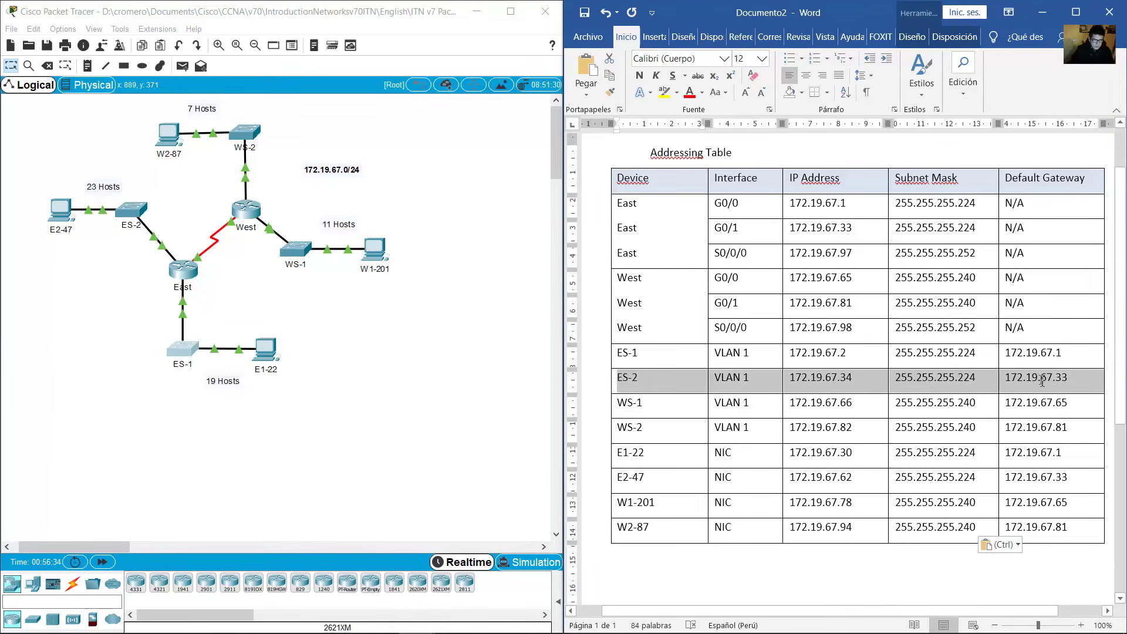
{"action": "left_click", "coordinate": [127, 216]}
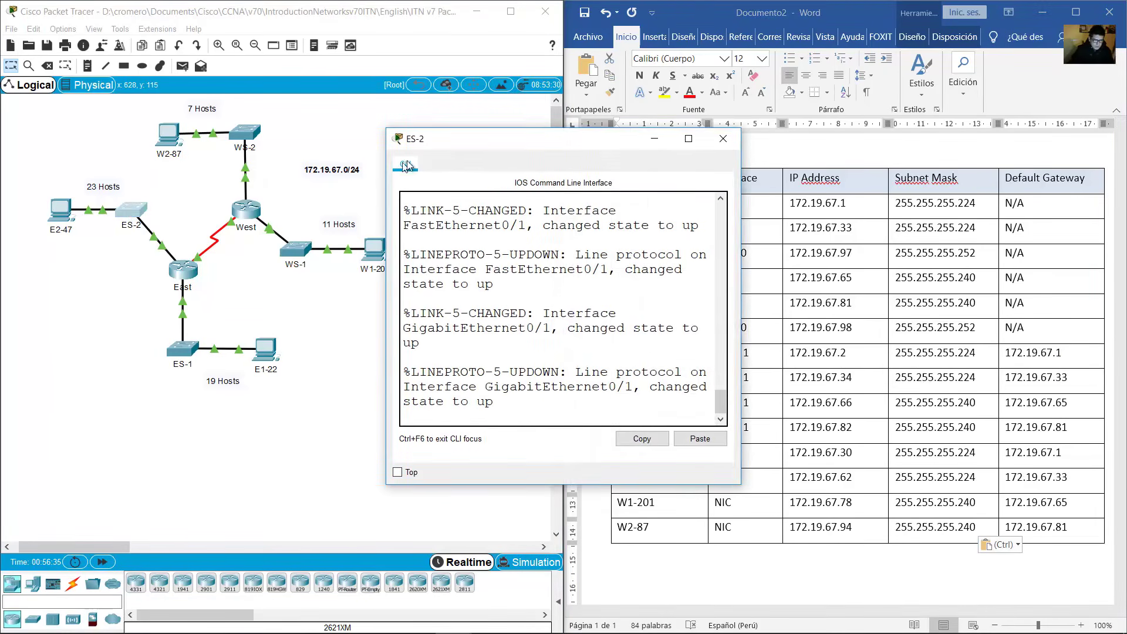
{"action": "left_click_drag", "start_coordinate": [453, 146], "coordinate": [72, 293]}
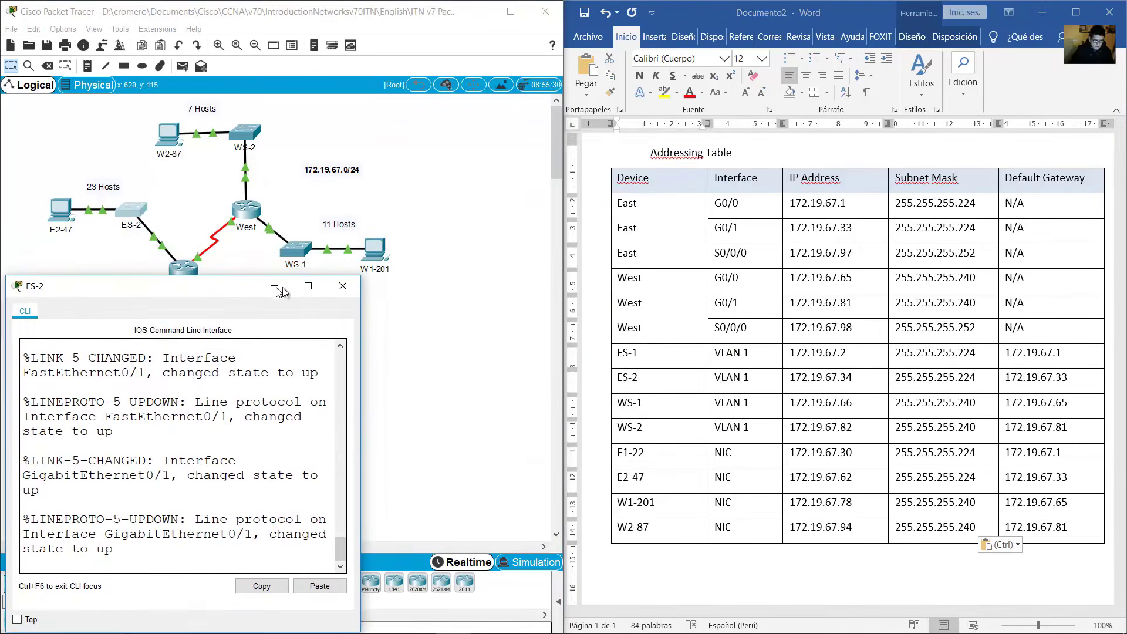
{"action": "left_click_drag", "start_coordinate": [360, 276], "coordinate": [559, 318]}
{"action": "left_click", "coordinate": [418, 470]}
{"action": "key", "text": "Return"}
{"action": "type", "text": "en"}
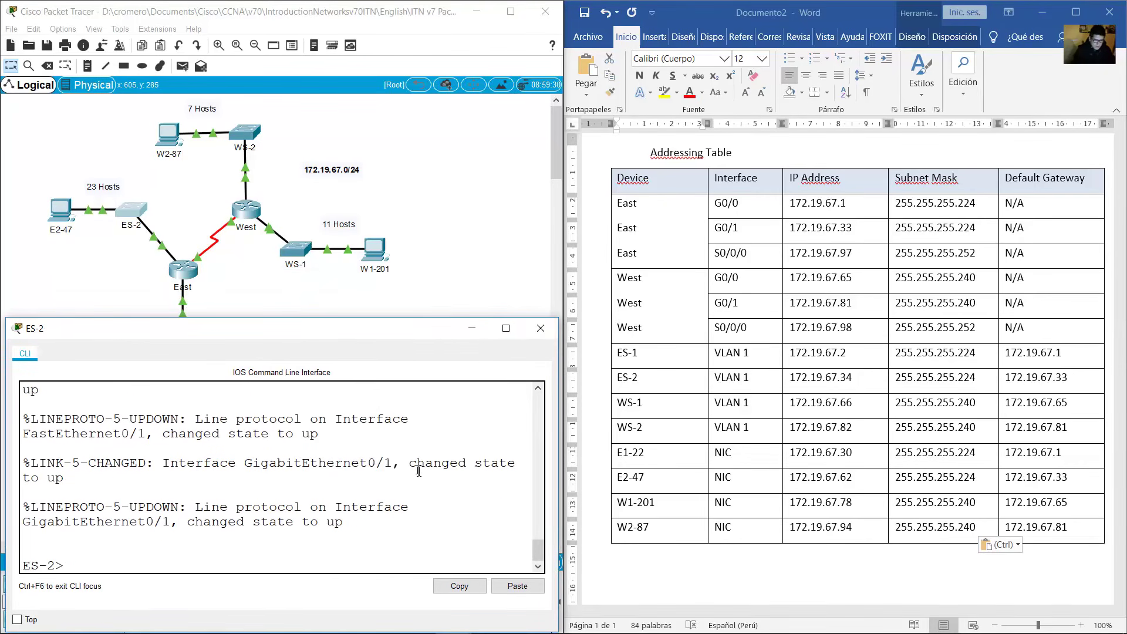
{"action": "key", "text": "Return"}
{"action": "type", "text": "conf term"}
{"action": "key", "text": "Return"}
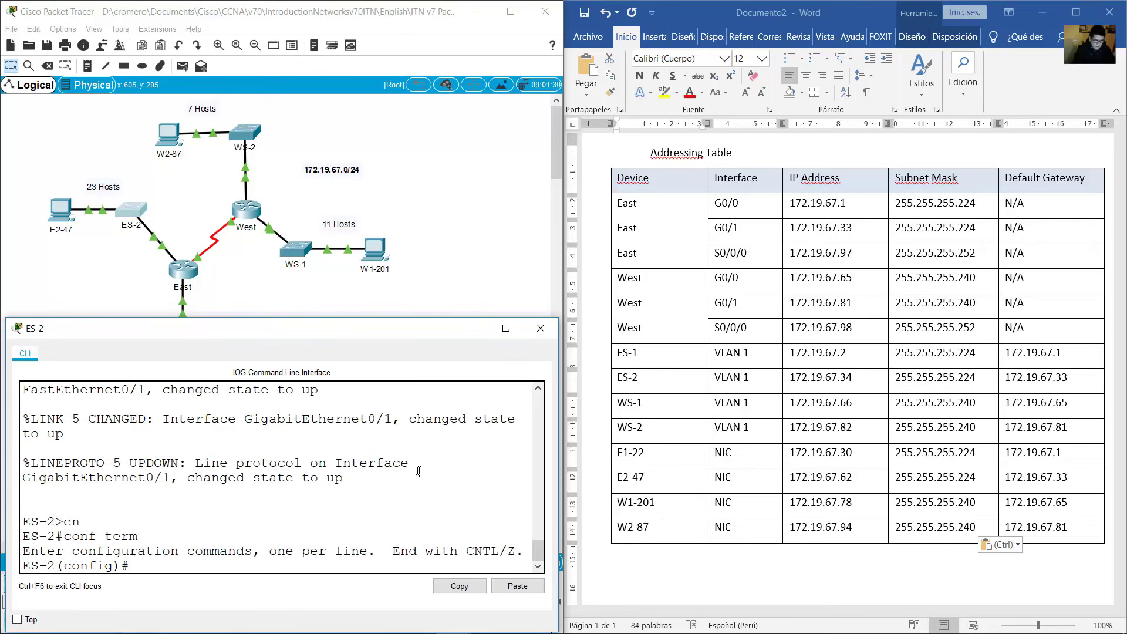
Configure ES-2's VLAN 1 interface with IP address 172.19.67.34 and mask 255.255.255.224, and enable it with no shutdown.
{"action": "type", "text": "int vlan 1"}
{"action": "key", "text": "Return"}
{"action": "type", "text": "ip"}
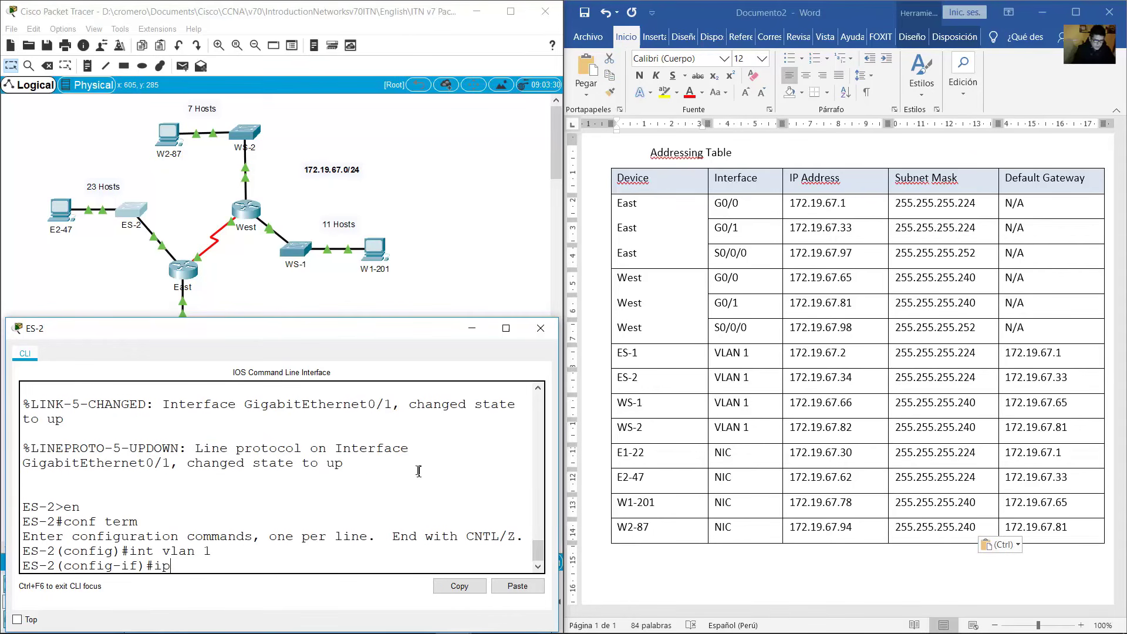
{"action": "type", "text": " address 172.19.67.34 "}
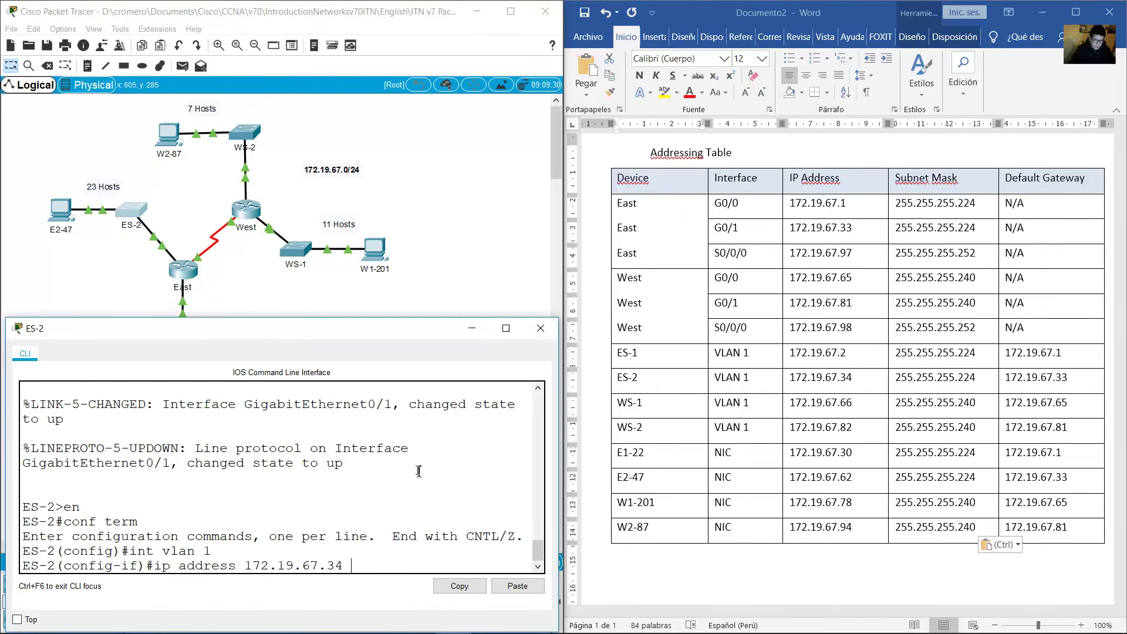
{"action": "type", "text": "255.255.255.224"}
{"action": "key", "text": "Return"}
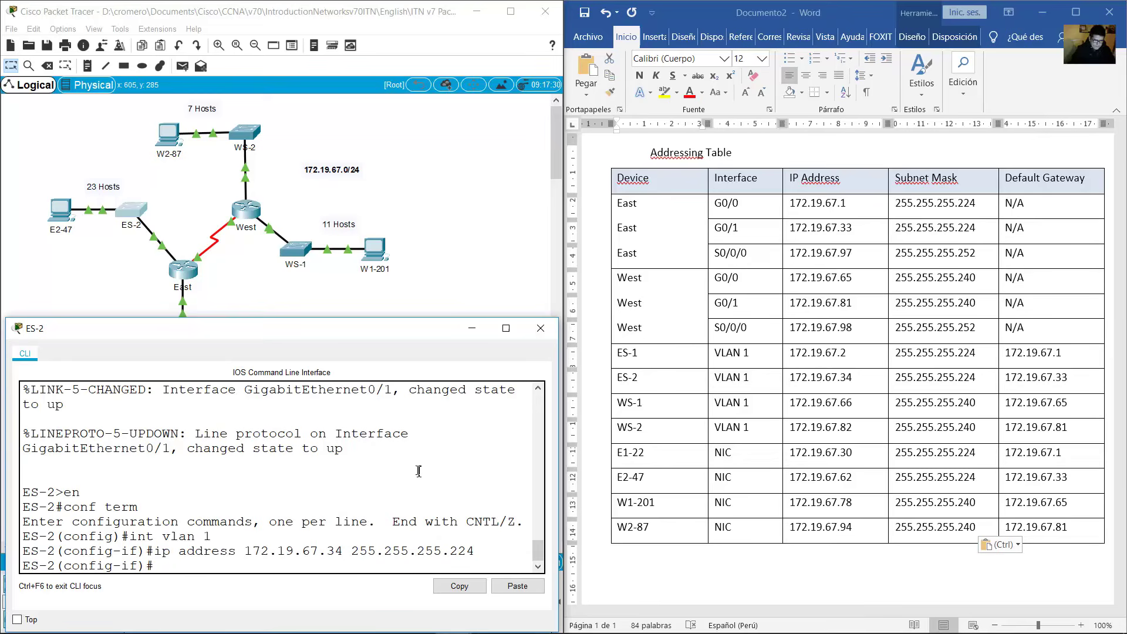
{"action": "type", "text": "no shutdoen"}
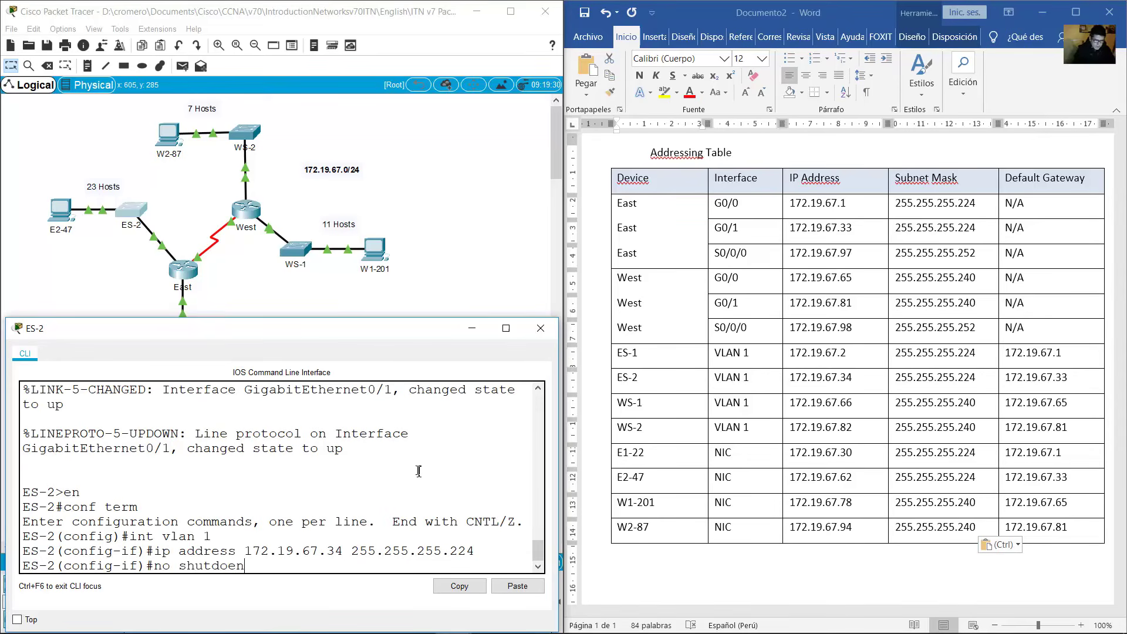
{"action": "key", "text": "BackSpace"}
{"action": "key", "text": "BackSpace"}
{"action": "type", "text": "wn"}
{"action": "key", "text": "Return"}
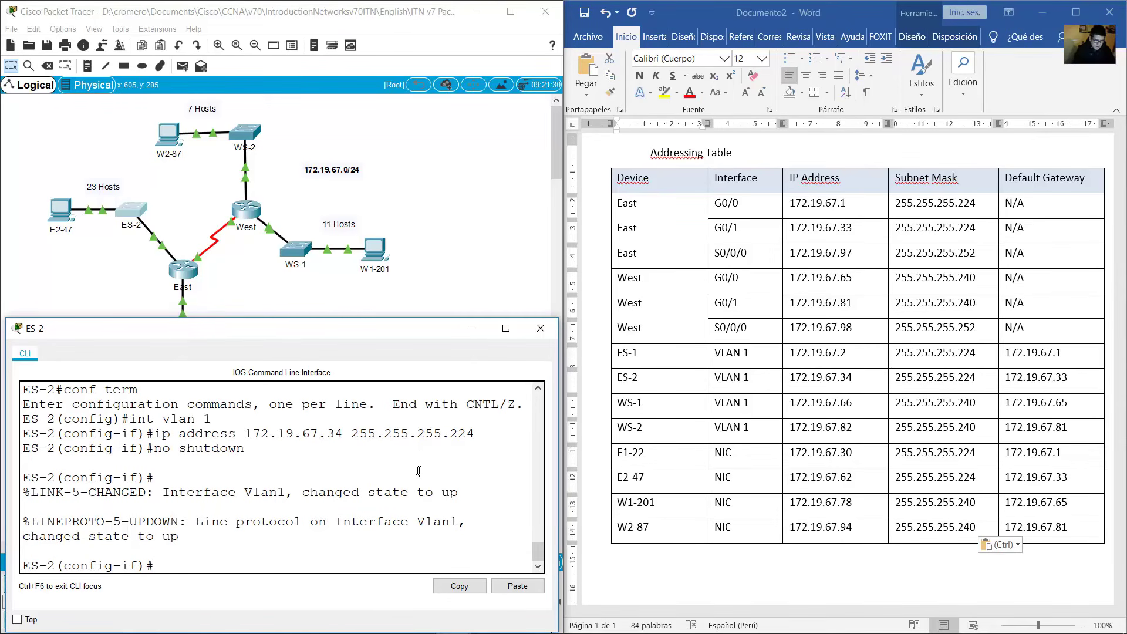
Exit ES-2's interface mode and set the switch's default gateway to 172.19.67.33 with ip default-gateway.
{"action": "type", "text": "exit"}
{"action": "key", "text": "Return"}
{"action": "type", "text": "ip defaul"}
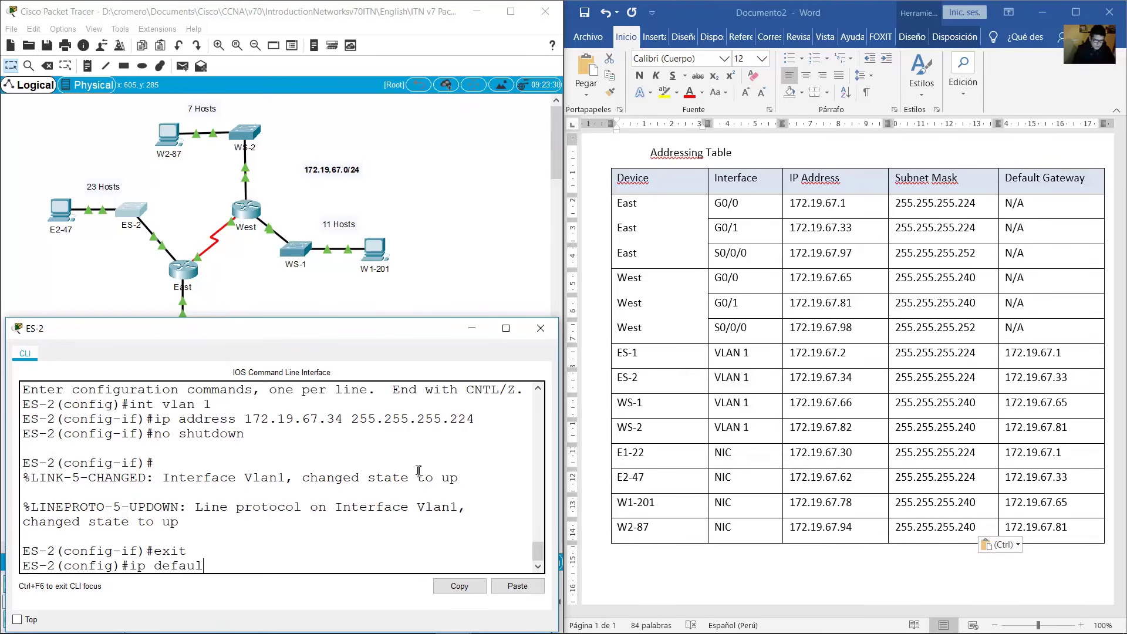
{"action": "type", "text": "t-gateway 172.19.67."}
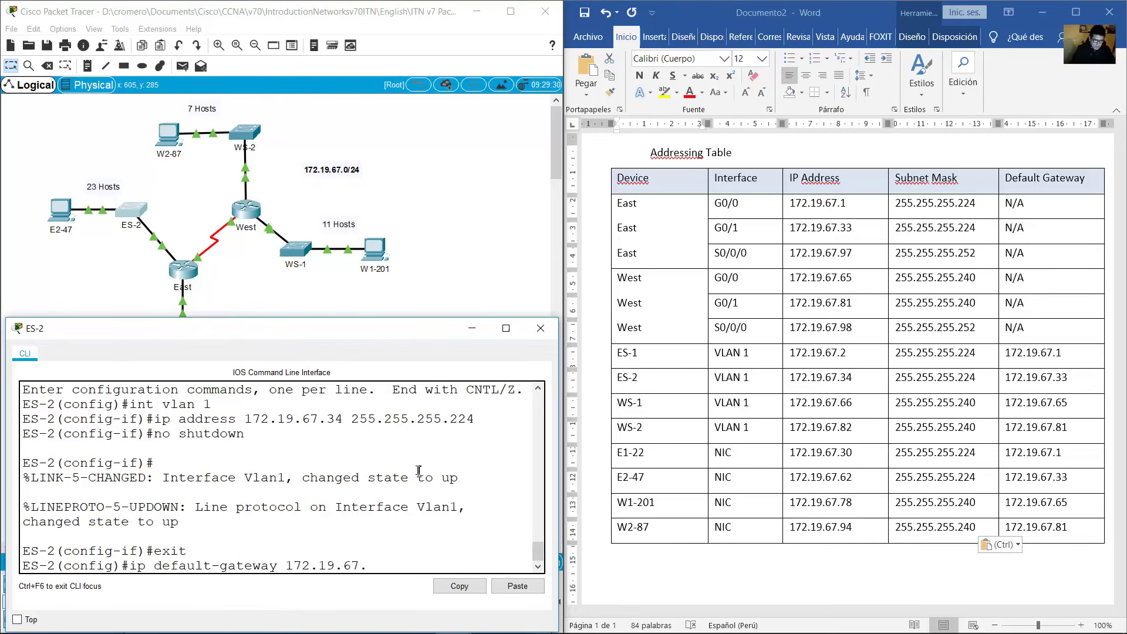
{"action": "left_click", "coordinate": [804, 400]}
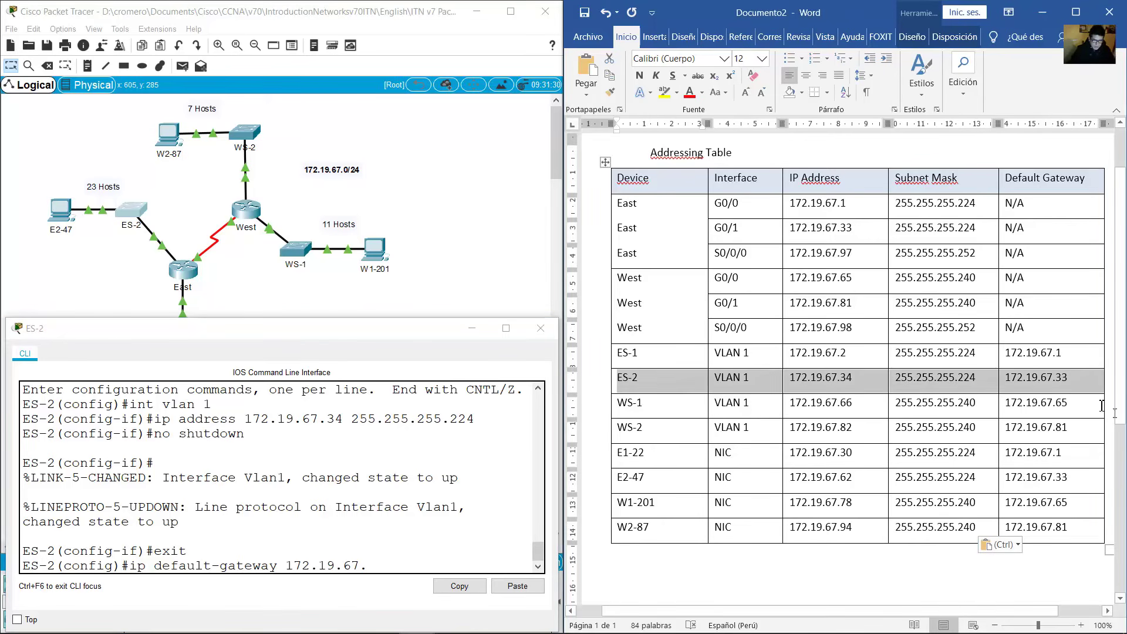
{"action": "type", "text": "19.67."}
{"action": "left_click", "coordinate": [355, 568]}
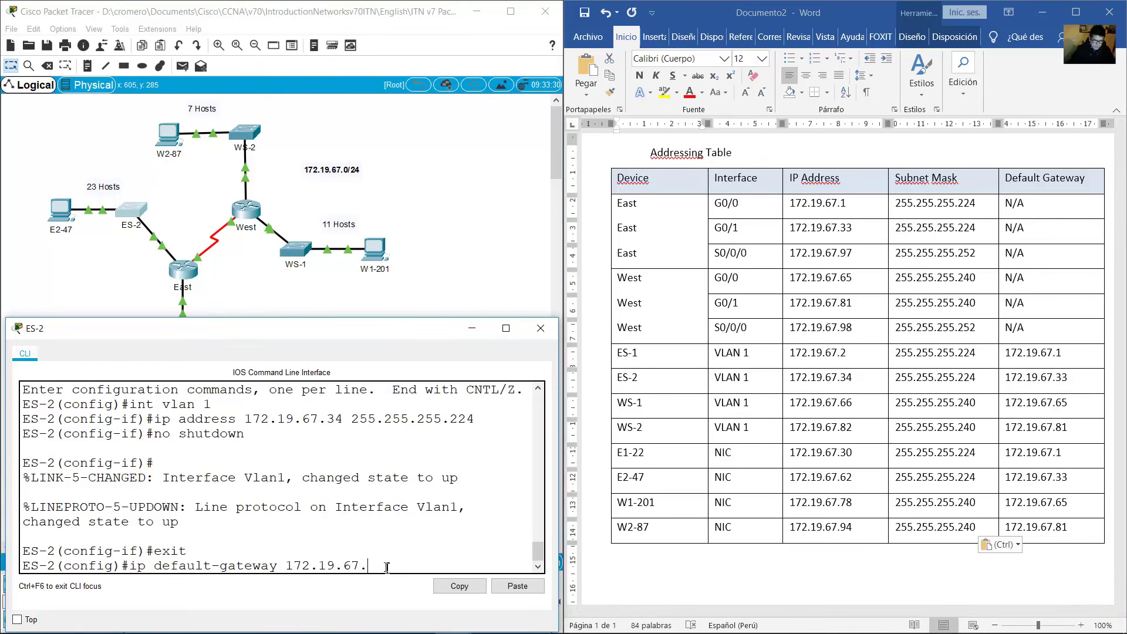
{"action": "type", "text": "33"}
{"action": "key", "text": "Return"}
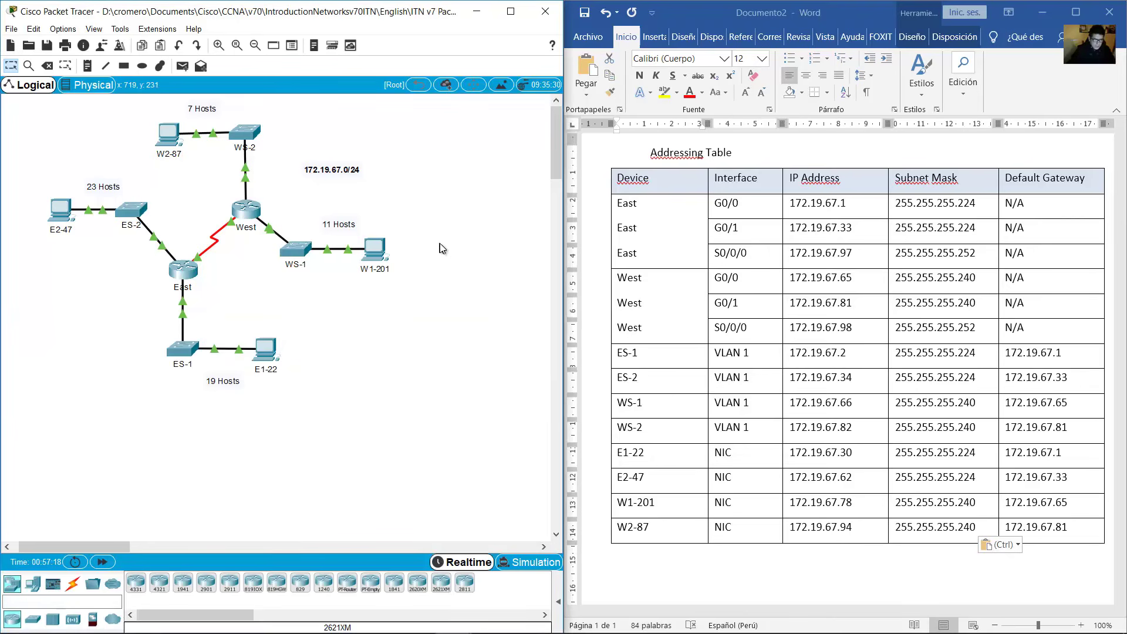
Highlight the WS-1 row in the addressing table, and open switch WS-1's console enlarged beside the table.
{"action": "left_click", "coordinate": [627, 408]}
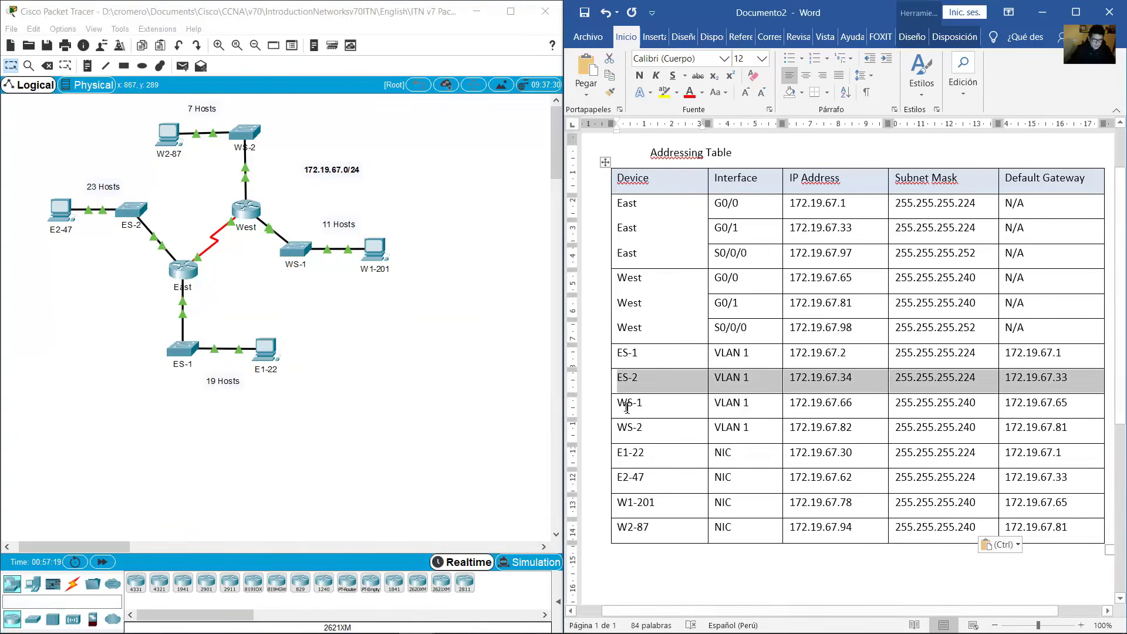
{"action": "left_click_drag", "start_coordinate": [618, 405], "coordinate": [1029, 400]}
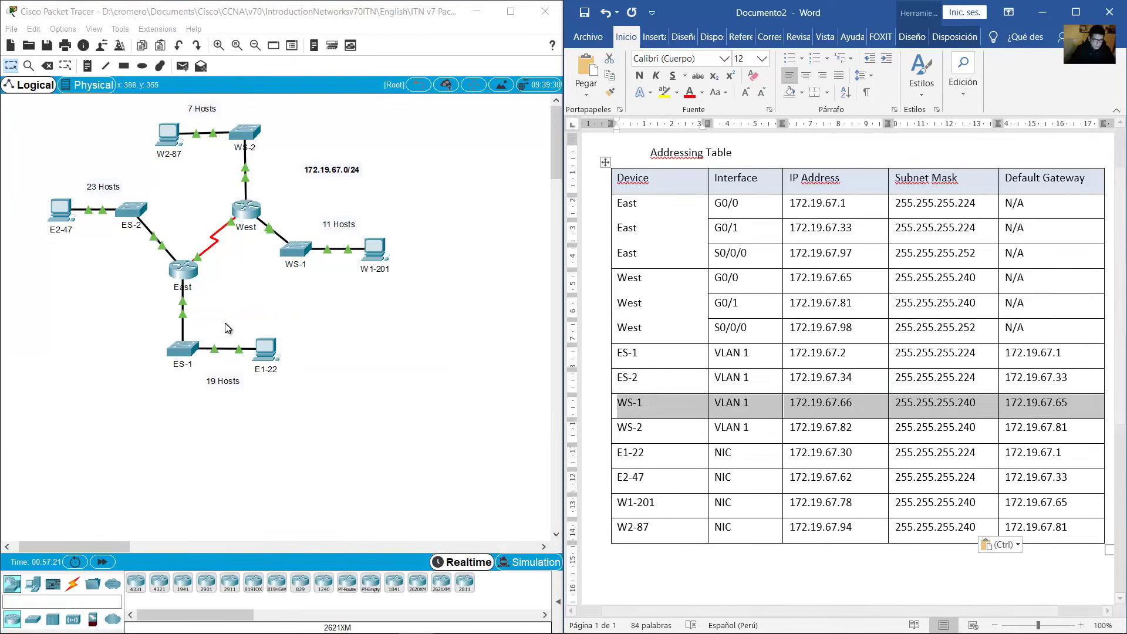
{"action": "left_click", "coordinate": [294, 253]}
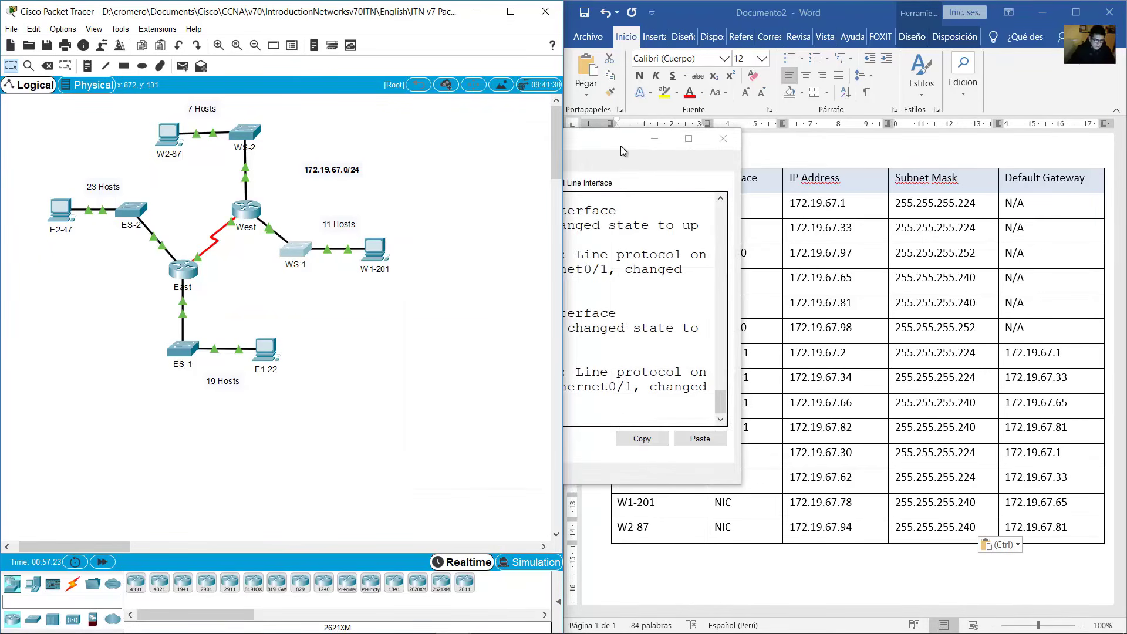
{"action": "left_click_drag", "start_coordinate": [621, 146], "coordinate": [239, 292]}
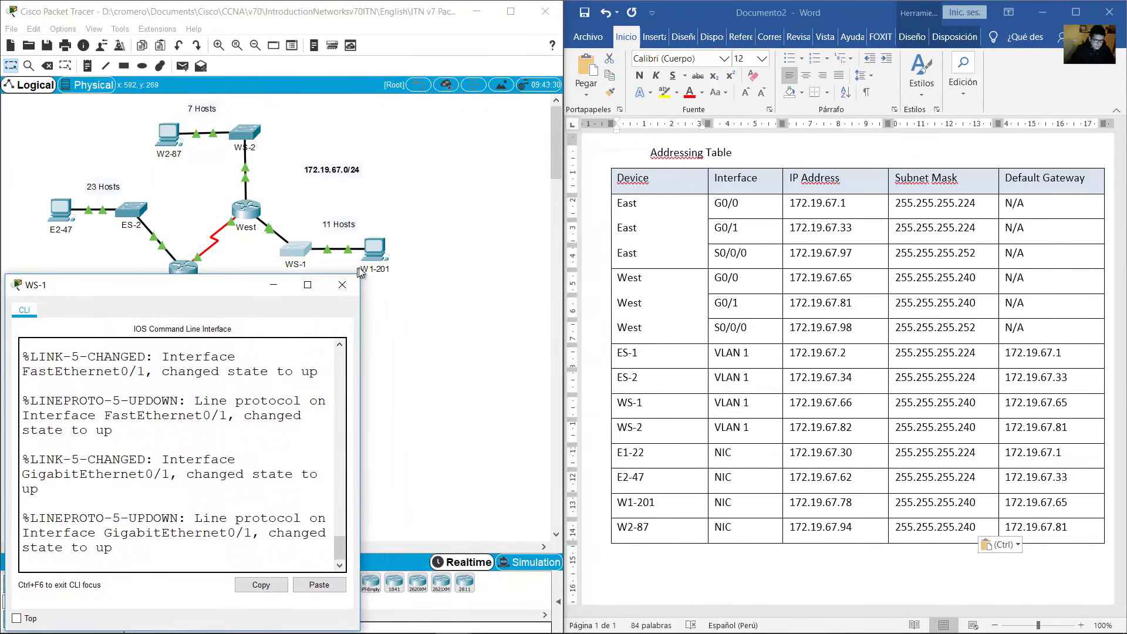
{"action": "left_click_drag", "start_coordinate": [363, 274], "coordinate": [567, 318]}
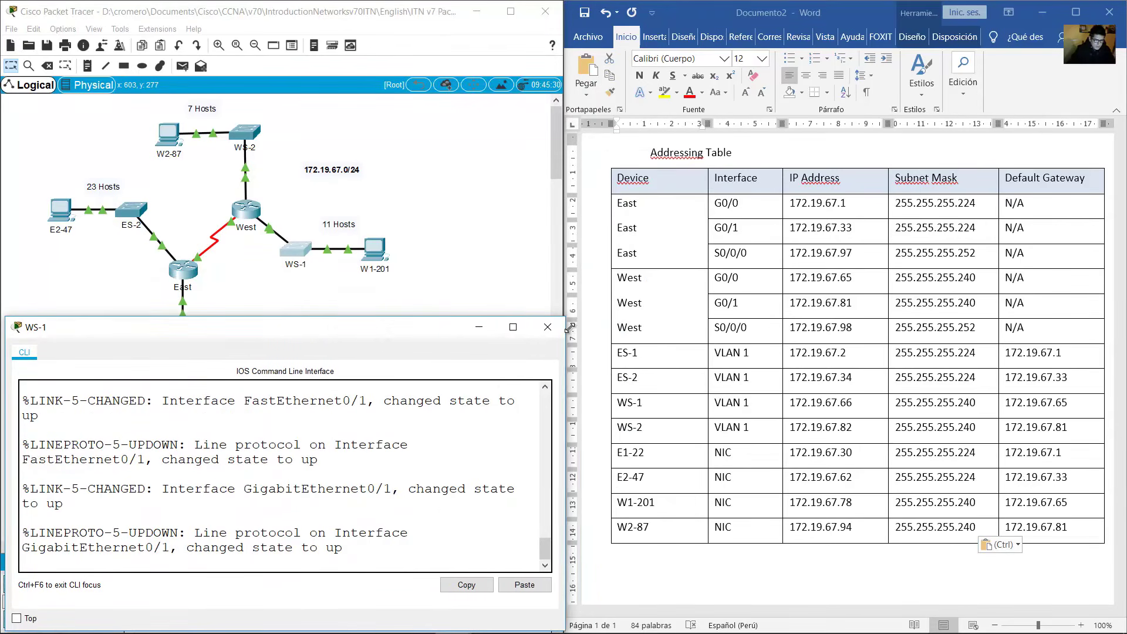
Enter privileged mode and global configuration mode on WS-1 with en and conf term.
{"action": "key", "text": "Return"}
{"action": "type", "text": "en"}
{"action": "key", "text": "Return"}
{"action": "type", "text": "c"}
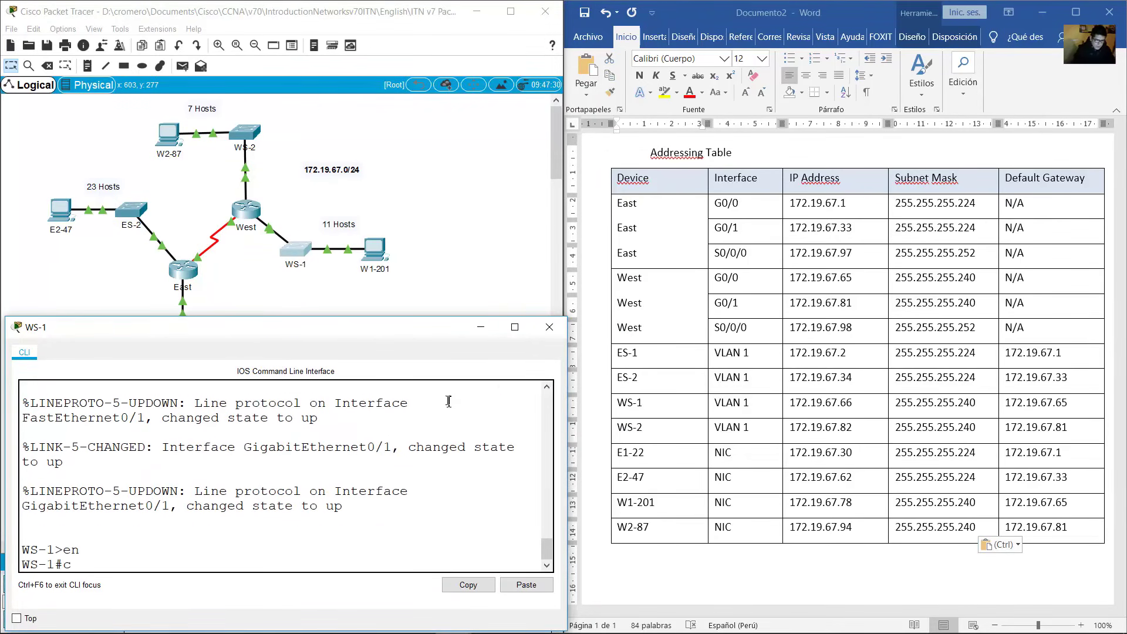
{"action": "type", "text": "onf term"}
{"action": "key", "text": "Return"}
Assign IP address 172.19.67.66 with mask 255.255.255.240 to WS-1's VLAN 1 interface.
{"action": "type", "text": "int"}
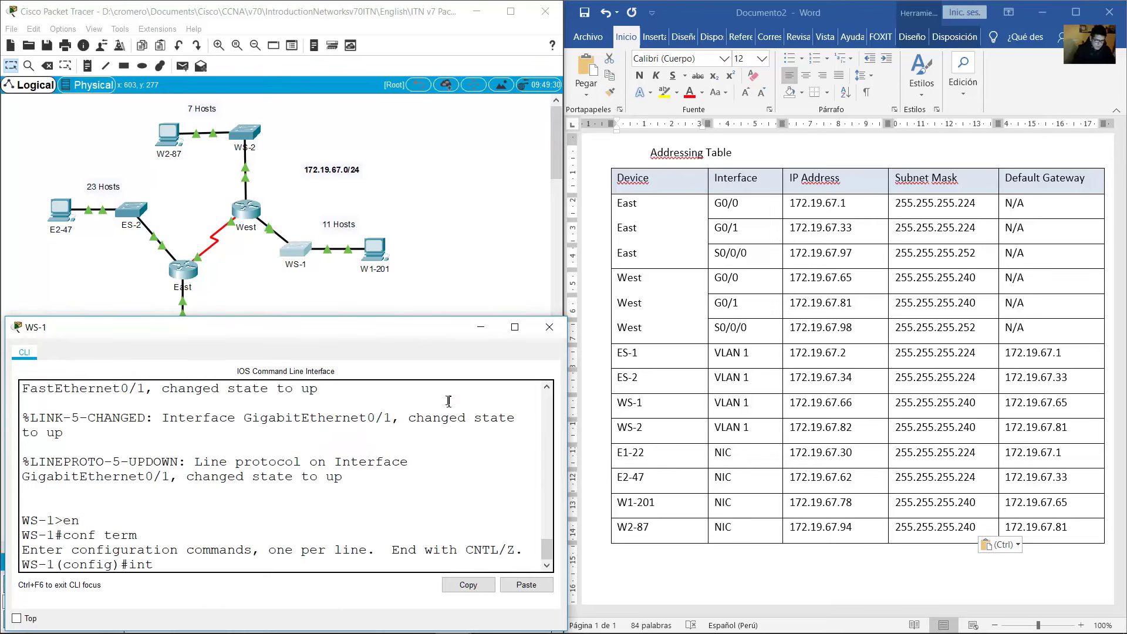
{"action": "type", "text": " vlan 1"}
{"action": "key", "text": "Return"}
{"action": "type", "text": "ip add"}
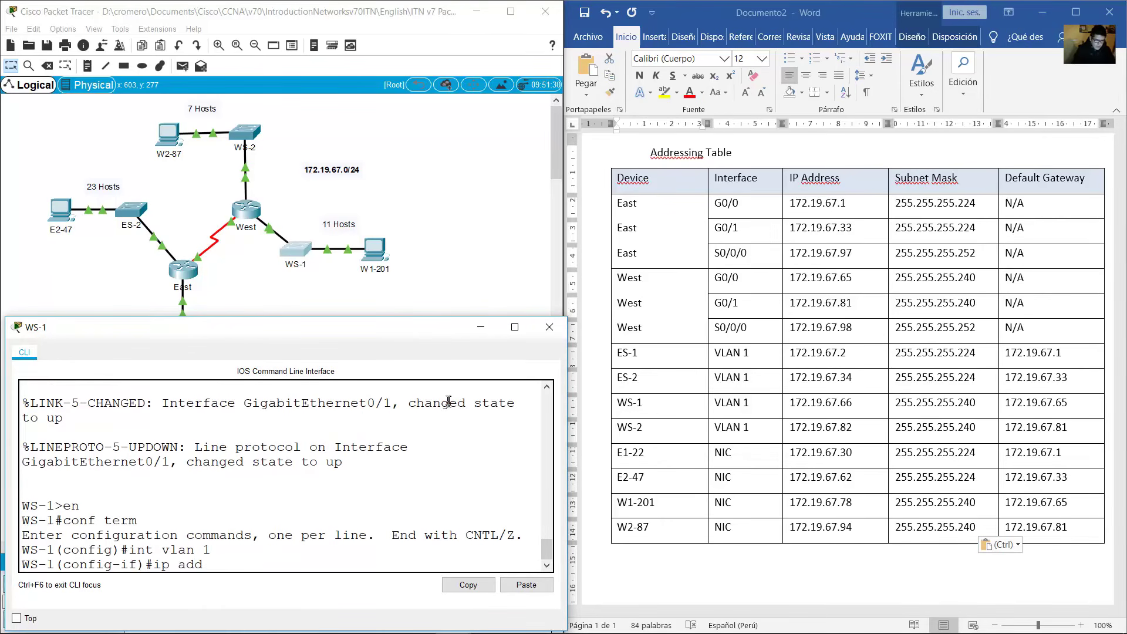
{"action": "type", "text": "ress"}
{"action": "left_click", "coordinate": [803, 398]}
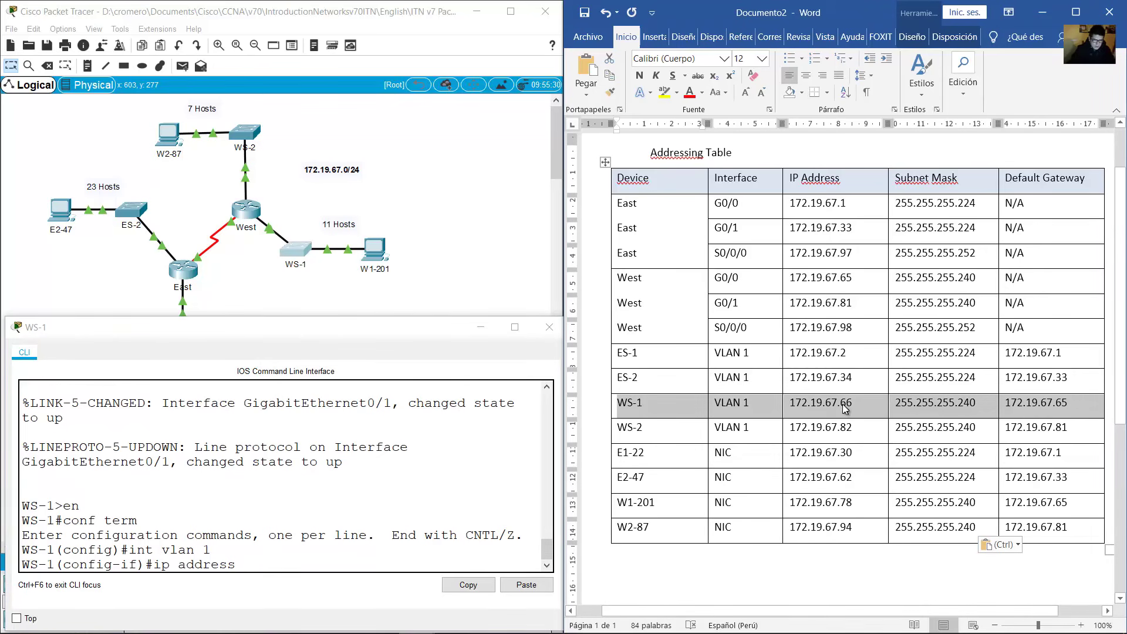
{"action": "left_click", "coordinate": [168, 538]}
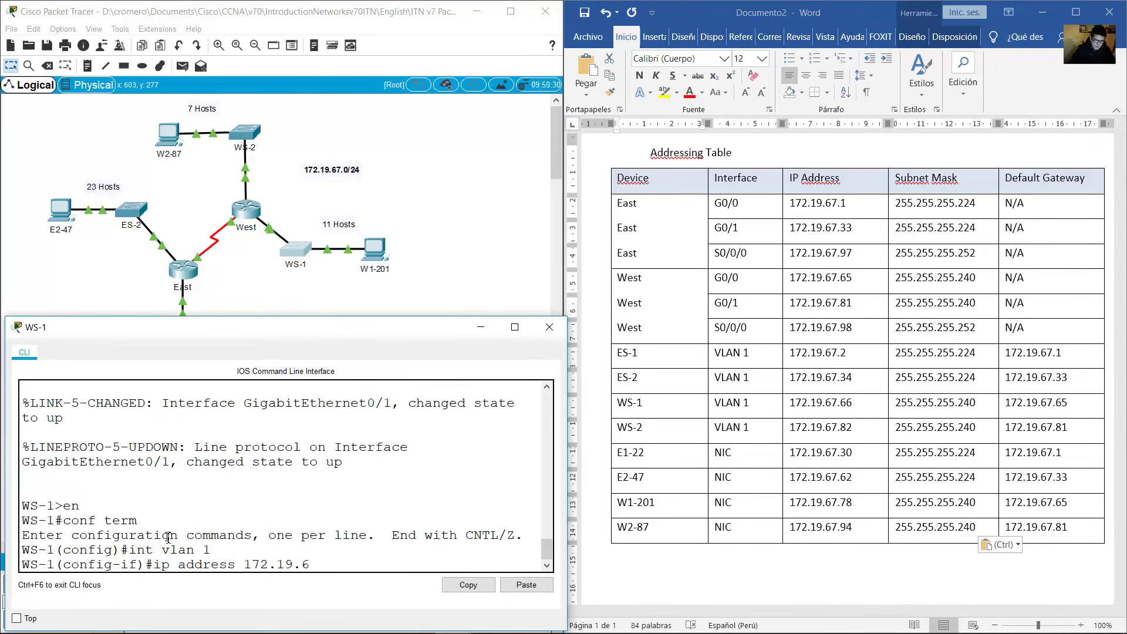
{"action": "type", "text": "255.255.255.240"}
{"action": "key", "text": "Return"}
Enable WS-1's VLAN 1 interface with no shutdown.
{"action": "type", "text": "no thud"}
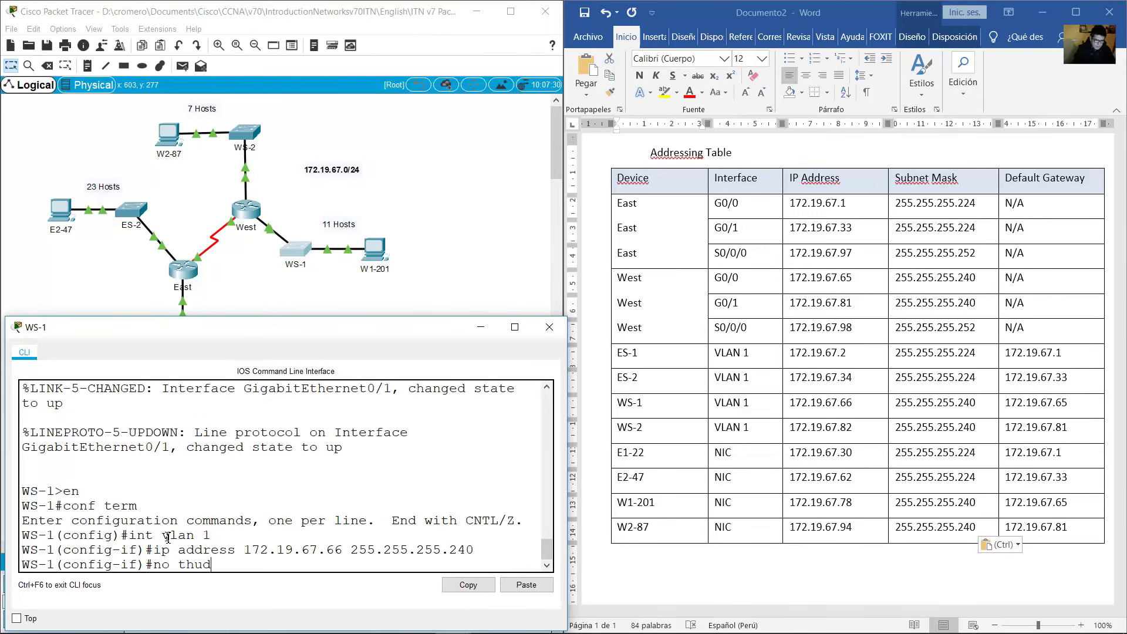
{"action": "key", "text": "BackSpace"}
{"action": "key", "text": "BackSpace"}
{"action": "key", "text": "BackSpace"}
{"action": "type", "text": "hutdown"}
{"action": "key", "text": "Return"}
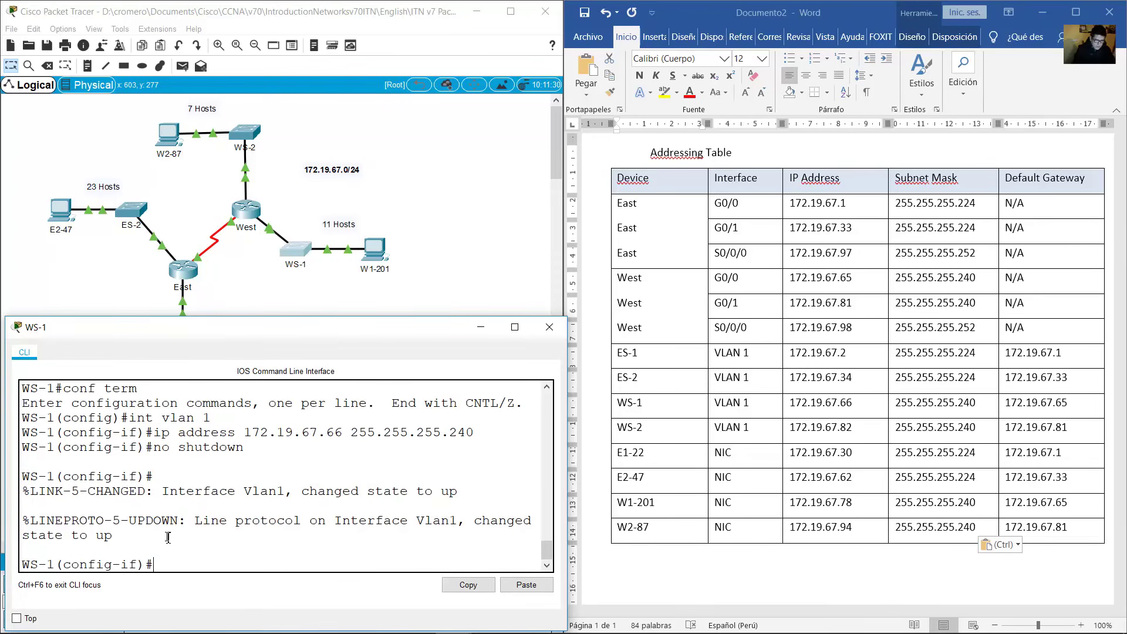
Exit WS-1's interface mode and return to global configuration mode.
{"action": "type", "text": "excit"}
{"action": "key", "text": "Return"}
{"action": "type", "text": "ip"}
{"action": "key", "text": "BackSpace"}
{"action": "key", "text": "BackSpace"}
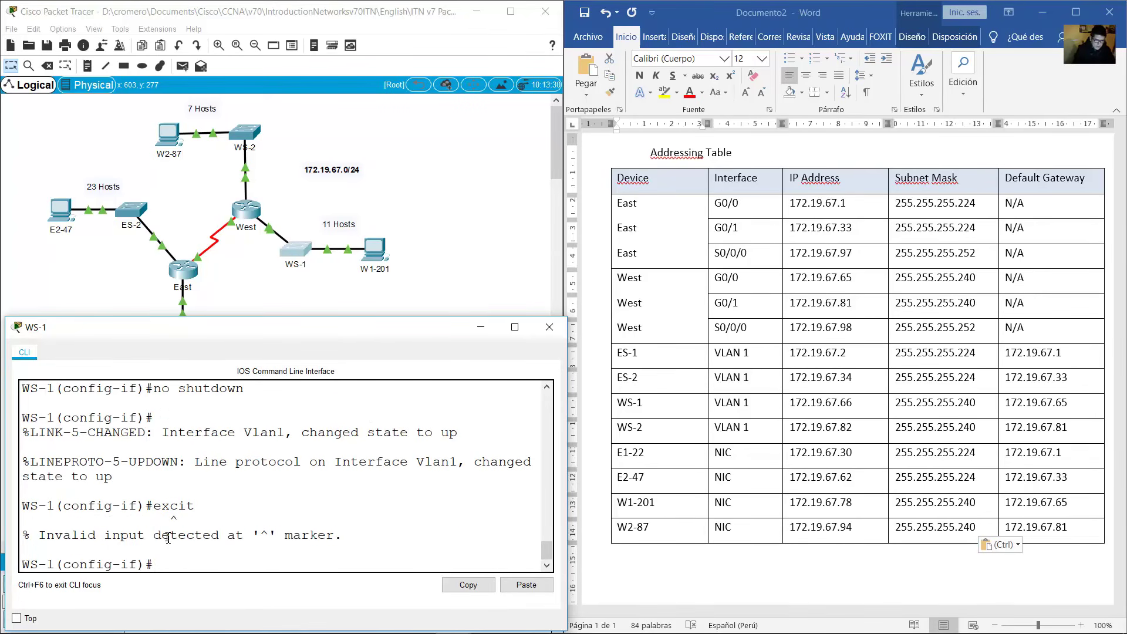
{"action": "type", "text": "exit"}
{"action": "key", "text": "Return"}
Set WS-1's default gateway to 172.19.67.65 with ip default-gateway, and put its console away.
{"action": "type", "text": "ip"}
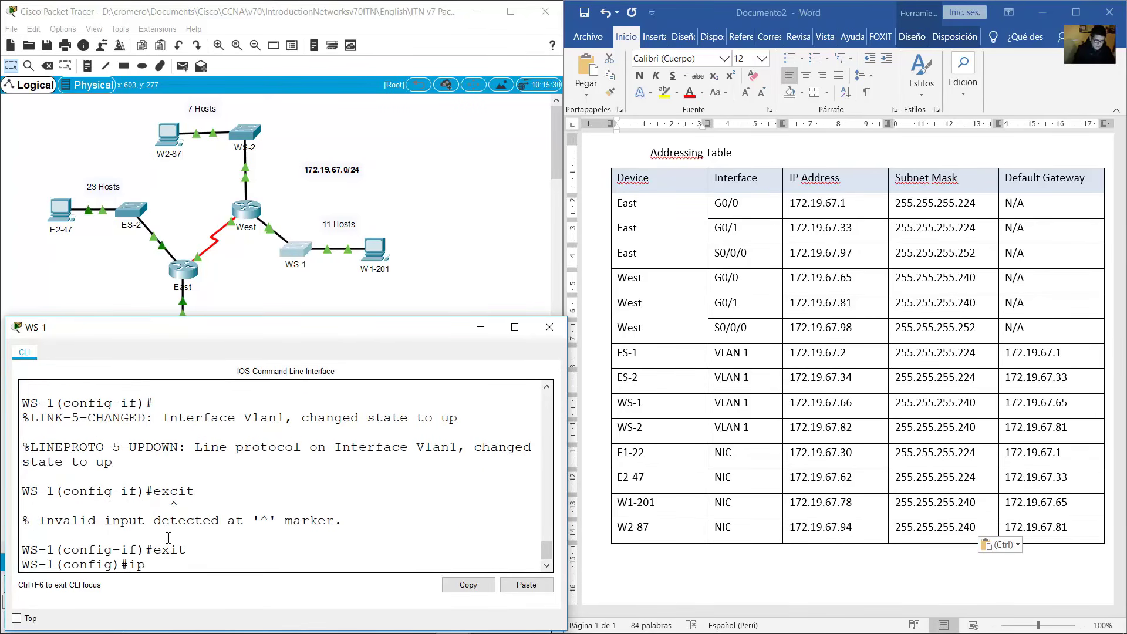
{"action": "type", "text": " fdefault-gatewau"}
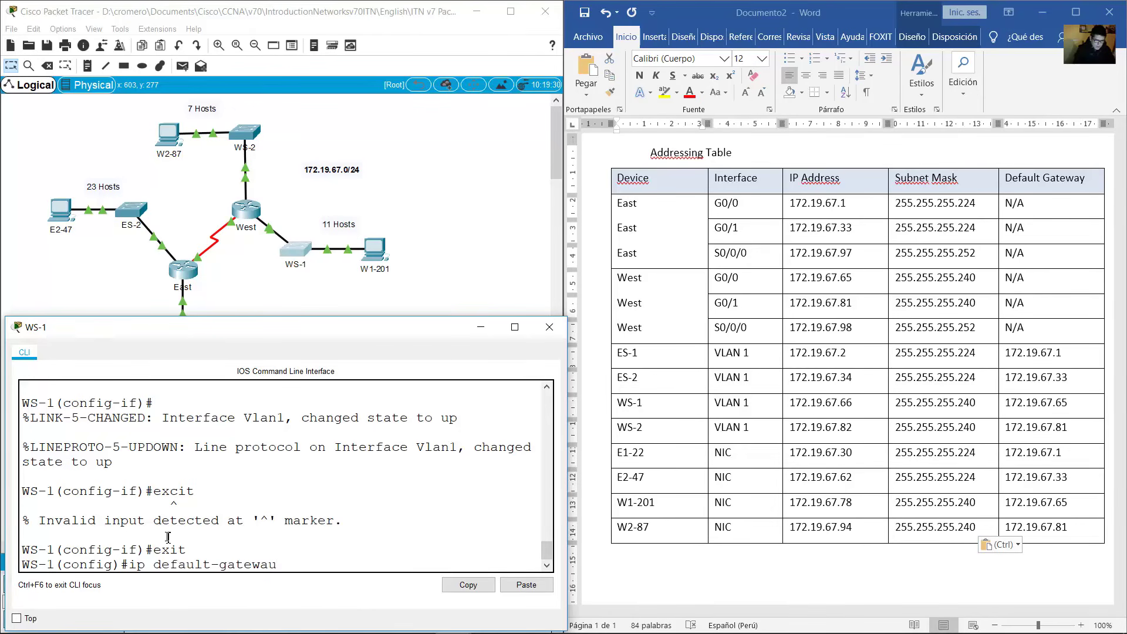
{"action": "key", "text": "BackSpace"}
{"action": "type", "text": "y 172.19.67."}
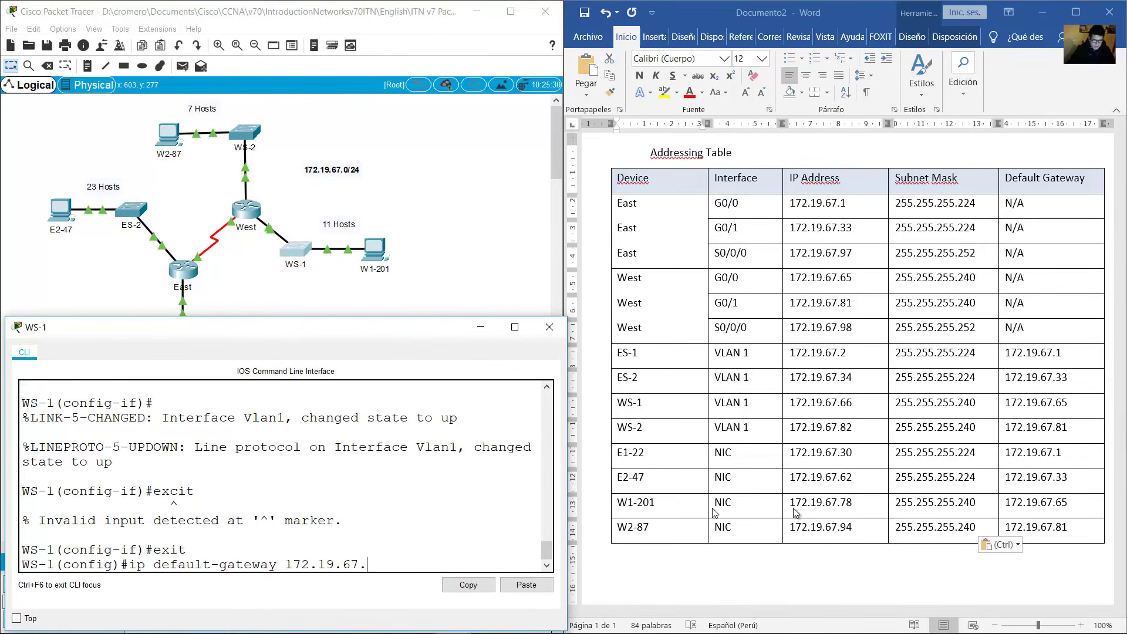
{"action": "left_click", "coordinate": [890, 471]}
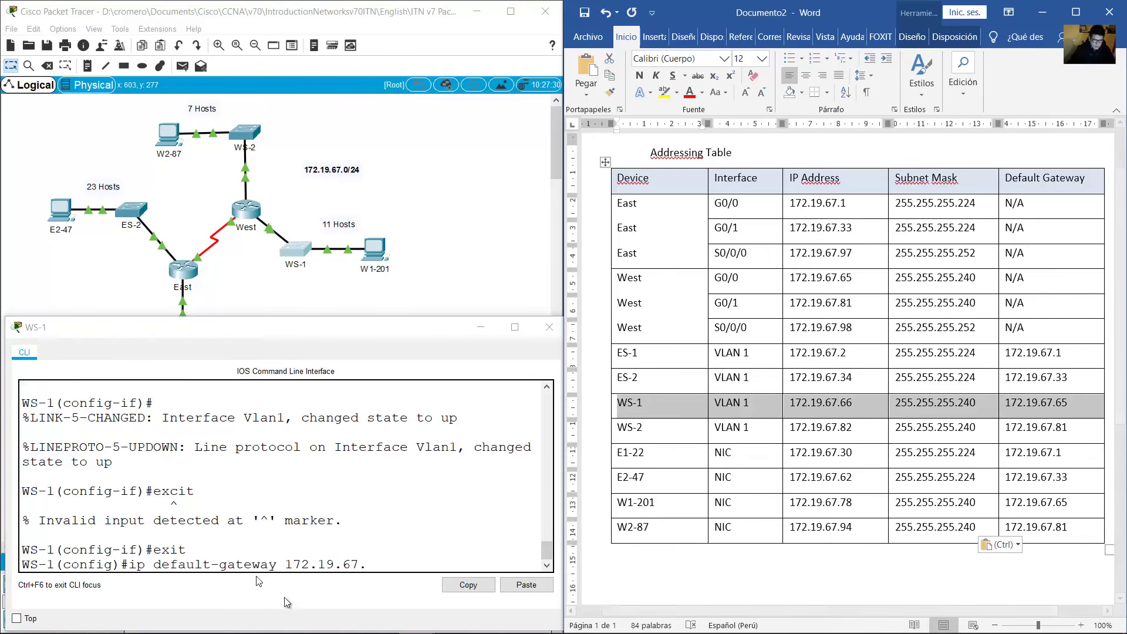
{"action": "left_click", "coordinate": [410, 567]}
{"action": "type", "text": ".67."}
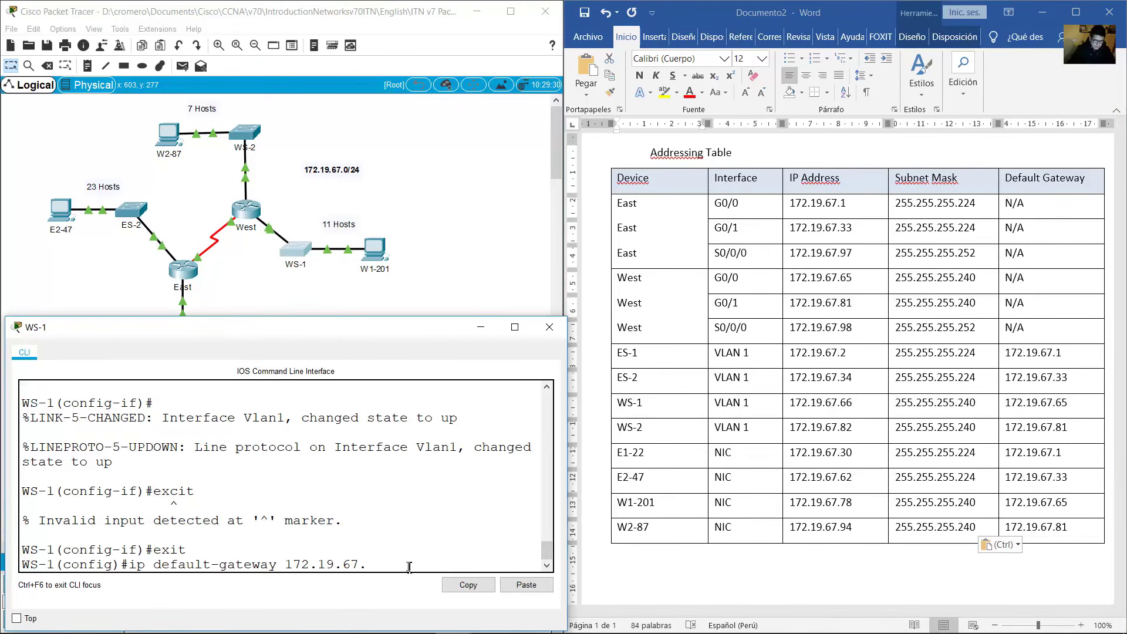
{"action": "type", "text": "65"}
{"action": "key", "text": "Return"}
{"action": "left_click", "coordinate": [516, 328]}
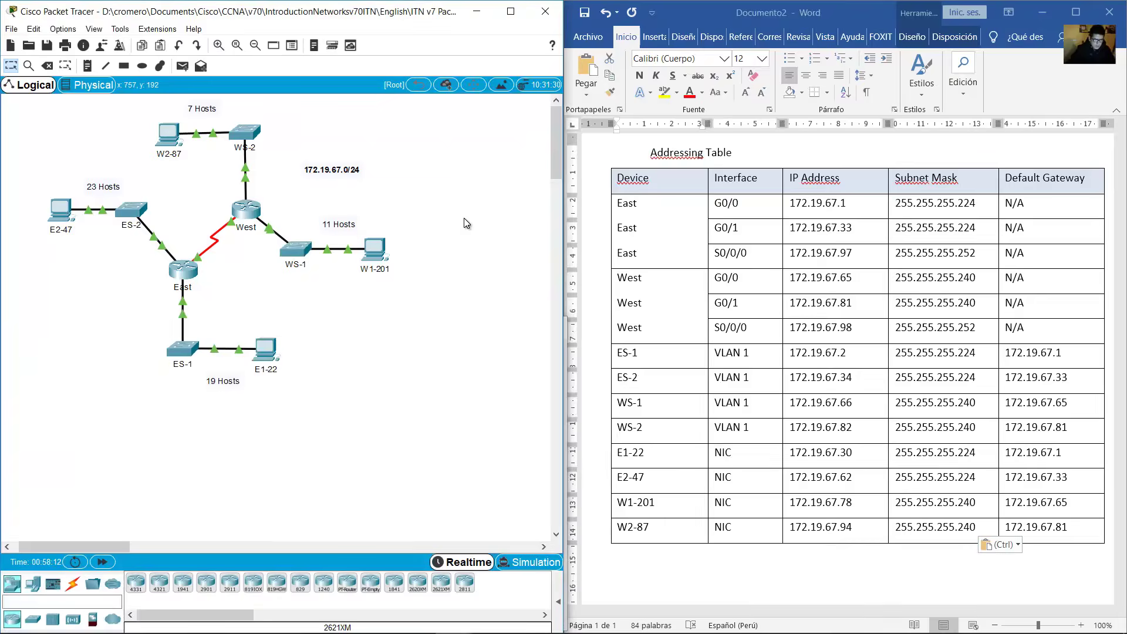
Highlight the WS-2 row in the addressing table, and open switch WS-2's console enlarged beside the table.
{"action": "left_click_drag", "start_coordinate": [623, 431], "coordinate": [1063, 441]}
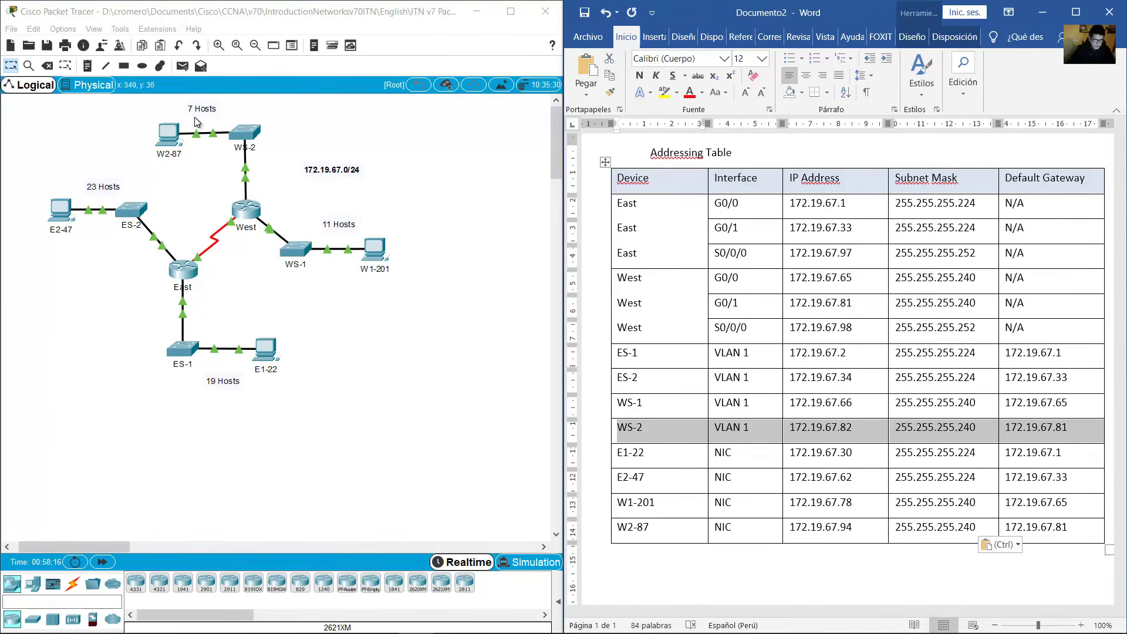
{"action": "left_click", "coordinate": [249, 133]}
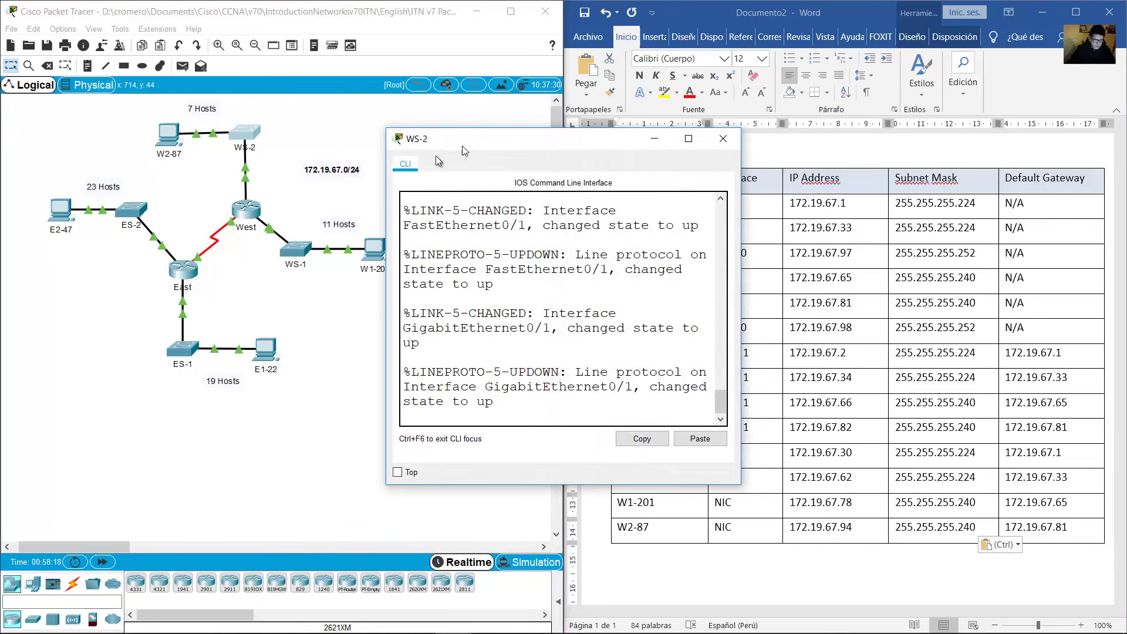
{"action": "left_click_drag", "start_coordinate": [467, 145], "coordinate": [88, 283]}
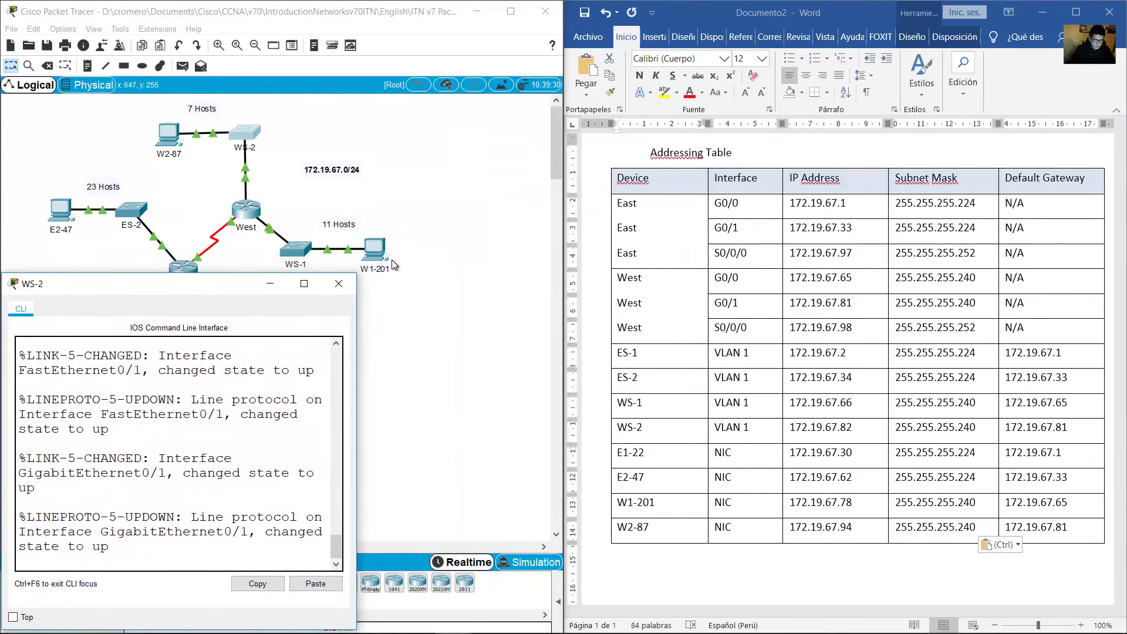
{"action": "left_click_drag", "start_coordinate": [356, 274], "coordinate": [565, 316]}
{"action": "left_click", "coordinate": [418, 508]}
Enter privileged mode and global configuration mode on WS-2 with en and conf term.
{"action": "key", "text": "Return"}
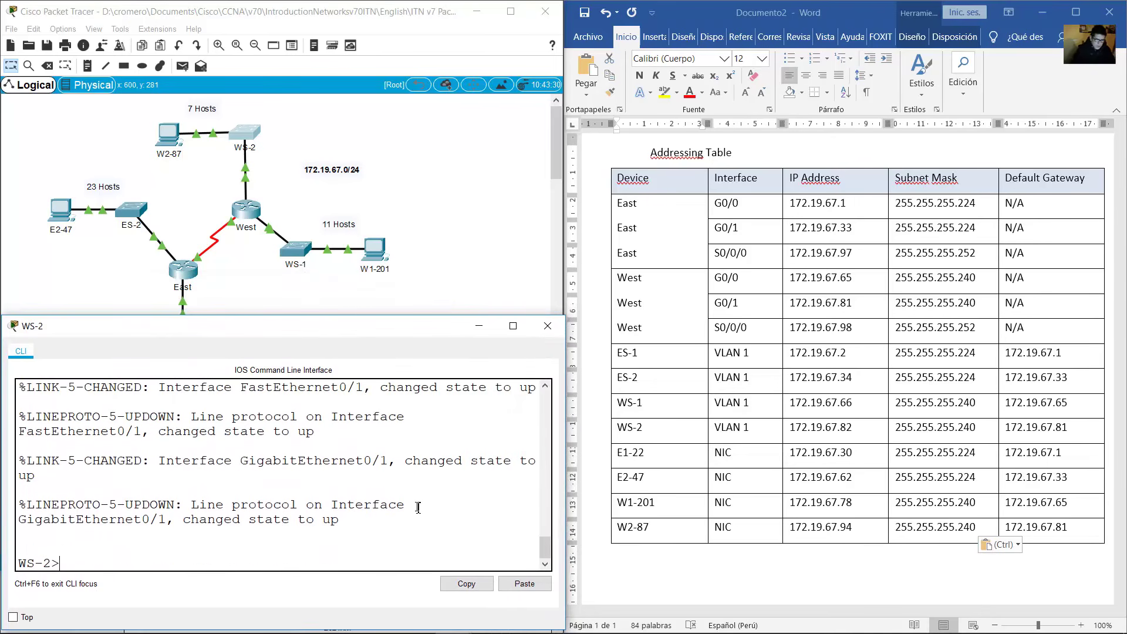
{"action": "type", "text": "en"}
{"action": "key", "text": "Return"}
{"action": "type", "text": "conf term"}
{"action": "key", "text": "Return"}
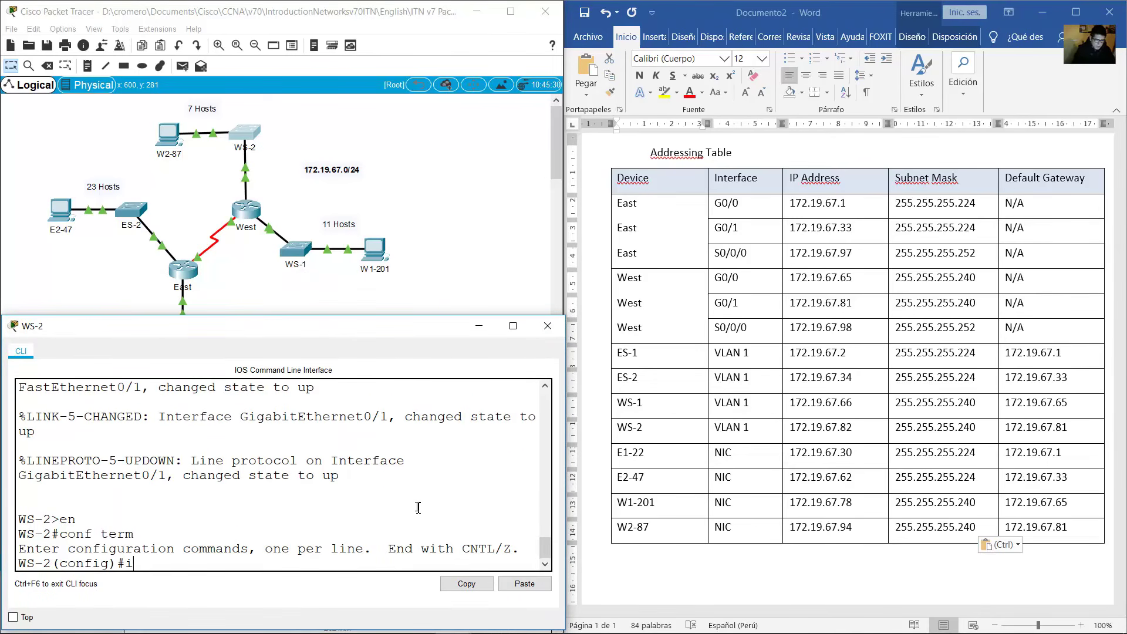
Assign IP address 172.19.67.82 with mask 255.255.255.240 to WS-2's VLAN 1 interface.
{"action": "type", "text": "int vlan 1"}
{"action": "key", "text": "Return"}
{"action": "type", "text": "ip add"}
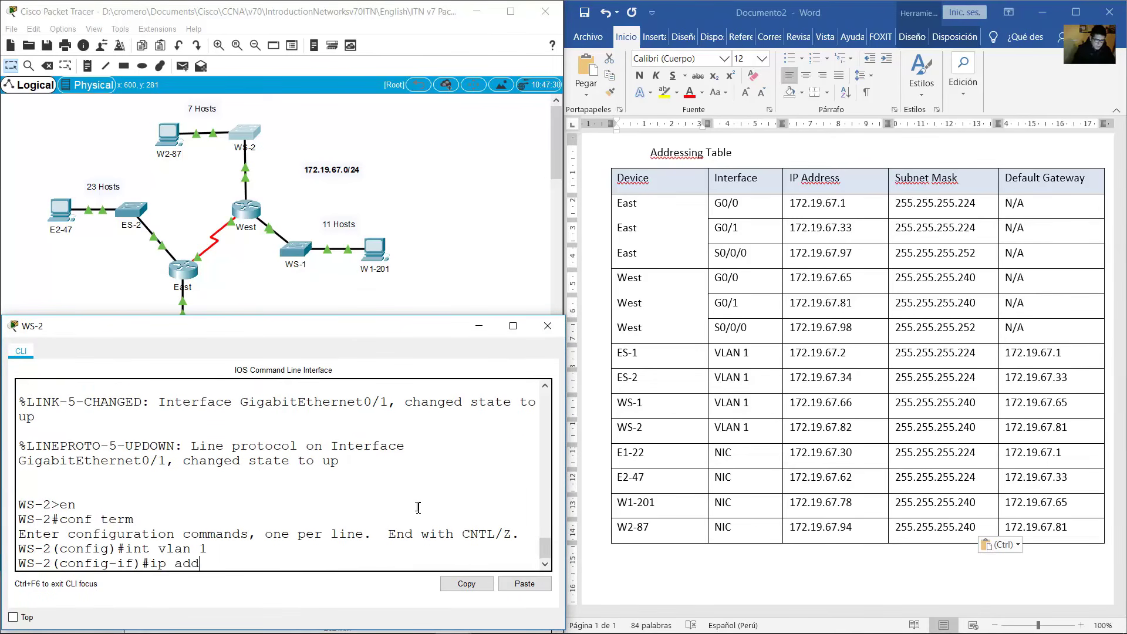
{"action": "type", "text": "ress "}
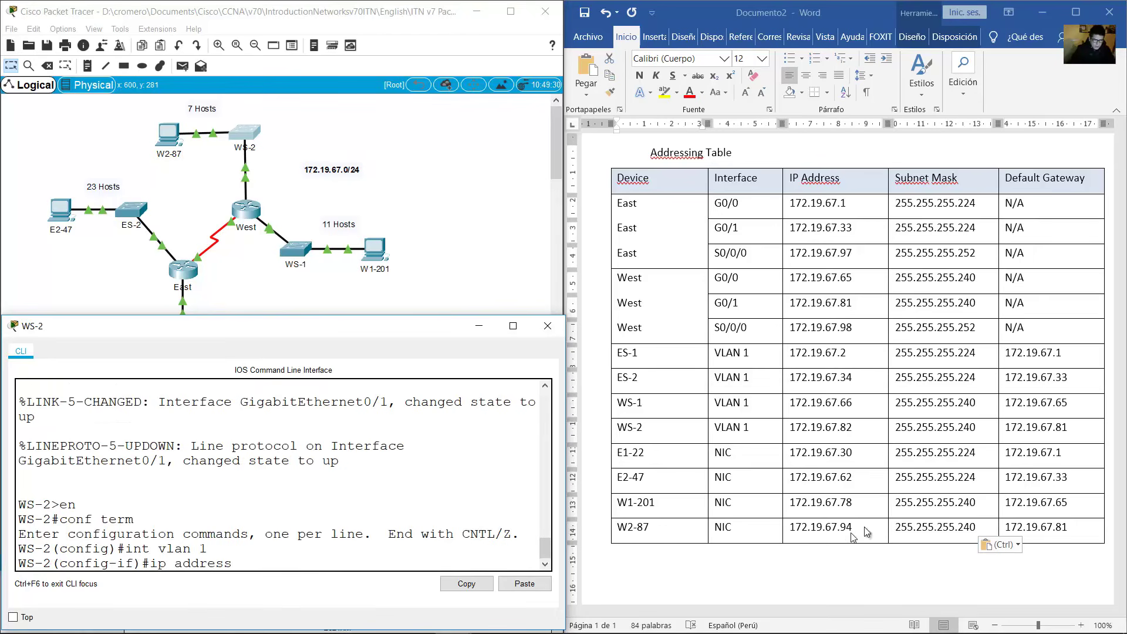
{"action": "type", "text": "172.19.67."}
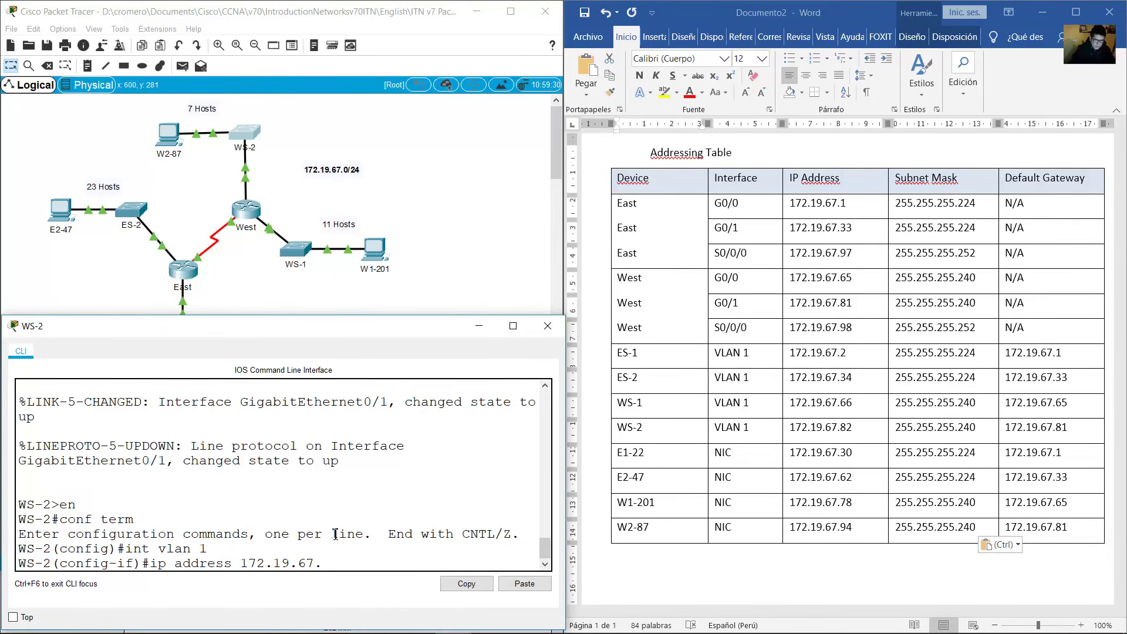
{"action": "type", "text": "82 255.255.255.2"}
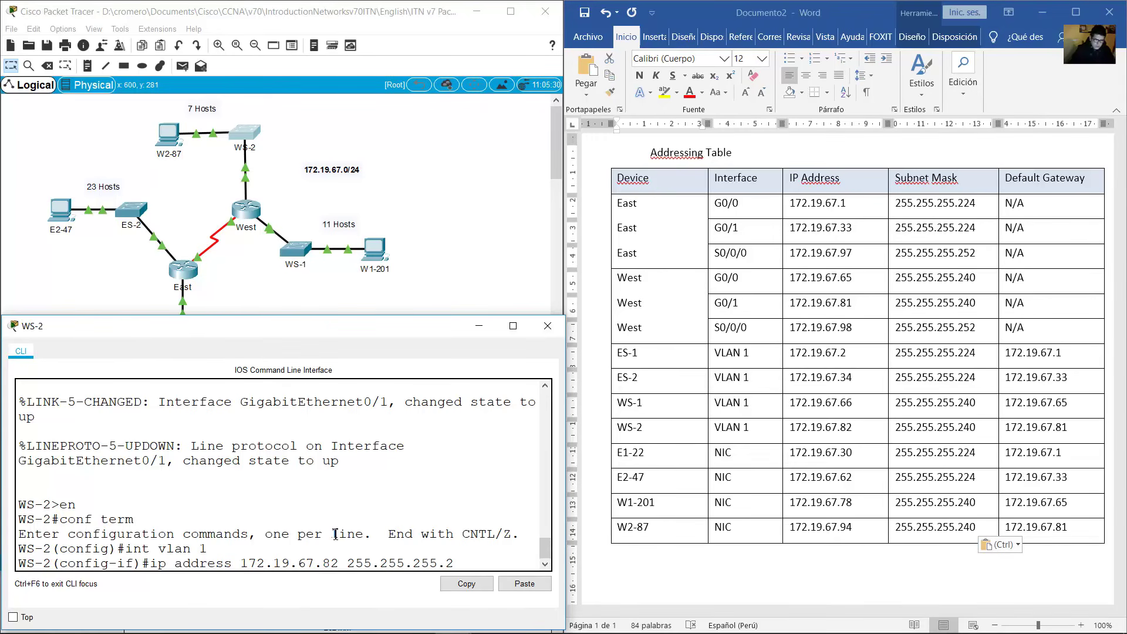
{"action": "type", "text": "40"}
{"action": "key", "text": "Return"}
Enable WS-2's VLAN 1 interface with no shutdown, correcting the mistyped command.
{"action": "type", "text": "no shutdo"}
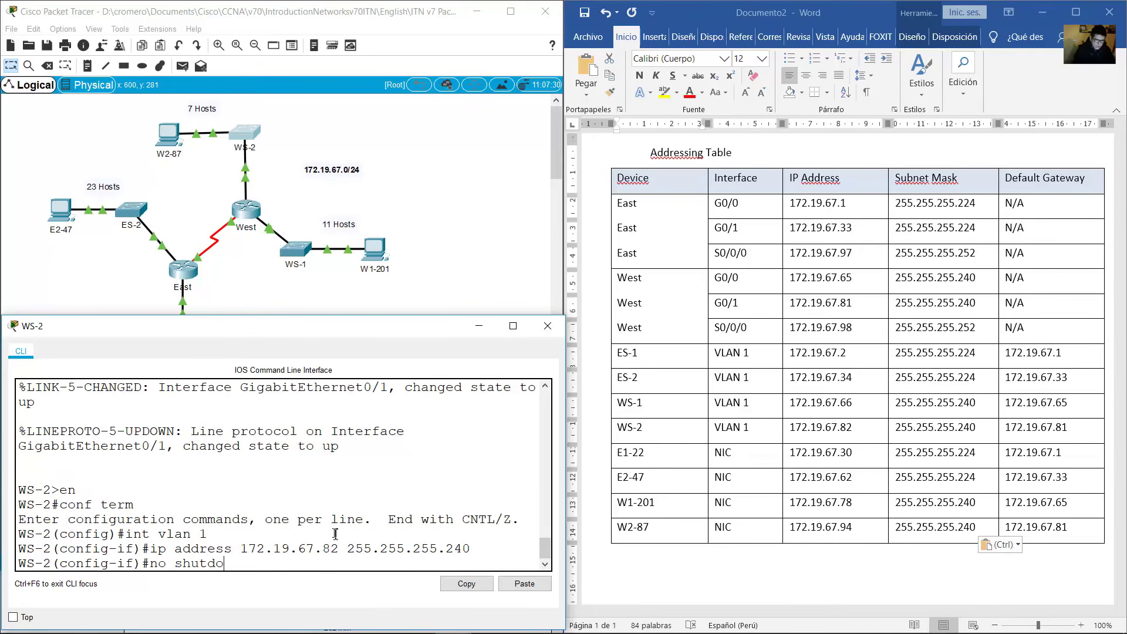
{"action": "type", "text": "en"}
{"action": "key", "text": "Return"}
{"action": "key", "text": "Up"}
{"action": "key", "text": "BackSpace"}
{"action": "key", "text": "BackSpace"}
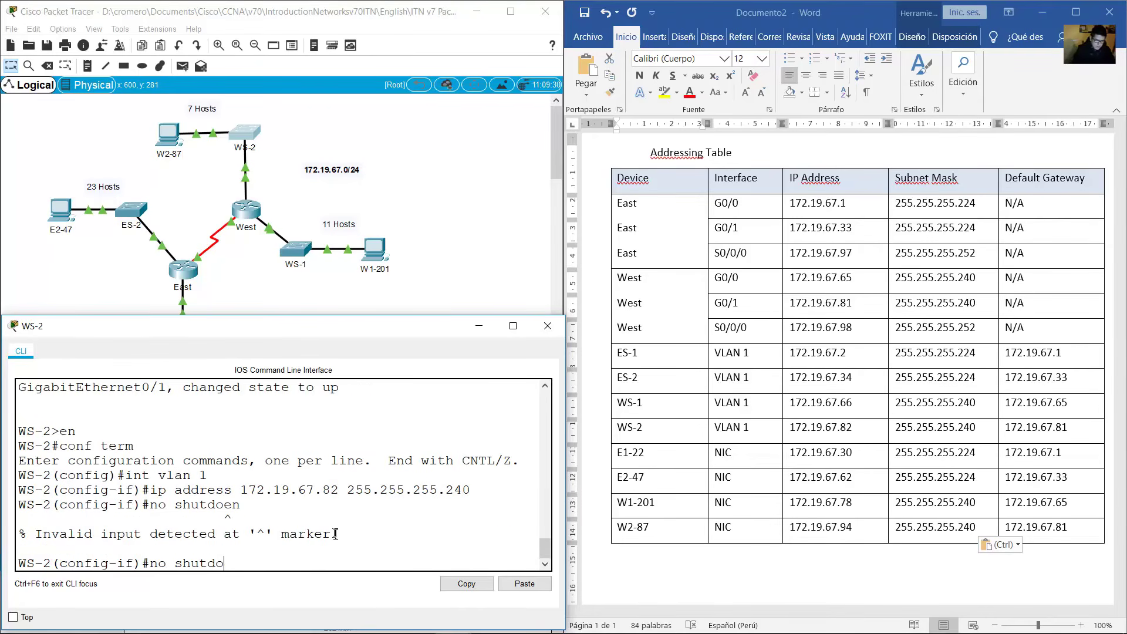
{"action": "type", "text": "wn"}
{"action": "key", "text": "Return"}
{"action": "key", "text": "Return"}
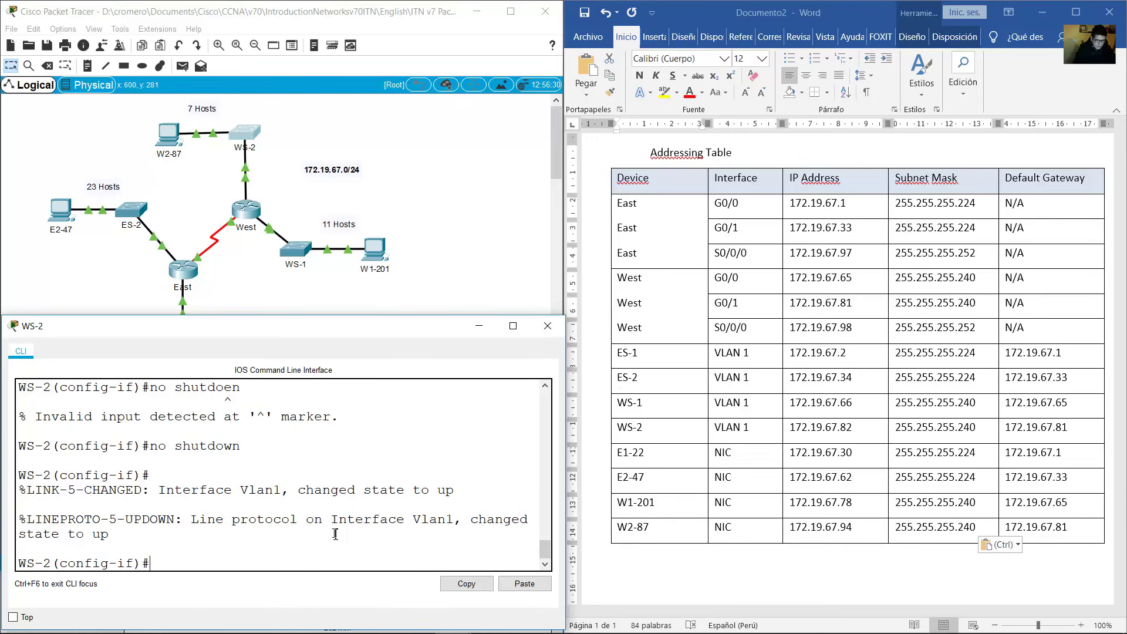
Exit WS-2's interface mode and set the switch's default gateway to 172.19.67.81 with ip default-gateway.
{"action": "type", "text": "exit"}
{"action": "key", "text": "Return"}
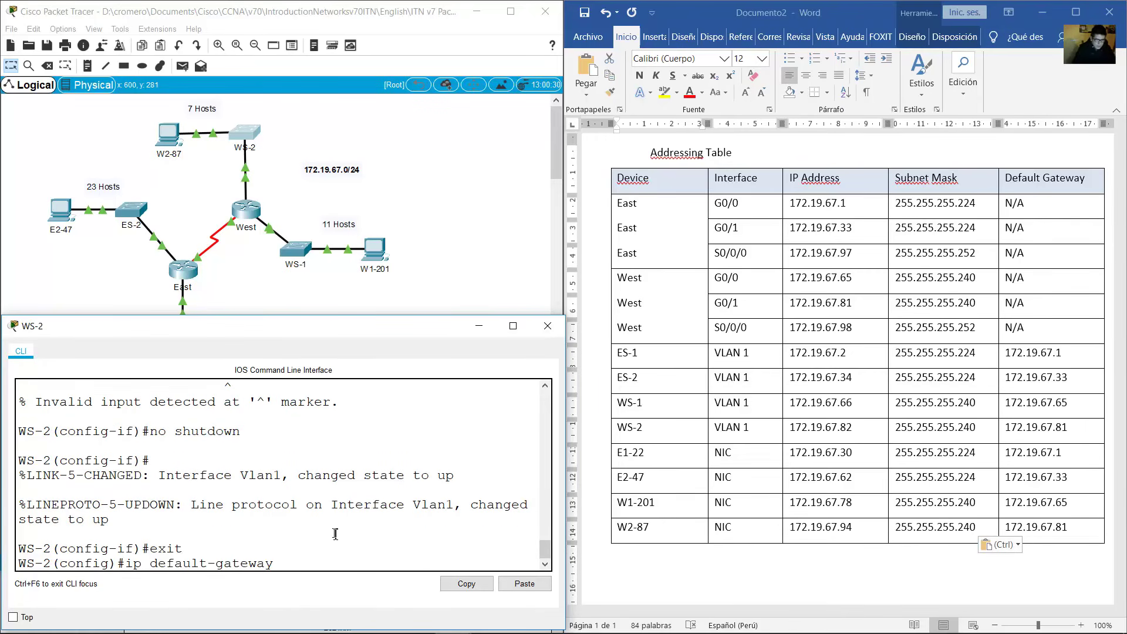
{"action": "left_click_drag", "start_coordinate": [620, 430], "coordinate": [1064, 430]}
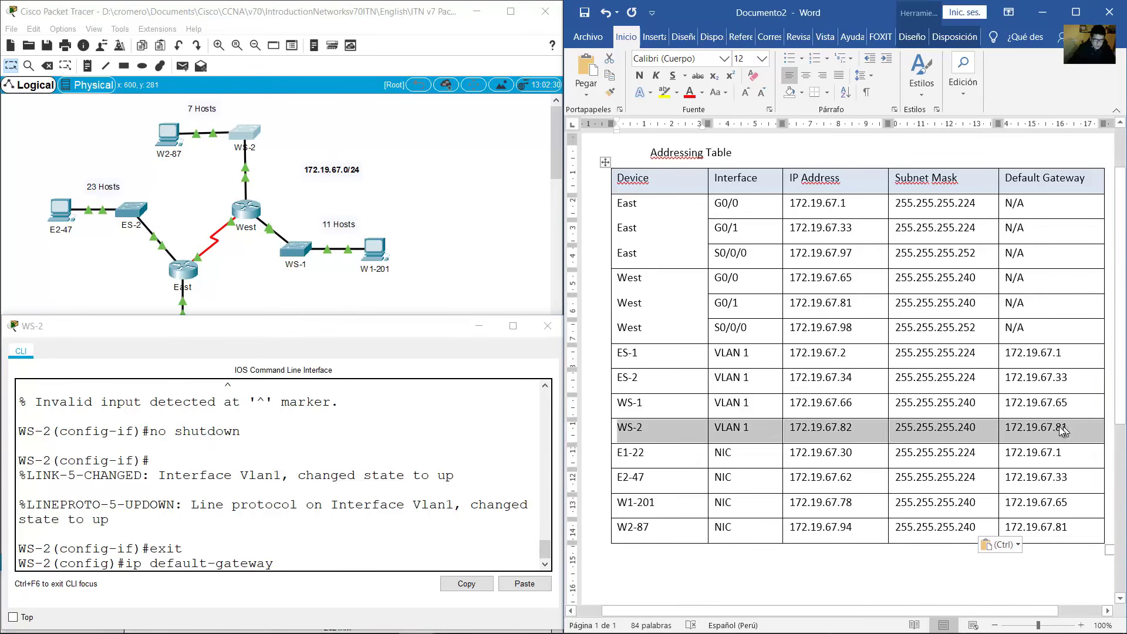
{"action": "left_click", "coordinate": [413, 518]}
{"action": "type", "text": "17"}
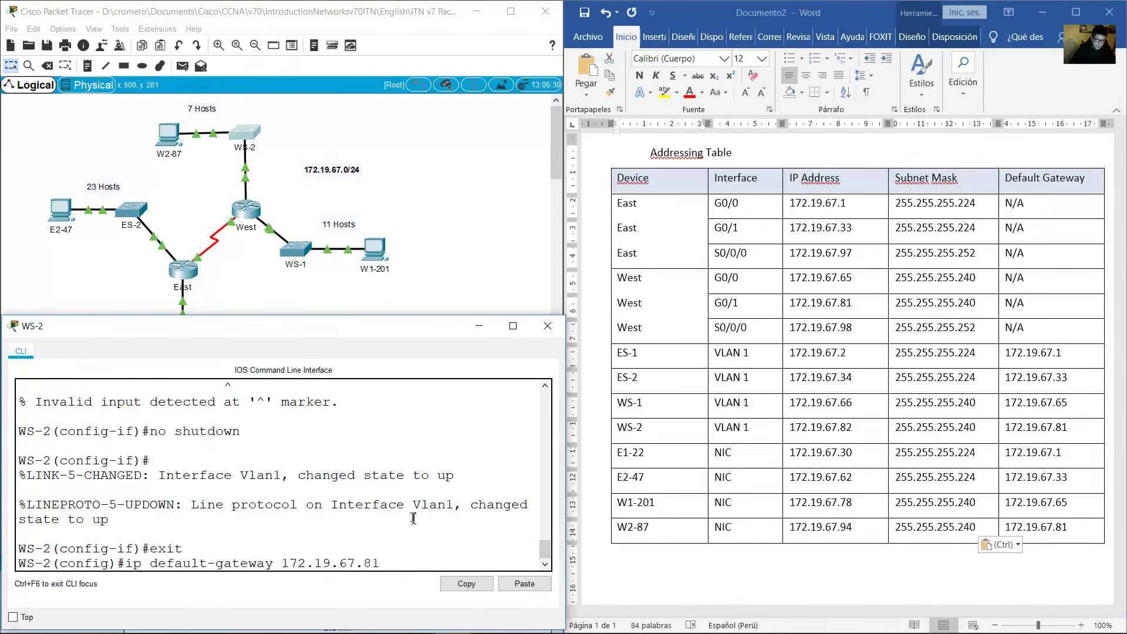
{"action": "type", "text": "2.19.67.81"}
{"action": "key", "text": "Return"}
{"action": "key", "text": "alt+Tab"}
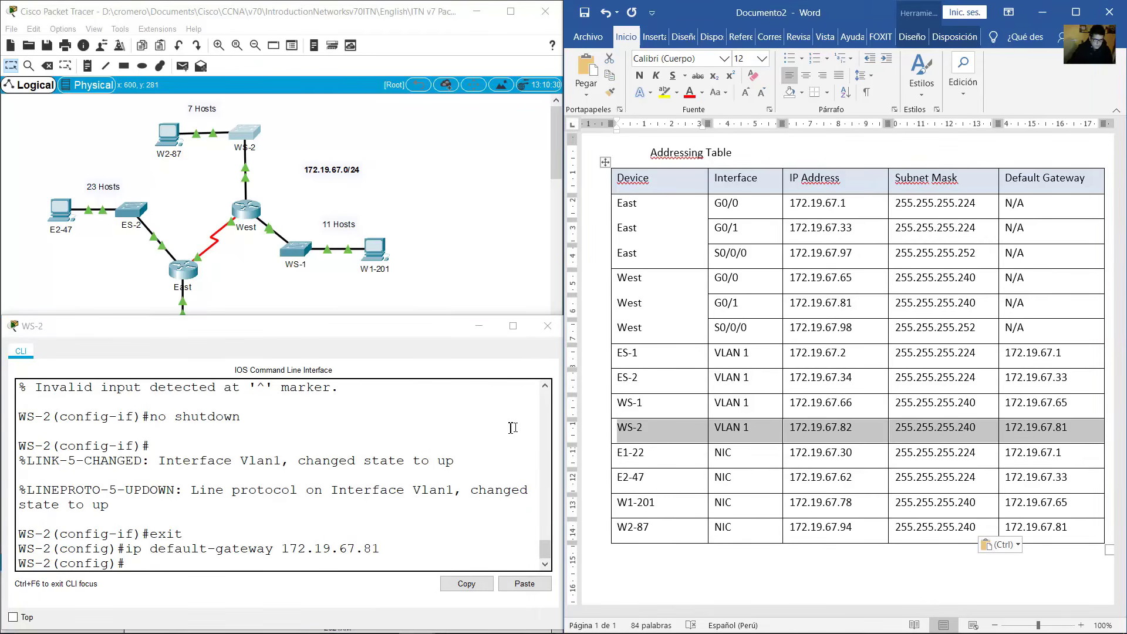
Close WS-2's window and set host E1-22's static IP address to 172.19.67.30 from the addressing table.
{"action": "left_click", "coordinate": [547, 326]}
{"action": "left_click_drag", "start_coordinate": [676, 457], "coordinate": [1093, 529]}
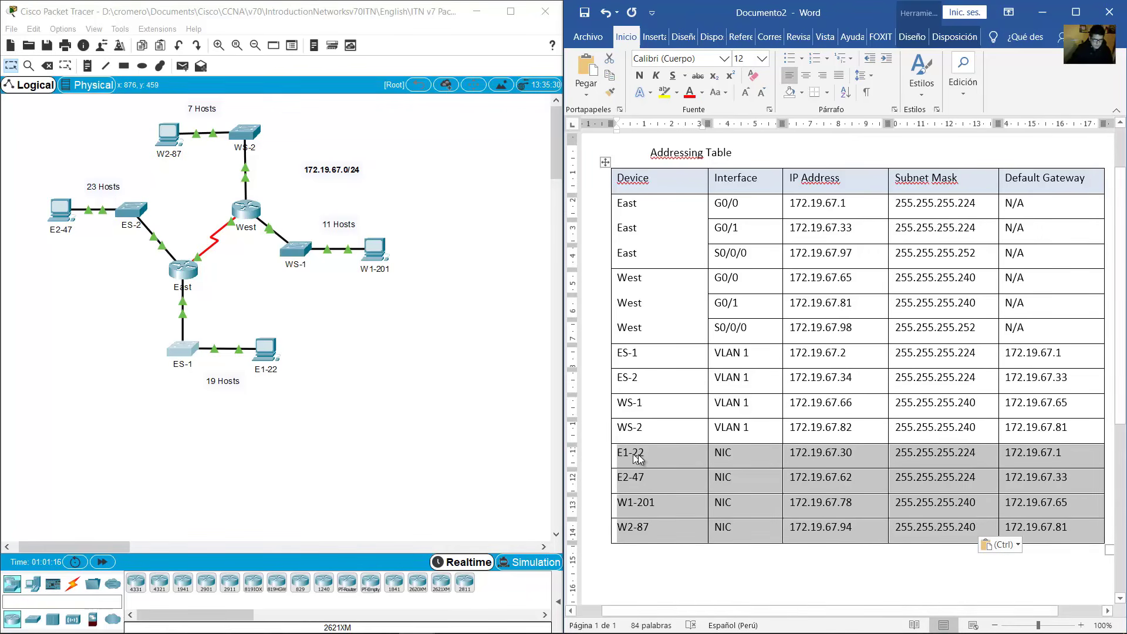
{"action": "left_click", "coordinate": [271, 350]}
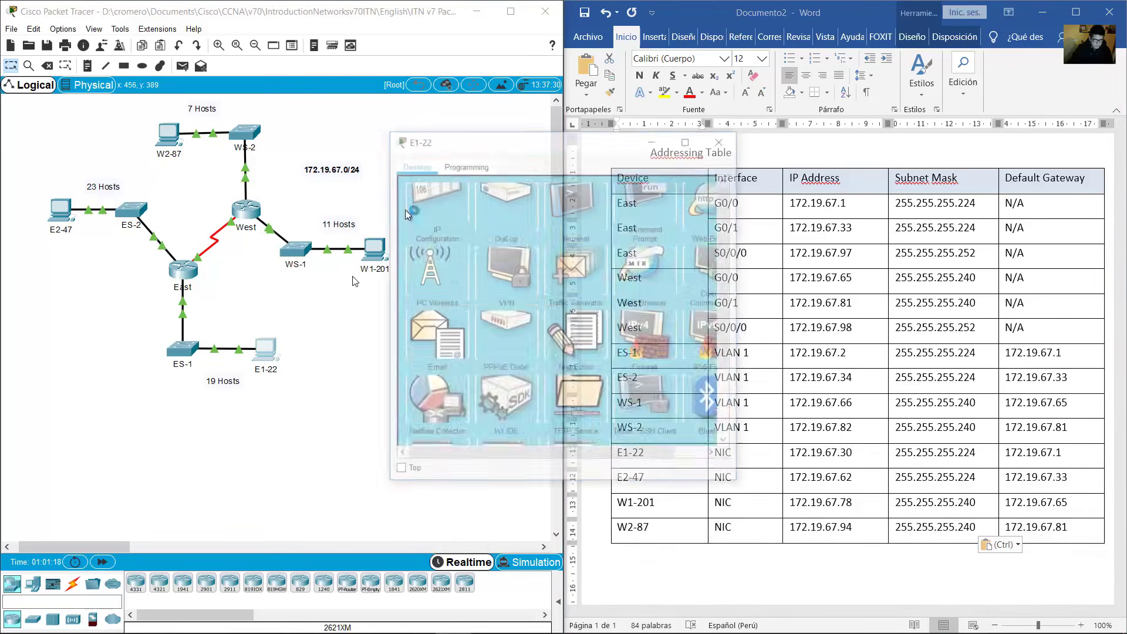
{"action": "left_click", "coordinate": [297, 233]}
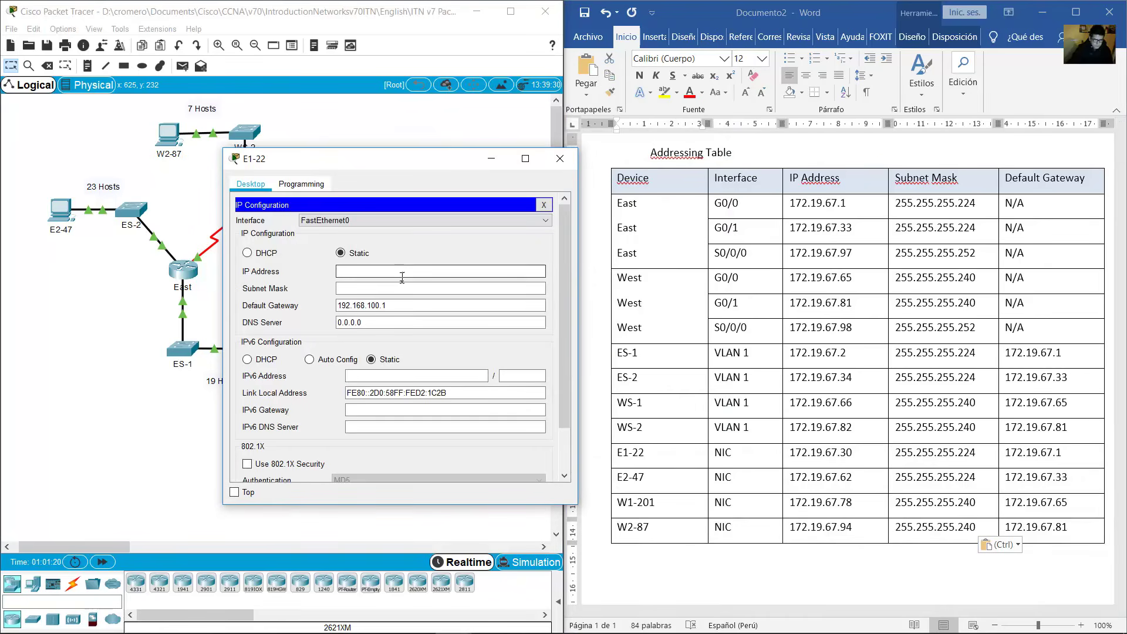
{"action": "left_click", "coordinate": [633, 450]}
{"action": "left_click_drag", "start_coordinate": [632, 450], "coordinate": [1054, 456]}
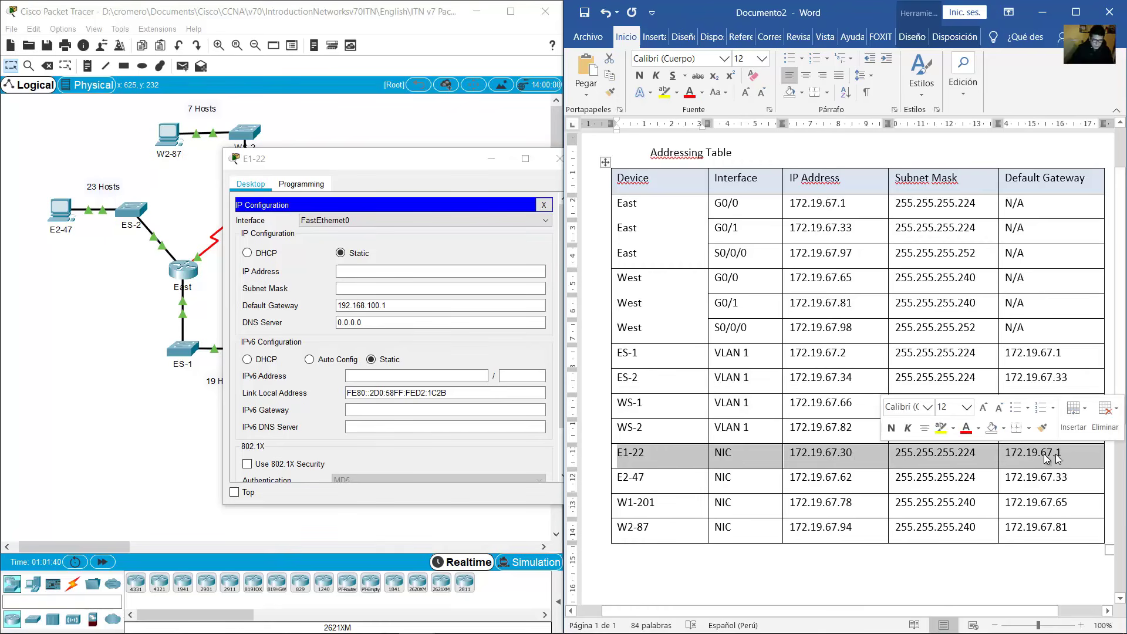
{"action": "left_click", "coordinate": [360, 273]}
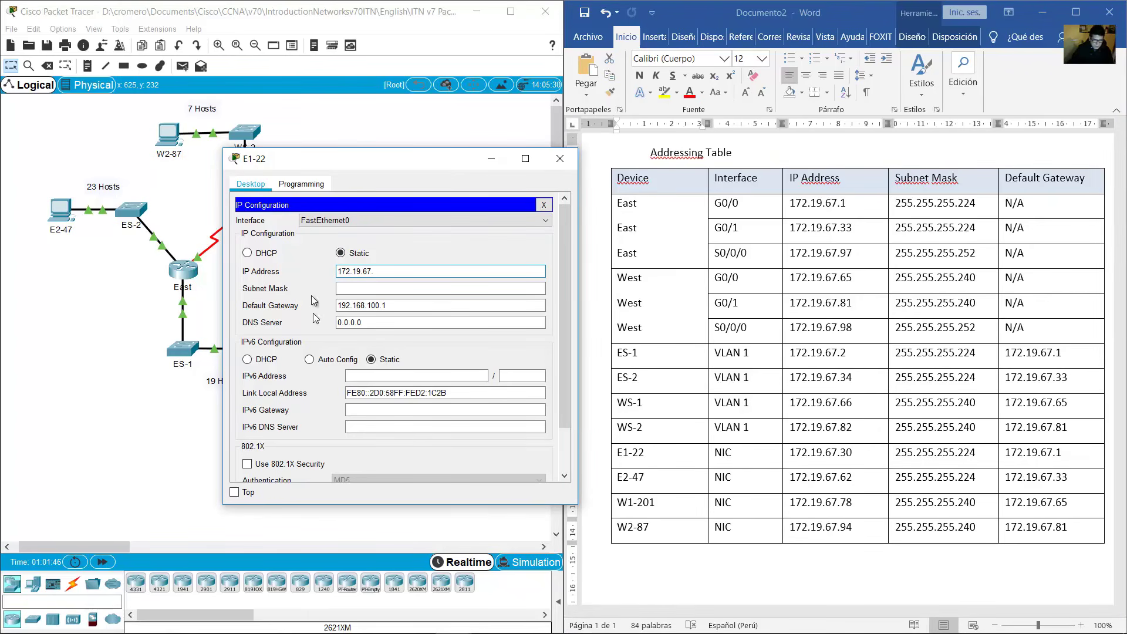
{"action": "type", "text": "30"}
{"action": "key", "text": "Tab"}
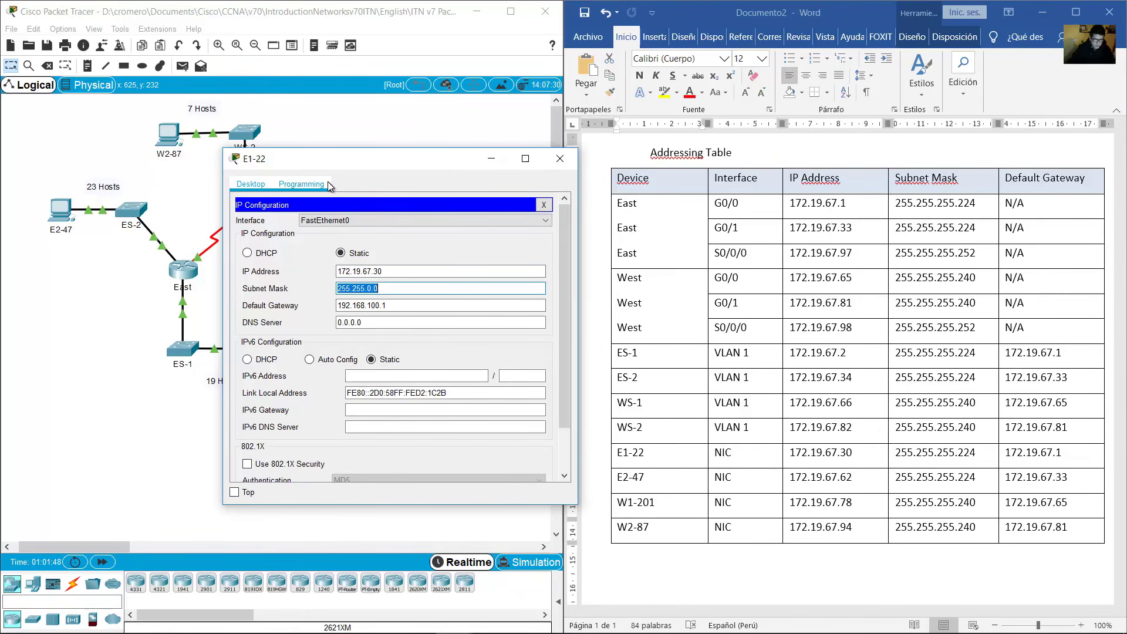
Set E1-22's subnet mask to 255.255.255.224.
{"action": "key", "text": "Right"}
{"action": "key", "text": "BackSpace"}
{"action": "key", "text": "BackSpace"}
{"action": "key", "text": "BackSpace"}
{"action": "type", "text": "255.224"}
{"action": "key", "text": "Tab"}
Set E1-22's default gateway to 172.19.67.1, check the entries against its table row, and close the host's window.
{"action": "type", "text": "172.19.67."}
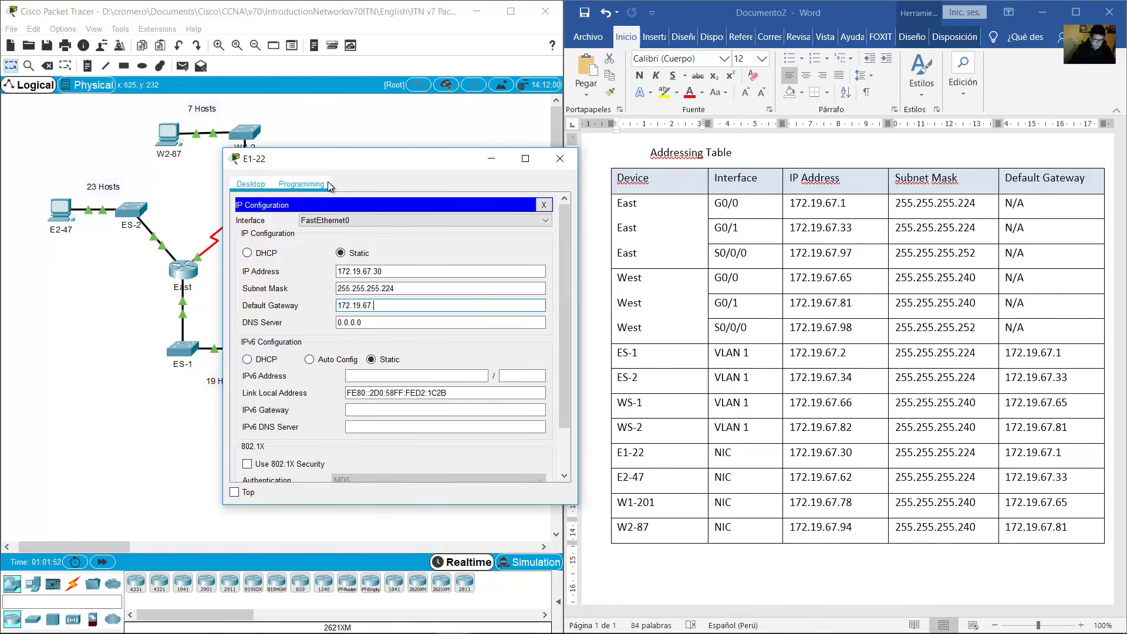
{"action": "type", "text": "1"}
{"action": "double_click", "coordinate": [716, 451]}
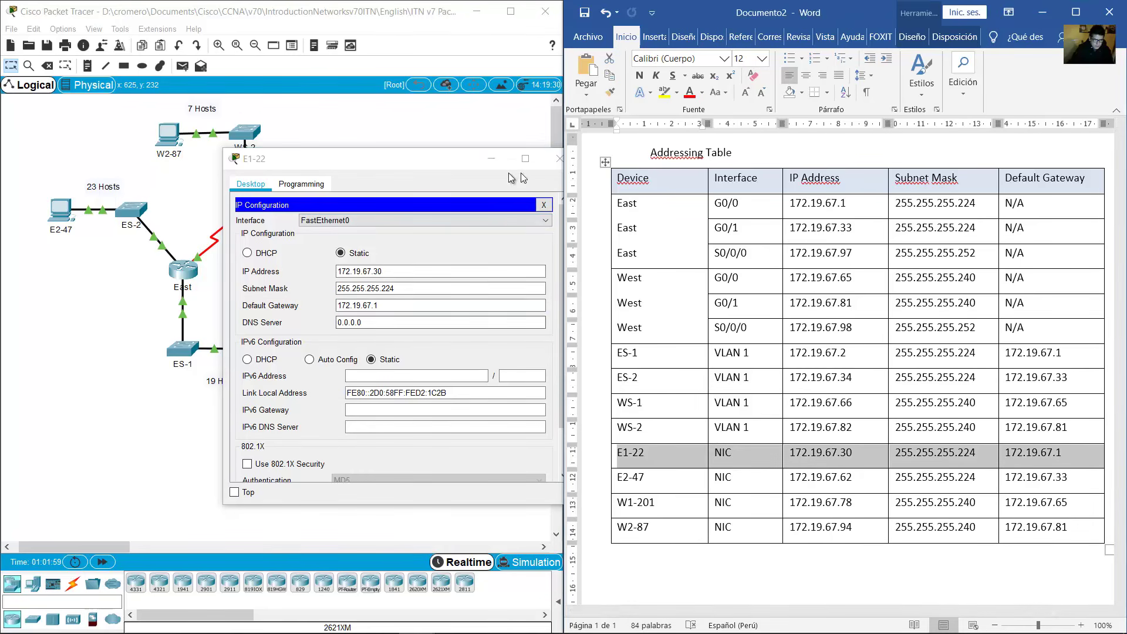
{"action": "left_click", "coordinate": [558, 161]}
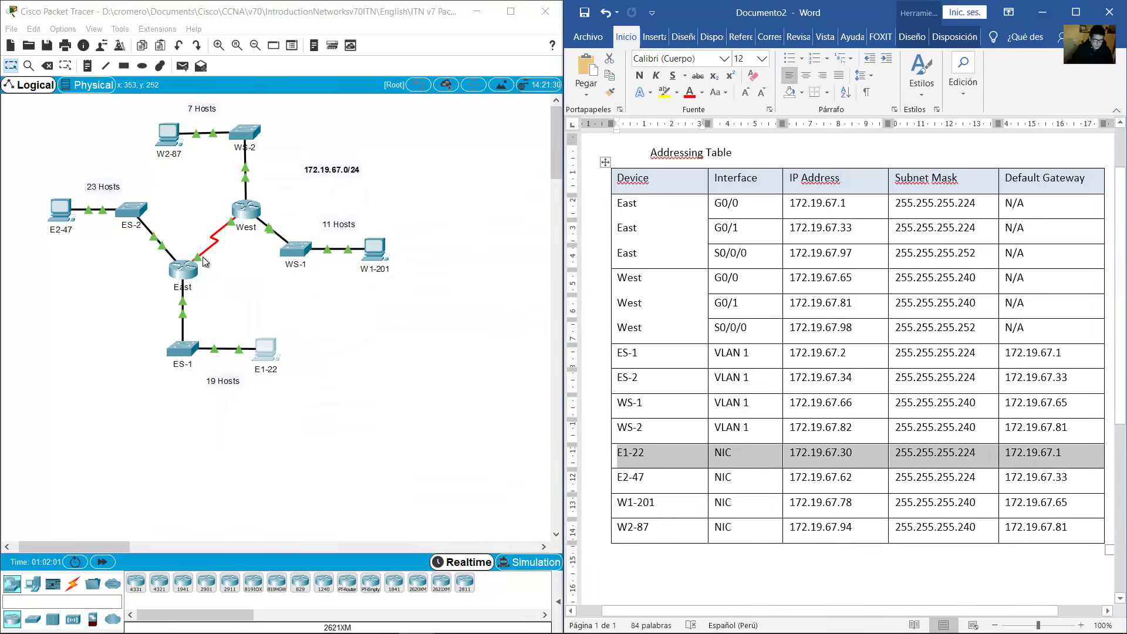
Mark E2-47's row in the addressing table and set that host's static IP address to 172.19.67.62.
{"action": "left_click_drag", "start_coordinate": [621, 482], "coordinate": [1045, 478]}
{"action": "left_click", "coordinate": [59, 210]}
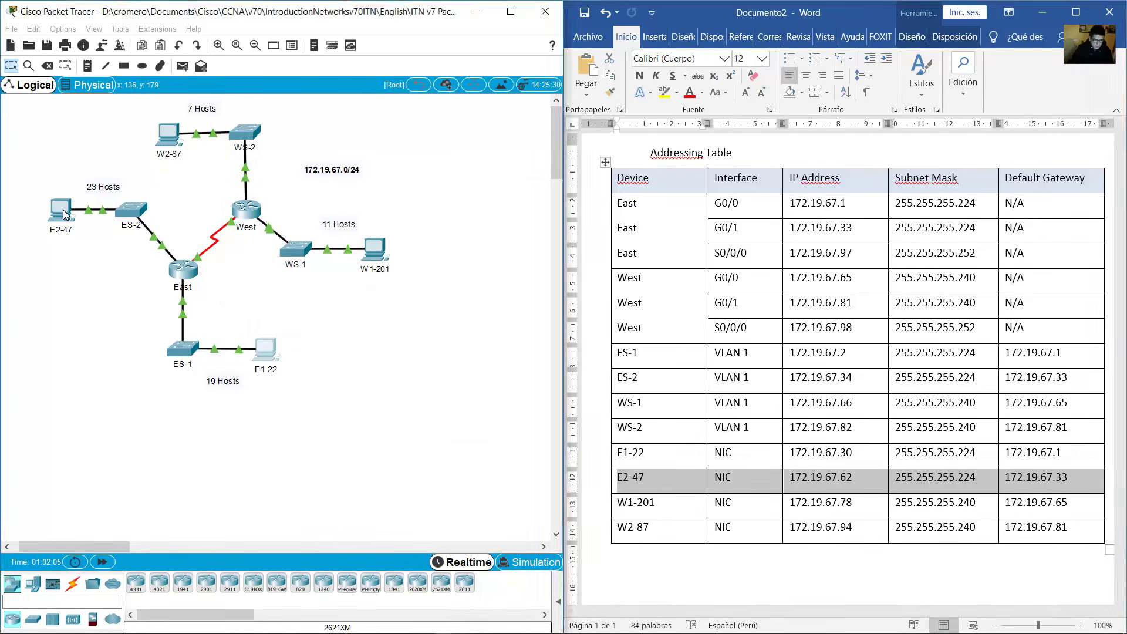
{"action": "left_click", "coordinate": [441, 235]}
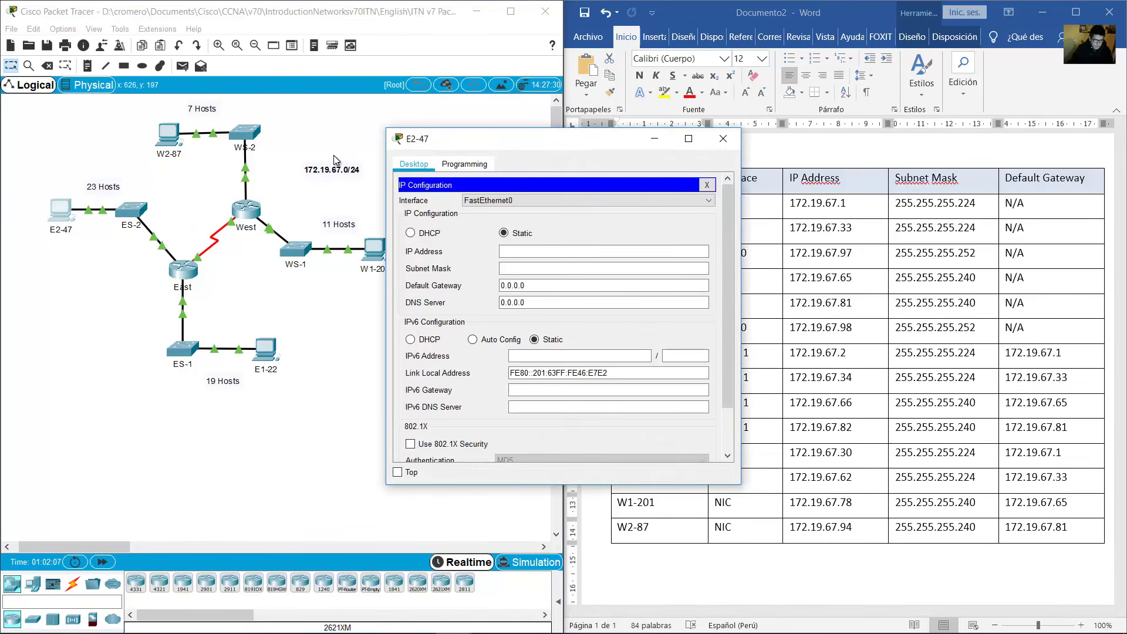
{"action": "left_click_drag", "start_coordinate": [501, 141], "coordinate": [336, 153]}
{"action": "left_click", "coordinate": [388, 262]}
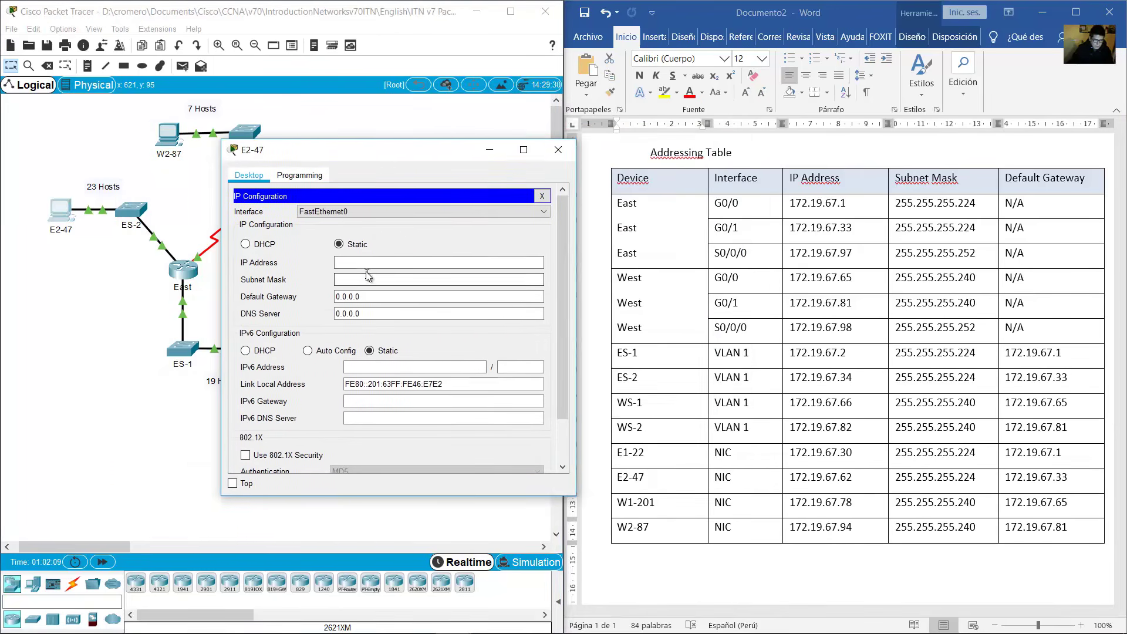
{"action": "type", "text": "172.19.67."}
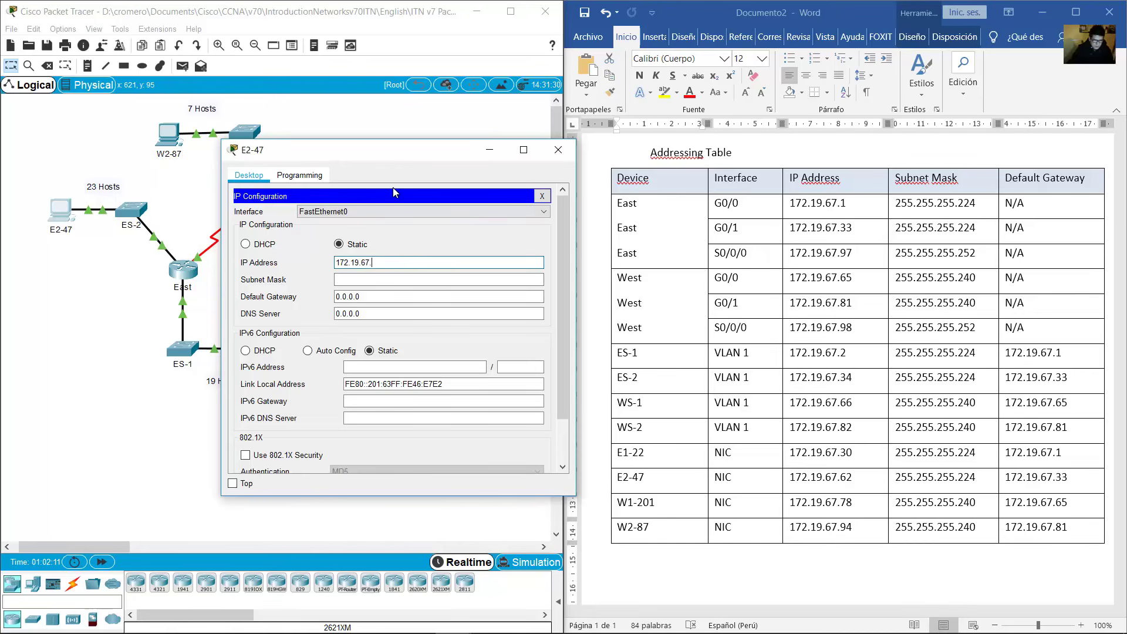
{"action": "type", "text": "62"}
{"action": "key", "text": "Tab"}
Set E2-47's subnet mask to 255.255.255.224 and default gateway to 172.19.67.33, then close its window.
{"action": "type", "text": "255.255."}
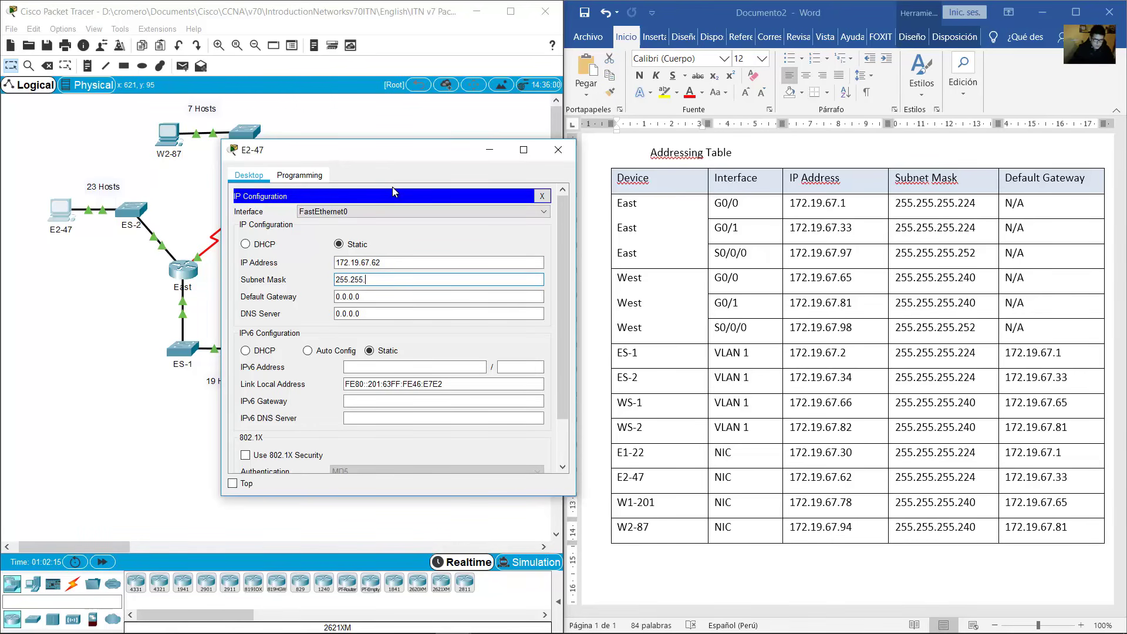
{"action": "type", "text": "255.224"}
{"action": "key", "text": "Tab"}
{"action": "type", "text": "172.19.67."}
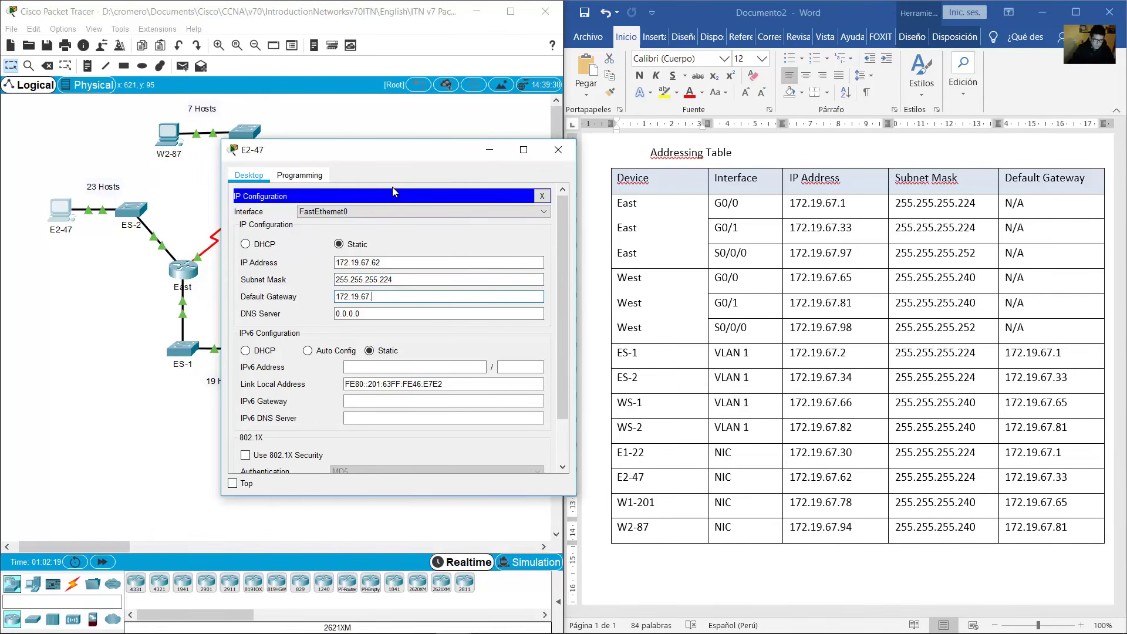
{"action": "type", "text": "33"}
{"action": "left_click_drag", "start_coordinate": [932, 481], "coordinate": [968, 488]}
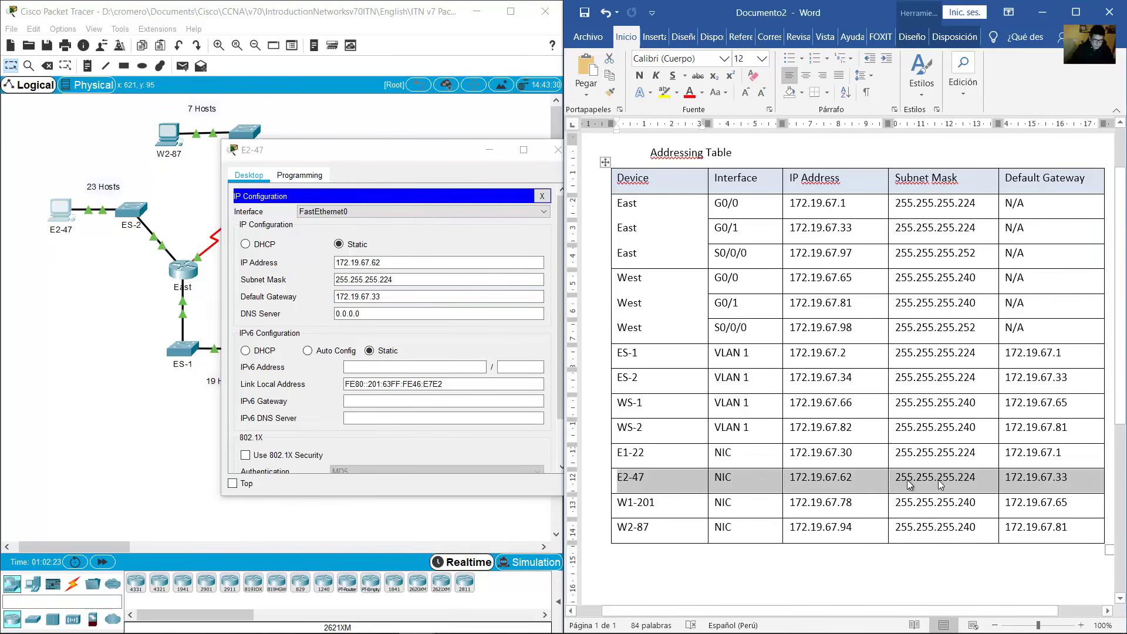
{"action": "left_click", "coordinate": [558, 150]}
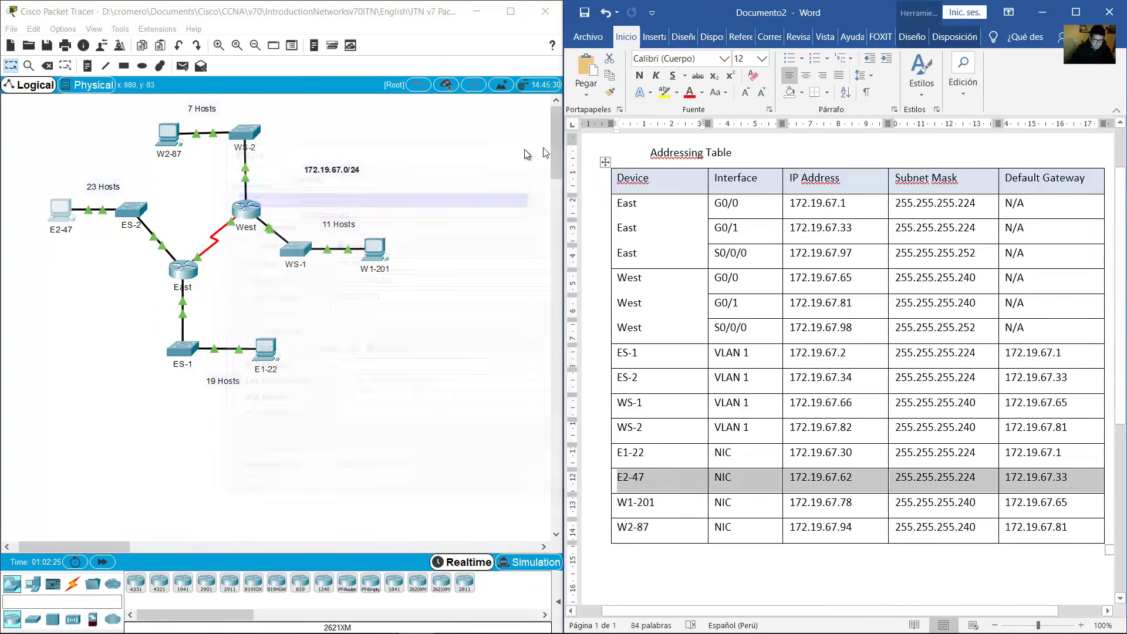
Open host W1-201's IP configuration and set its static IP address to 172.19.67.78.
{"action": "left_click", "coordinate": [384, 247]}
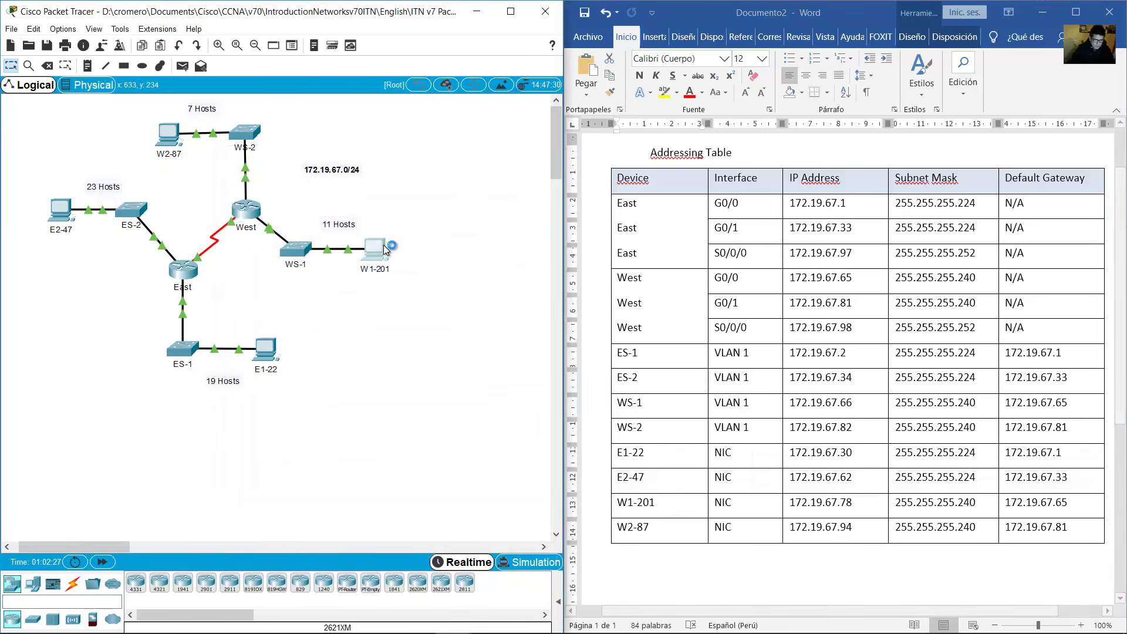
{"action": "left_click_drag", "start_coordinate": [544, 143], "coordinate": [356, 142]}
{"action": "left_click", "coordinate": [241, 215]}
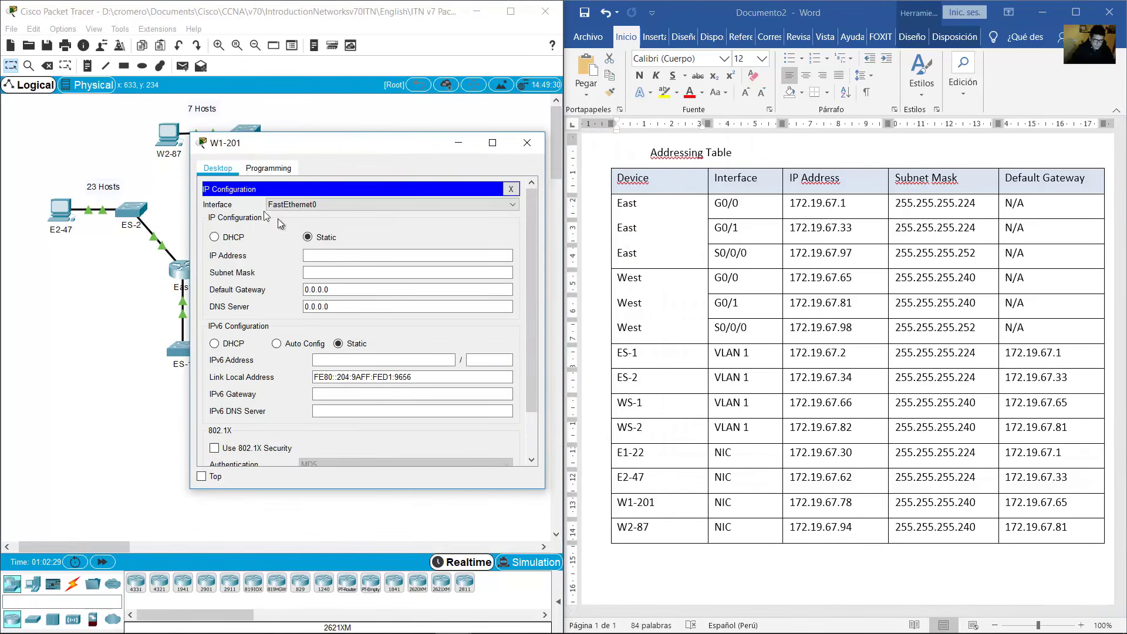
{"action": "type", "text": "172.19.67.78"}
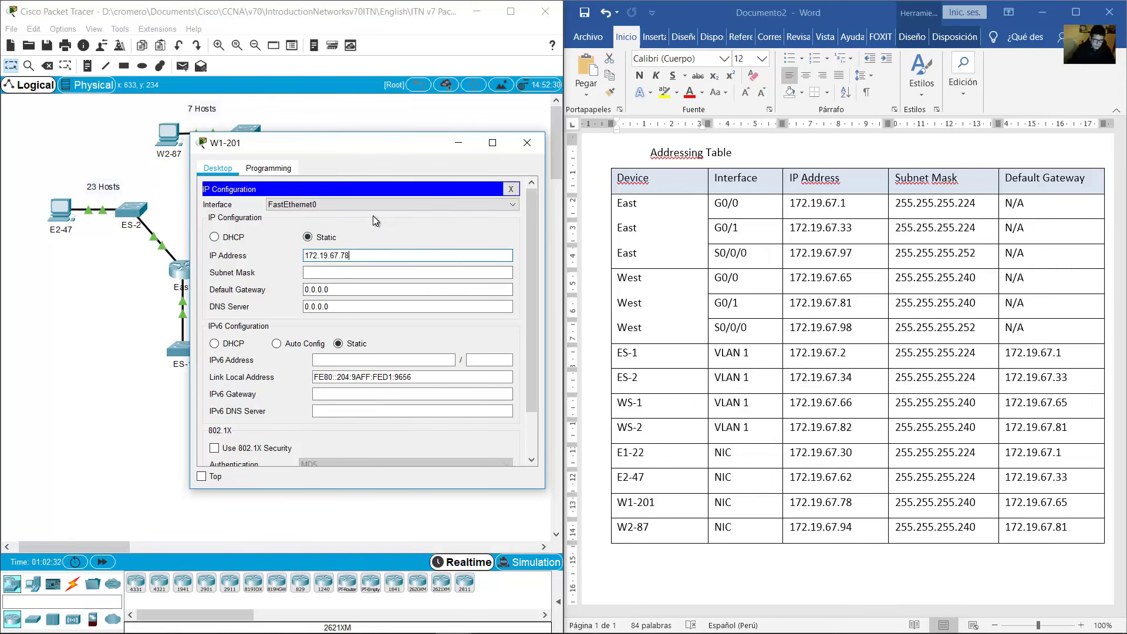
{"action": "key", "text": "Tab"}
Set W1-201's subnet mask to 255.255.255.240 and default gateway to 172.19.67.65, check them against the table, and close its window.
{"action": "type", "text": "255.255."}
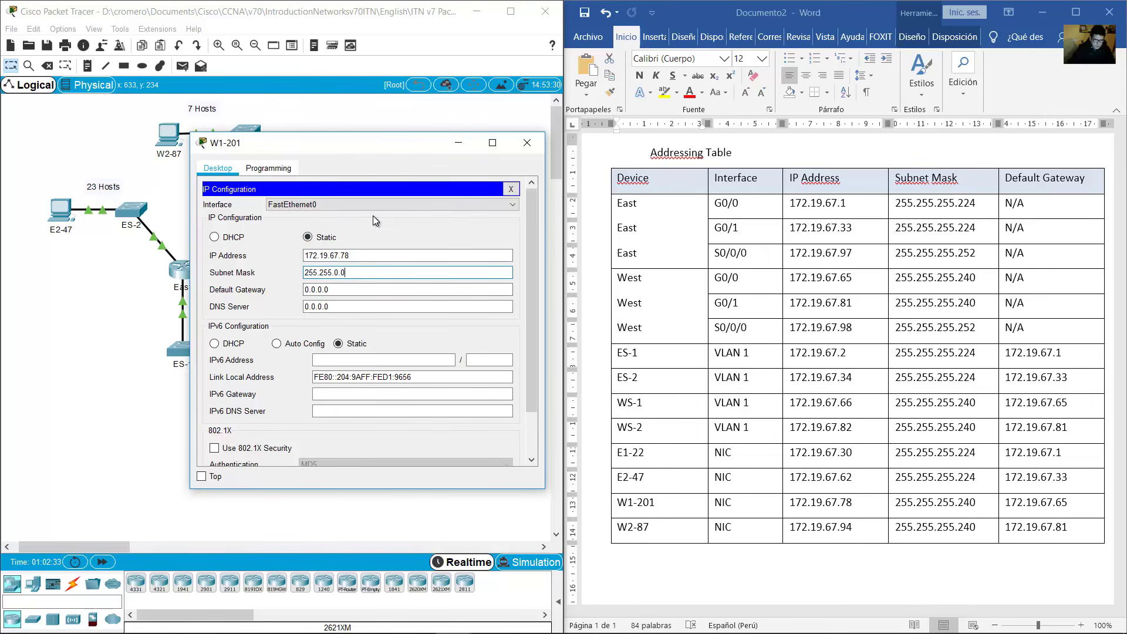
{"action": "type", "text": "255.240"}
{"action": "key", "text": "Tab"}
{"action": "type", "text": "172.19.67."}
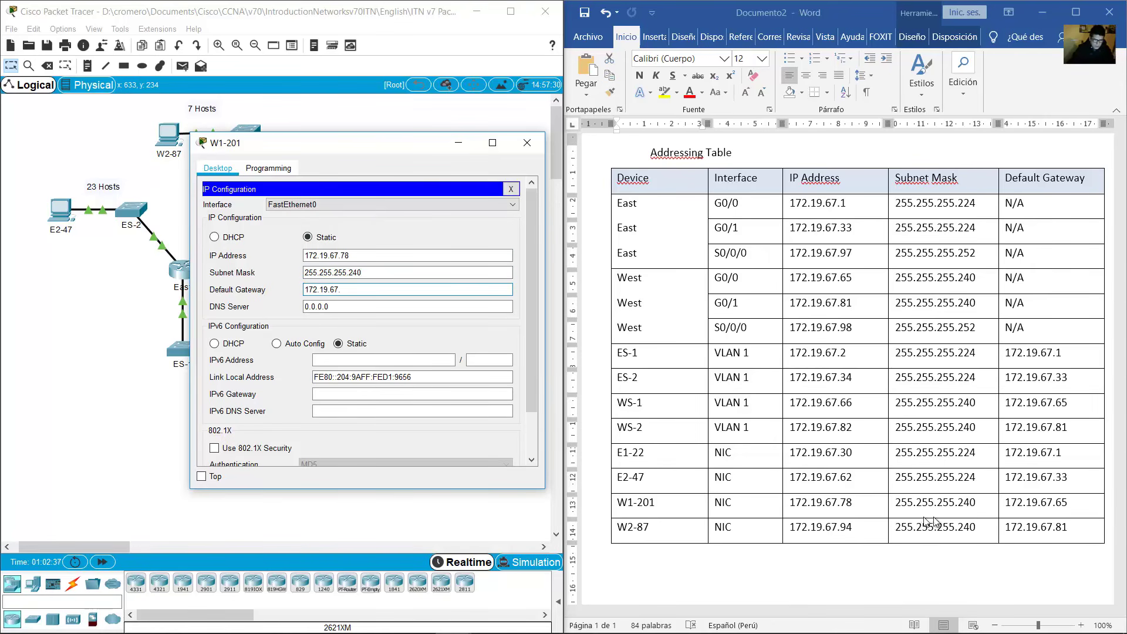
{"action": "type", "text": "65"}
{"action": "left_click", "coordinate": [724, 500]}
{"action": "left_click", "coordinate": [726, 503]}
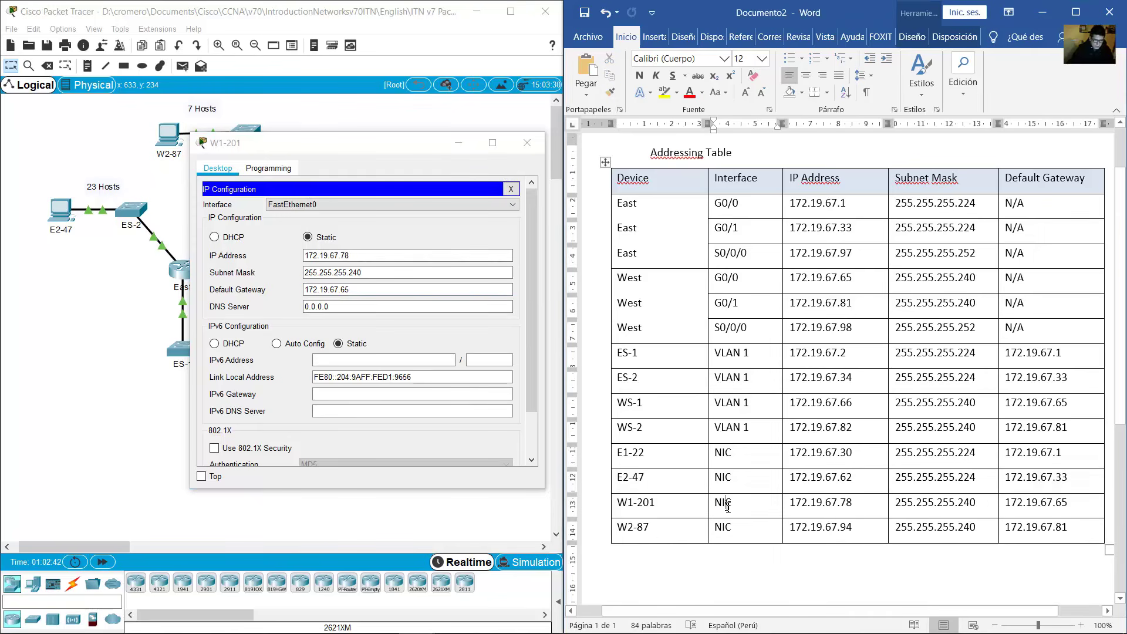
{"action": "left_click_drag", "start_coordinate": [625, 503], "coordinate": [839, 506]}
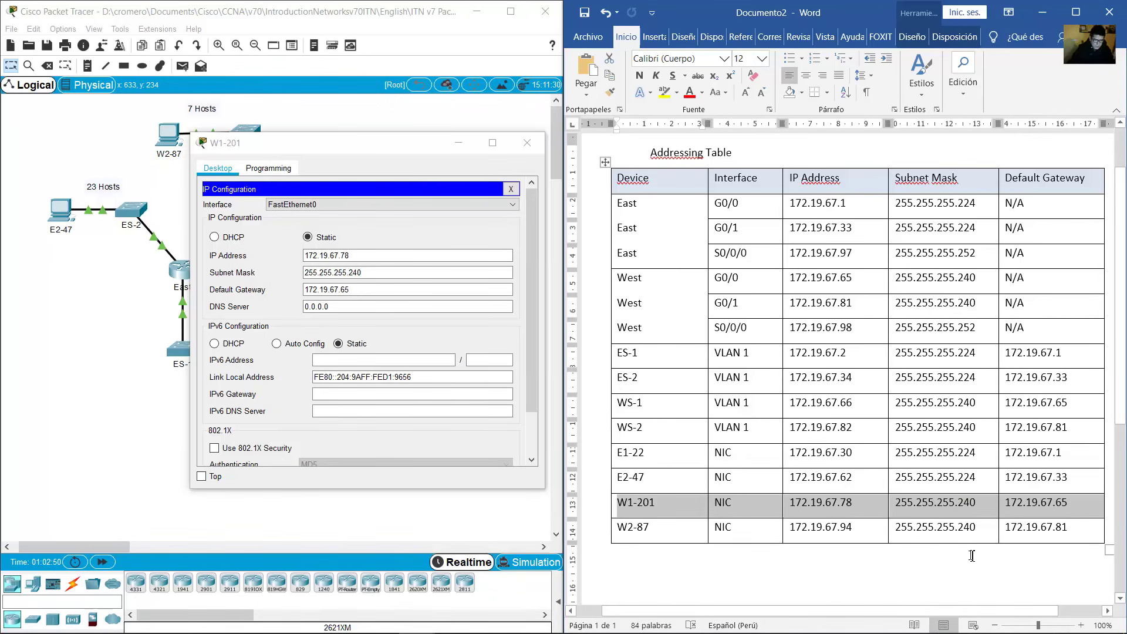
{"action": "left_click", "coordinate": [527, 142]}
Mark W2-87's row in the addressing table and set that host's static IP address to 172.19.67.94.
{"action": "left_click_drag", "start_coordinate": [624, 531], "coordinate": [1010, 528]}
{"action": "left_click", "coordinate": [180, 142]}
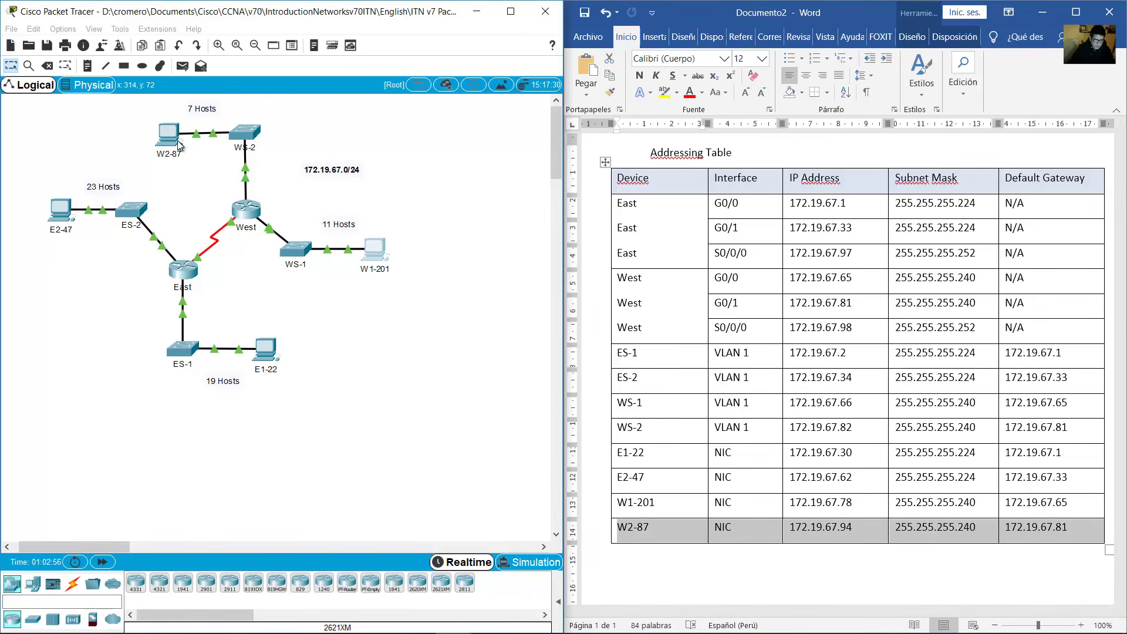
{"action": "left_click_drag", "start_coordinate": [583, 143], "coordinate": [386, 273]}
{"action": "left_click", "coordinate": [229, 344]}
{"action": "left_click", "coordinate": [370, 382]}
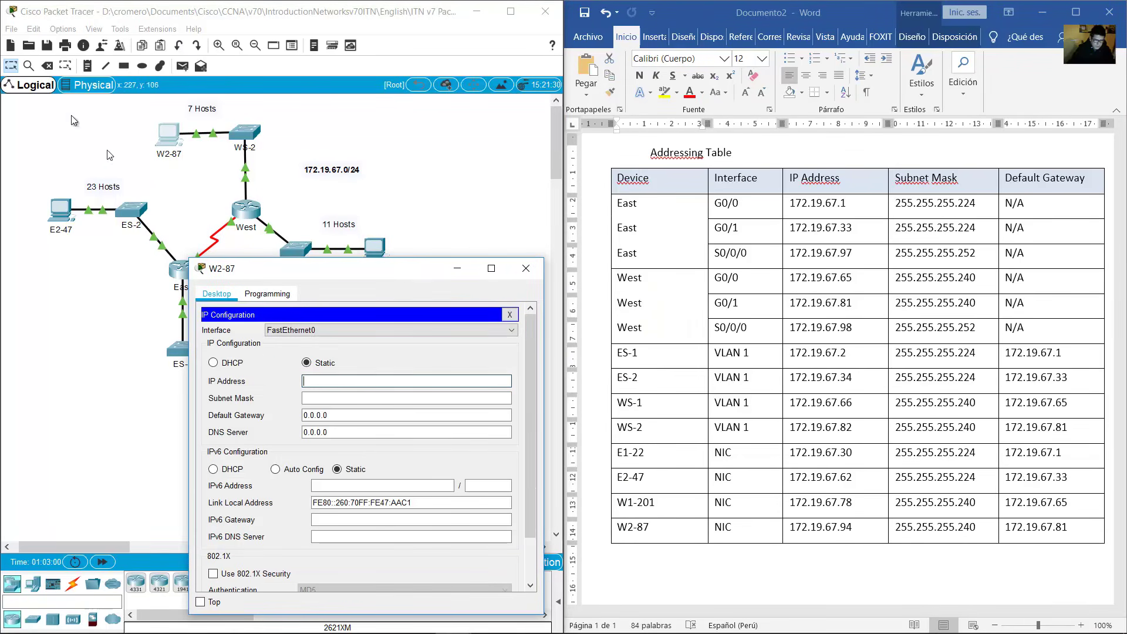
{"action": "type", "text": "172.19.67.94"}
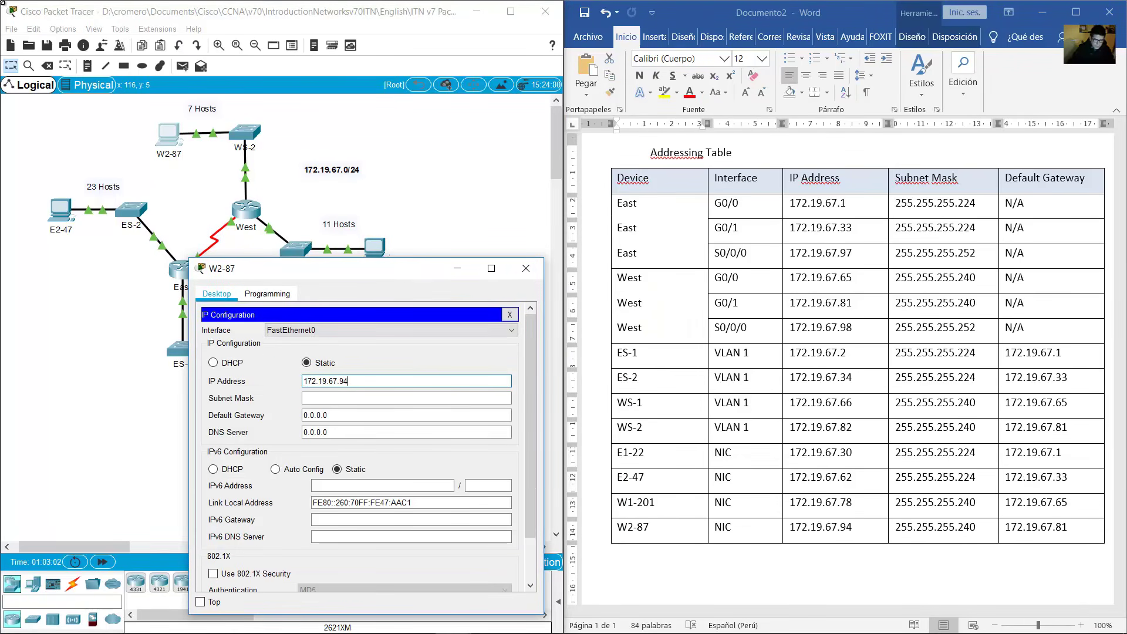
{"action": "key", "text": "Tab"}
Set W2-87's subnet mask to 255.255.255.240 and default gateway to 172.19.67.81, then close its window.
{"action": "type", "text": "255.255."}
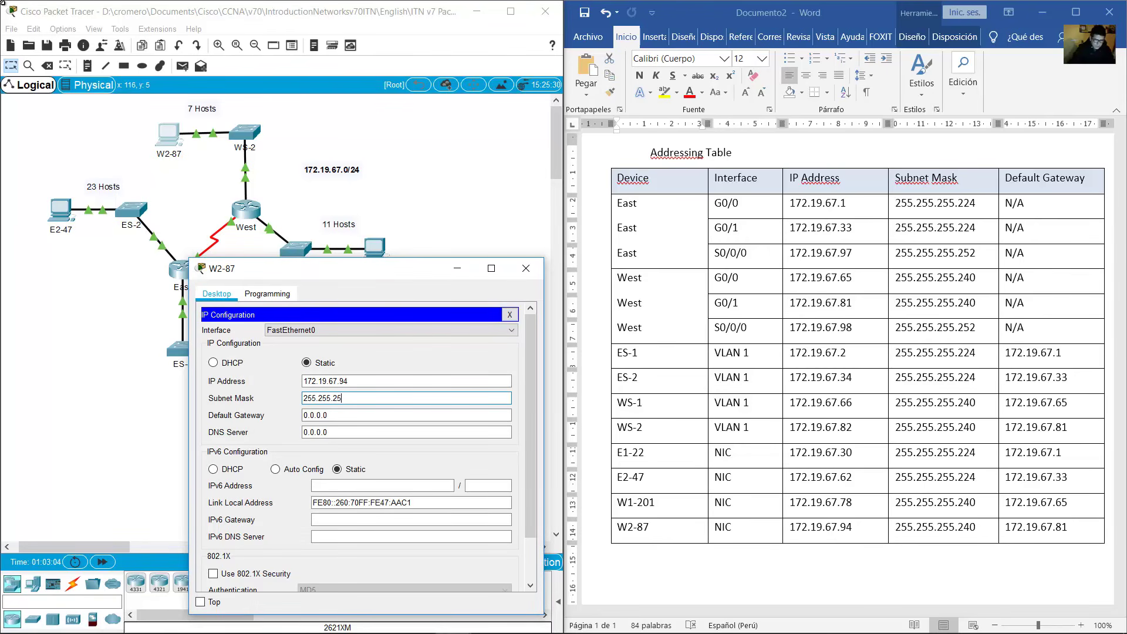
{"action": "key", "text": "Tab"}
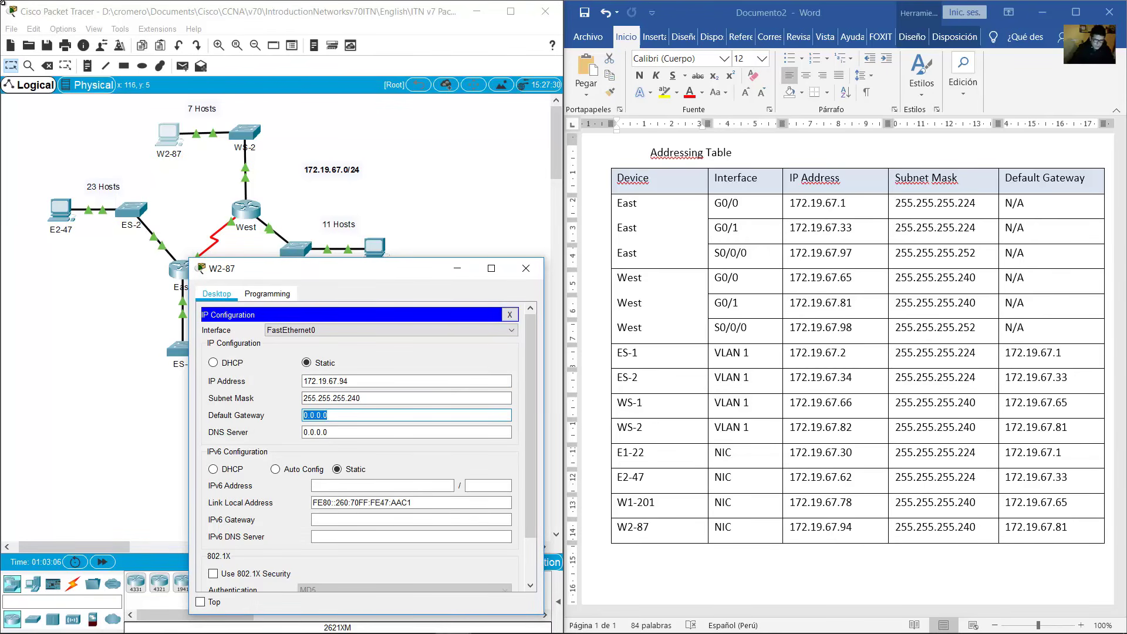
{"action": "type", "text": "172.19.67.81"}
{"action": "left_click", "coordinate": [807, 535]}
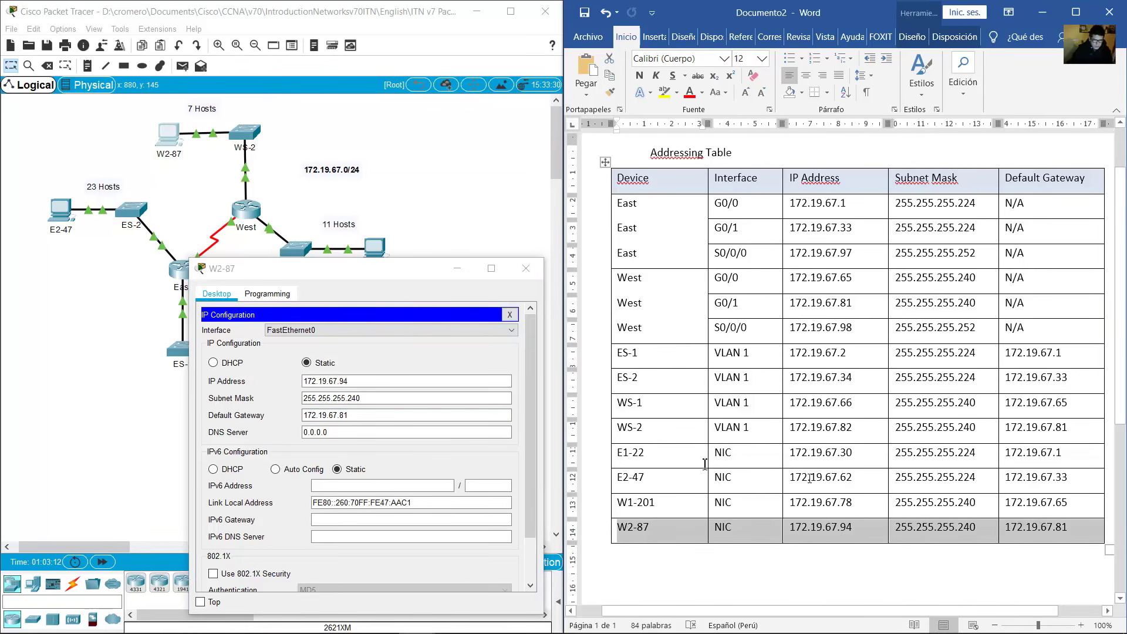
{"action": "left_click", "coordinate": [526, 268]}
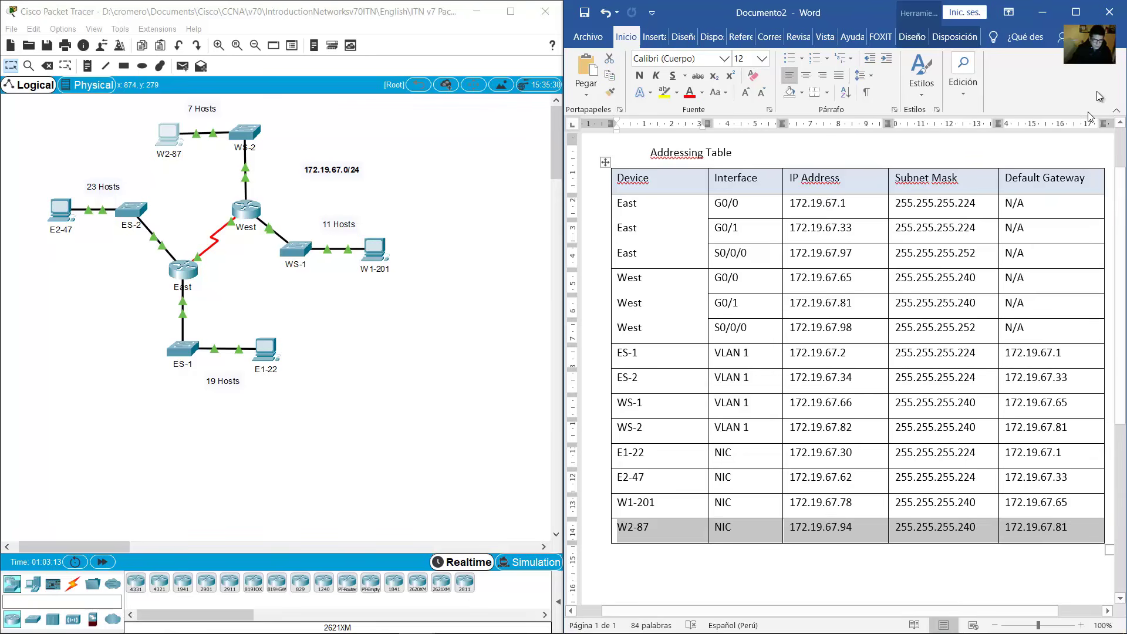
Minimize Word and highlight the activity instructions' requirement that all hosts and devices be reachable over the network.
{"action": "left_click", "coordinate": [1034, 15]}
{"action": "left_click", "coordinate": [646, 567]}
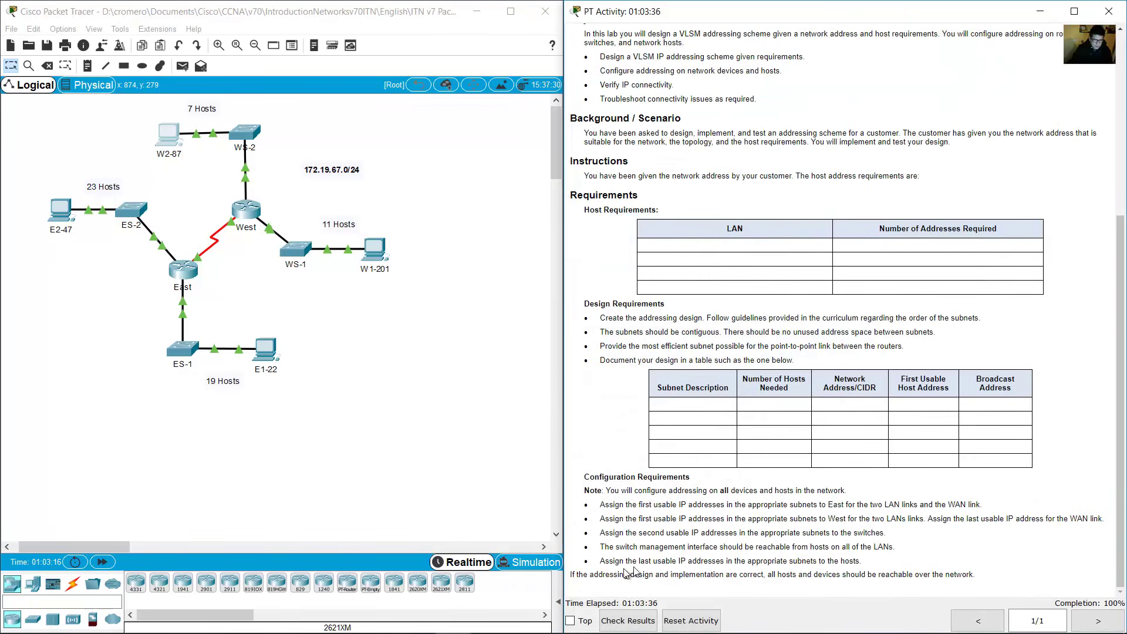
{"action": "left_click_drag", "start_coordinate": [765, 575], "coordinate": [983, 579]}
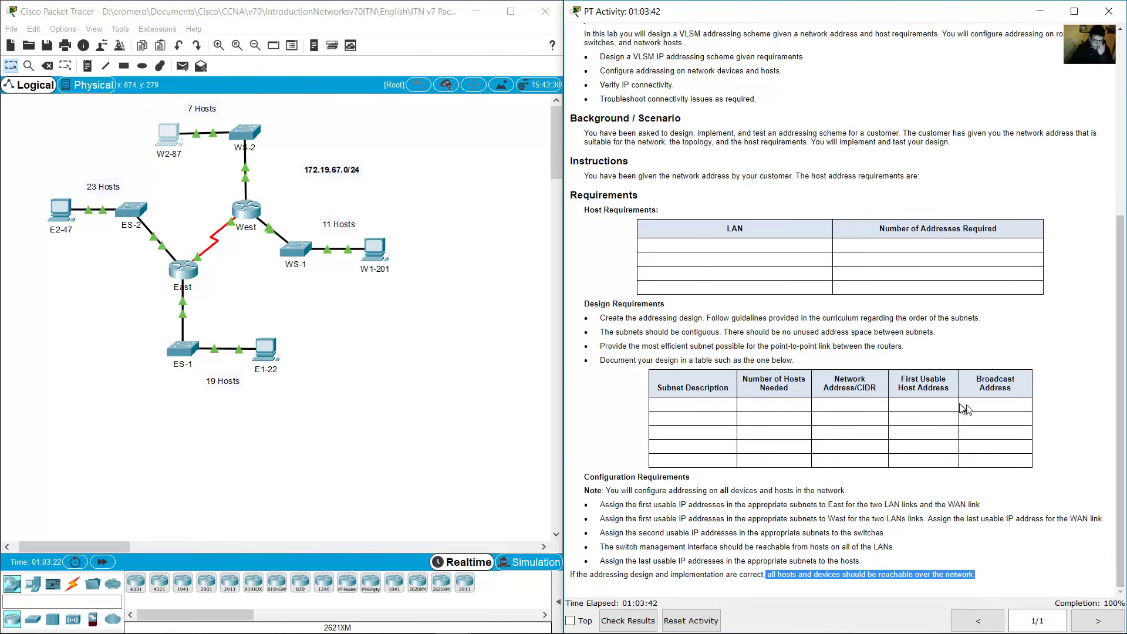
Open the Command Prompt on host E1-22 and switch to Word to show the addressing table beside it.
{"action": "left_click", "coordinate": [338, 403]}
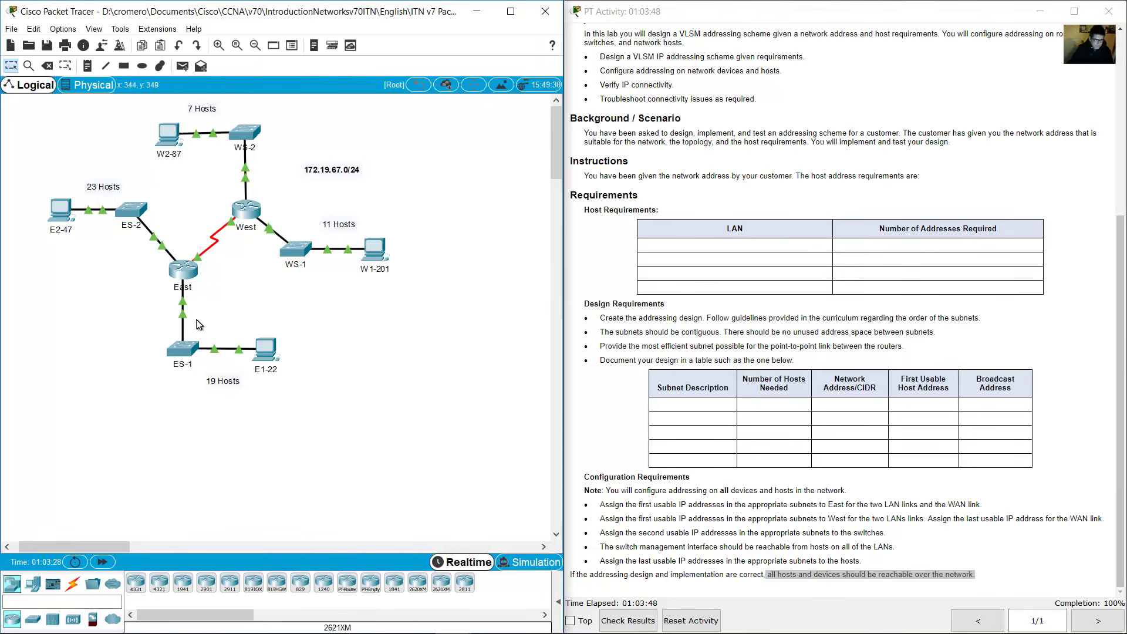
{"action": "left_click", "coordinate": [263, 353]}
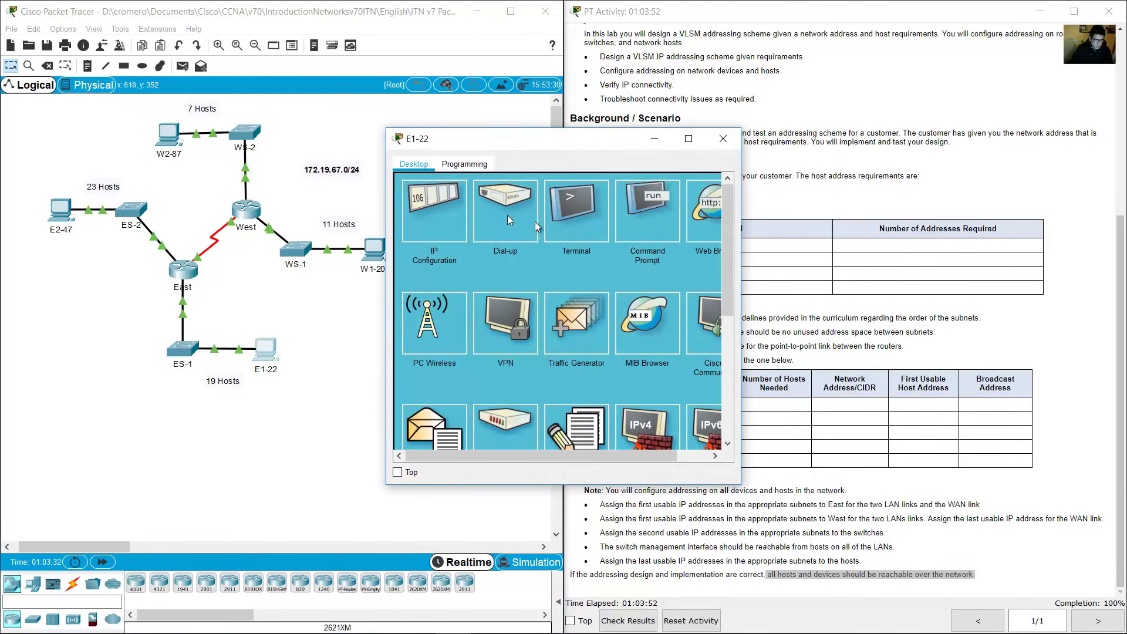
{"action": "left_click", "coordinate": [648, 228]}
{"action": "left_click_drag", "start_coordinate": [623, 144], "coordinate": [767, 54]}
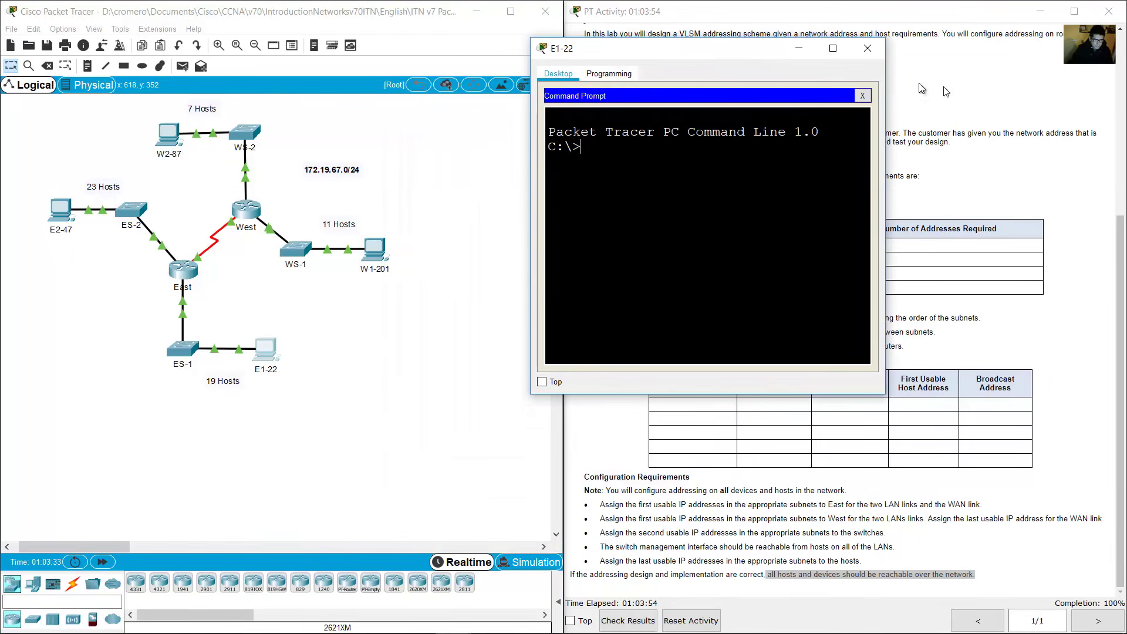
{"action": "left_click_drag", "start_coordinate": [853, 59], "coordinate": [327, 70]}
{"action": "mouse_move", "coordinate": [514, 618]}
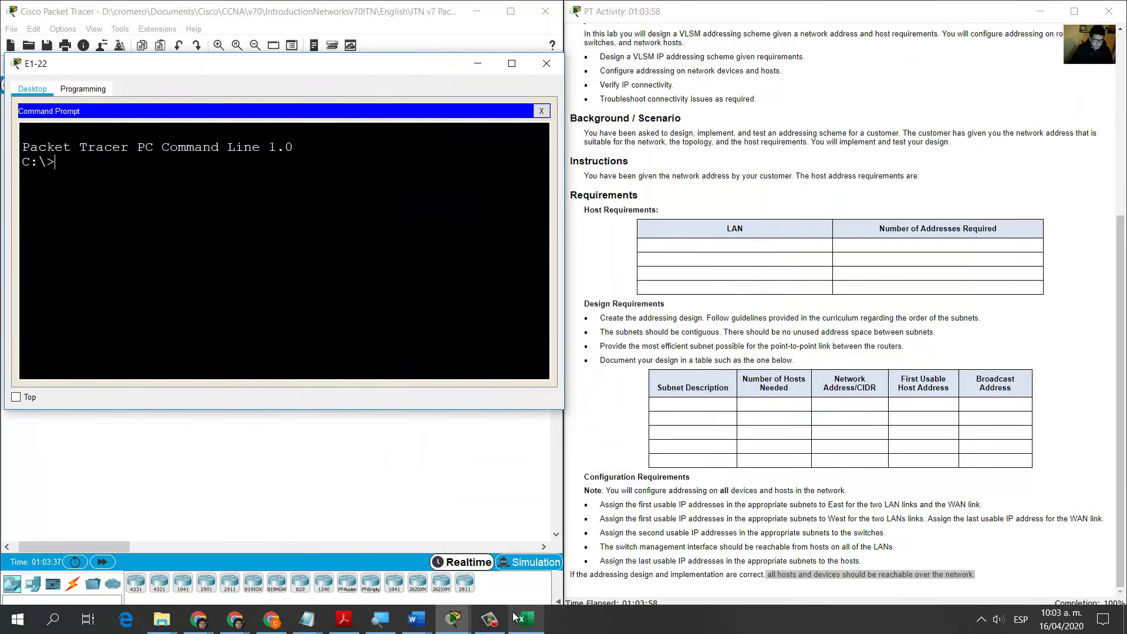
{"action": "mouse_move", "coordinate": [416, 618]}
{"action": "left_click", "coordinate": [464, 555]}
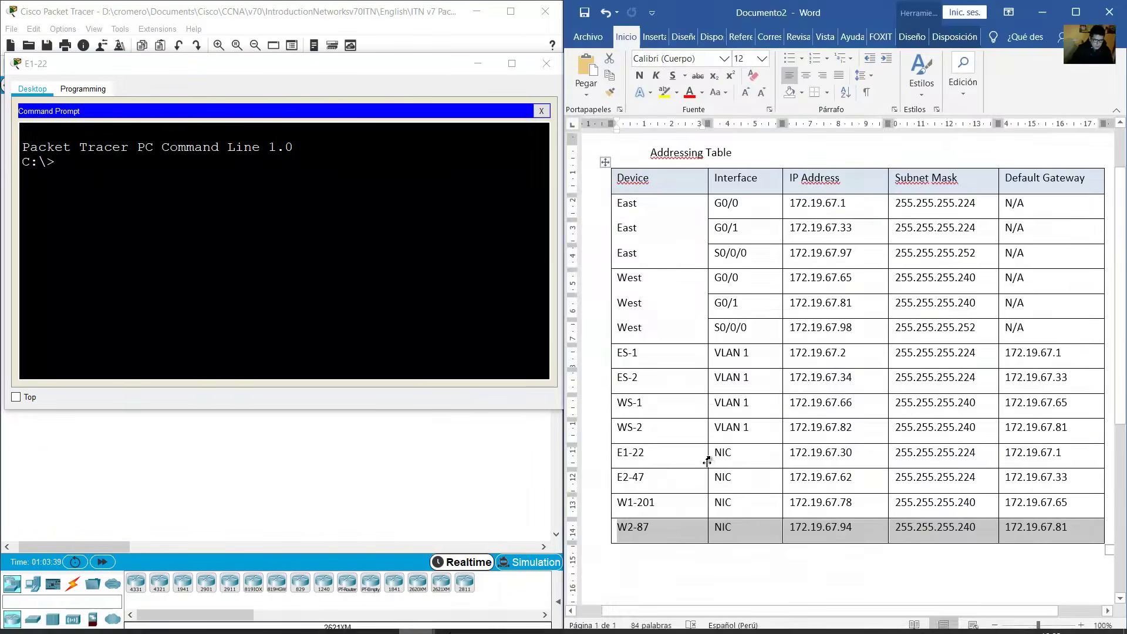
Mark E2-47's row in the addressing table and ping that host at 172.19.67.62 from E1-22.
{"action": "left_click", "coordinate": [734, 428]}
{"action": "left_click_drag", "start_coordinate": [651, 481], "coordinate": [847, 489]}
{"action": "left_click_drag", "start_coordinate": [422, 68], "coordinate": [429, 294]}
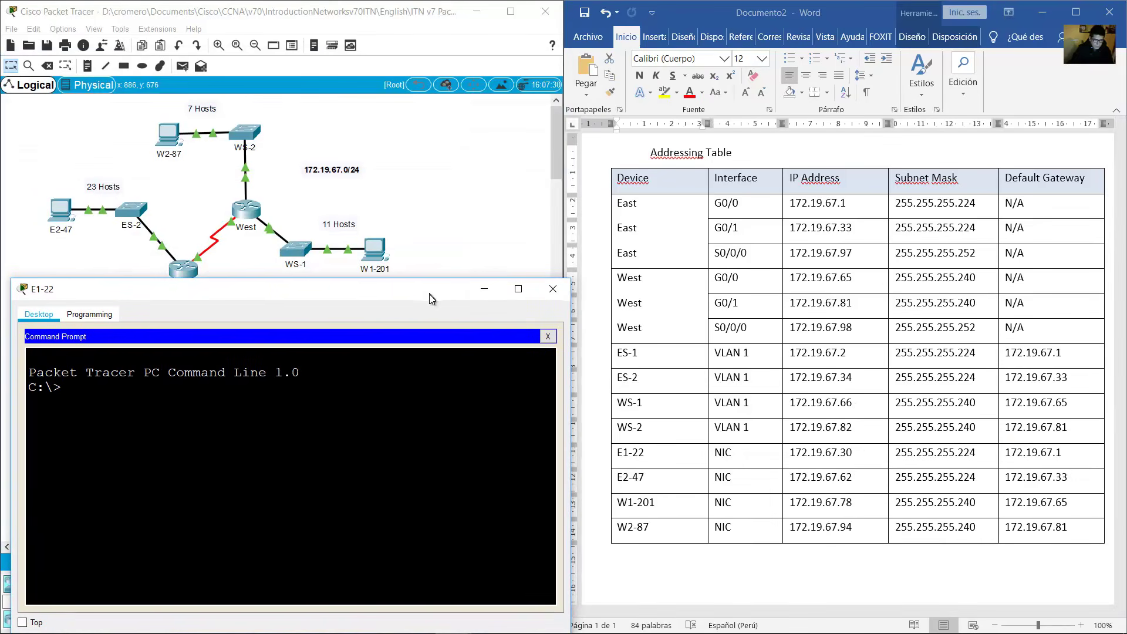
{"action": "left_click", "coordinate": [855, 482]}
{"action": "left_click", "coordinate": [292, 421]}
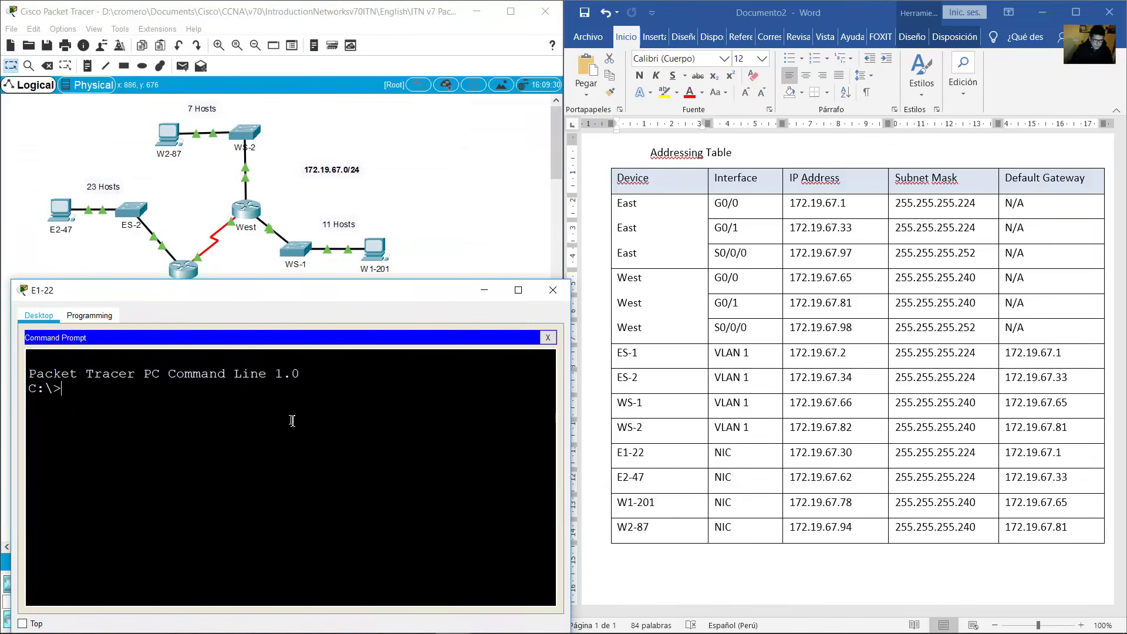
{"action": "type", "text": "ping 172.19.67.62"}
{"action": "key", "text": "Return"}
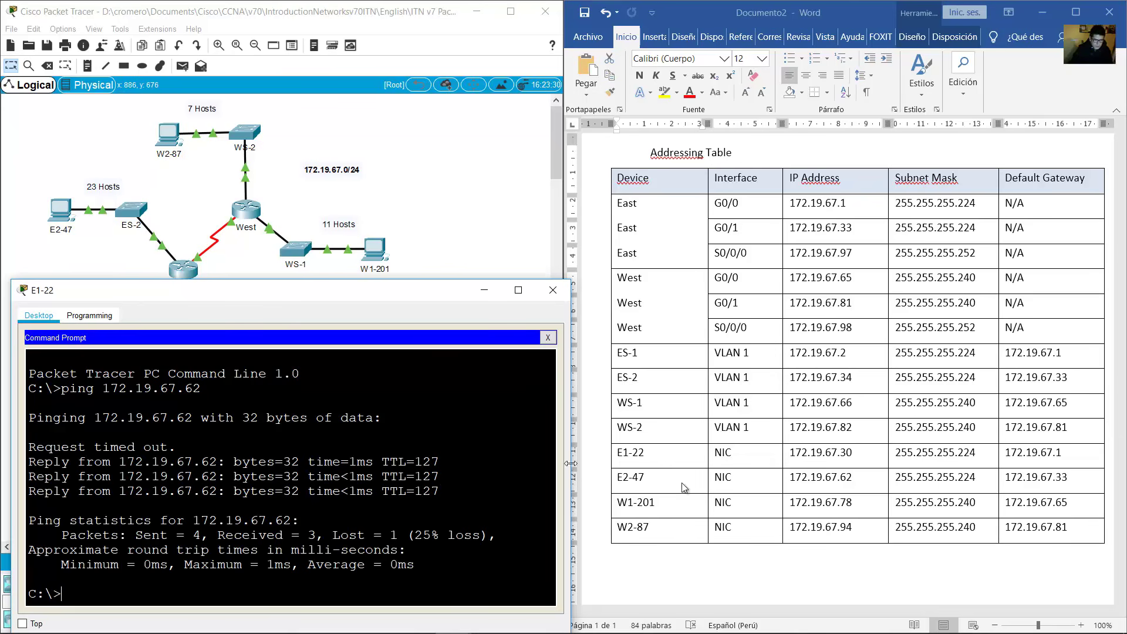
Mark W1-201's row in the addressing table, ping 172.19.67.78 from E1-22, and review the ping output.
{"action": "left_click", "coordinate": [827, 499]}
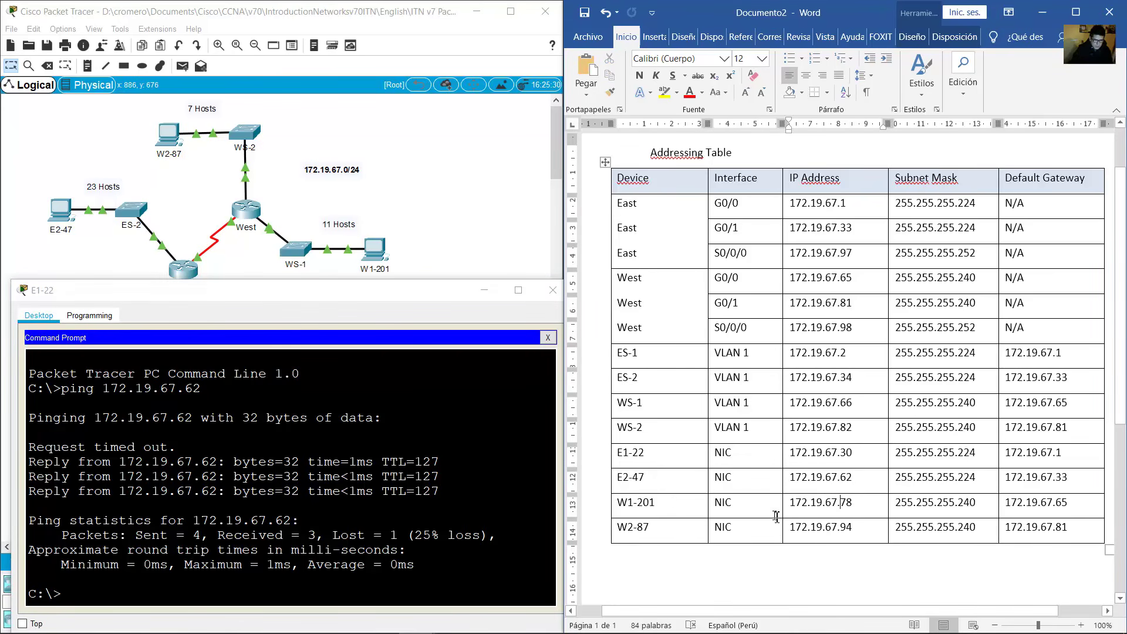
{"action": "left_click_drag", "start_coordinate": [632, 508], "coordinate": [834, 506]}
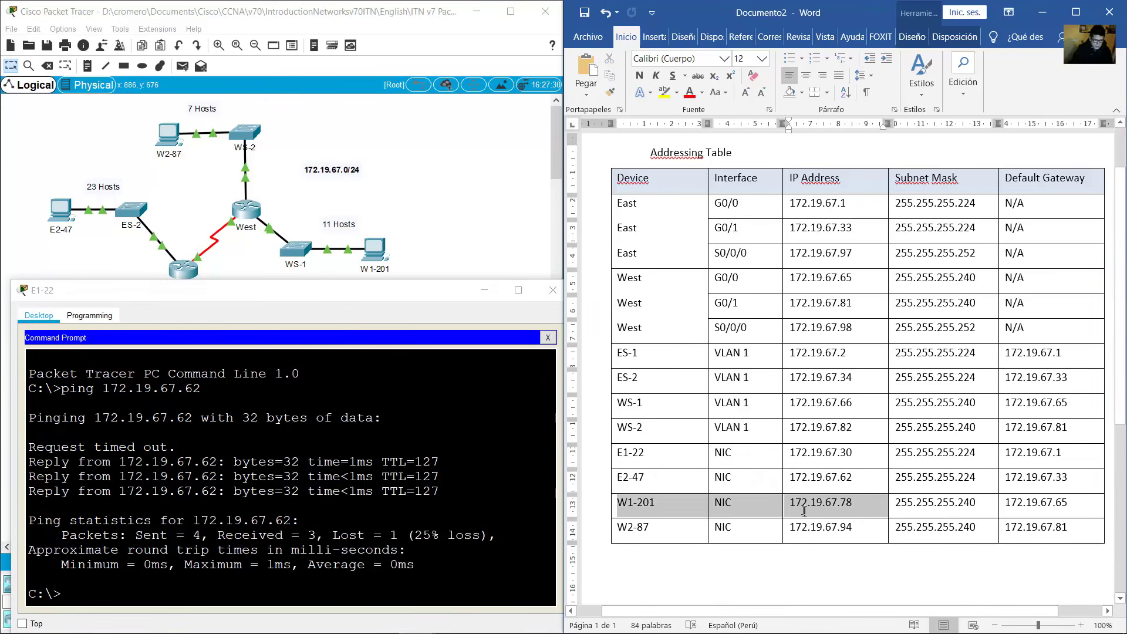
{"action": "left_click", "coordinate": [295, 533]}
{"action": "key", "text": "Up"}
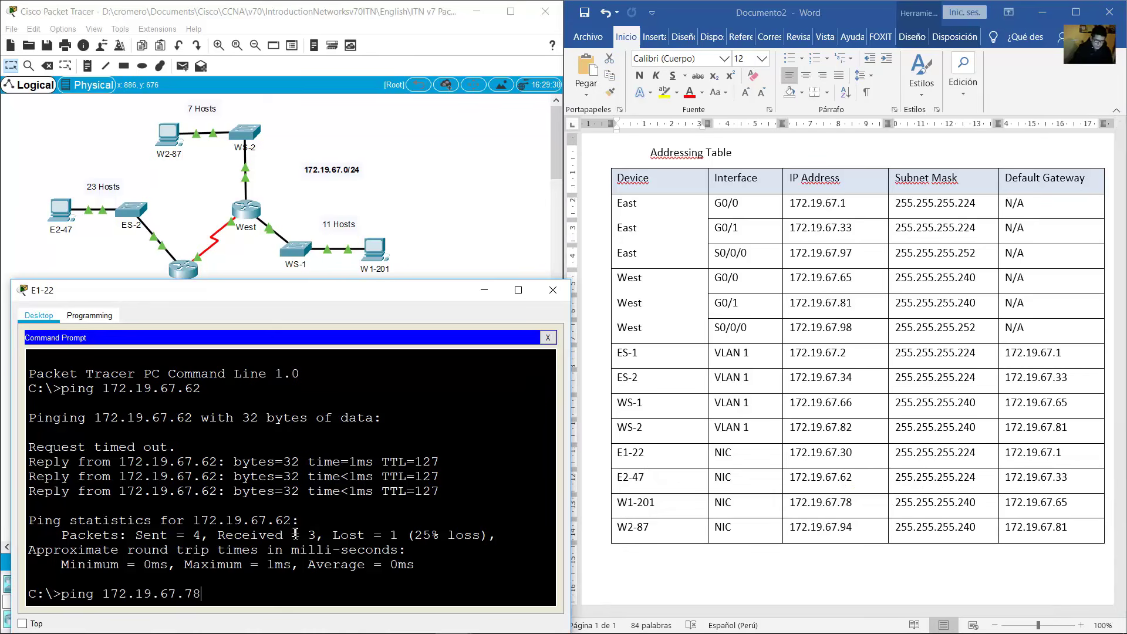
{"action": "type", "text": "78"}
{"action": "key", "text": "Return"}
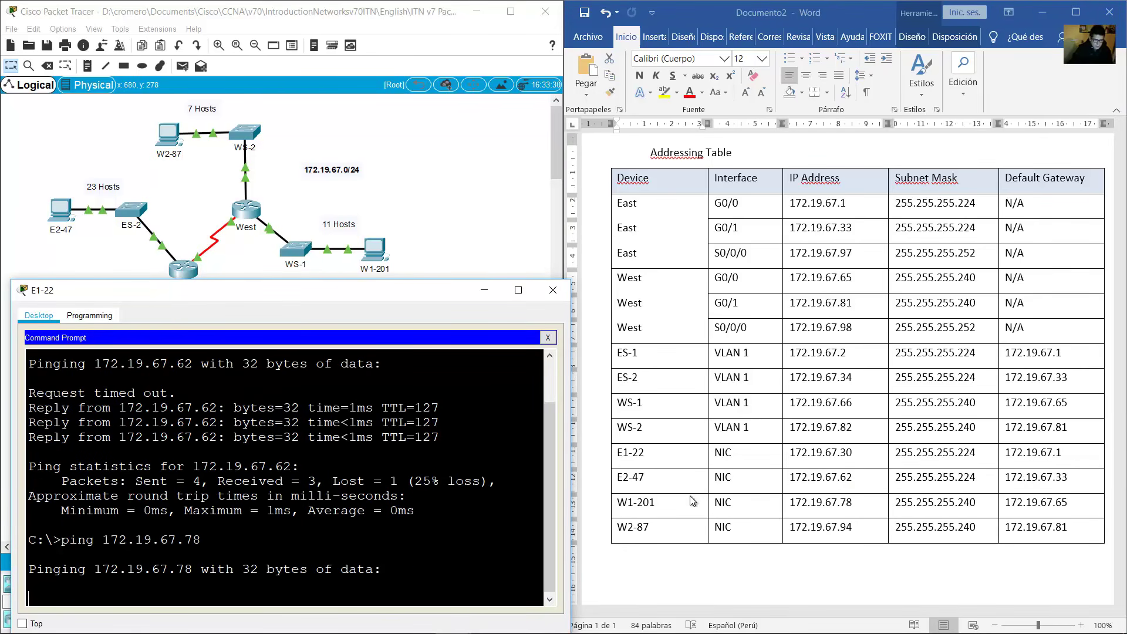
{"action": "left_click", "coordinate": [552, 290]}
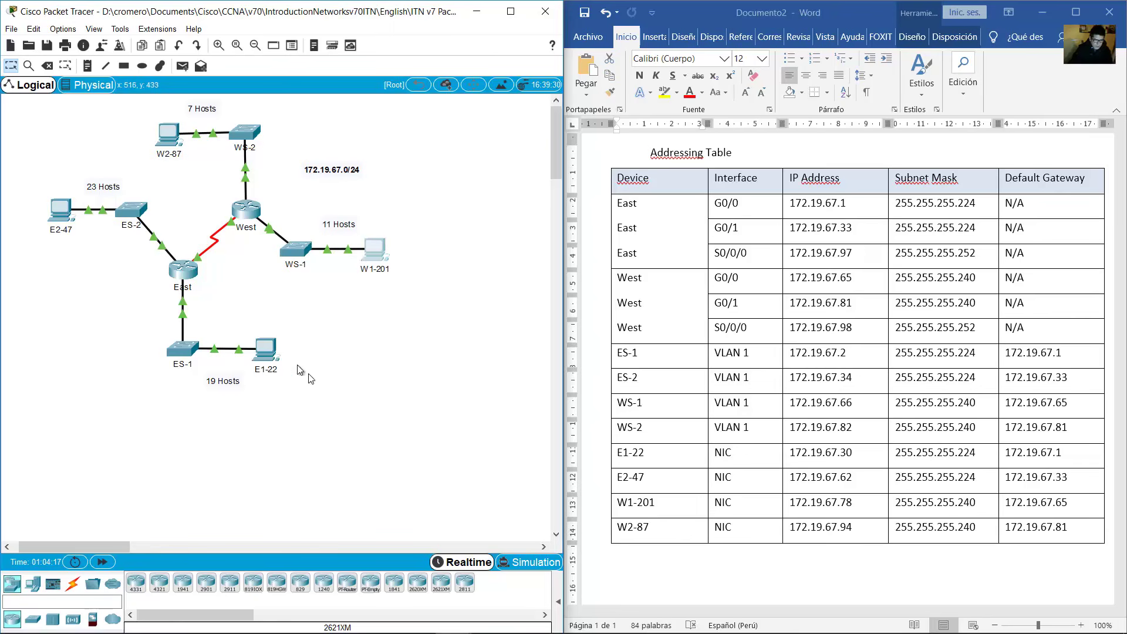
{"action": "left_click", "coordinate": [274, 352]}
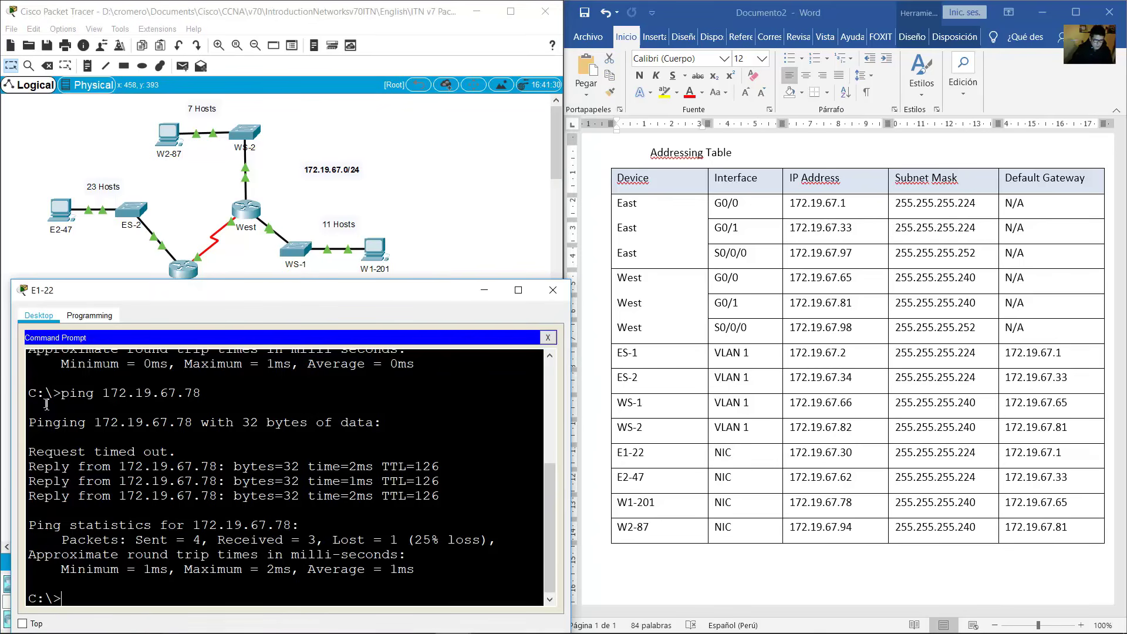
{"action": "left_click_drag", "start_coordinate": [46, 405], "coordinate": [371, 554]}
Mark W2-87's entry in the addressing table and locate that host in the topology.
{"action": "left_click", "coordinate": [648, 526]}
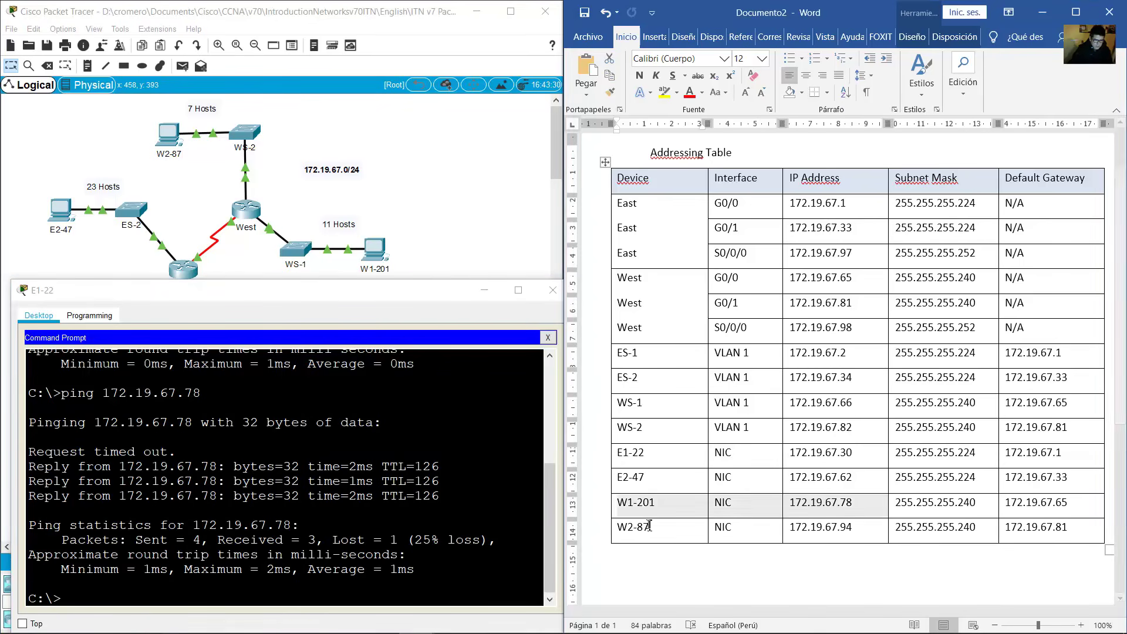
{"action": "left_click", "coordinate": [629, 527]}
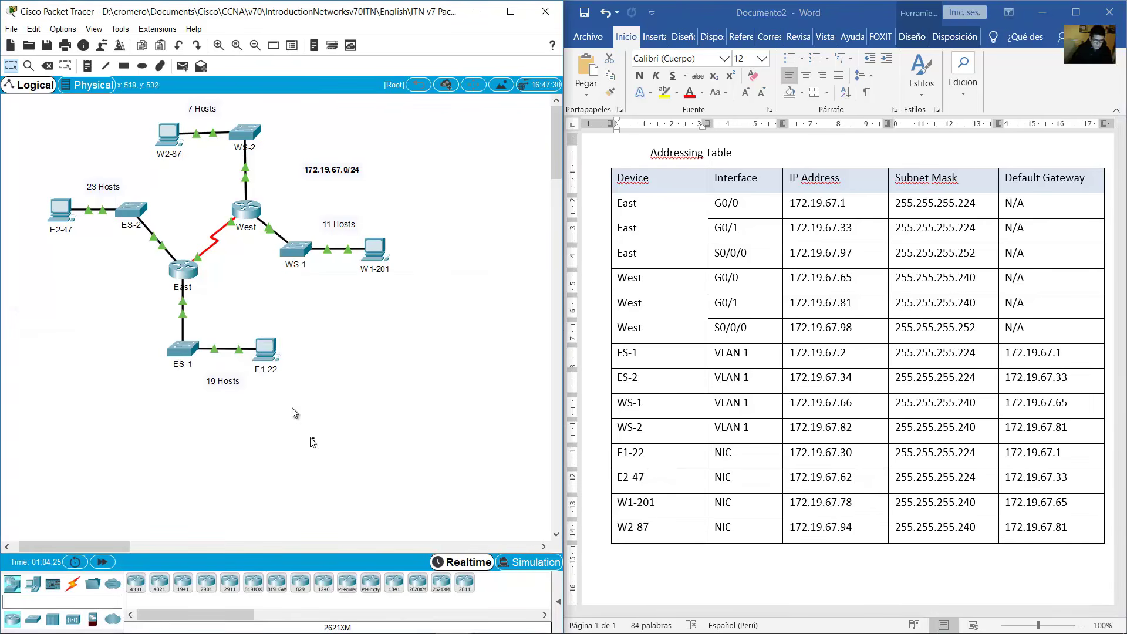
{"action": "left_click_drag", "start_coordinate": [313, 446], "coordinate": [246, 320]}
{"action": "left_click", "coordinate": [199, 168]}
{"action": "left_click_drag", "start_coordinate": [199, 168], "coordinate": [145, 117]}
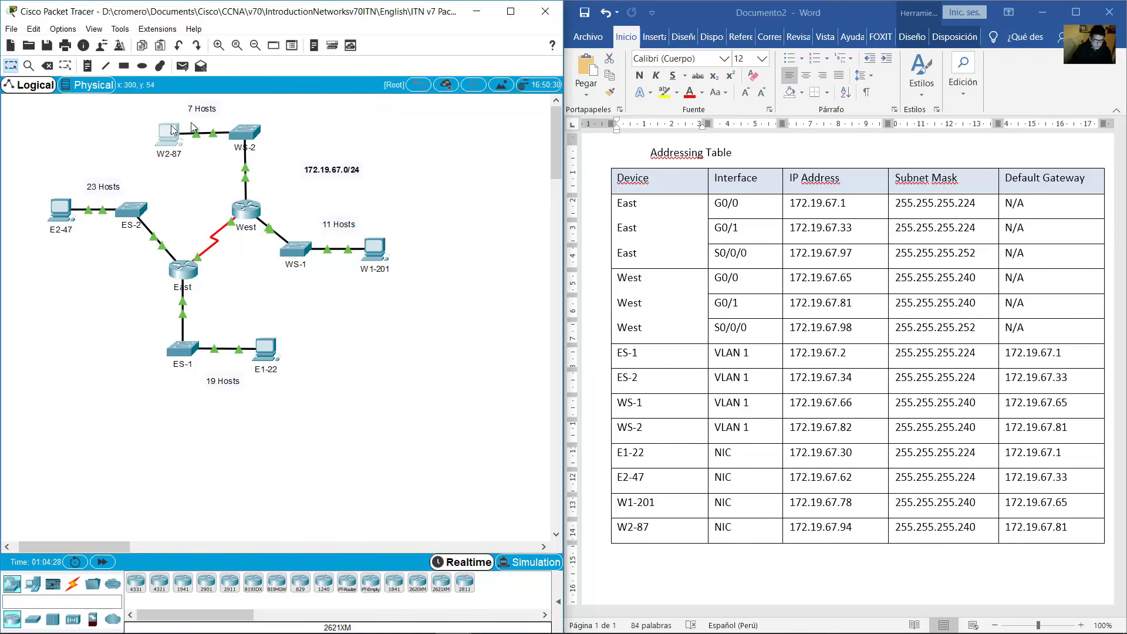
Ping W2-87 at 172.19.67.94 from E1-22's Command Prompt, then close the host's window.
{"action": "left_click", "coordinate": [270, 347]}
{"action": "left_click", "coordinate": [853, 528]}
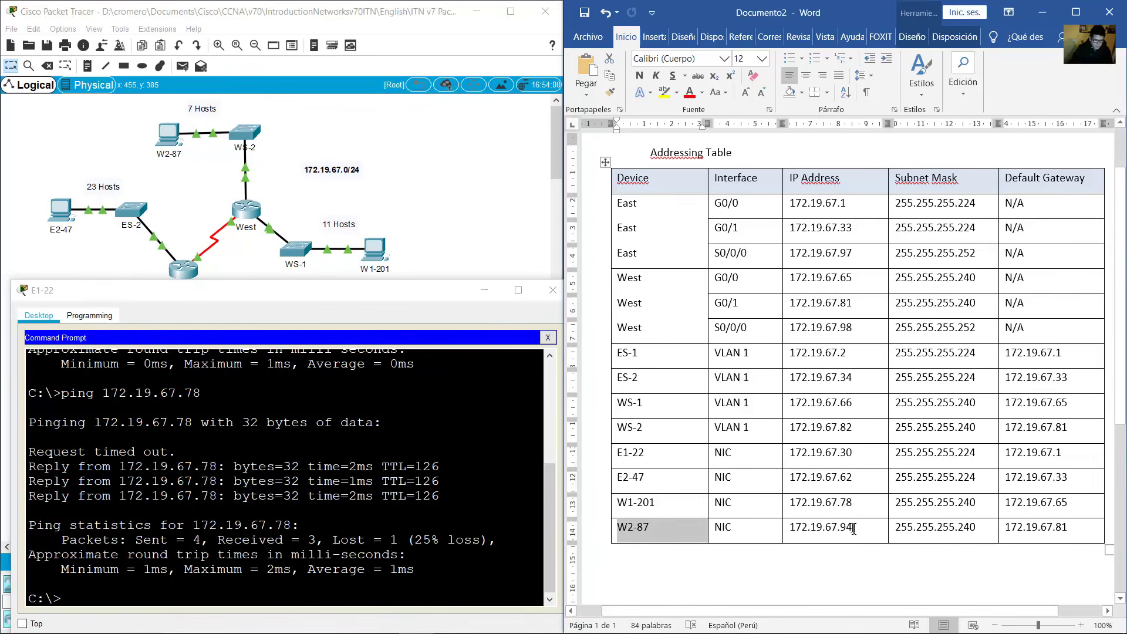
{"action": "double_click", "coordinate": [853, 528]}
{"action": "left_click", "coordinate": [418, 526]}
{"action": "key", "text": "Up"}
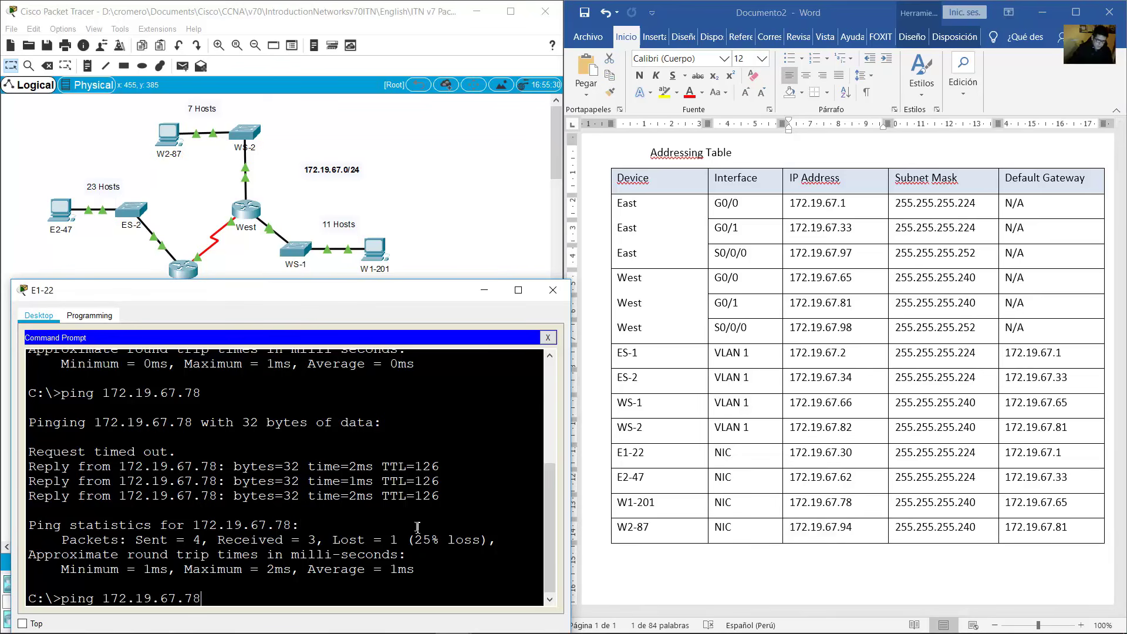
{"action": "type", "text": "94"}
{"action": "key", "text": "Return"}
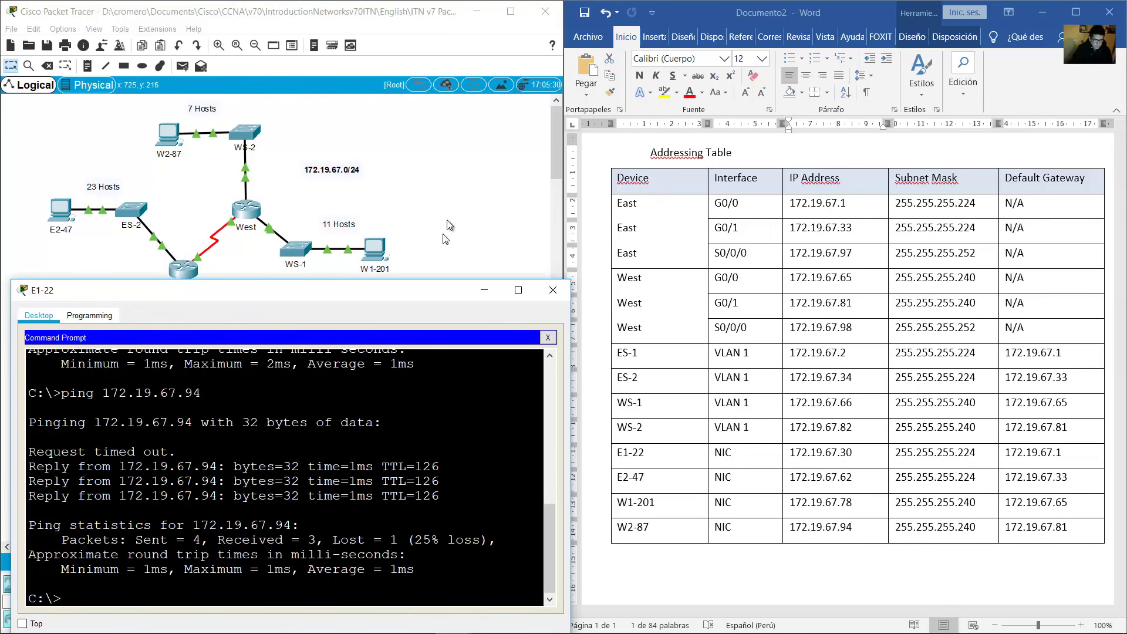
{"action": "left_click", "coordinate": [553, 290]}
{"action": "left_click_drag", "start_coordinate": [449, 432], "coordinate": [37, 120]}
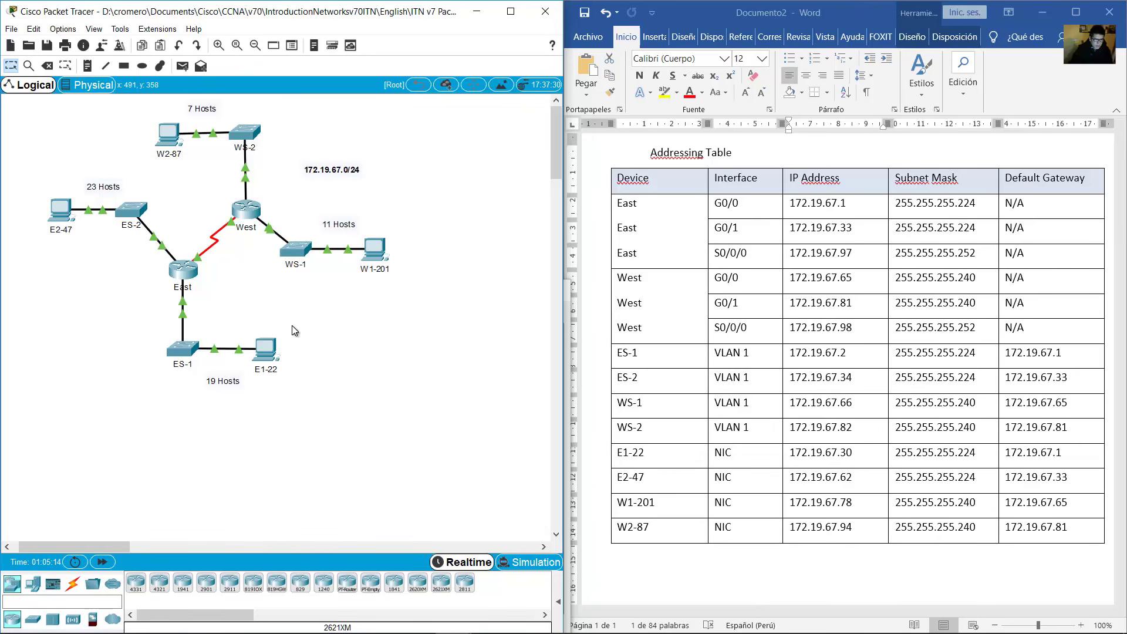
{"action": "left_click_drag", "start_coordinate": [342, 310], "coordinate": [231, 391]}
{"action": "left_click_drag", "start_coordinate": [53, 287], "coordinate": [34, 186]}
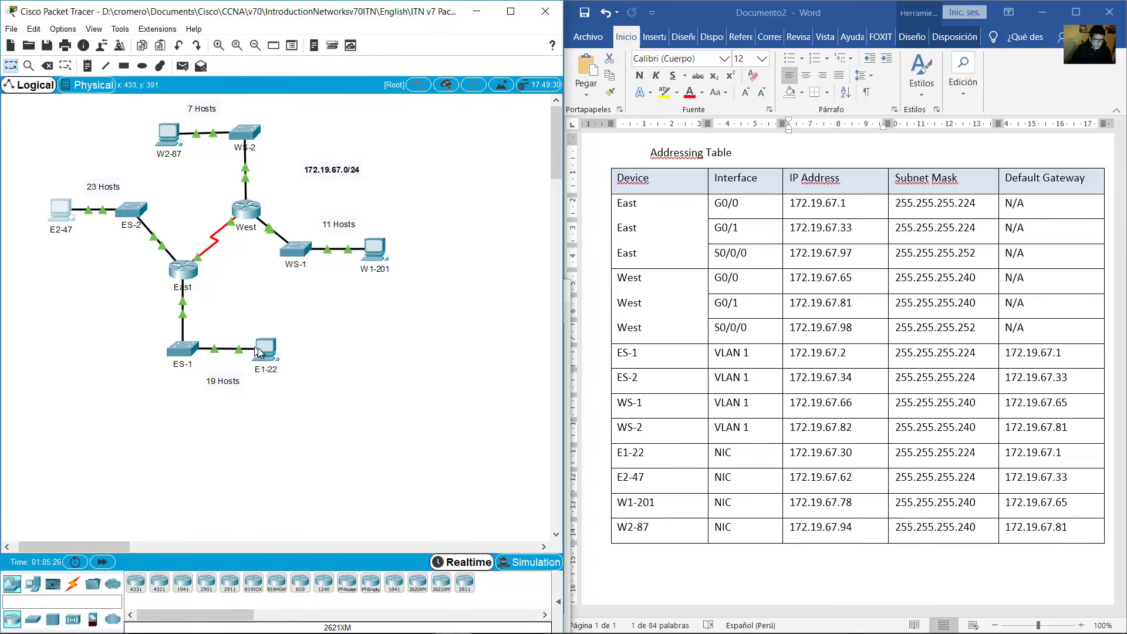
{"action": "left_click_drag", "start_coordinate": [420, 299], "coordinate": [164, 132]}
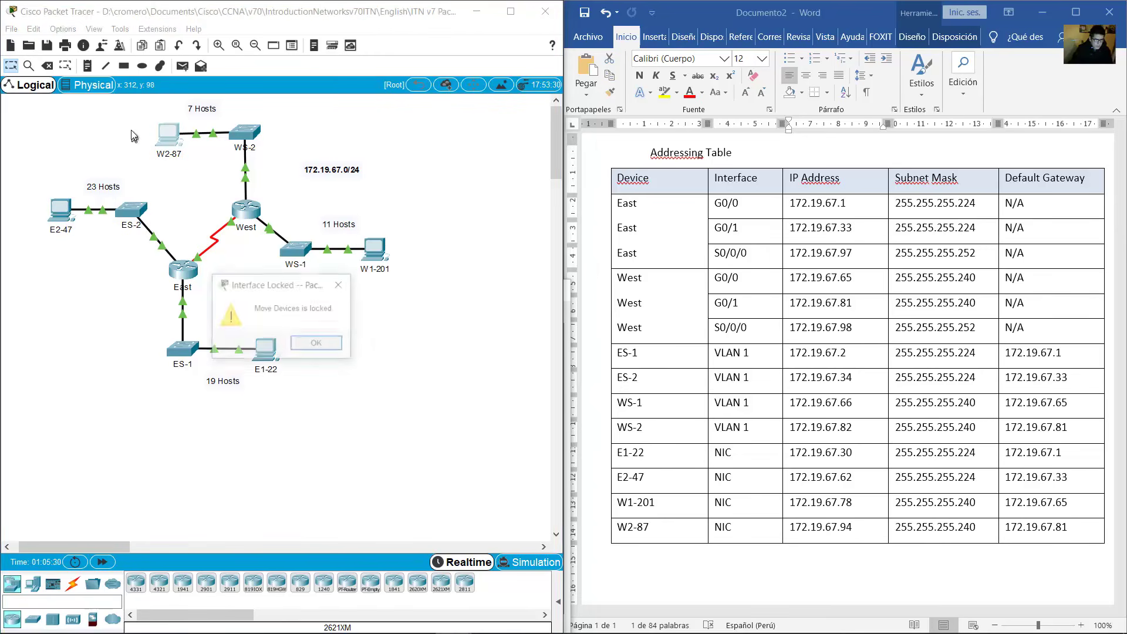
{"action": "left_click", "coordinate": [316, 344]}
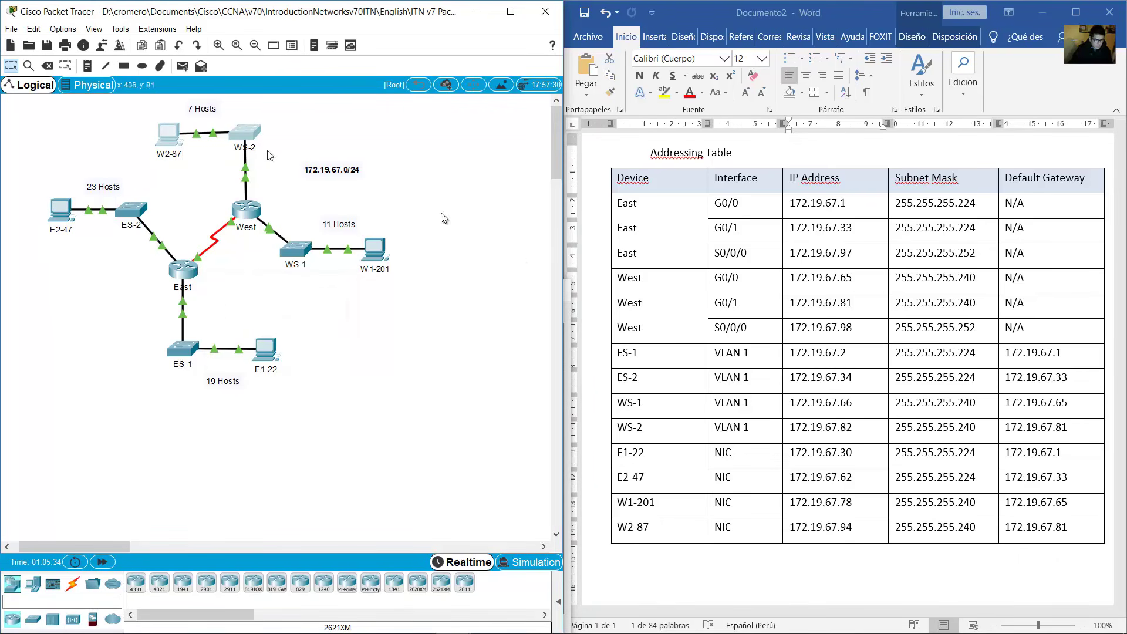
{"action": "left_click_drag", "start_coordinate": [463, 215], "coordinate": [398, 243]}
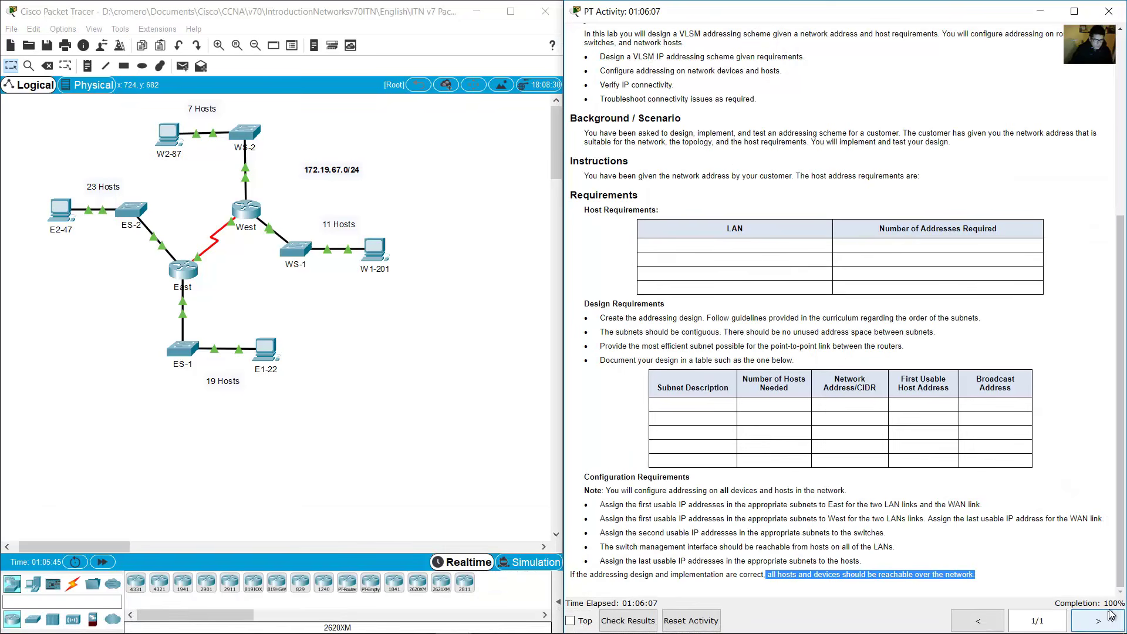